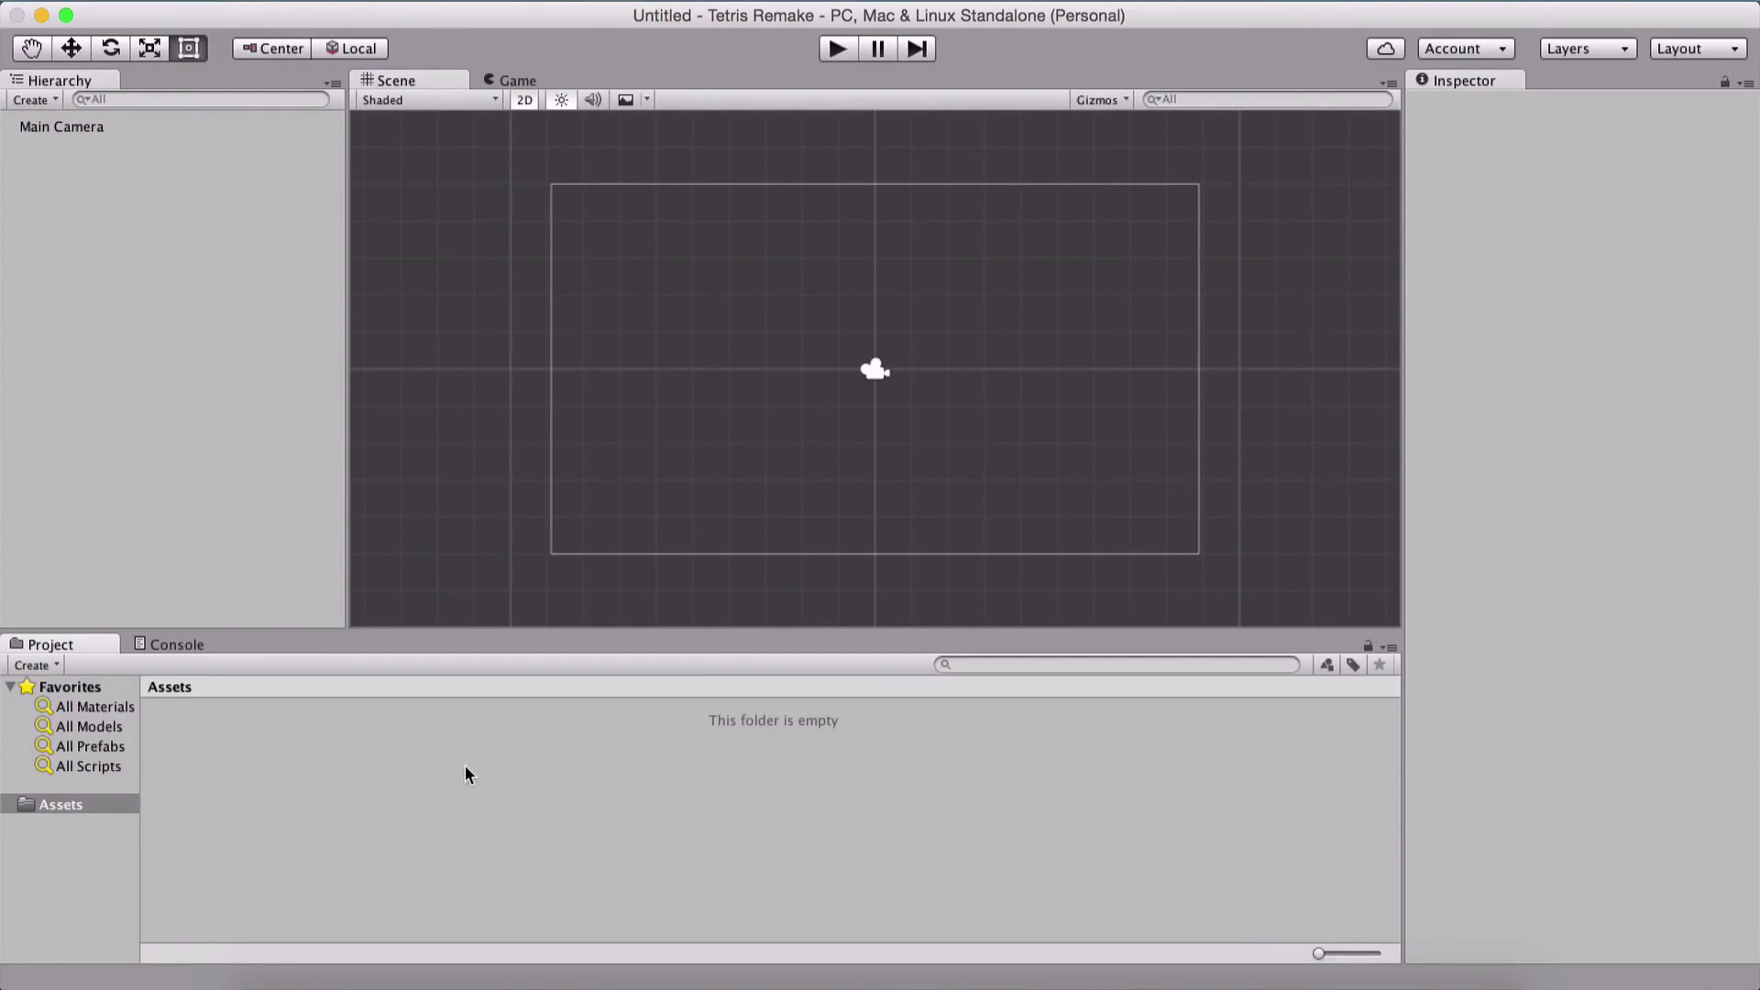
Create a folder named Scenes in the project's Assets
right_click(222, 801)
mouse_move(247, 594)
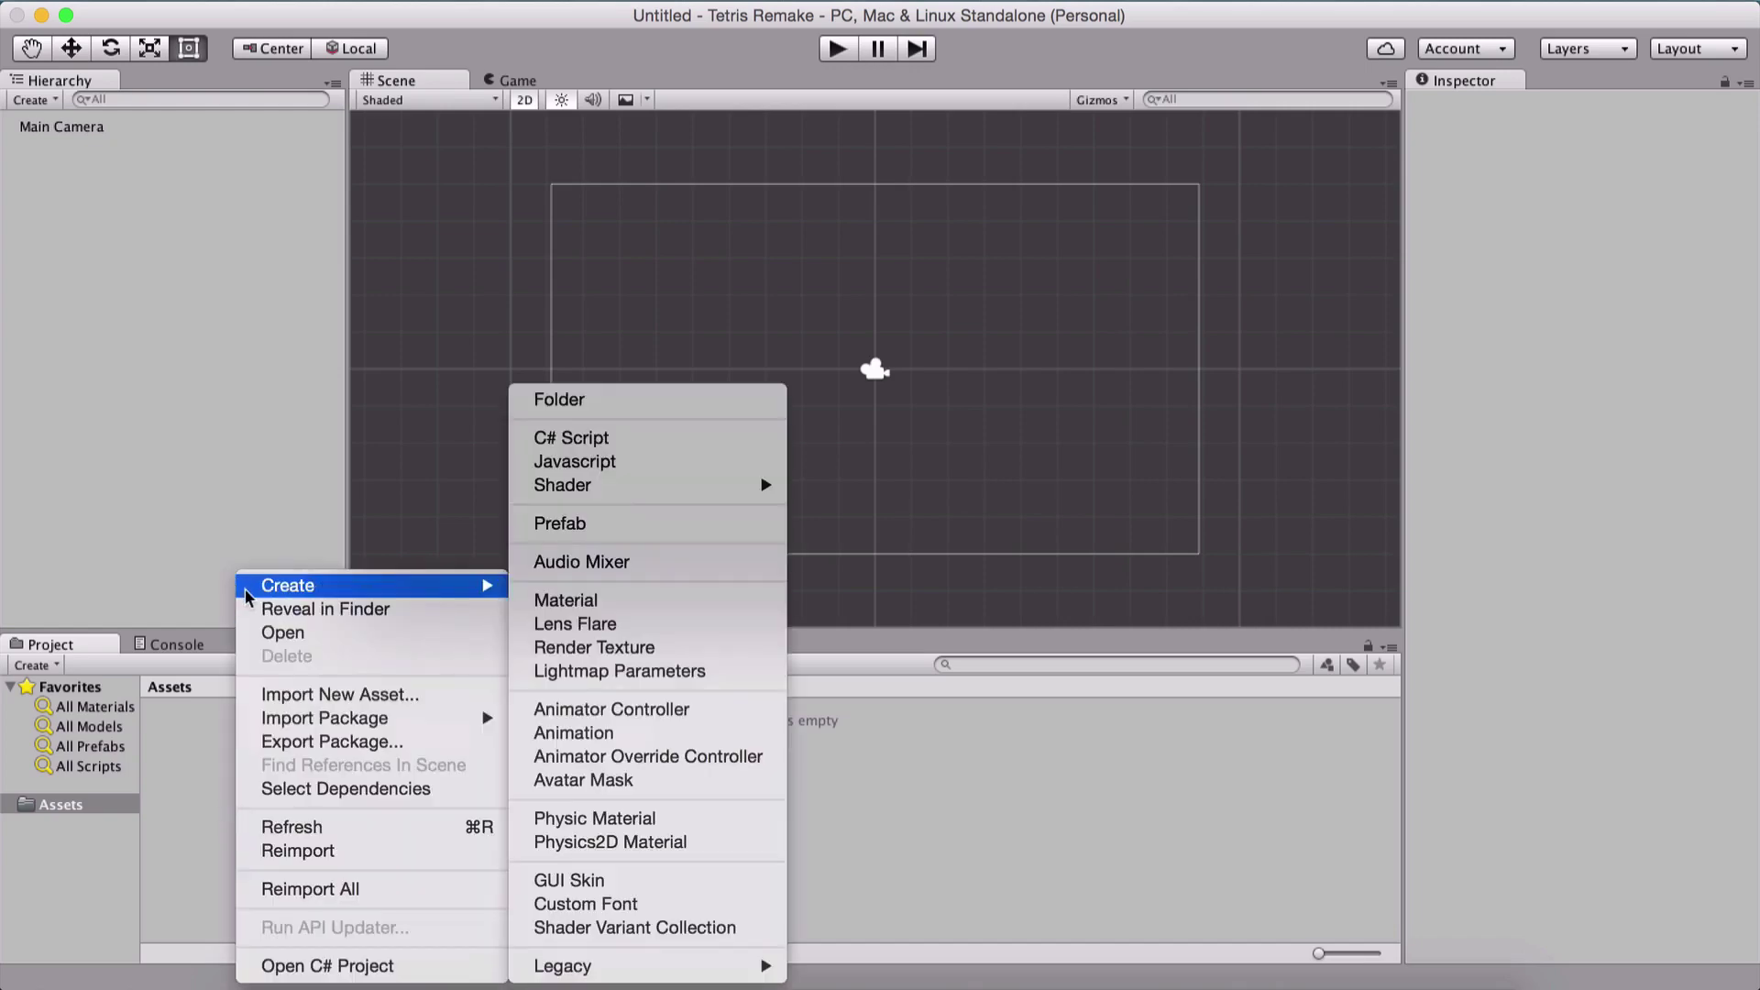
click(684, 399)
text(Scenes)
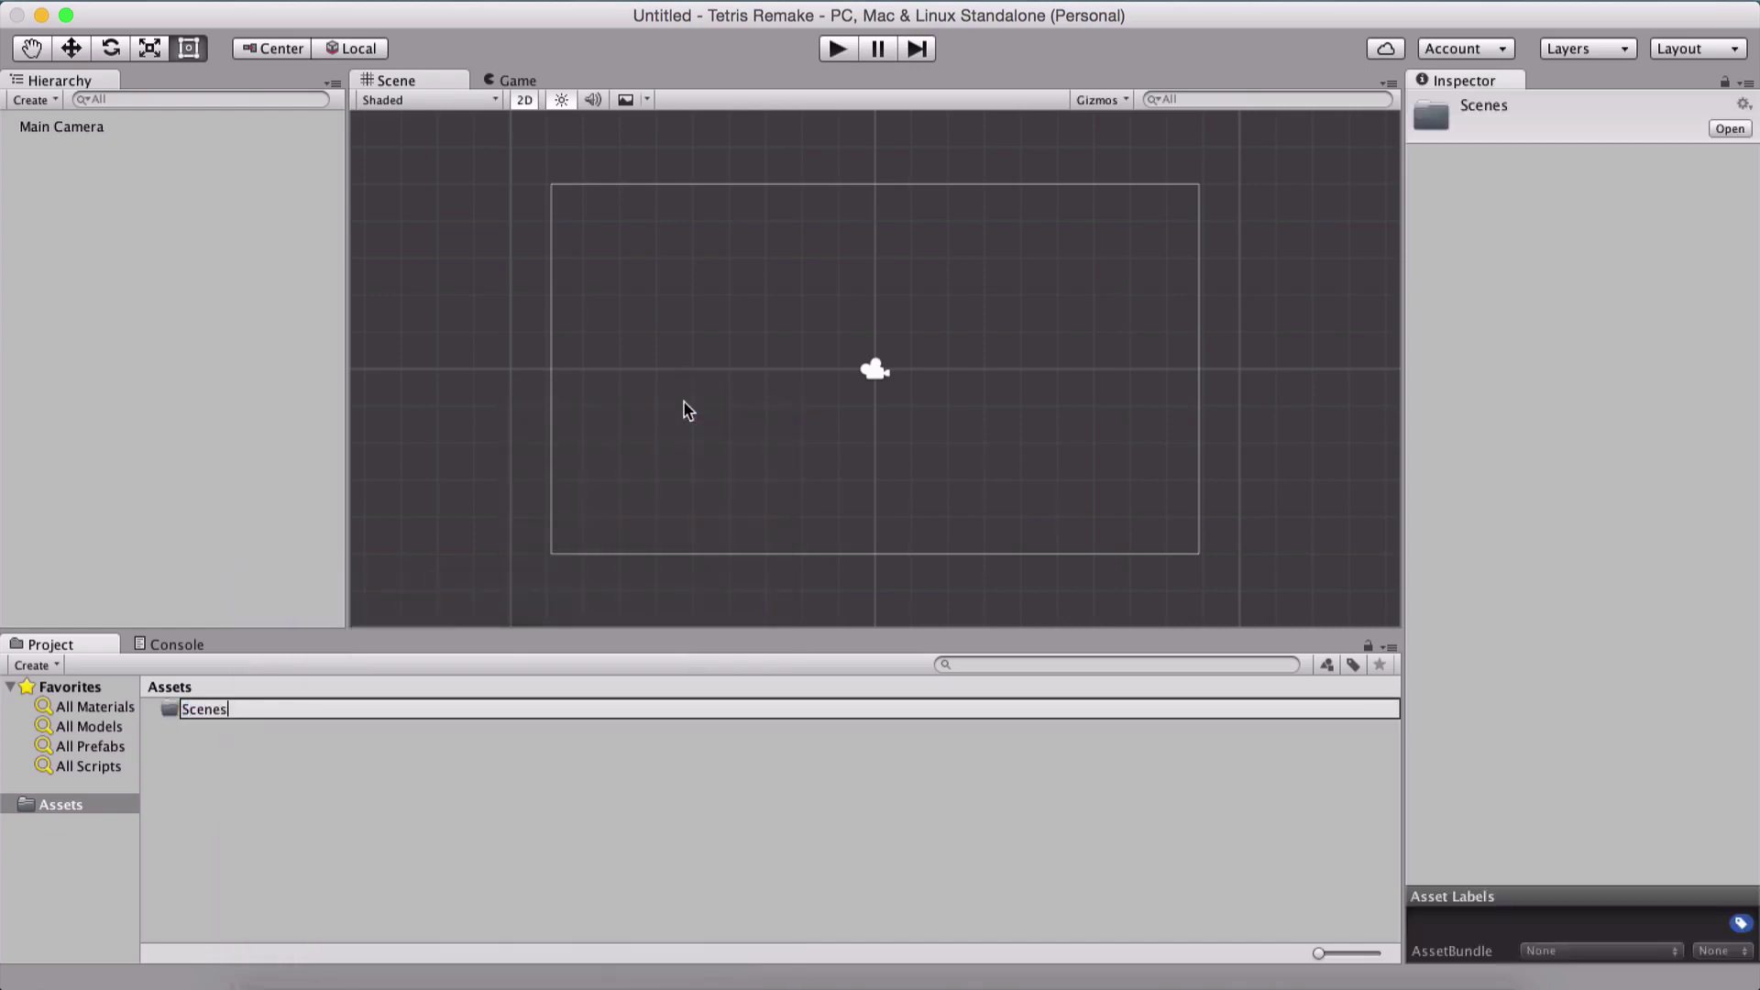
key(Return)
Save the current scene as Gameplay inside the Scenes folder
key(super+s)
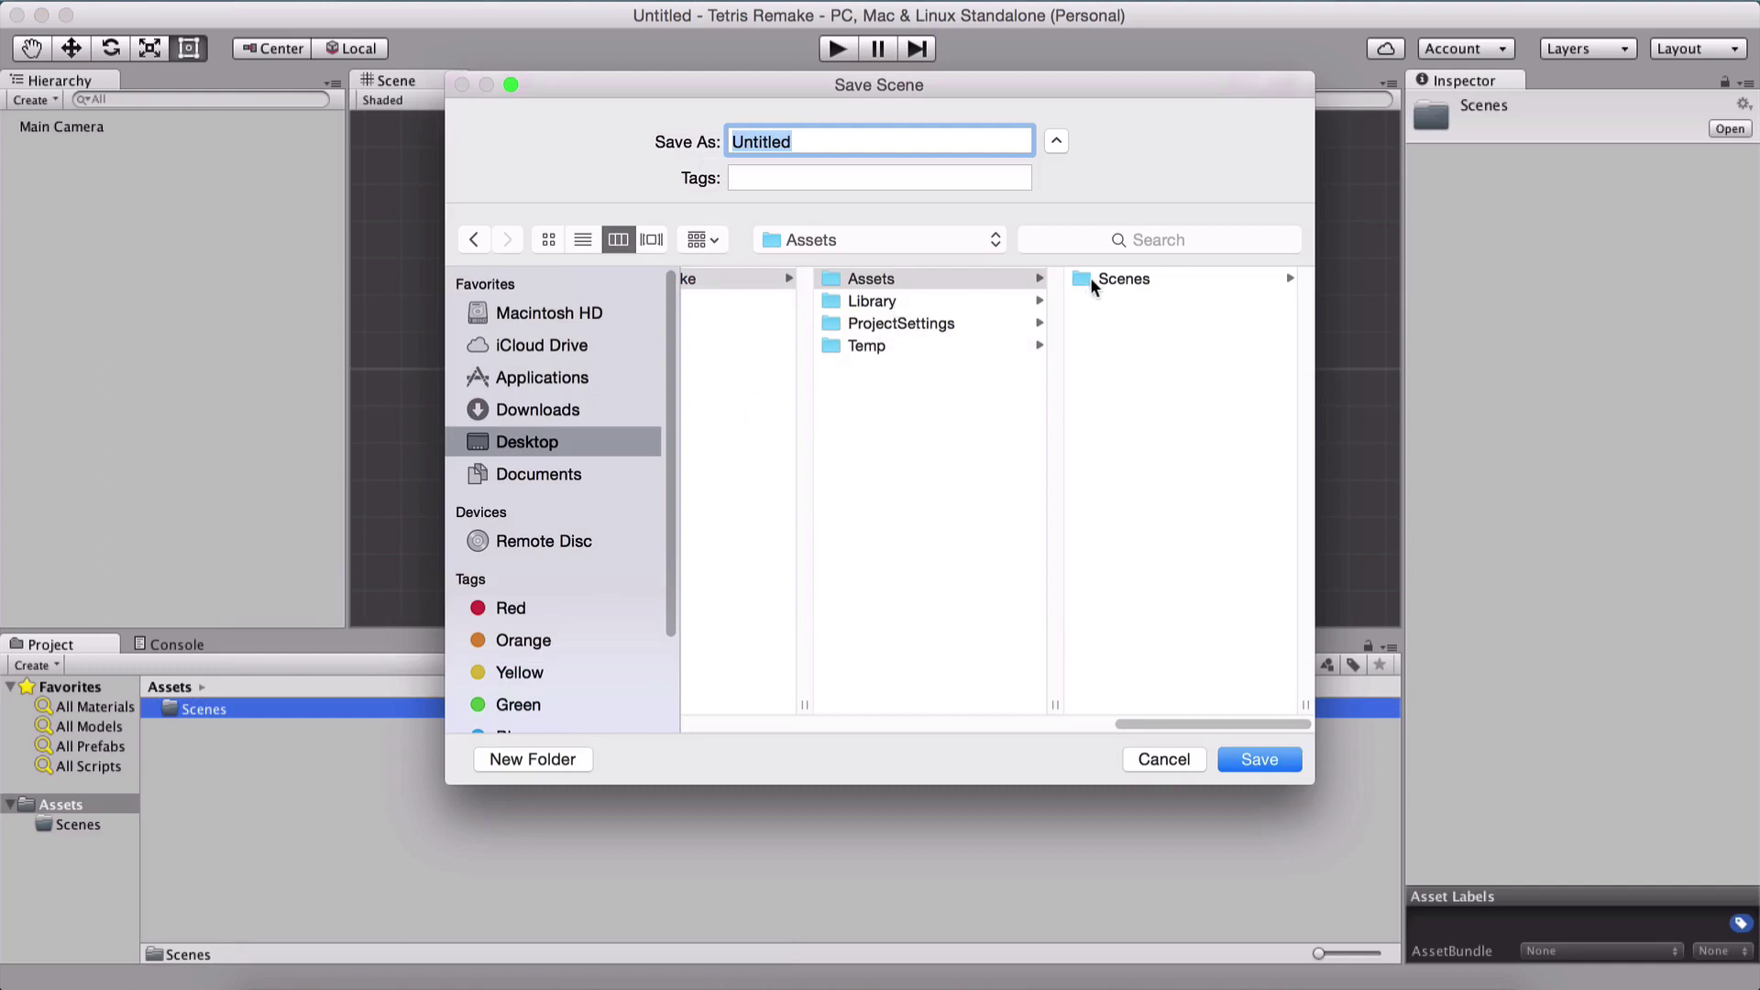
click(1120, 279)
double_click(816, 139)
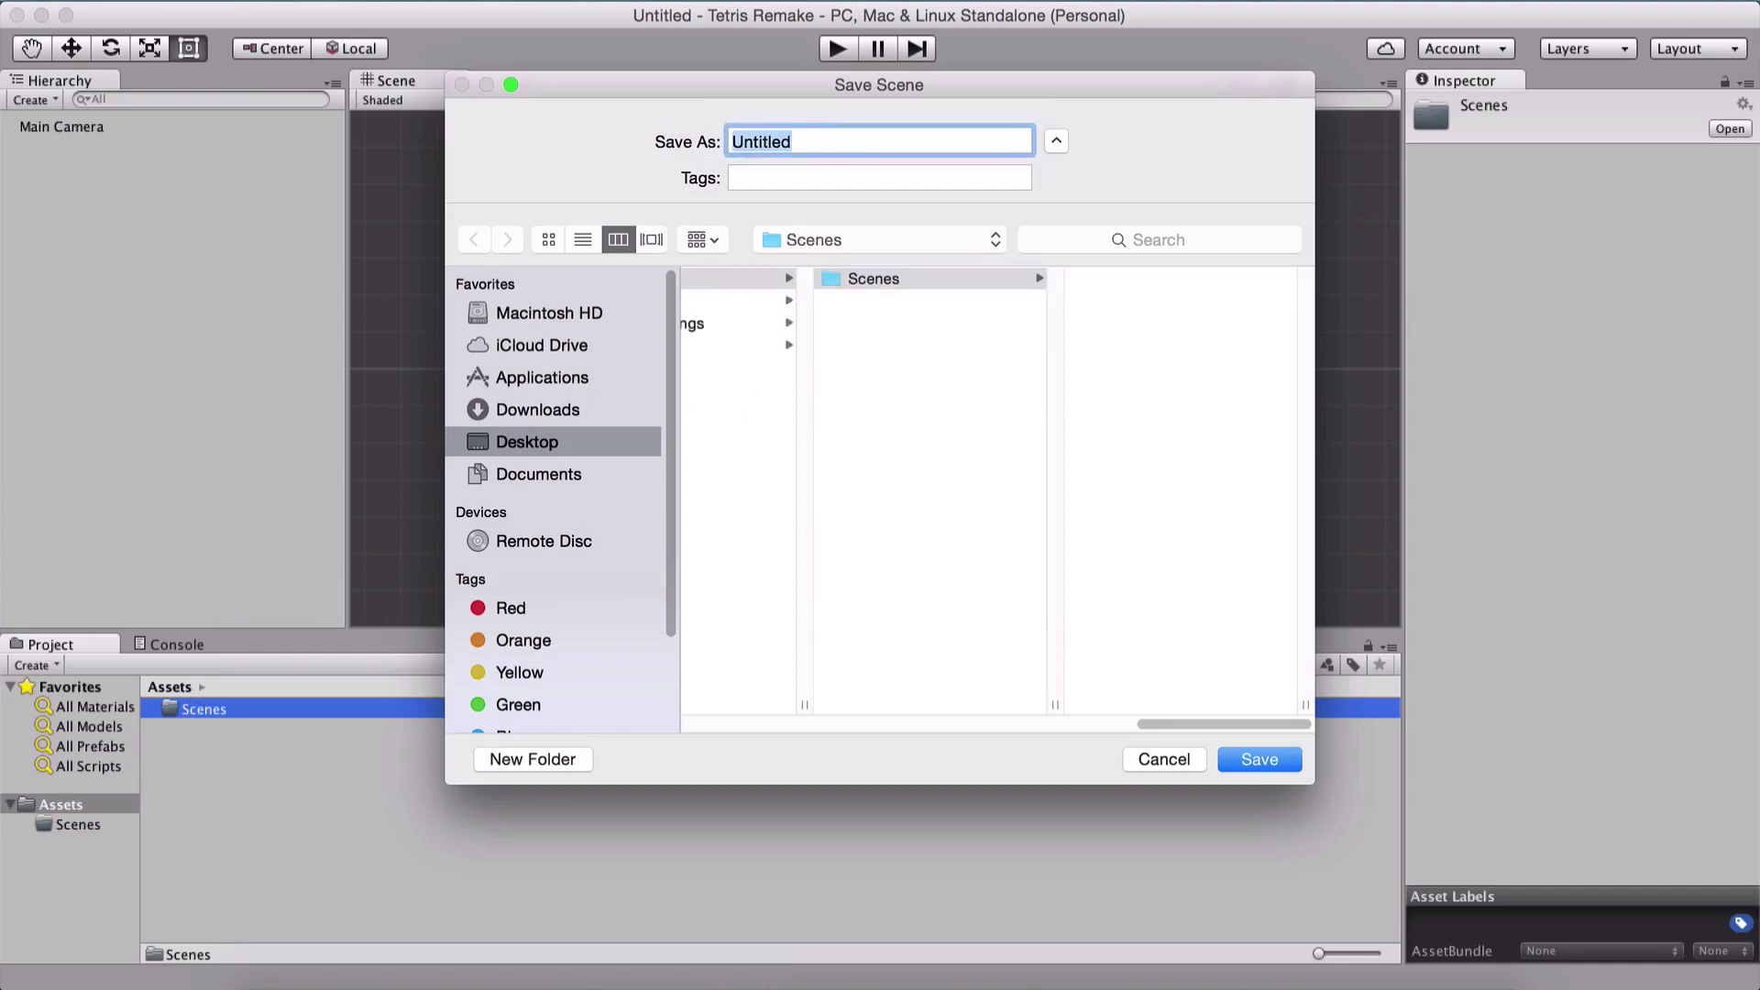
text(Gameplay)
key(Return)
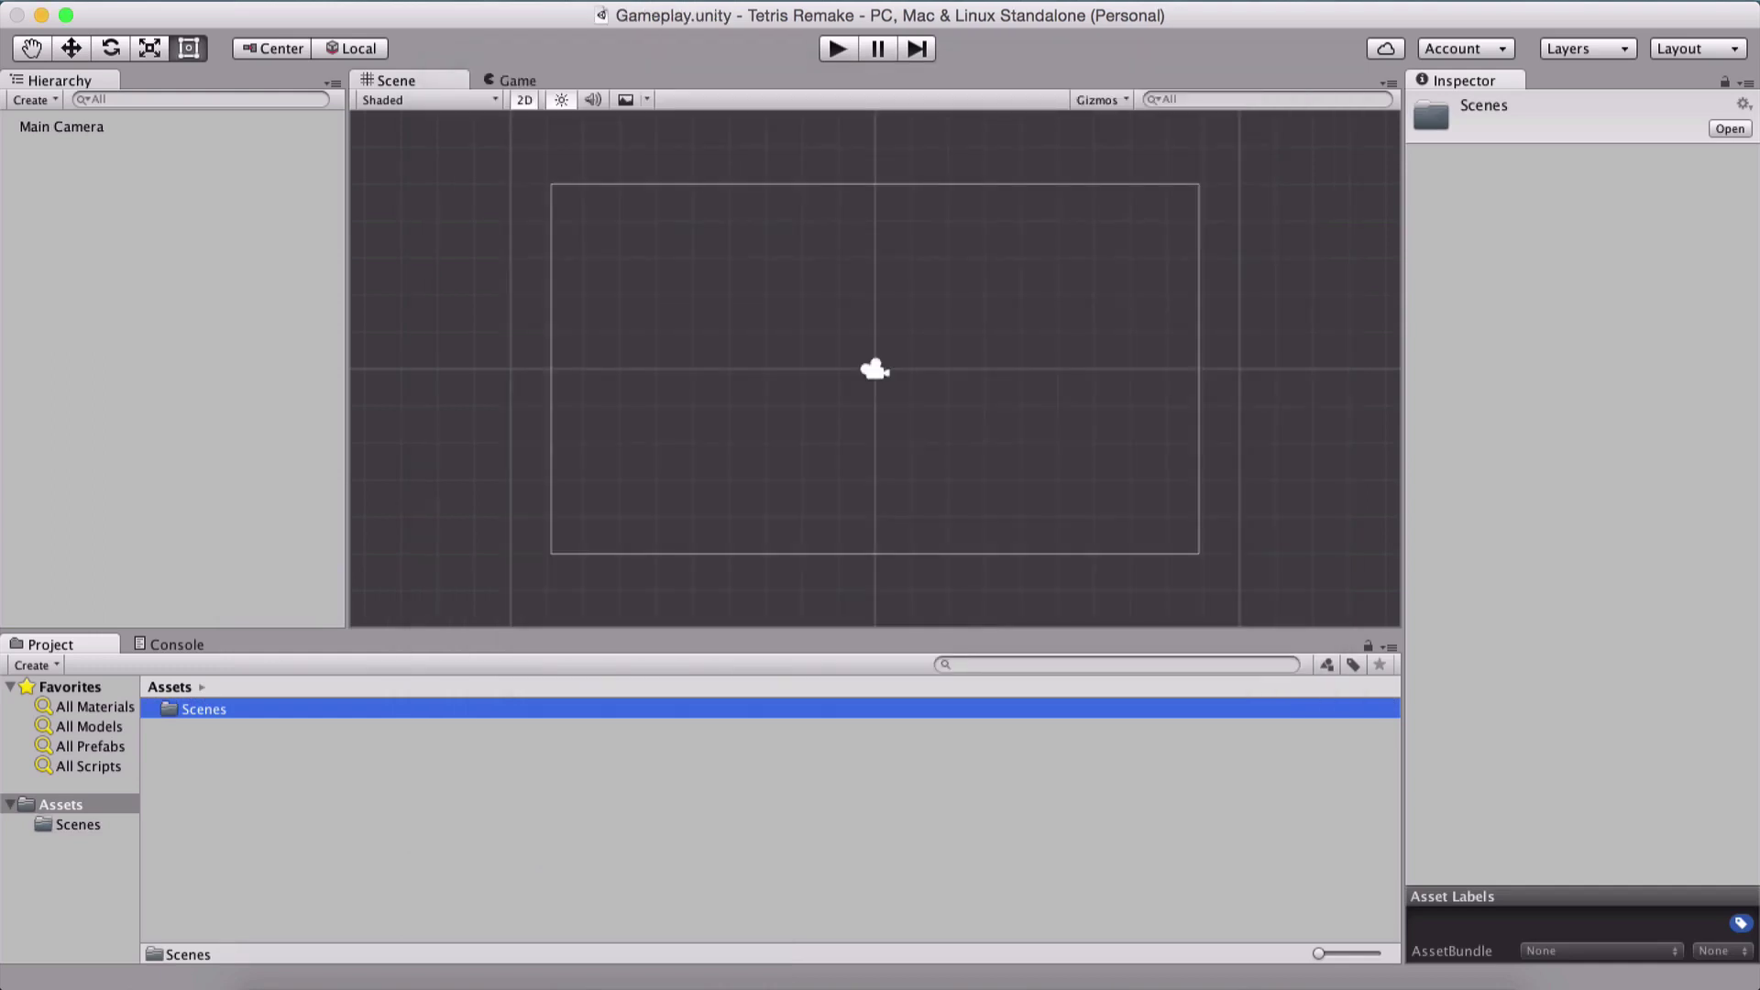
Set the game view resolution to 480 x 800 and return to the scene view
click(503, 81)
click(453, 99)
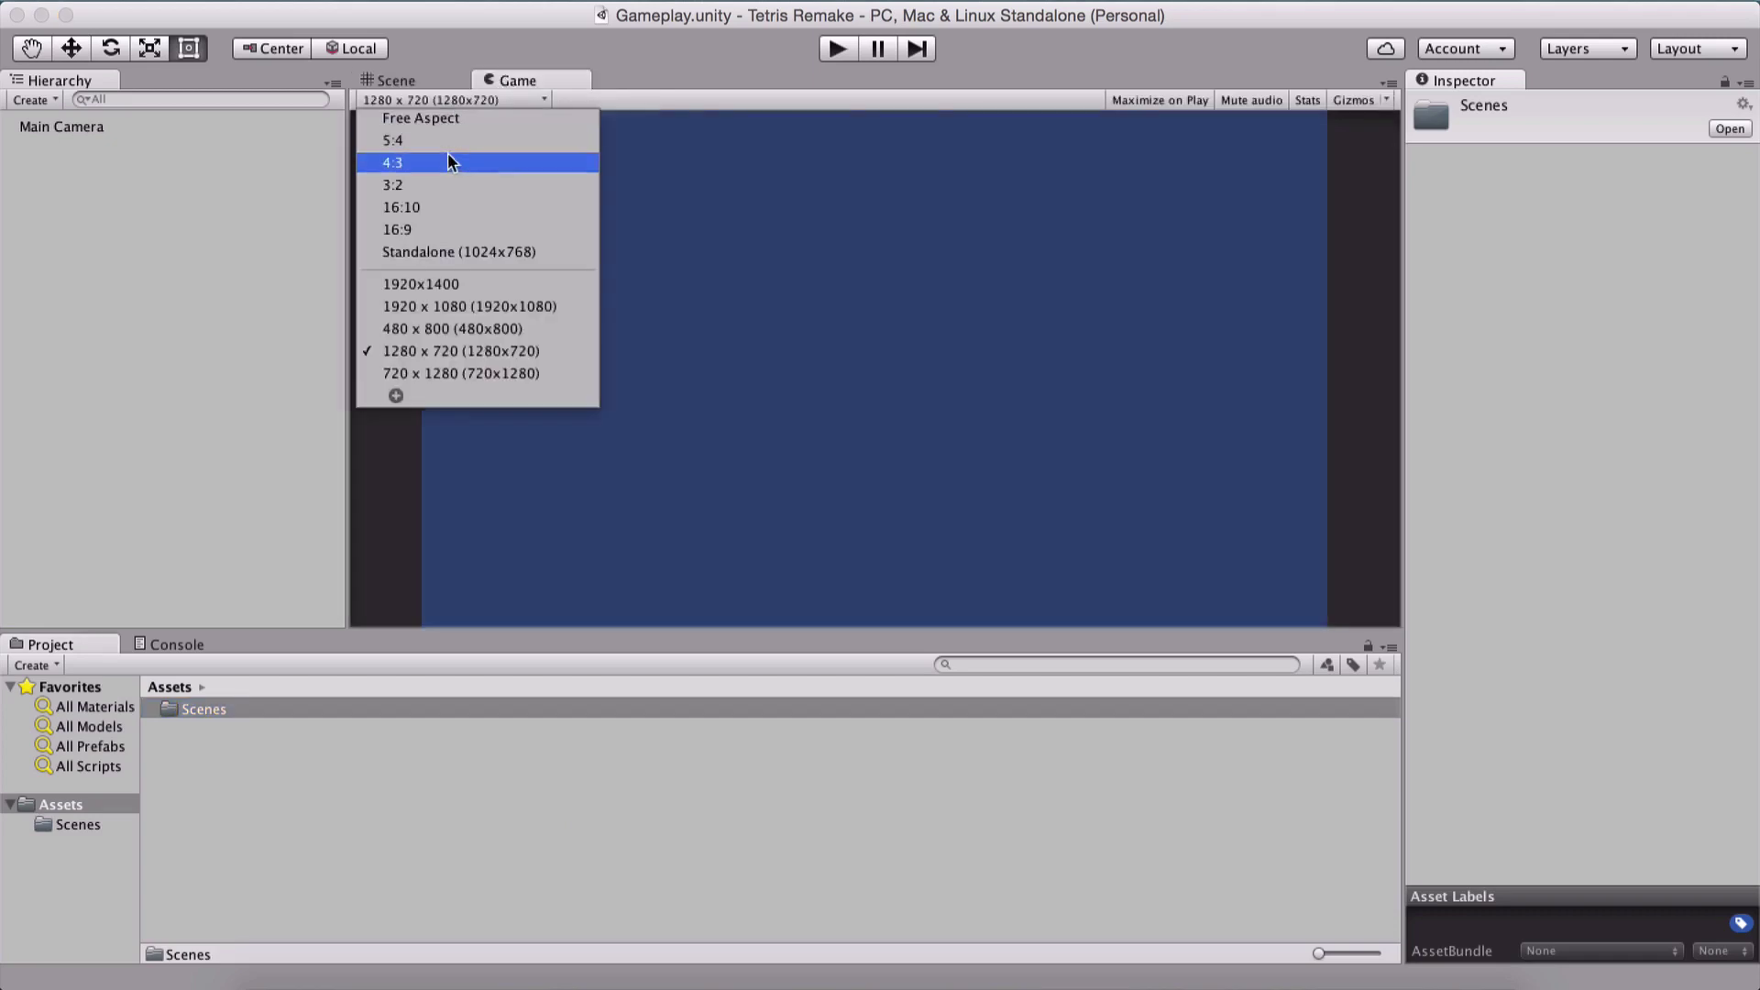
click(421, 328)
click(404, 79)
Position the Main Camera at X 4.5 and Y 7.5 and frame it in the scene view
click(103, 127)
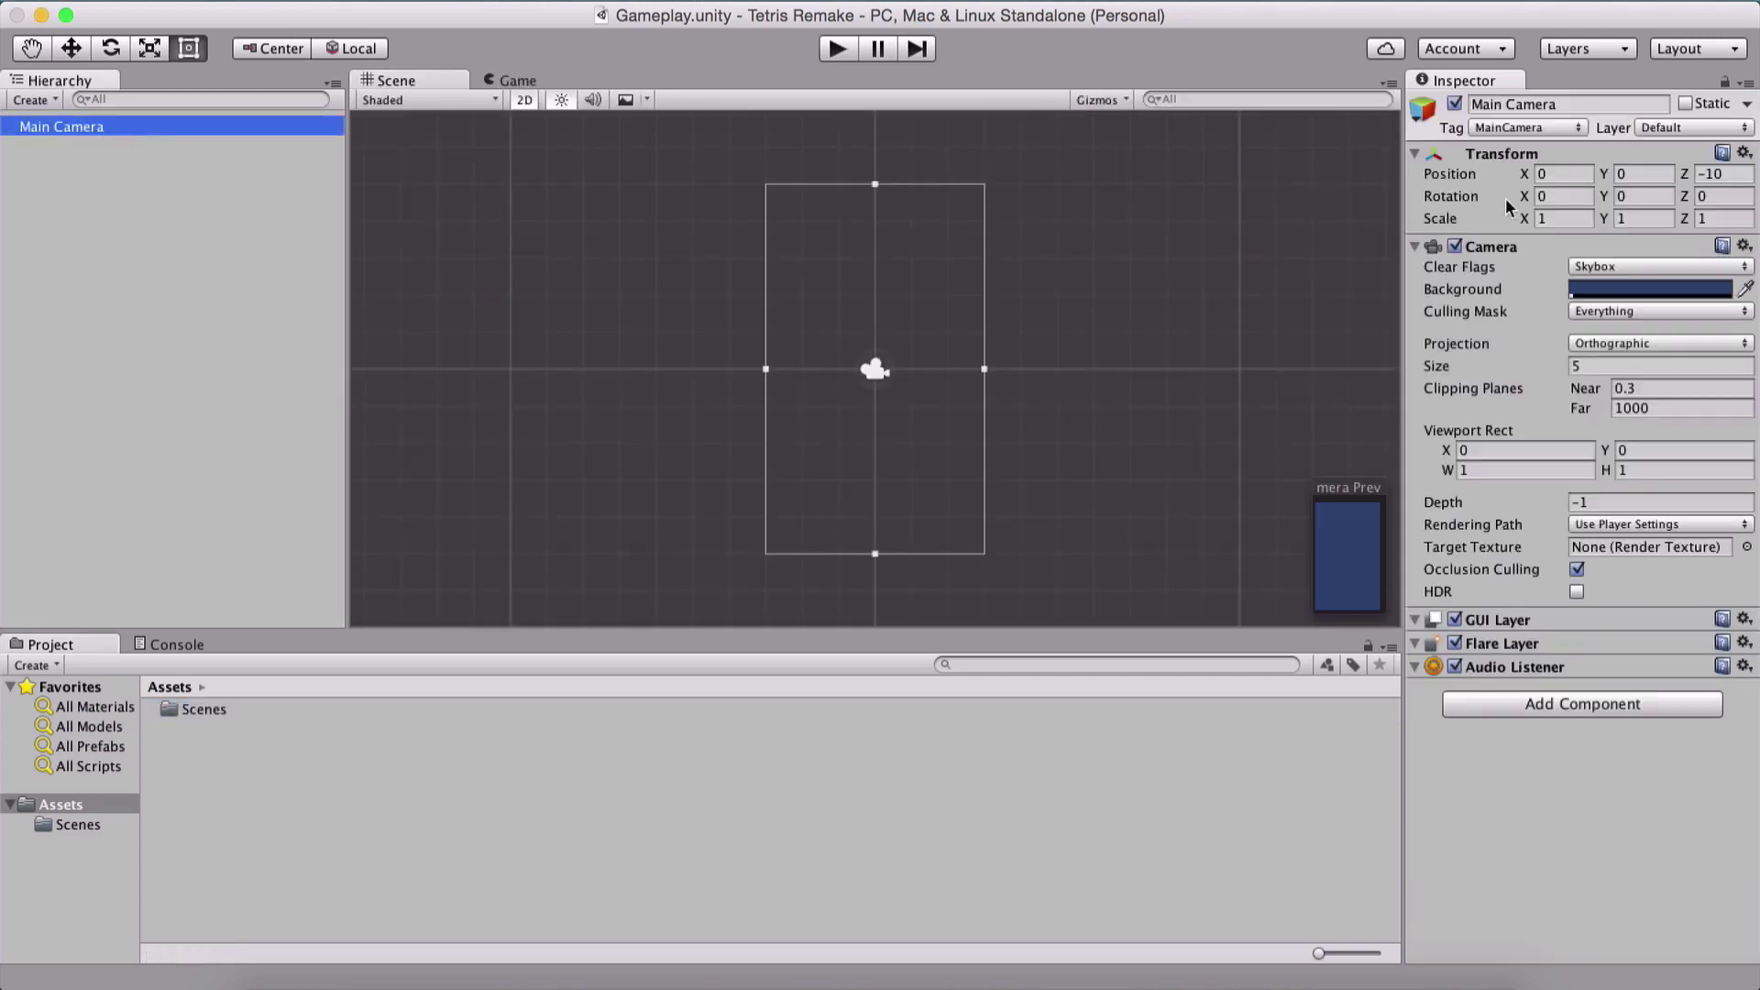
click(1562, 173)
text(4)
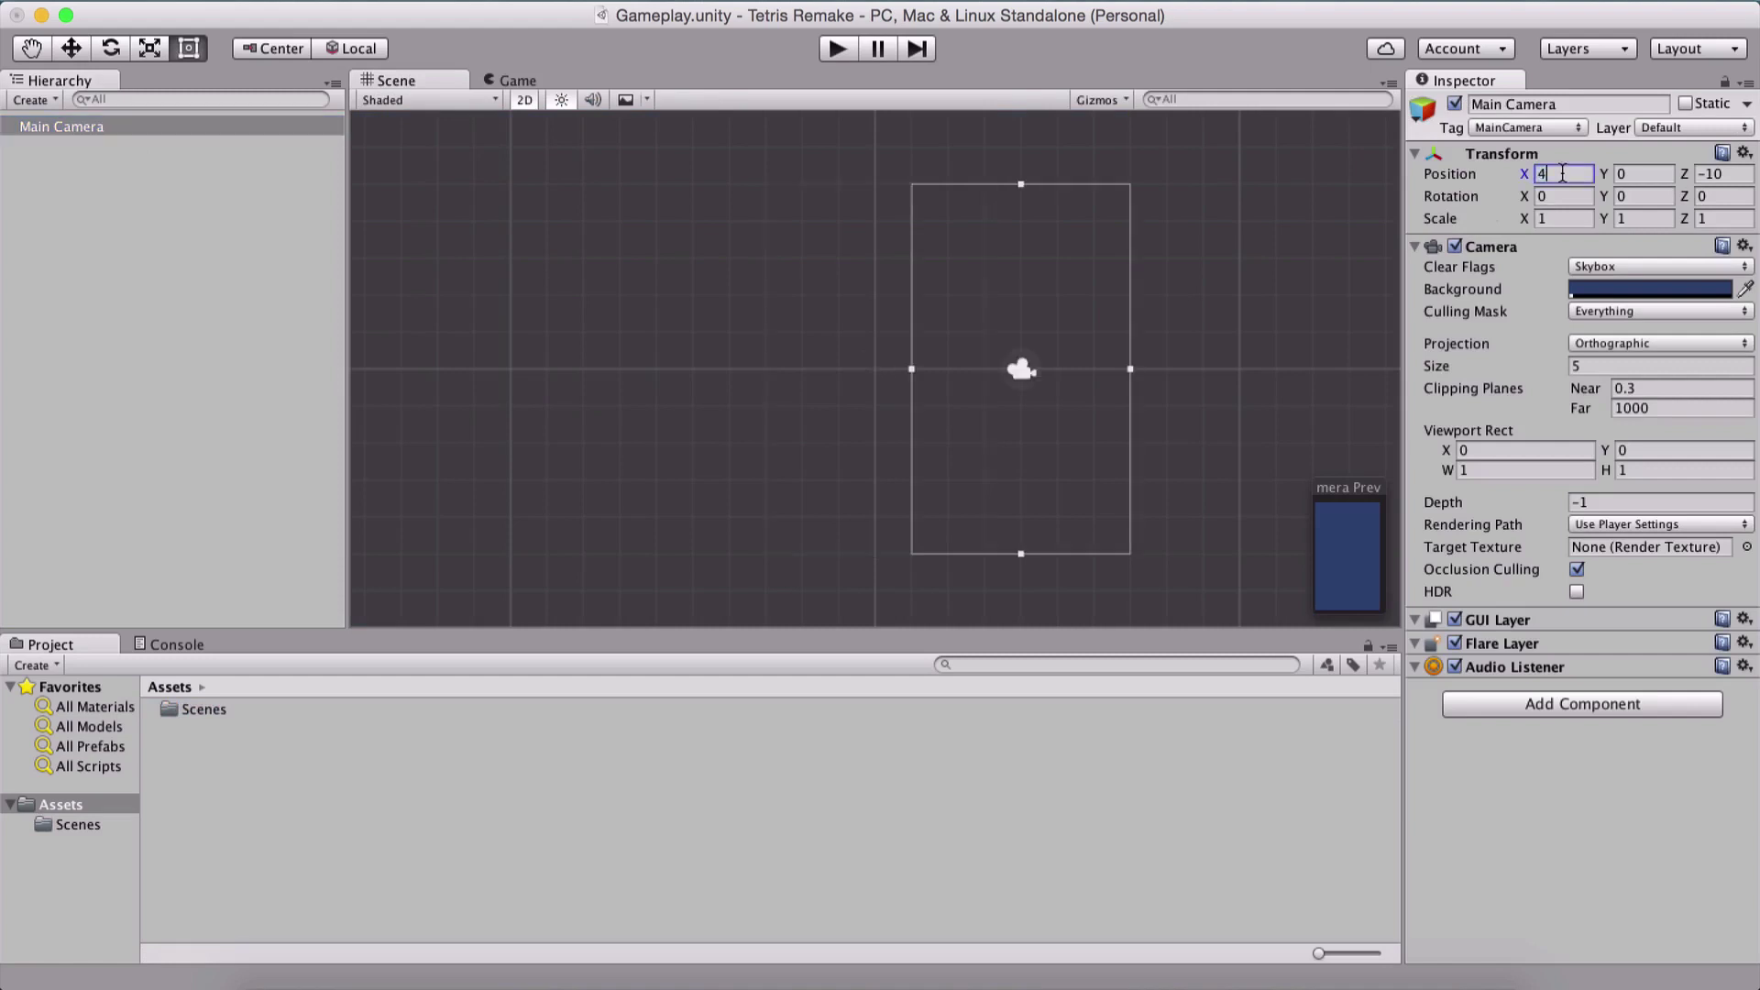
text(.5)
key(Tab)
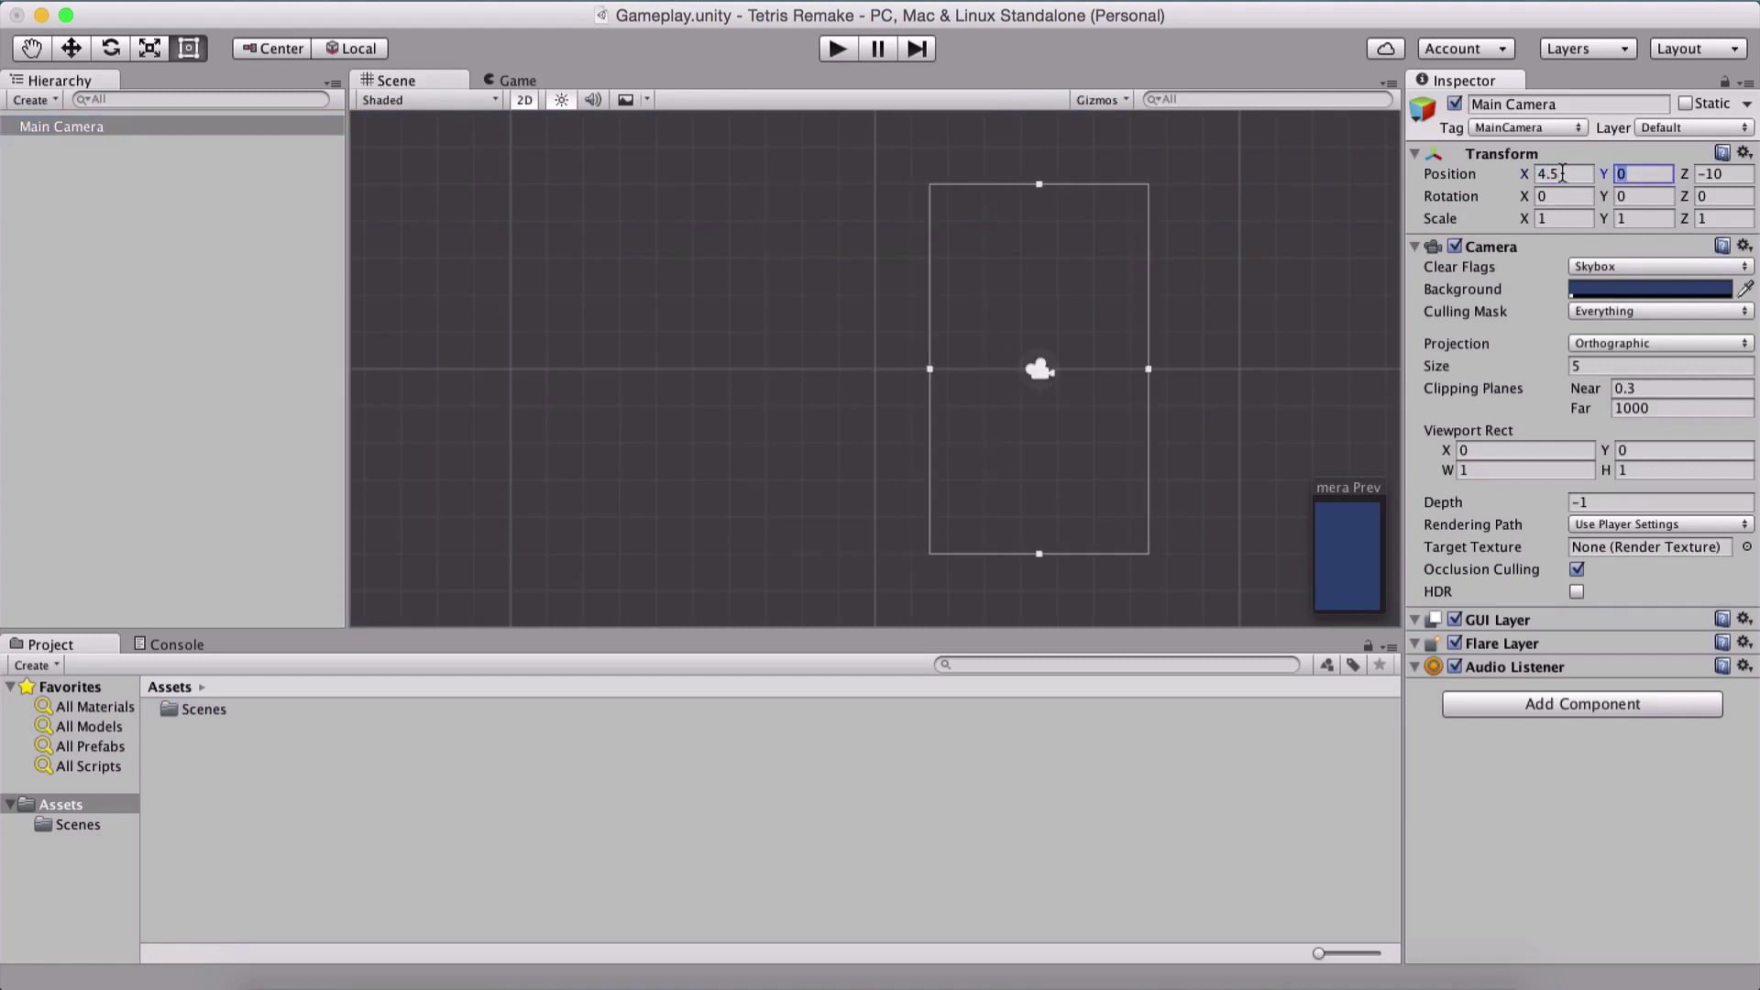
text(7.)
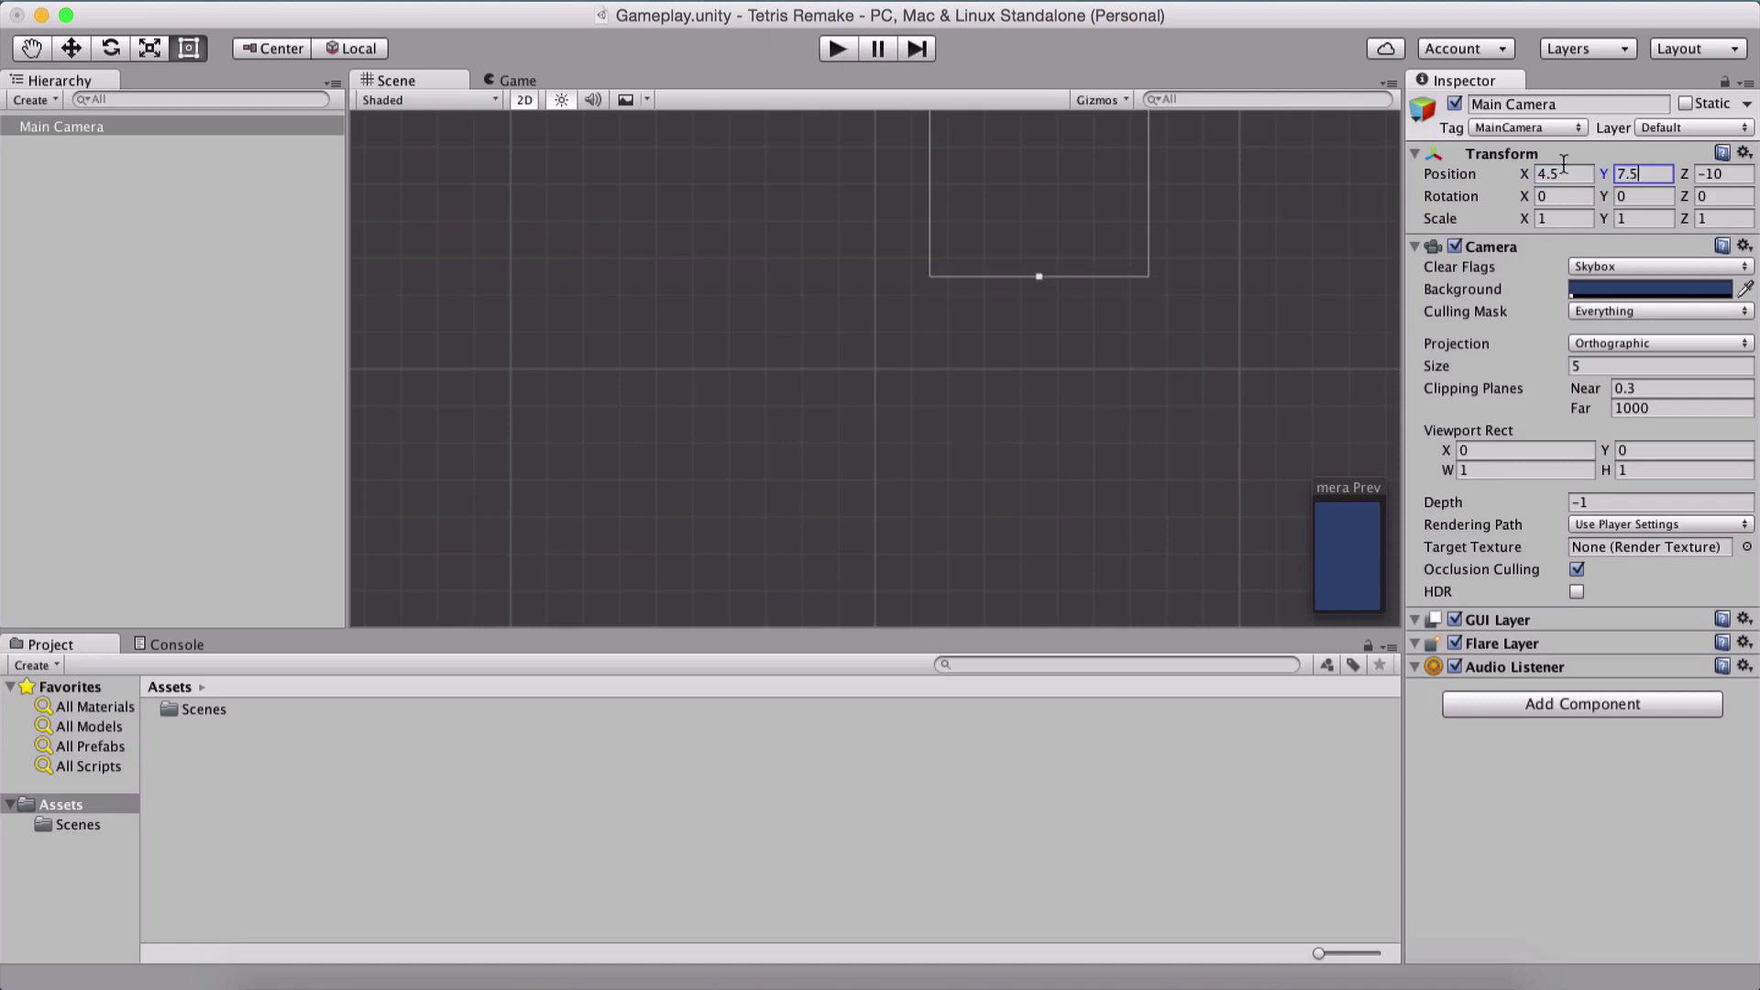
text(5)
key(Return)
key(f)
scroll(903, 466, up, 2)
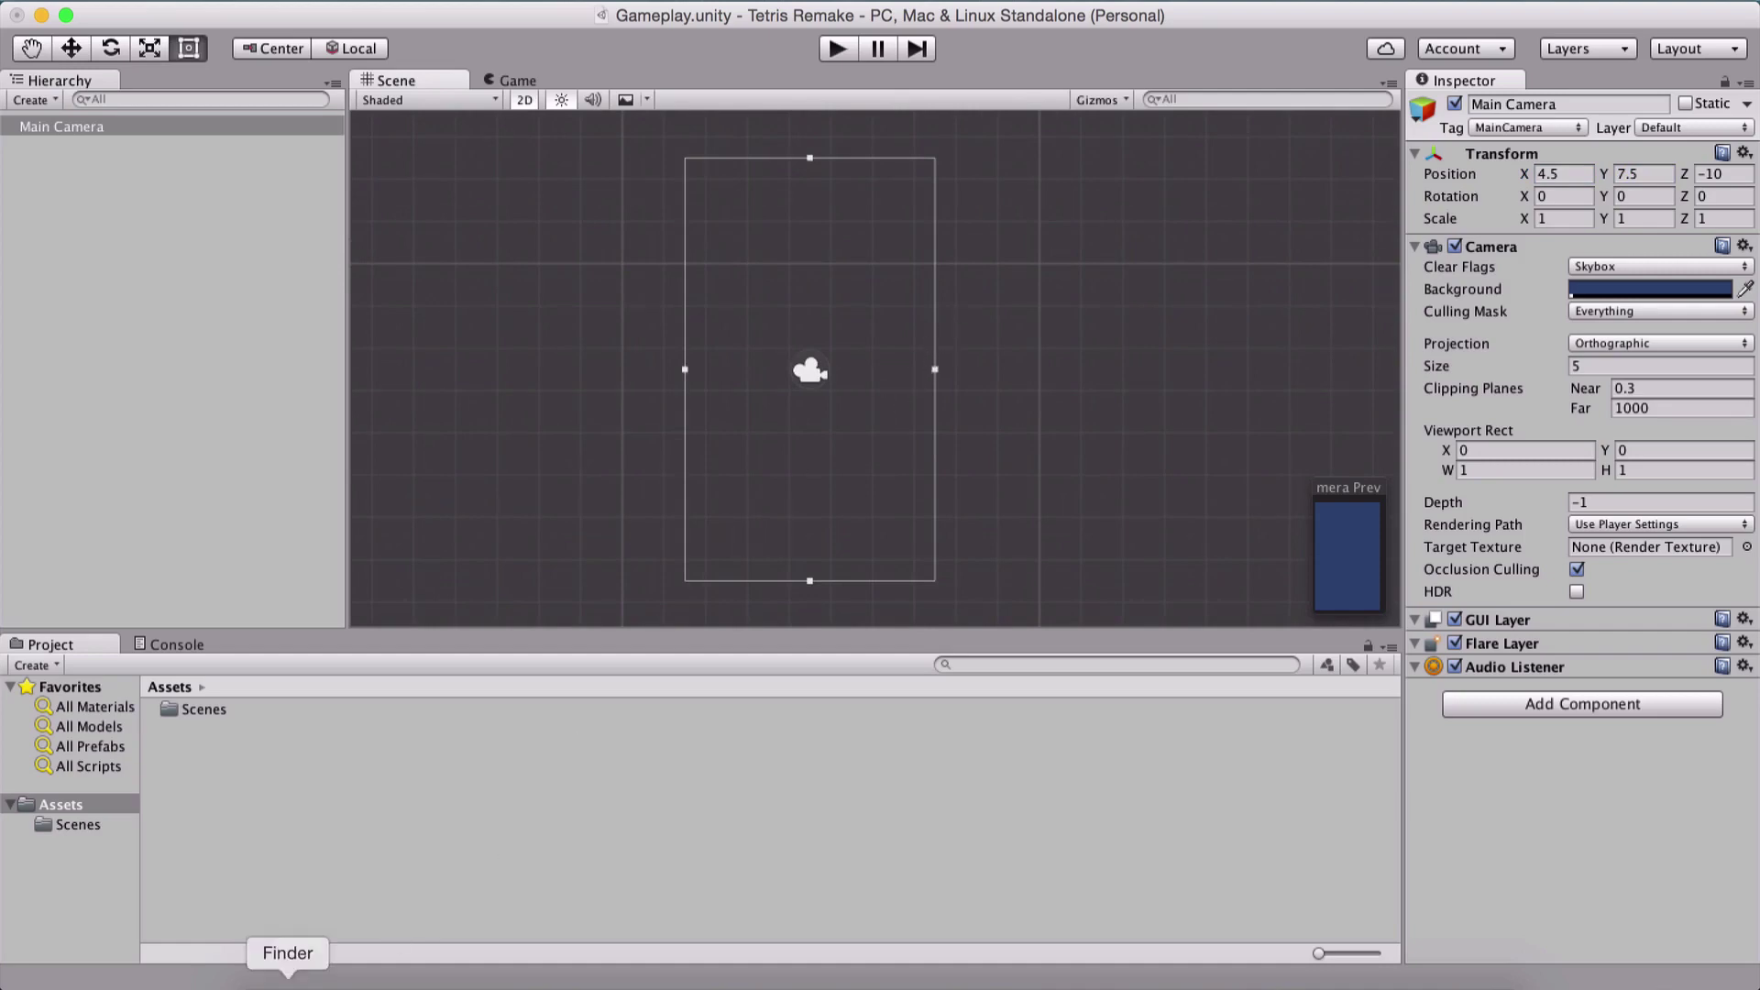
Import the Sprites folder from Finder into the project's Assets
click(288, 980)
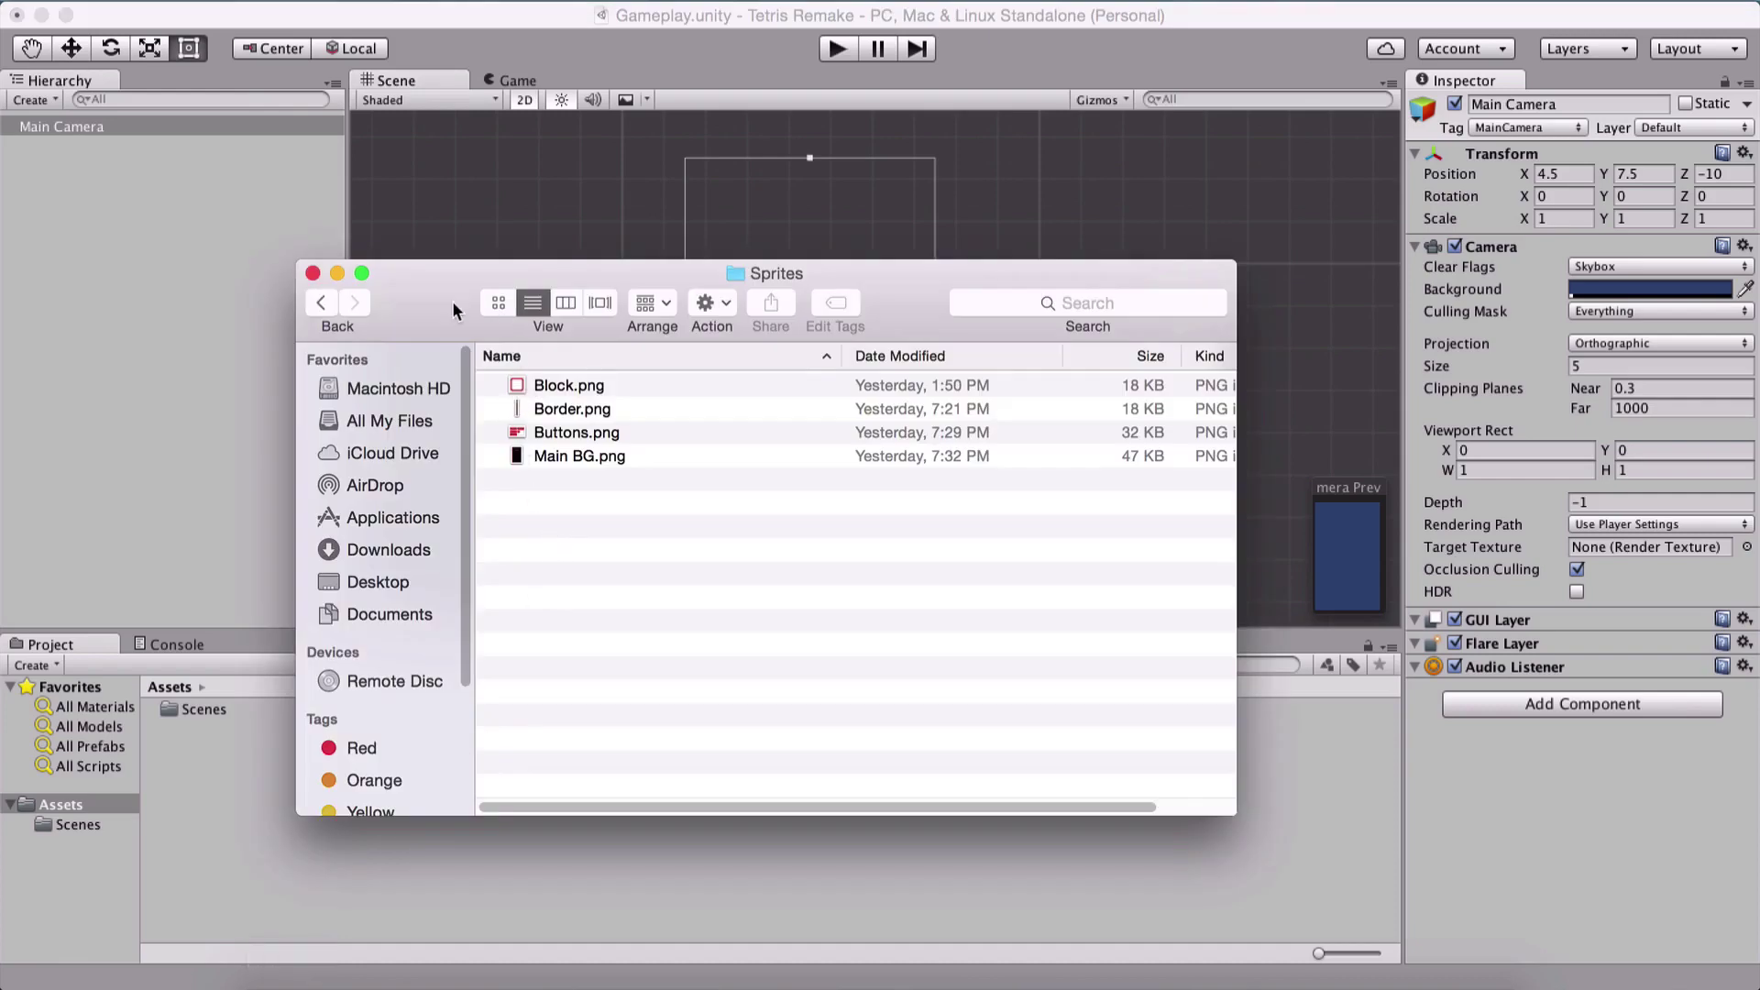
drag(303, 321, 530, 290)
click(563, 272)
drag(779, 355, 212, 788)
click(210, 784)
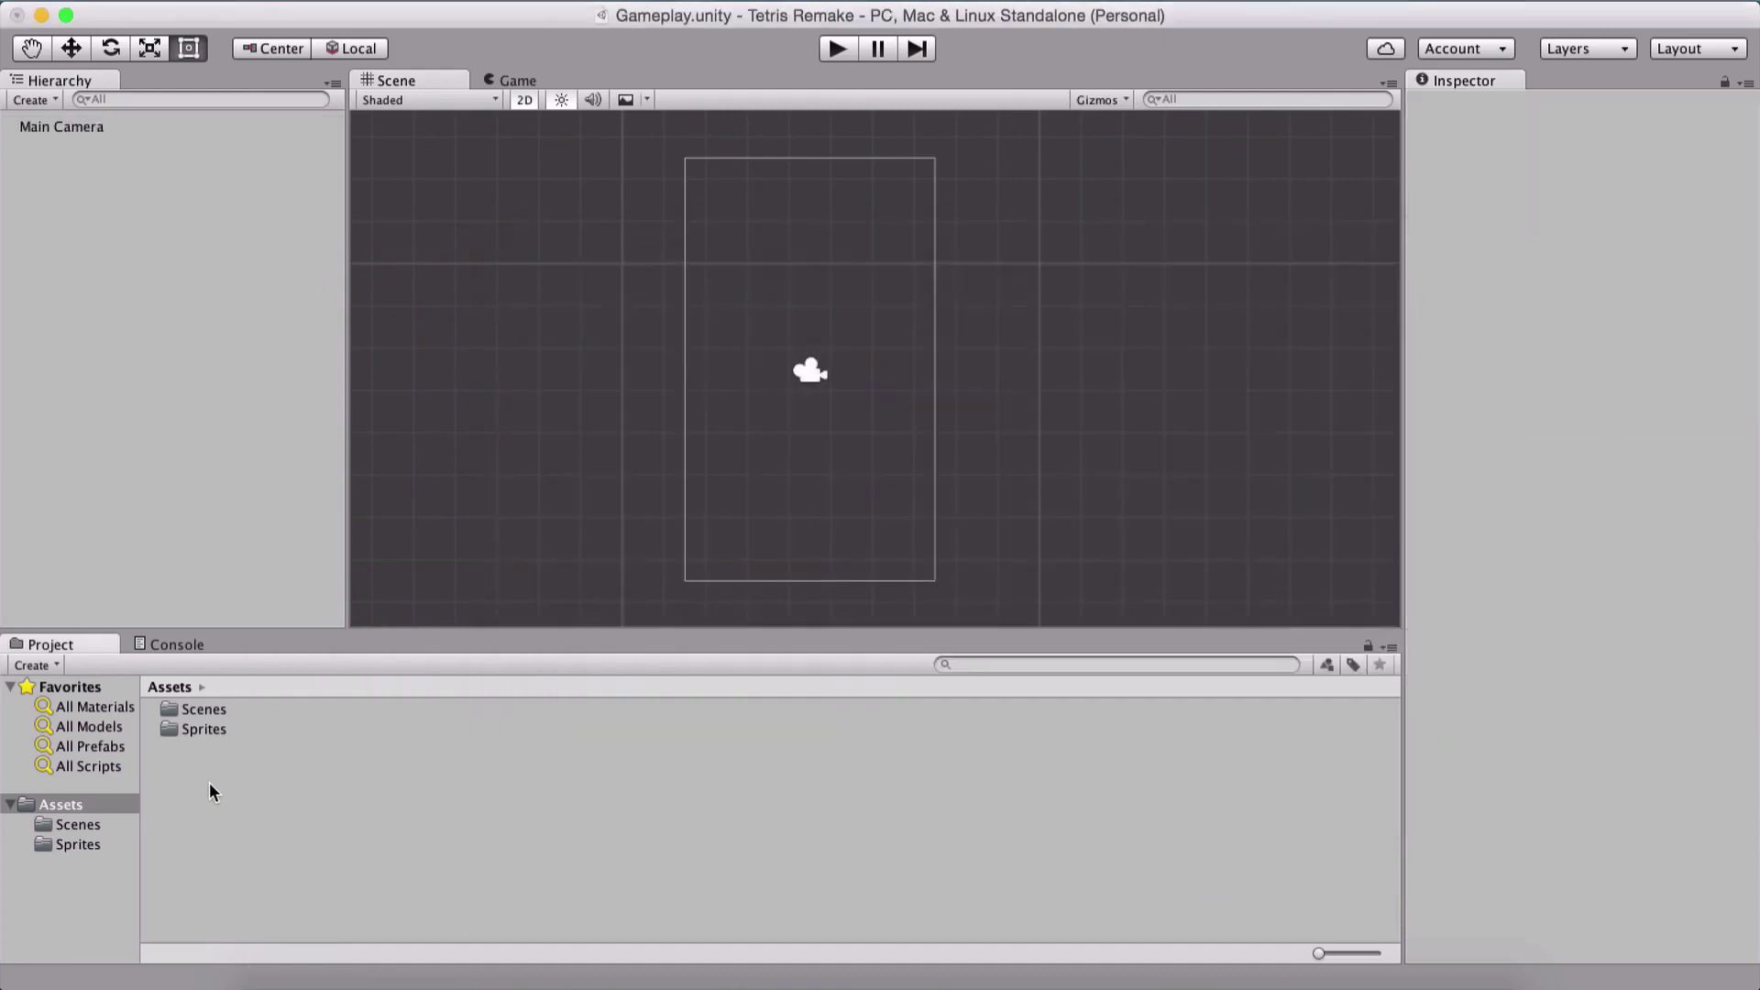
click(231, 738)
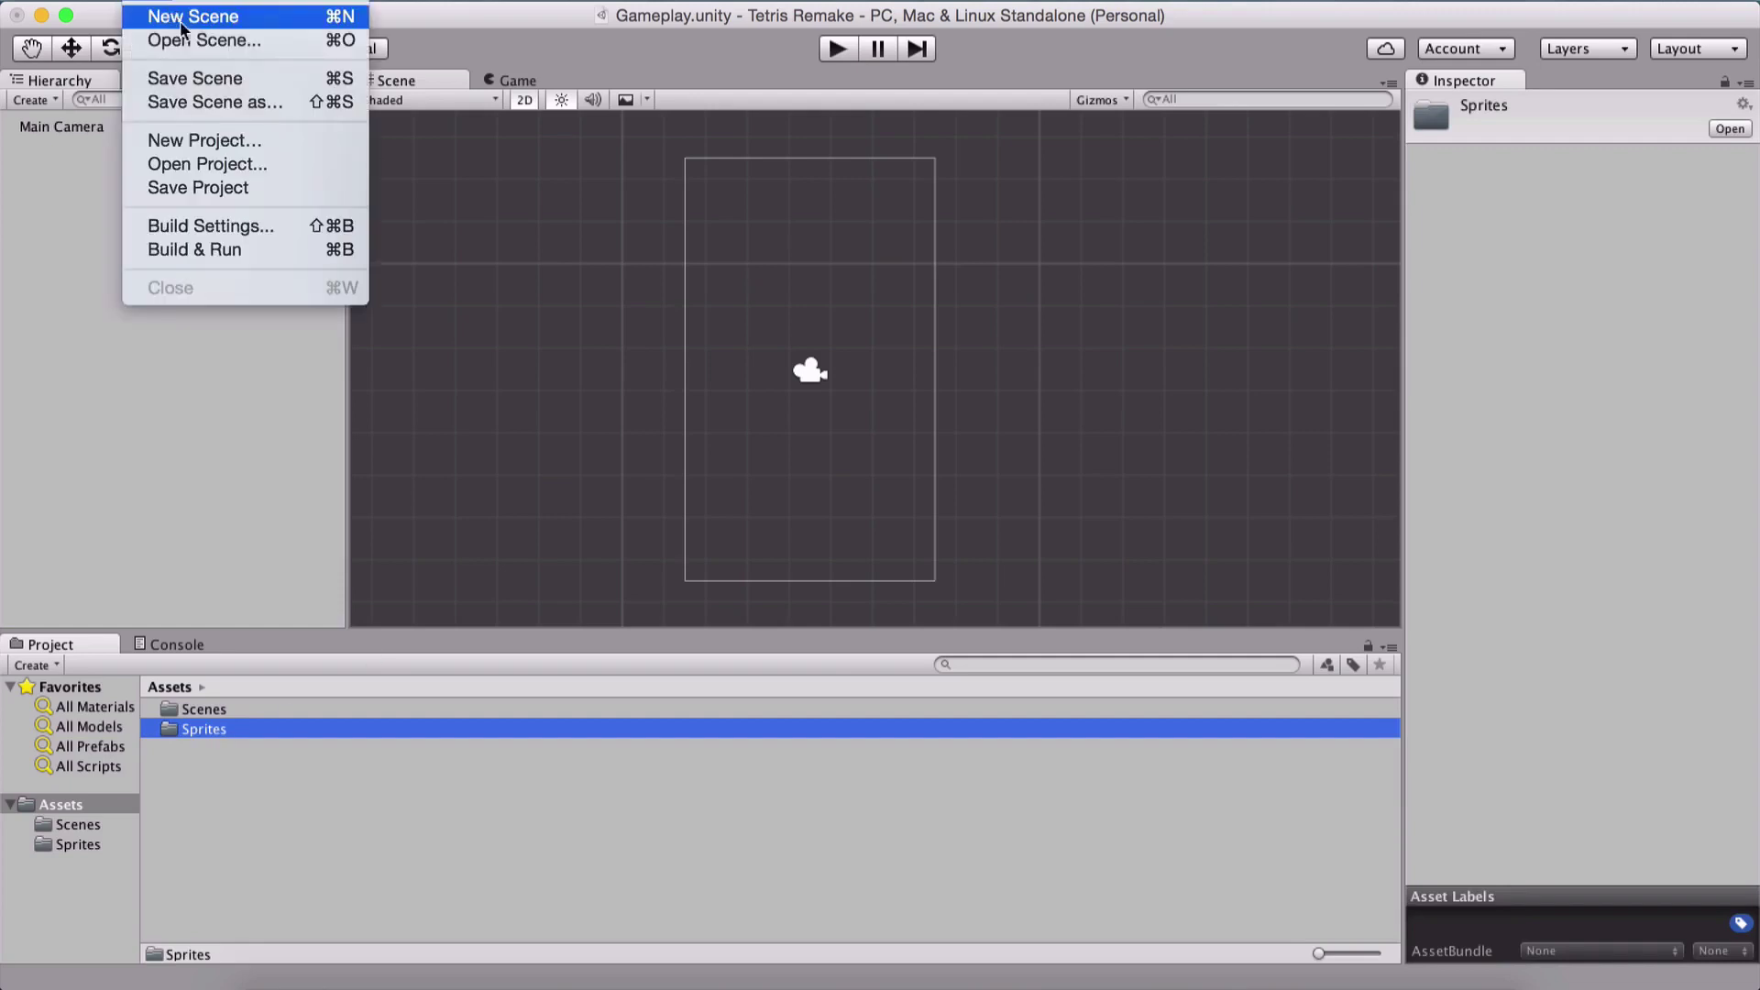
Create a new scene and save it as MainMenu in the Scenes folder
click(188, 15)
click(1082, 369)
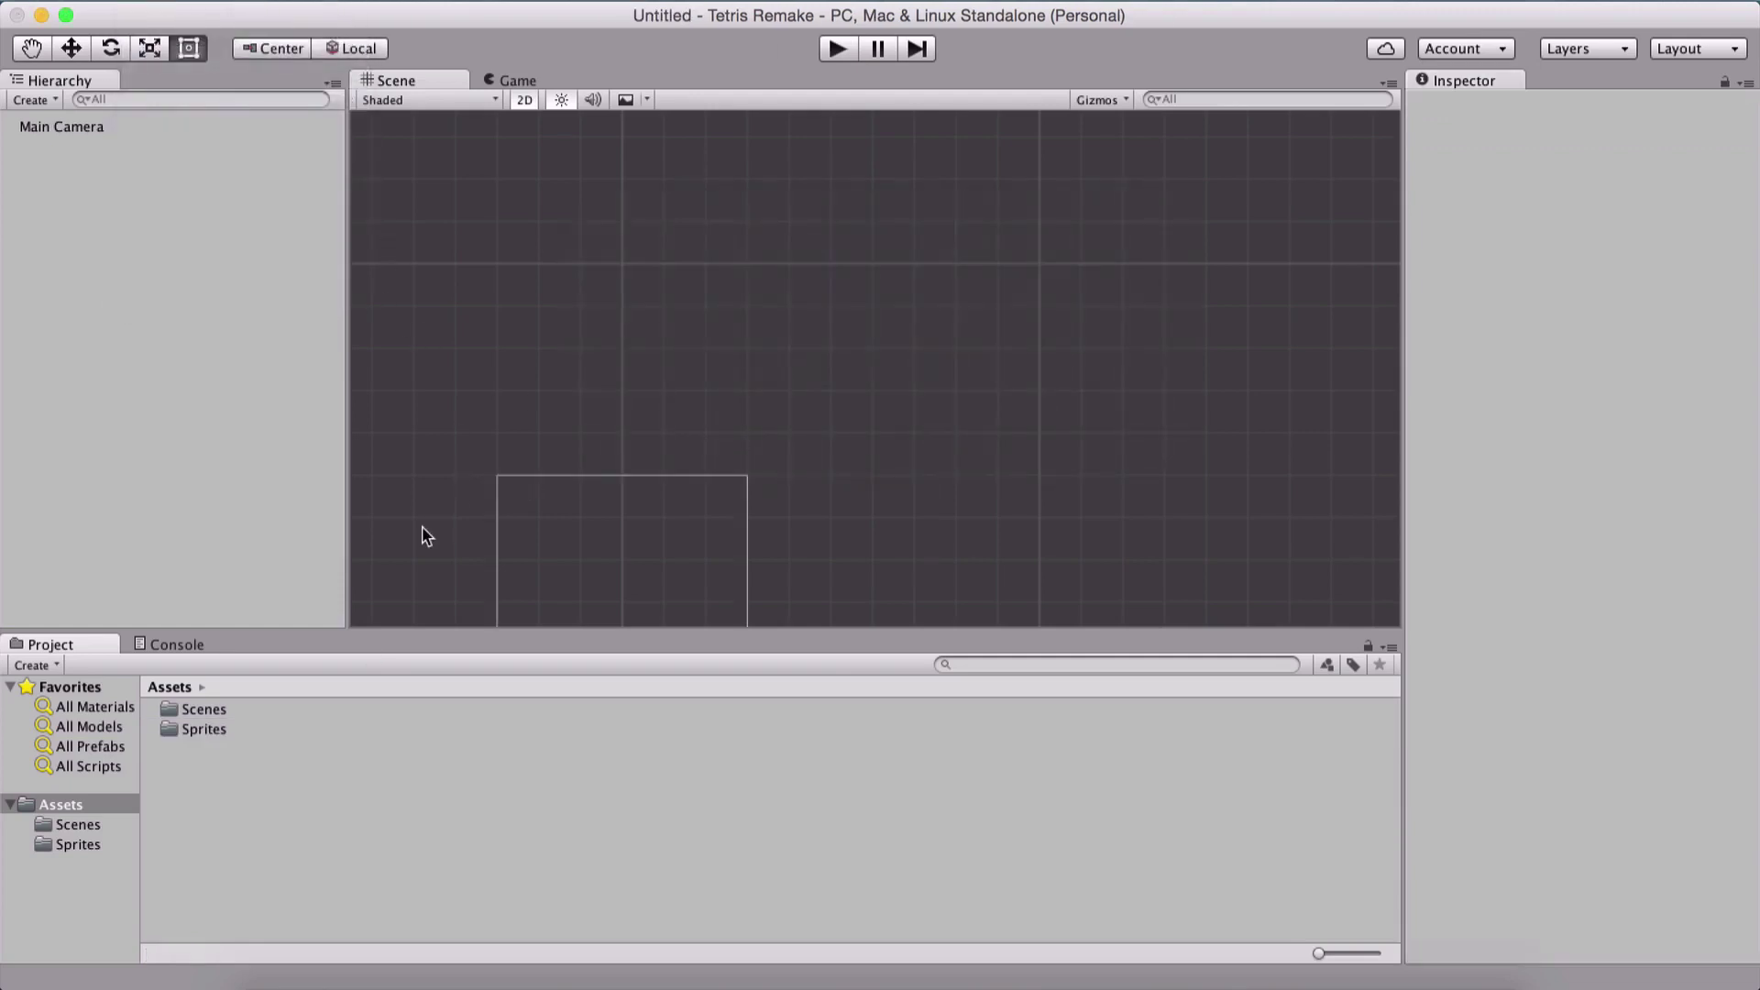
key(super+s)
click(1109, 277)
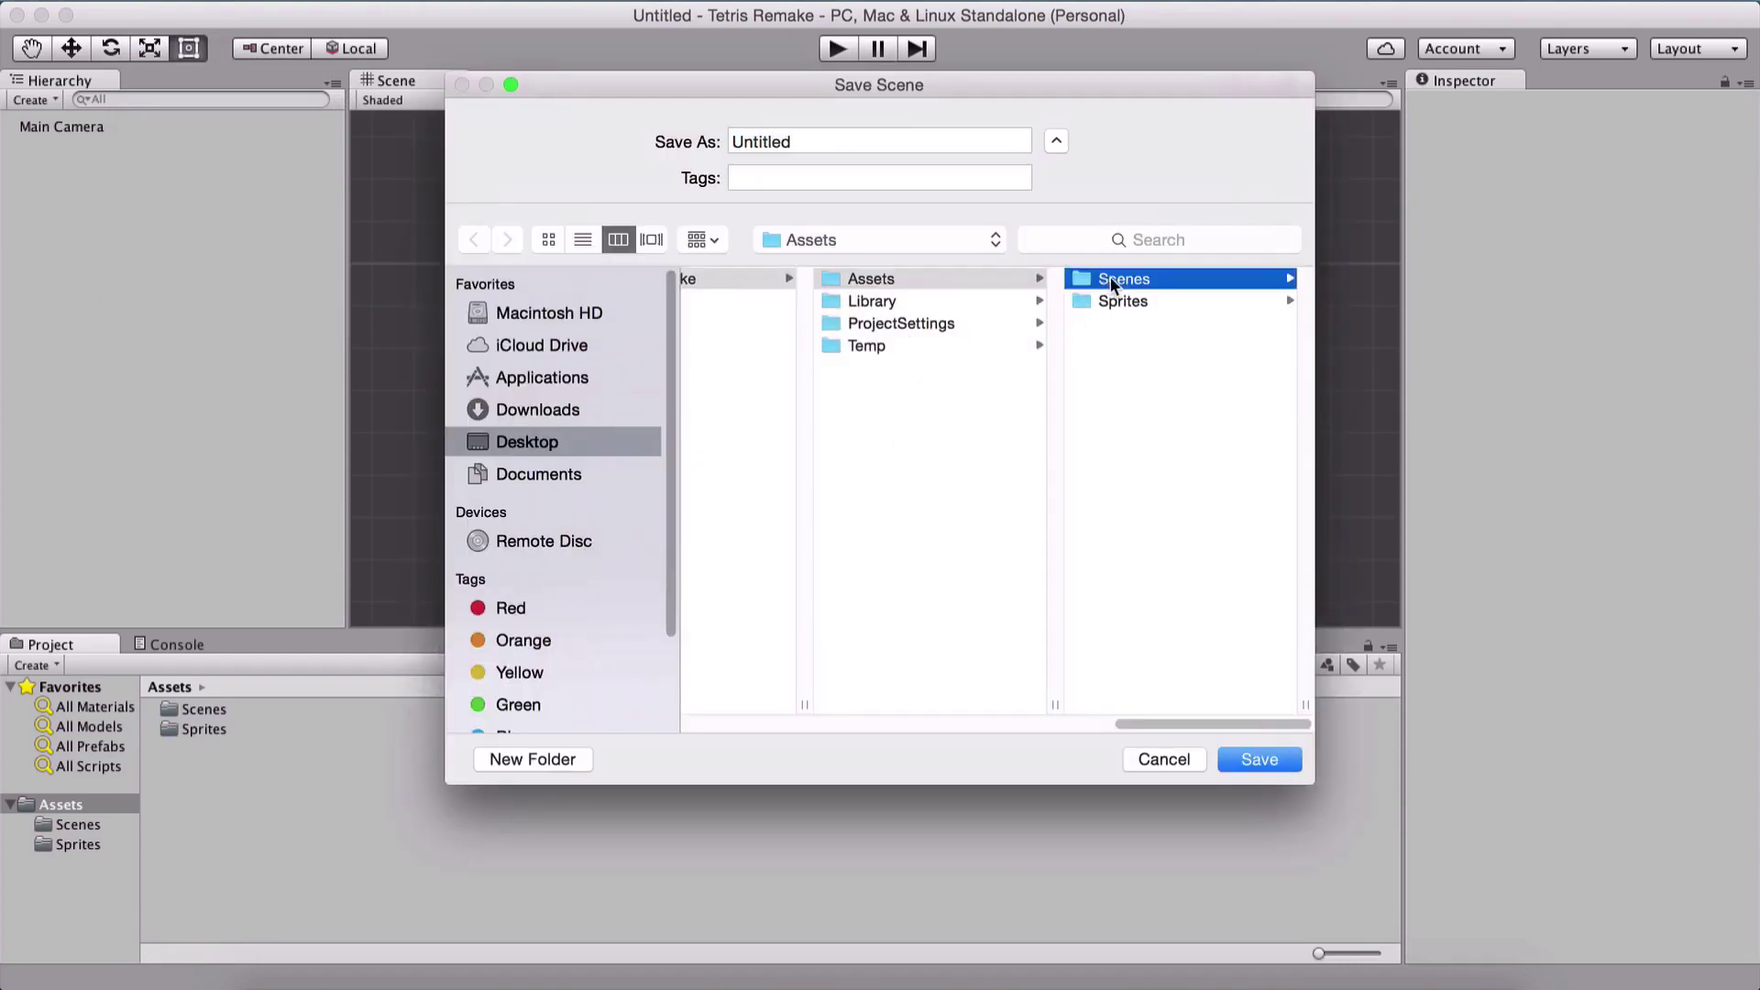
double_click(783, 143)
text(MainMenu)
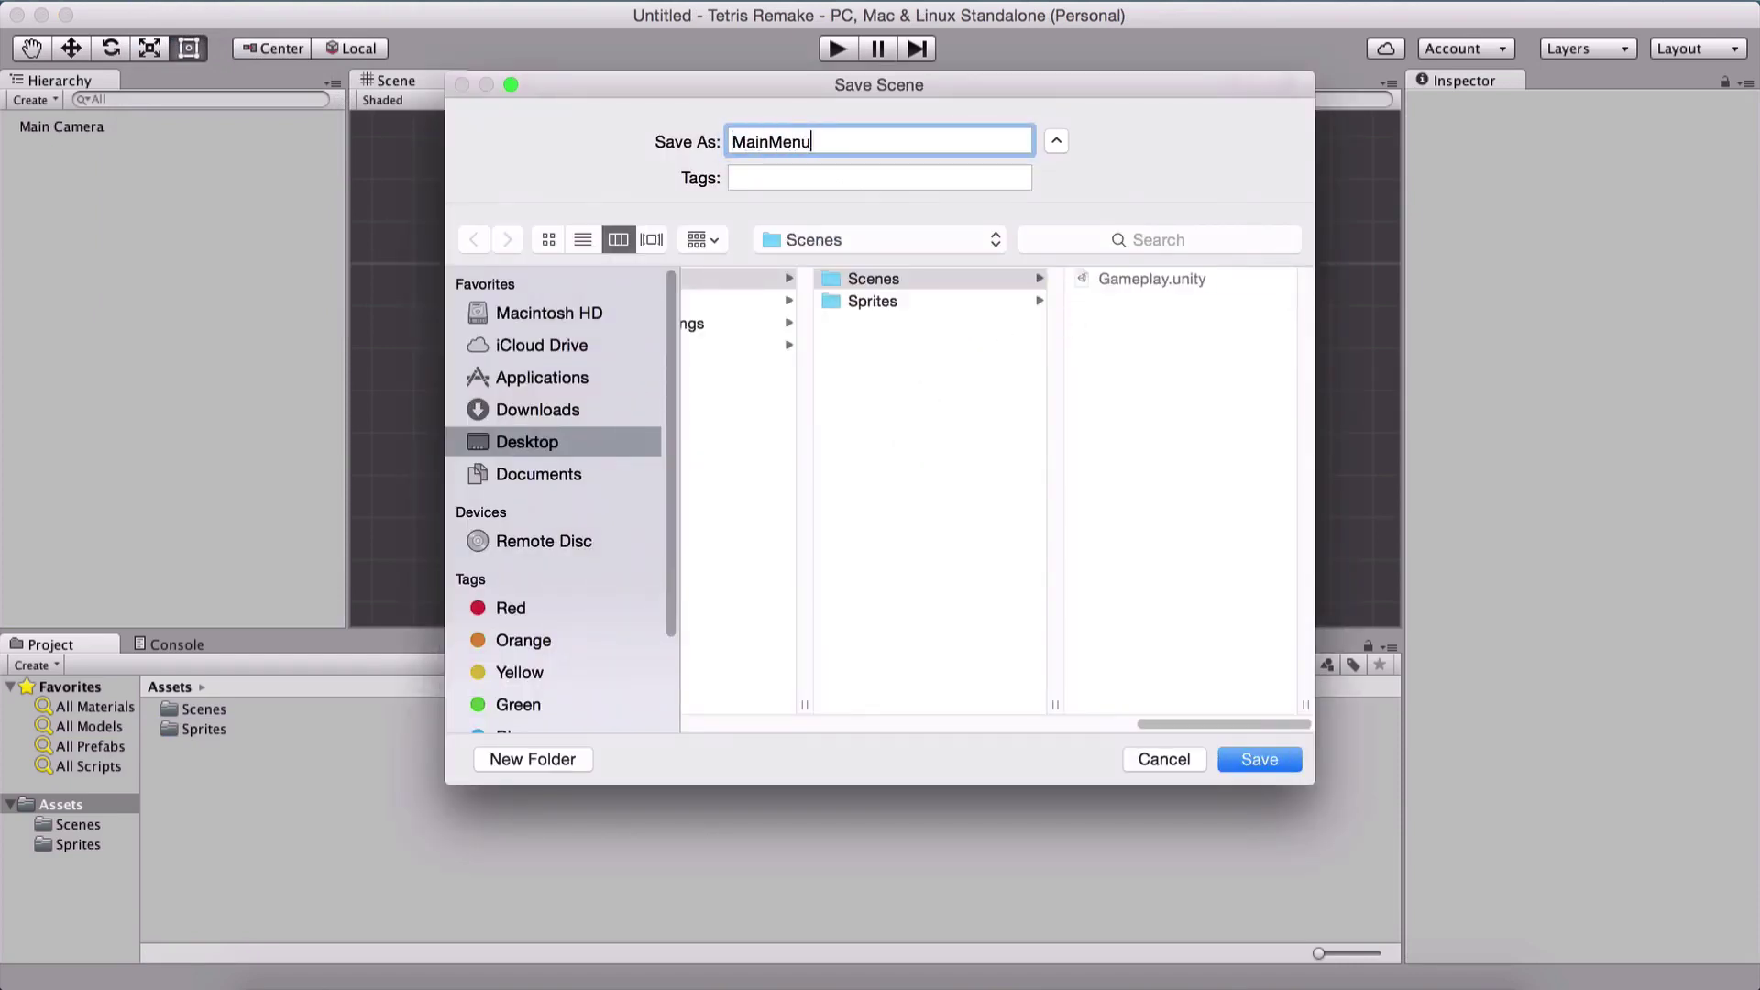
key(Return)
Add a UI Image to the MainMenu scene and rename it Background Image
middle_drag(747, 444, 889, 201)
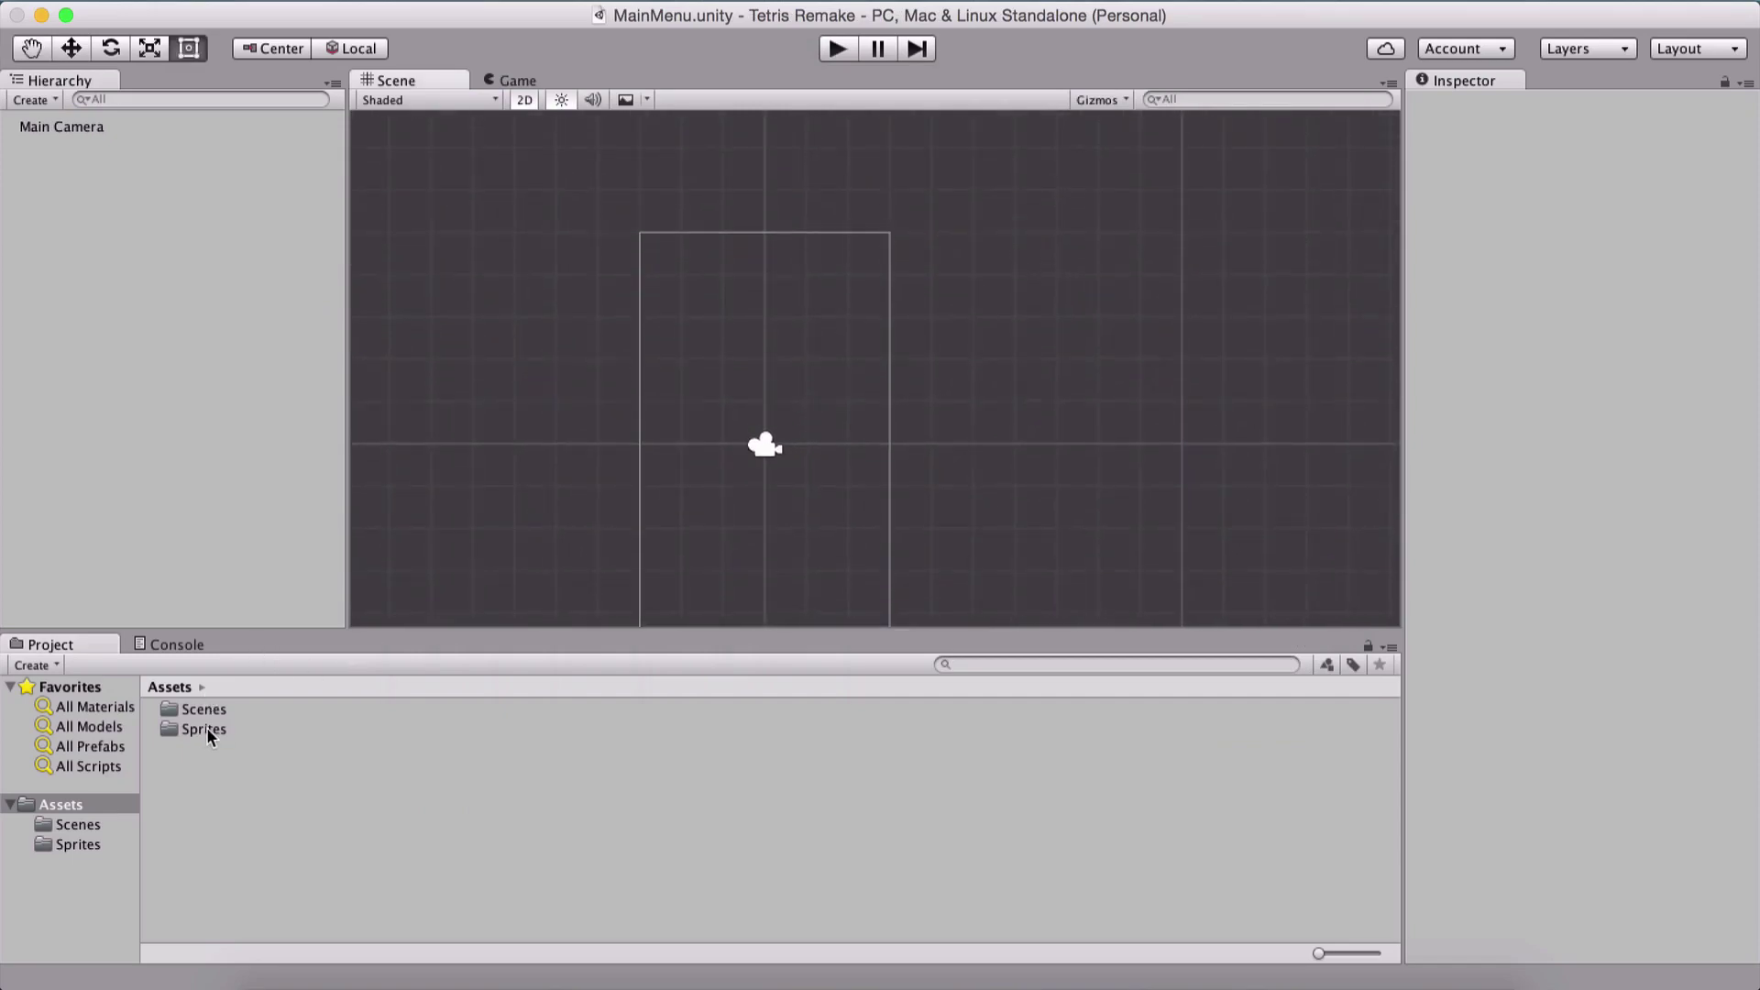
middle_drag(672, 504, 640, 409)
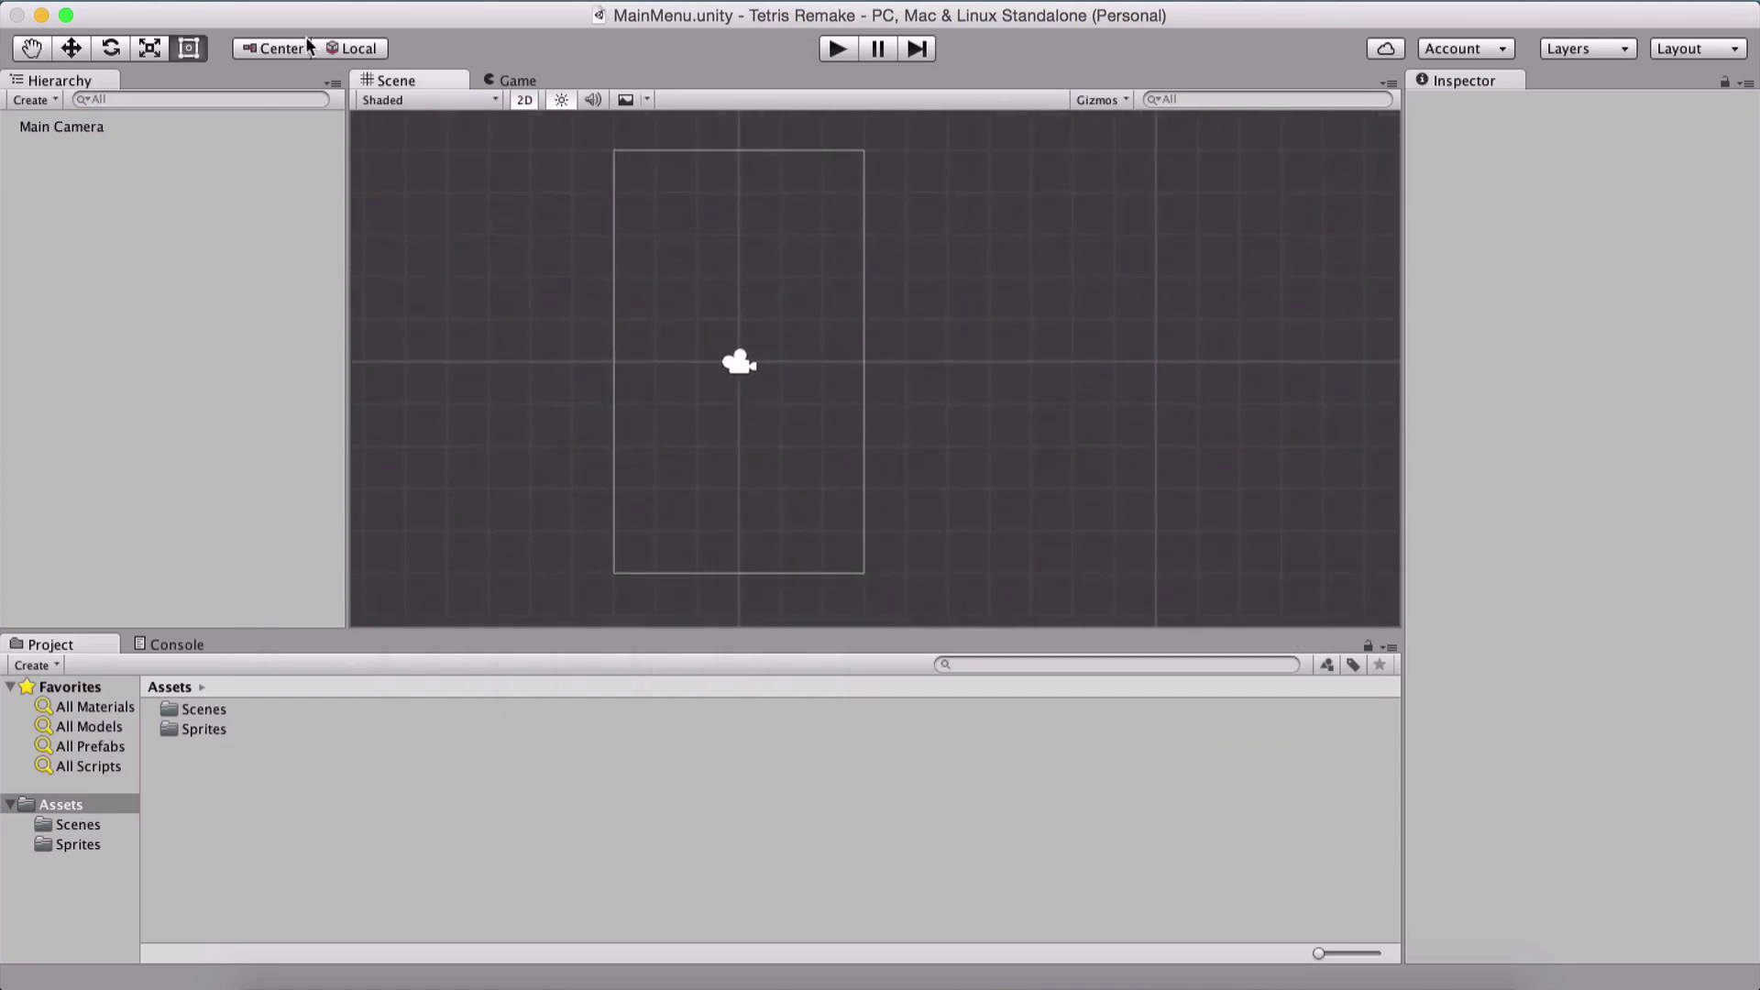
click(330, 0)
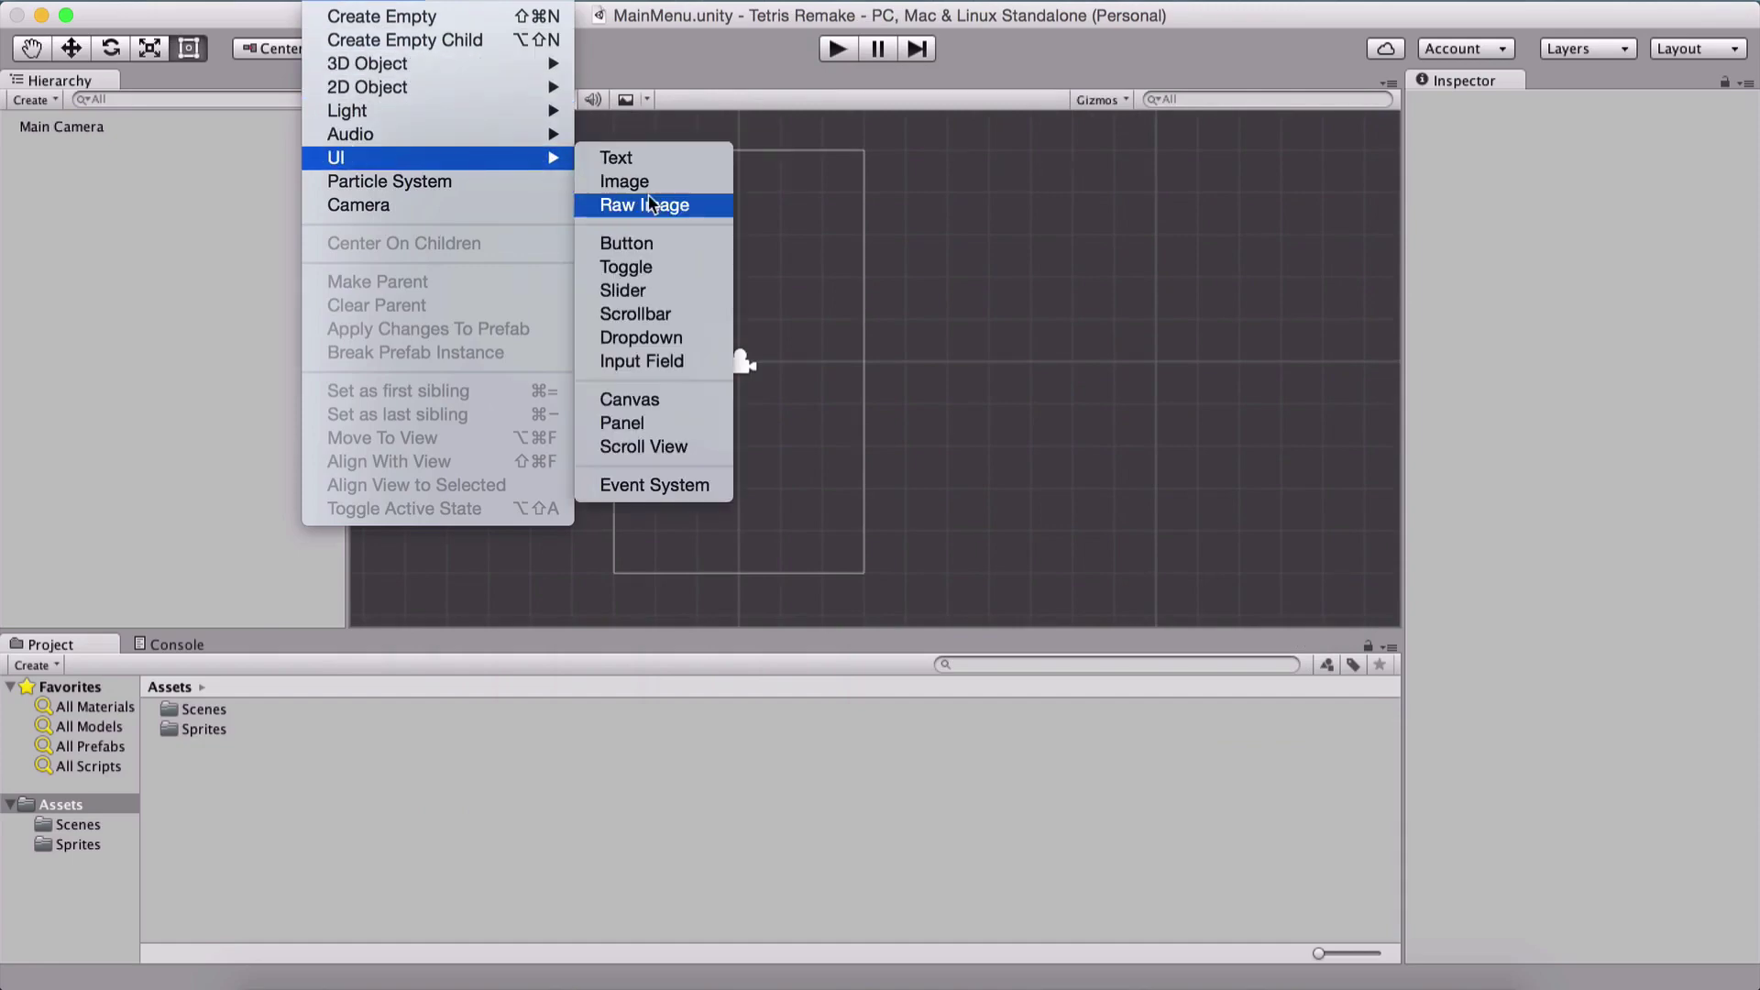
click(252, 323)
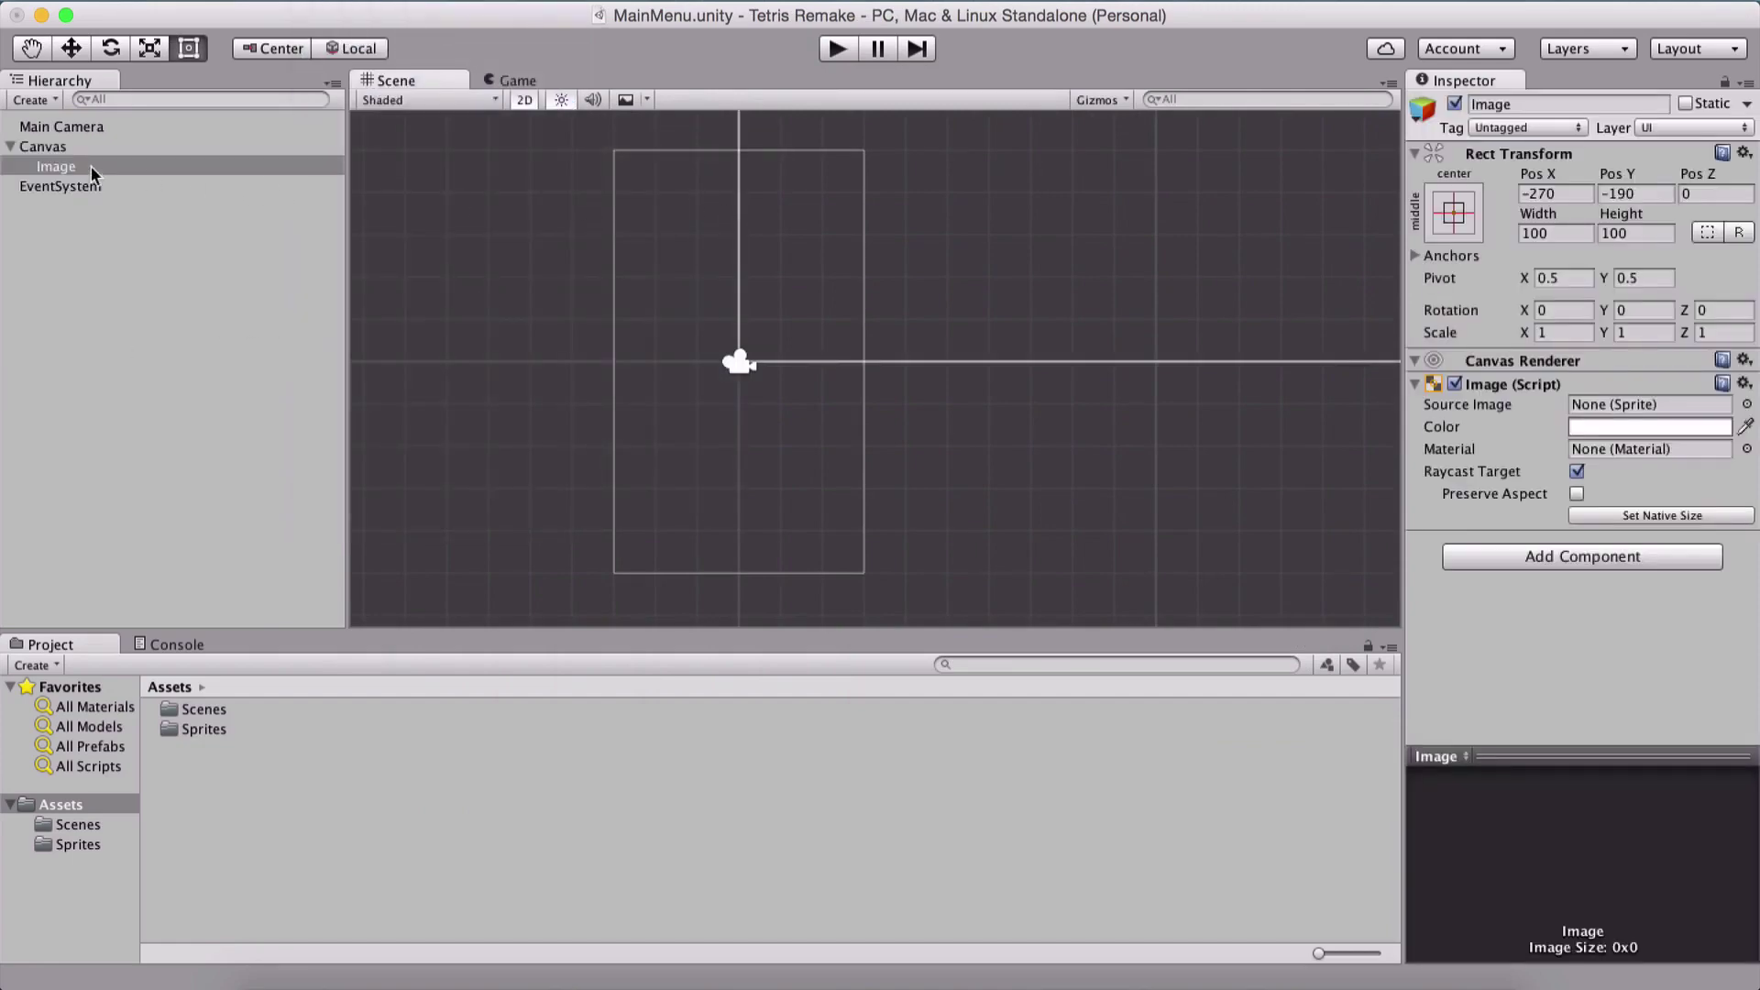
click(95, 171)
key(Return)
text(Backgr)
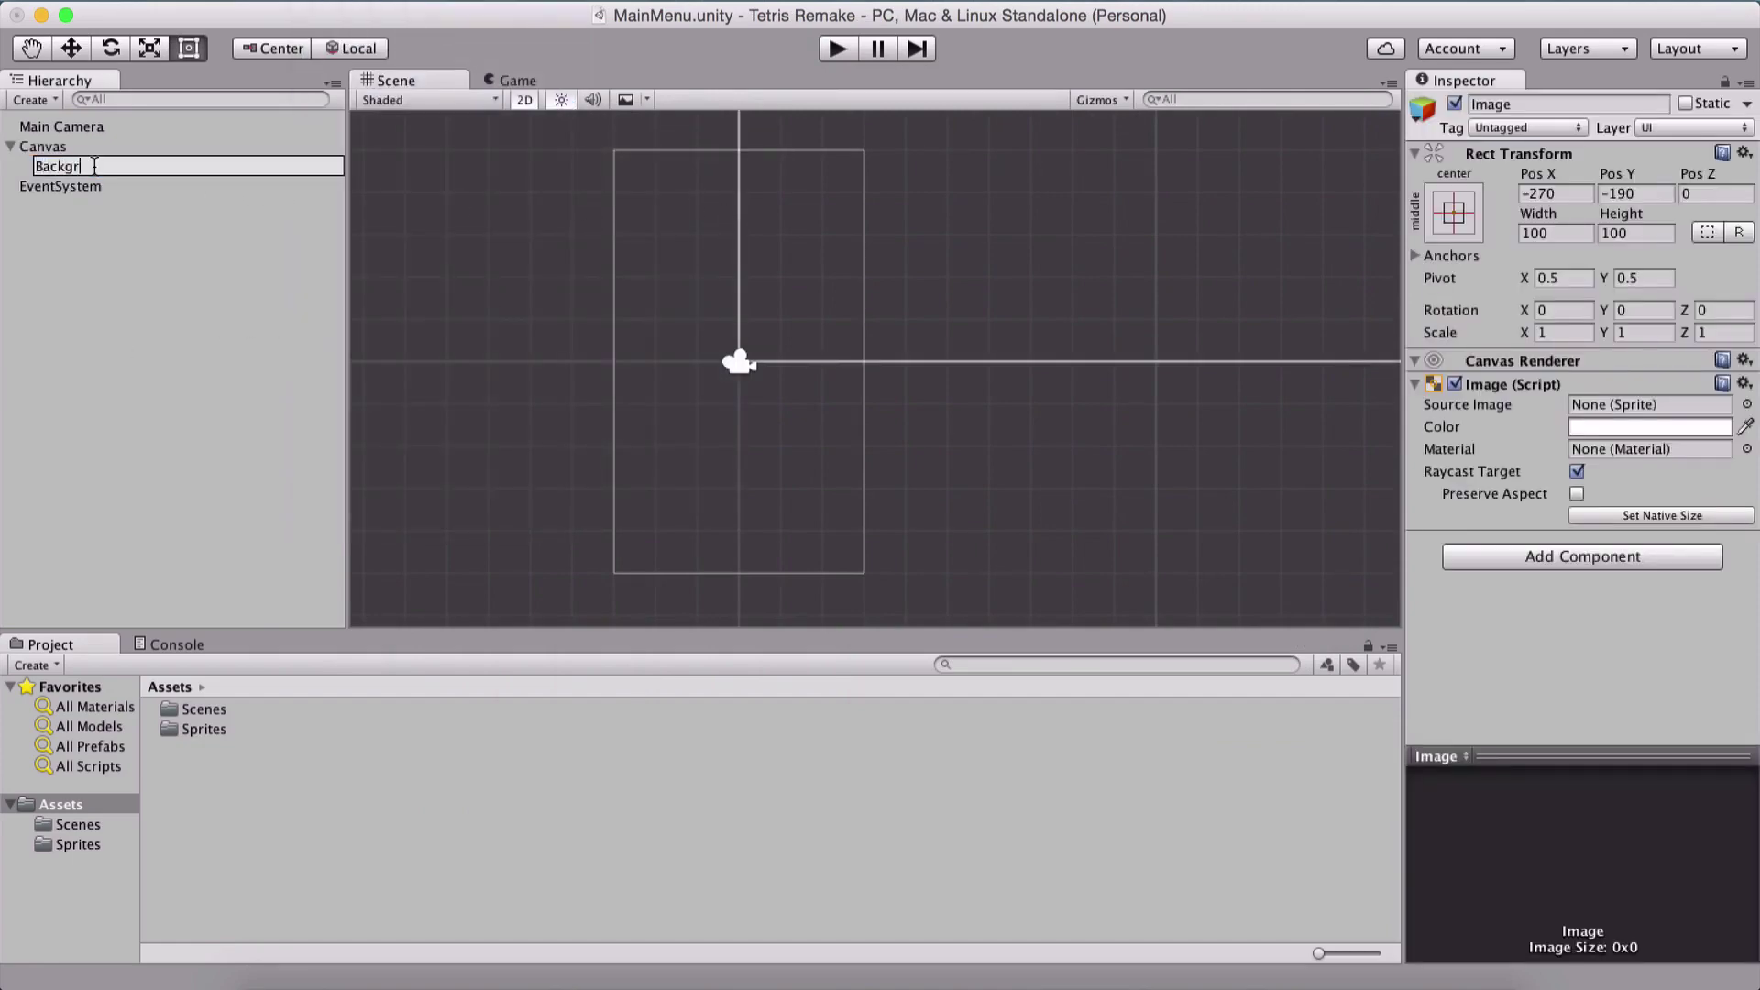
text(ound Image)
key(Return)
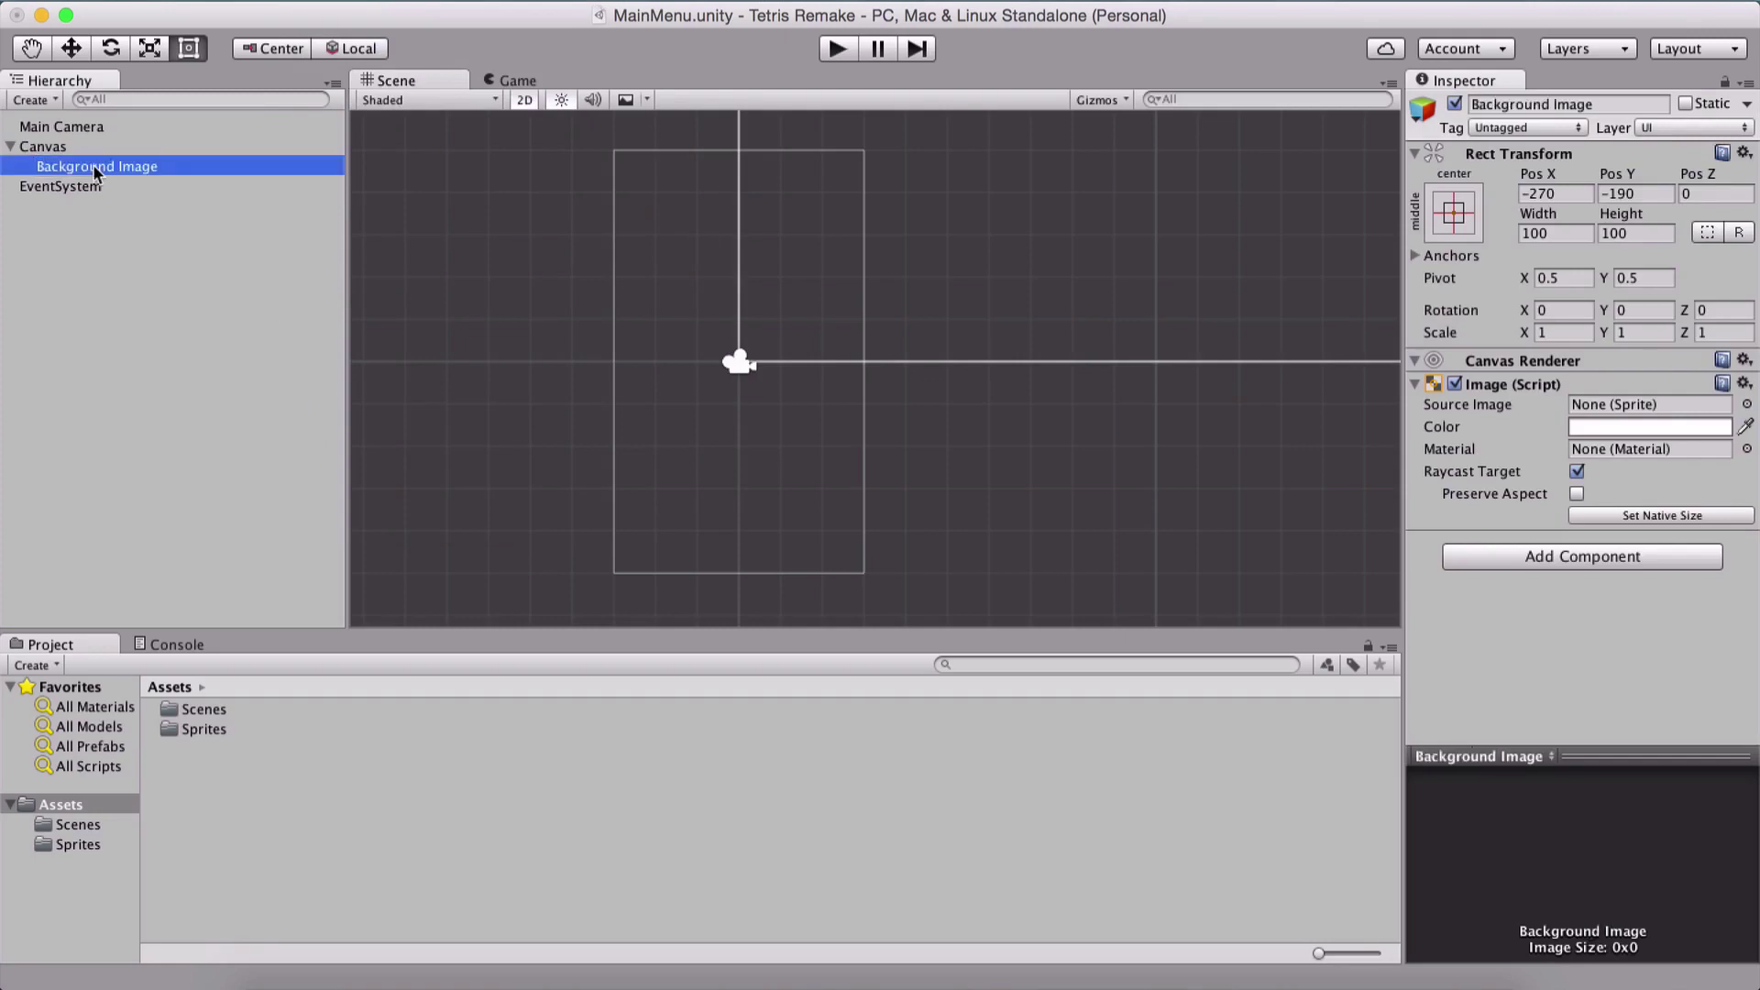
Set the Canvas render mode to Screen Space - Camera and assign Main Camera as its render camera
click(61, 149)
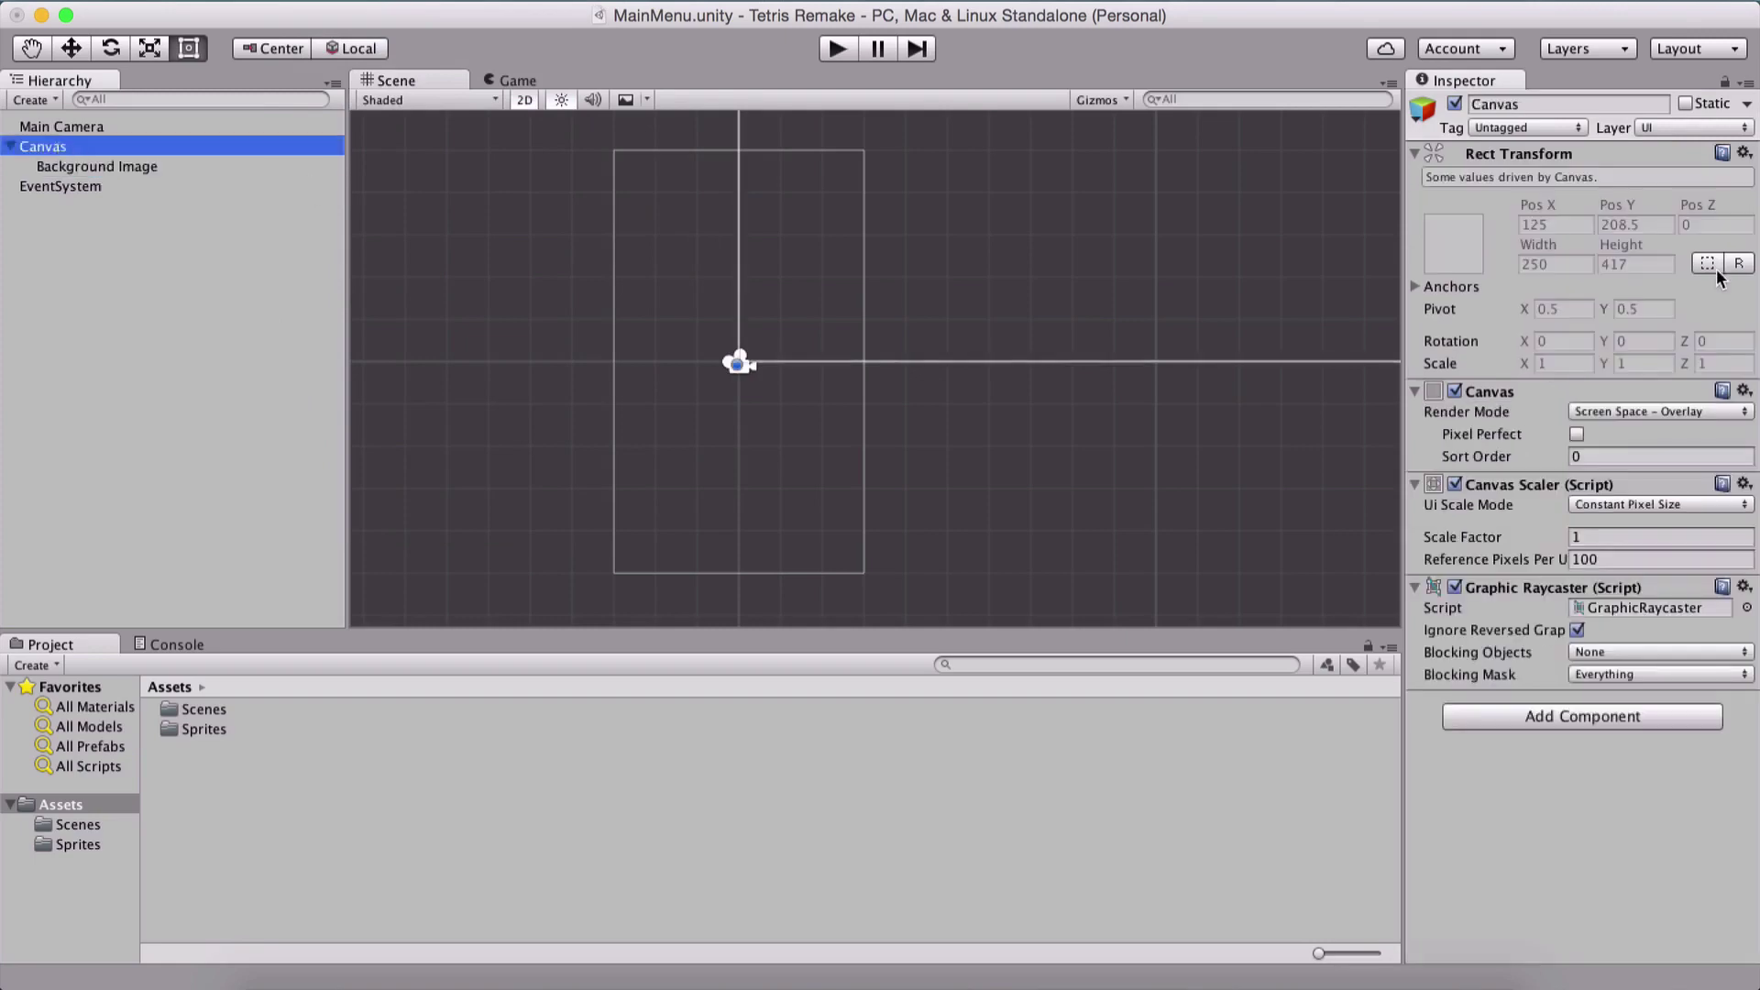
click(1665, 412)
click(1597, 434)
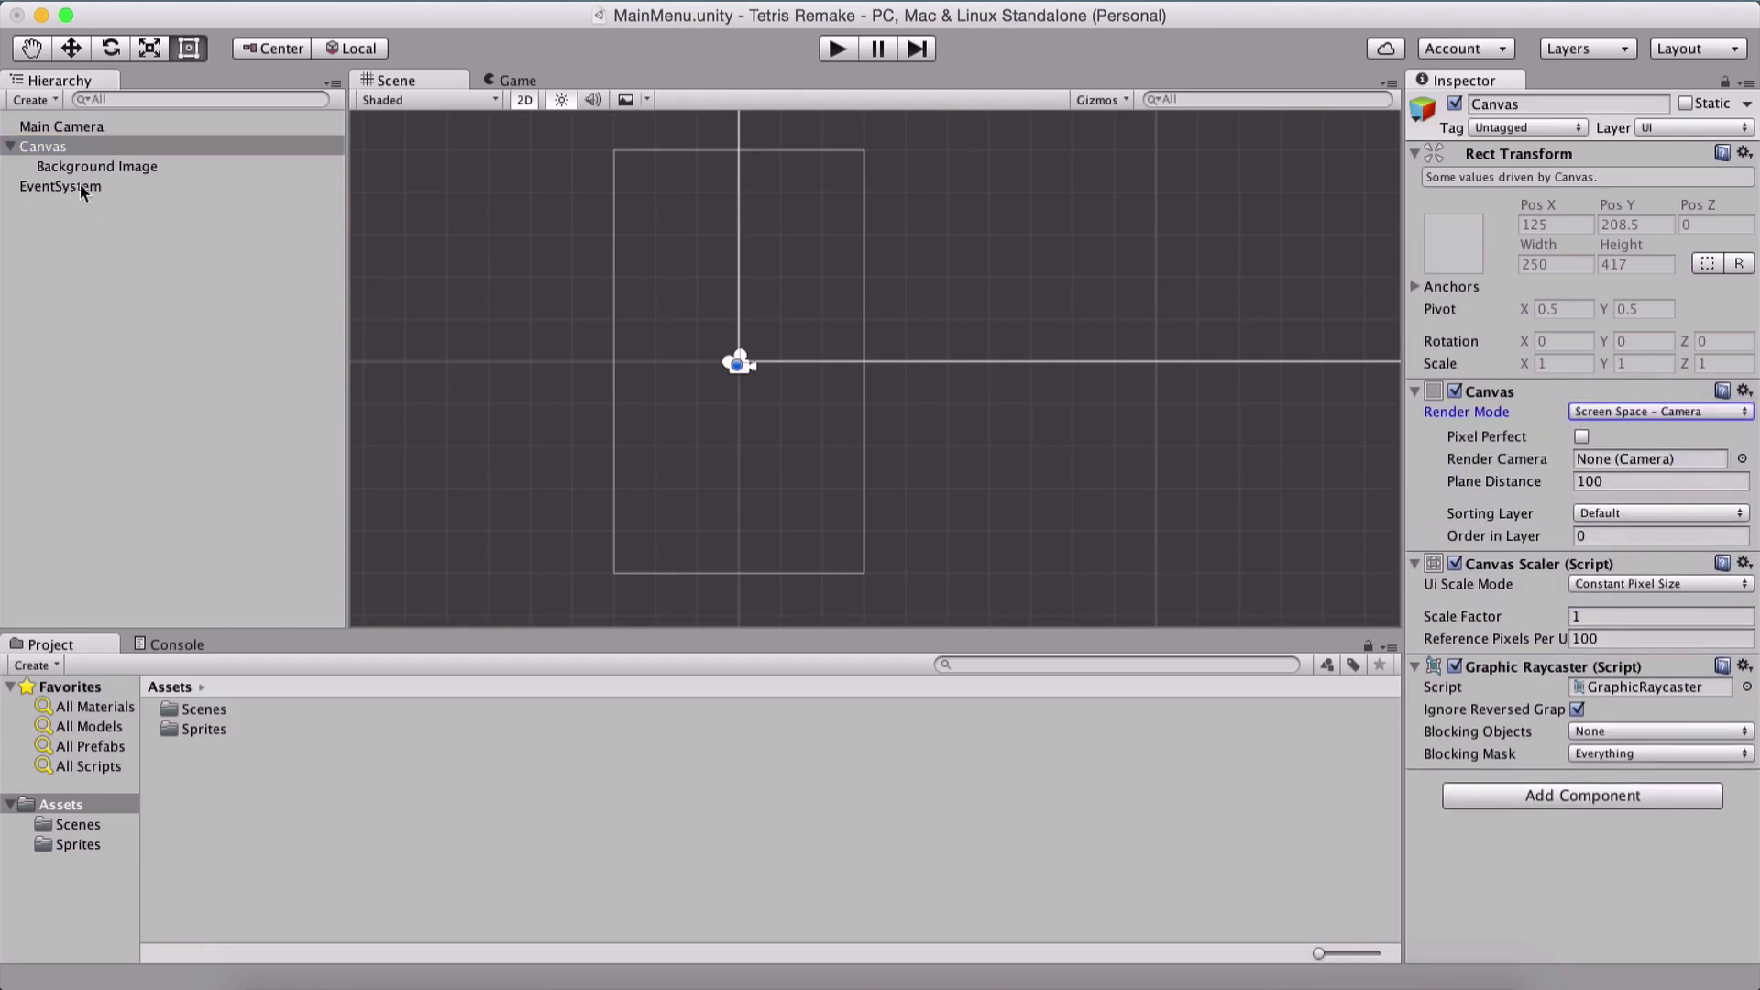
drag(81, 127, 1643, 455)
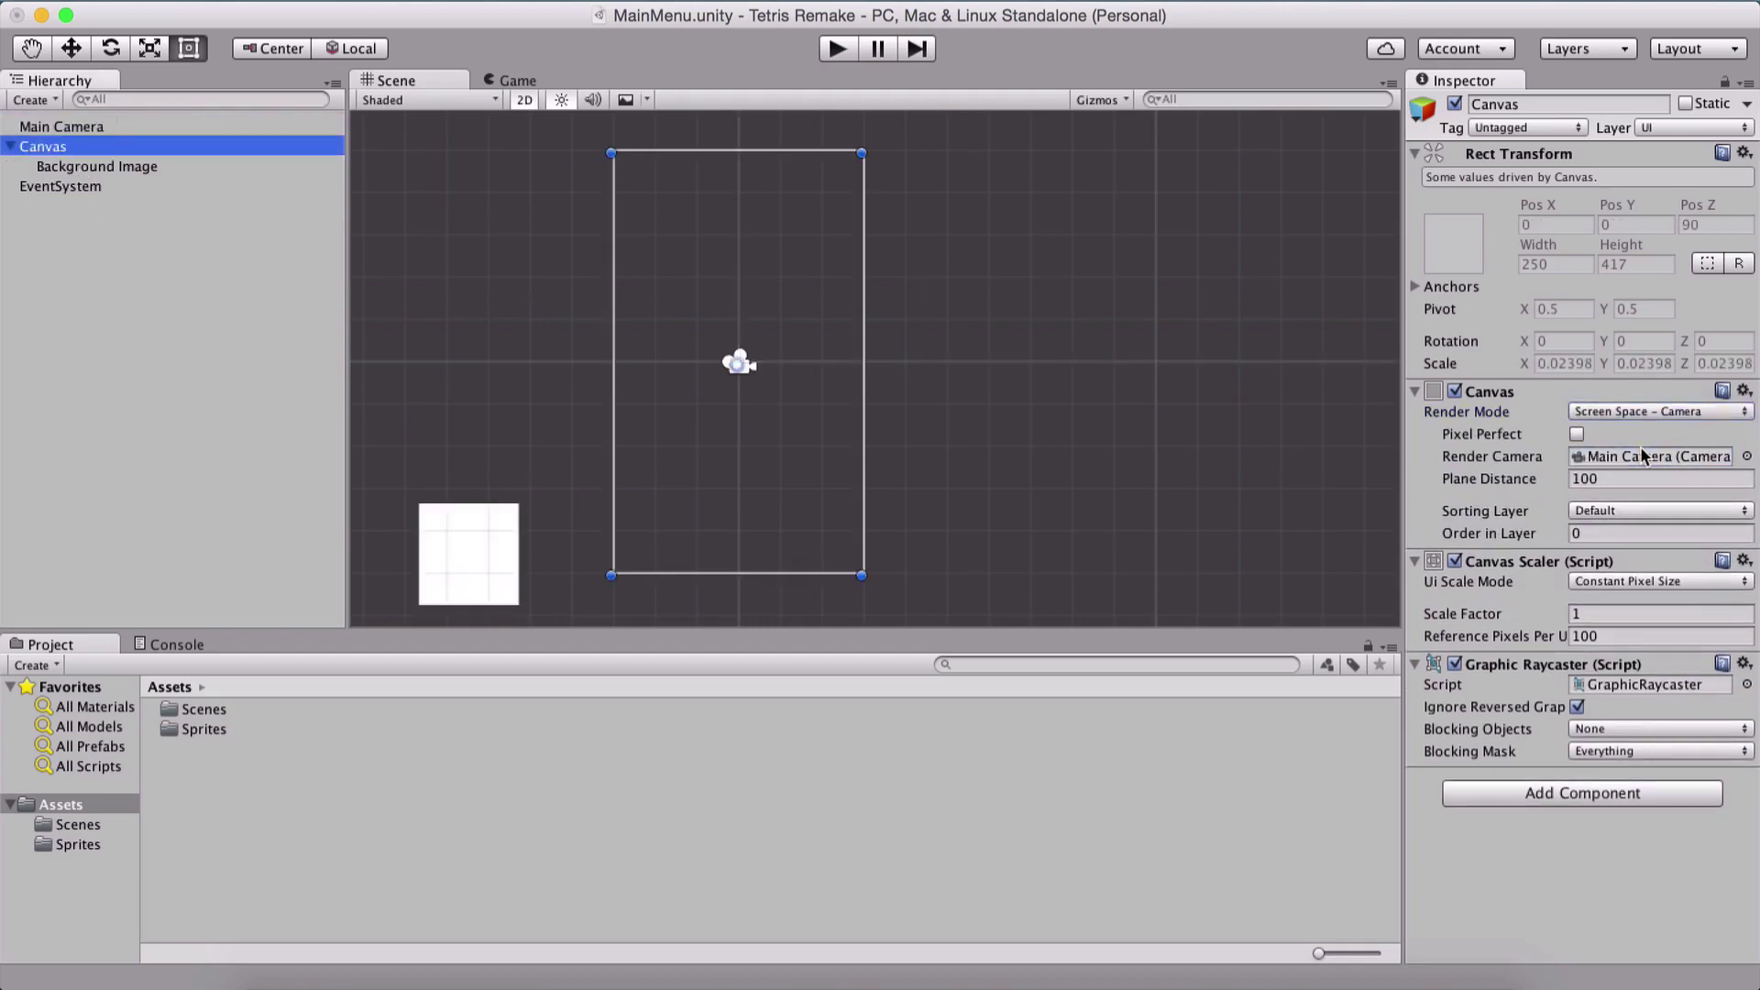
Set the Canvas Scaler to Scale With Screen Size with a 480 x 800 reference resolution and a match of .5
click(1613, 588)
click(1598, 601)
click(1513, 631)
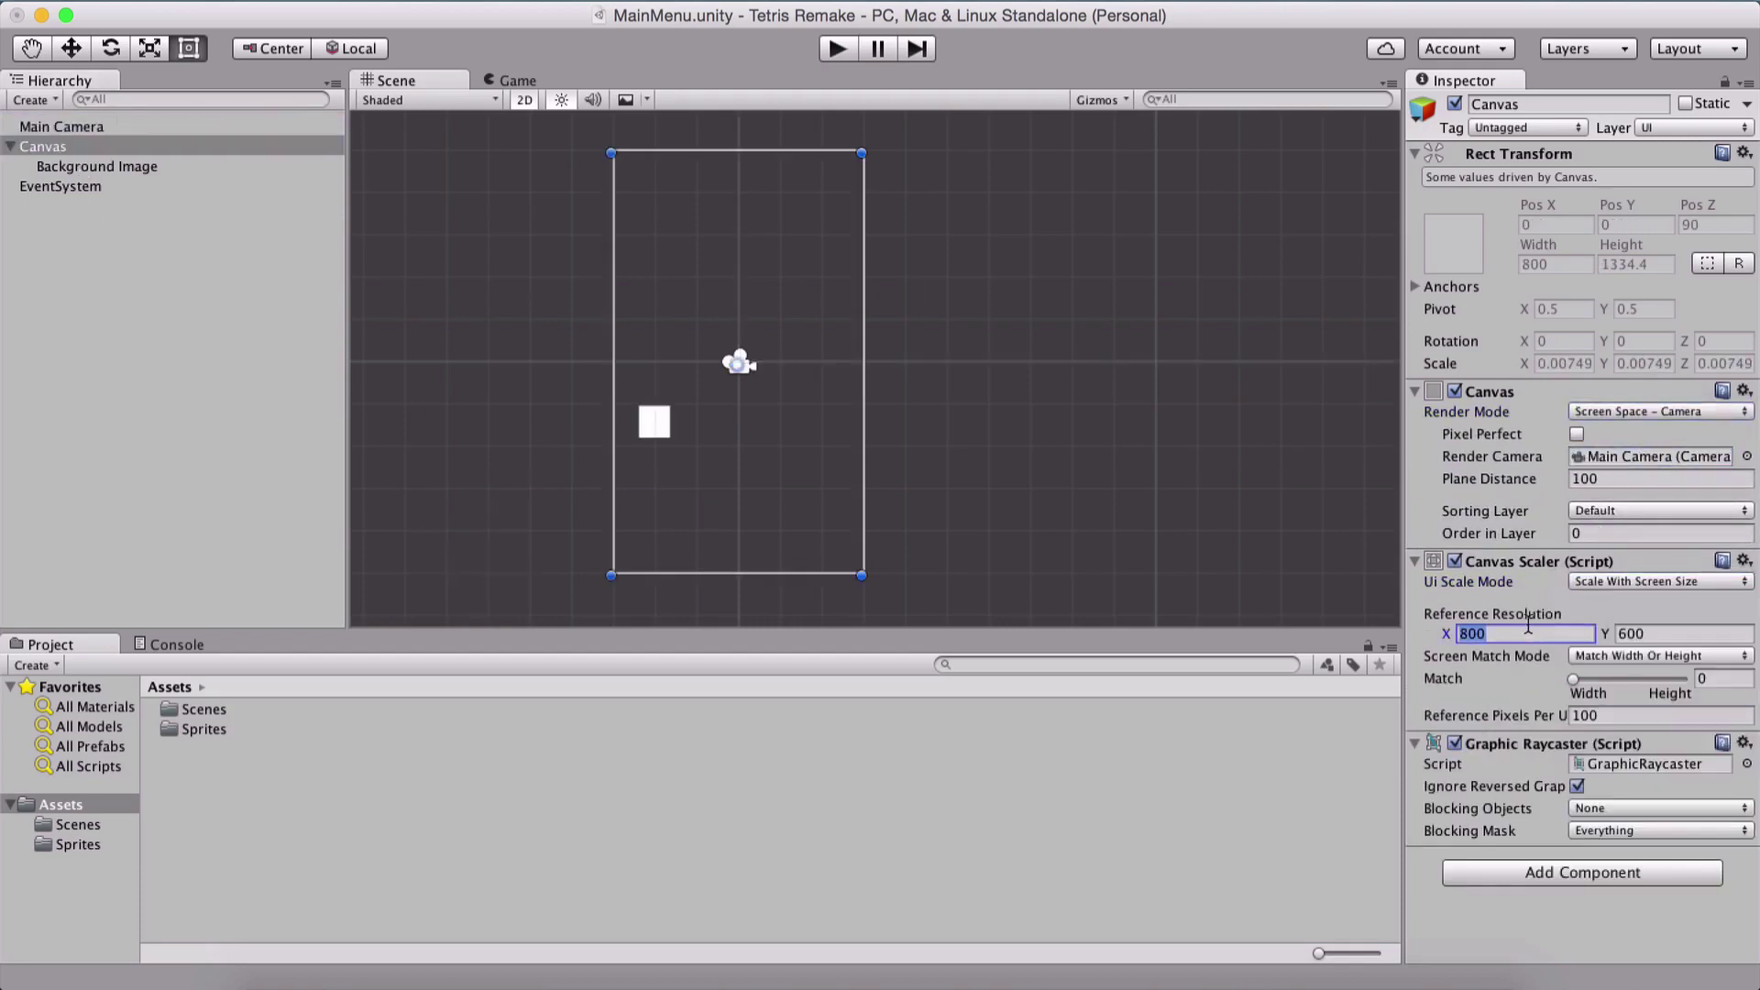
text(480)
key(Tab)
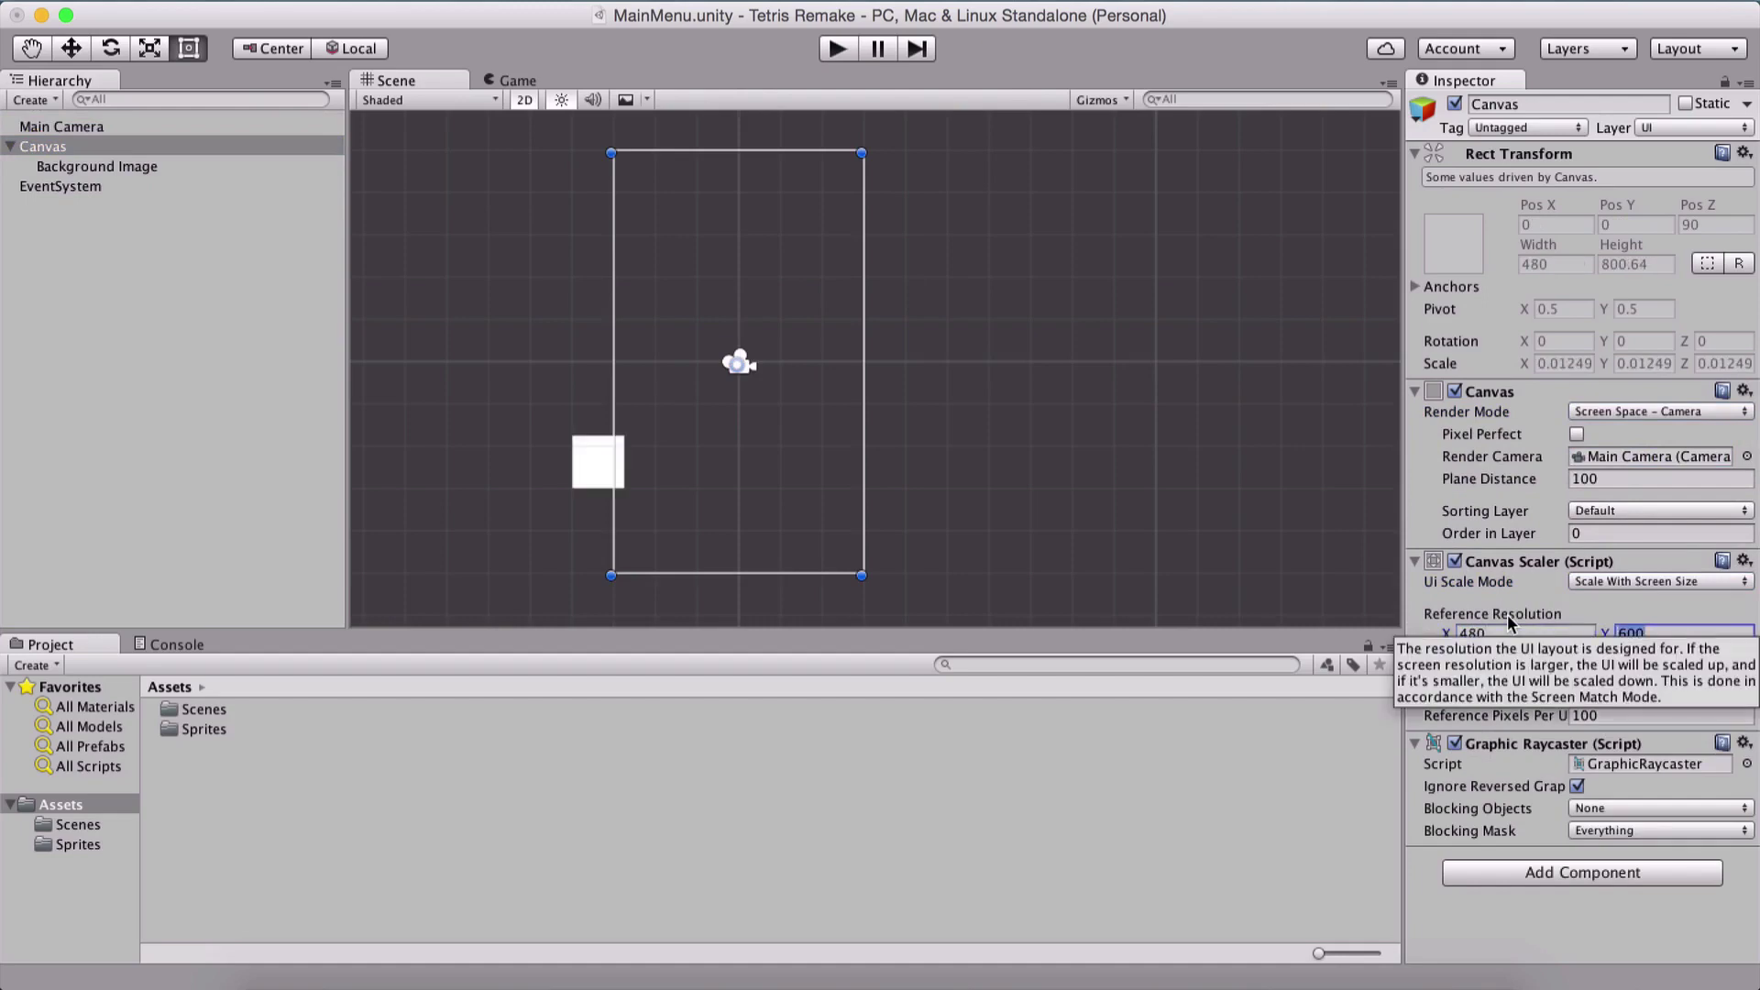
text(800)
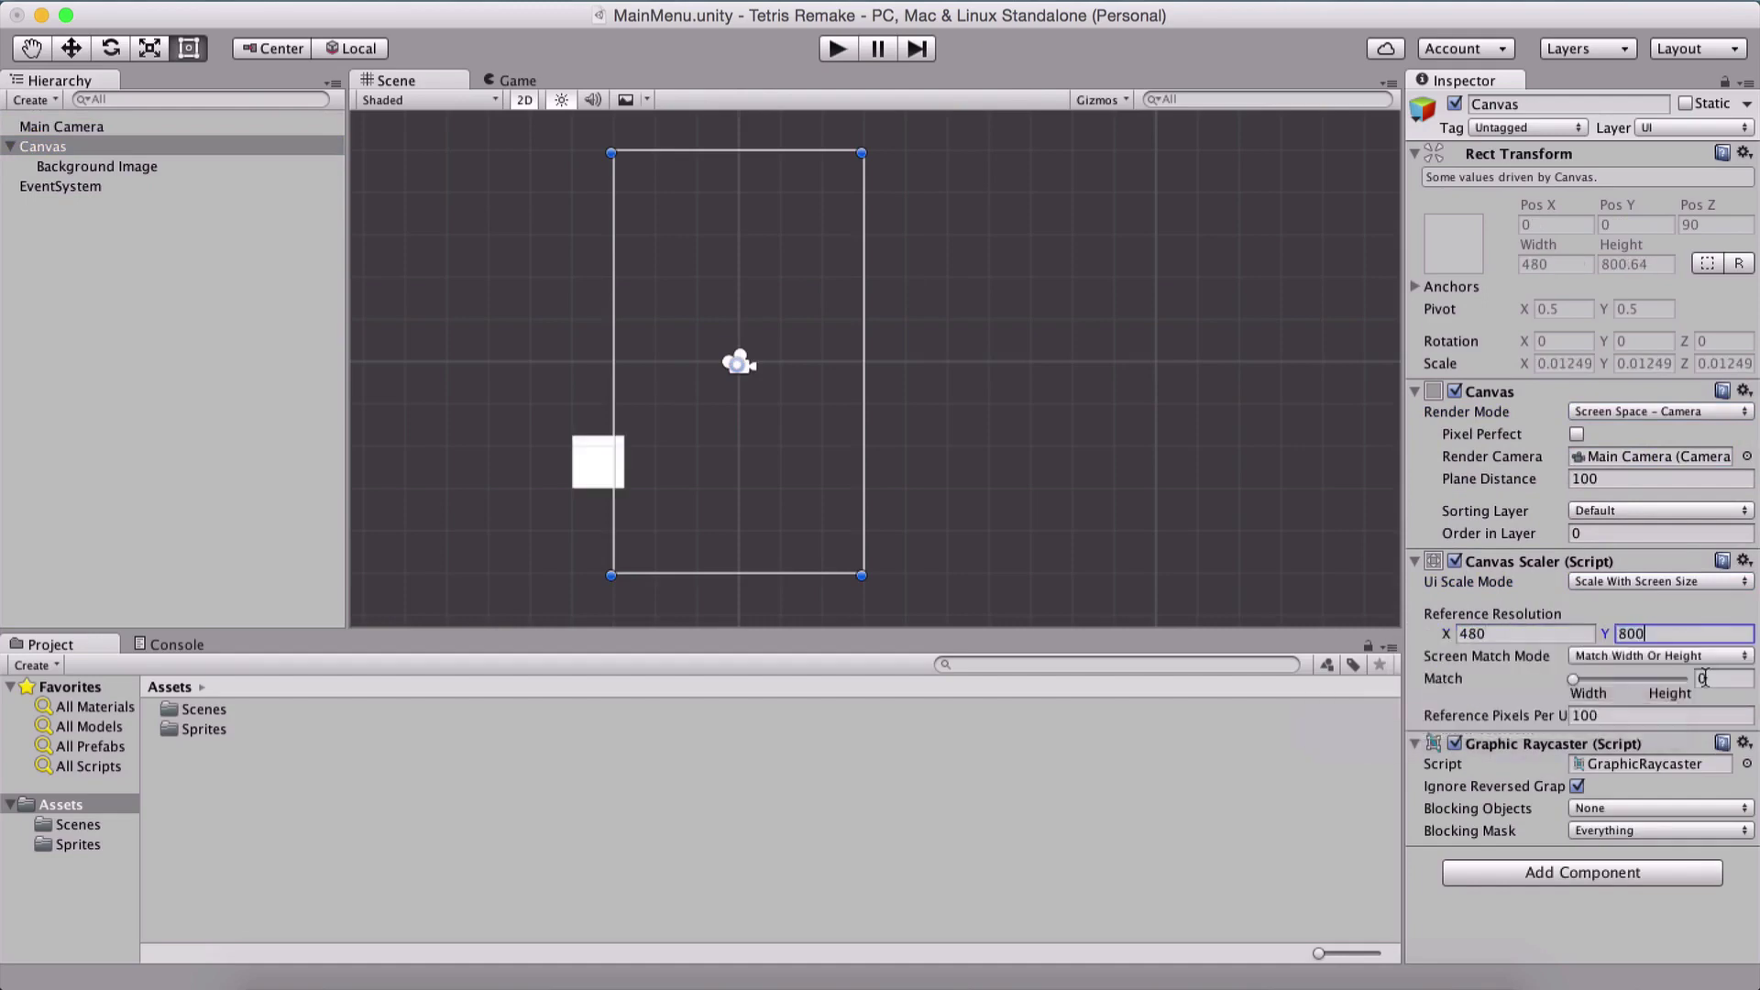
click(1705, 678)
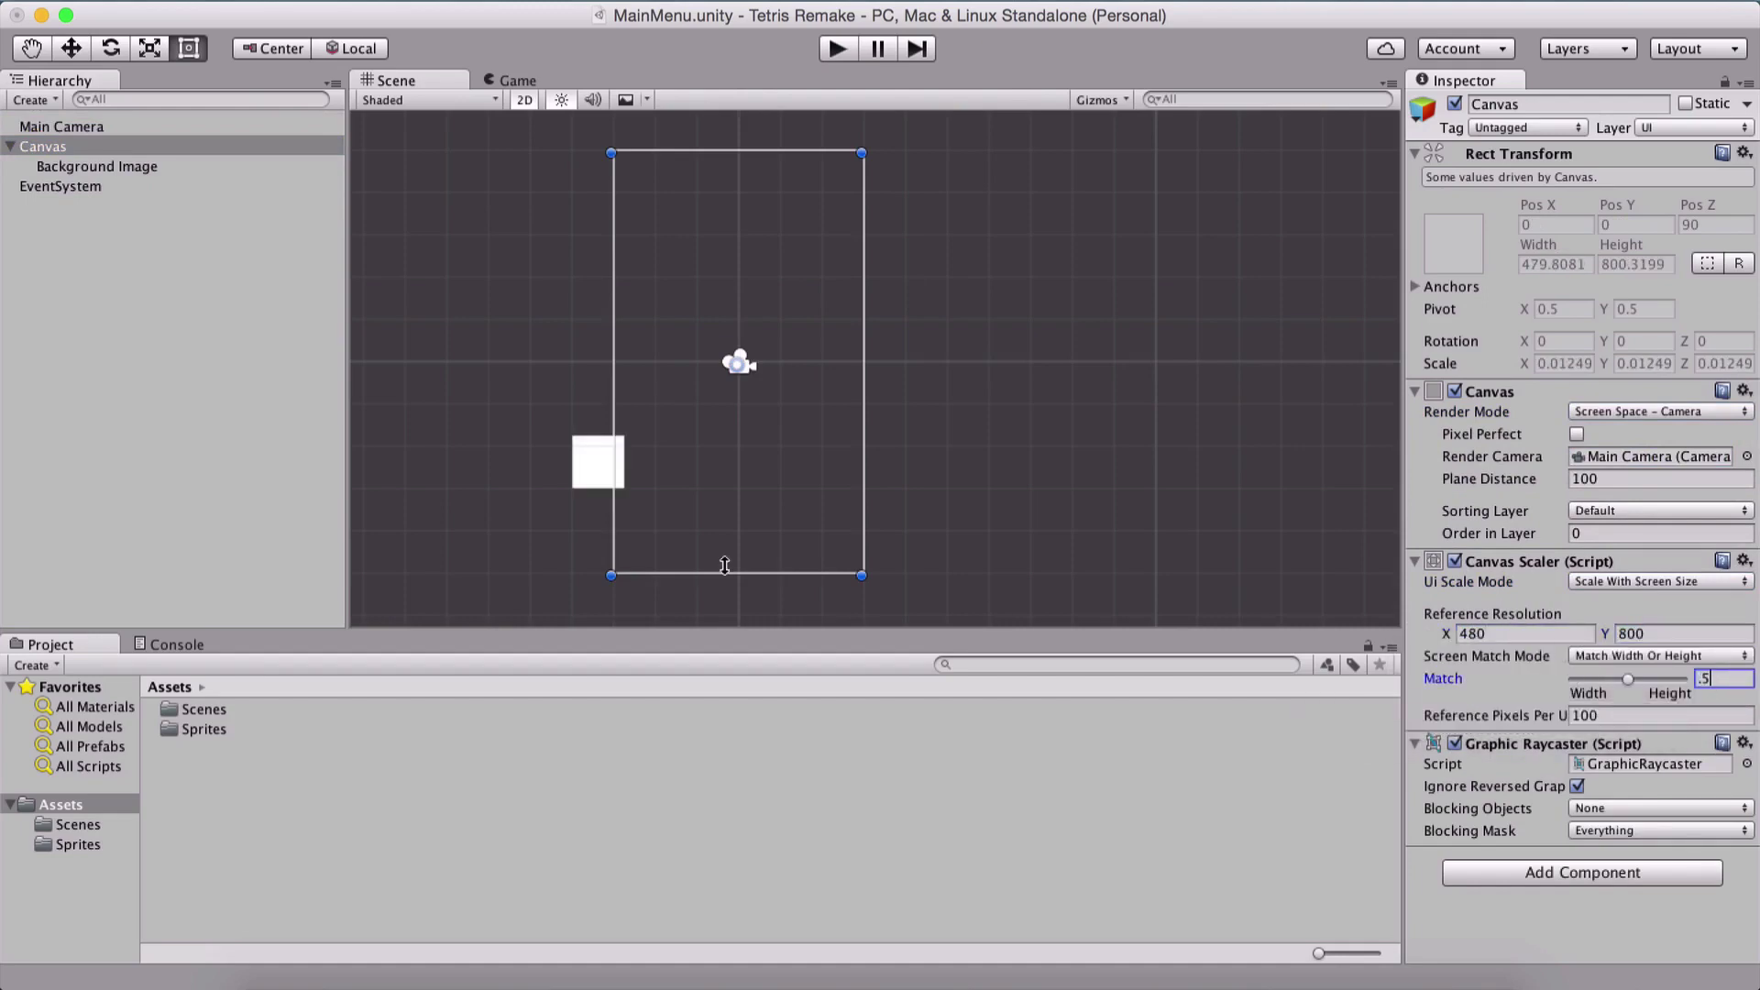
Center the Background Image on the canvas by setting its Pos X and Pos Y to 0
click(151, 170)
click(1558, 193)
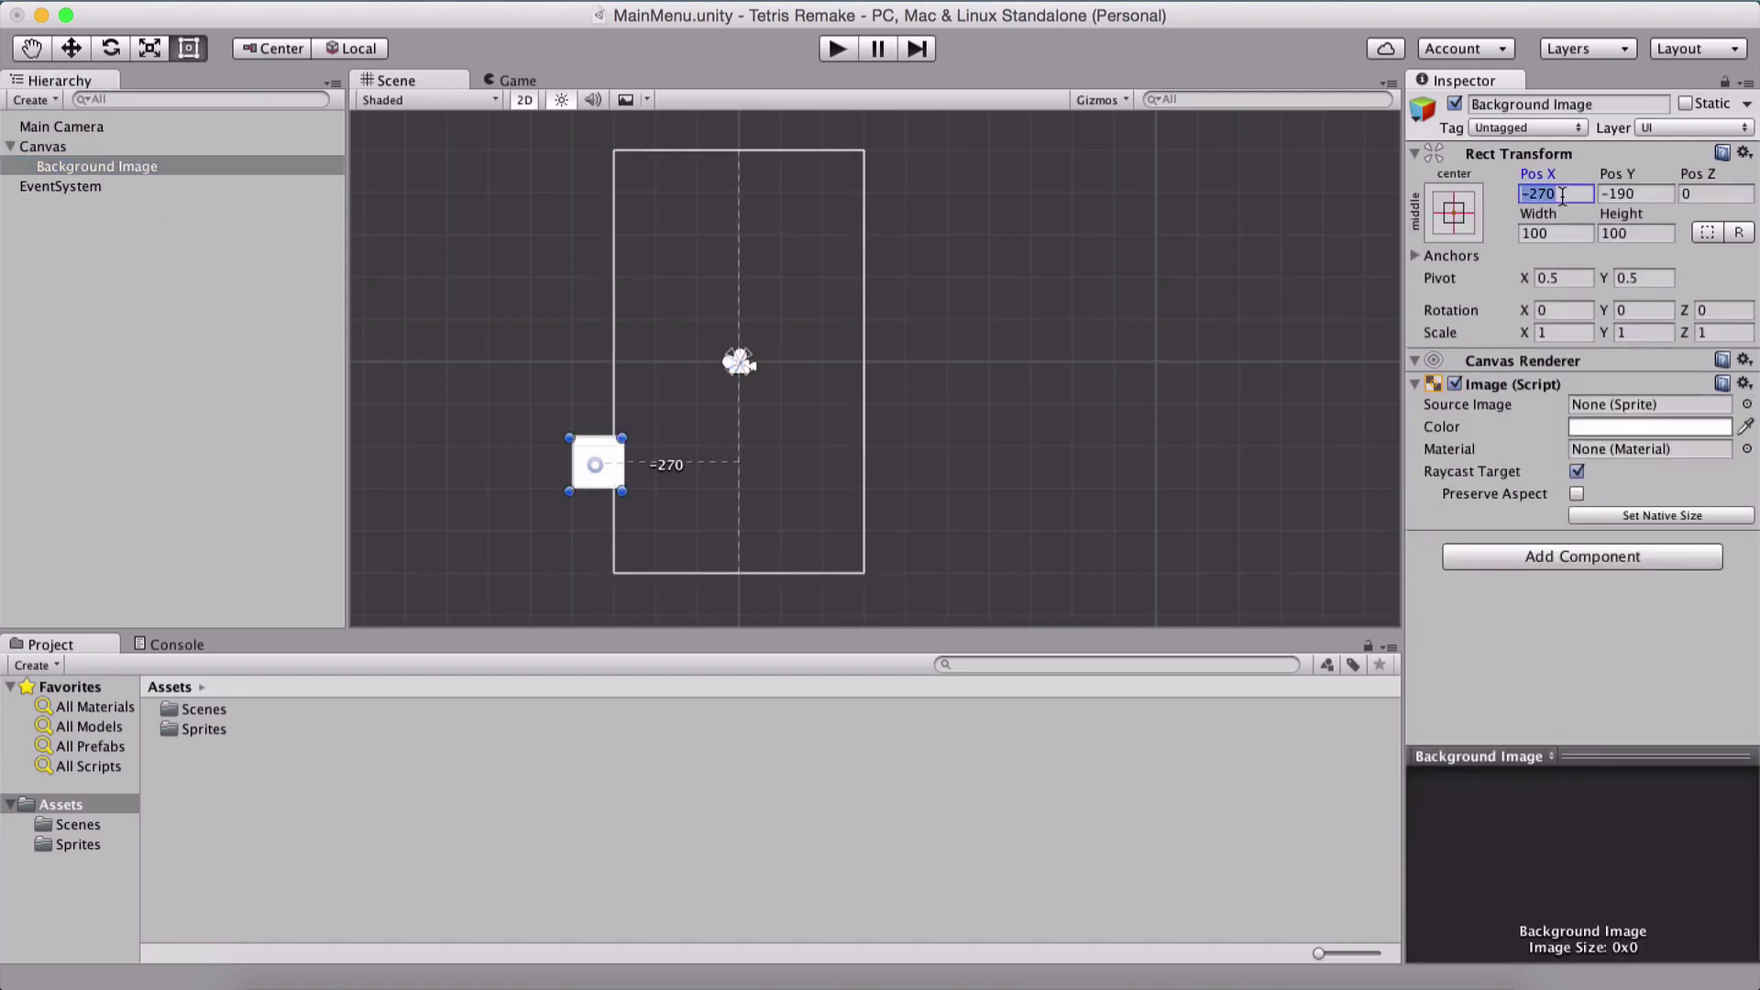
text(0)
key(Tab)
text(0)
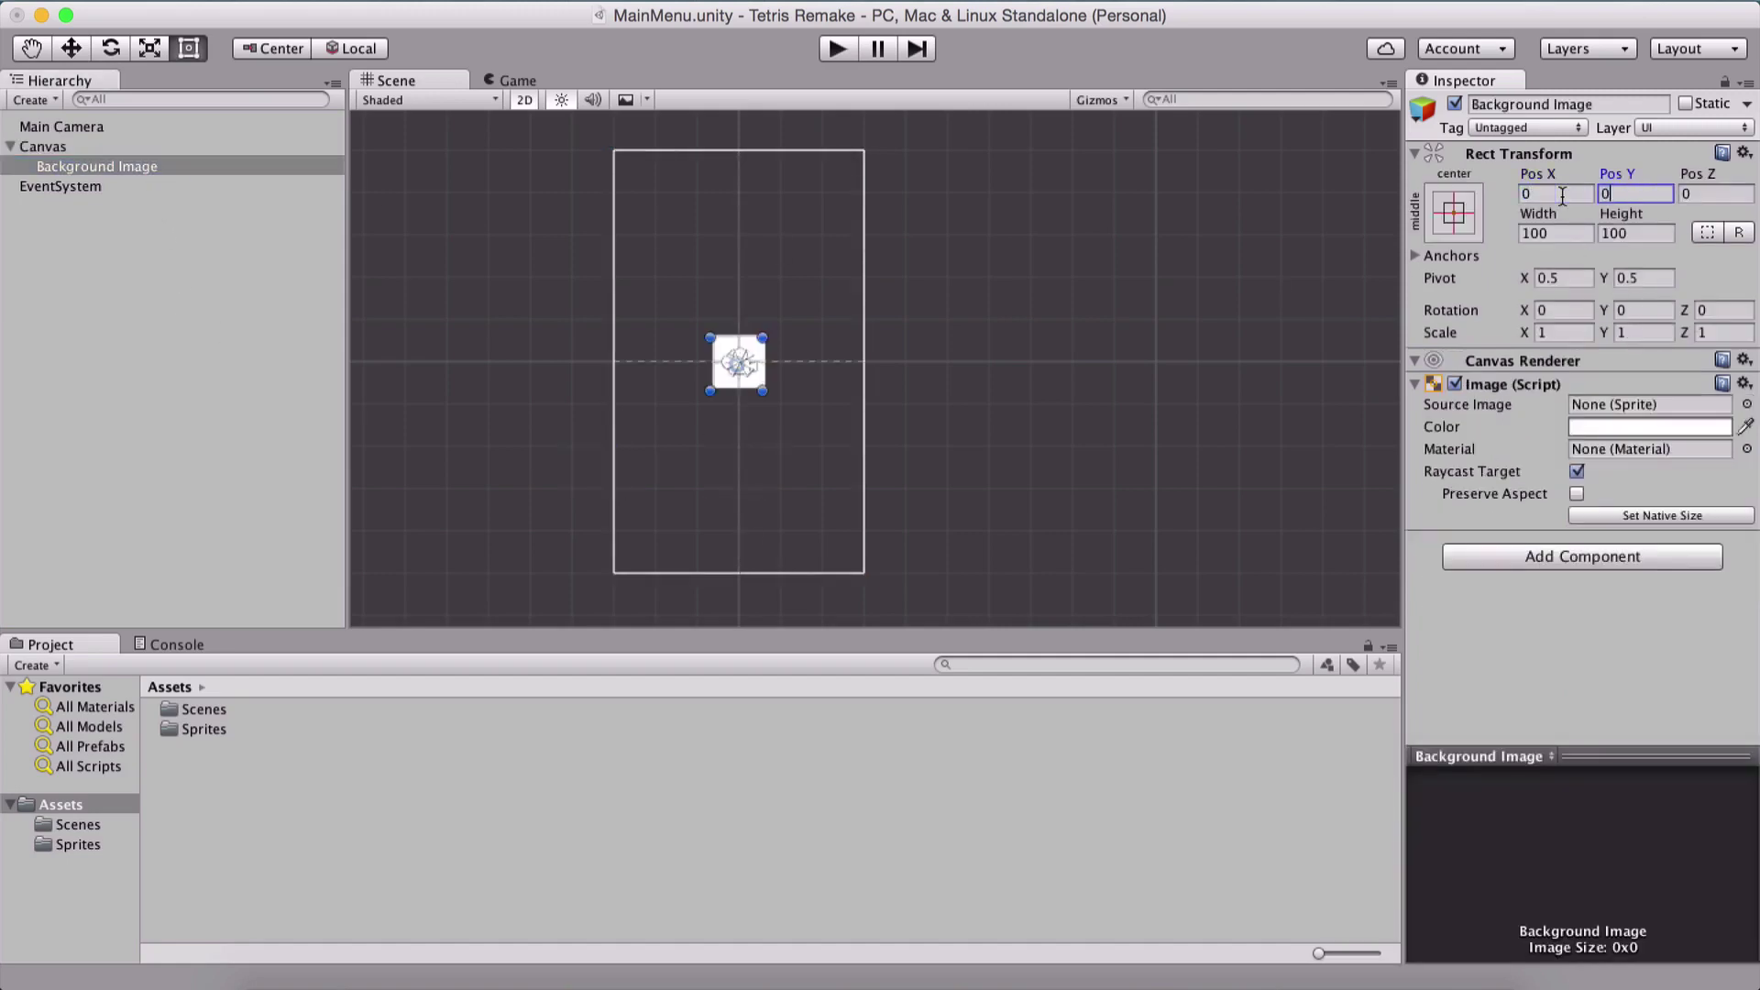
Assign the Main BG sprite to the Background Image at its native size and check it in the game view
click(1746, 405)
double_click(103, 166)
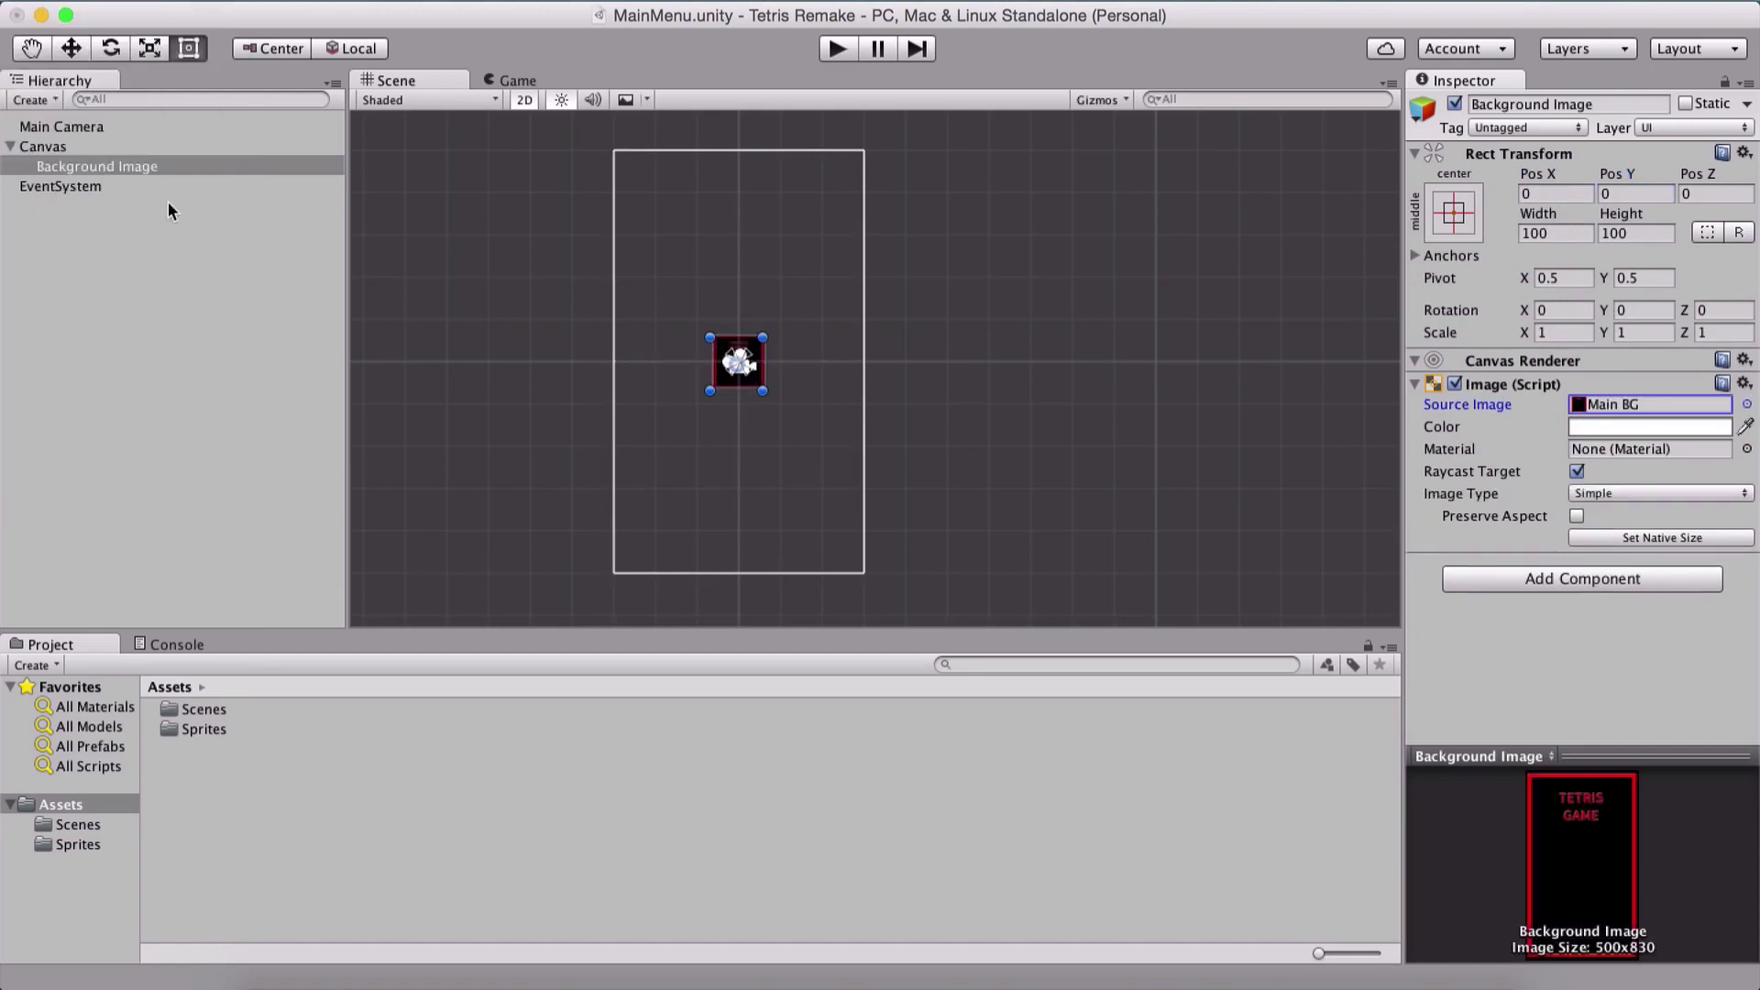
click(1662, 537)
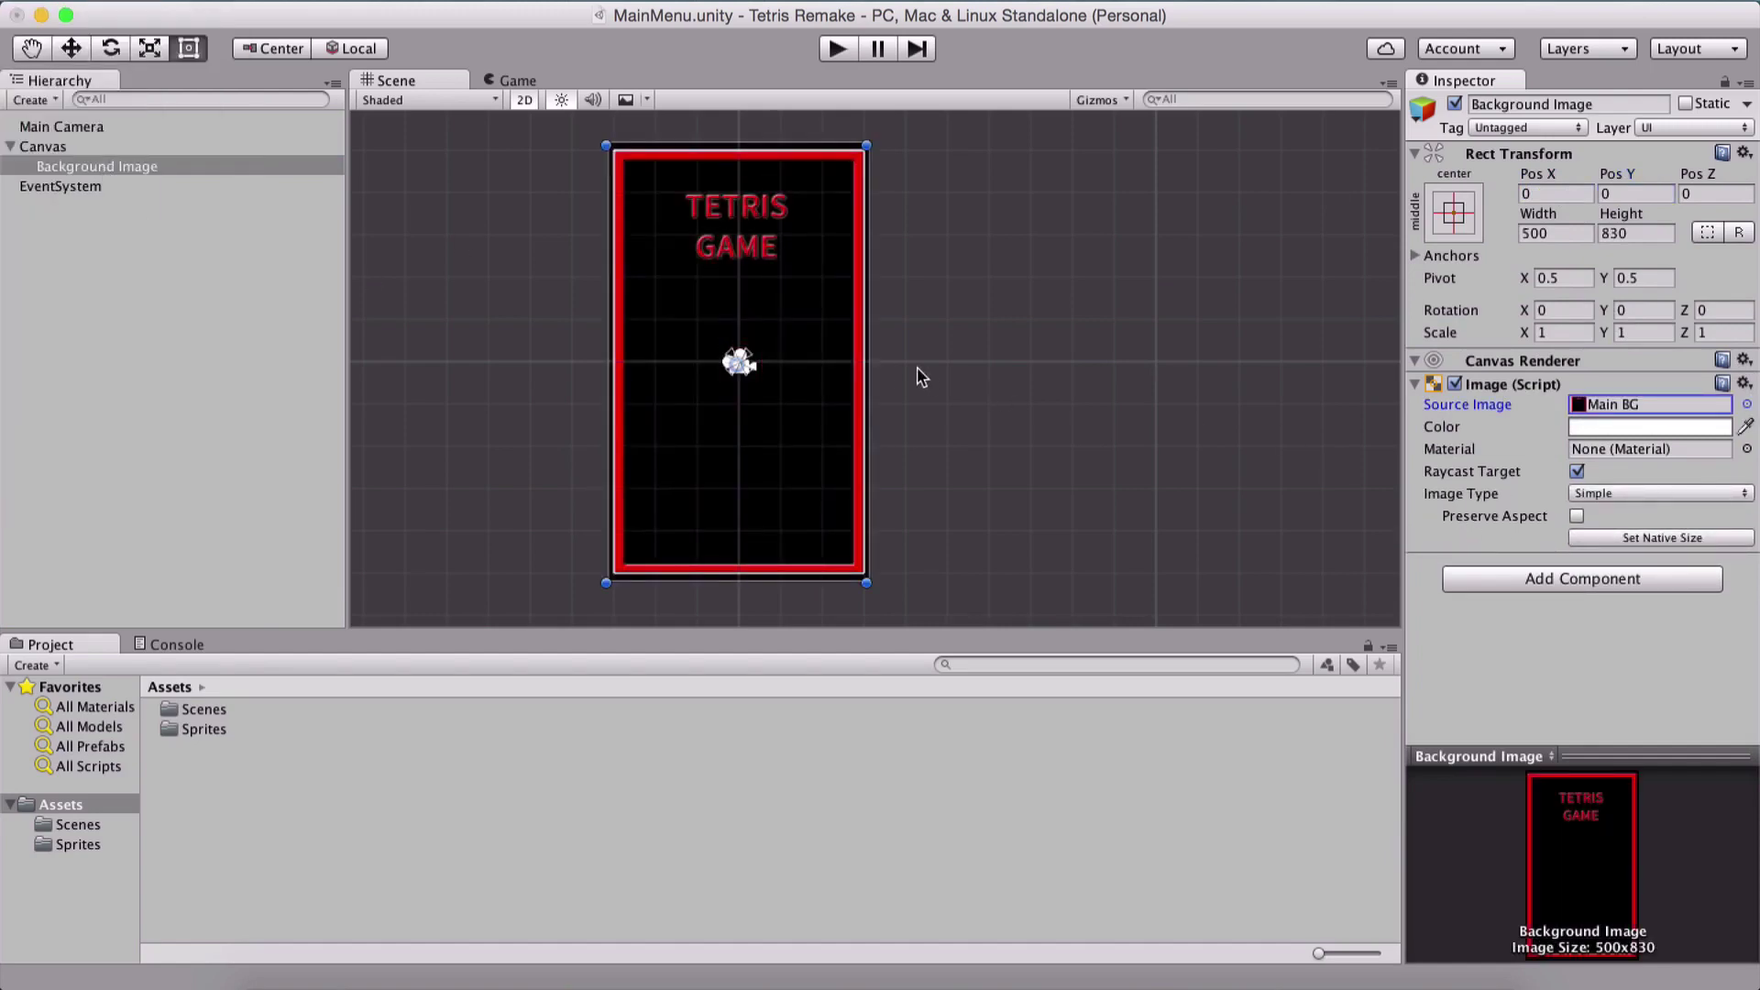
click(517, 79)
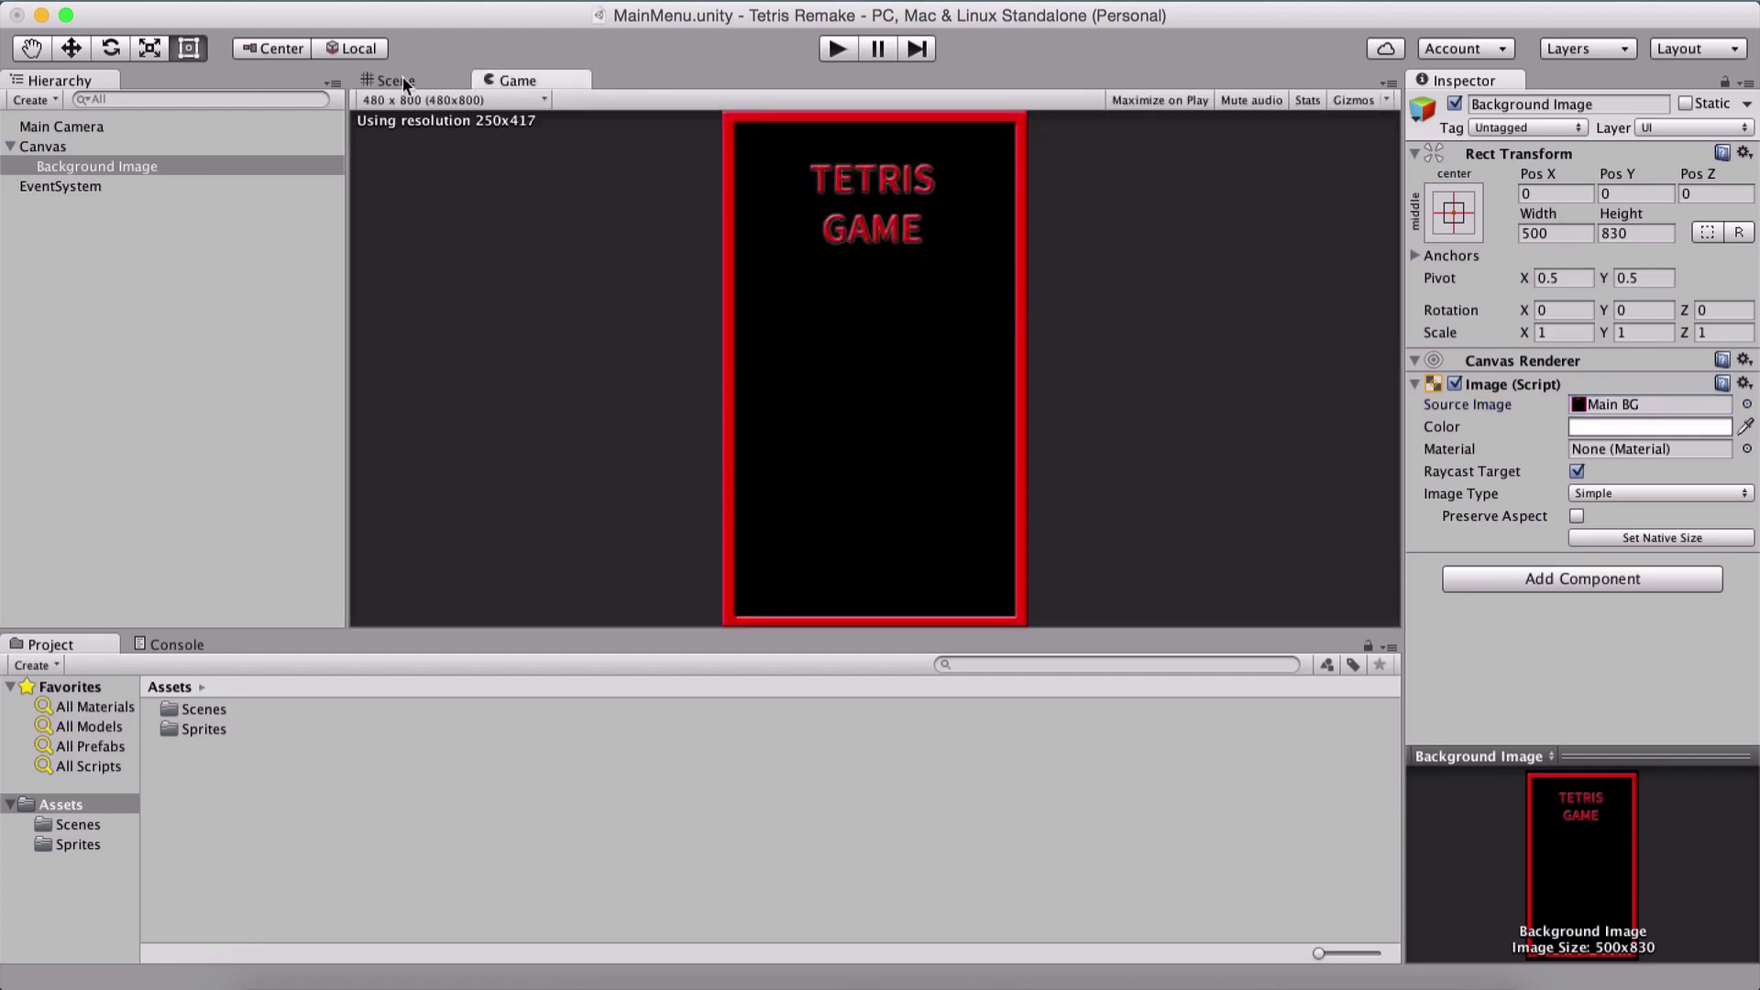
Set the Buttons sprite's Sprite Mode to Multiple and disable Generate Mip Maps in its import settings
click(403, 77)
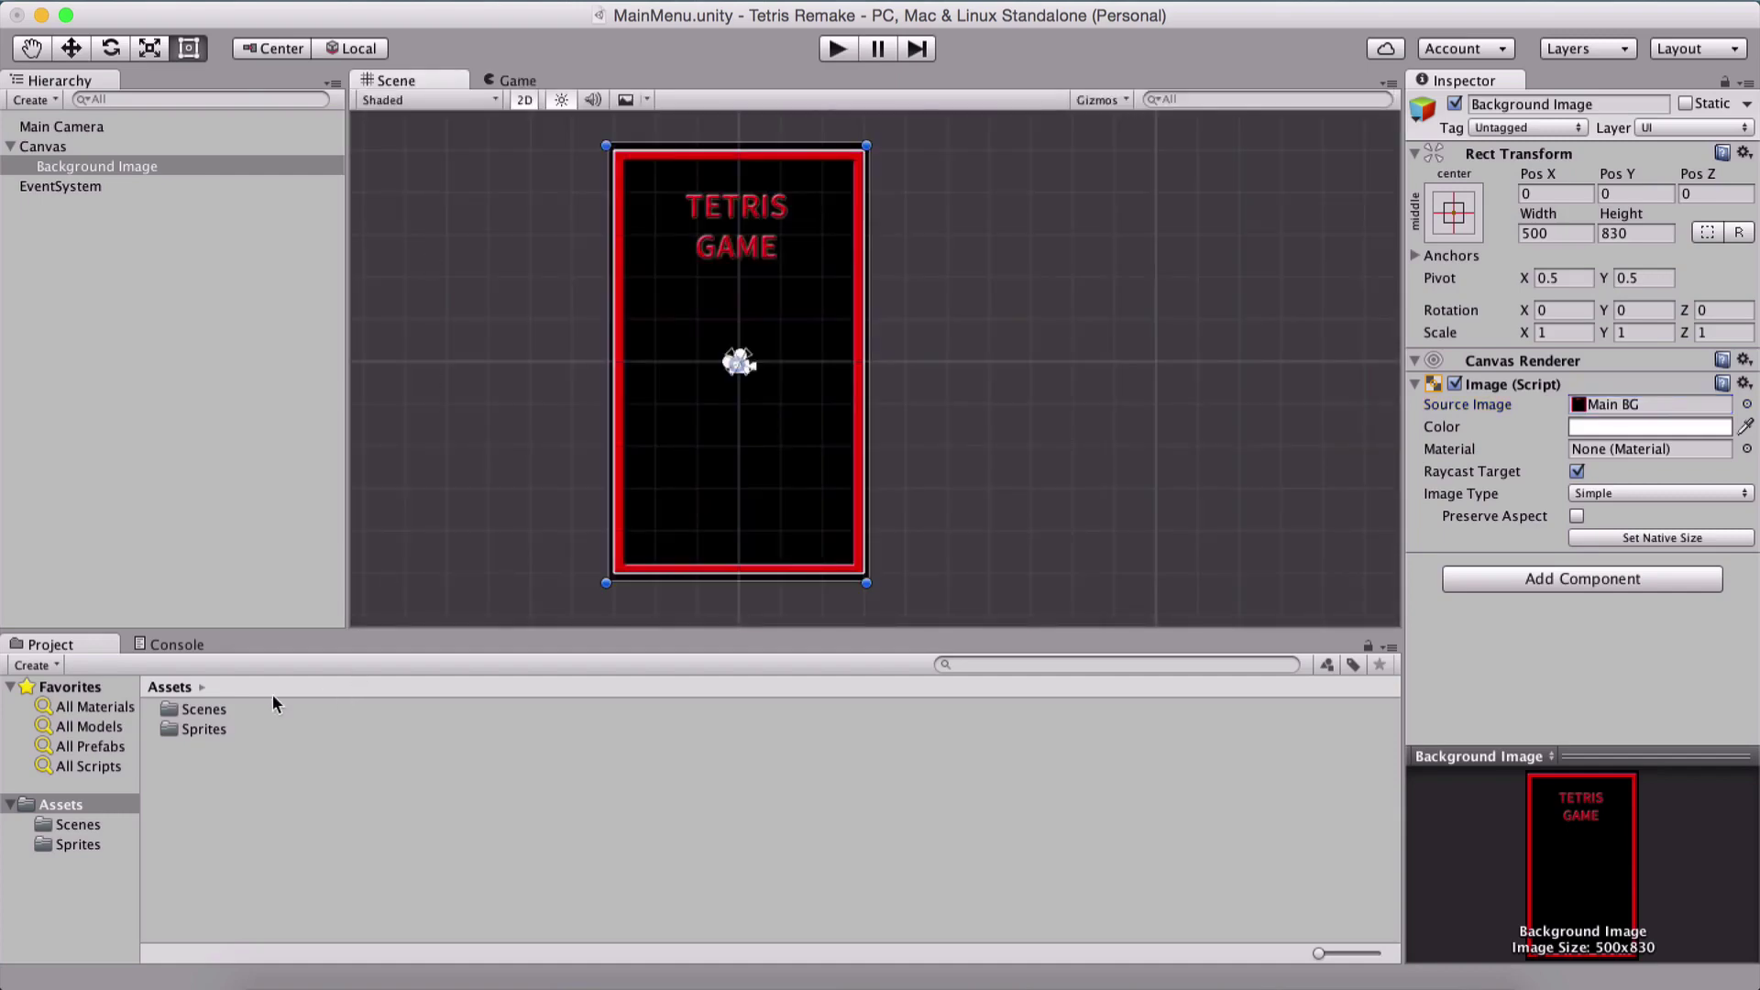
double_click(205, 729)
click(206, 748)
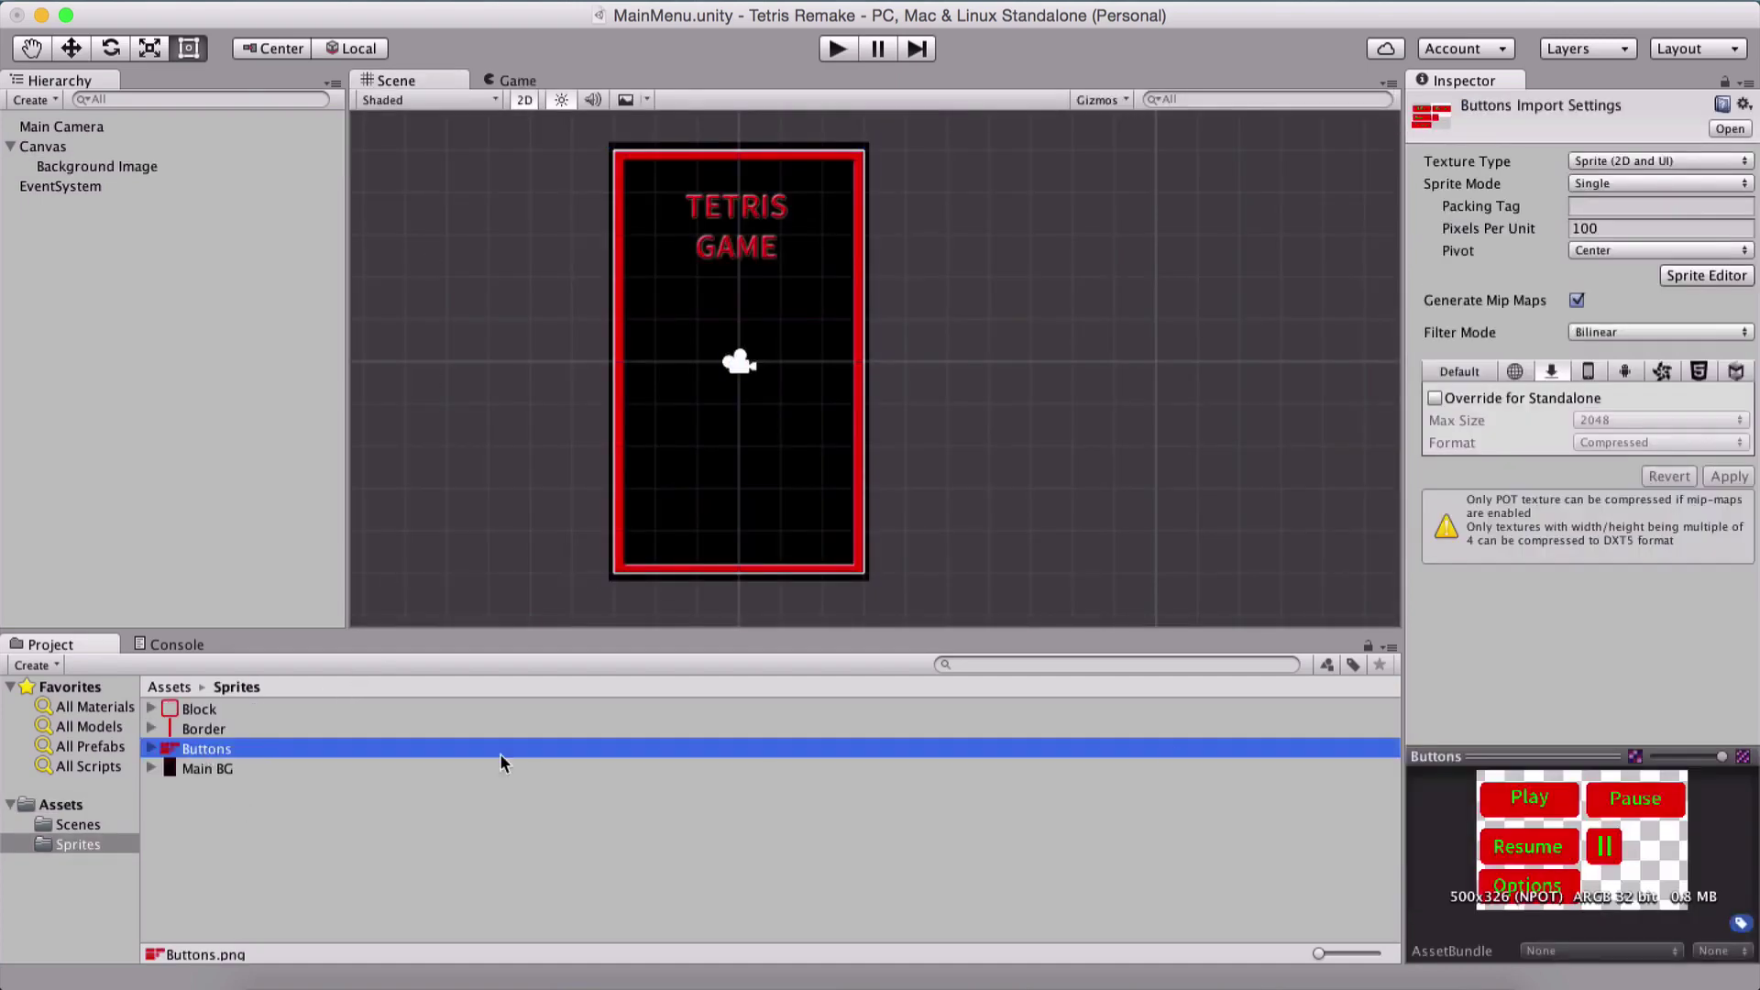
click(1628, 186)
click(1620, 206)
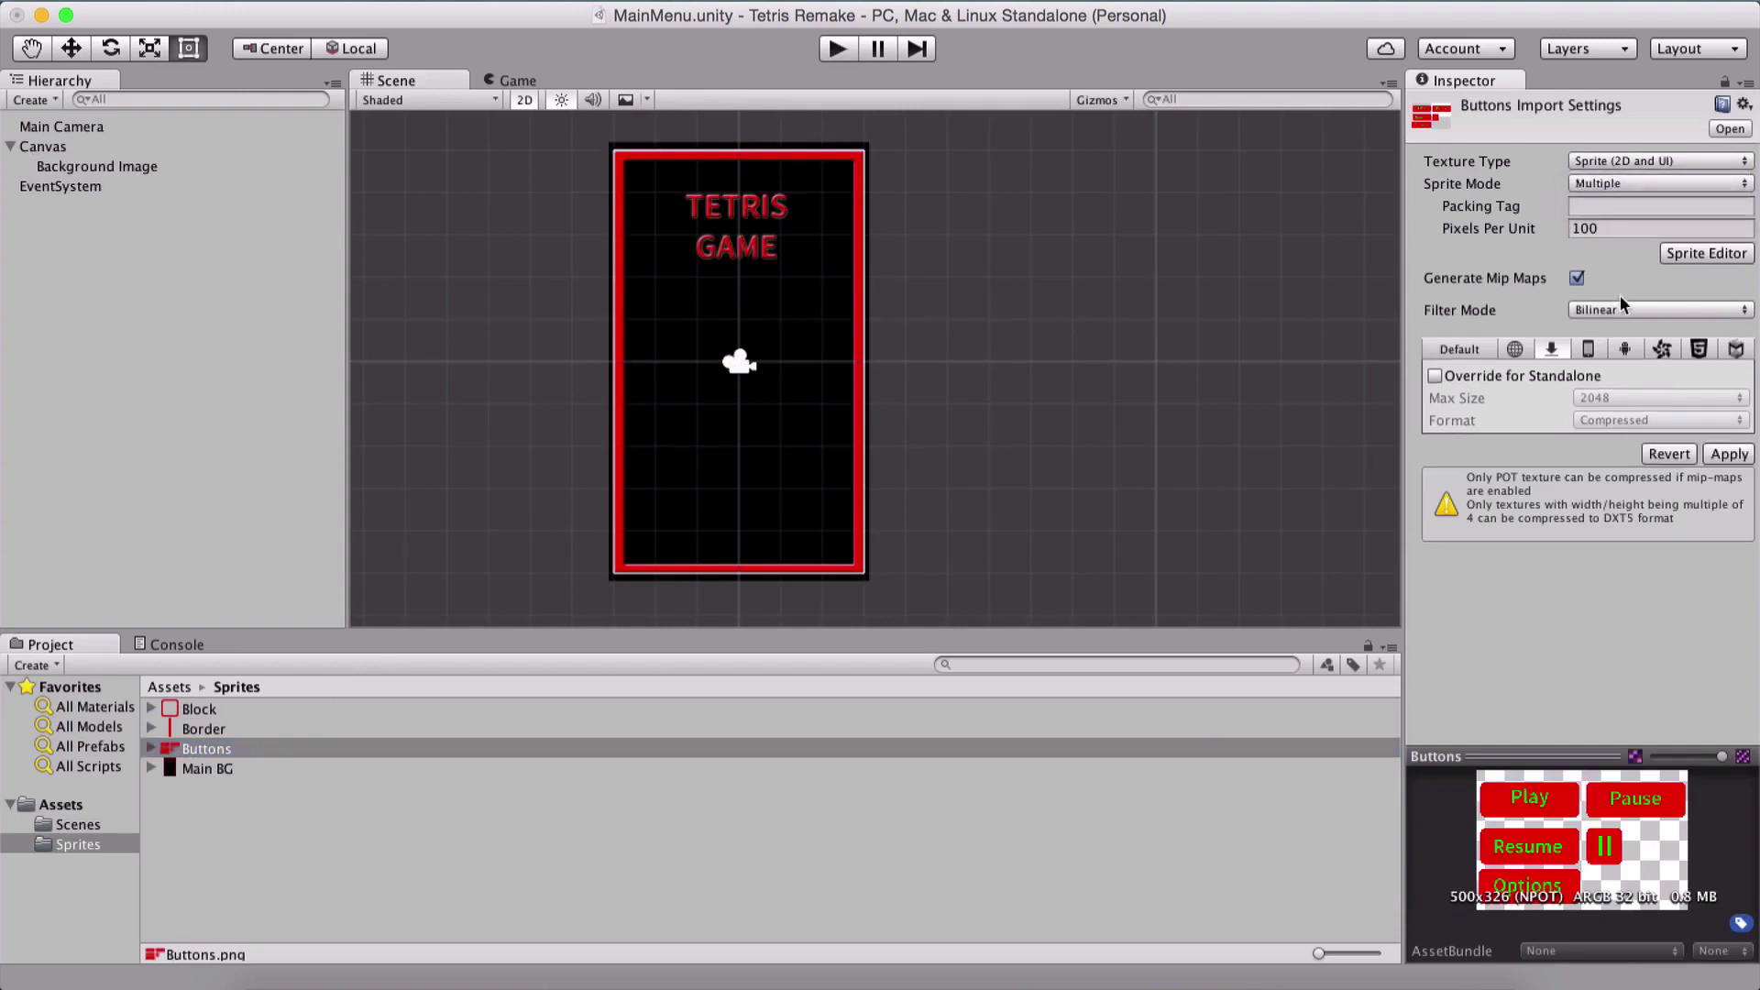
click(1576, 278)
Override the Buttons texture for Standalone with a max size of 512 and the Truecolor format, and apply the settings
click(1435, 376)
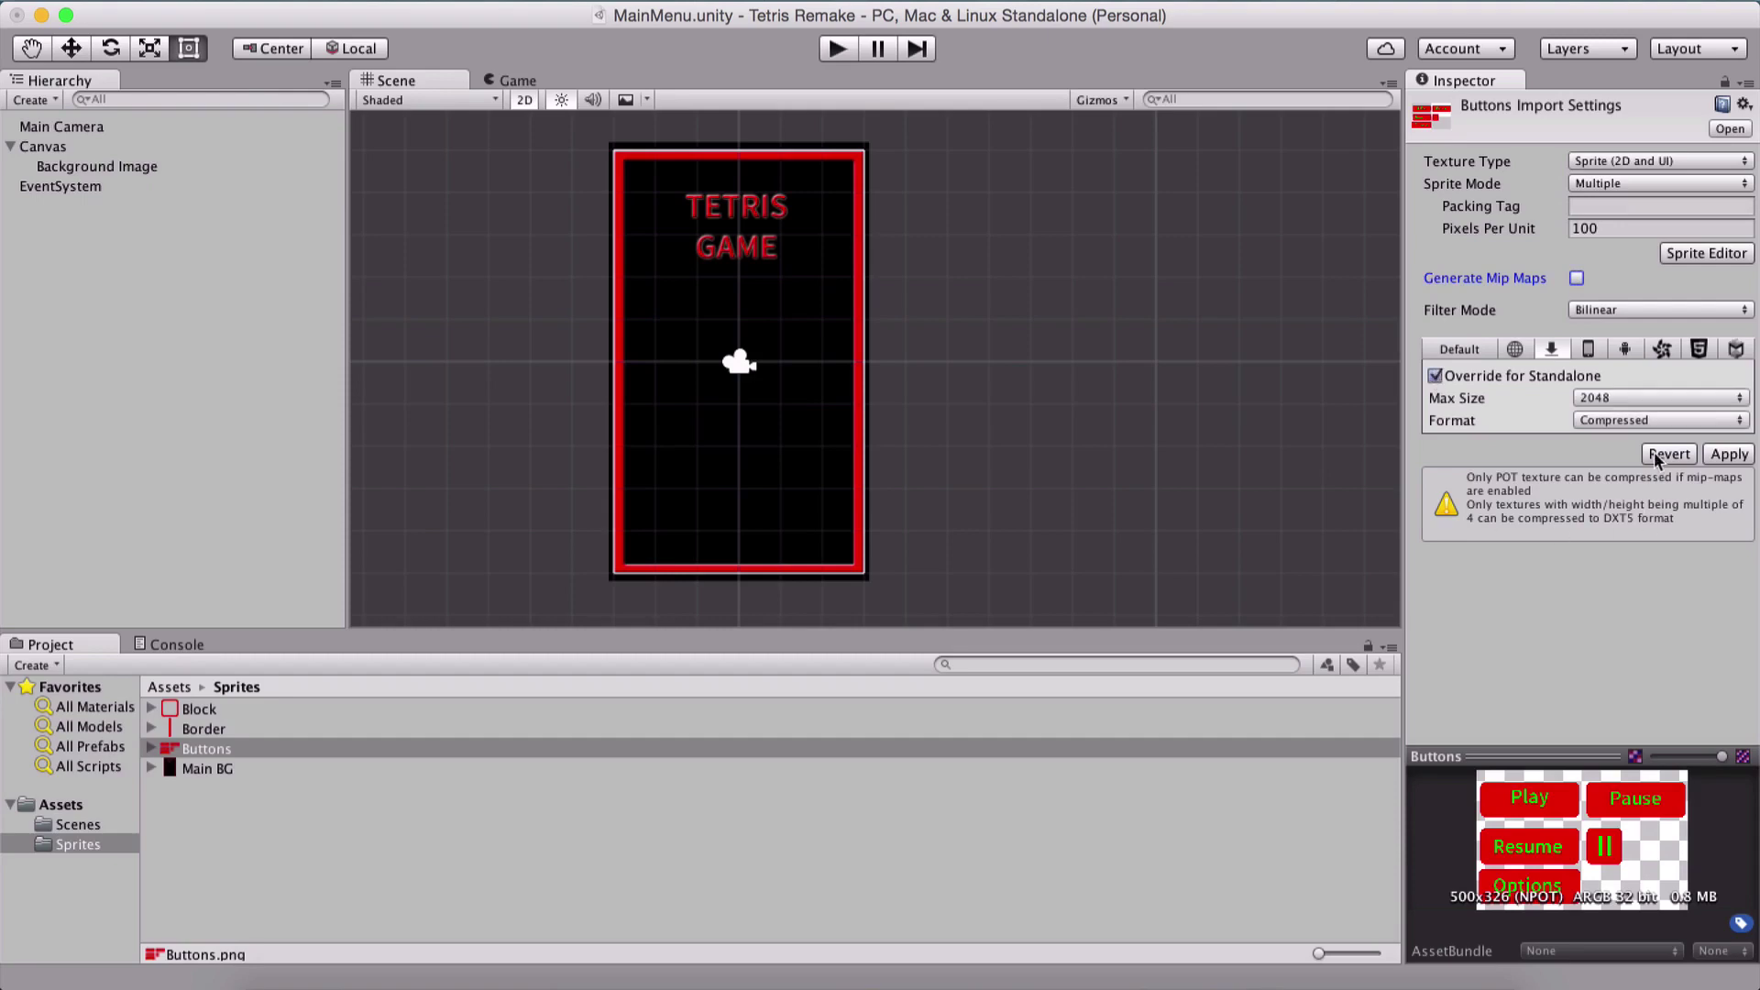
click(1613, 396)
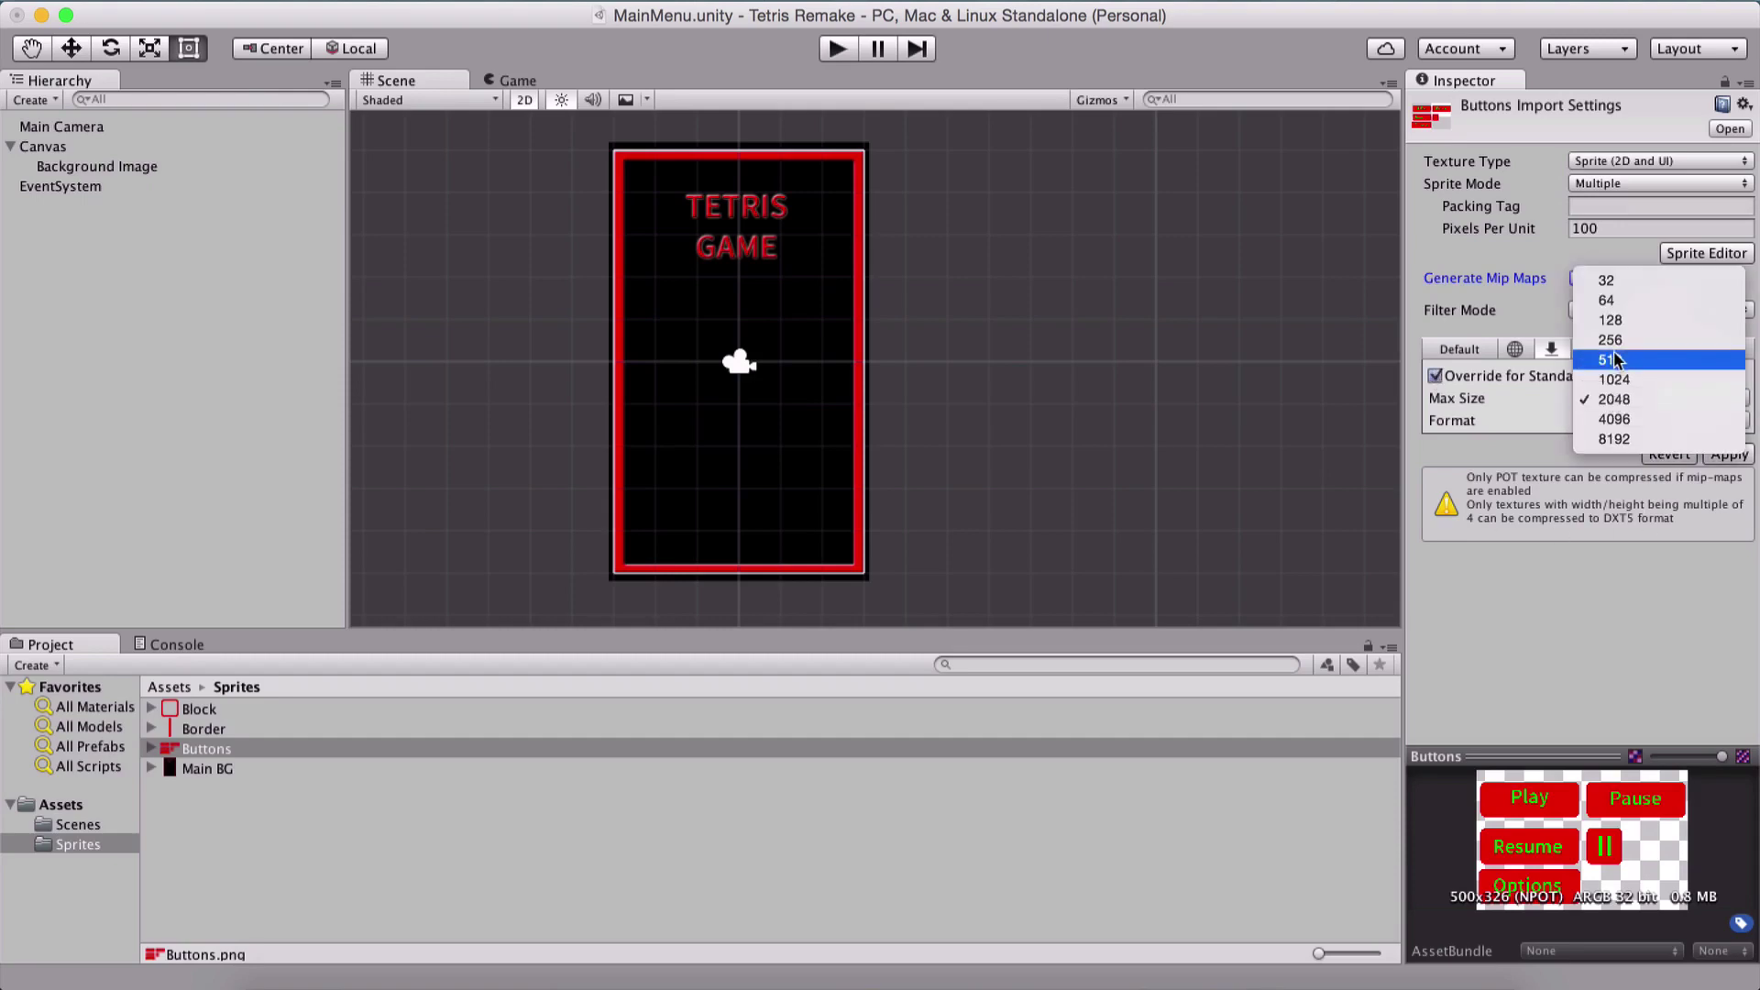
click(1613, 359)
click(1605, 421)
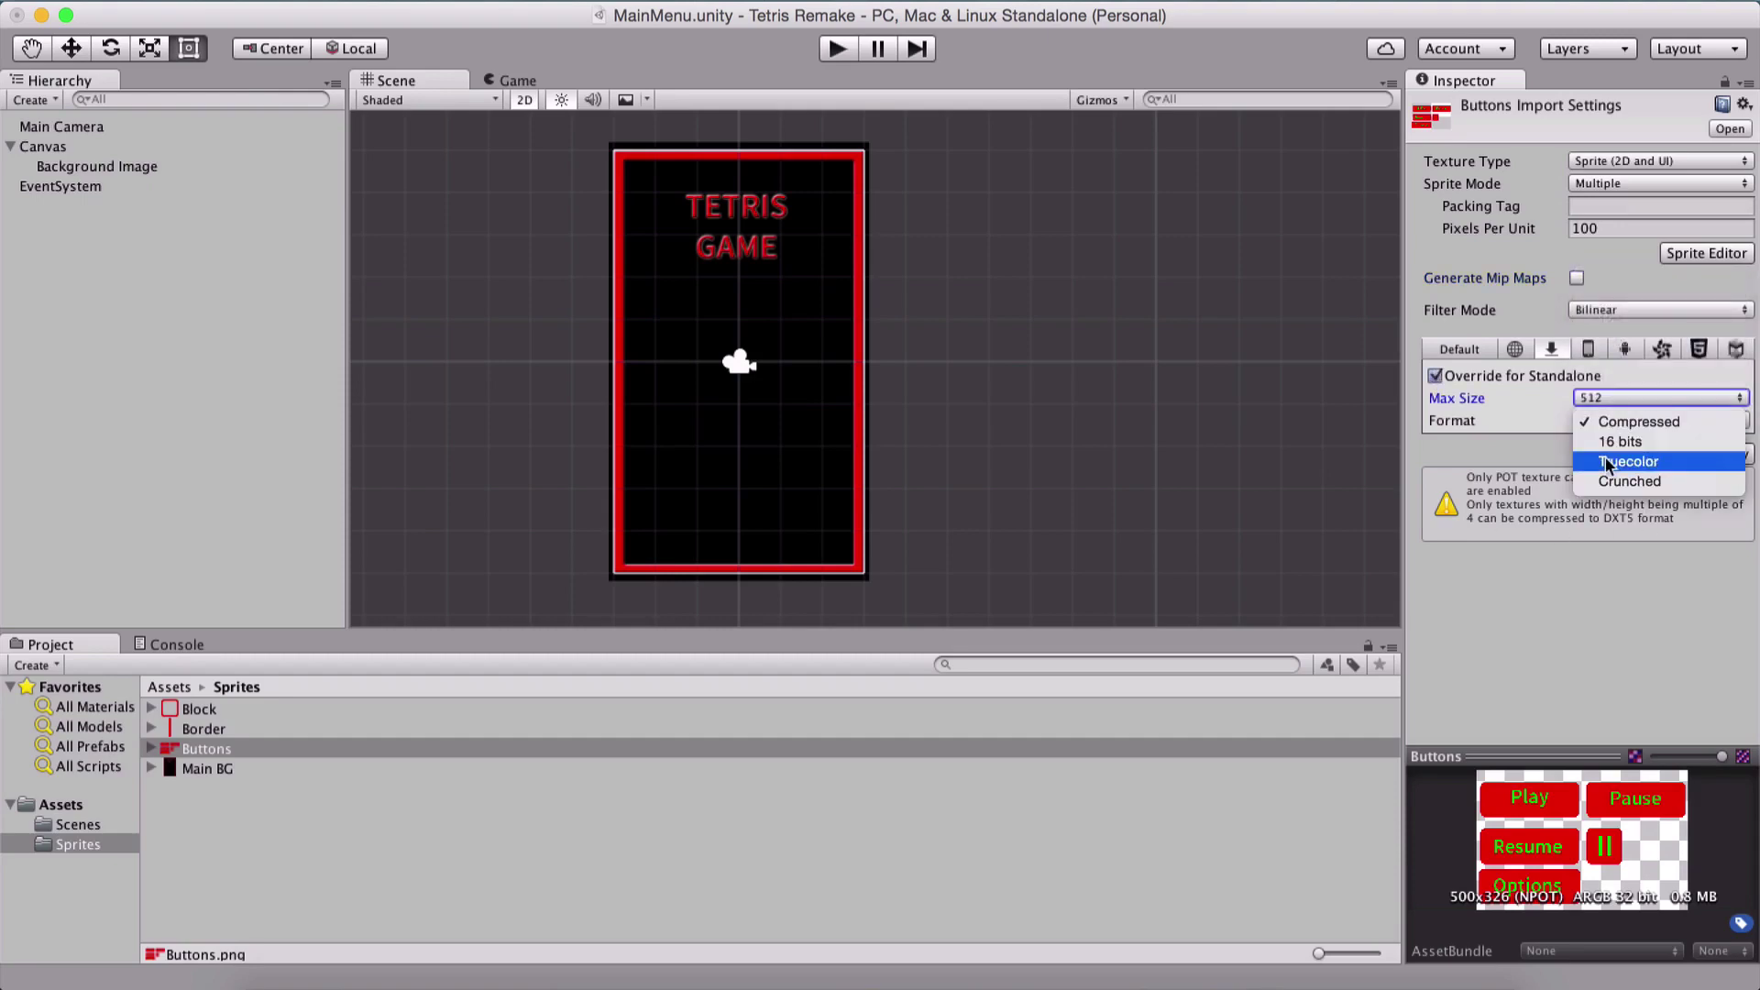
click(1605, 462)
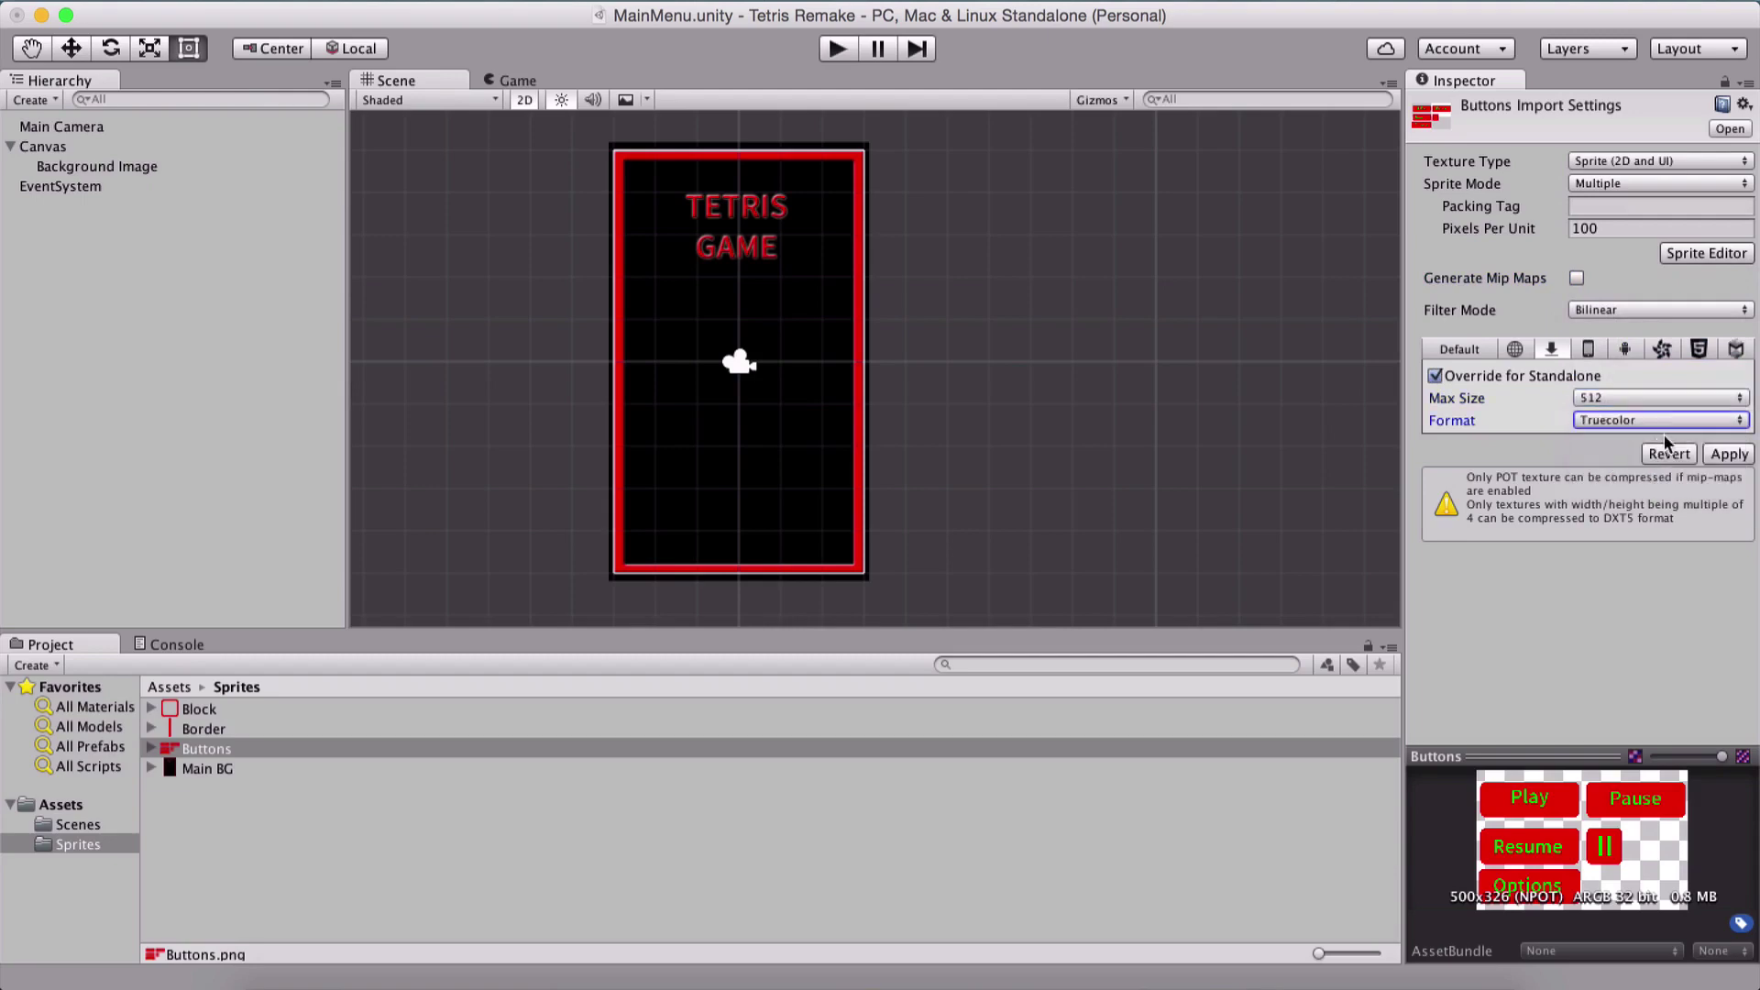
click(1721, 455)
Slice the Buttons sheet in the Sprite Editor with the Automatic type, Center pivot and Delete Existing method
click(1701, 257)
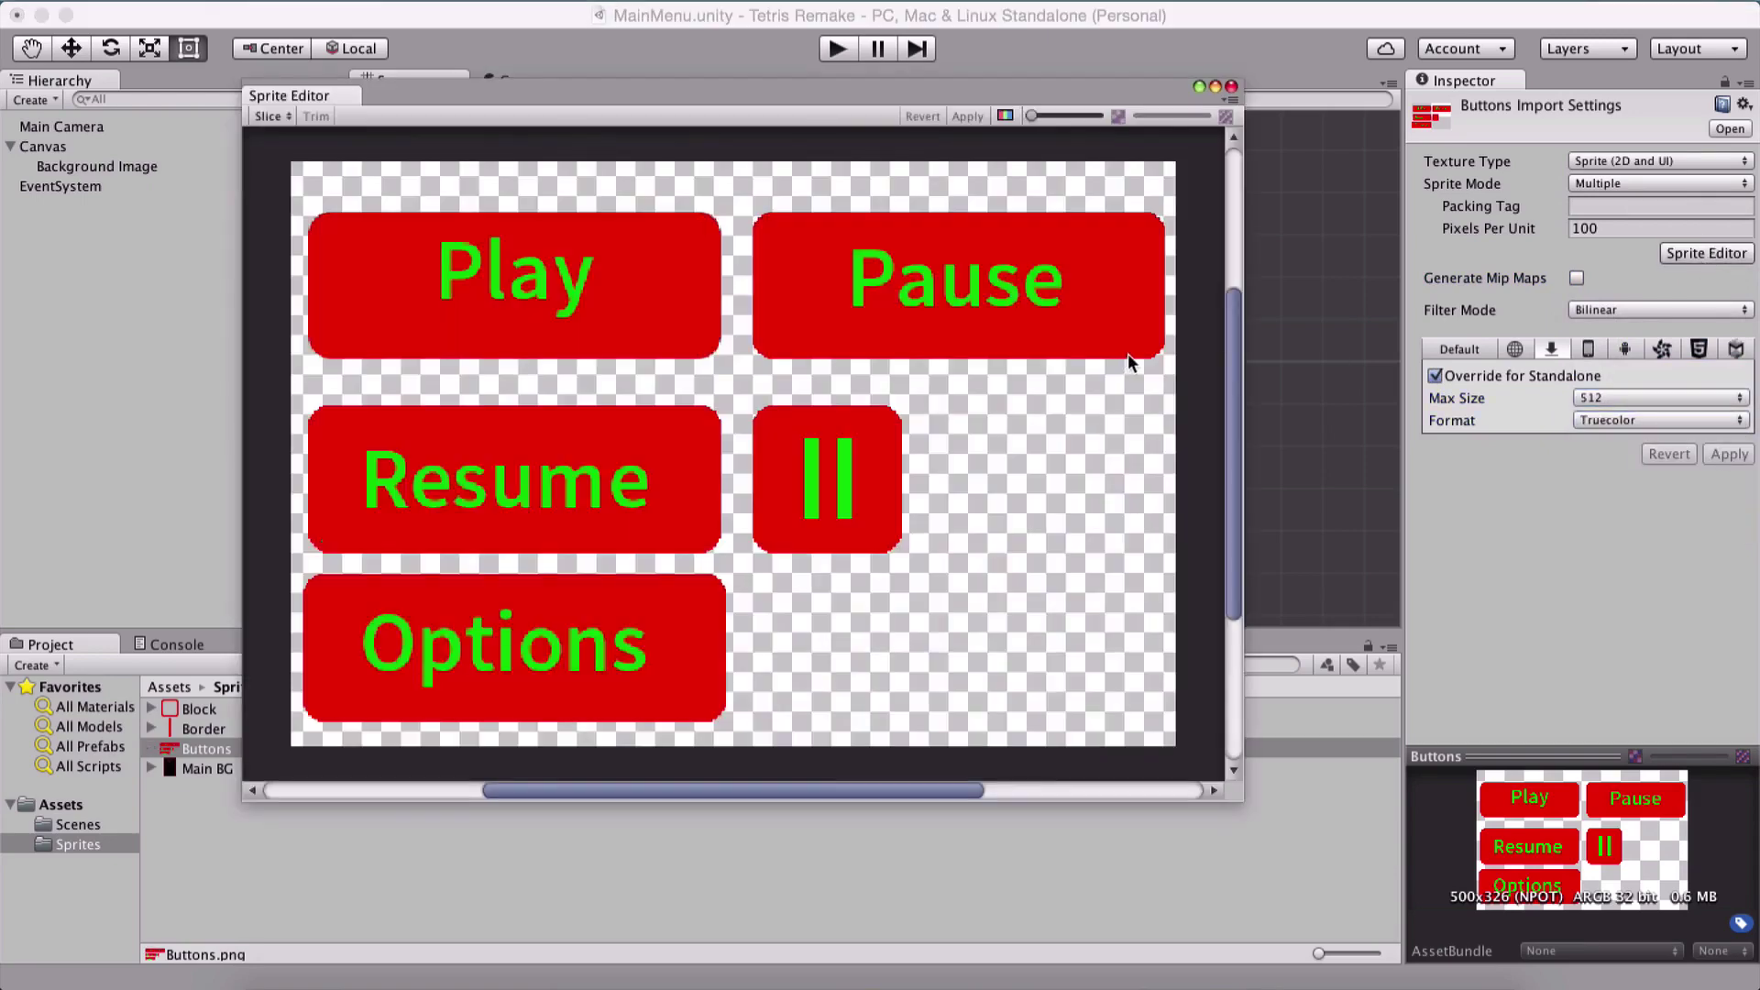
click(267, 116)
click(495, 281)
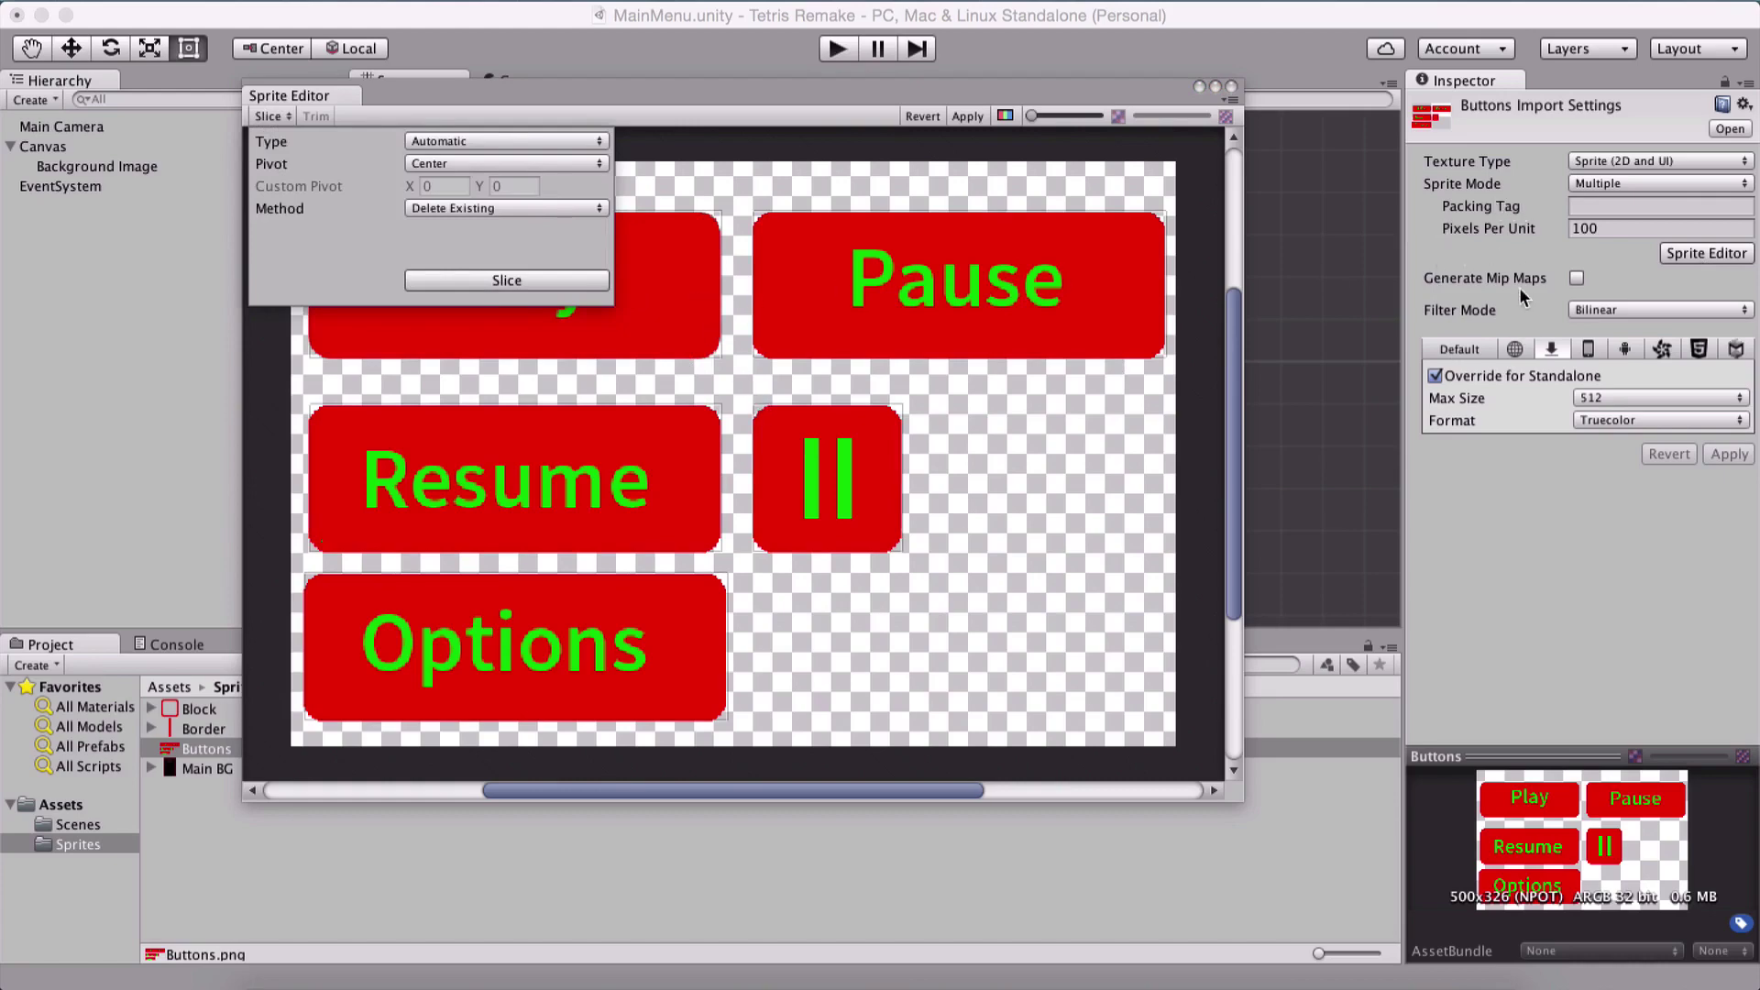
Name the sliced Play sprite Play Button
click(647, 284)
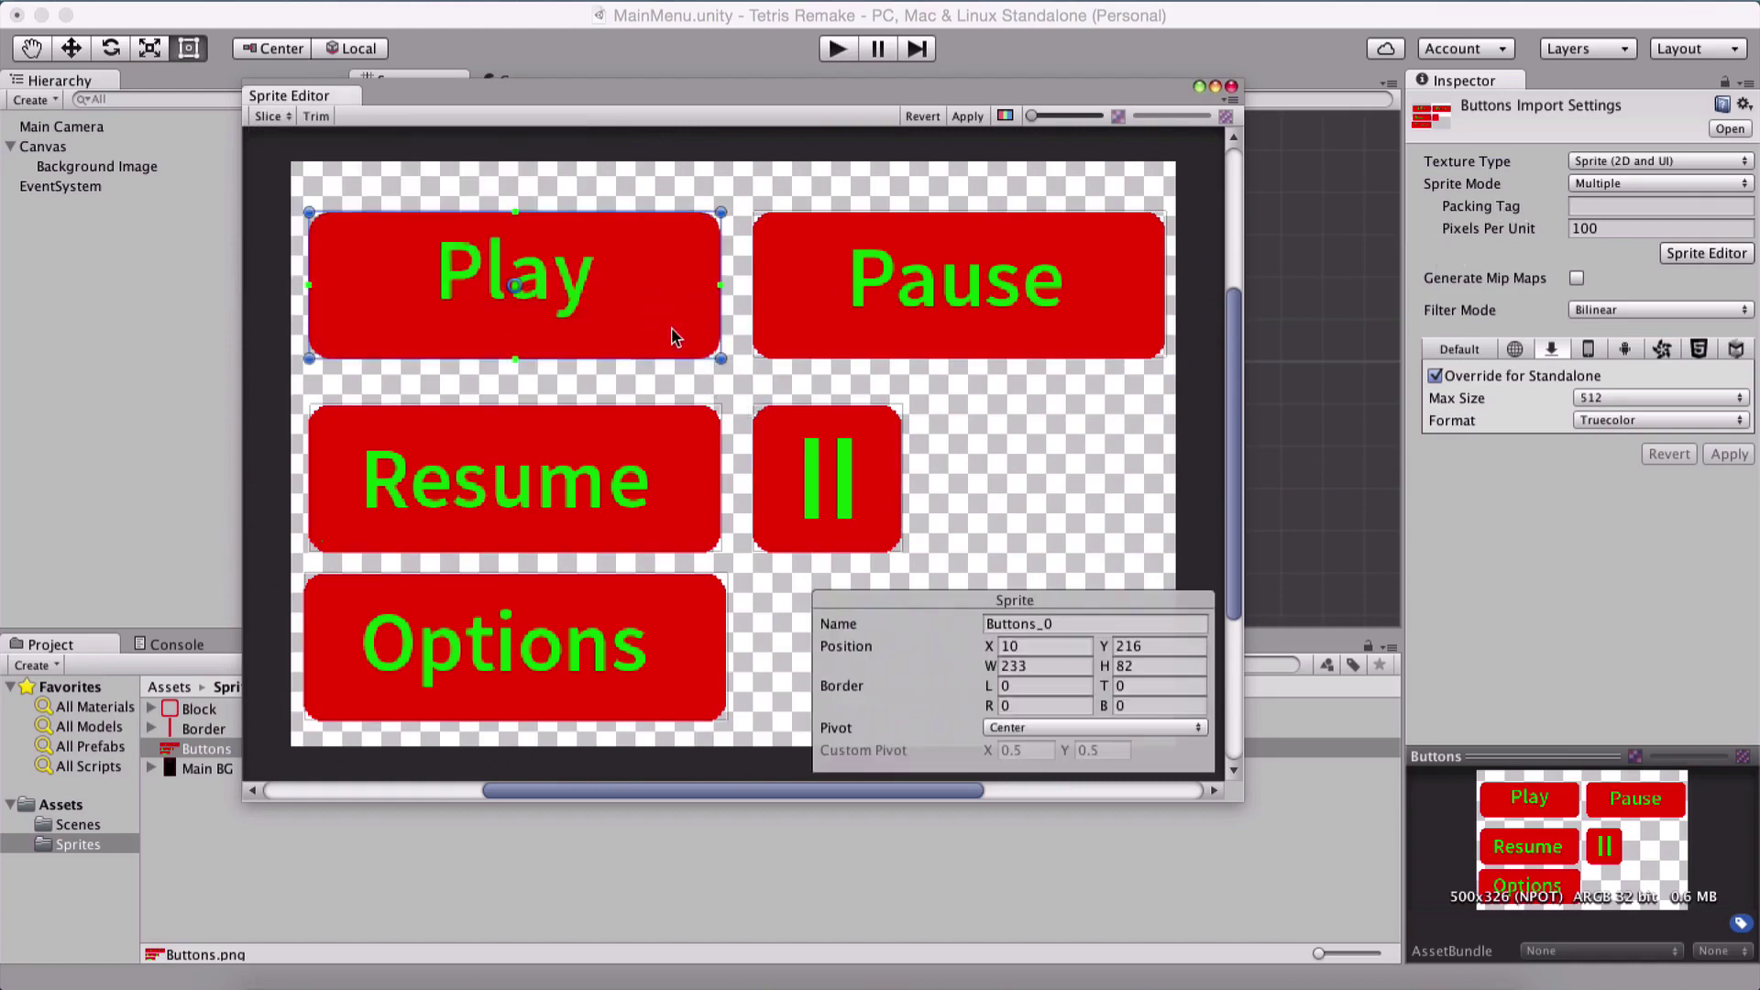
click(1088, 642)
click(1085, 625)
text(Pla)
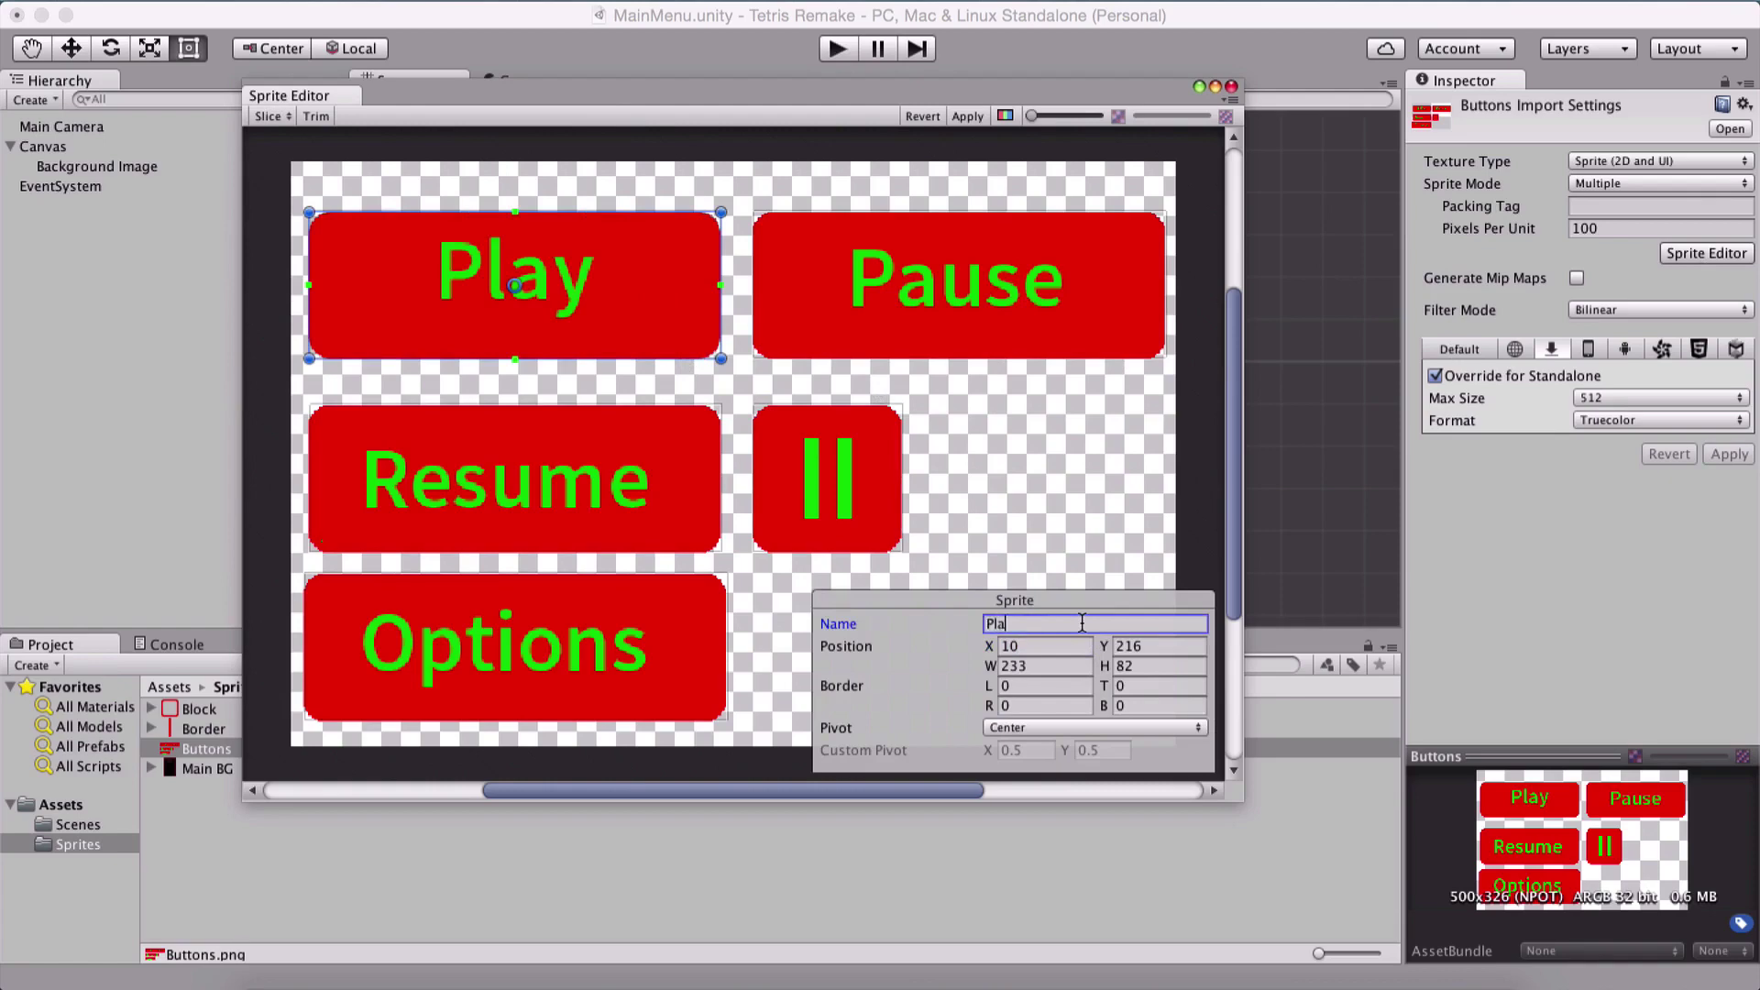
text(y Button)
Name the square pause-icon sprite Resume Button, then apply the slicing and close the Sprite Editor
click(843, 472)
click(1088, 623)
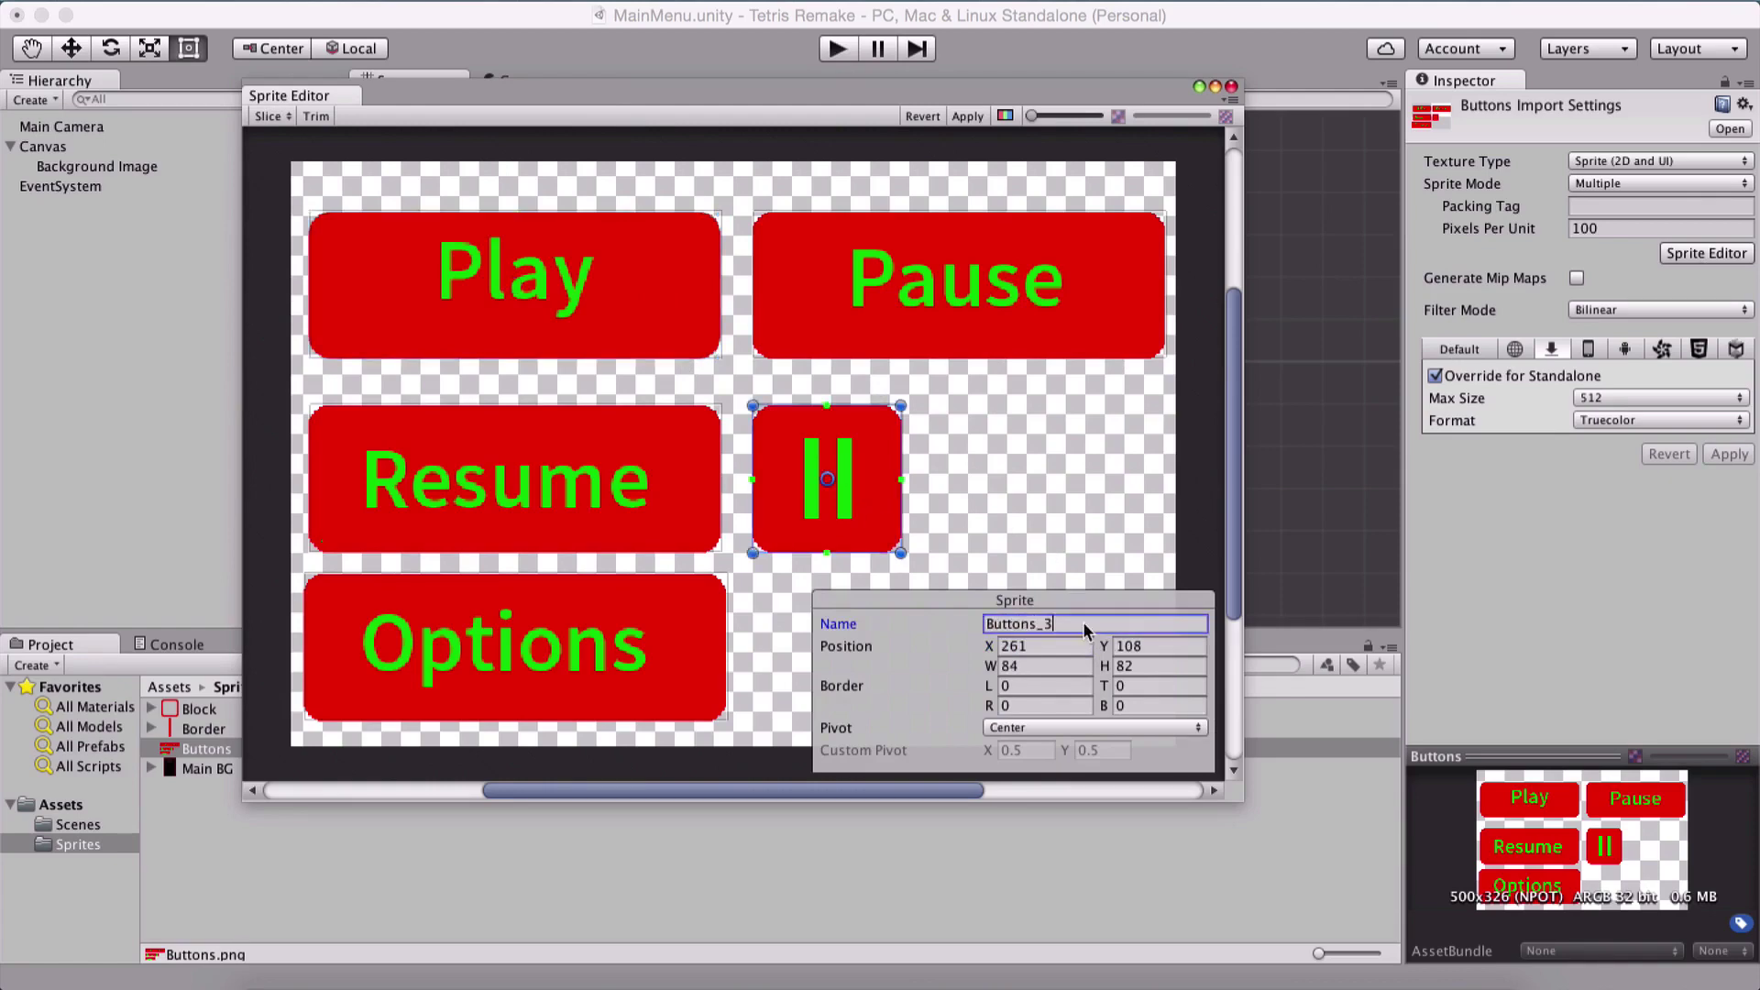
text(Resume Button)
click(967, 117)
click(1234, 86)
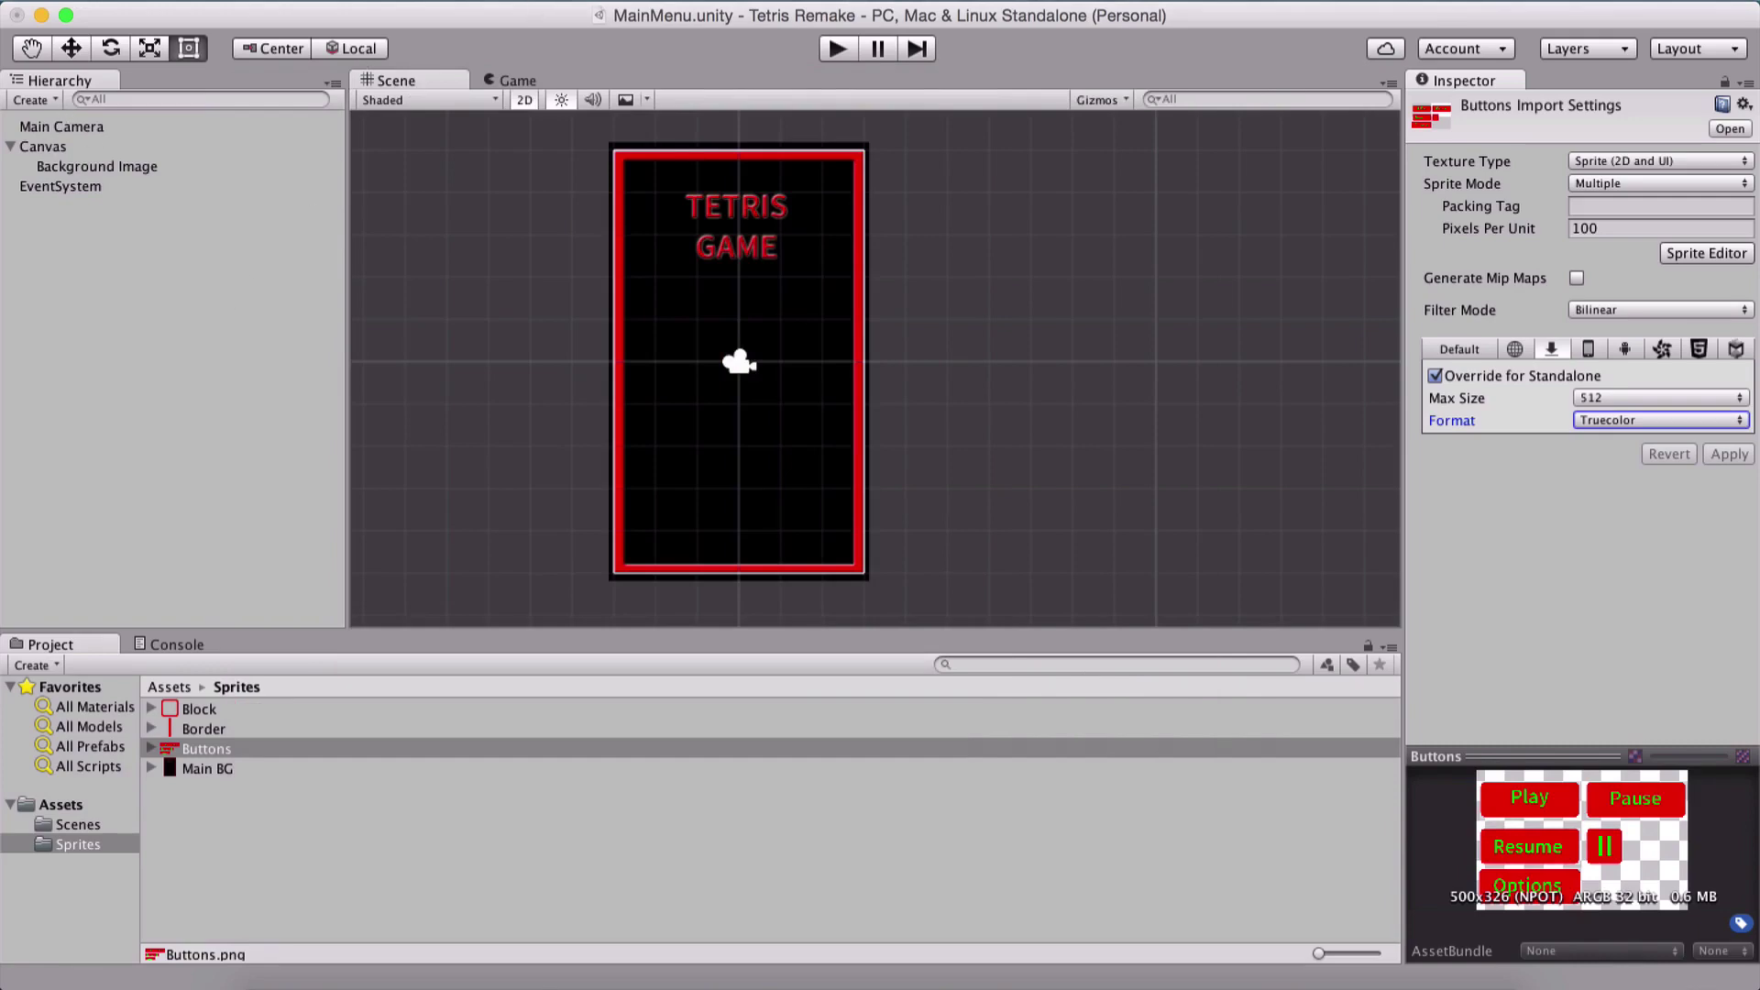
Add a UI Button to the Canvas and delete its Text child
click(357, 3)
mouse_move(380, 157)
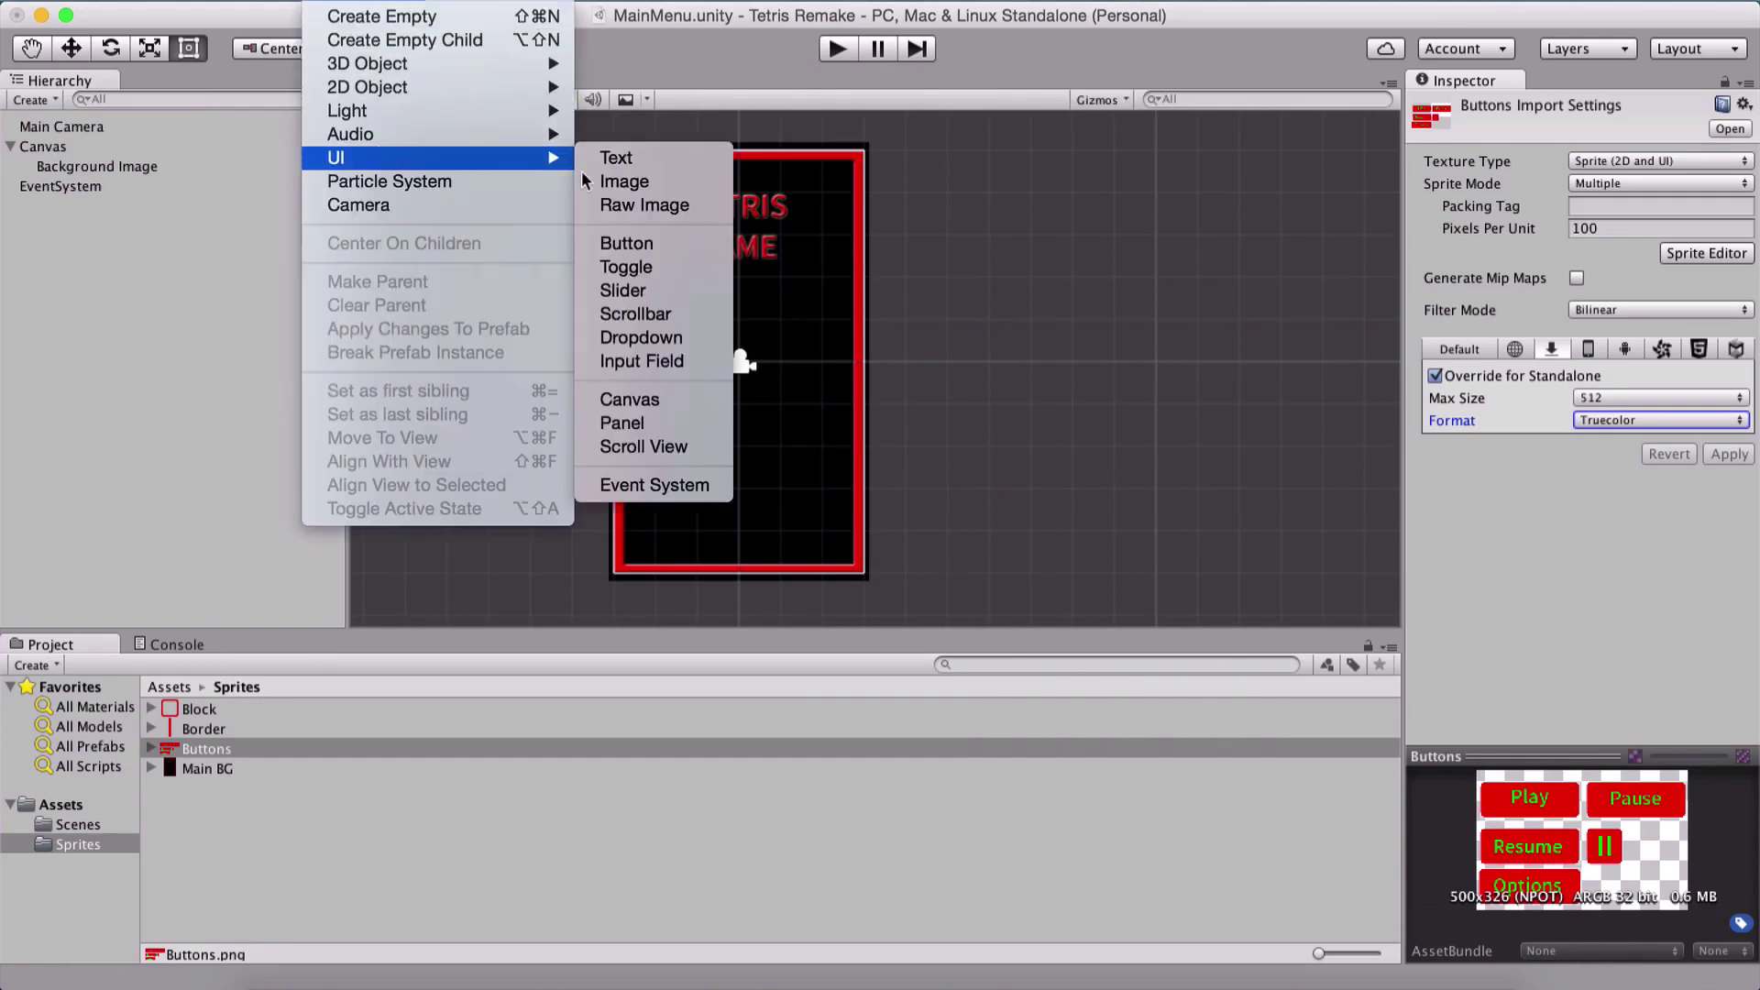
click(620, 243)
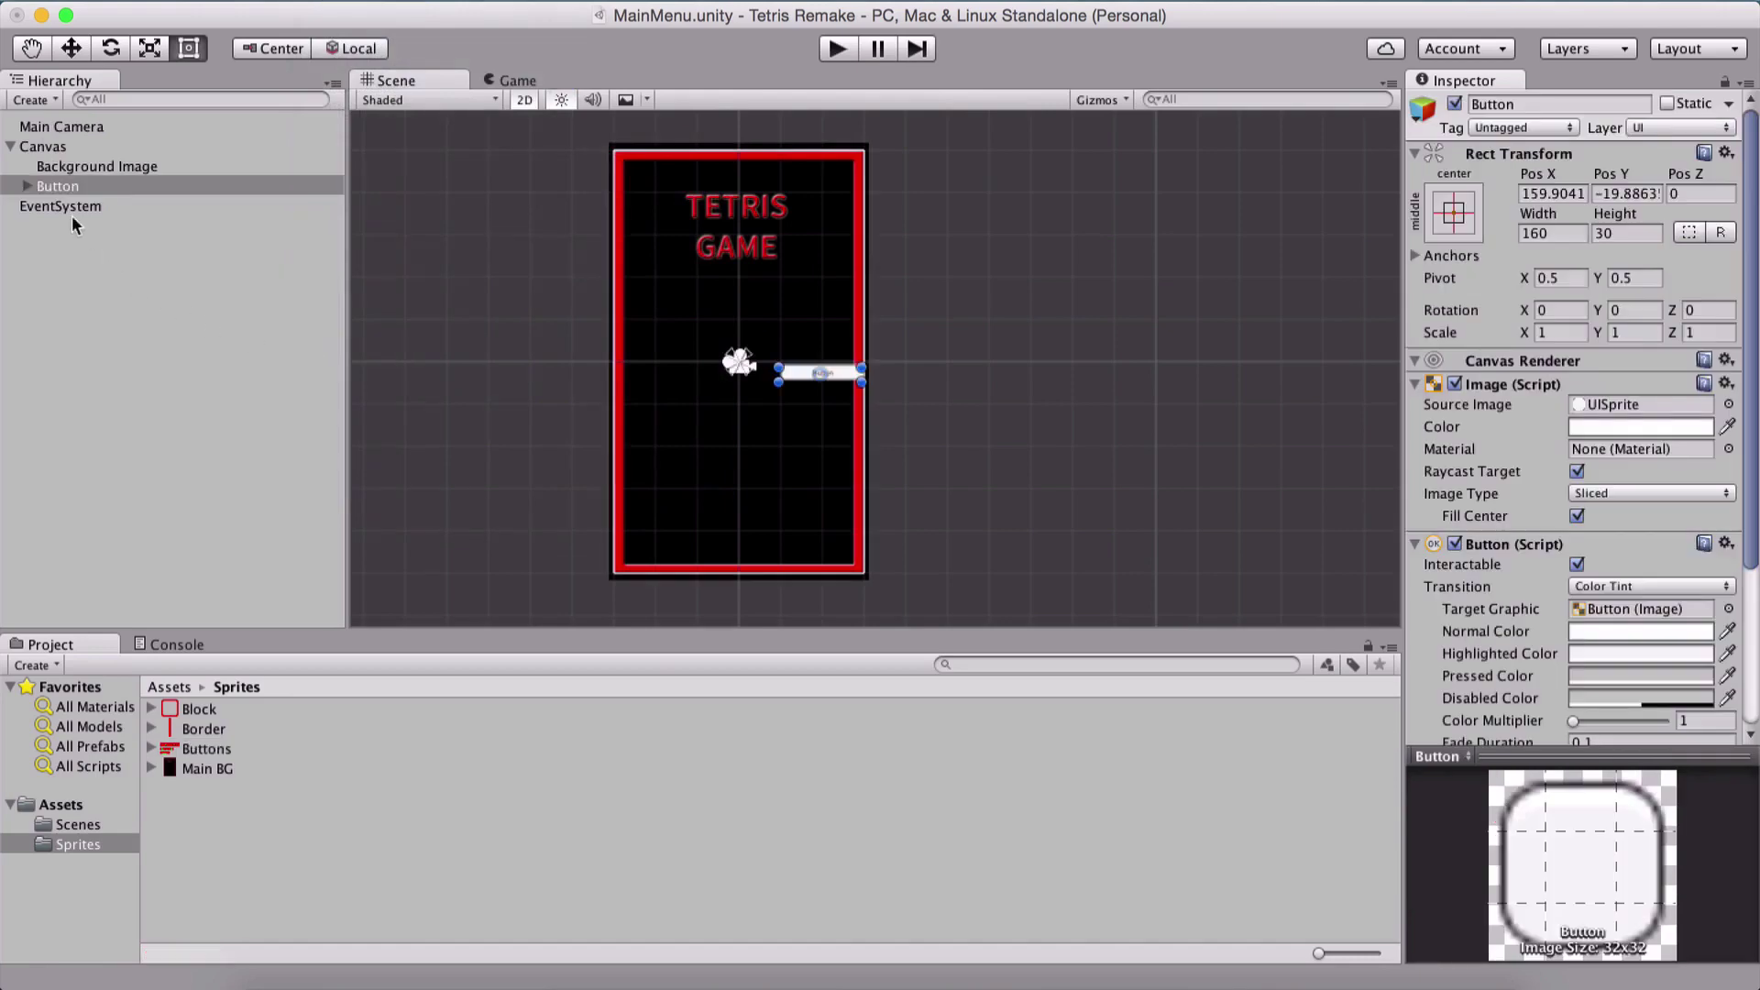
click(26, 185)
click(66, 206)
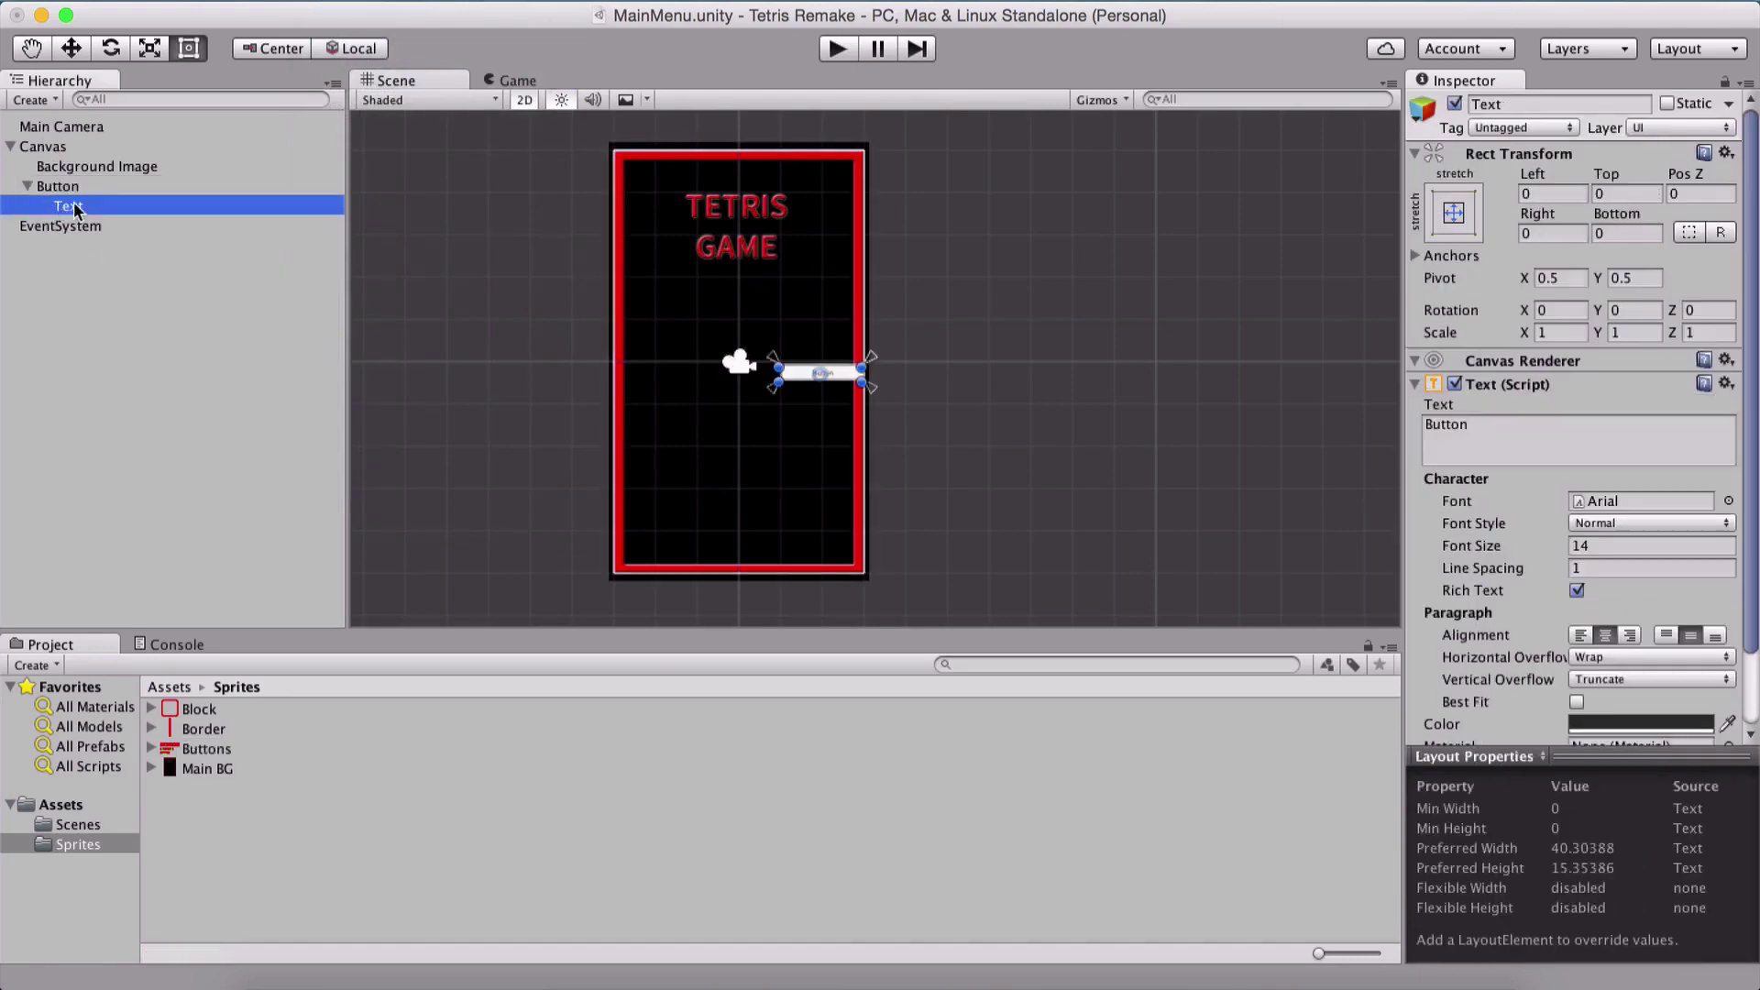
key(Delete)
click(74, 204)
Rename the new Button object to Play Button
click(61, 186)
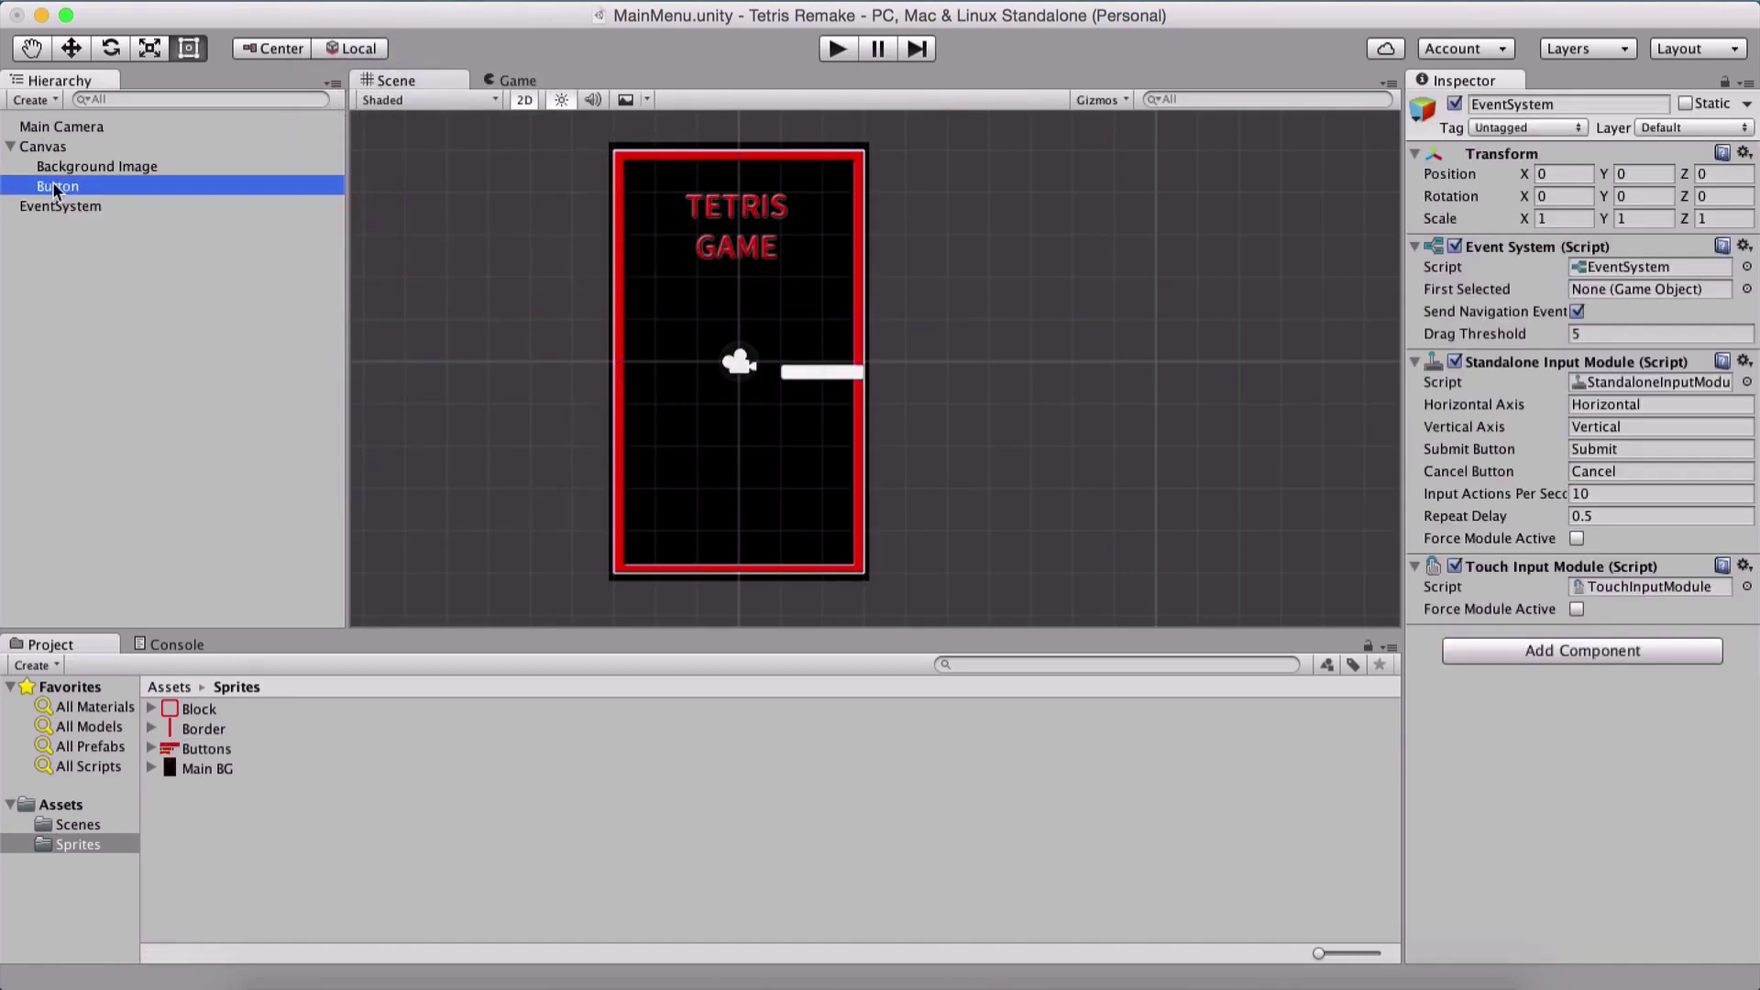
click(61, 186)
text(Play Button)
key(Return)
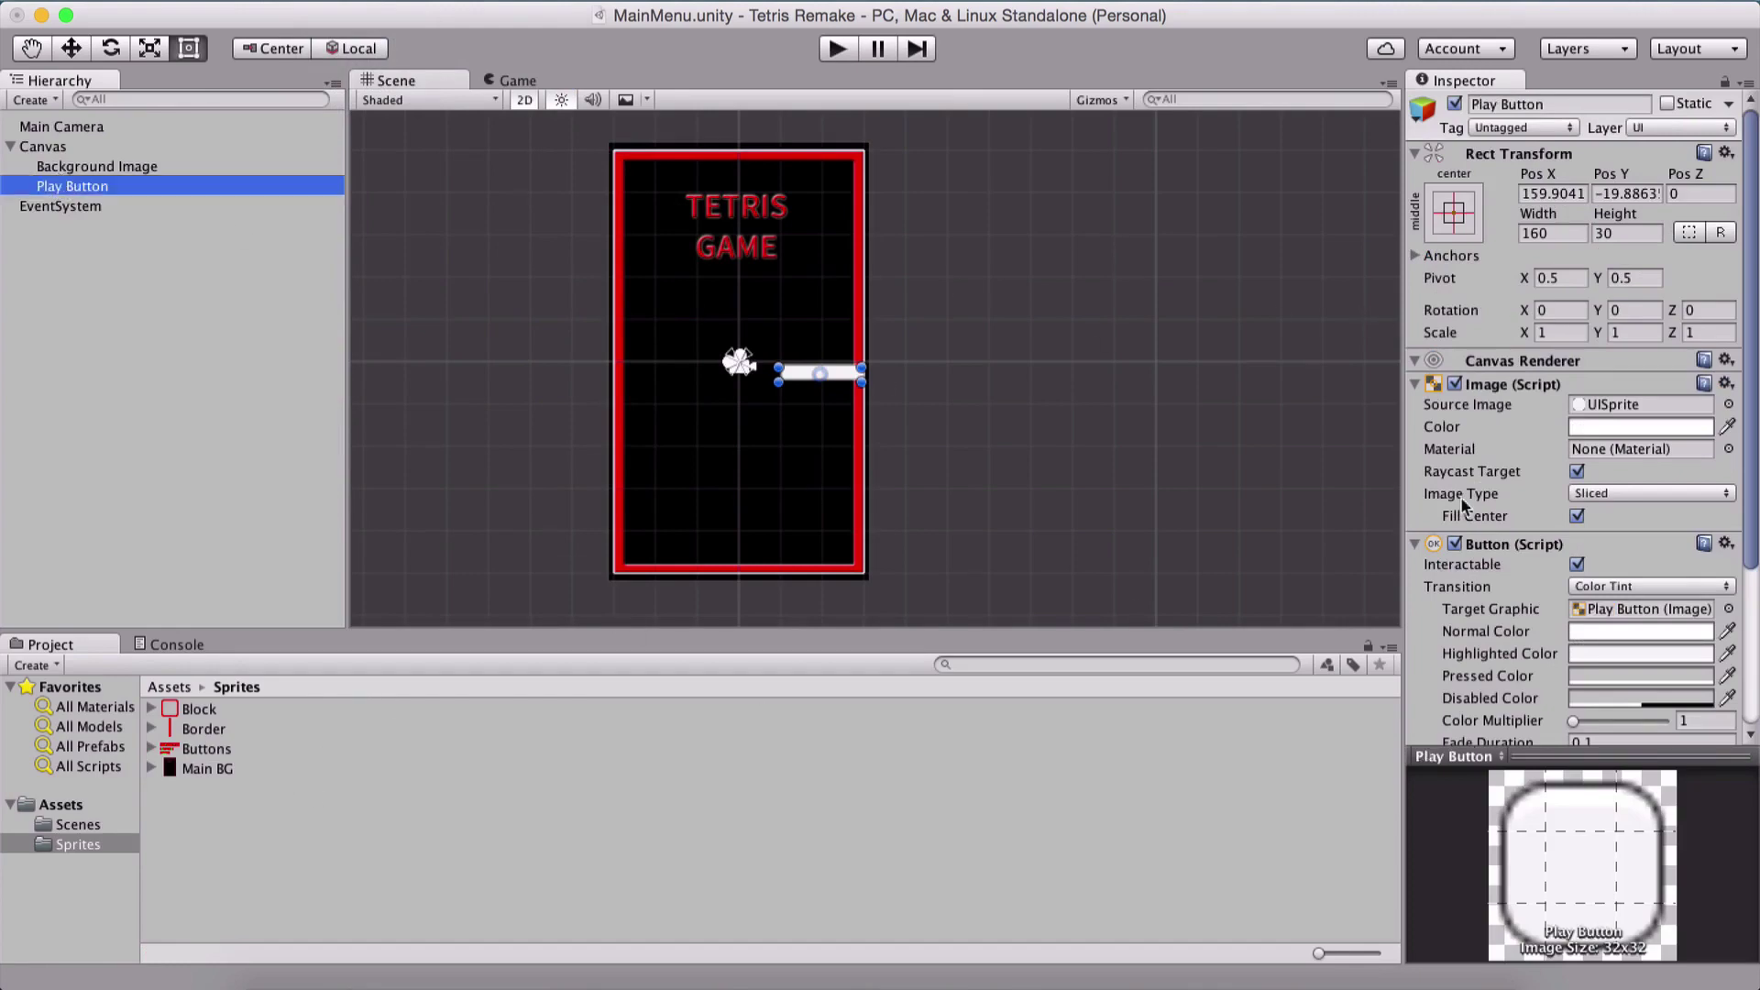
Assign the Play Button sprite as the button's source image and set it to its native size
click(1728, 404)
text(pla)
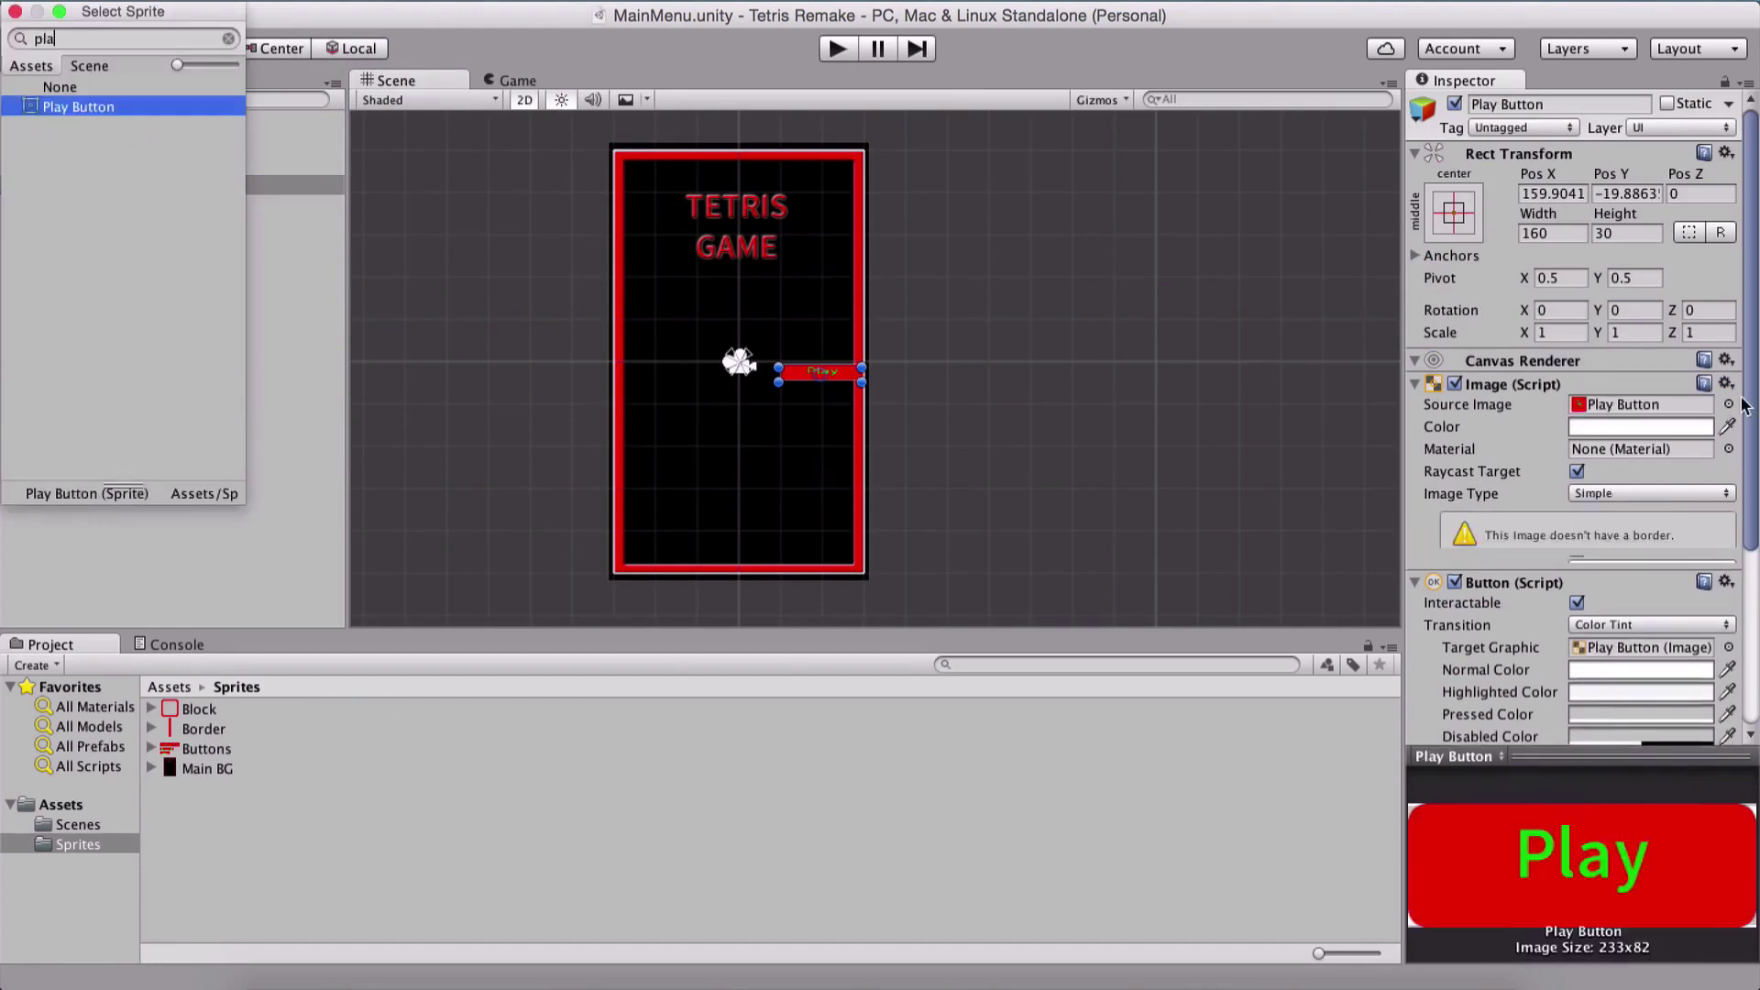
key(Return)
click(1674, 539)
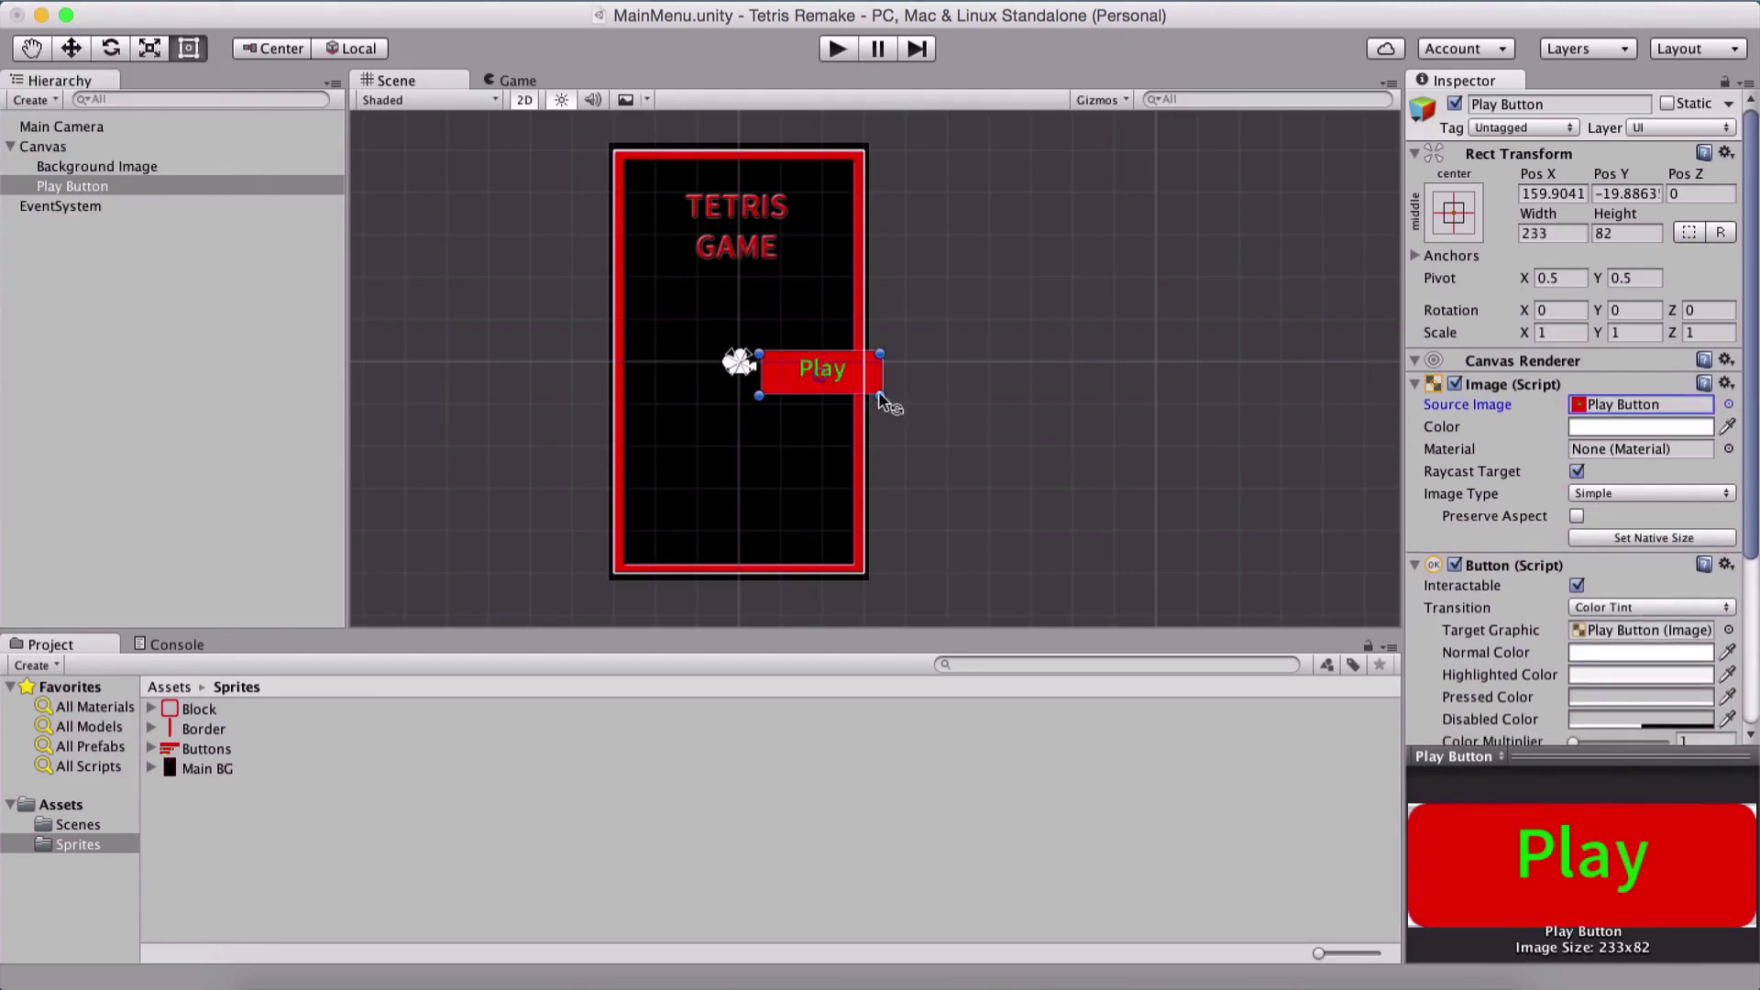
Move the Play Button to about Pos X 16, Pos Y -34 and check it in the game view
click(72, 48)
drag(836, 367, 752, 370)
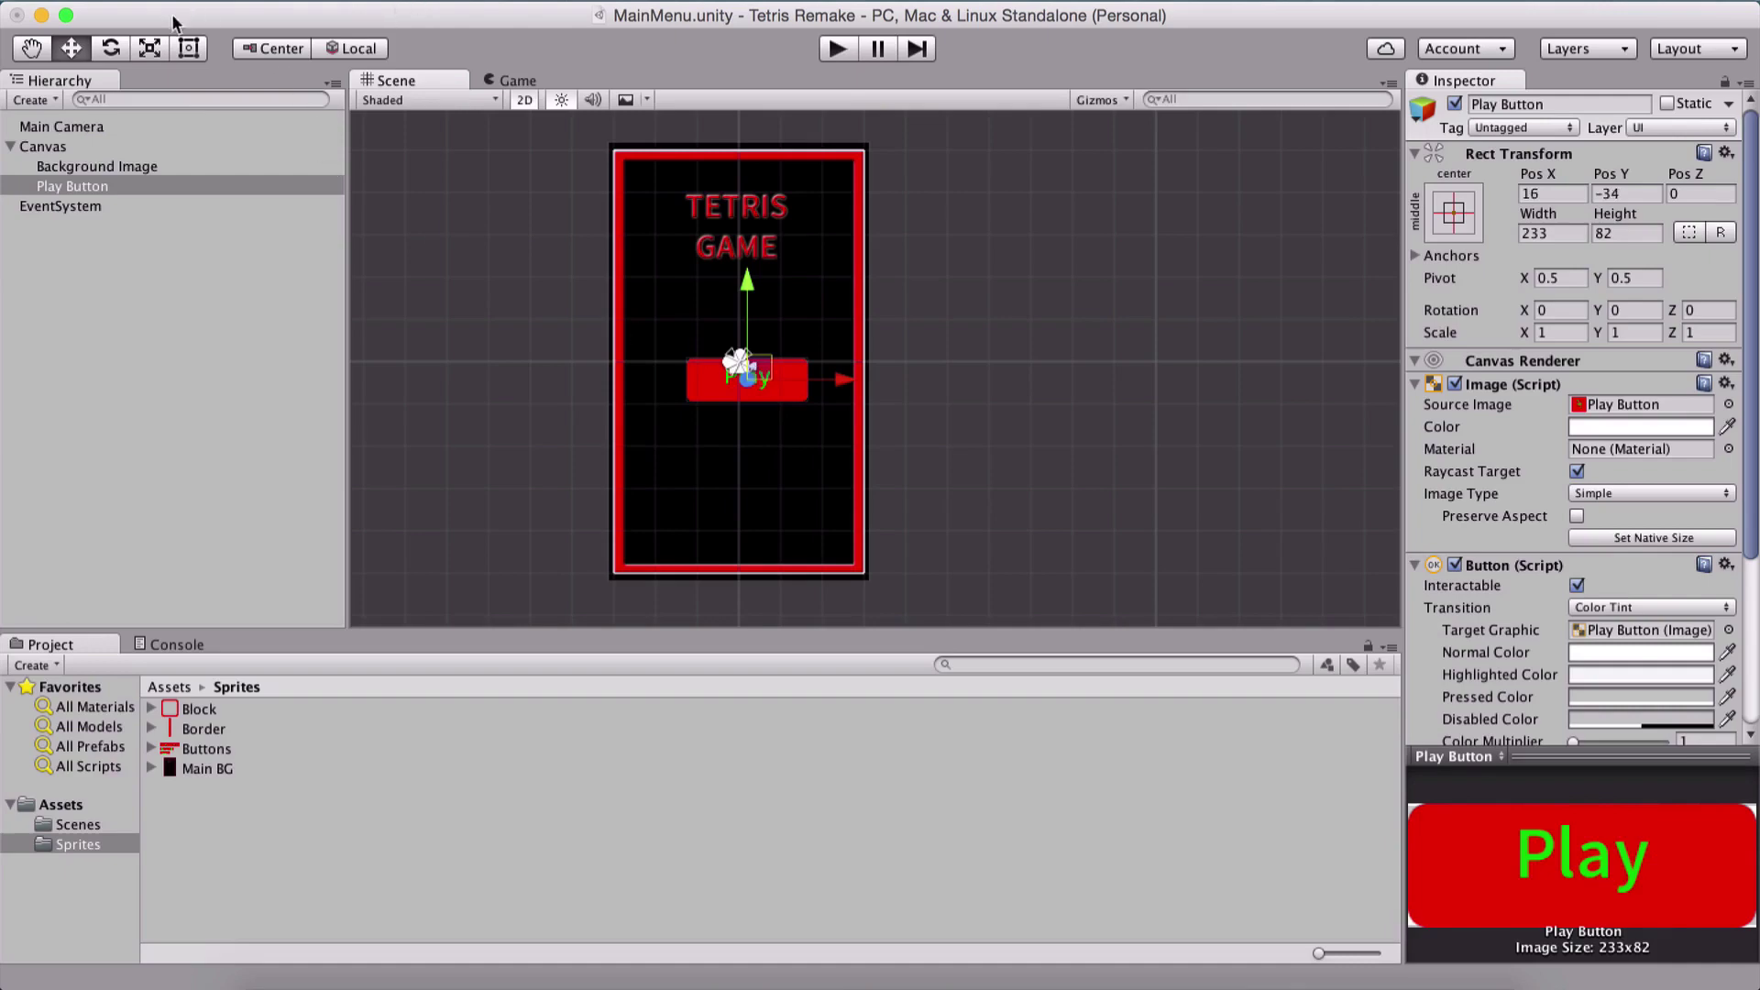
click(507, 80)
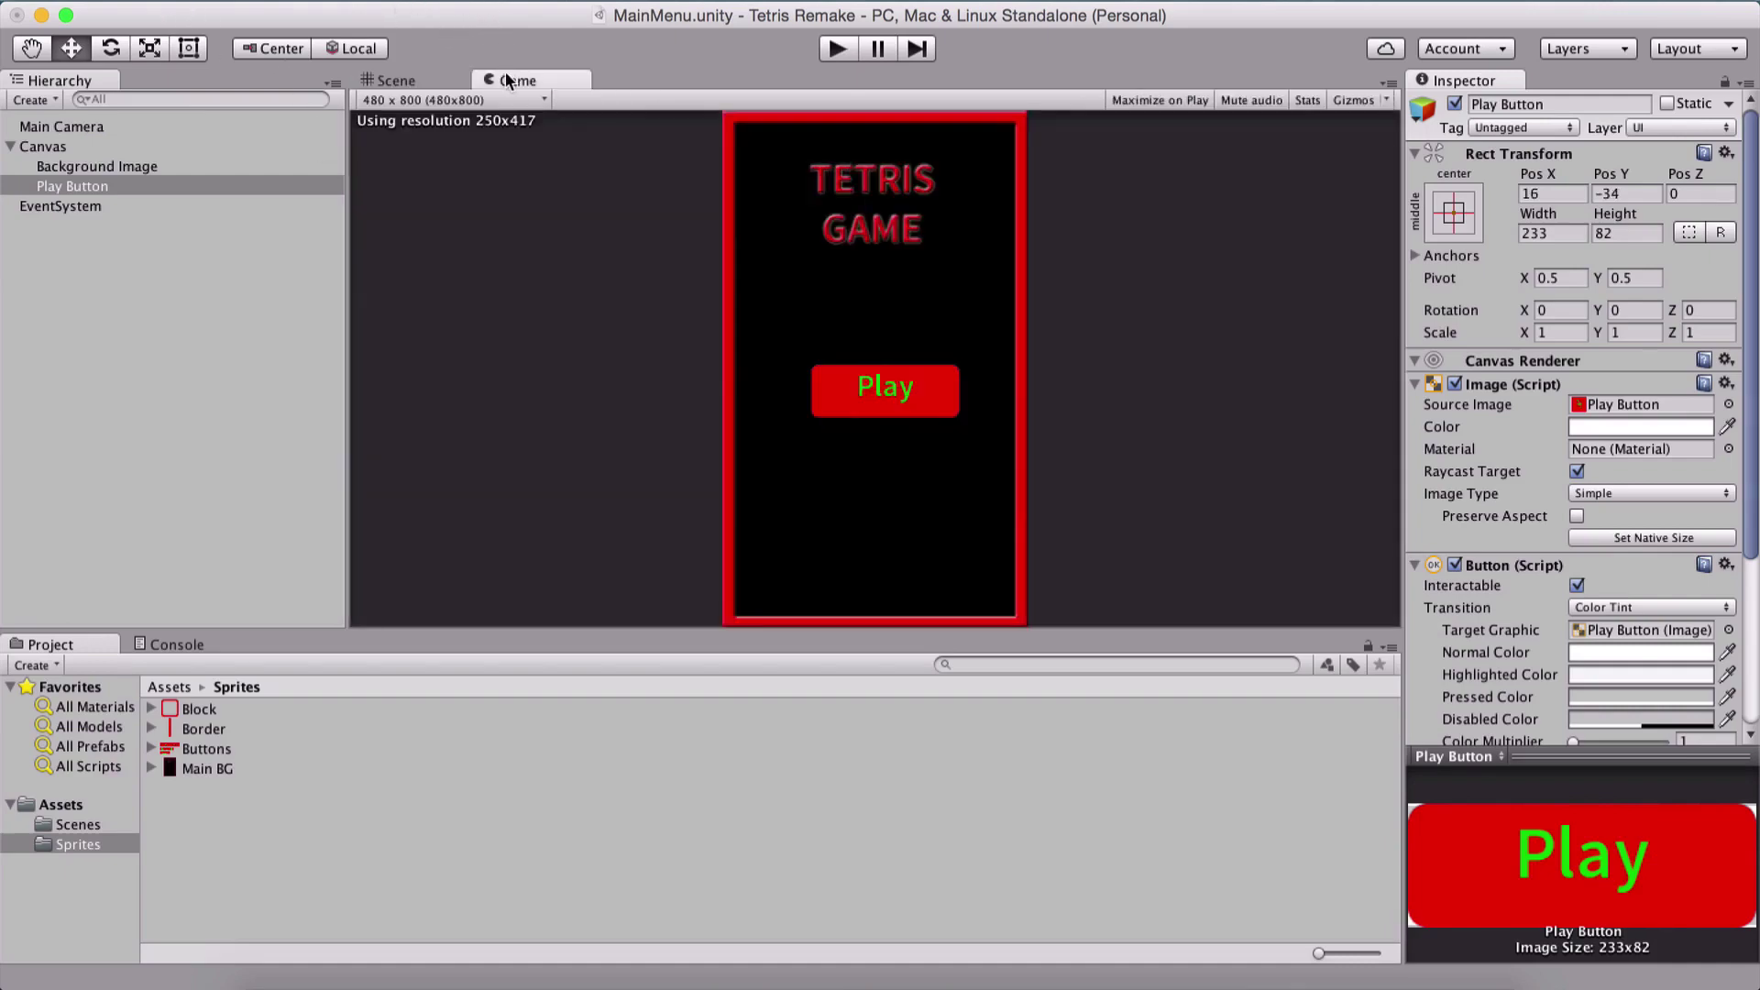
click(381, 79)
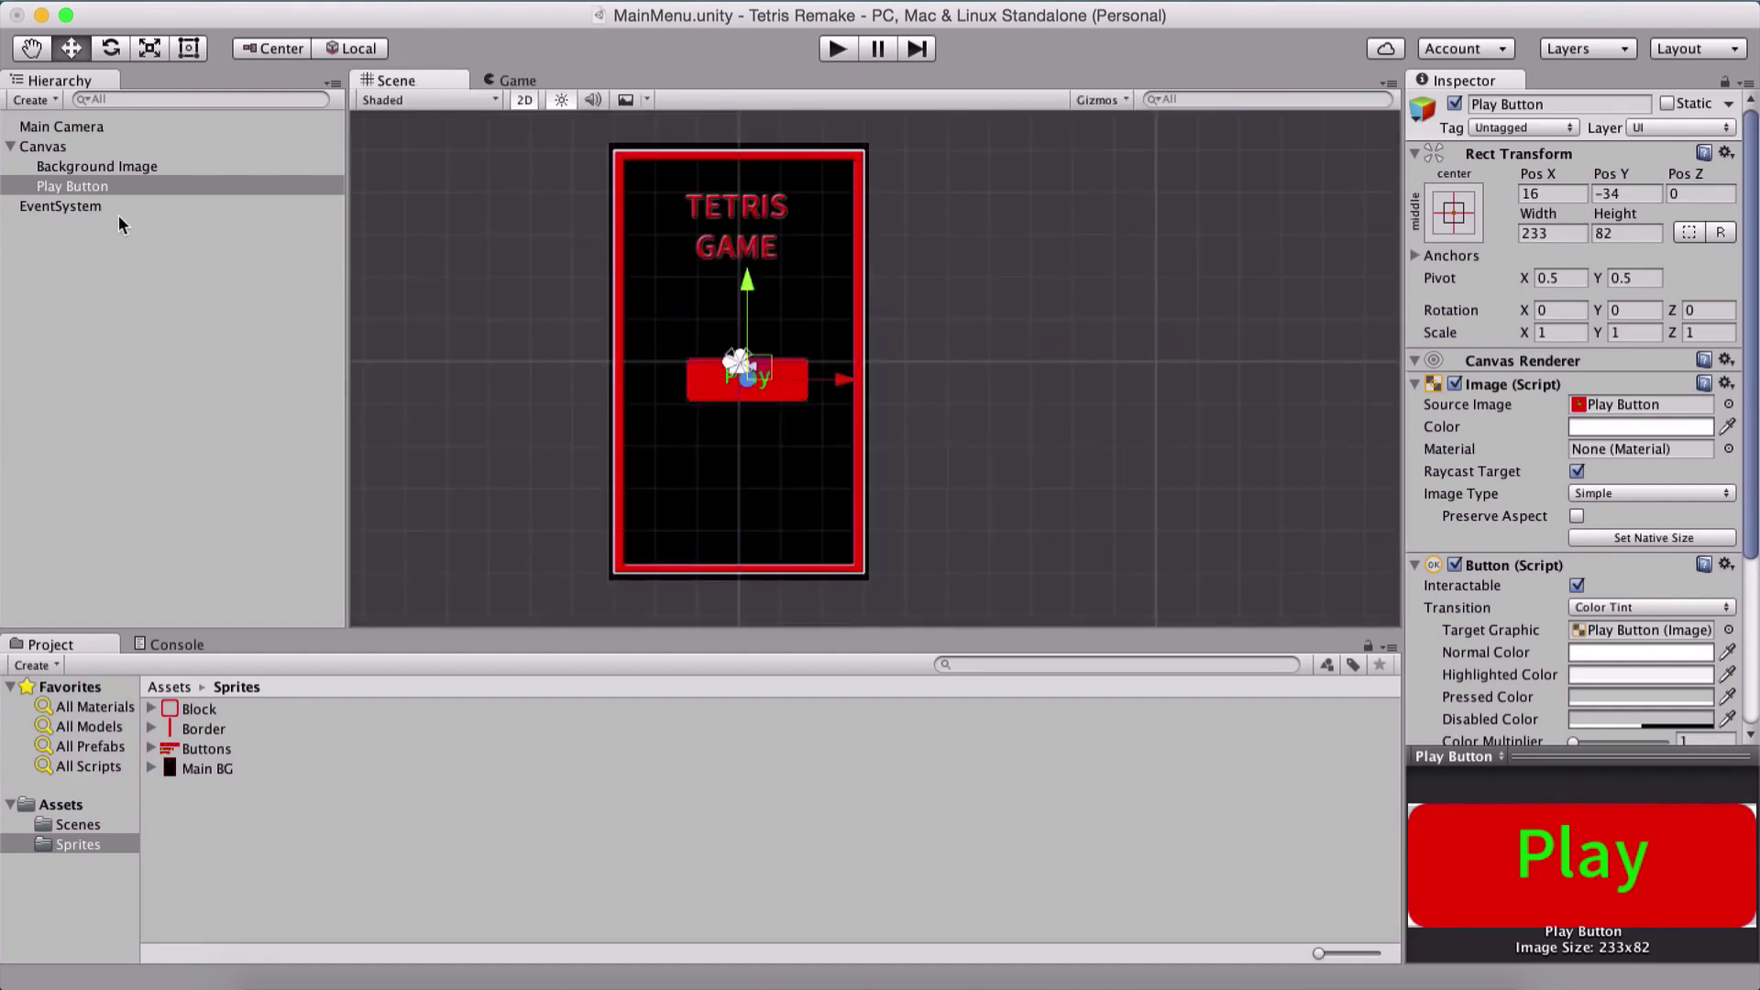
Duplicate the Play Button as Options Buton and move the copy below it to about Pos X 58, Pos Y -157
click(113, 187)
key(super+d)
key(Return)
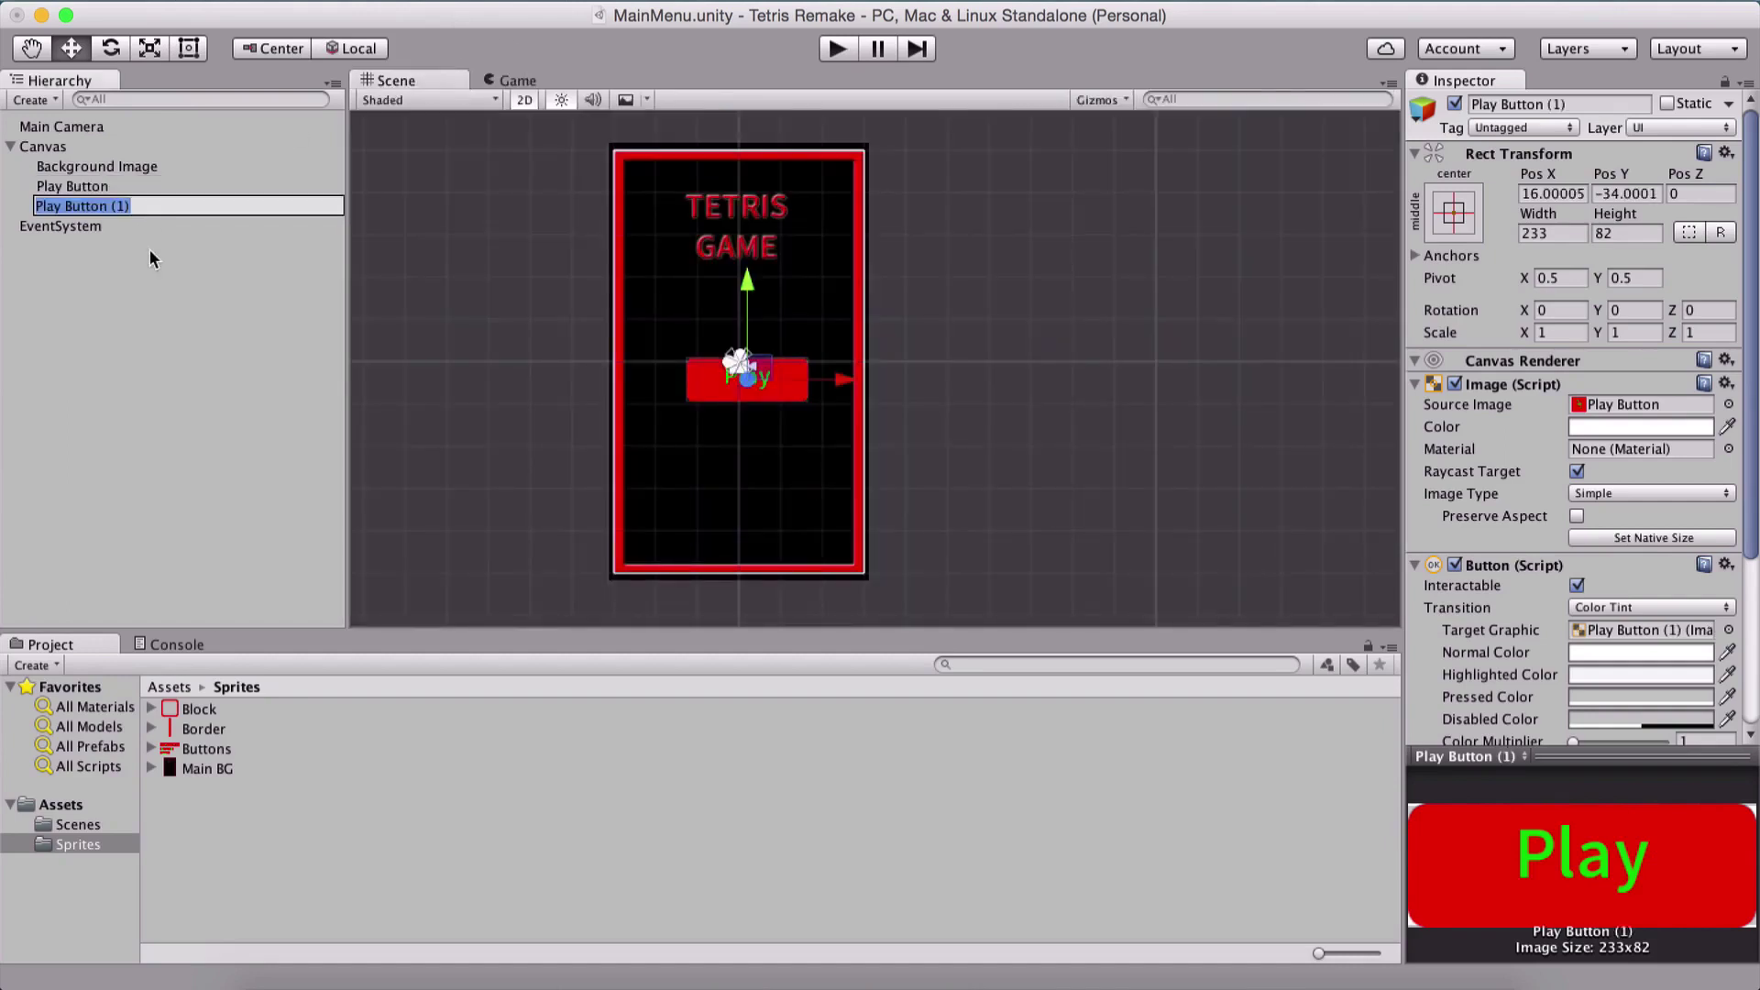
text(p)
key(BackSpace)
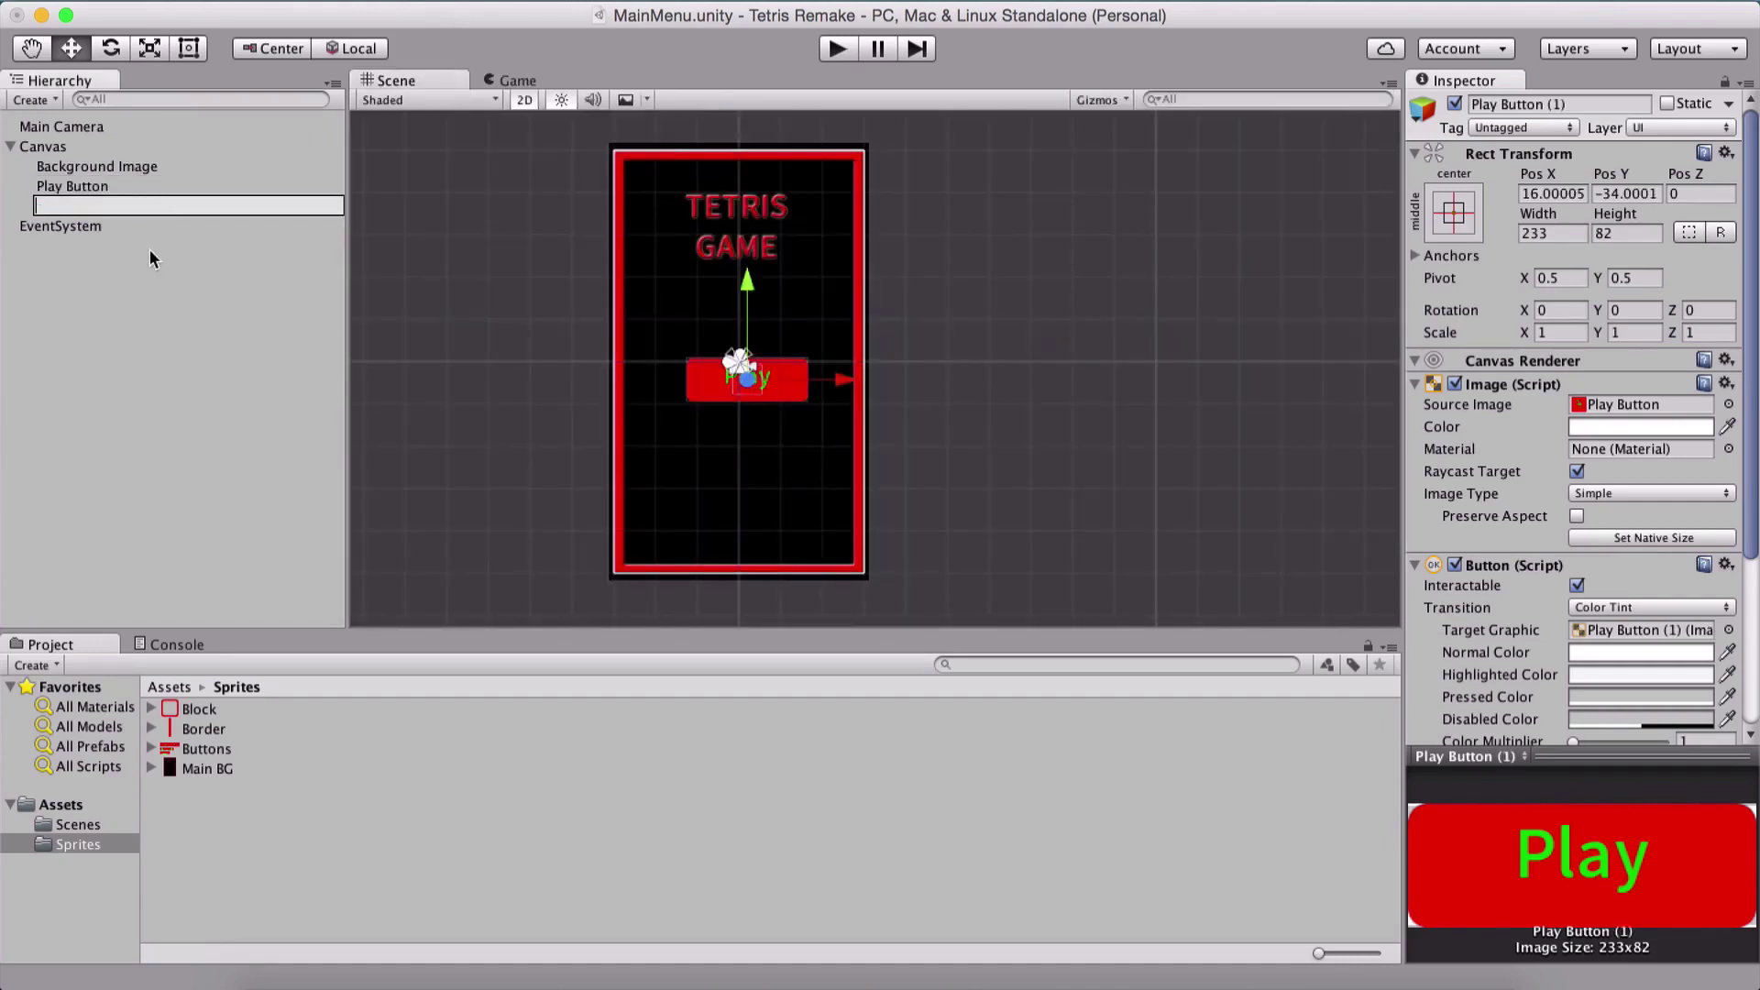
text(Options Buton)
key(Return)
drag(768, 366, 788, 434)
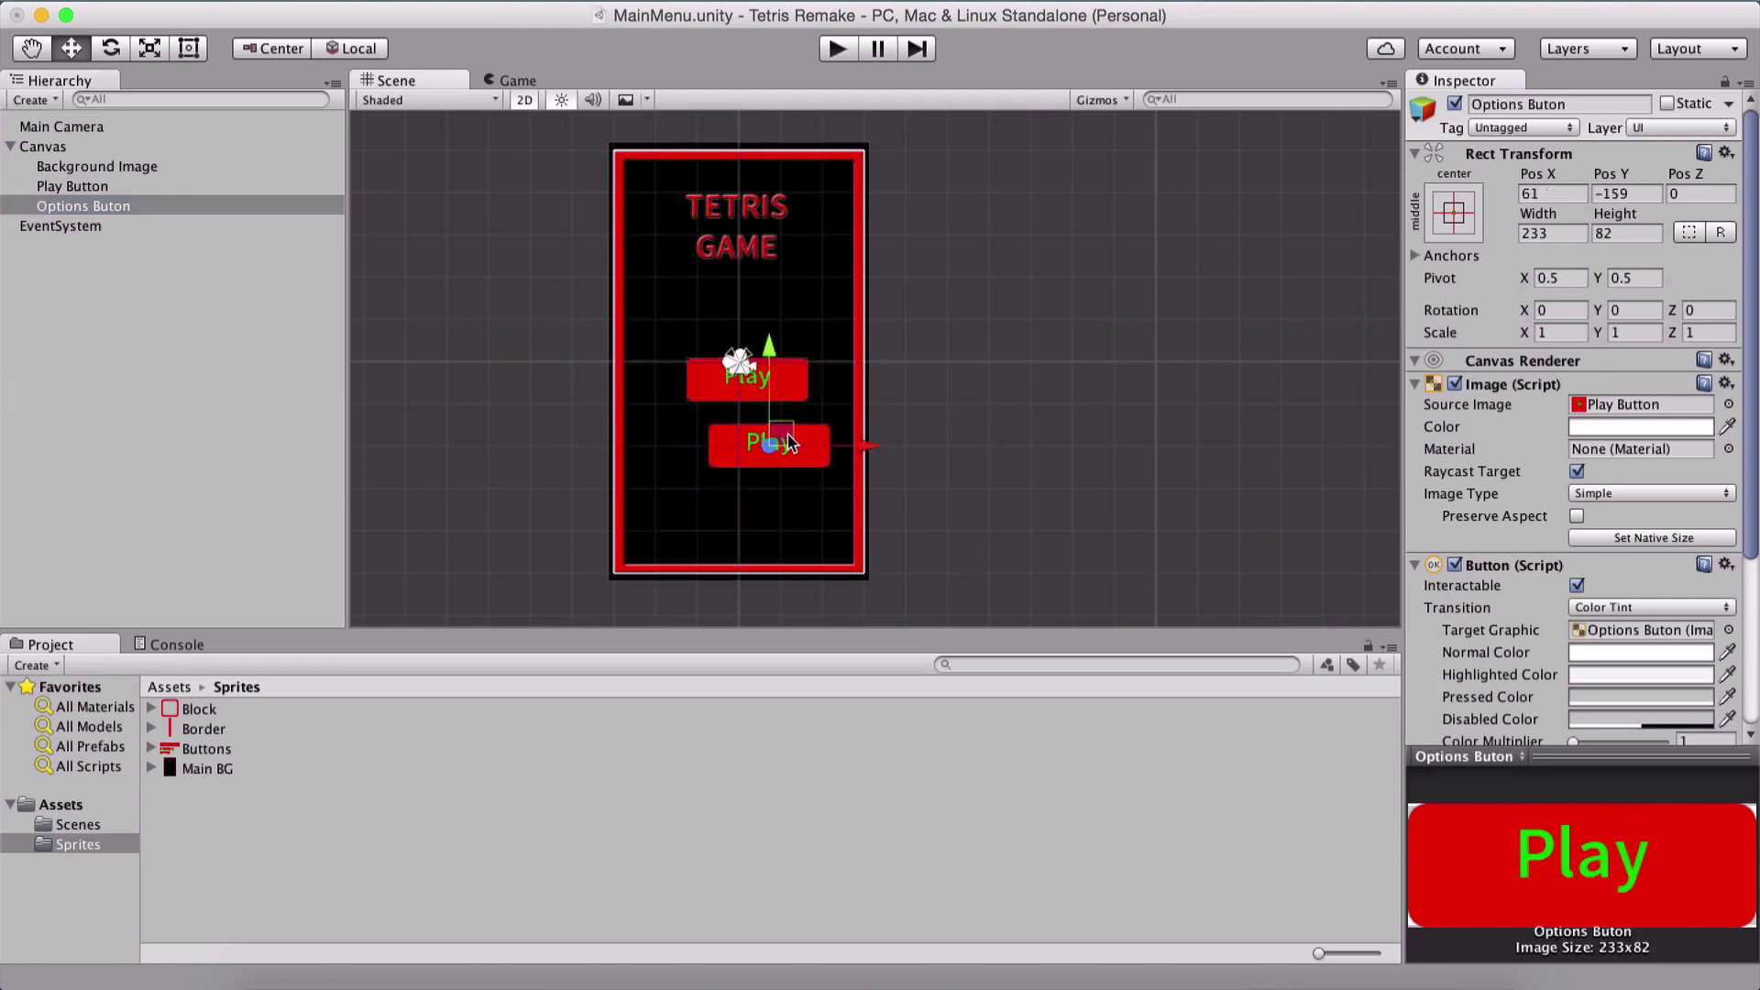
Assign the Buttons_4 sprite to Options Buton and check both buttons in the game view
click(1727, 404)
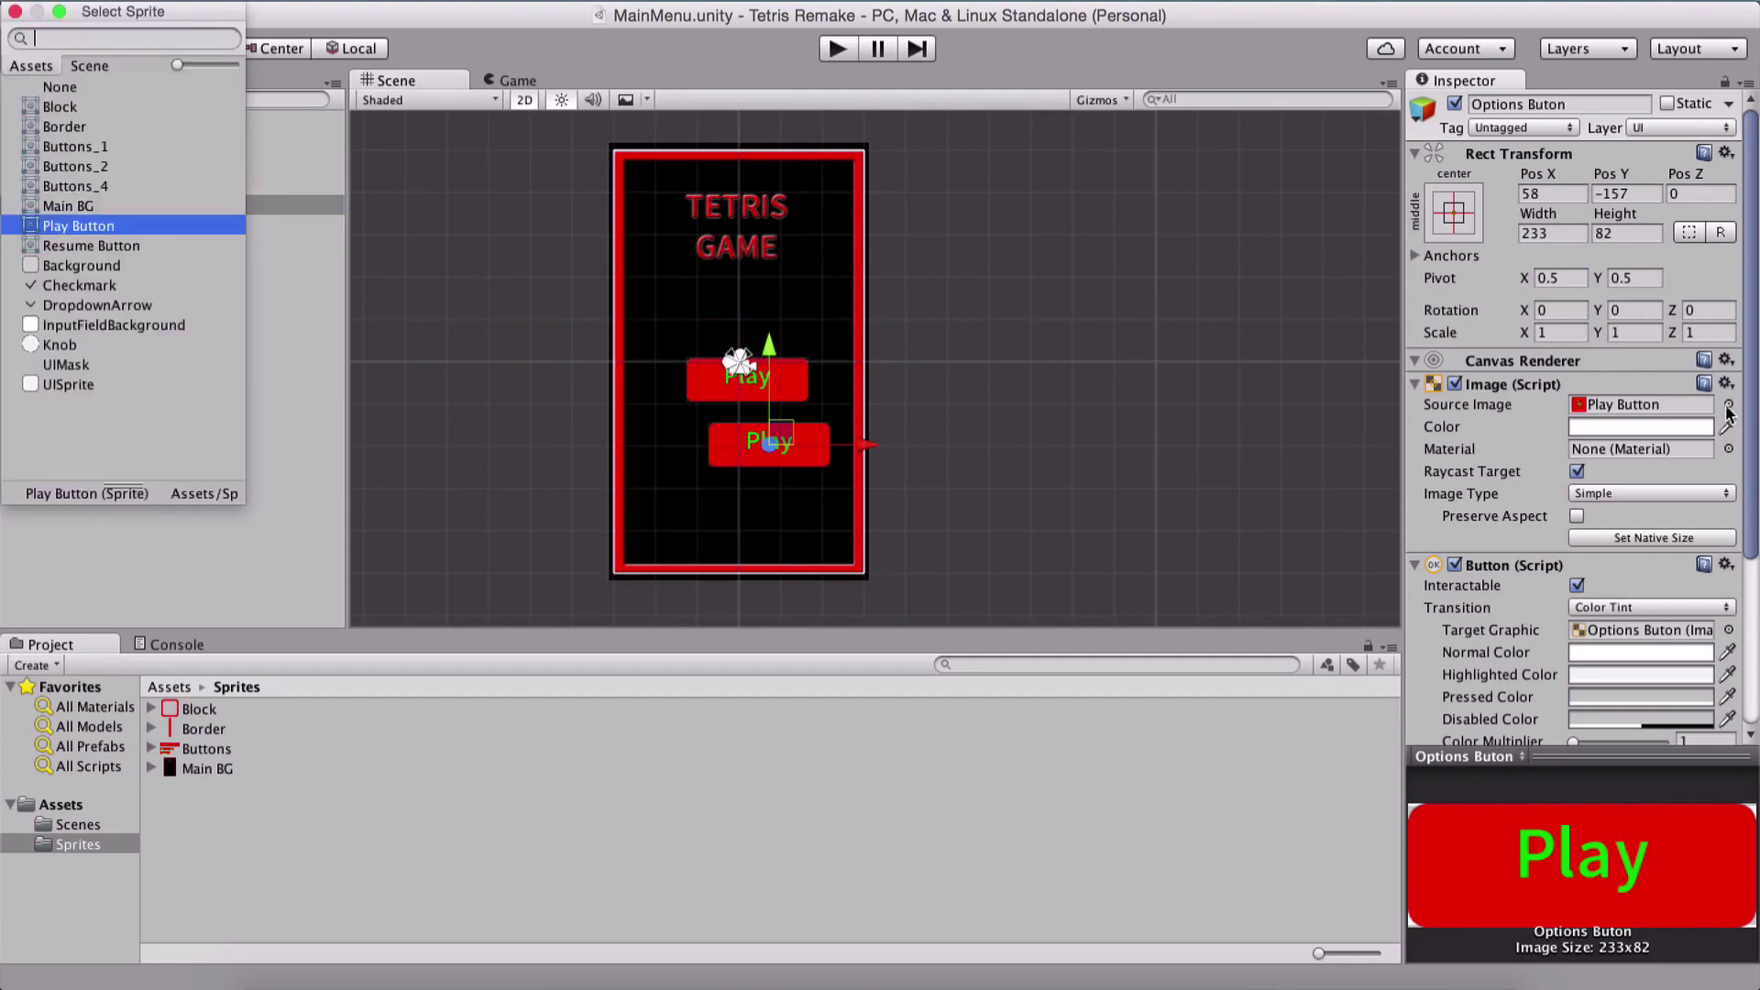
click(89, 186)
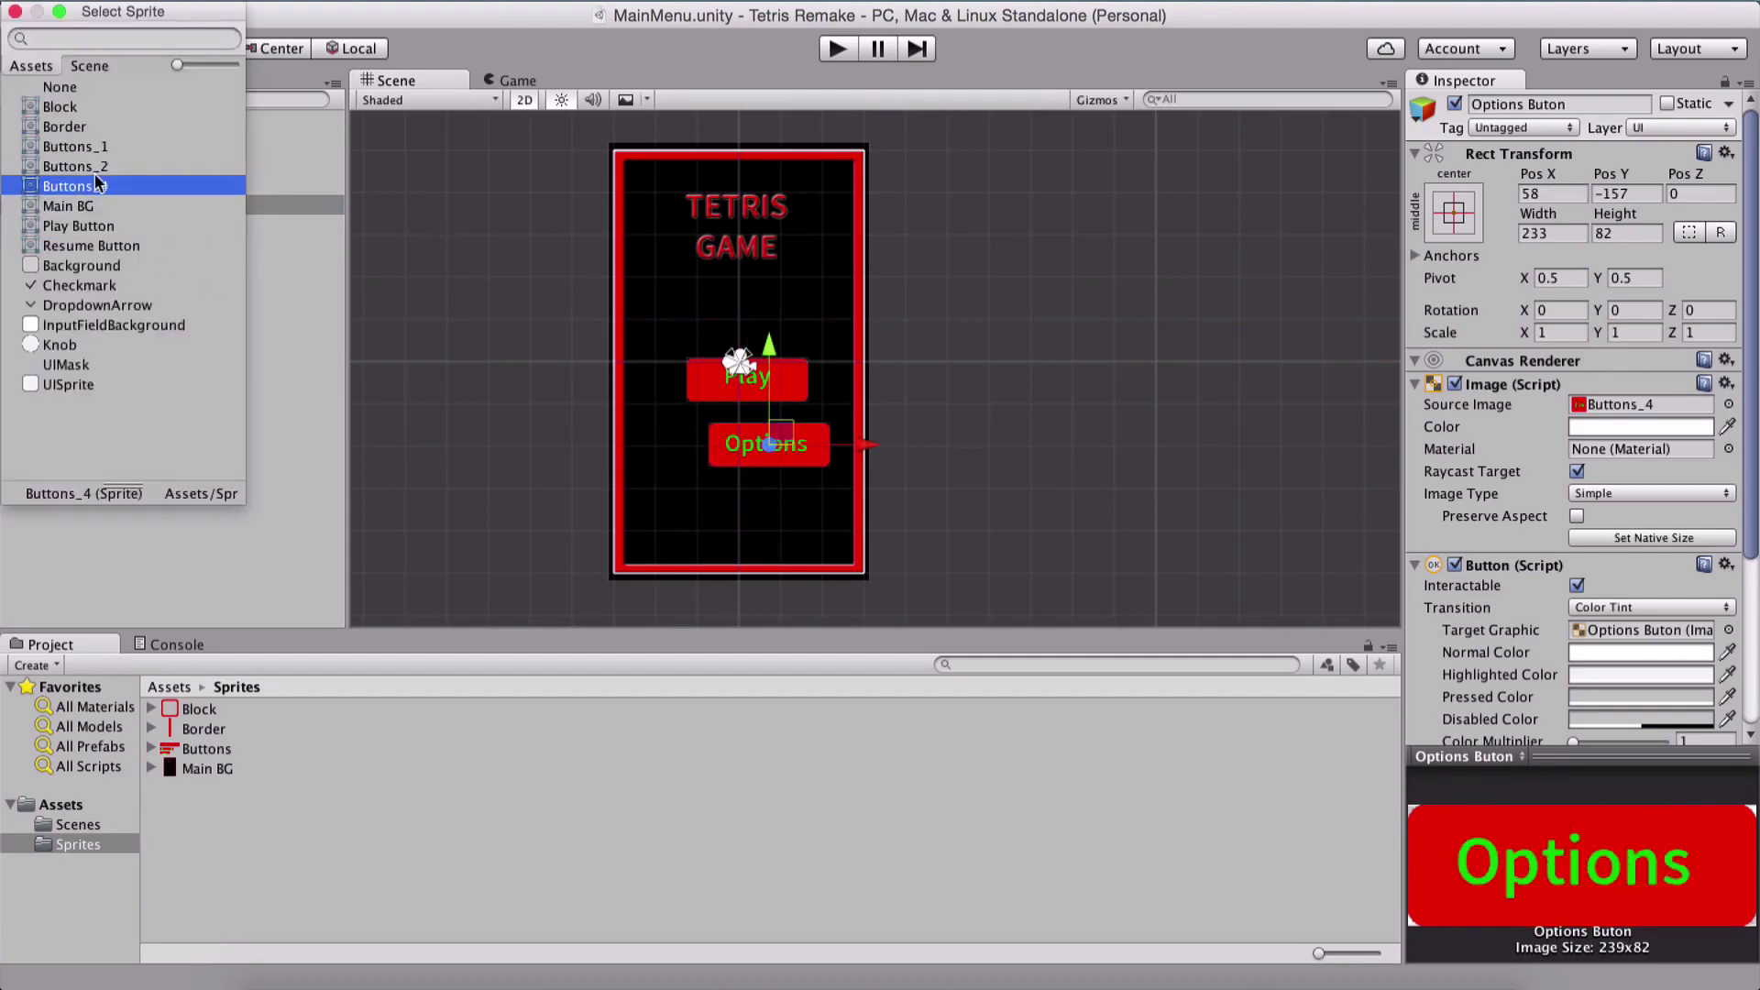
click(254, 339)
click(524, 81)
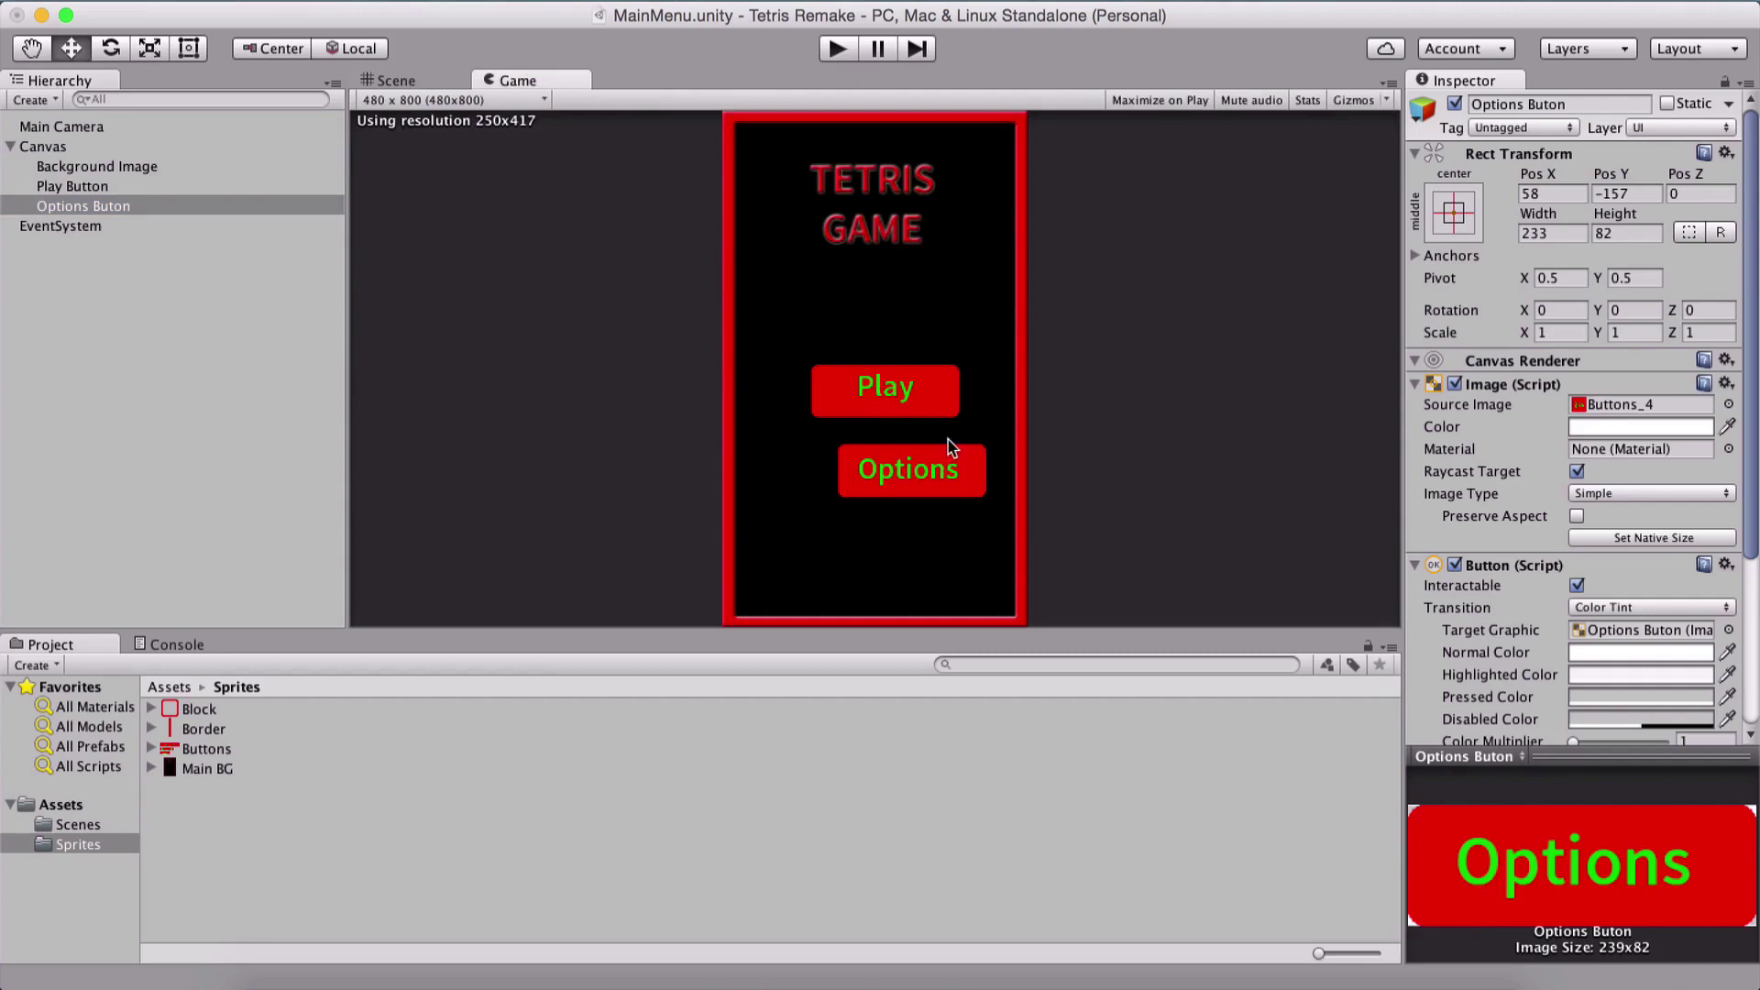
Select Play Button and Options Buton together in the scene and move them slightly up and to the left
click(395, 81)
shift+click(90, 185)
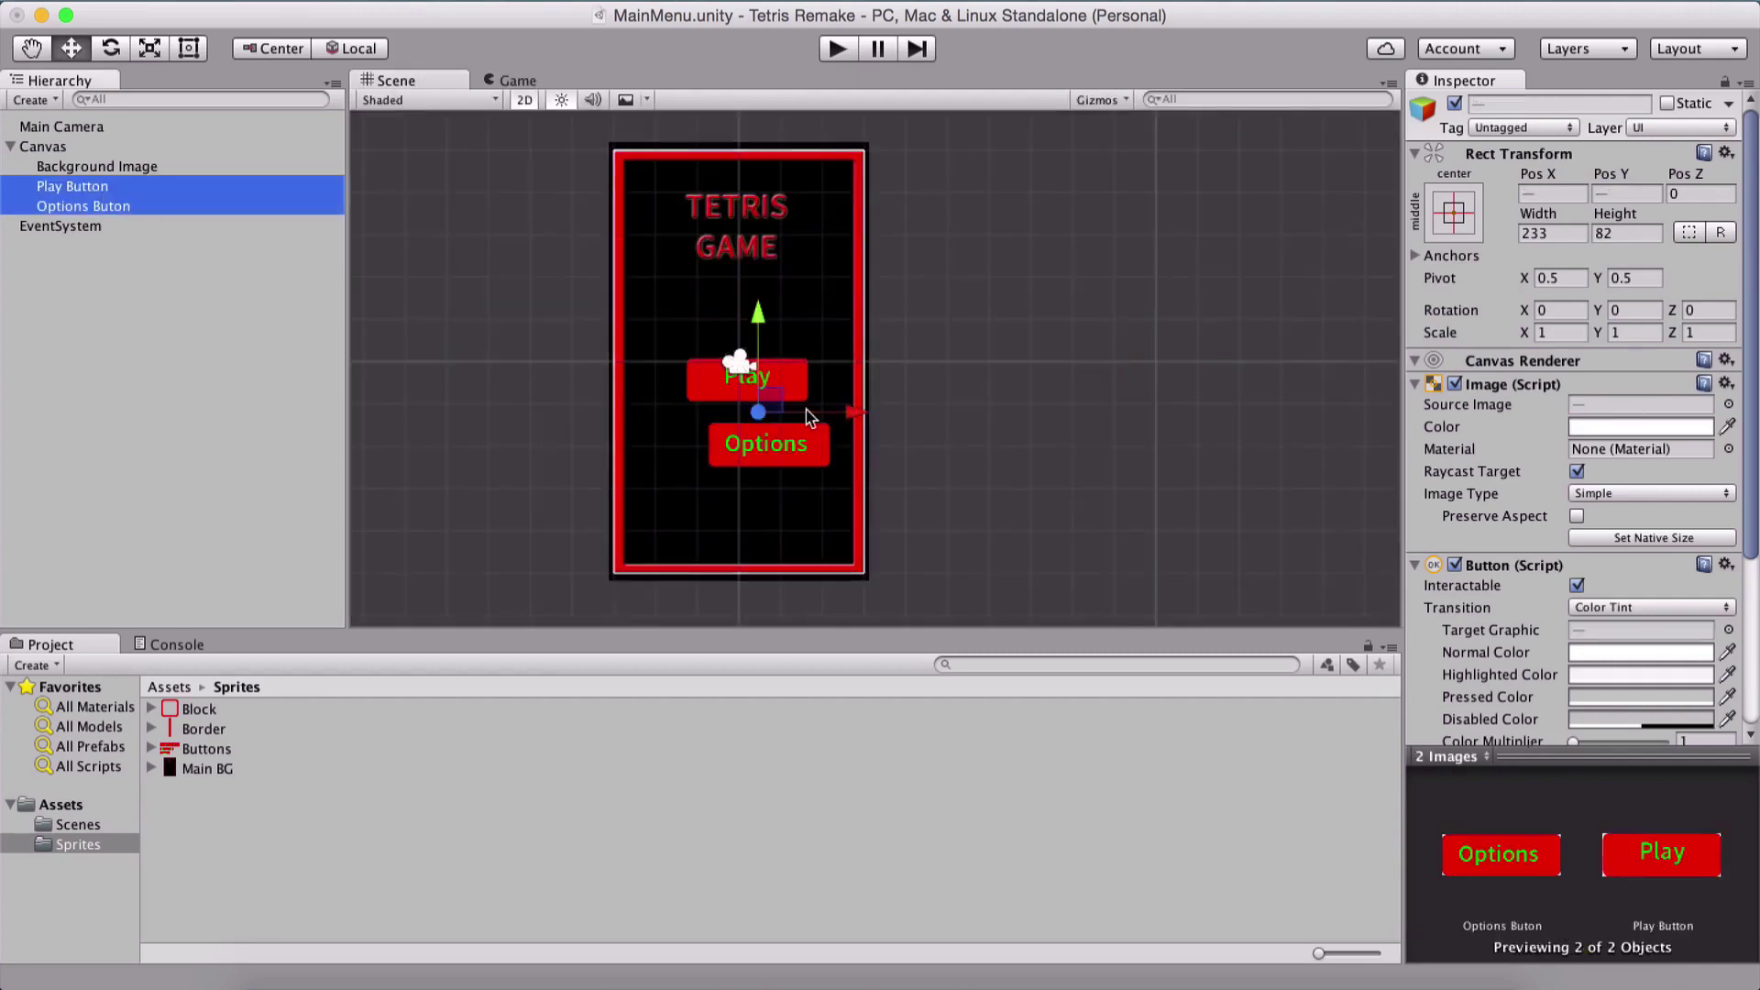
click(764, 390)
drag(763, 389, 753, 350)
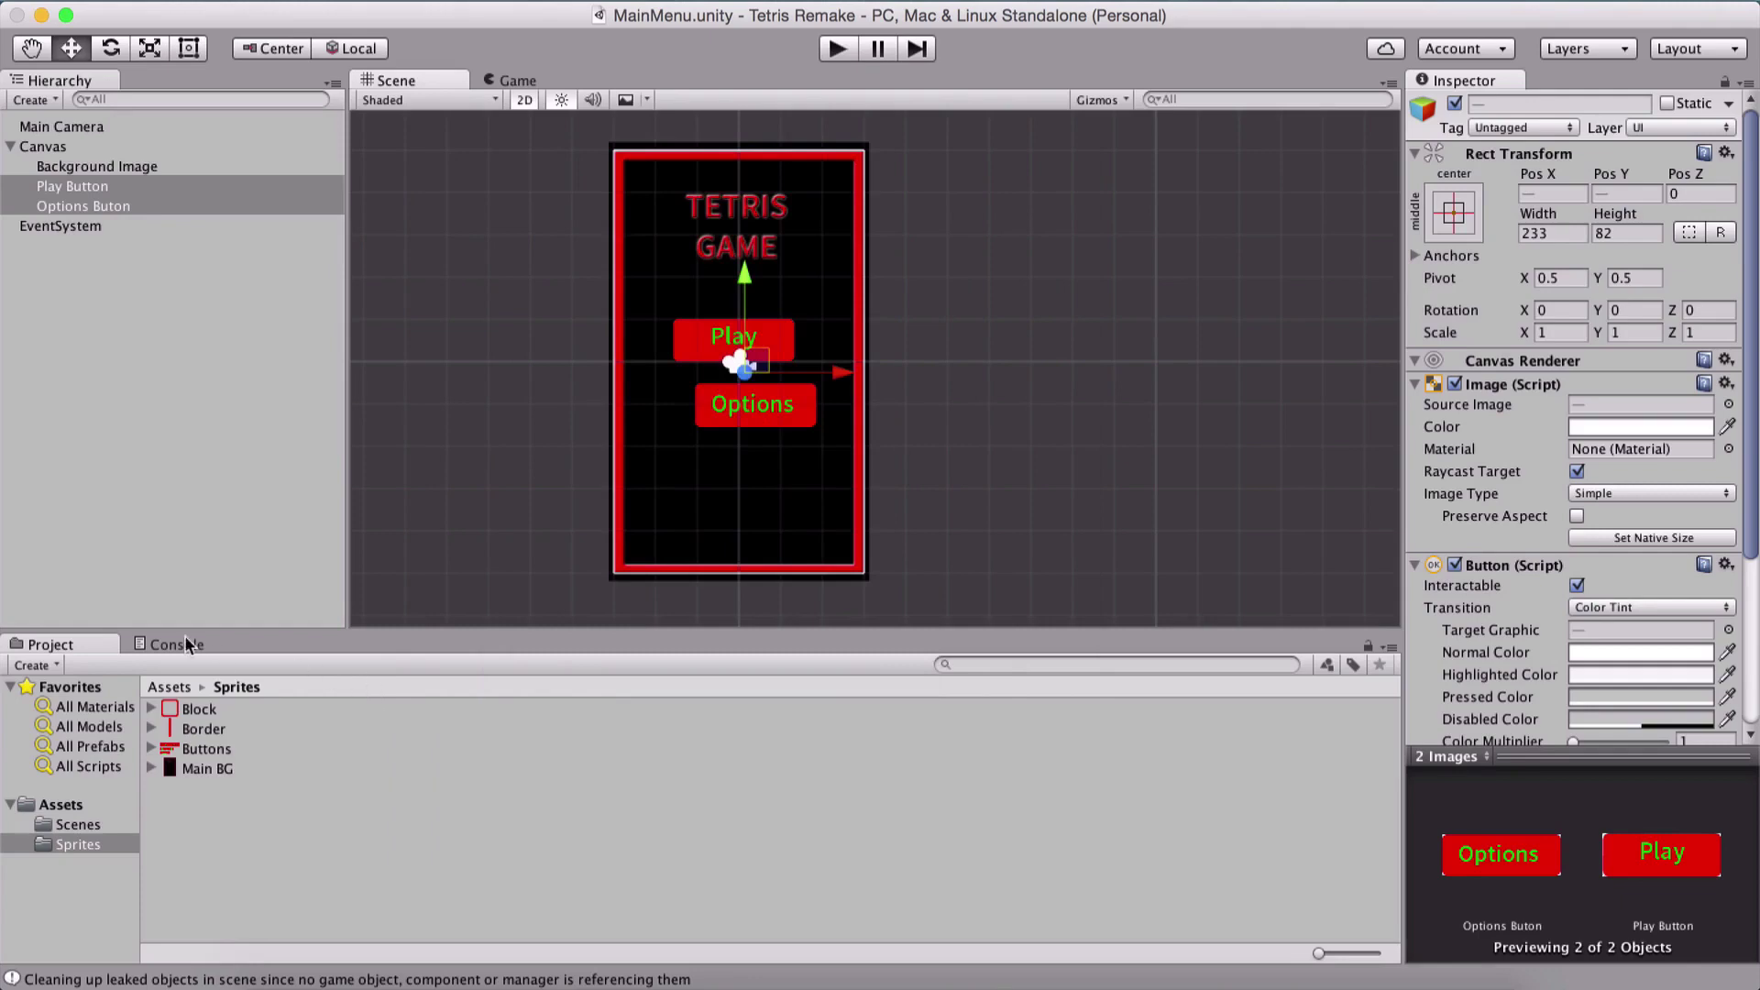
Clear the Console messages and return to the project files
click(184, 644)
click(24, 662)
click(41, 641)
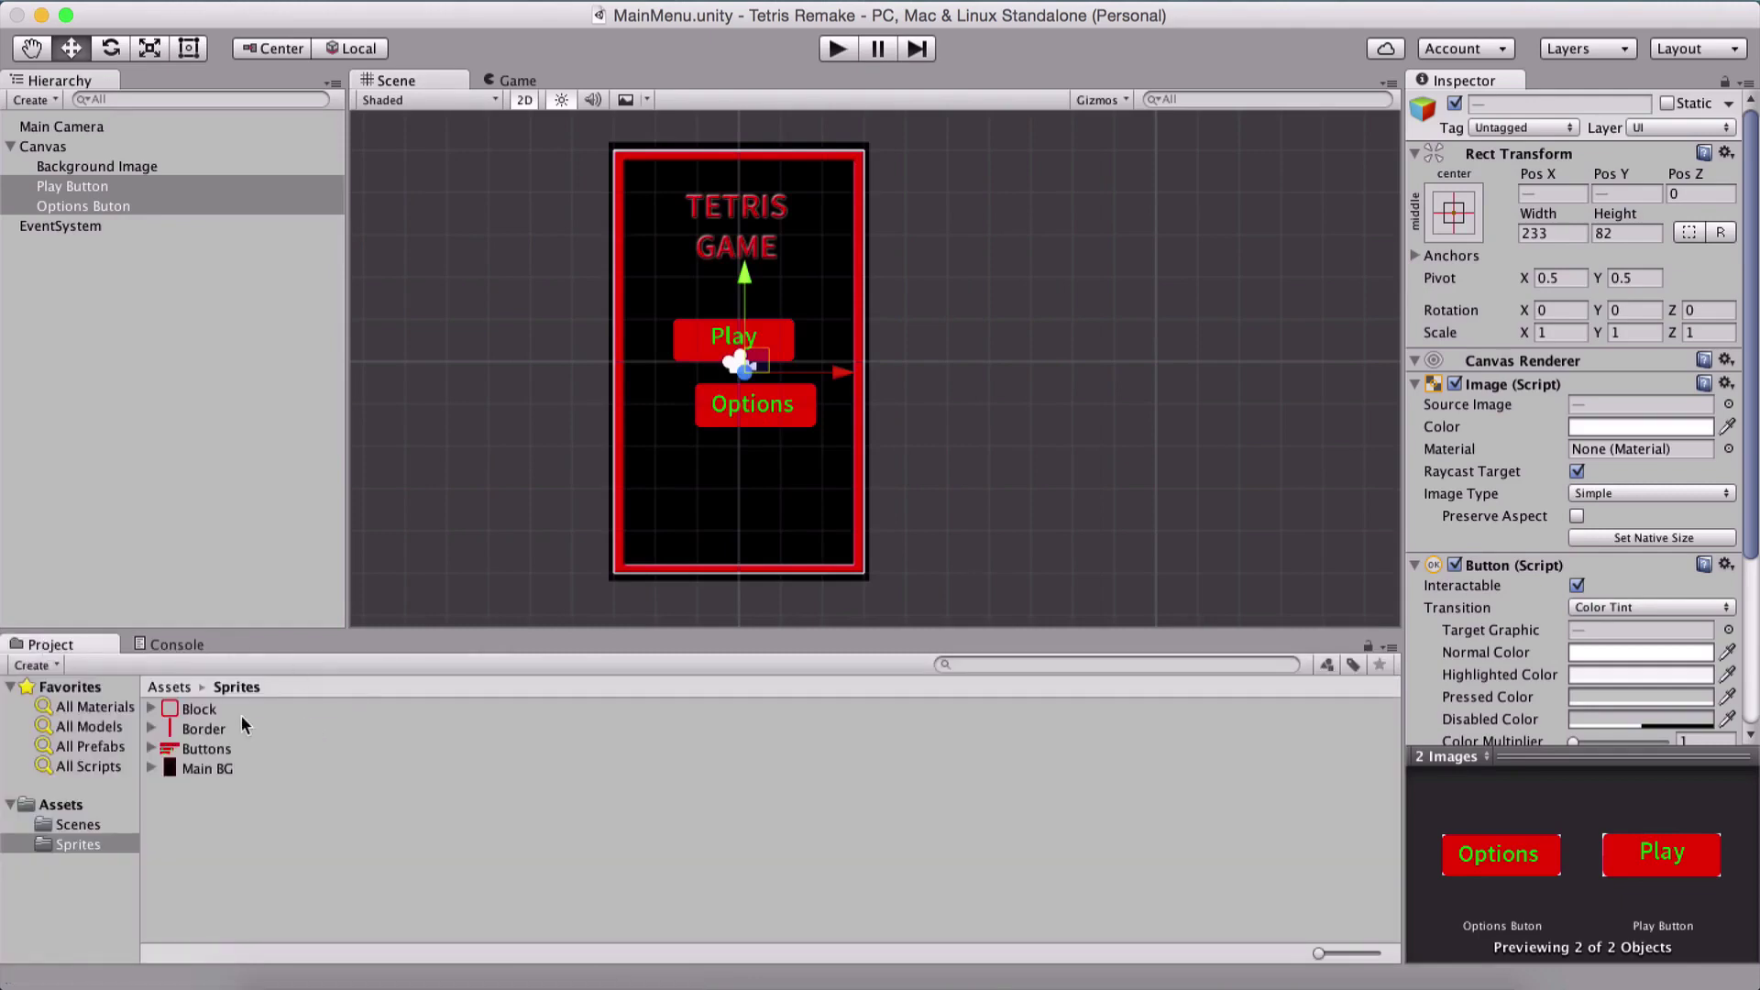
Create a folder named Scripts directly inside the project's Assets folder
click(172, 686)
click(225, 799)
right_click(225, 799)
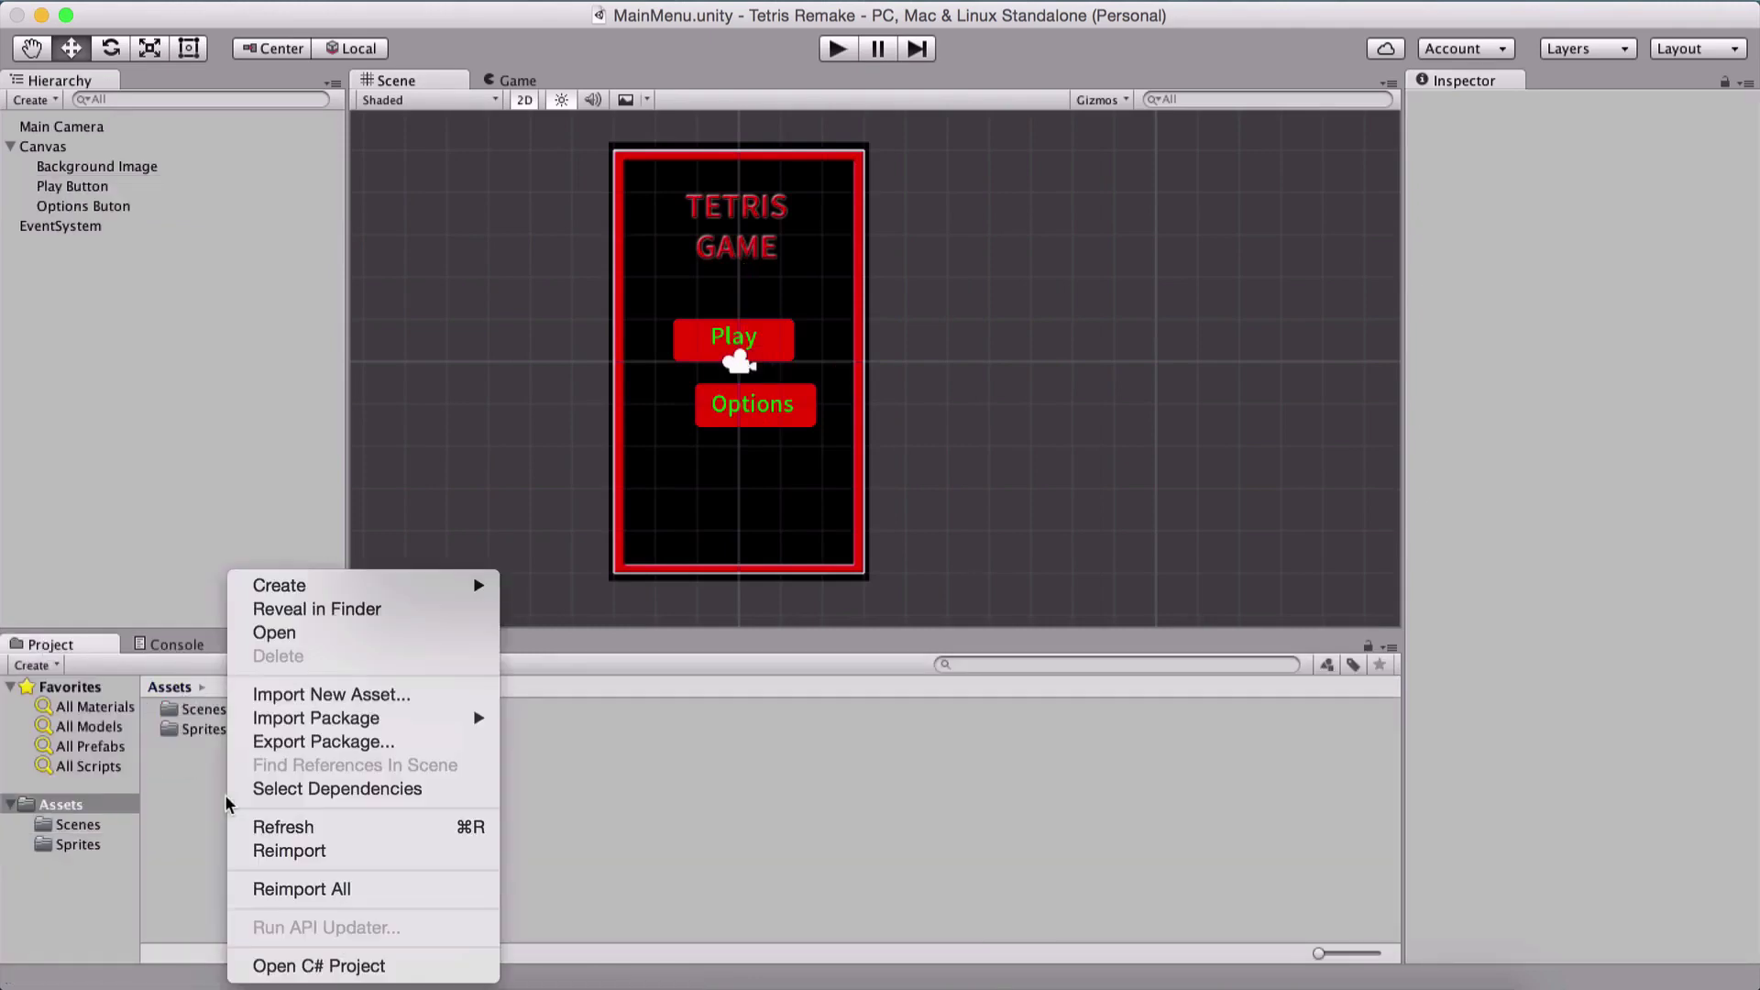
mouse_move(284, 587)
click(546, 398)
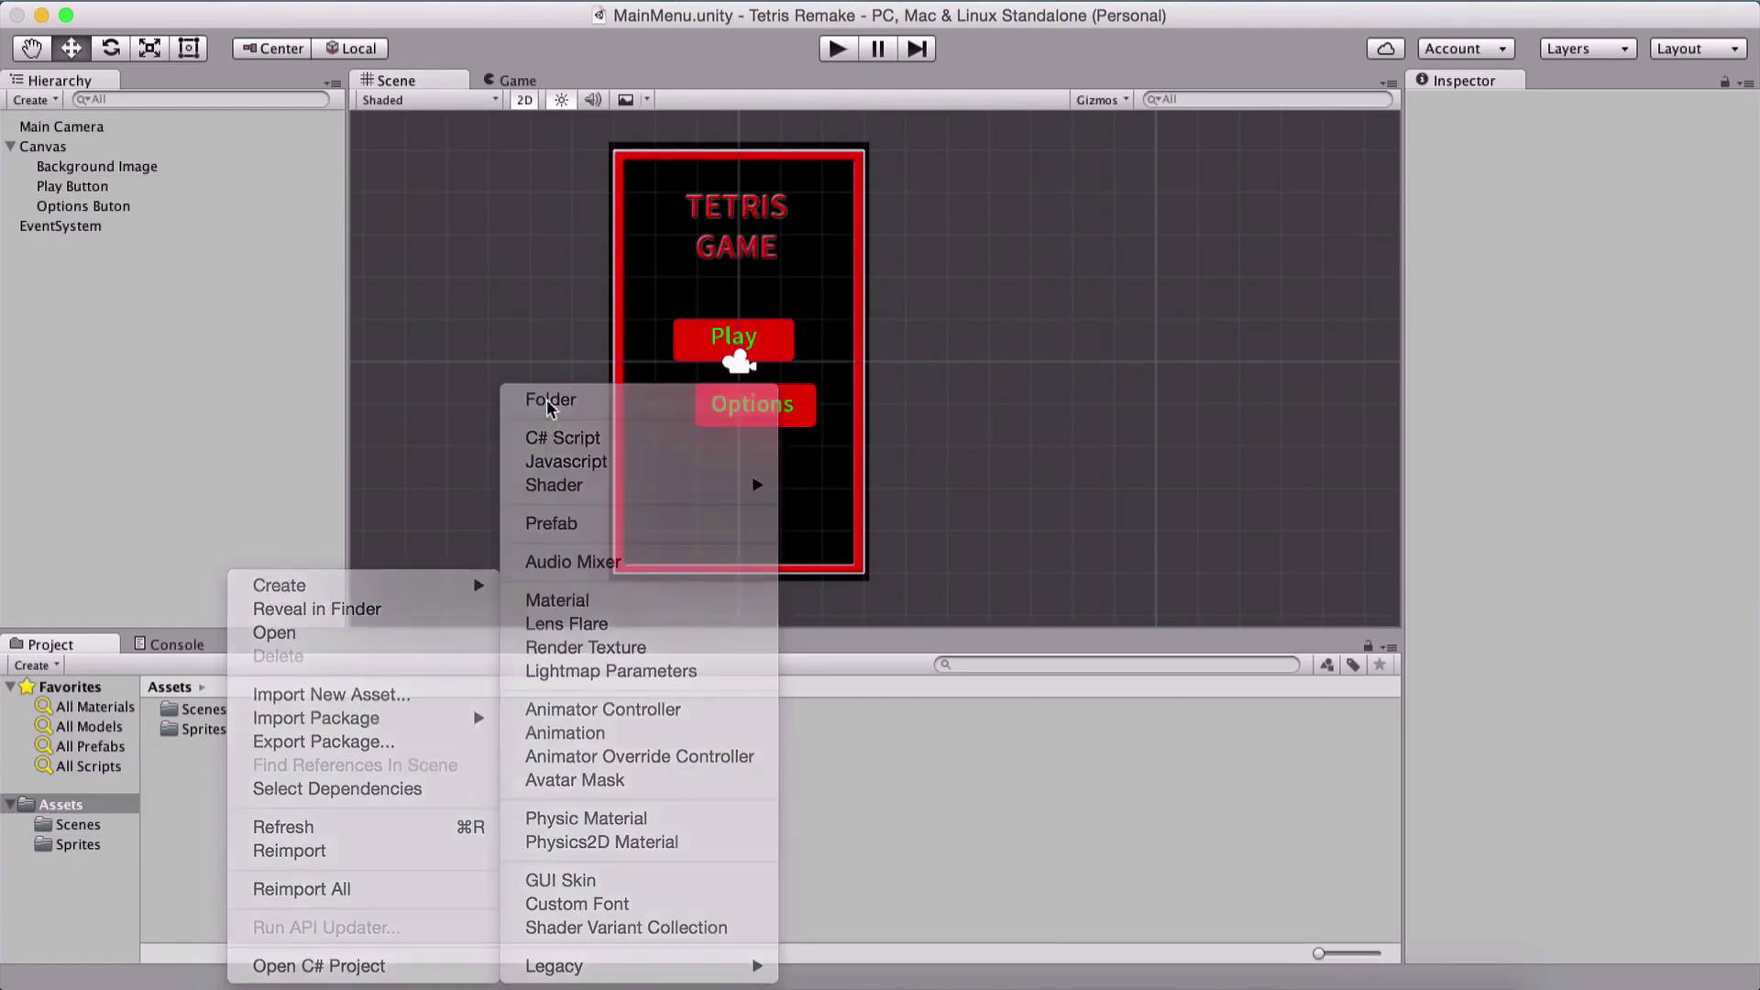
text(Sc)
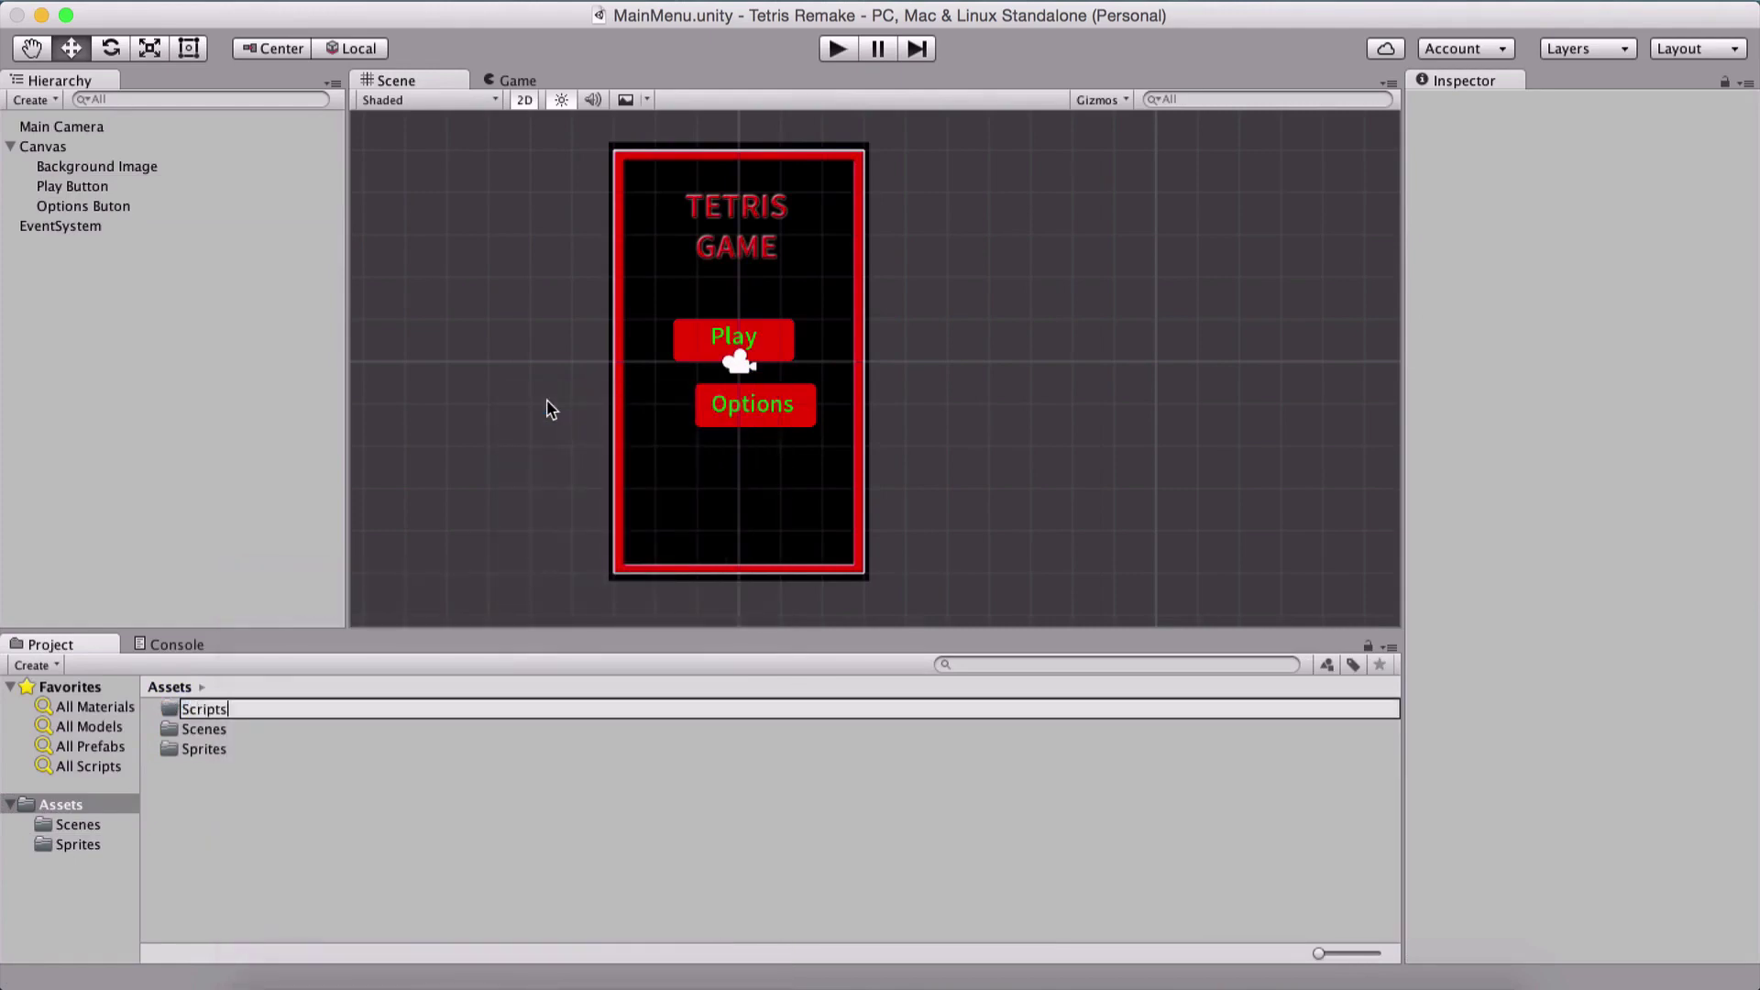
text(ripts)
key(Return)
Open the Scripts folder and create a subfolder named Menu Controllers in it
double_click(209, 729)
right_click(211, 747)
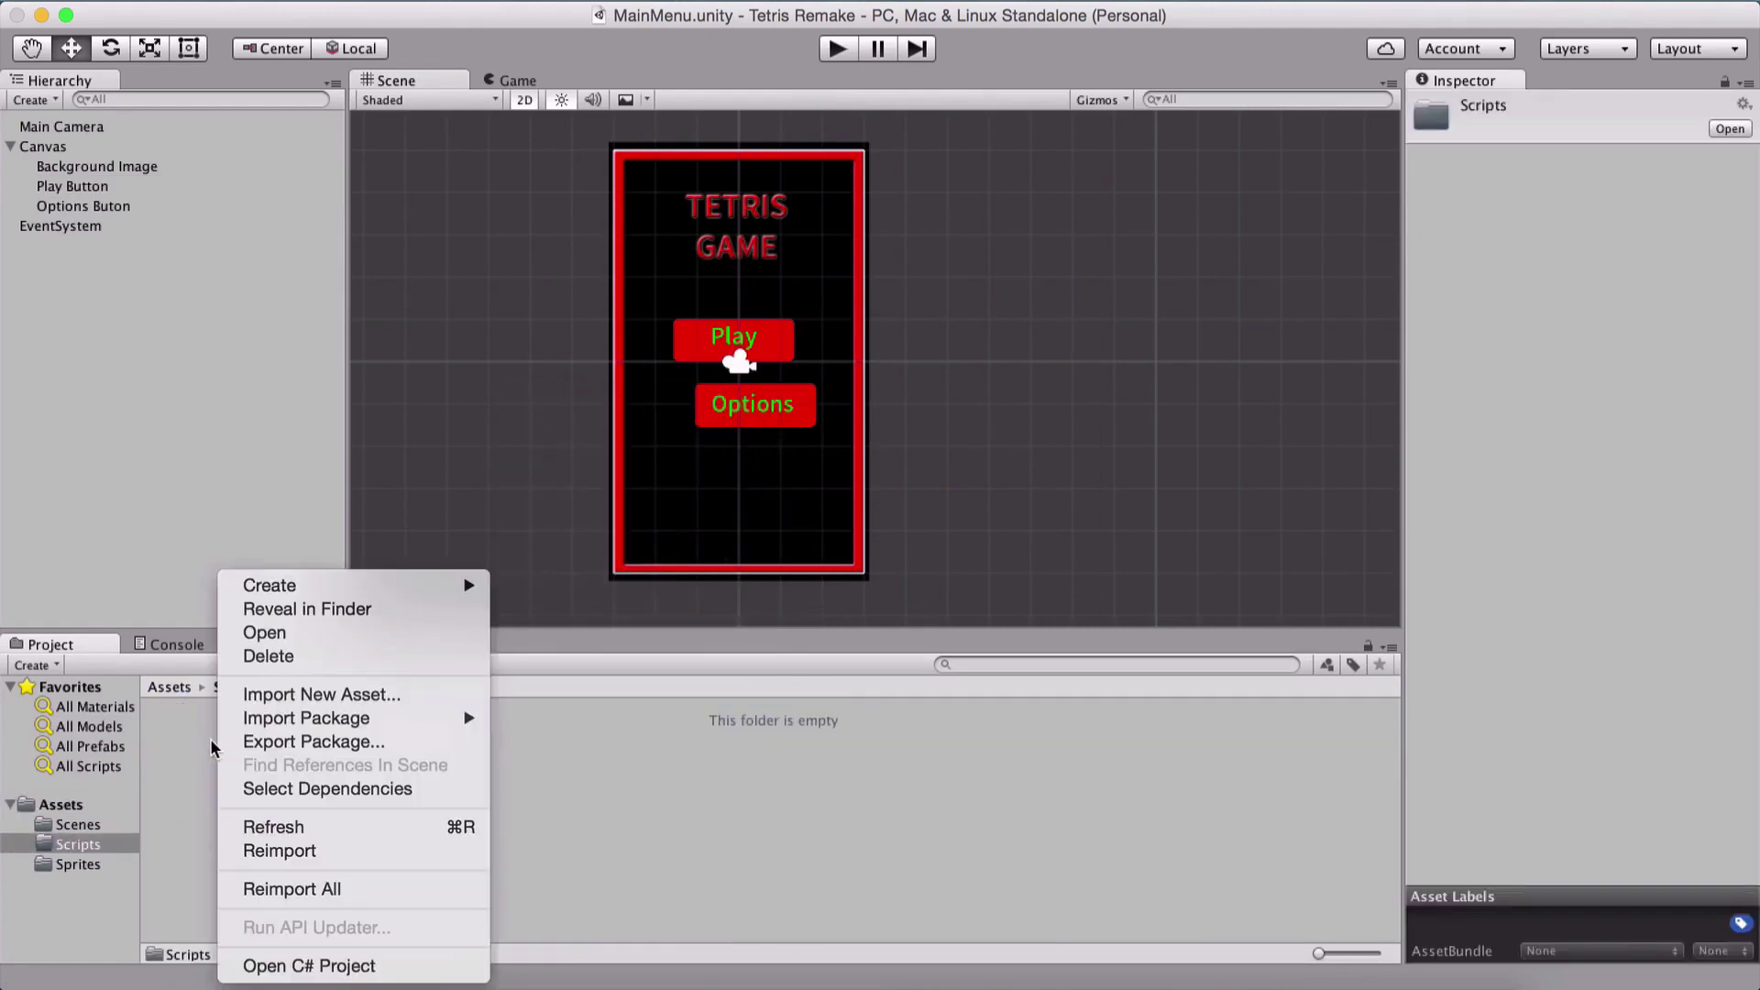
mouse_move(282, 585)
click(565, 405)
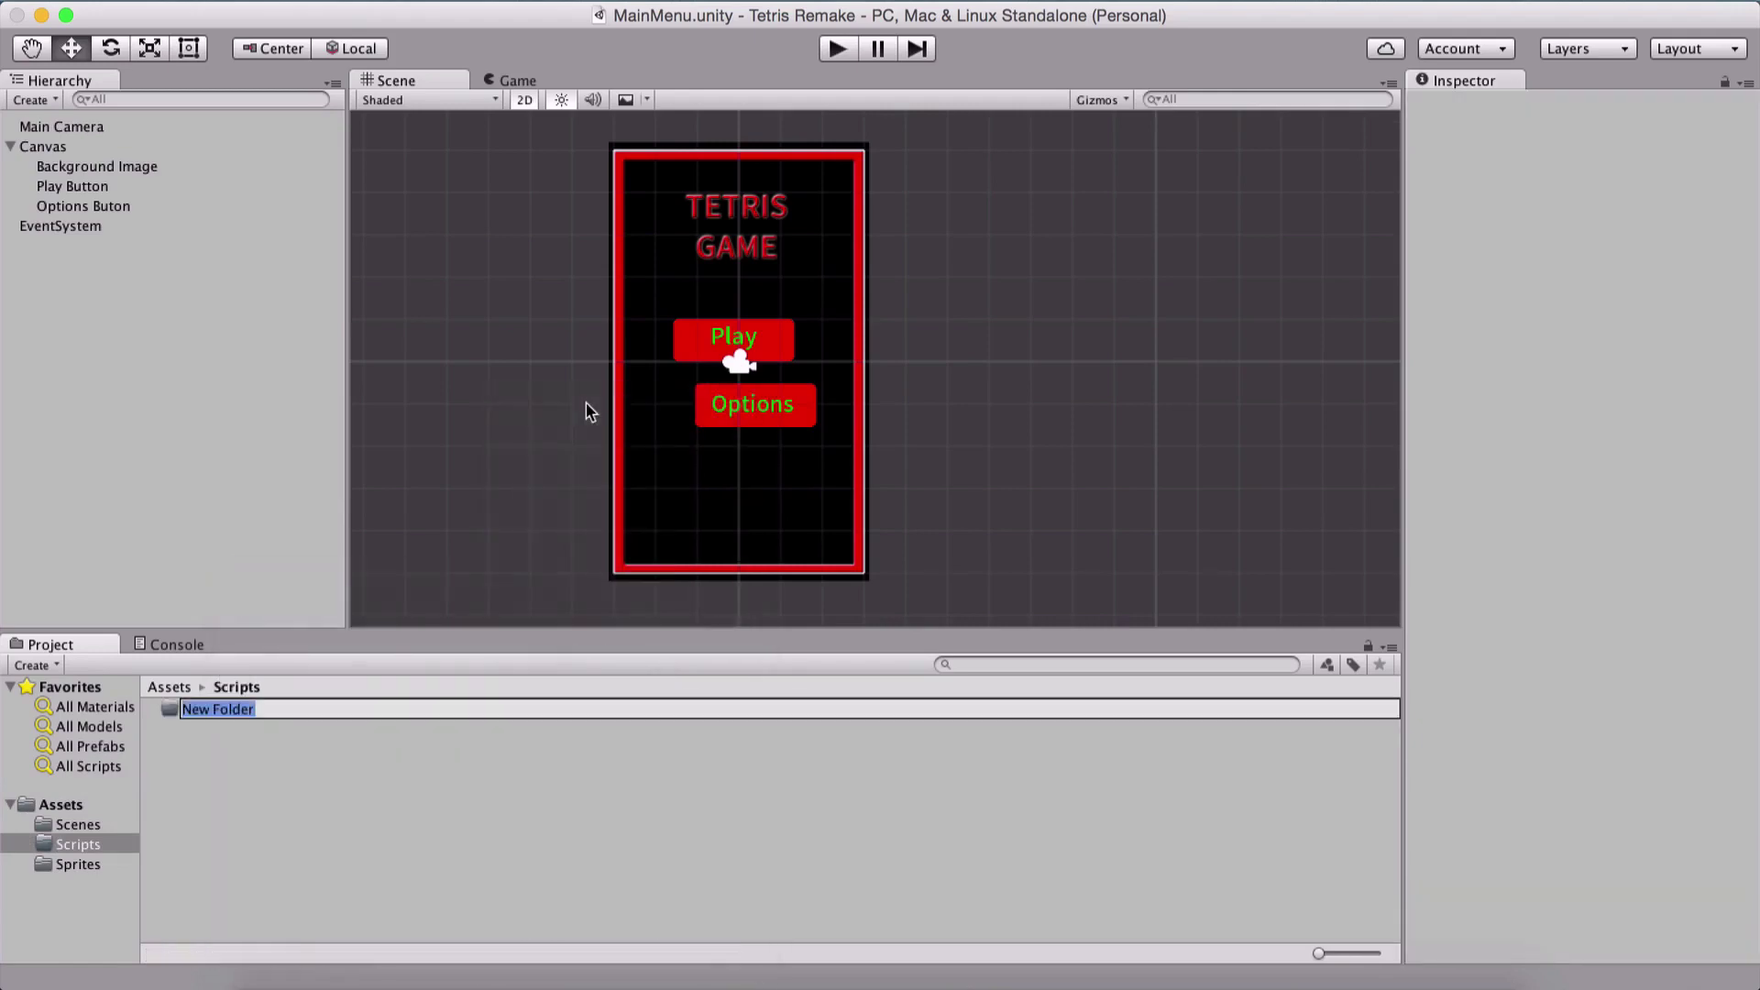
text(Menu)
key(Return)
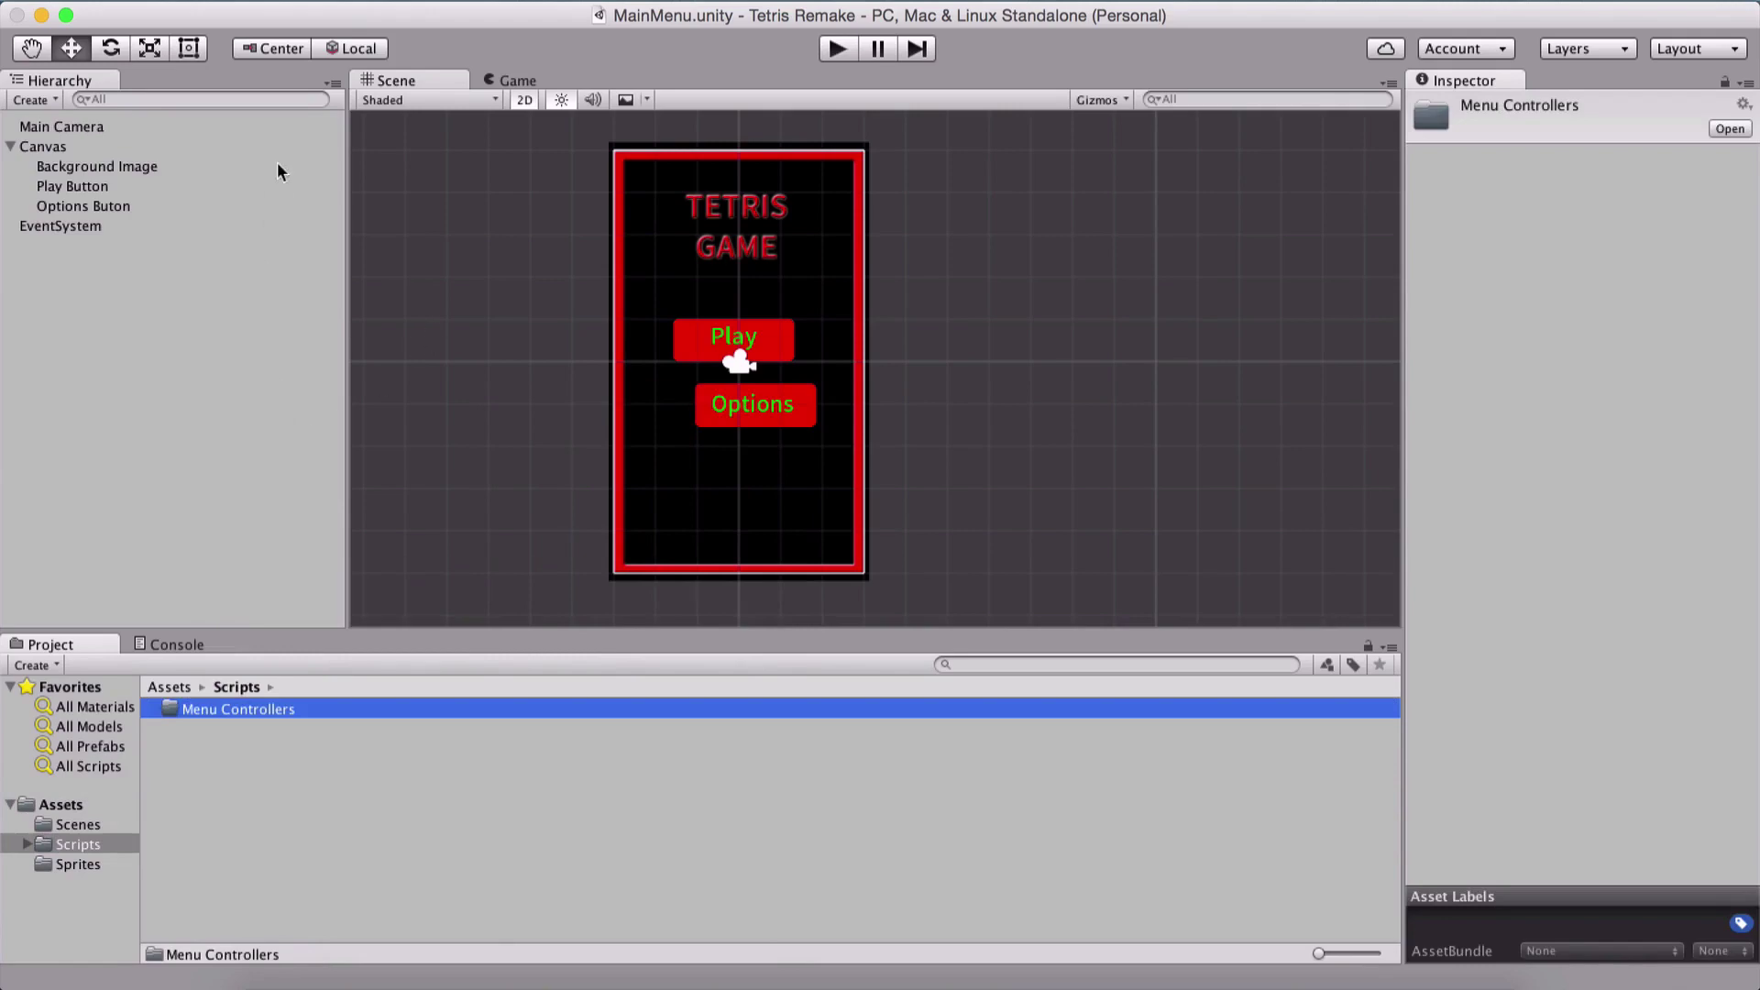
Create an empty game object in the scene and name it Main Menu Controller
click(321, 0)
click(367, 12)
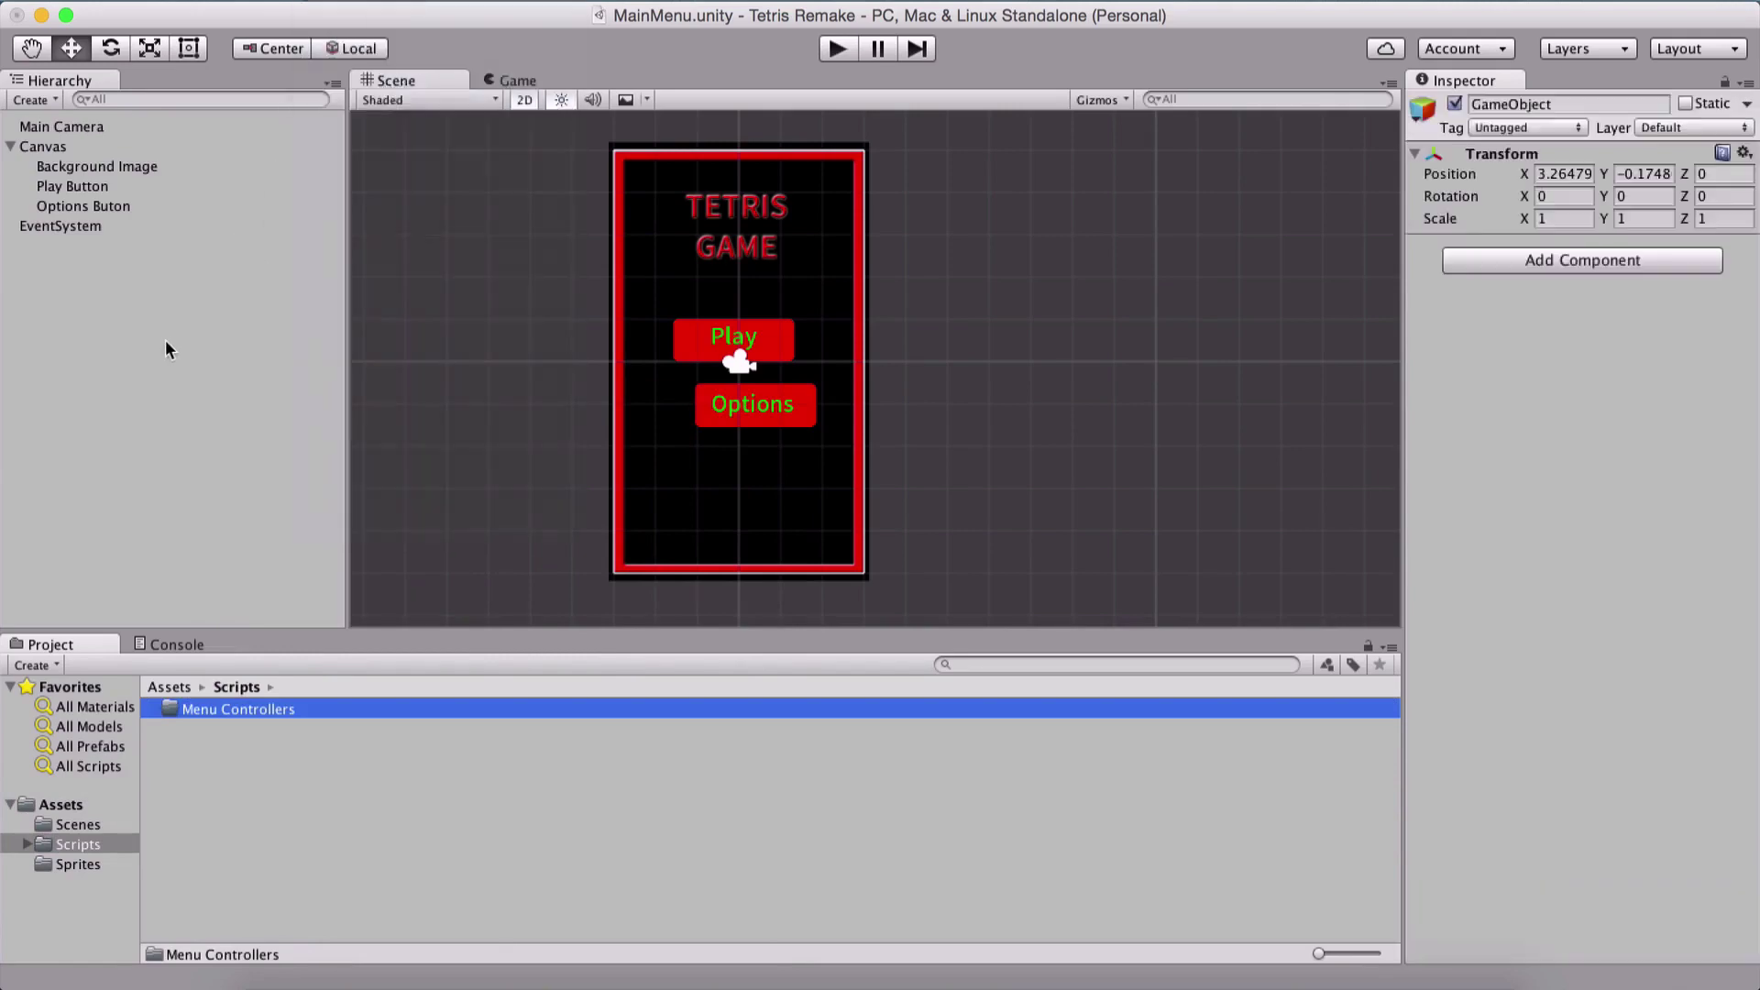
key(Return)
text(Main M)
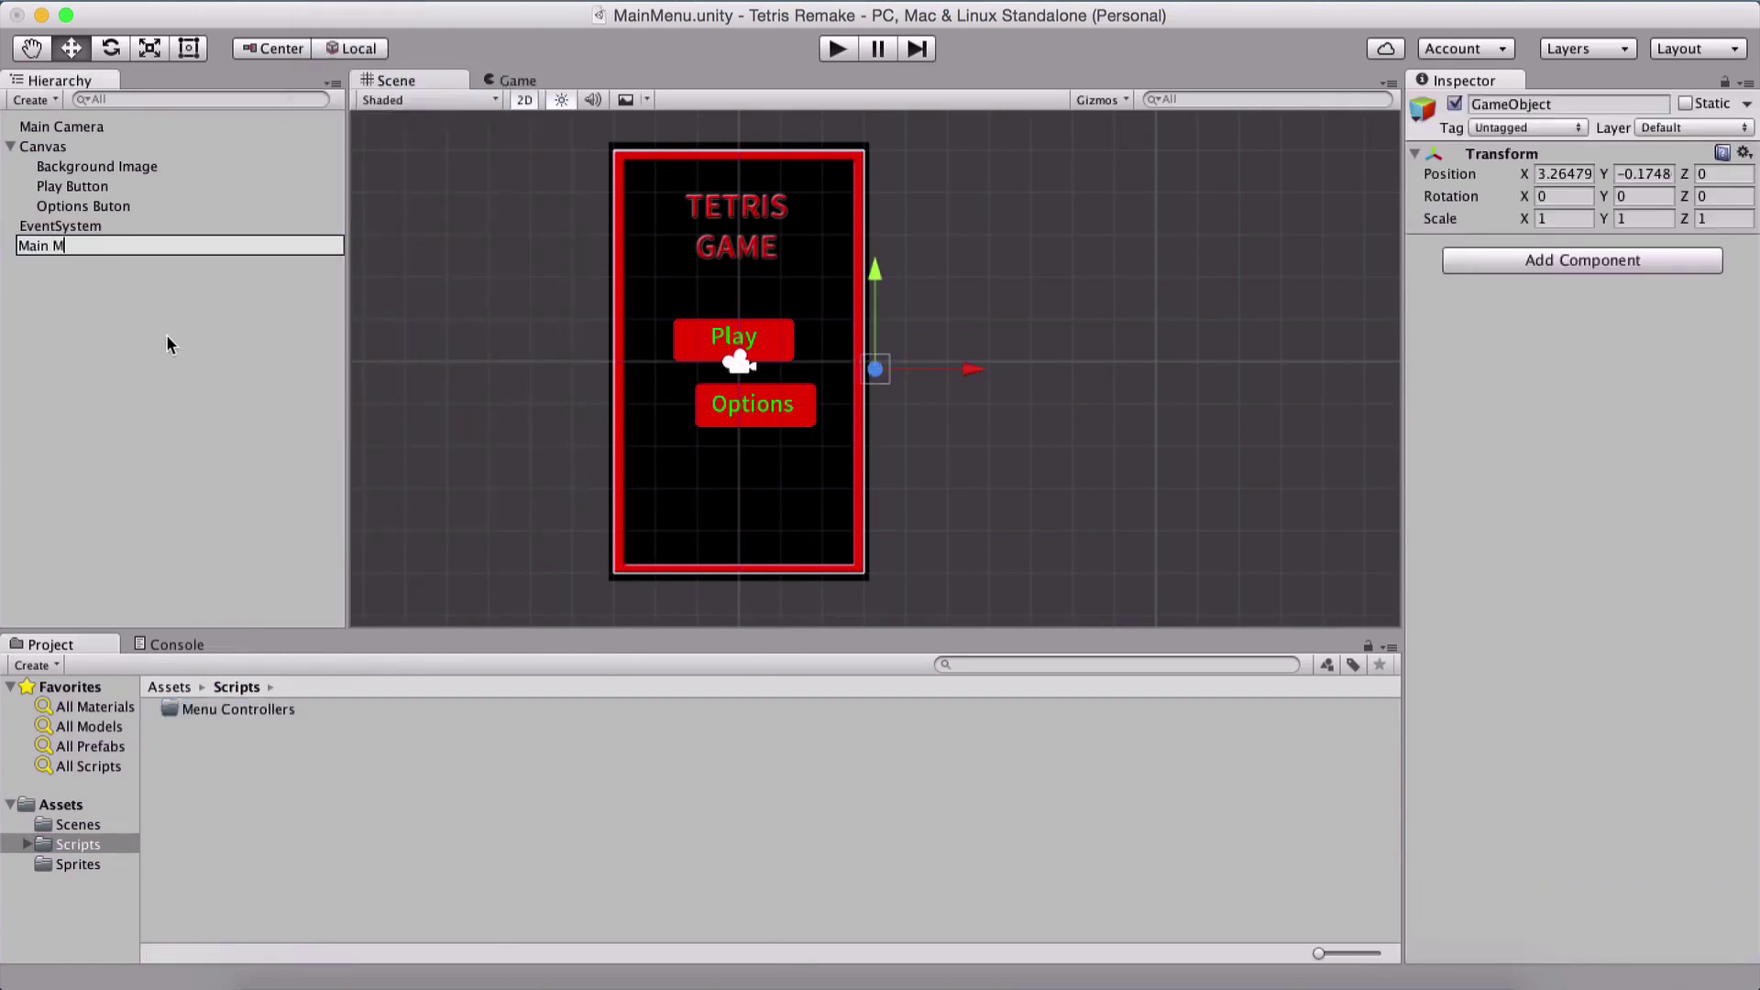
text(enu Controller)
key(Return)
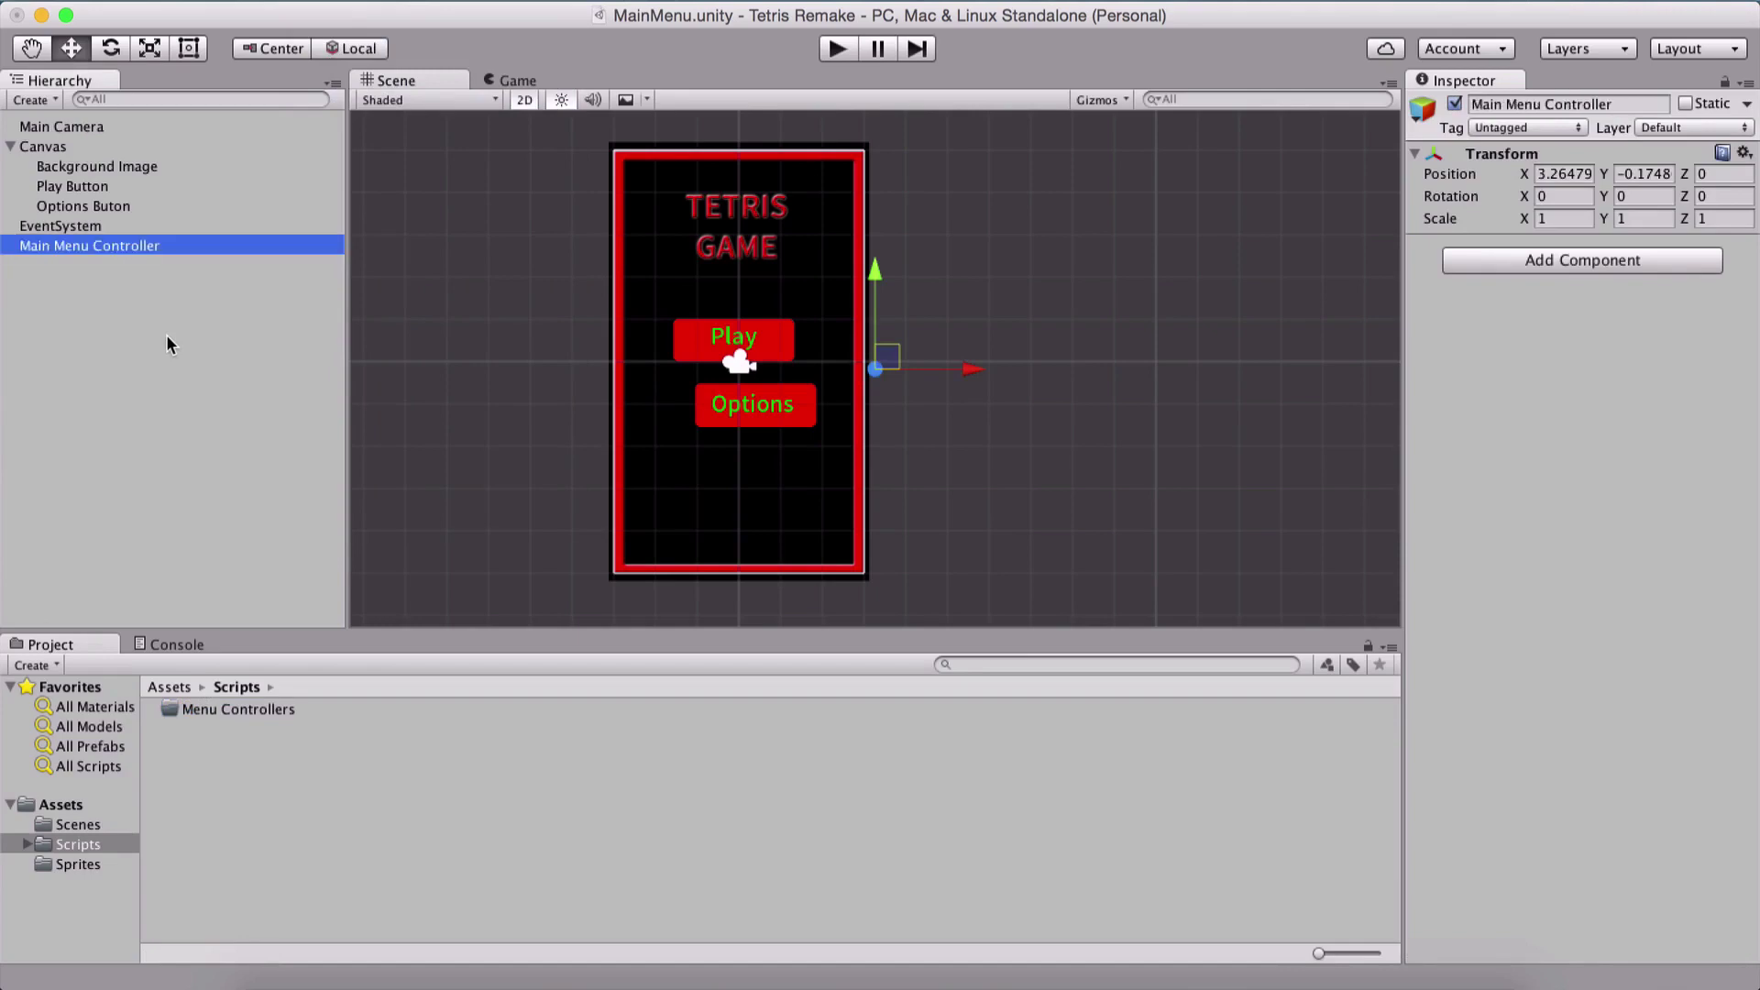
Set the X and Y position of the Main Menu Controller object to 0
click(1577, 177)
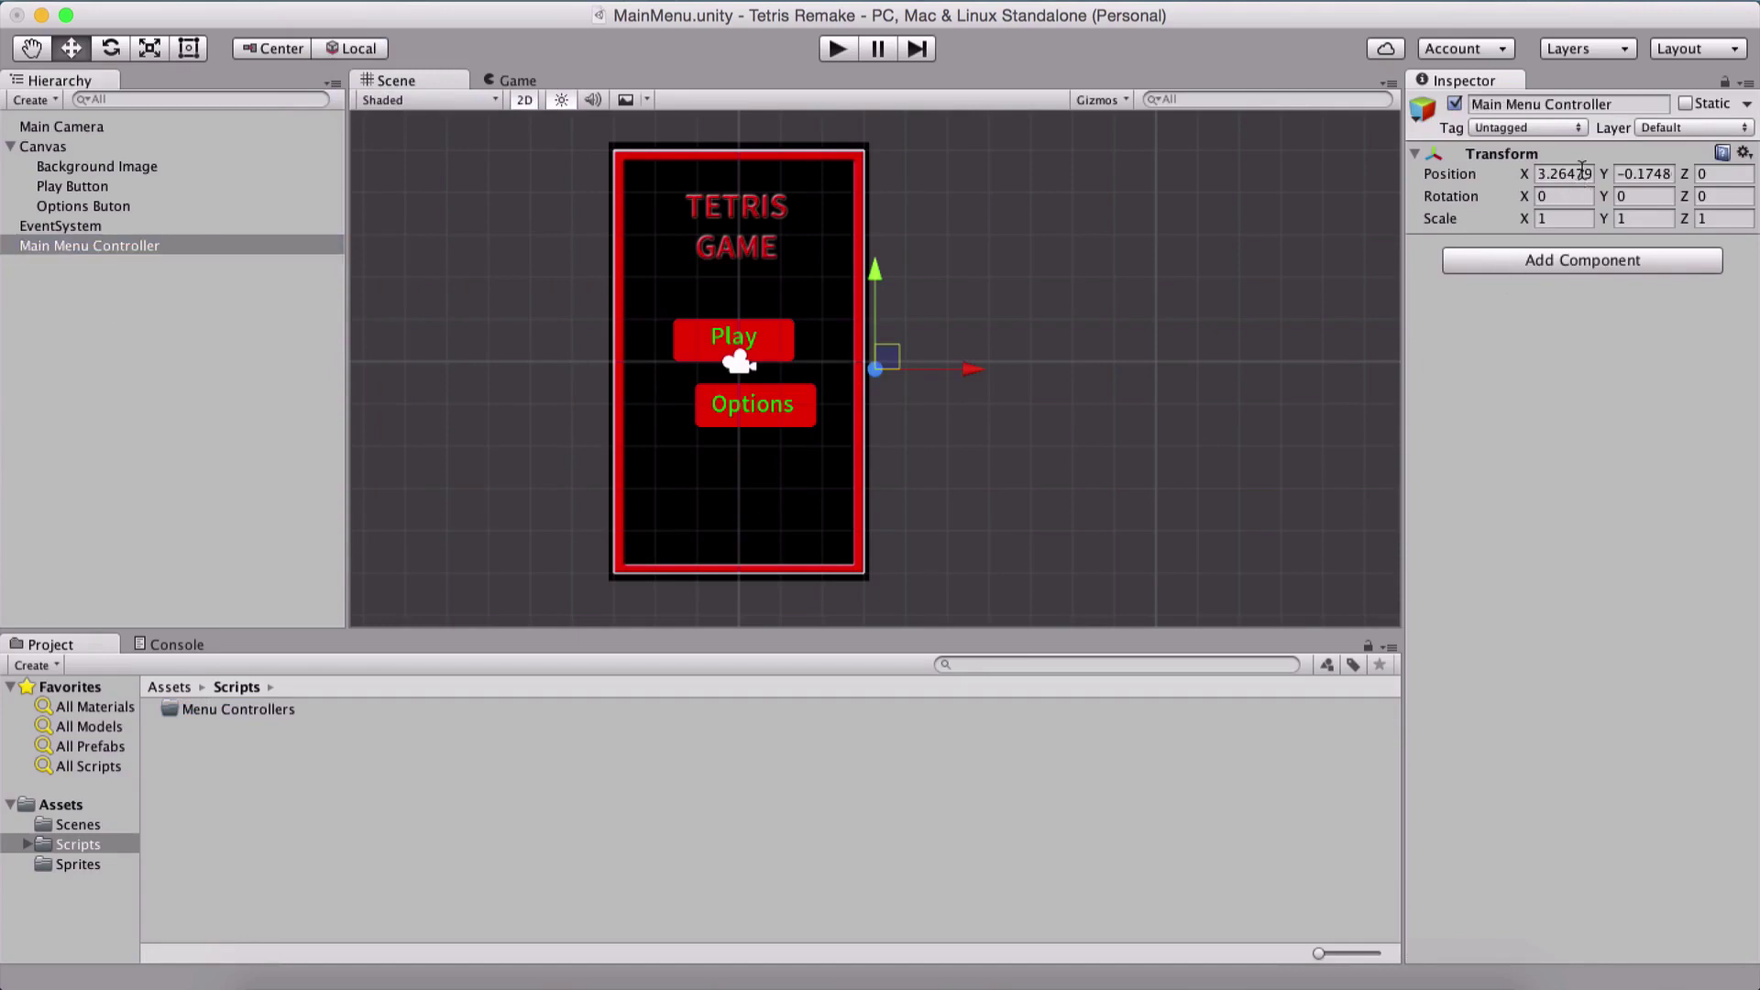
click(1582, 173)
text(0)
key(Tab)
text(0)
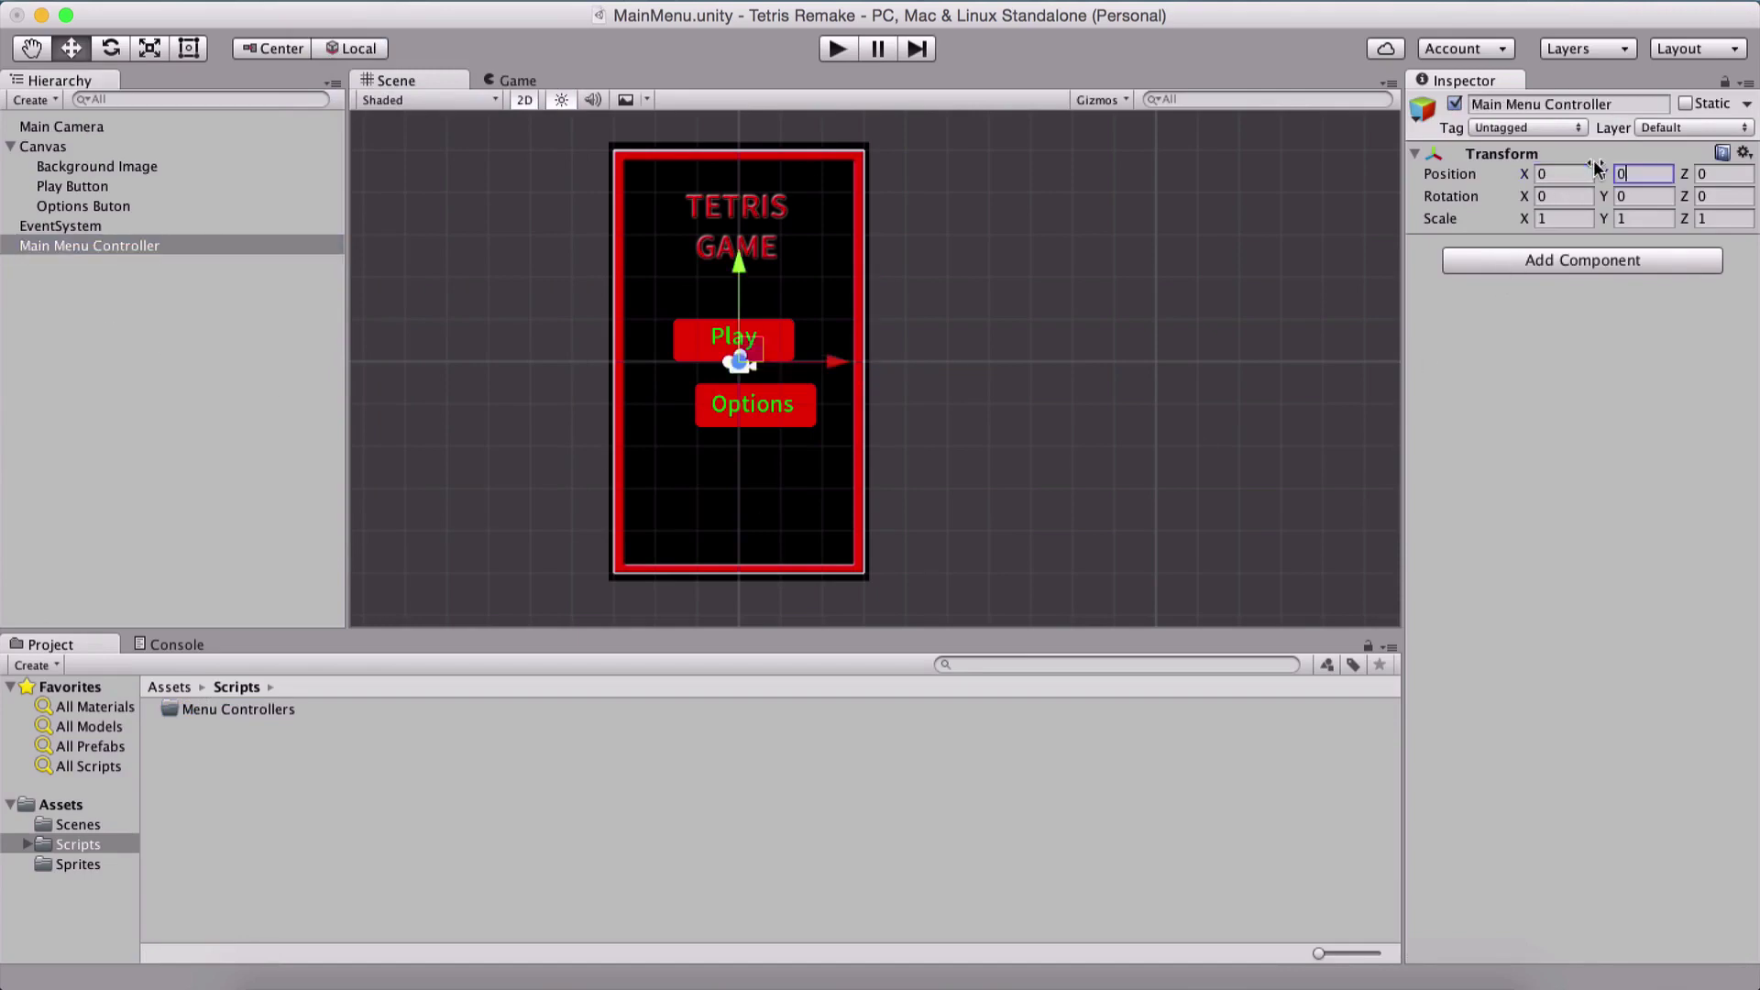
Create a C# script named MainMenuController in the Menu Controllers folder and attach it to the Main Menu Controller object
double_click(279, 711)
right_click(229, 726)
mouse_move(266, 587)
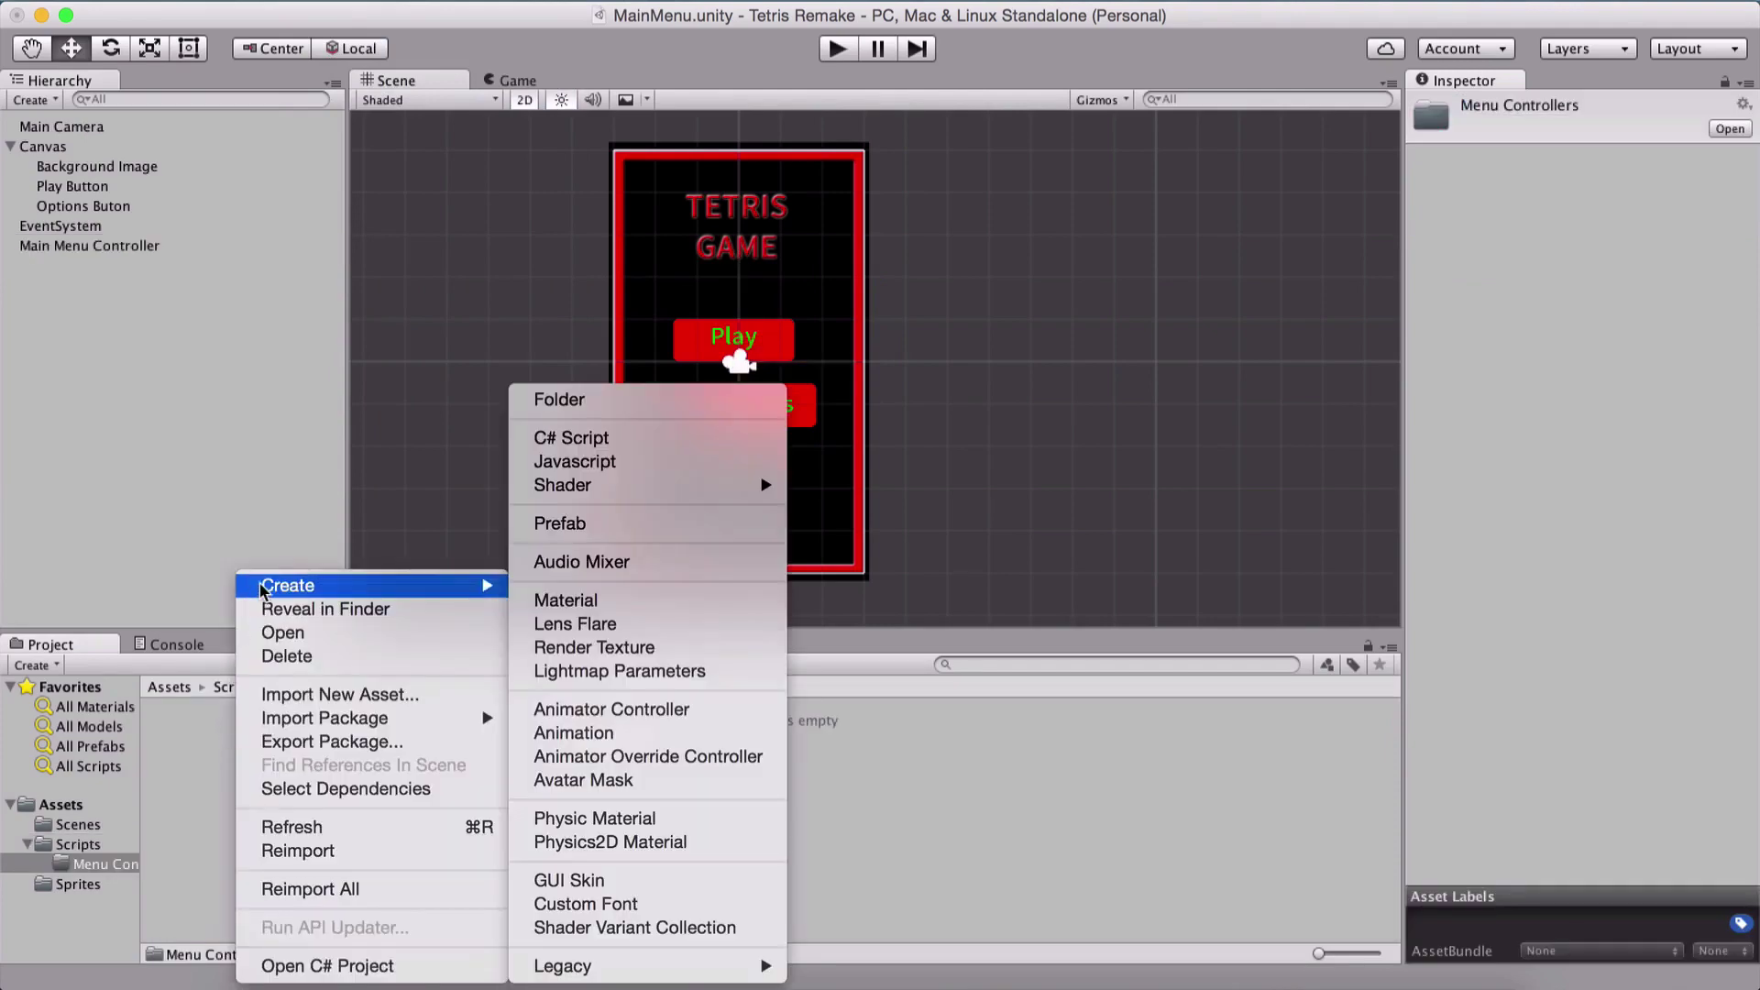
click(576, 461)
text(a)
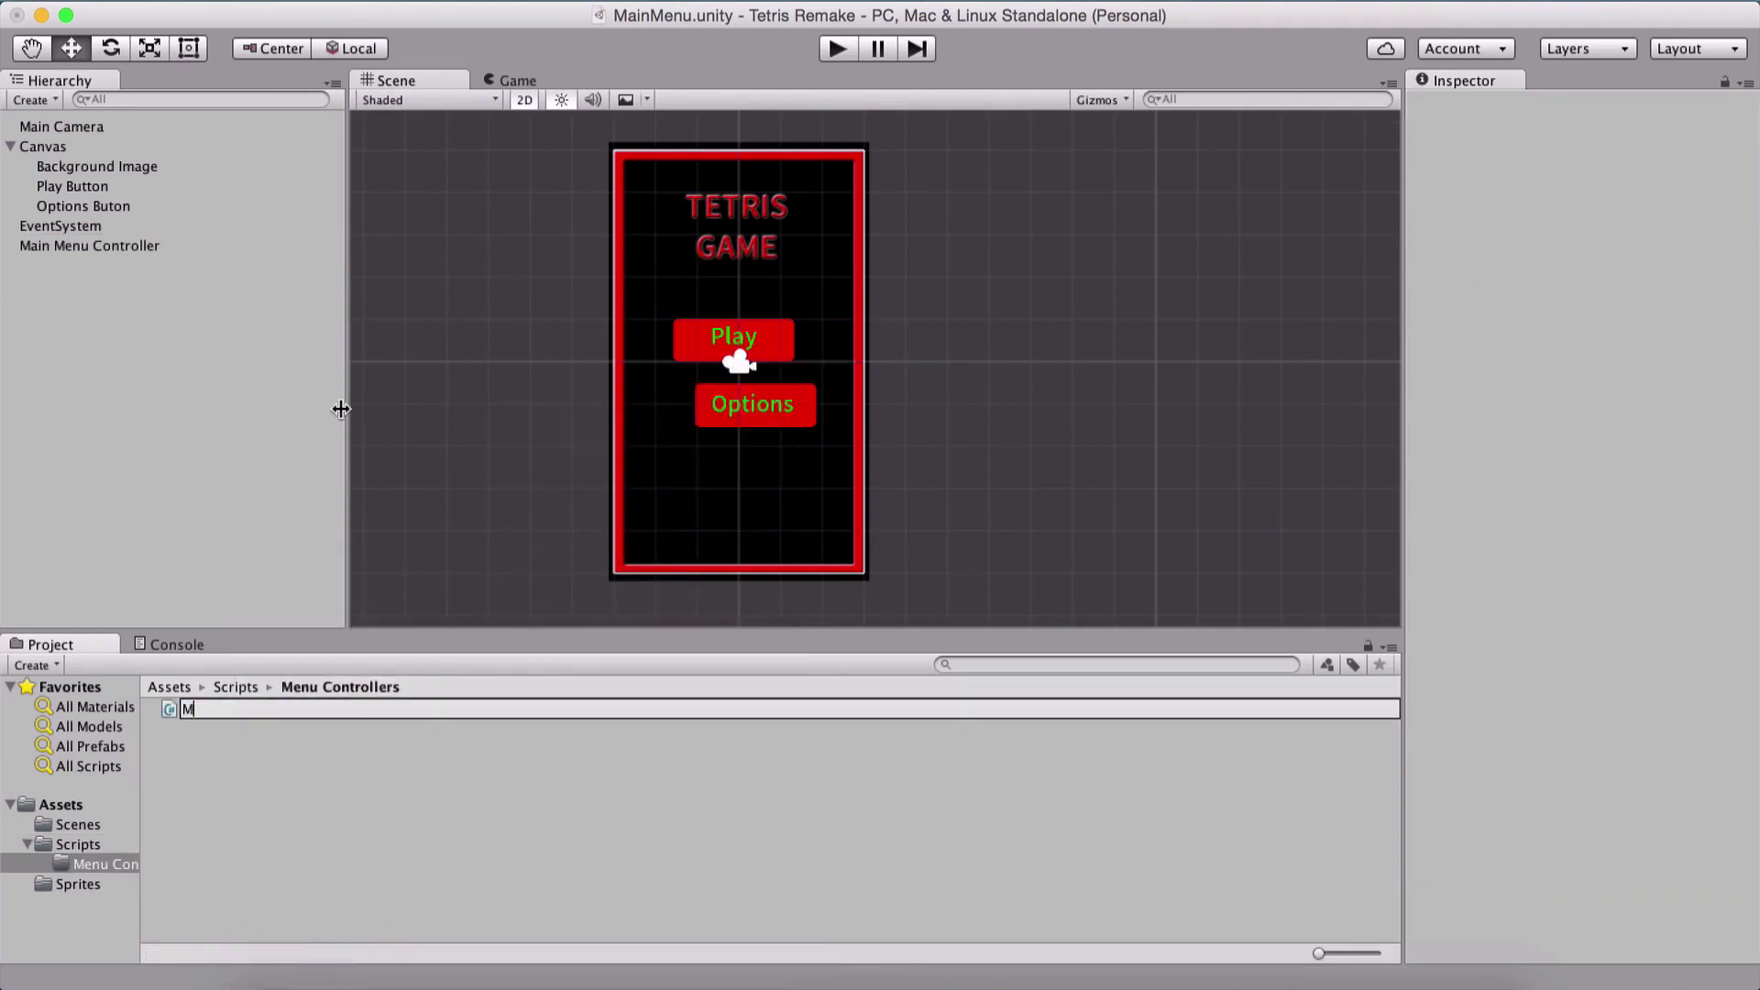
text(ainMenuController)
key(Return)
click(264, 412)
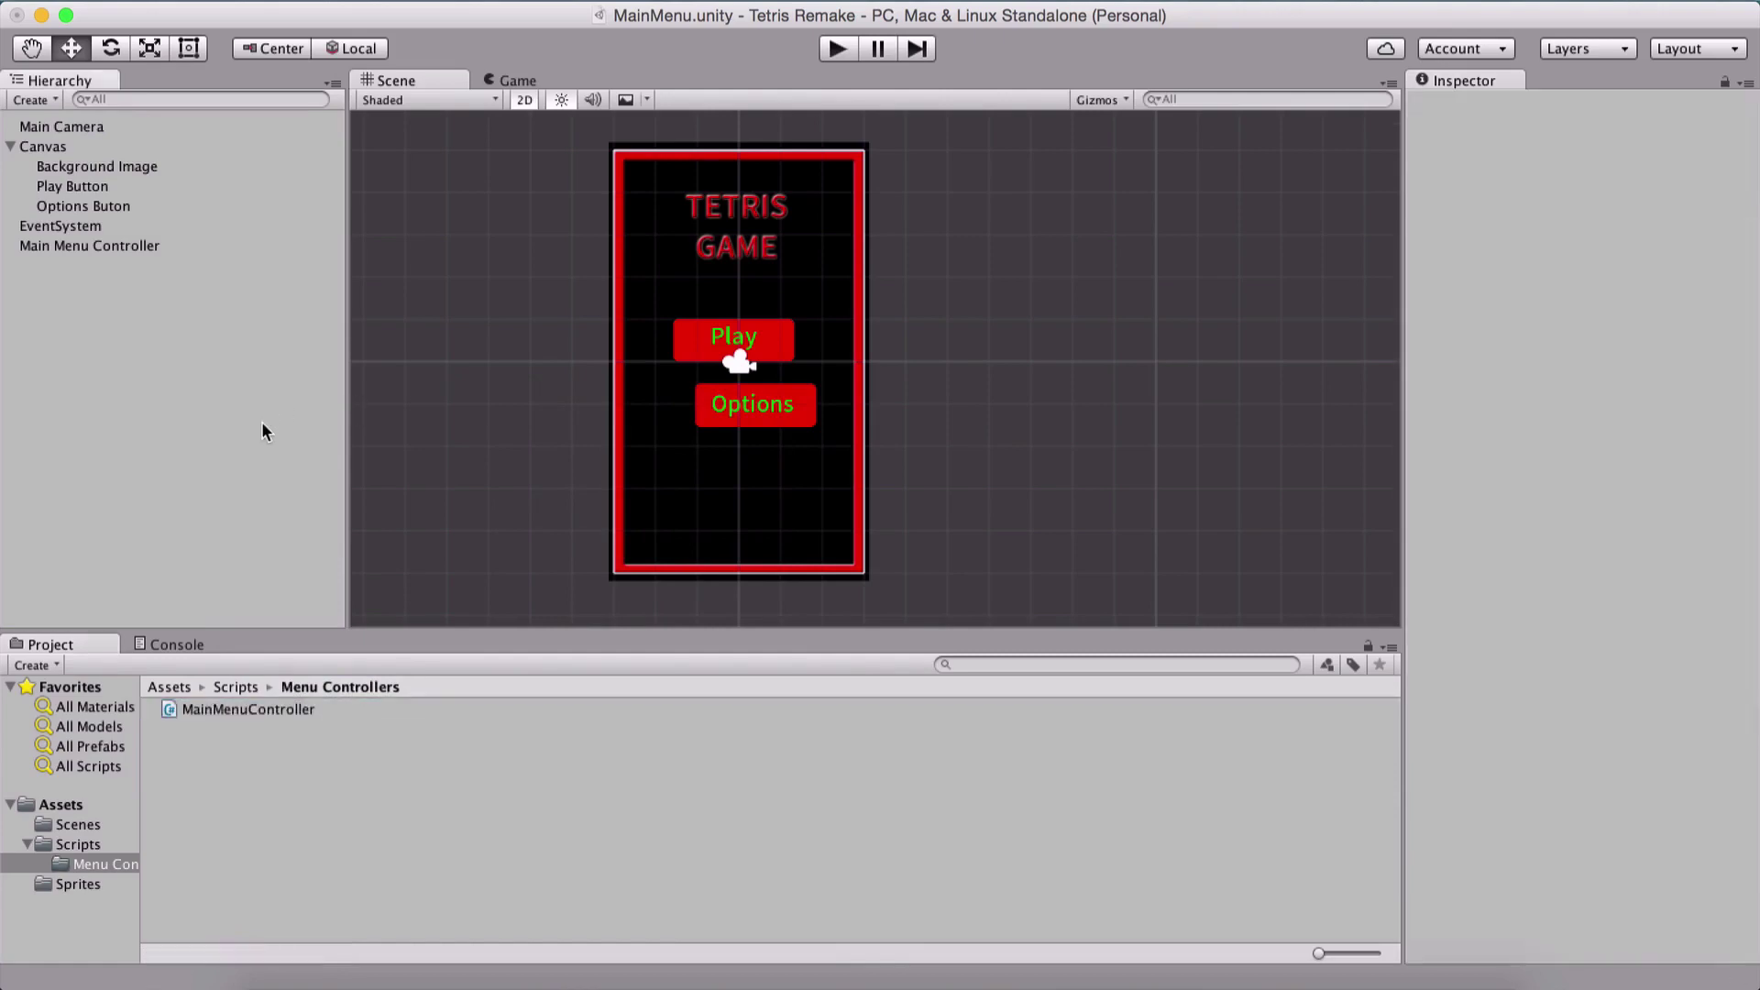
drag(179, 711, 88, 243)
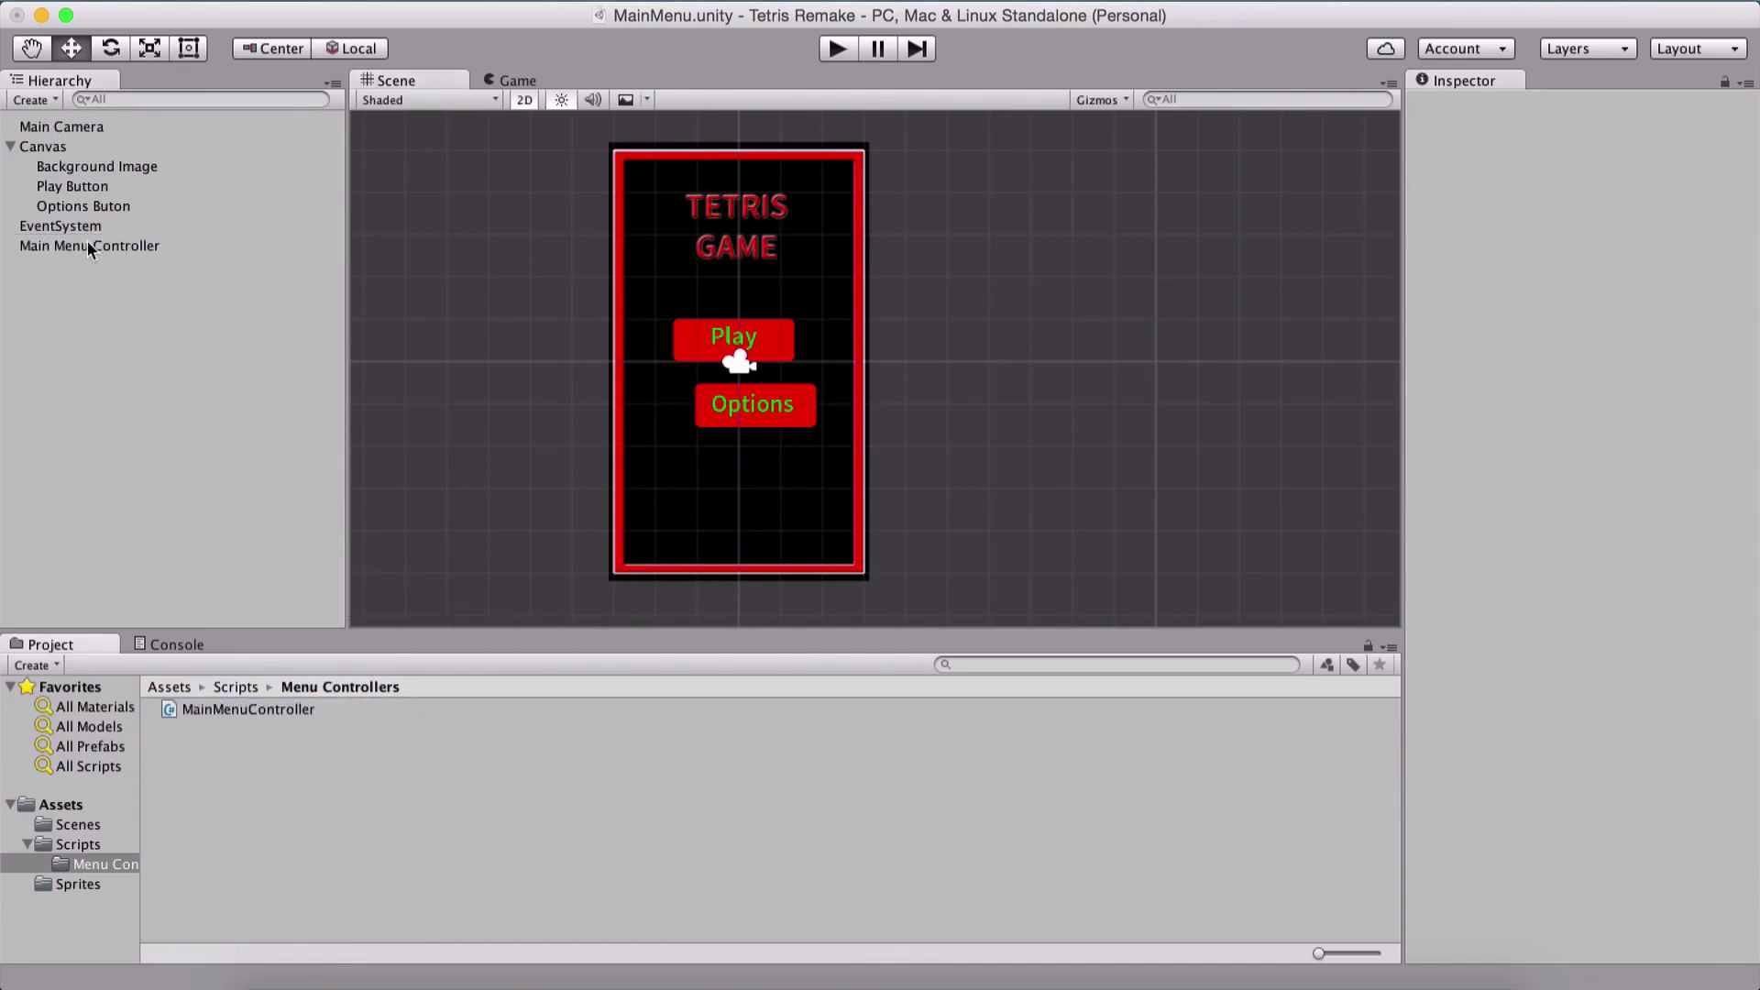
Open the MainMenuController script in MonoDevelop and remove the default Start and Update methods with their comments
double_click(257, 709)
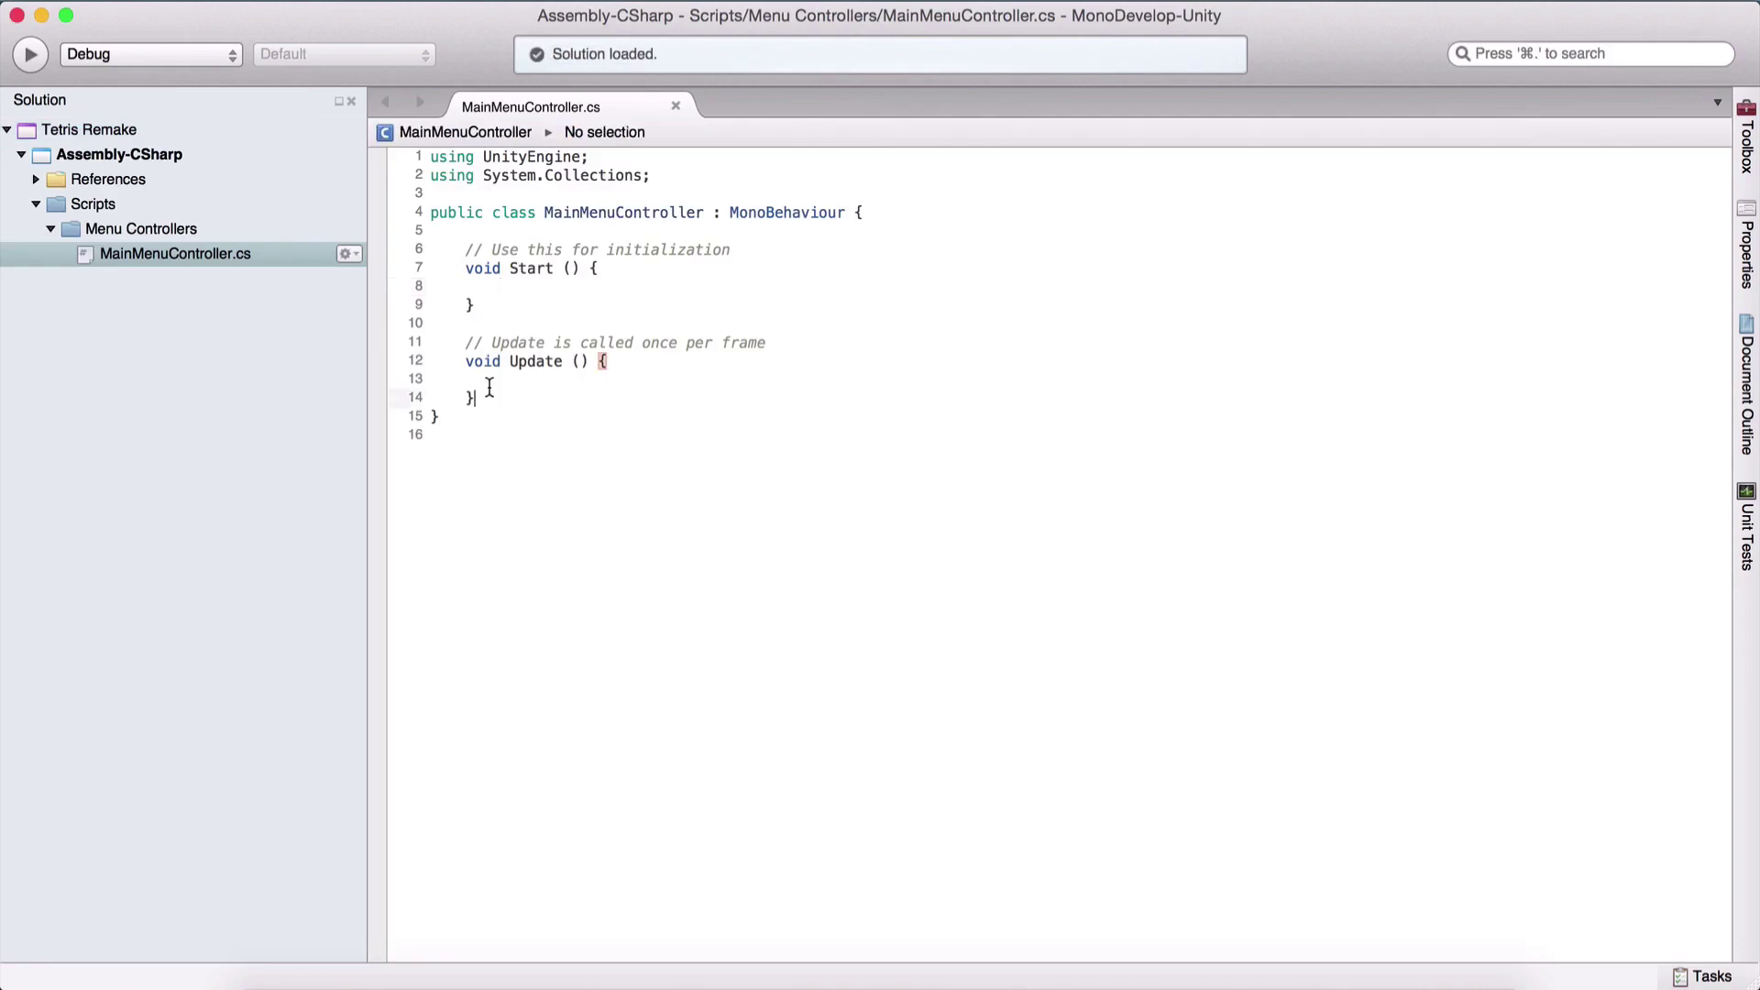
drag(476, 398, 466, 249)
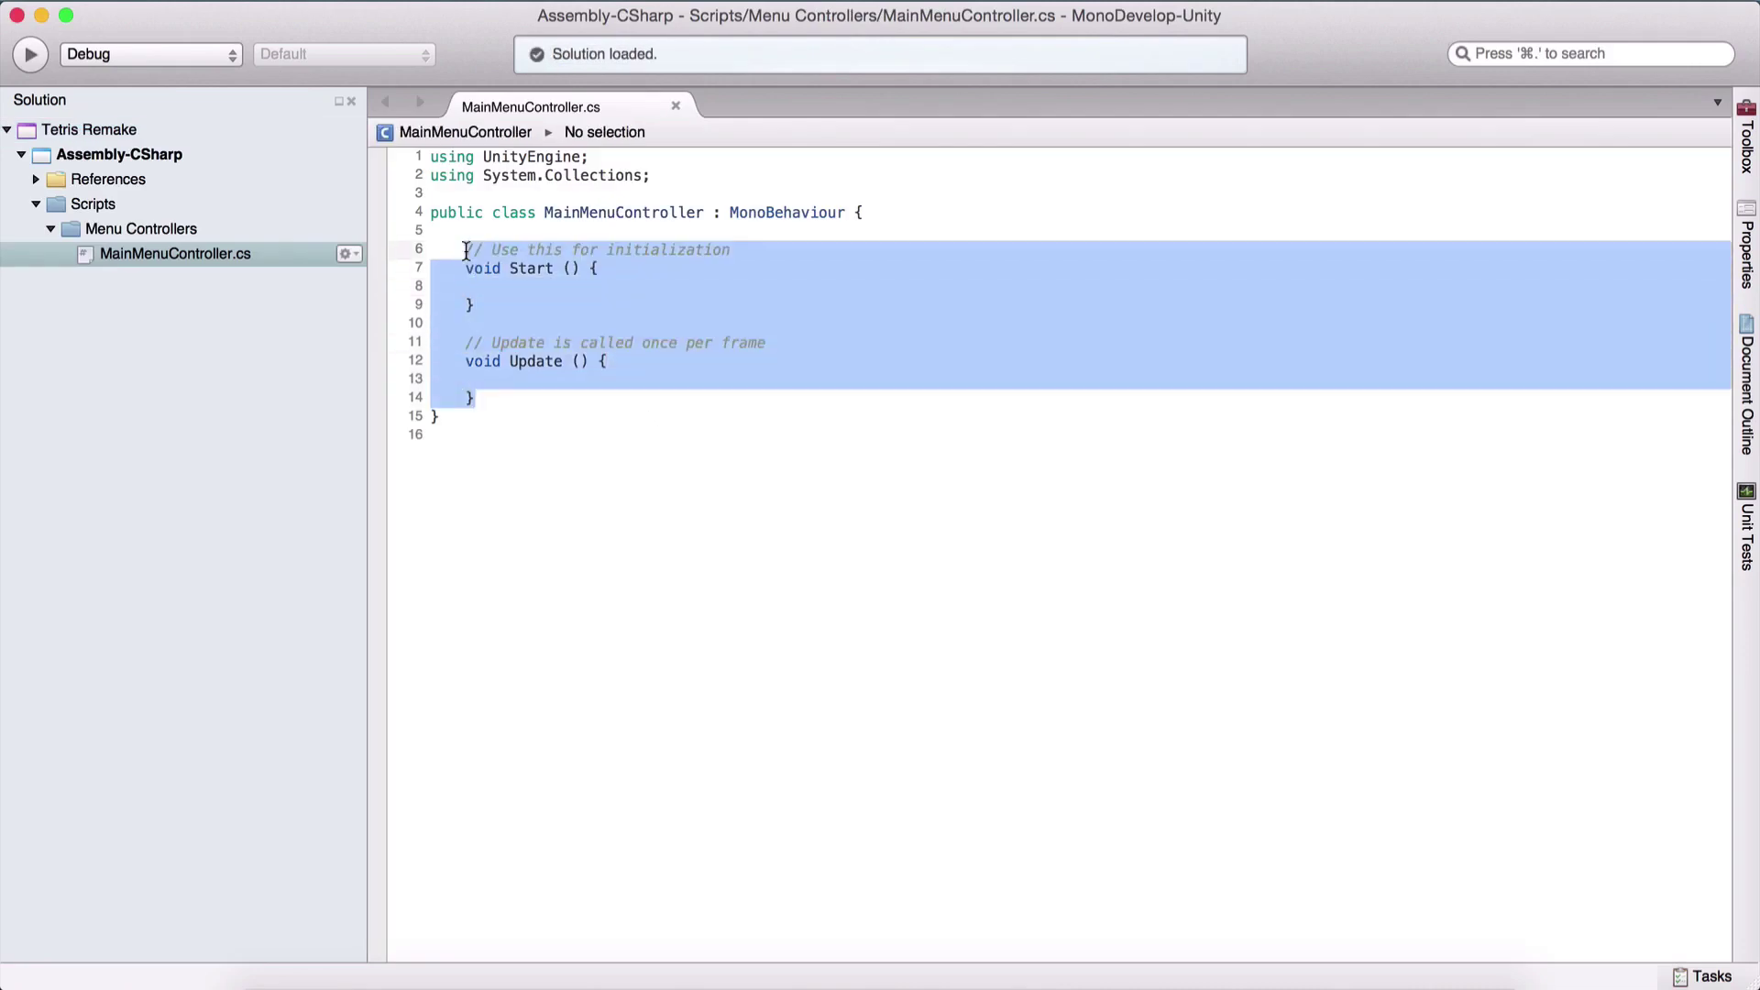
key(BackSpace)
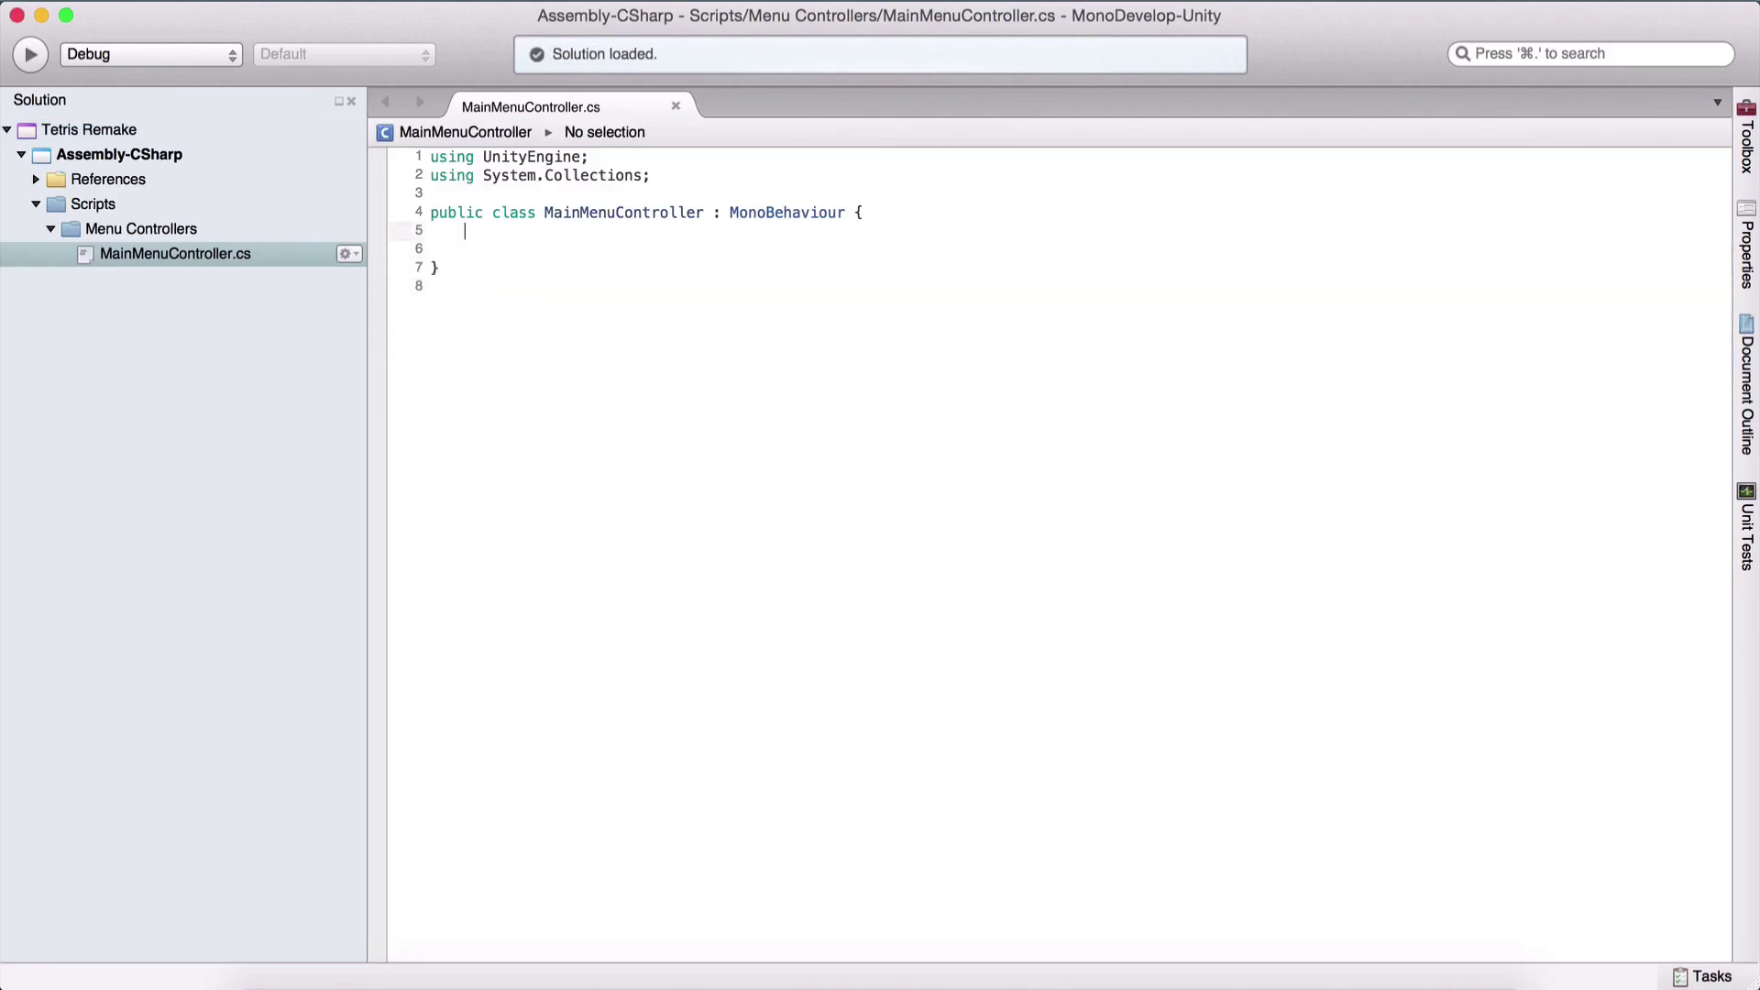
Write a public void PlayGame() method that calls Application.LoadLevel ("Gameplay"); and save the script
text(public void PLa)
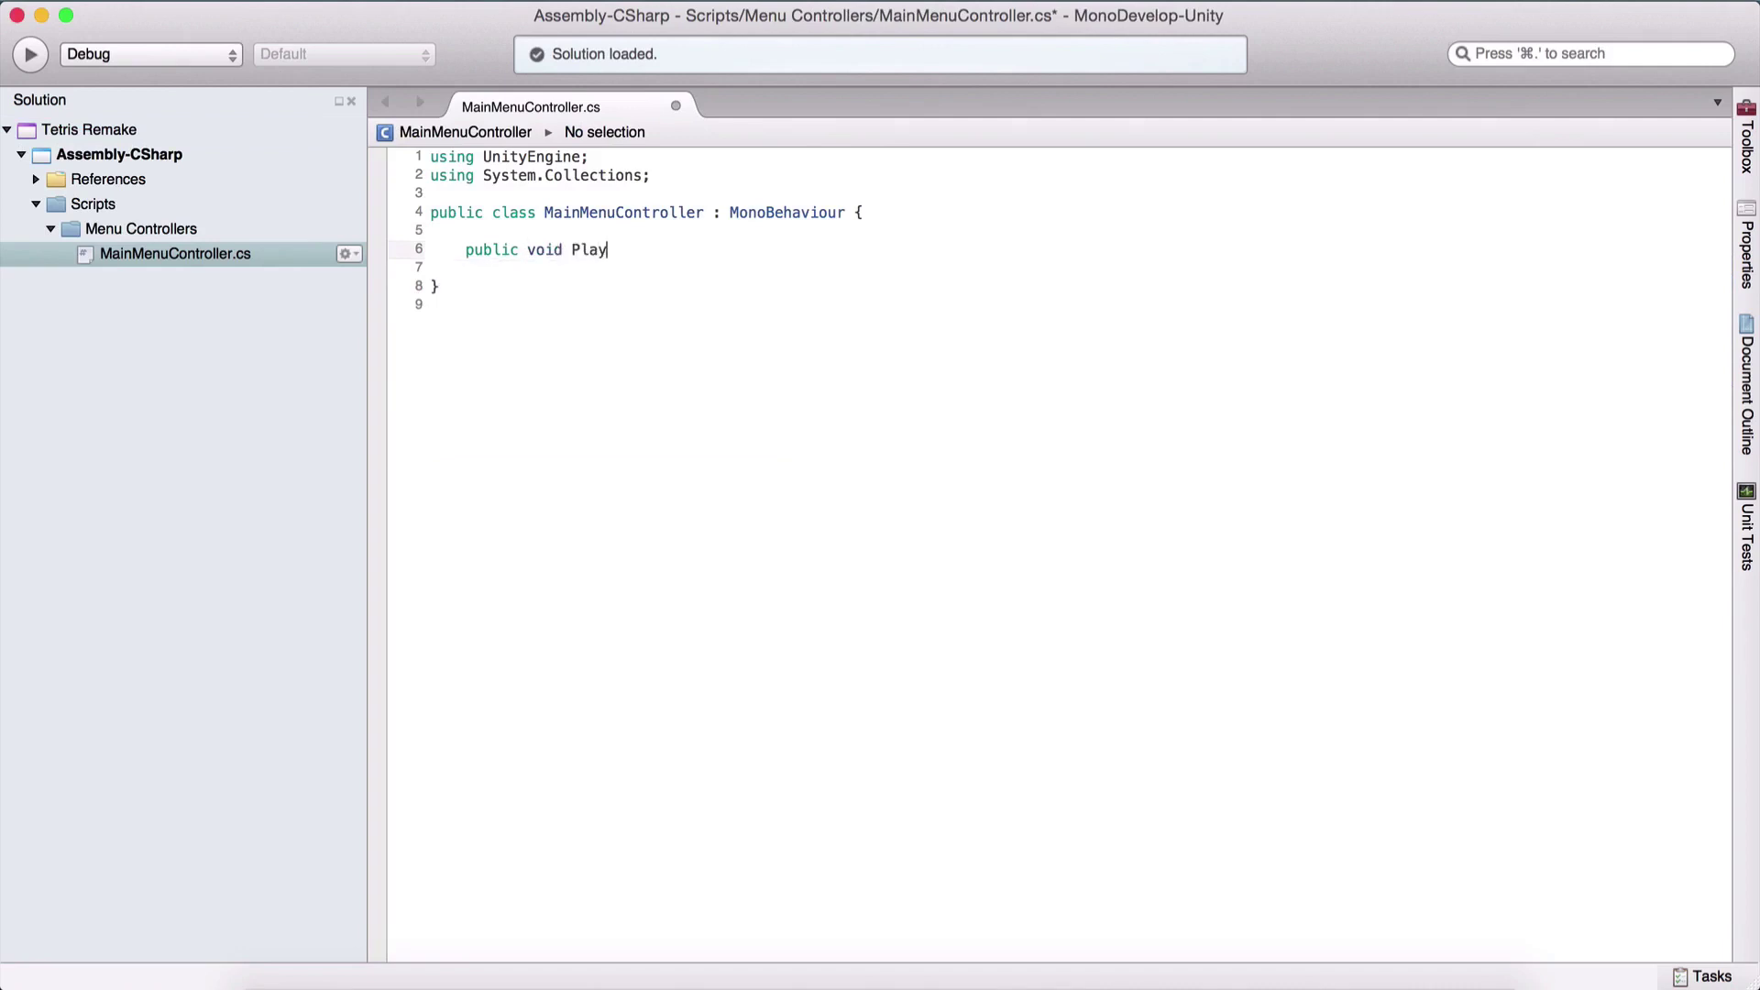
text(yGame() {)
key(Return)
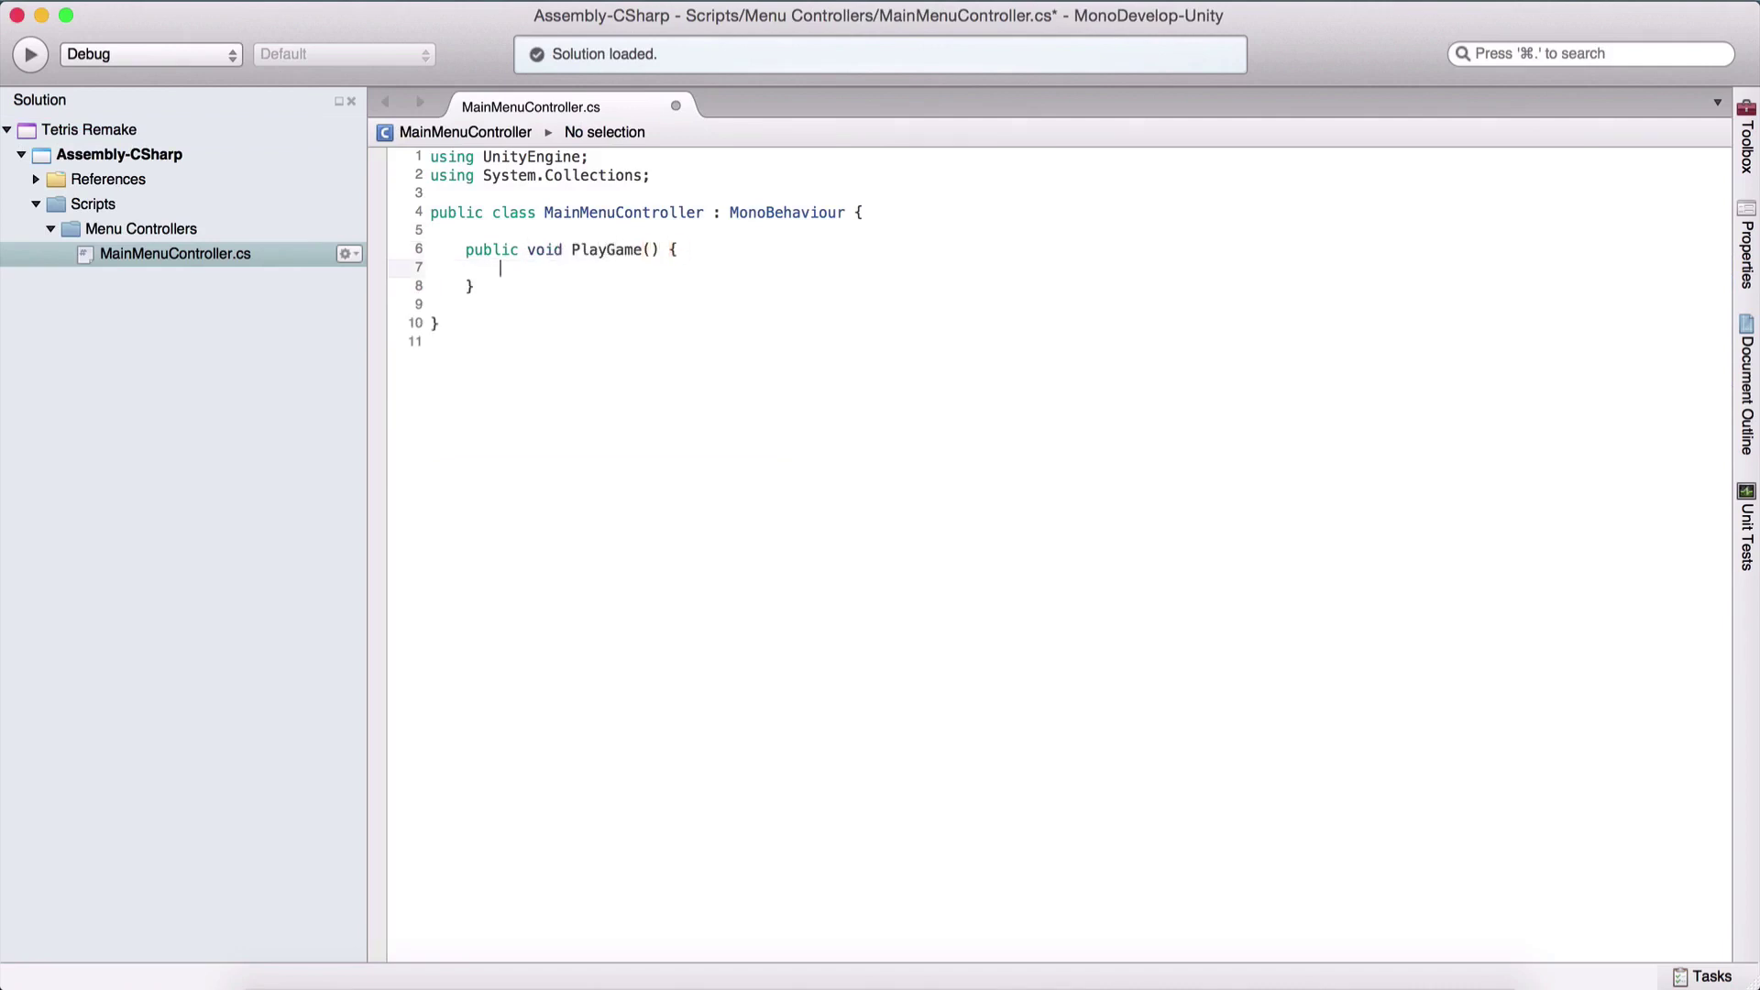
text(Application.Load)
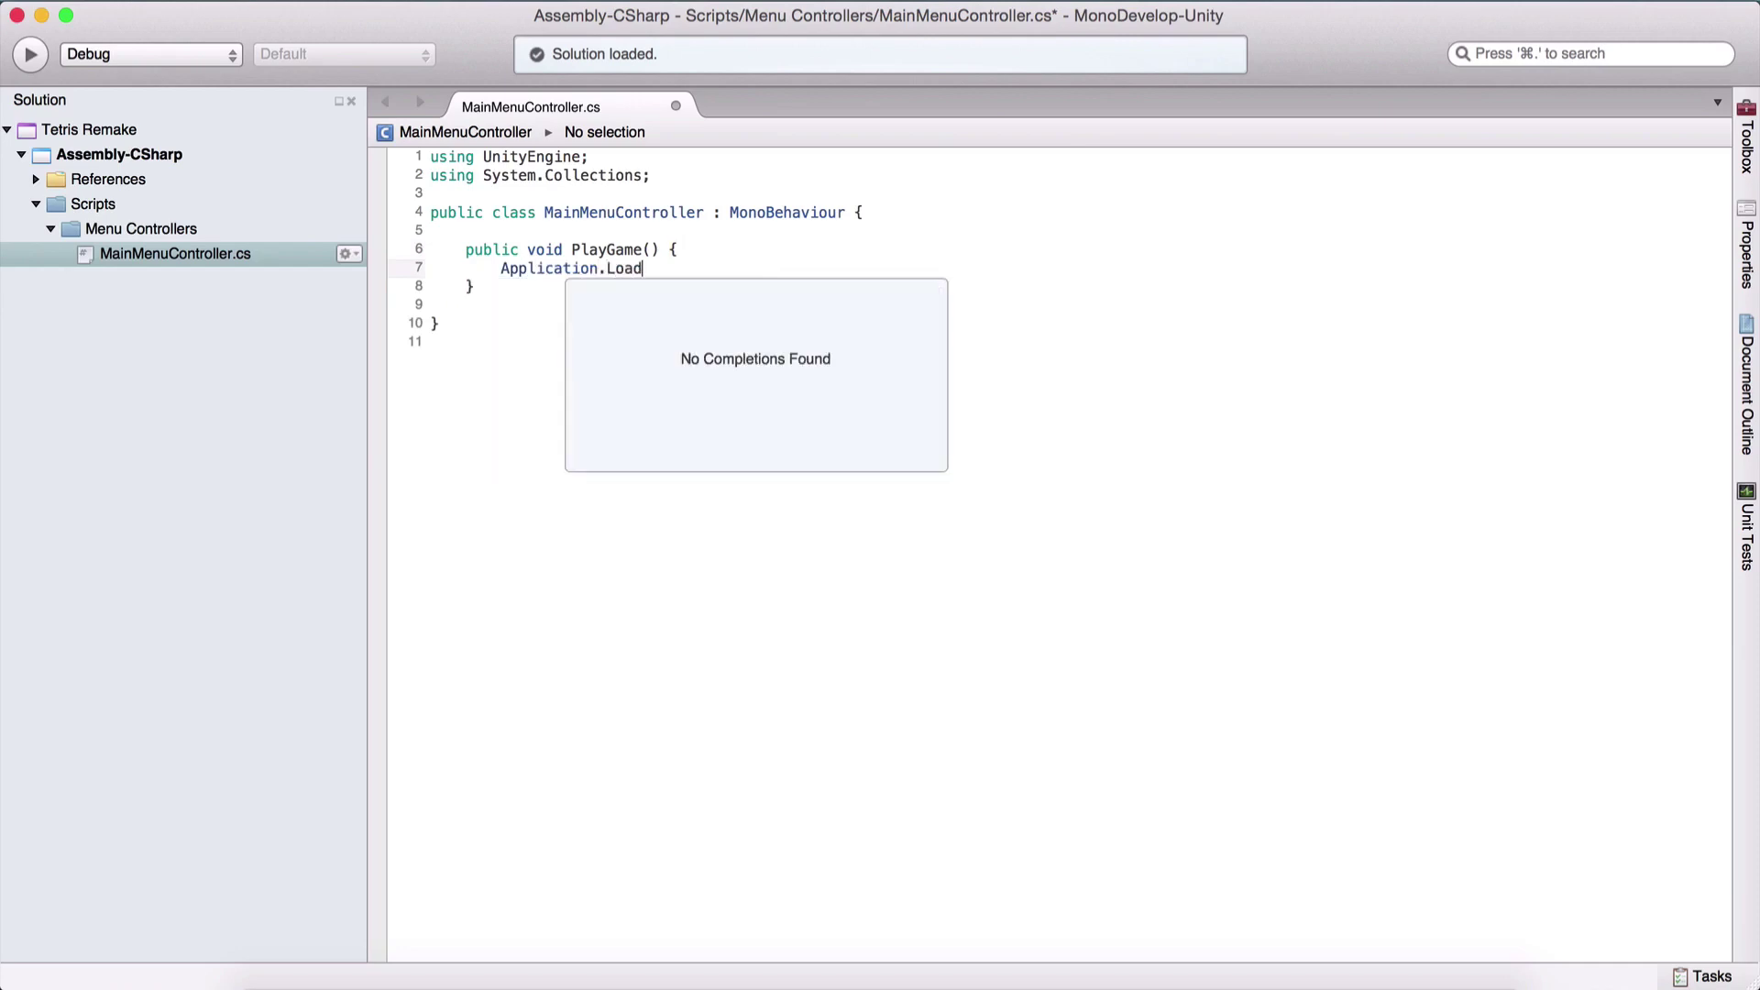
text(Level ();)
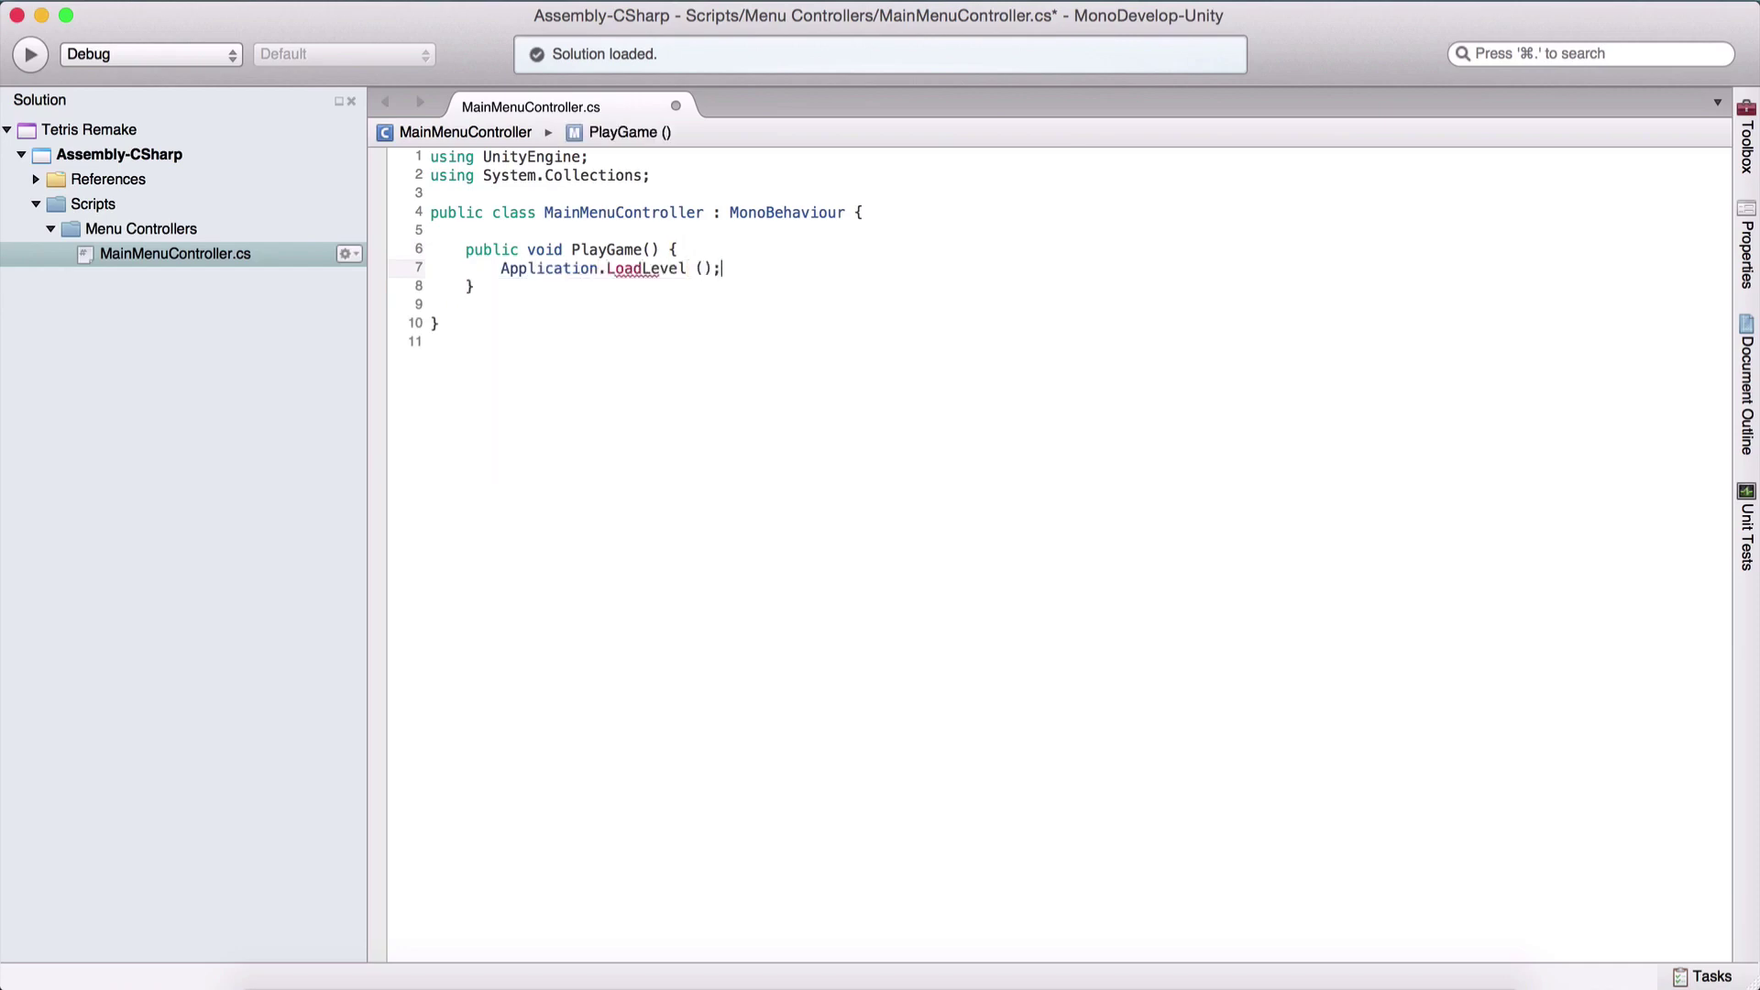
key(Left)
text("Gameplay)
key(super+s)
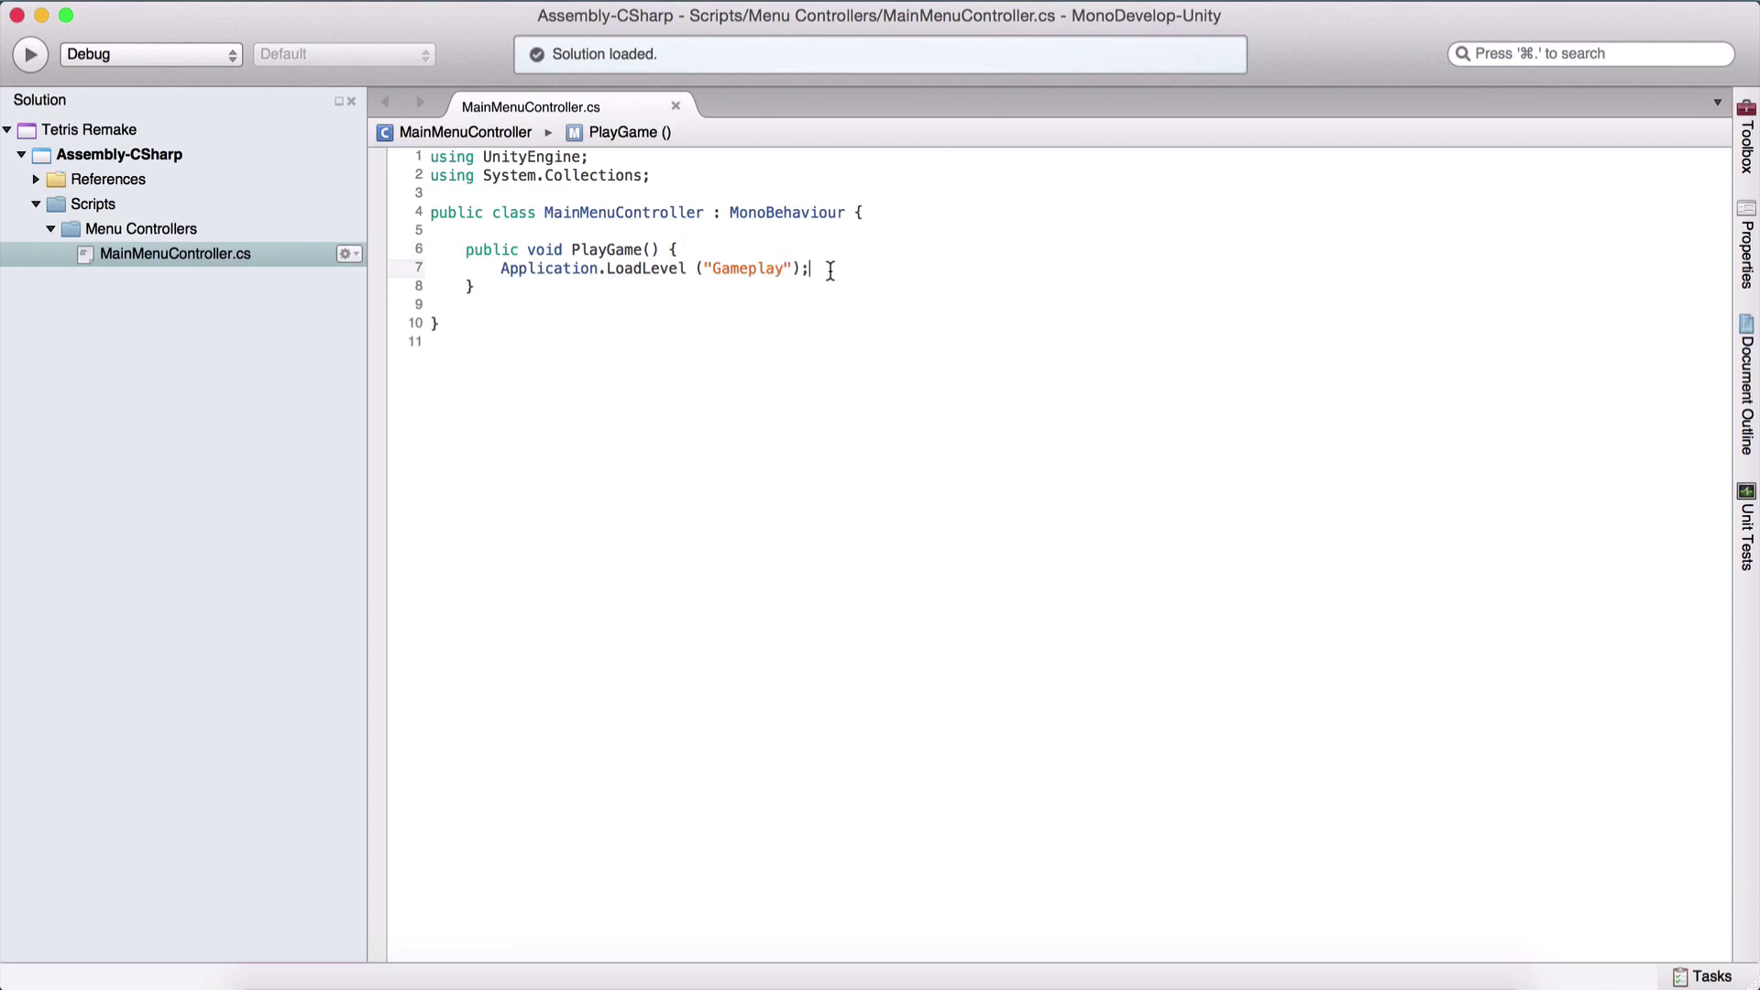
Switch to Unity and add an On Click event to Play Button that calls MainMenuController.PlayGame on the Main Menu Controller object
click(860, 971)
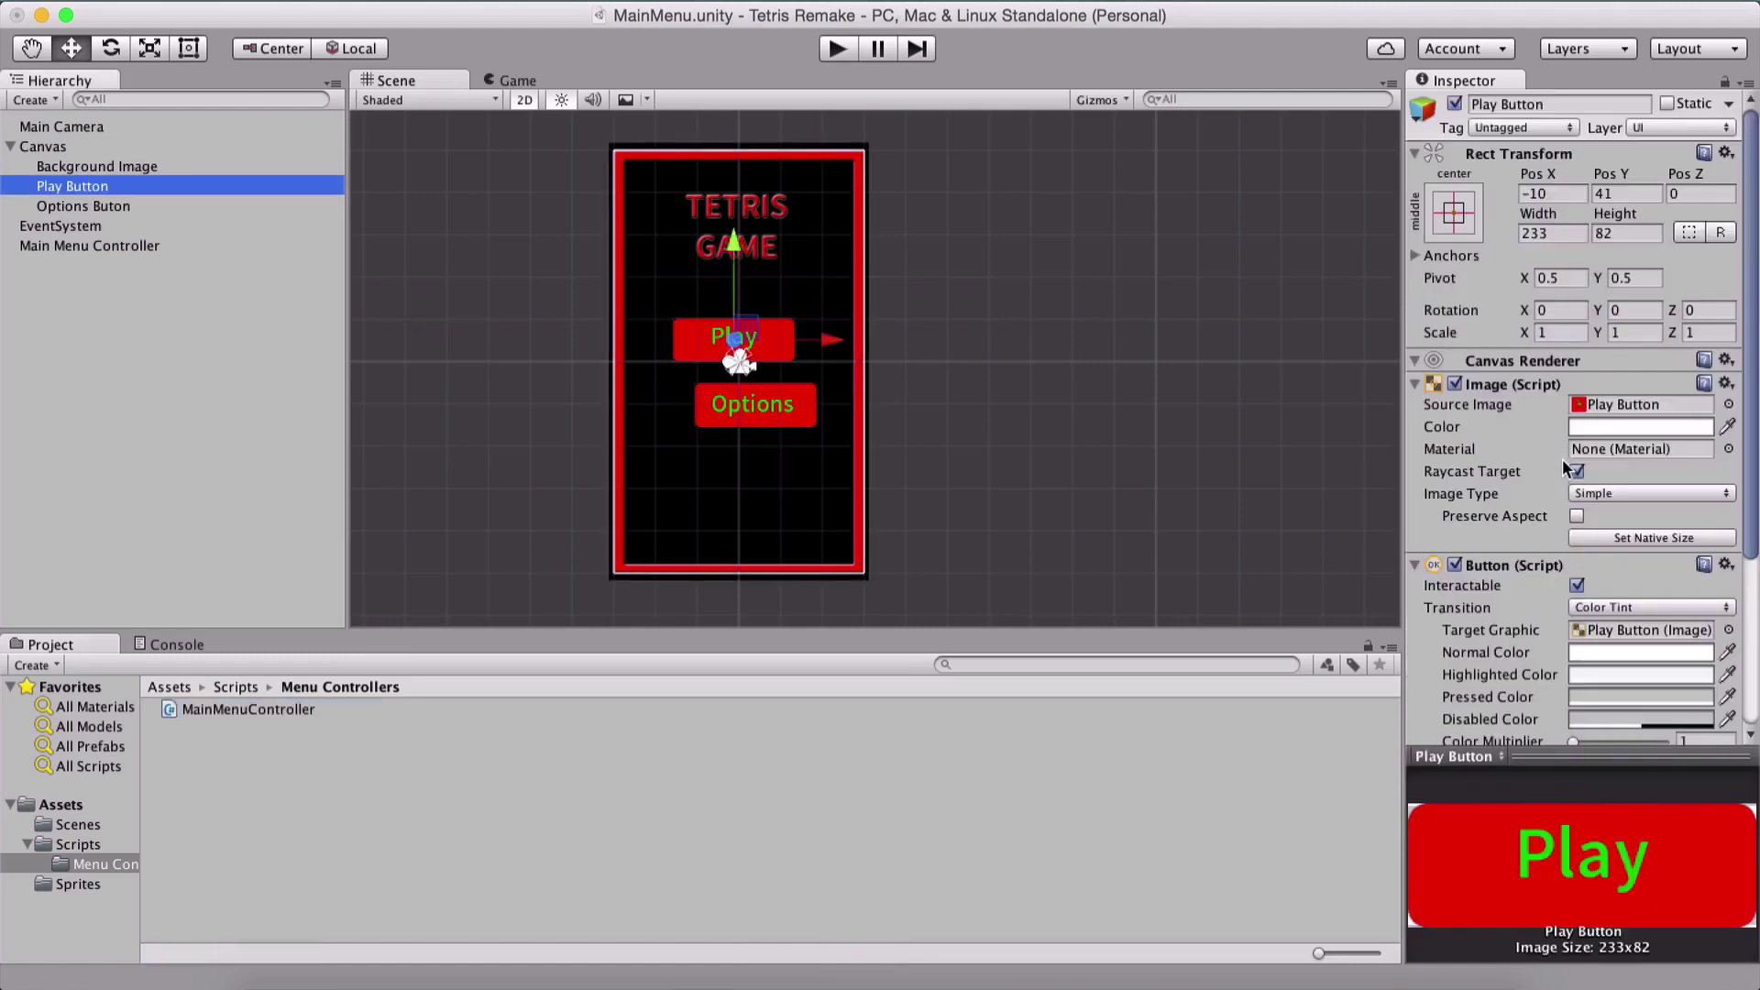
scroll(1603, 666, down, 5)
click(1686, 682)
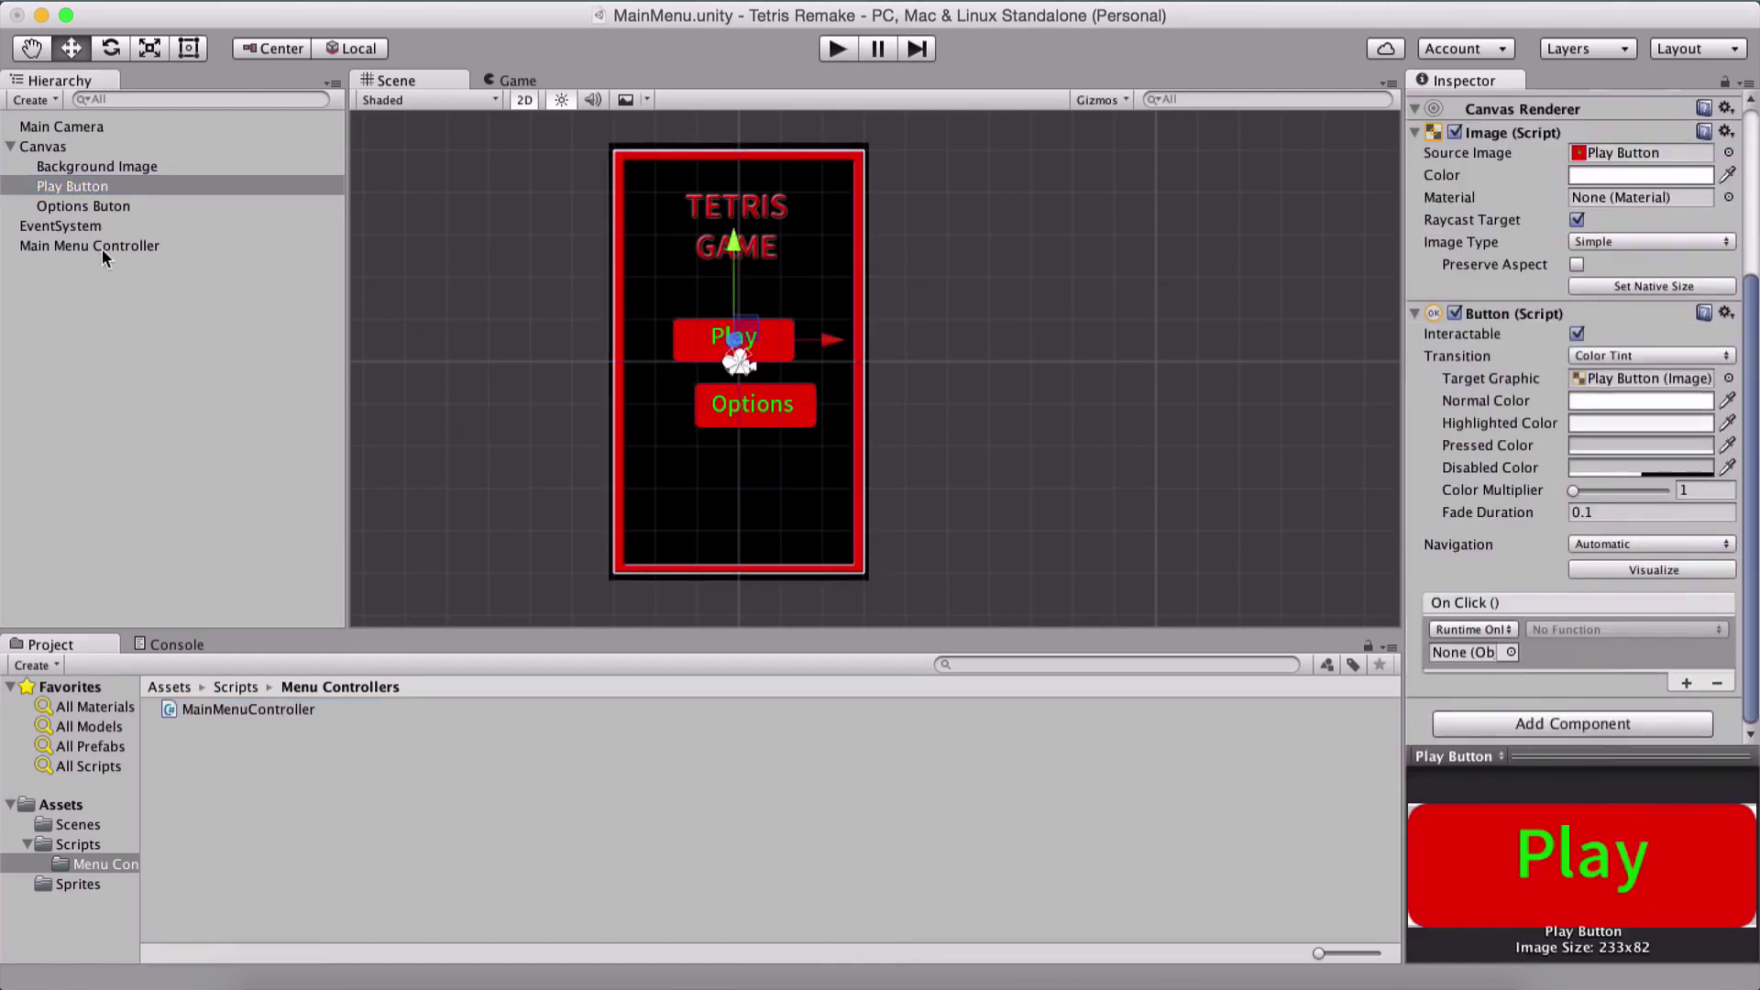
drag(92, 246, 1465, 653)
click(1559, 629)
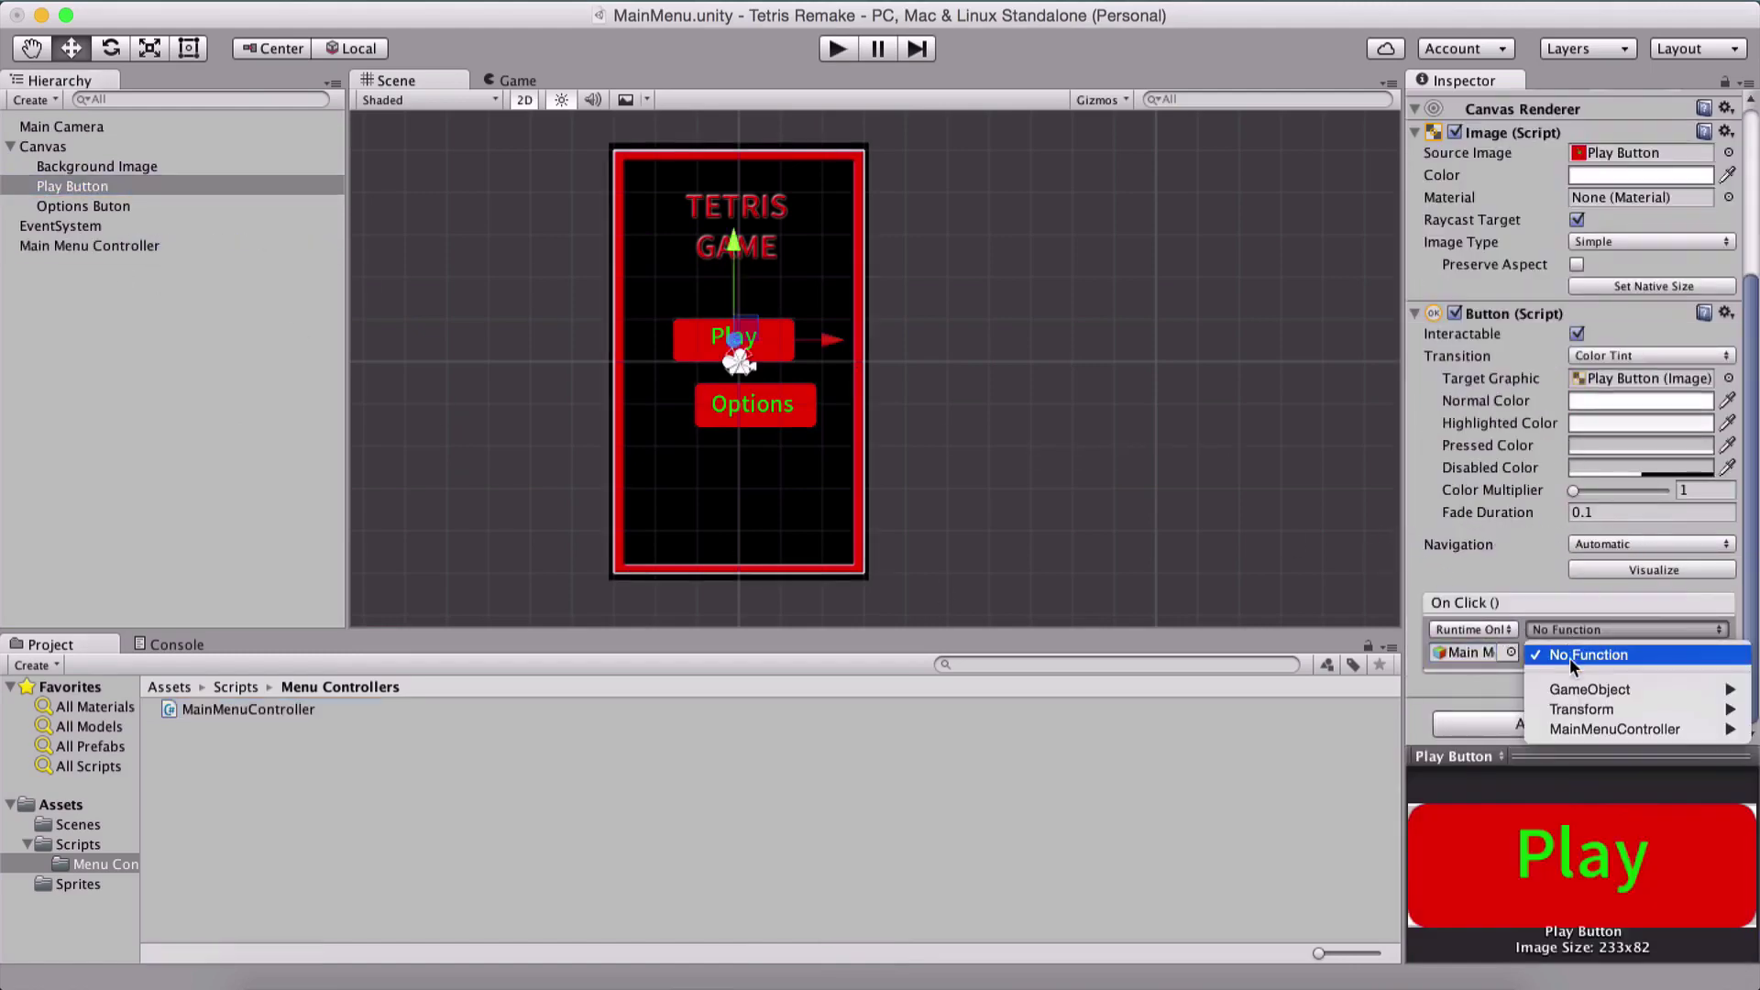
mouse_move(1570, 728)
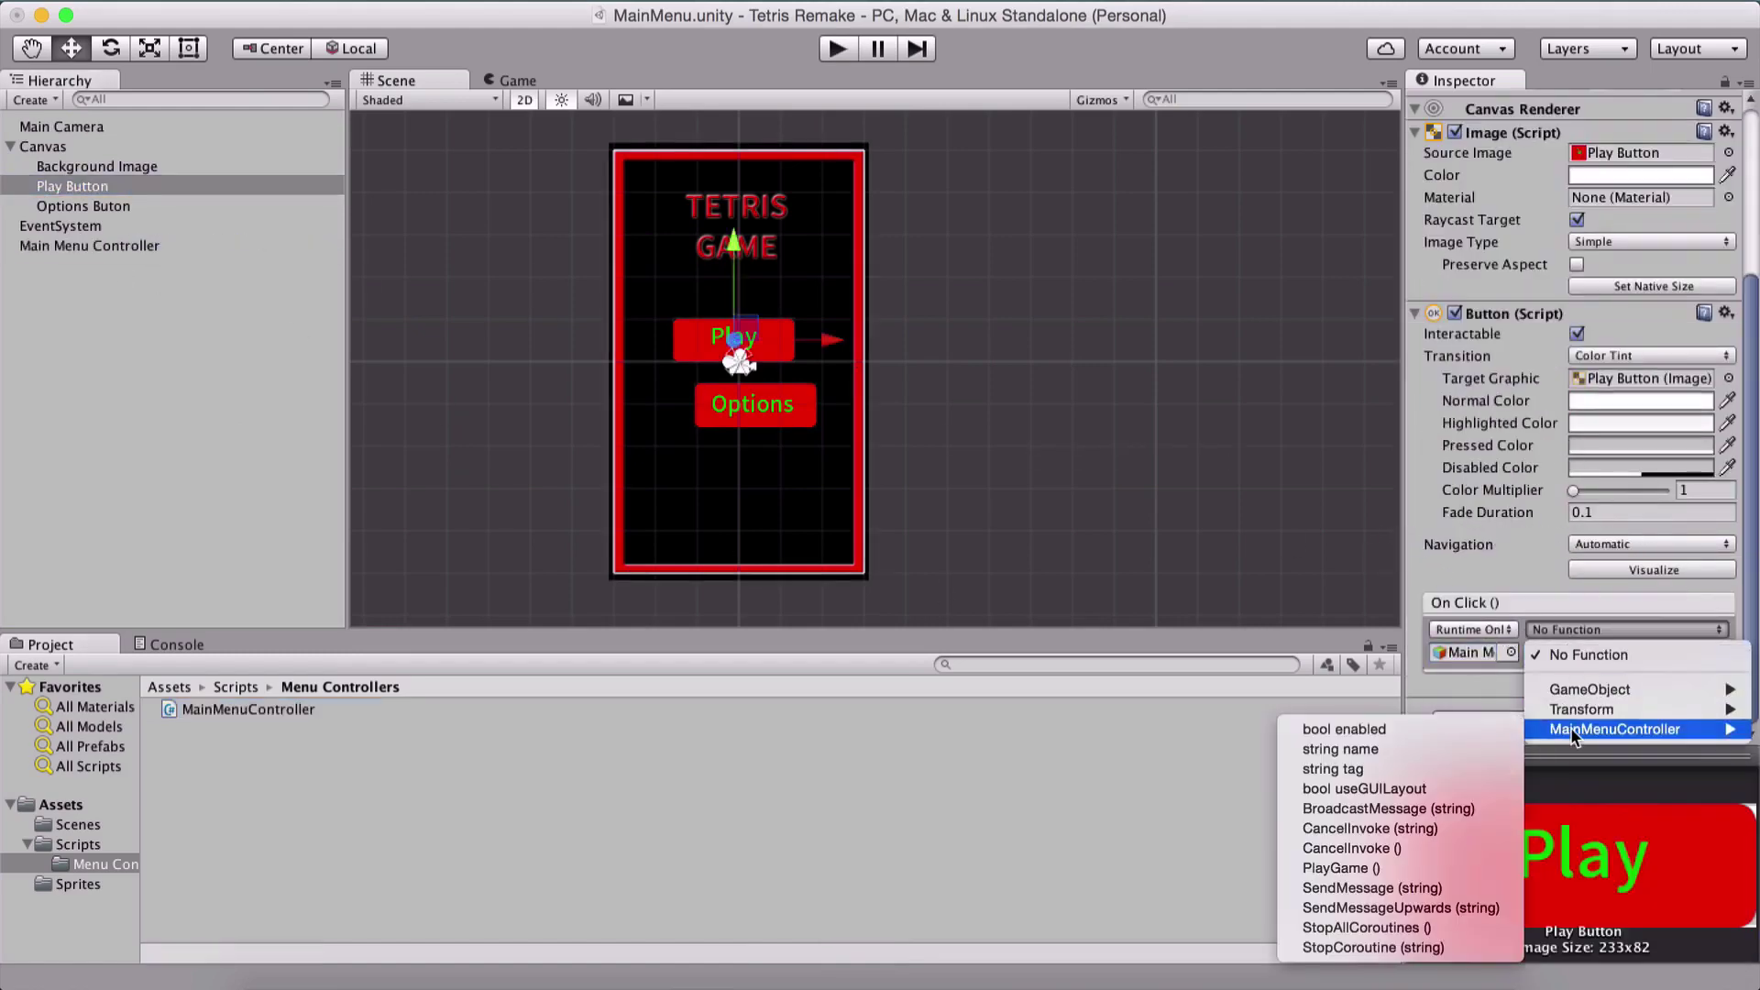
click(1340, 867)
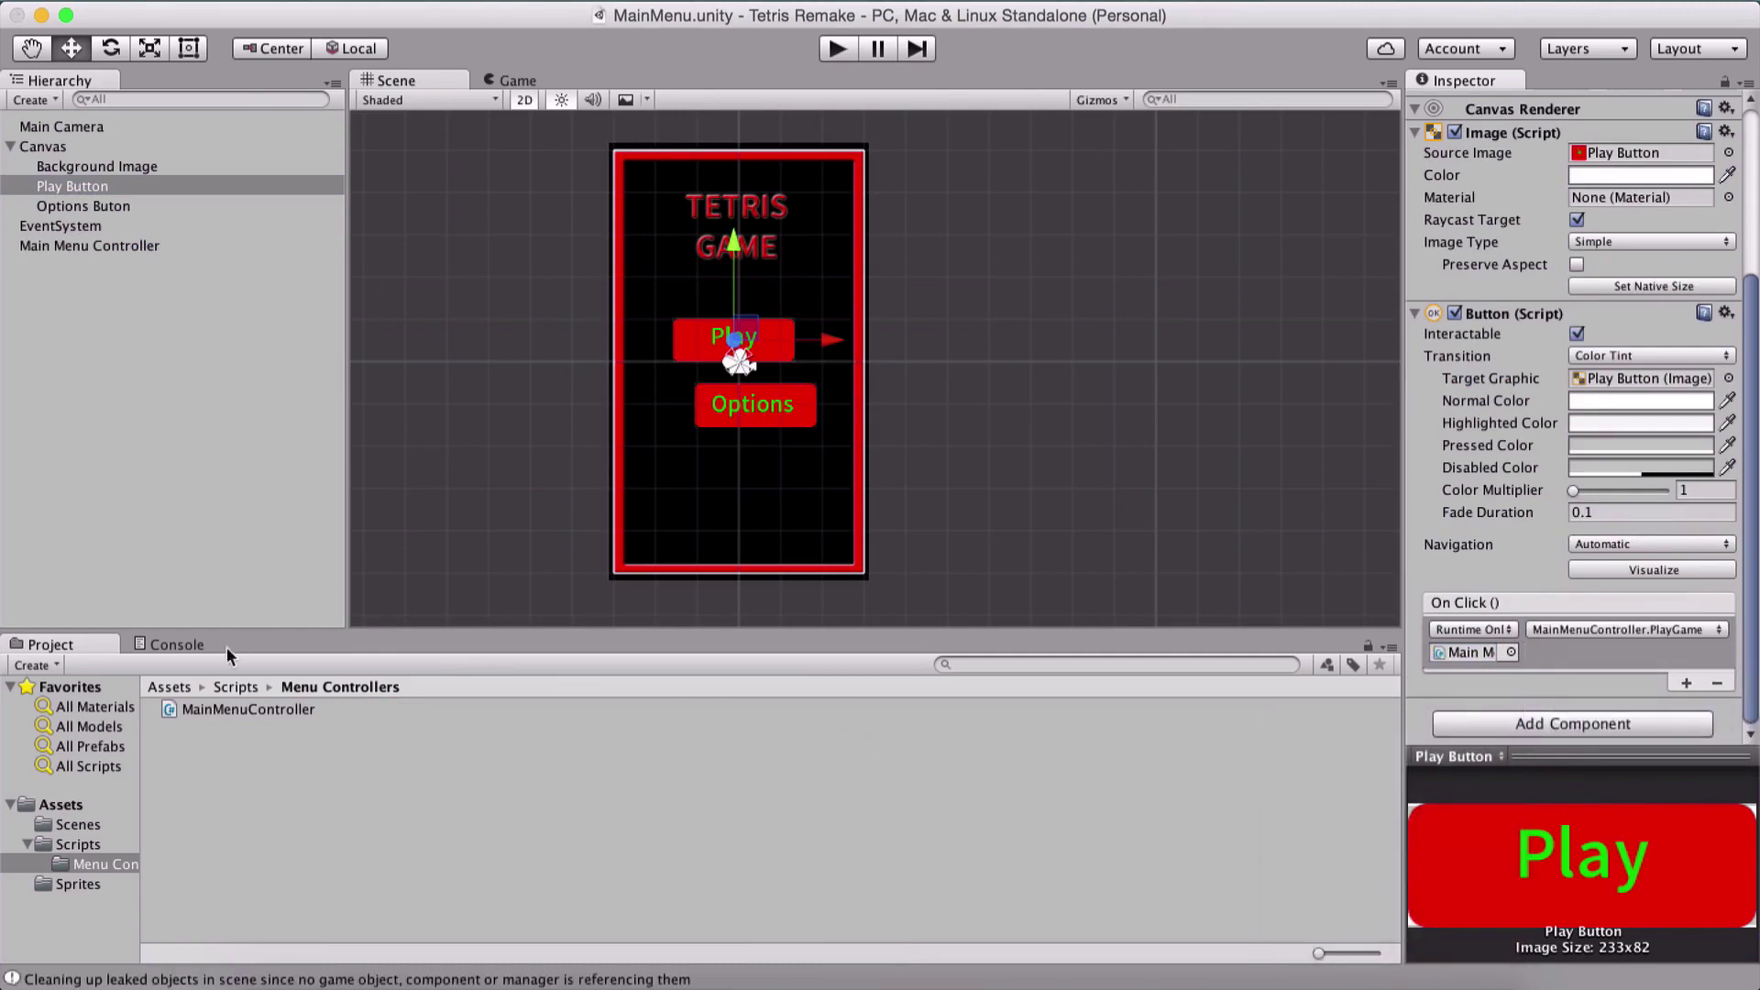
Open the Gameplay scene from the Scenes folder and clear the Console messages
click(182, 688)
double_click(218, 712)
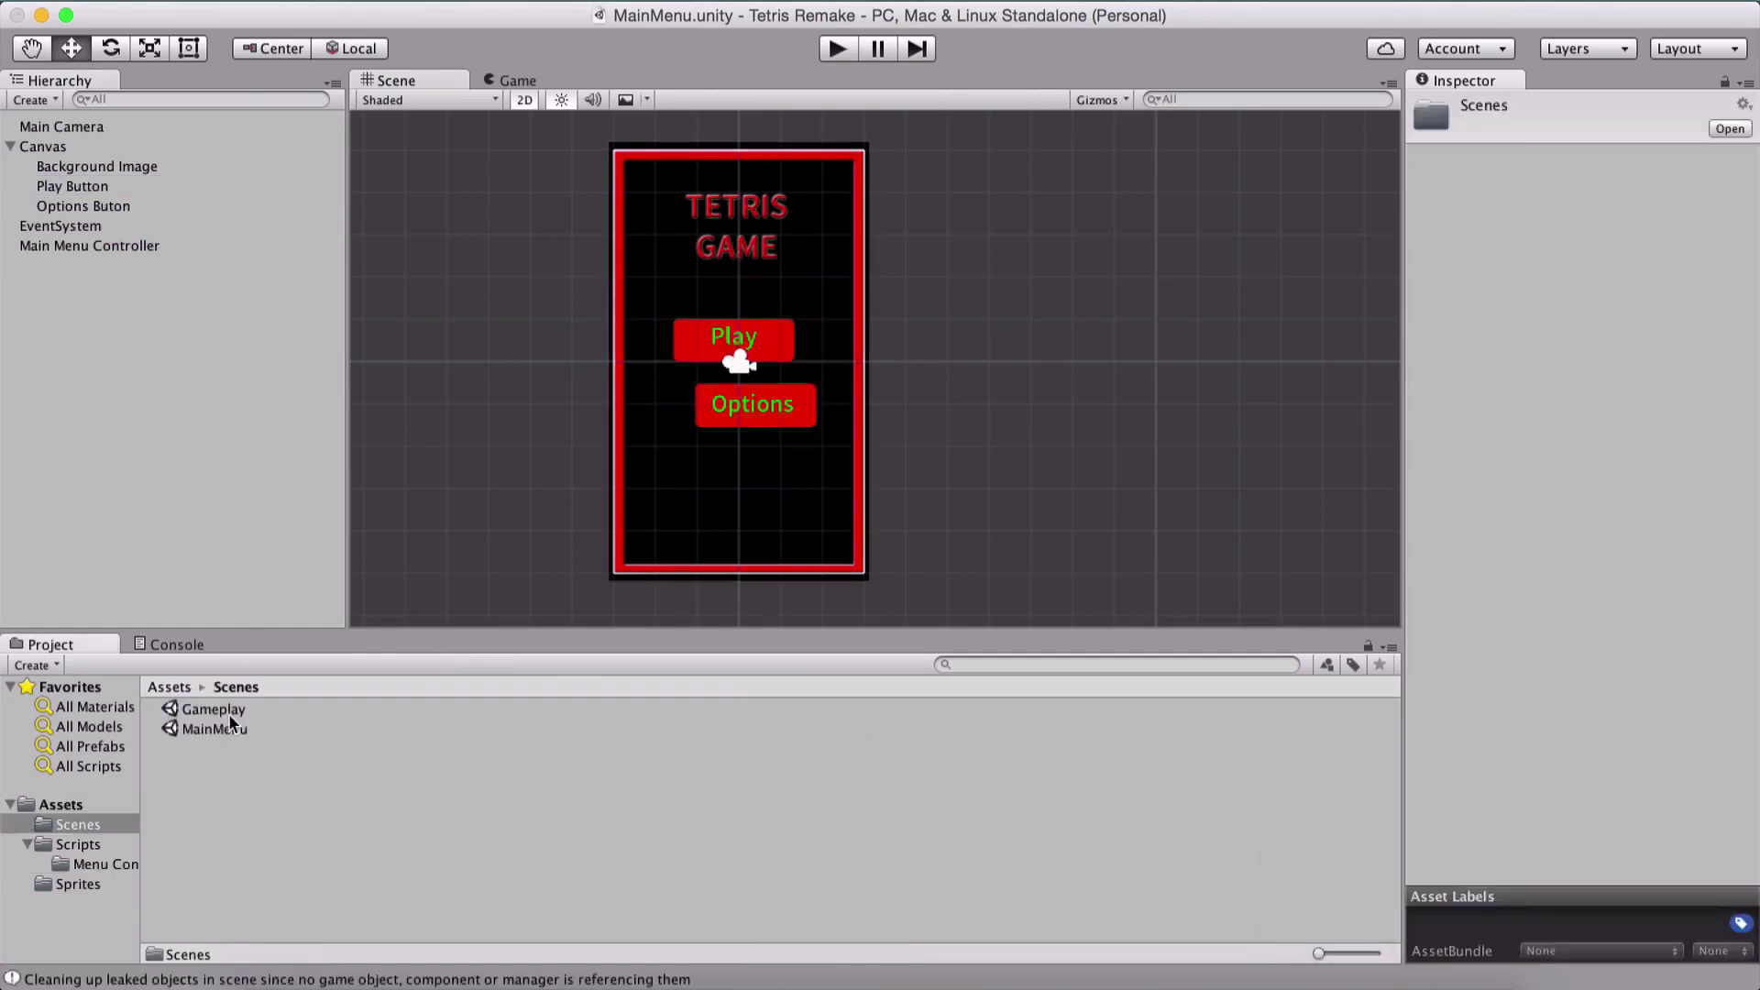
double_click(228, 713)
middle_drag(770, 251, 700, 566)
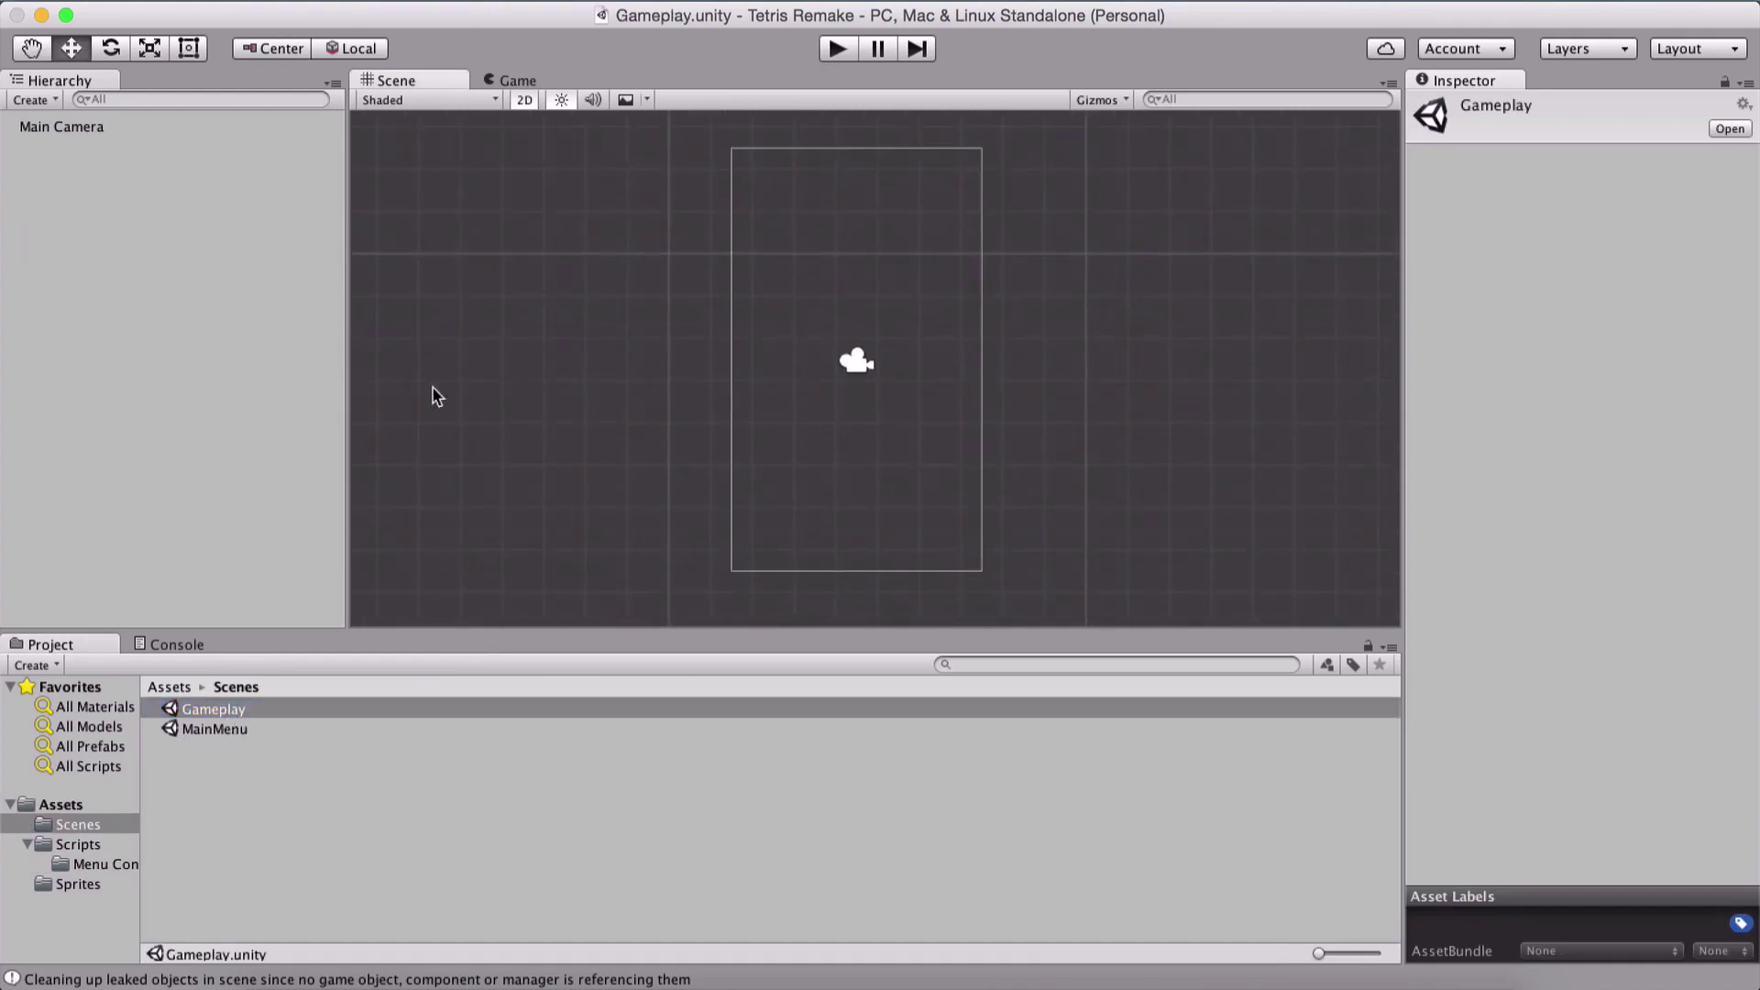
click(177, 645)
click(37, 647)
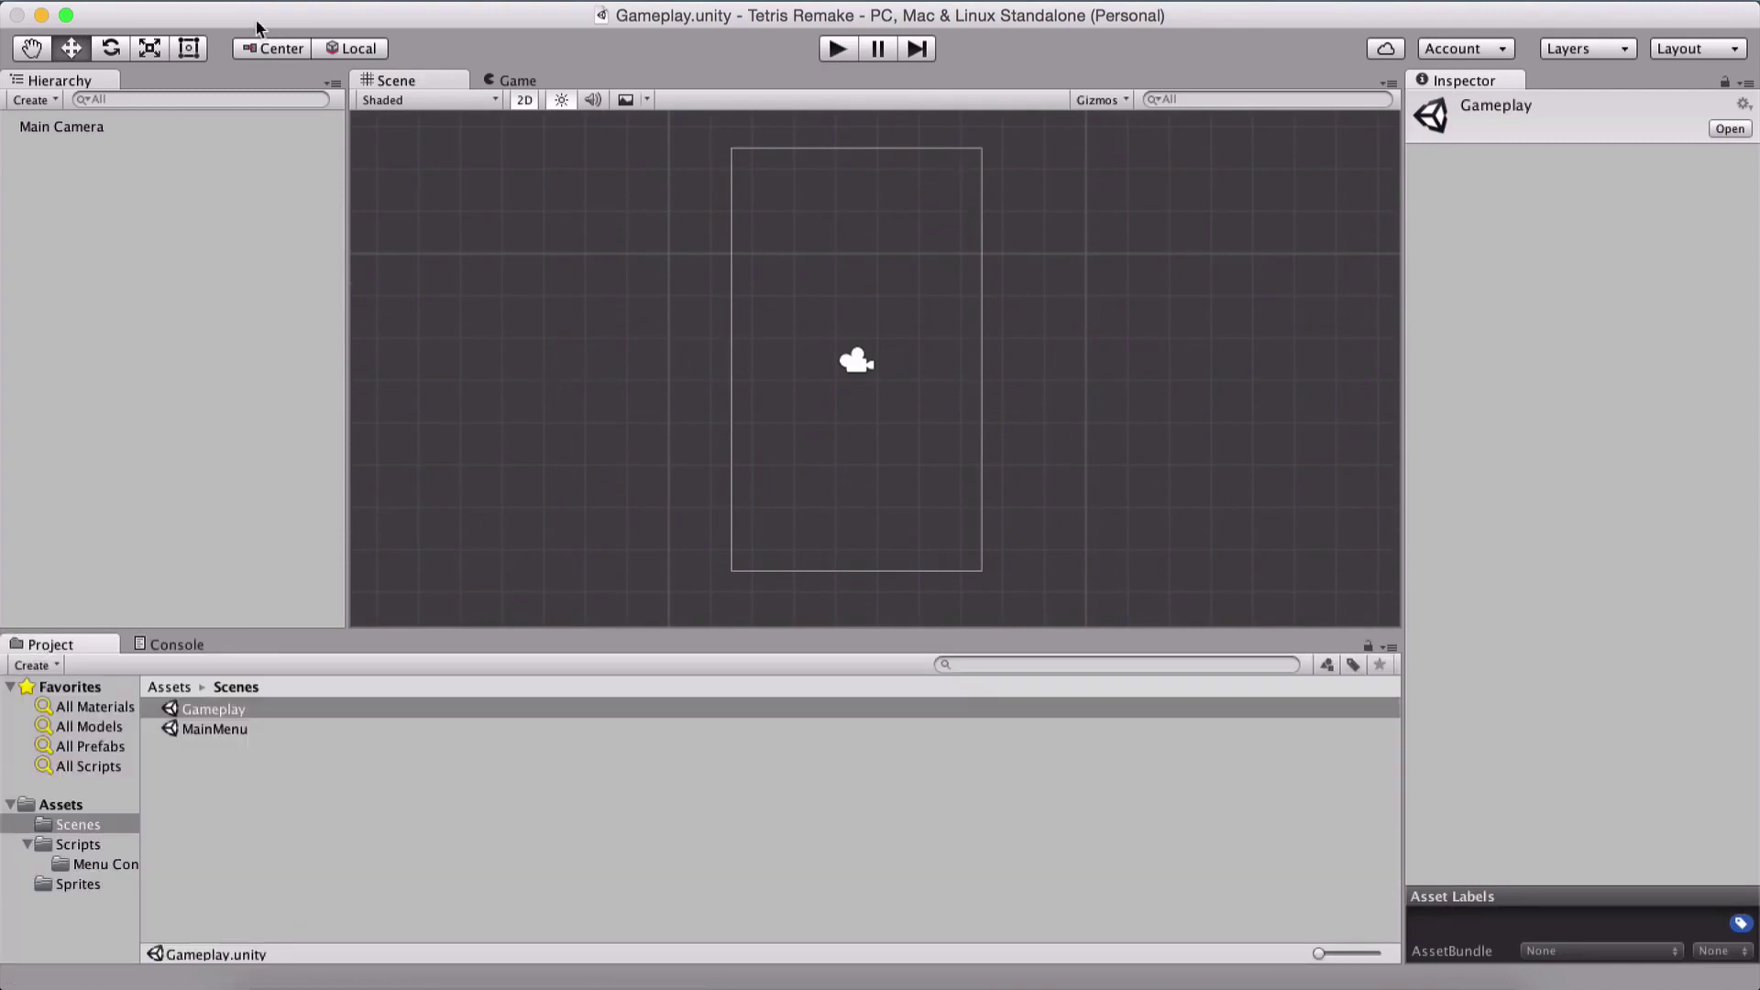
Add a UI Button to the Gameplay scene
click(340, 0)
mouse_move(362, 169)
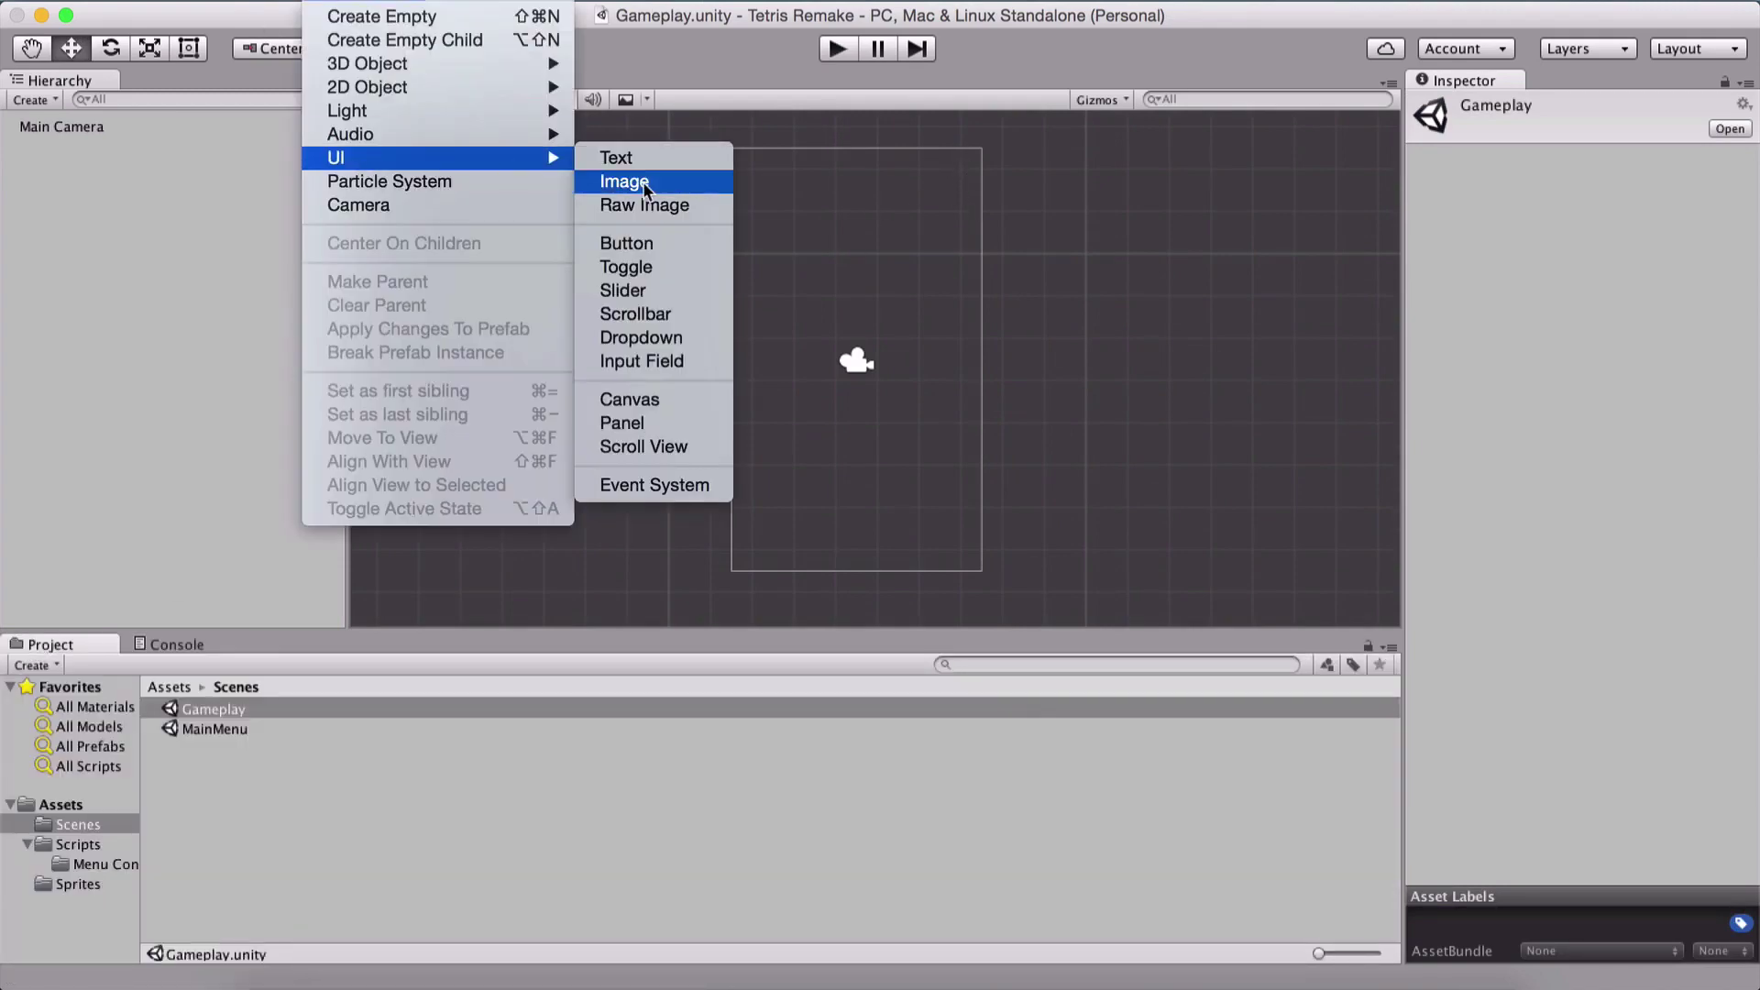
click(626, 243)
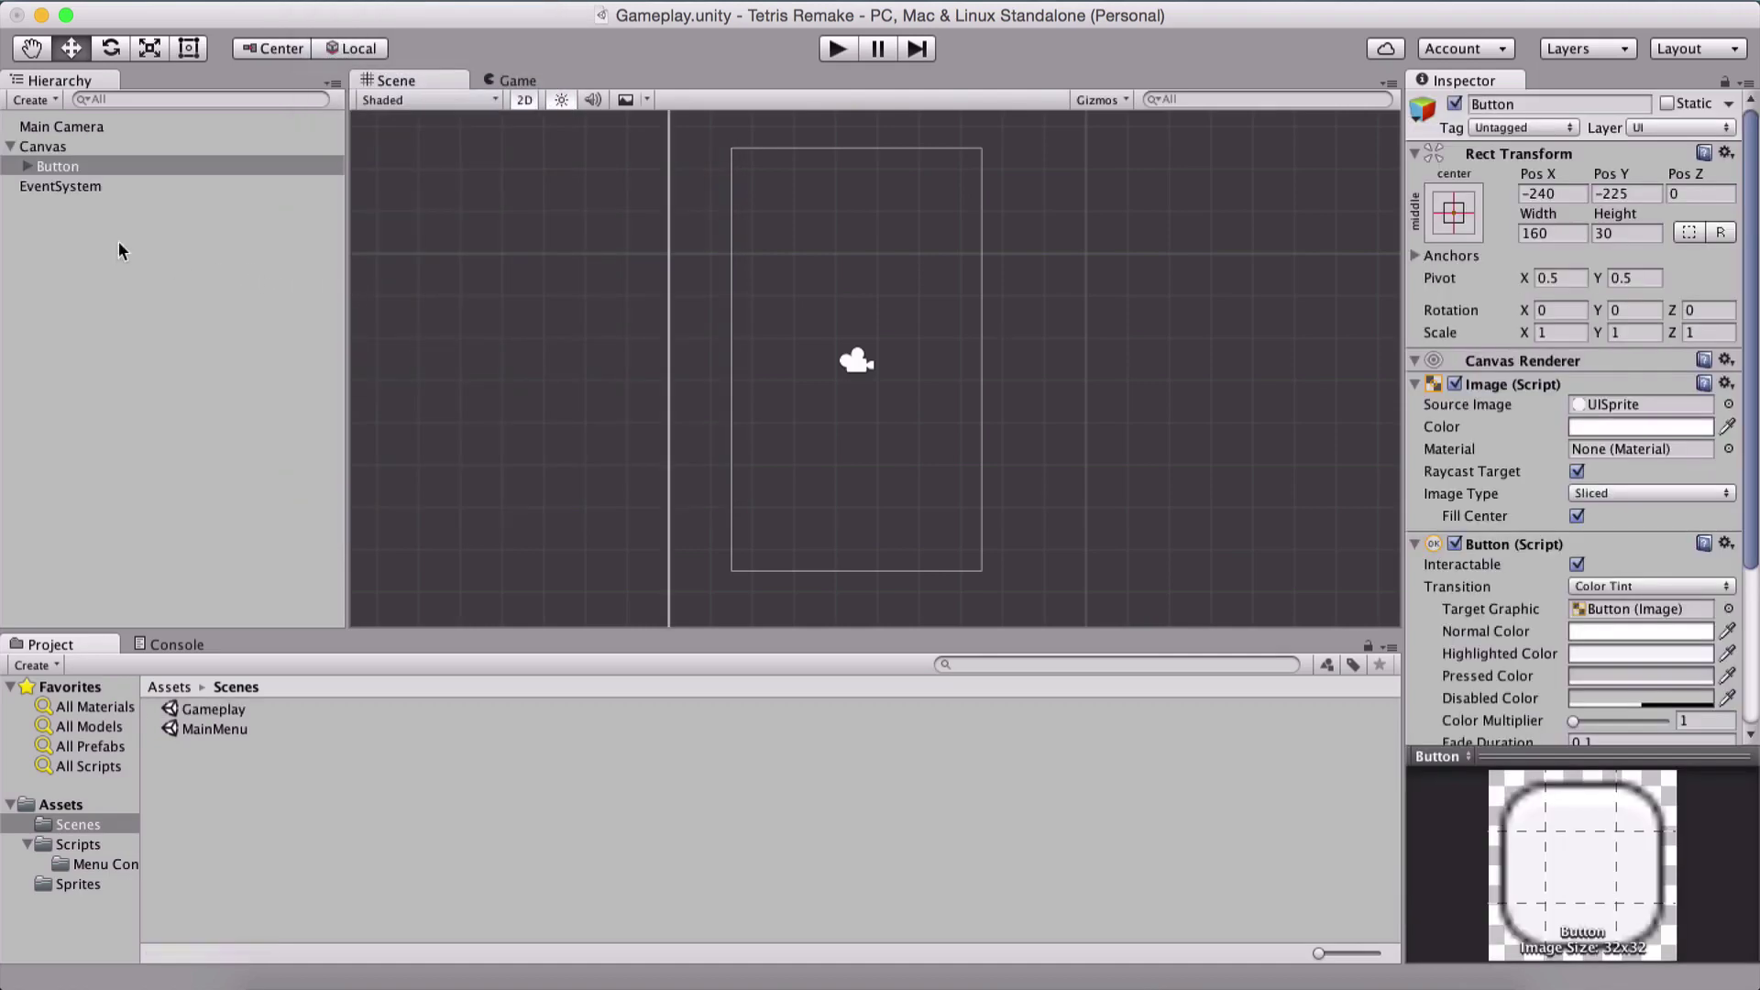
Set the Canvas render mode to Screen Space - Camera and assign Main Camera as its render camera
click(39, 148)
click(1617, 412)
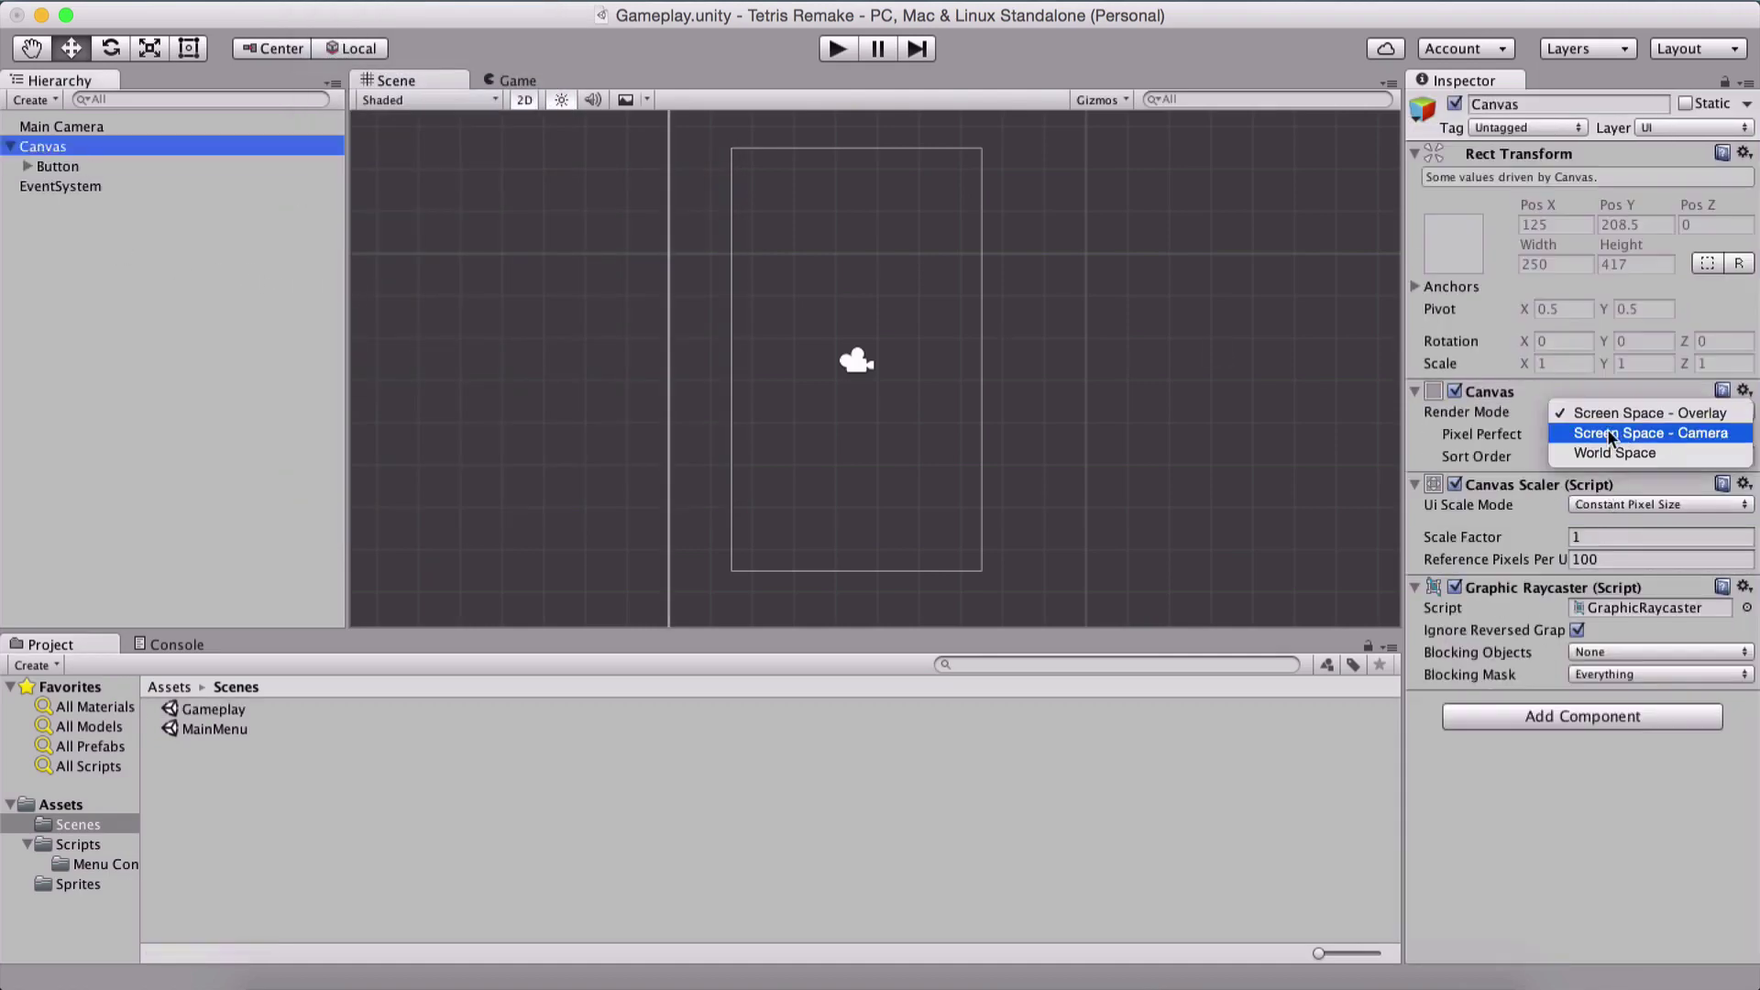
click(1610, 433)
drag(62, 126, 1596, 456)
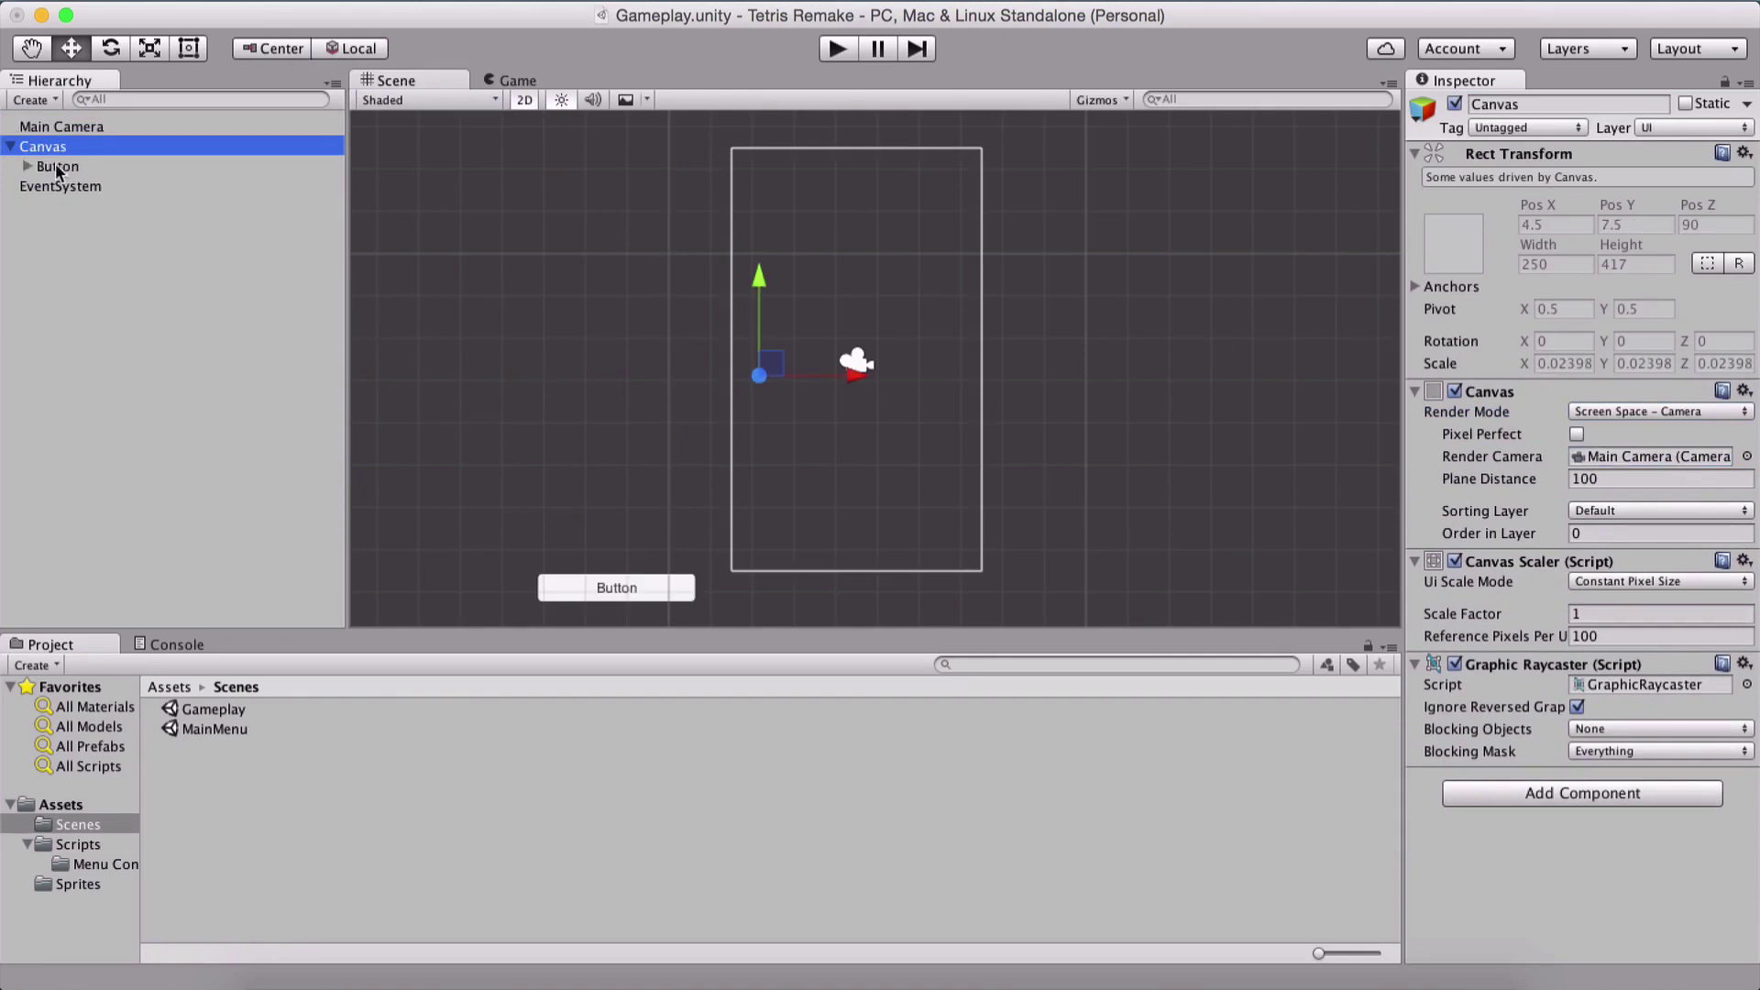
Delete the Text child object of the Button under the Canvas
click(28, 166)
click(66, 186)
key(super+BackSpace)
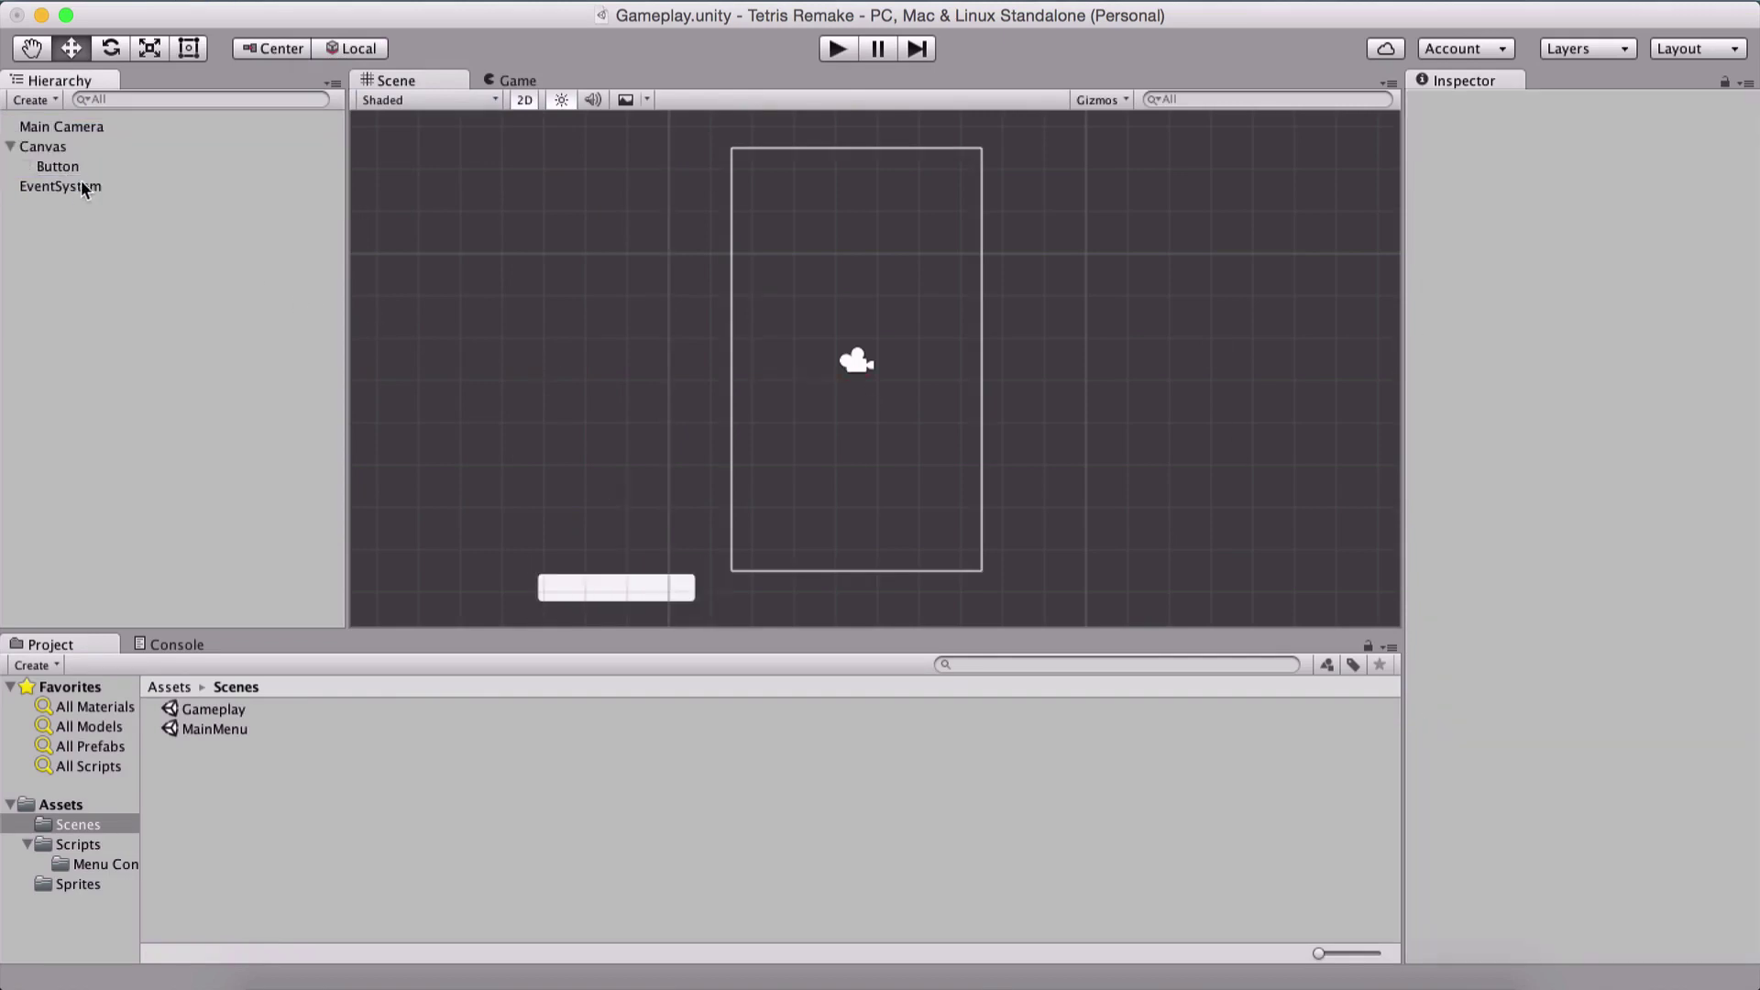
Rename the Button under the Canvas to "Pause Button"
click(83, 166)
key(Return)
text(Pause Bu)
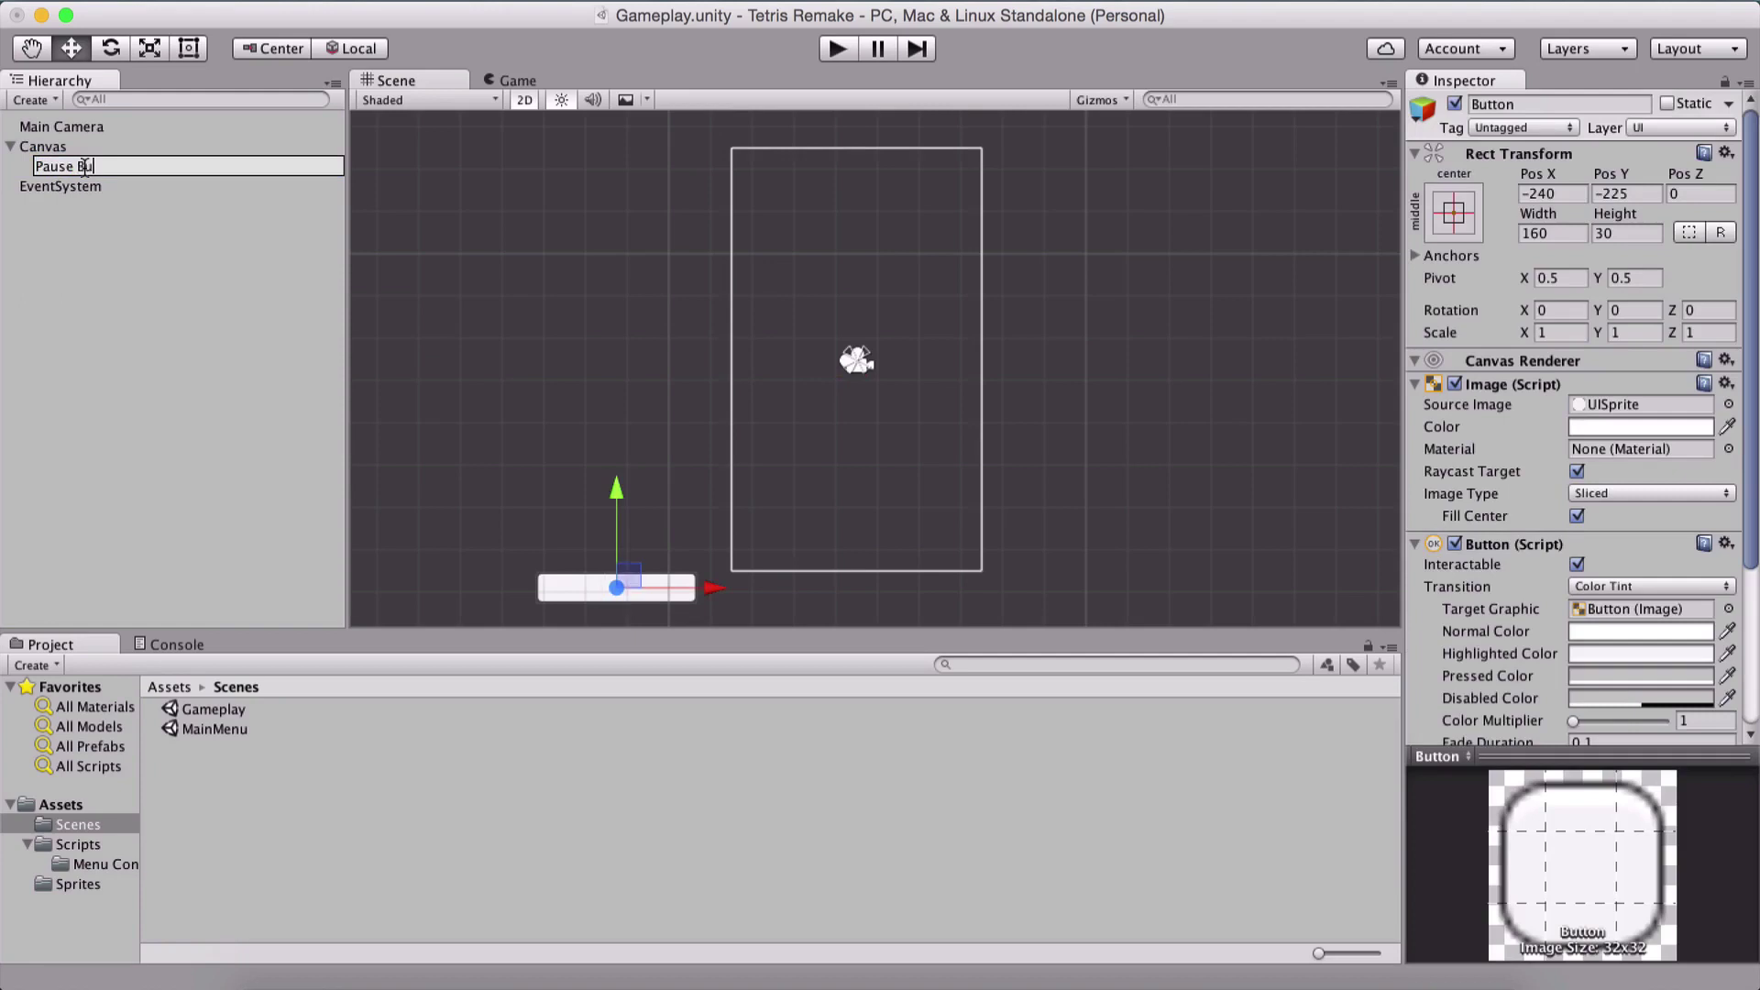
text(tton)
key(Return)
Centre Pause Button on the Canvas by setting its Pos X and Pos Y to 0
click(1561, 192)
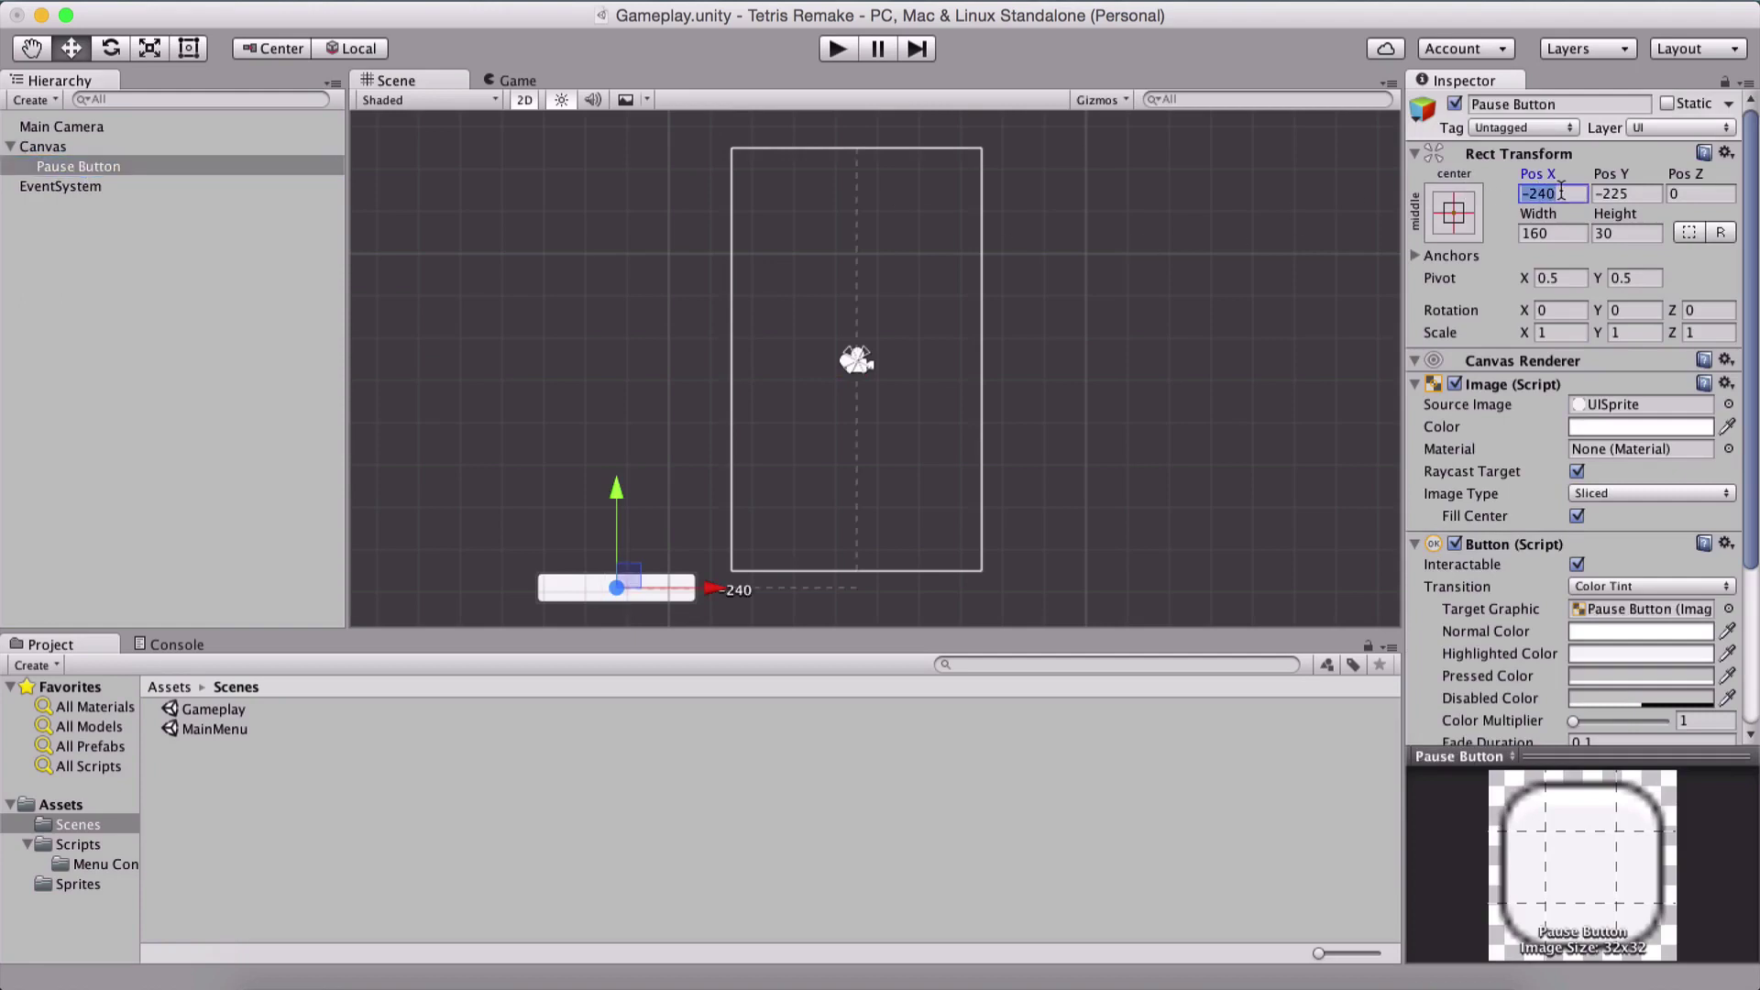
text(0)
key(Tab)
text(0)
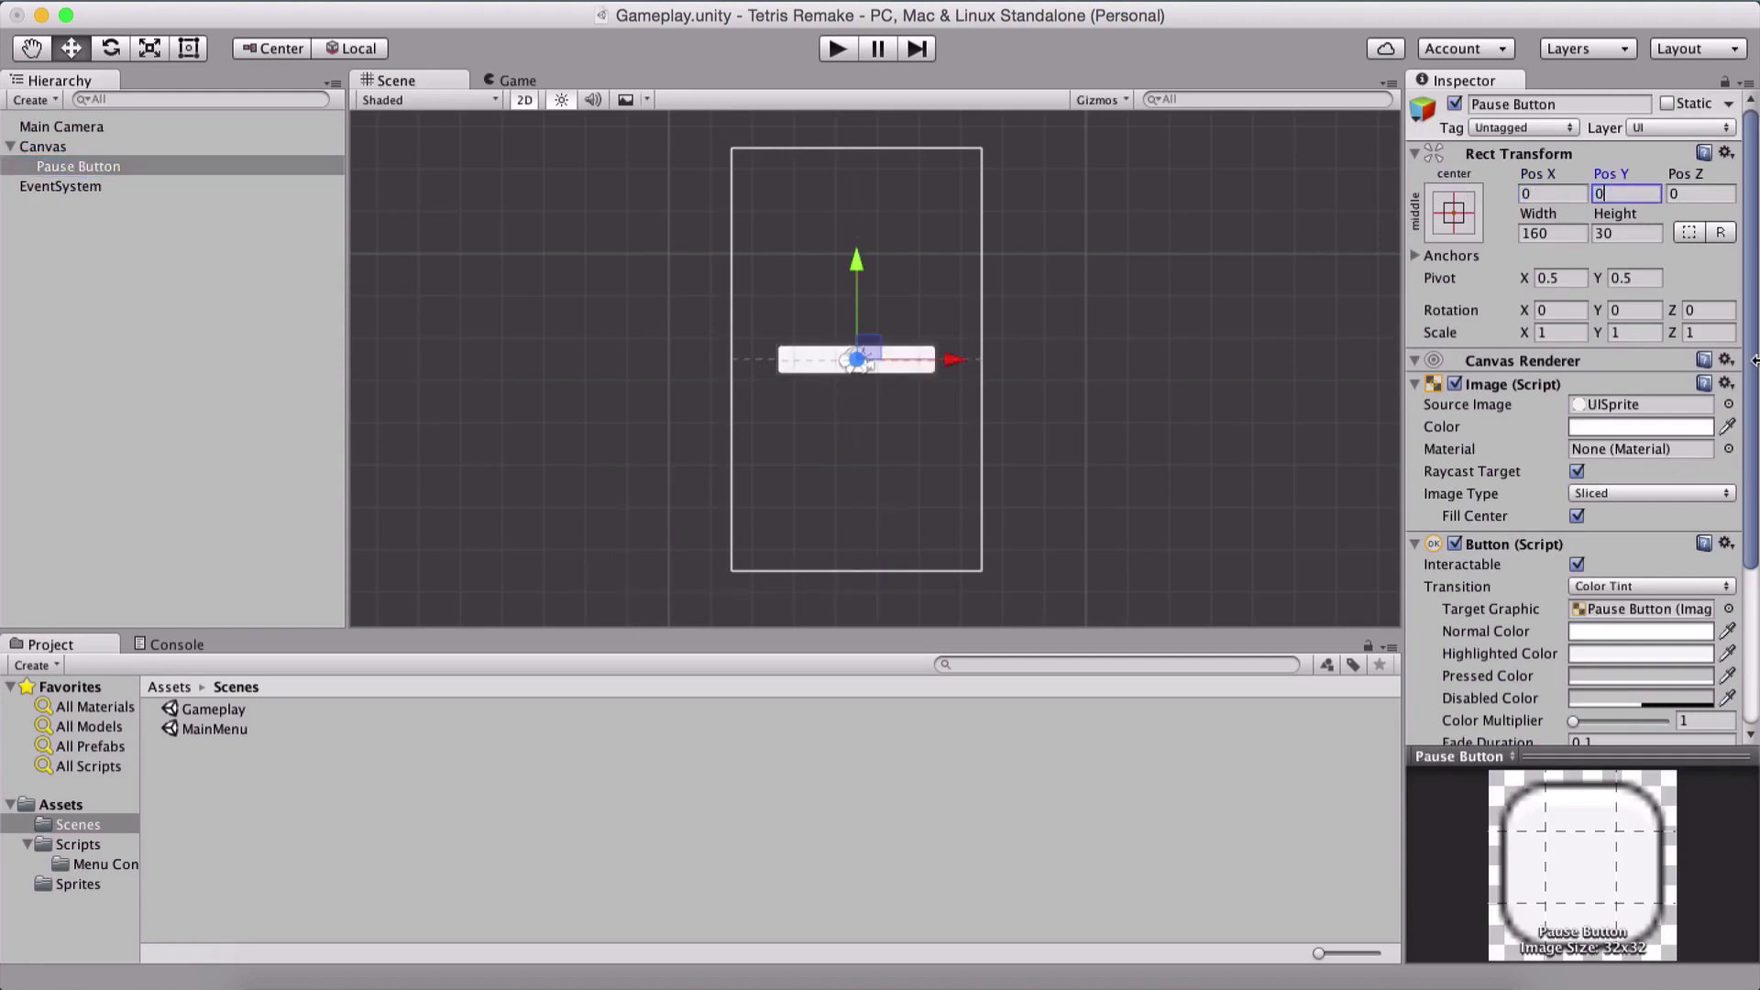
Assign the Resume Button sprite as Pause Button's source image and set the image to its native size
click(1729, 404)
text(pa)
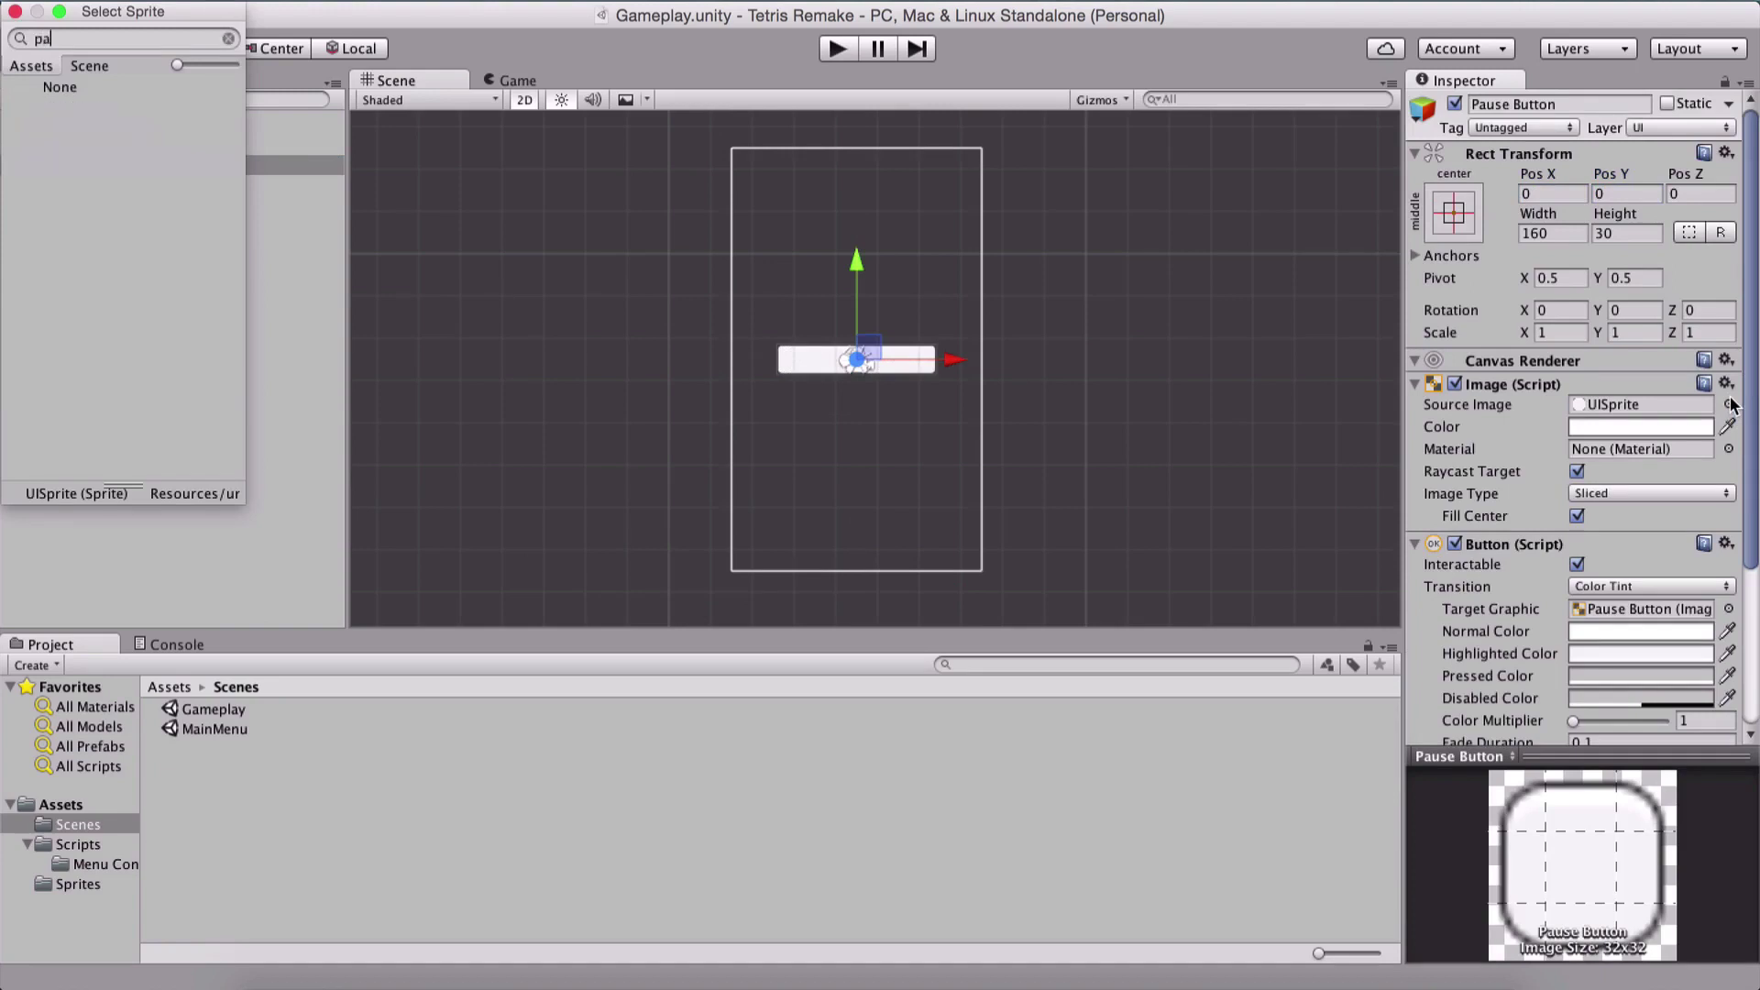
key(BackSpace)
key(BackSpace)
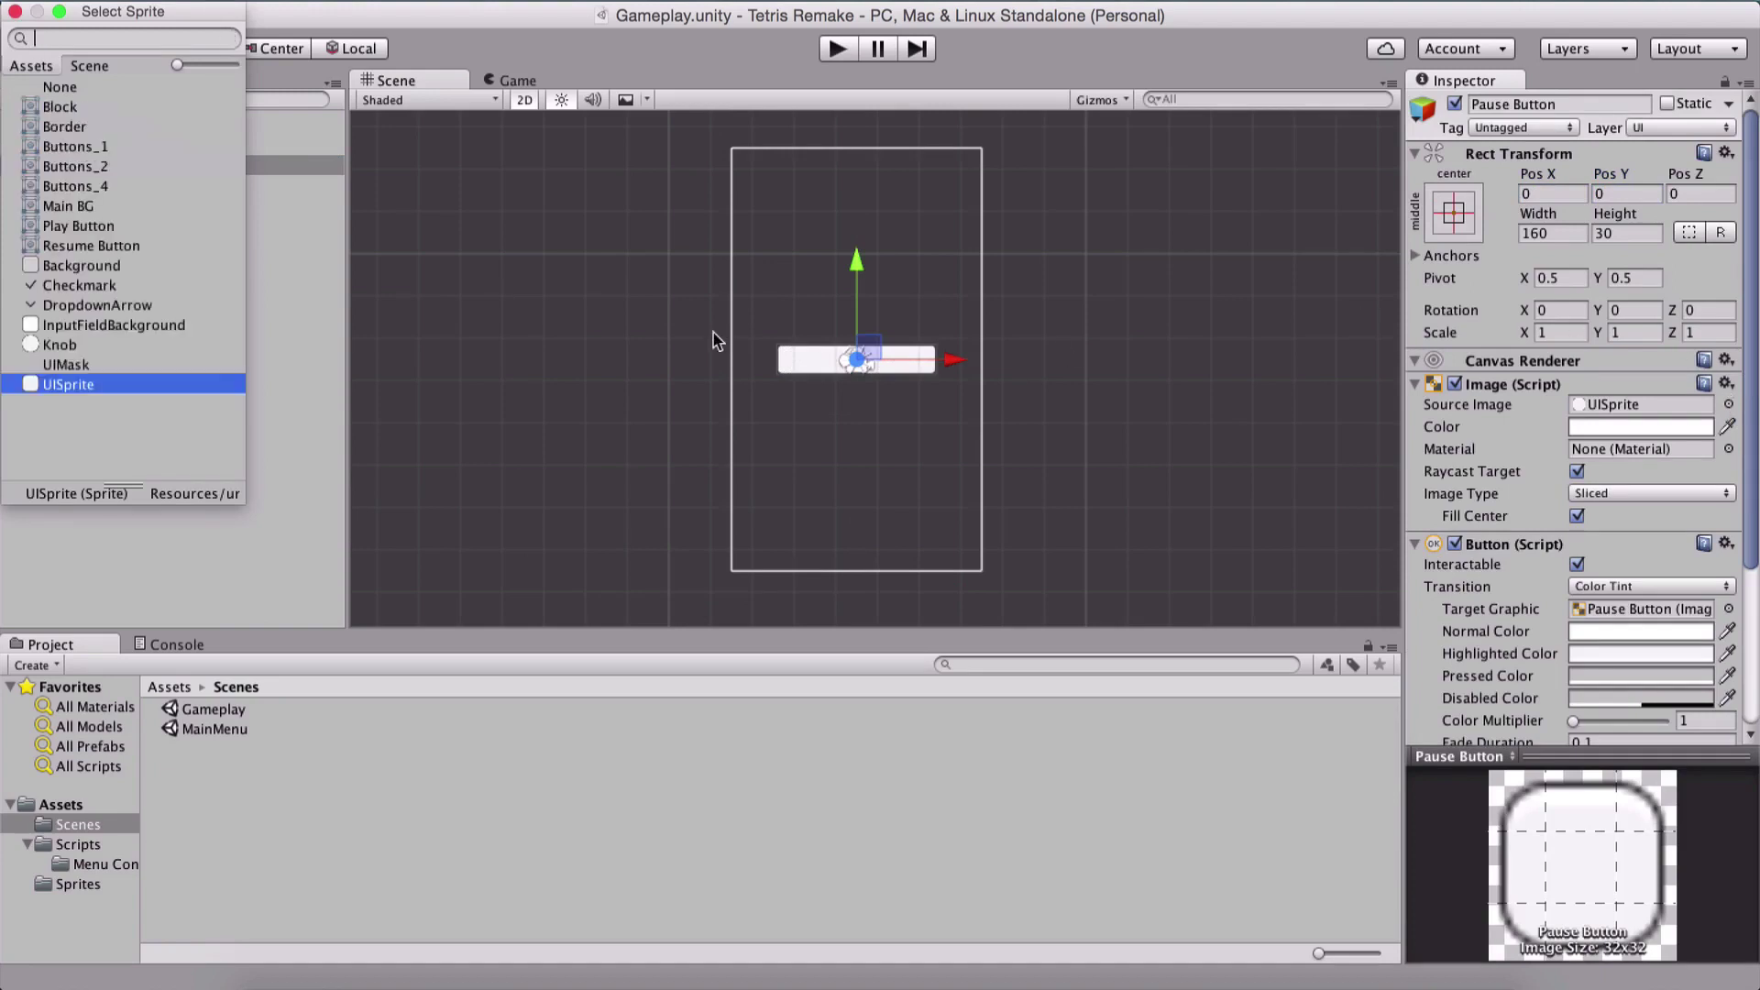
click(90, 244)
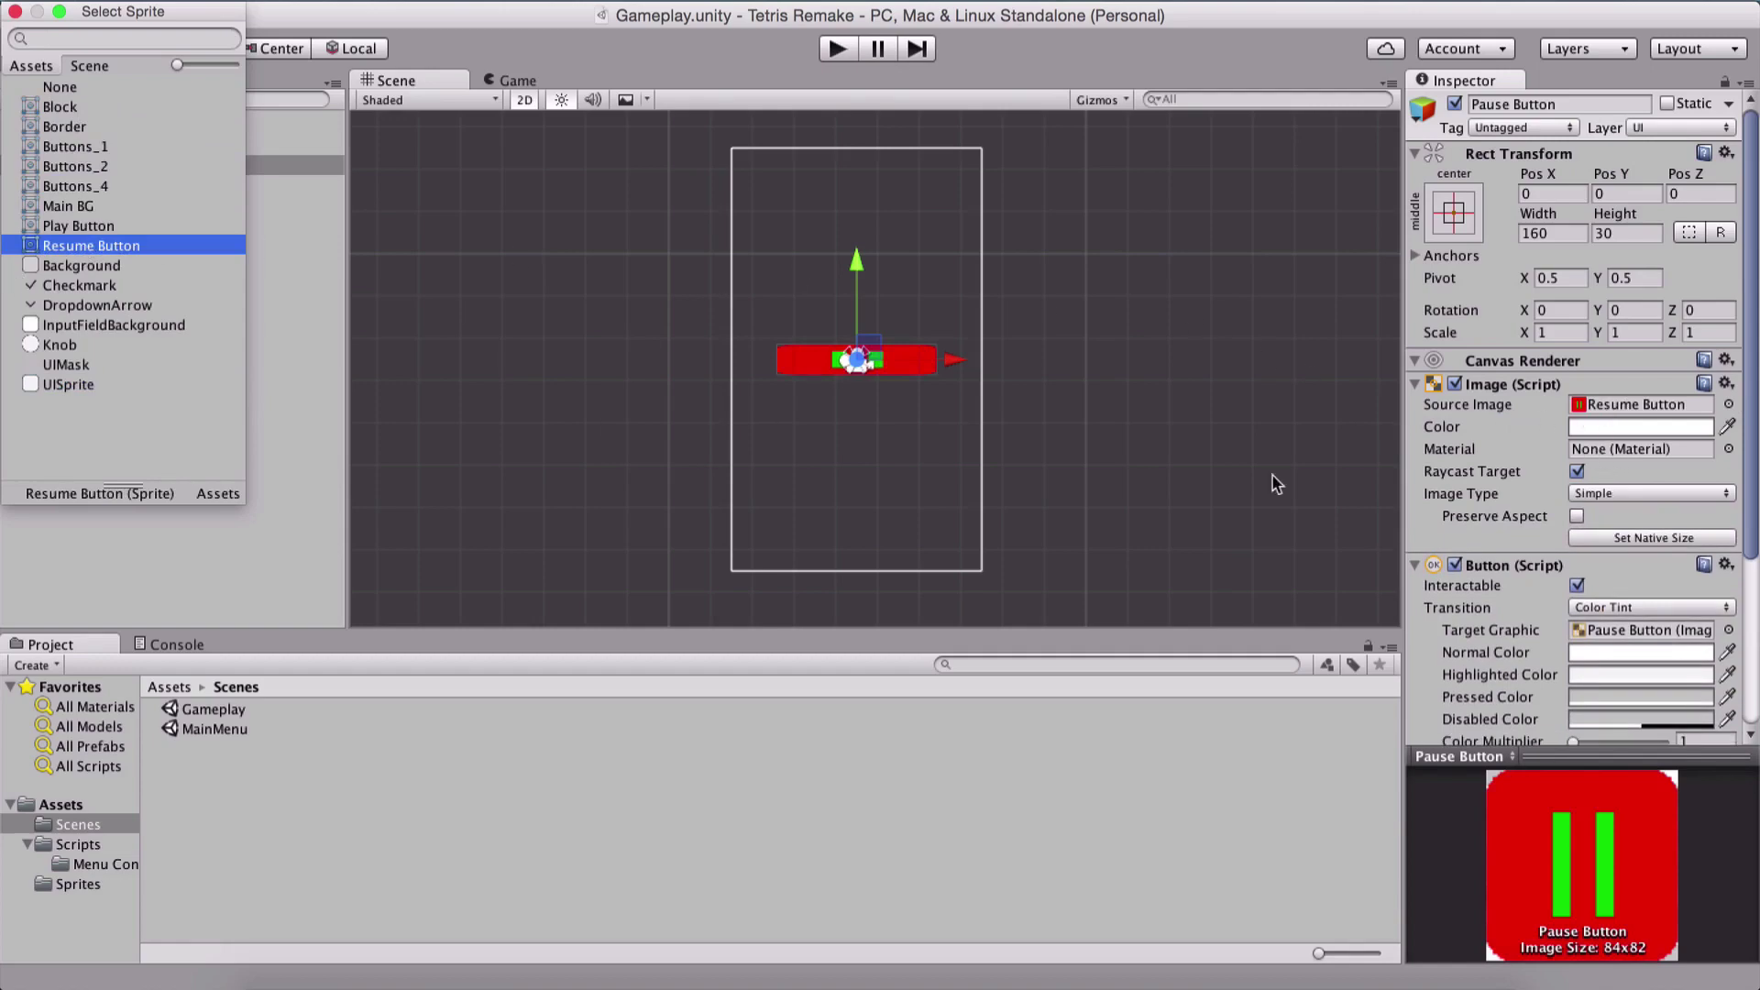
click(1670, 537)
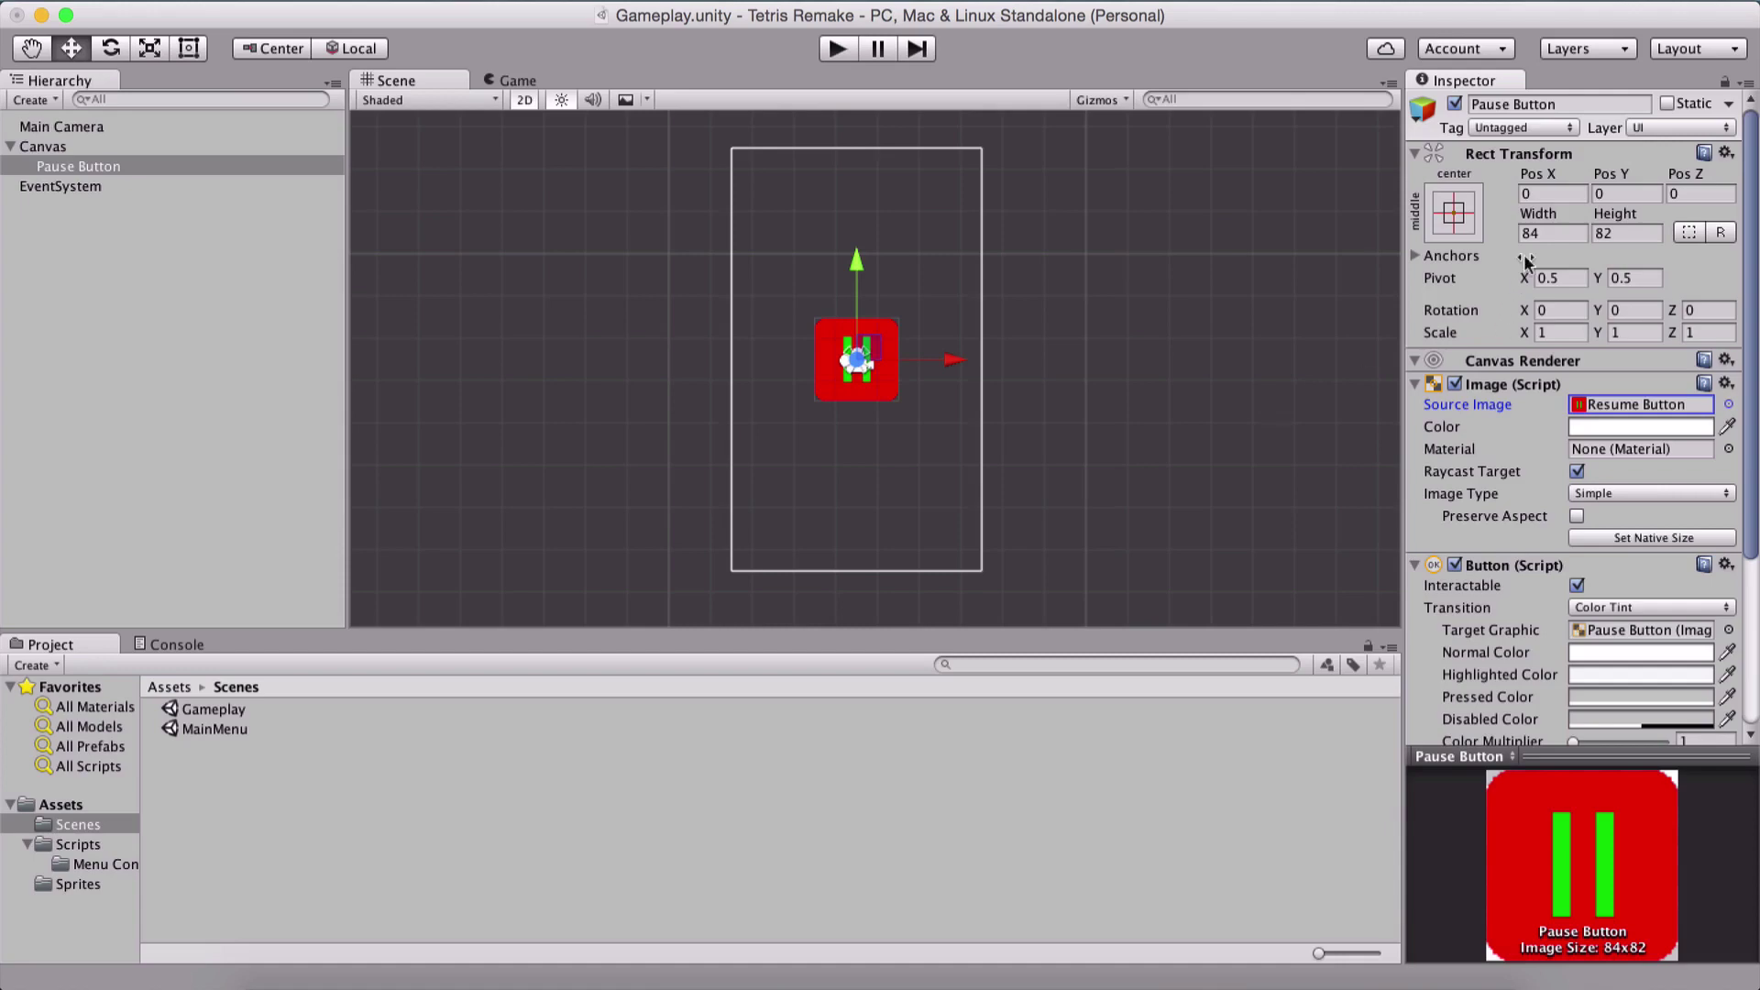
Try smaller Pause Button sizes, first 50 by 50 and then 40 by 40
click(1563, 234)
text(50)
key(Tab)
text(50)
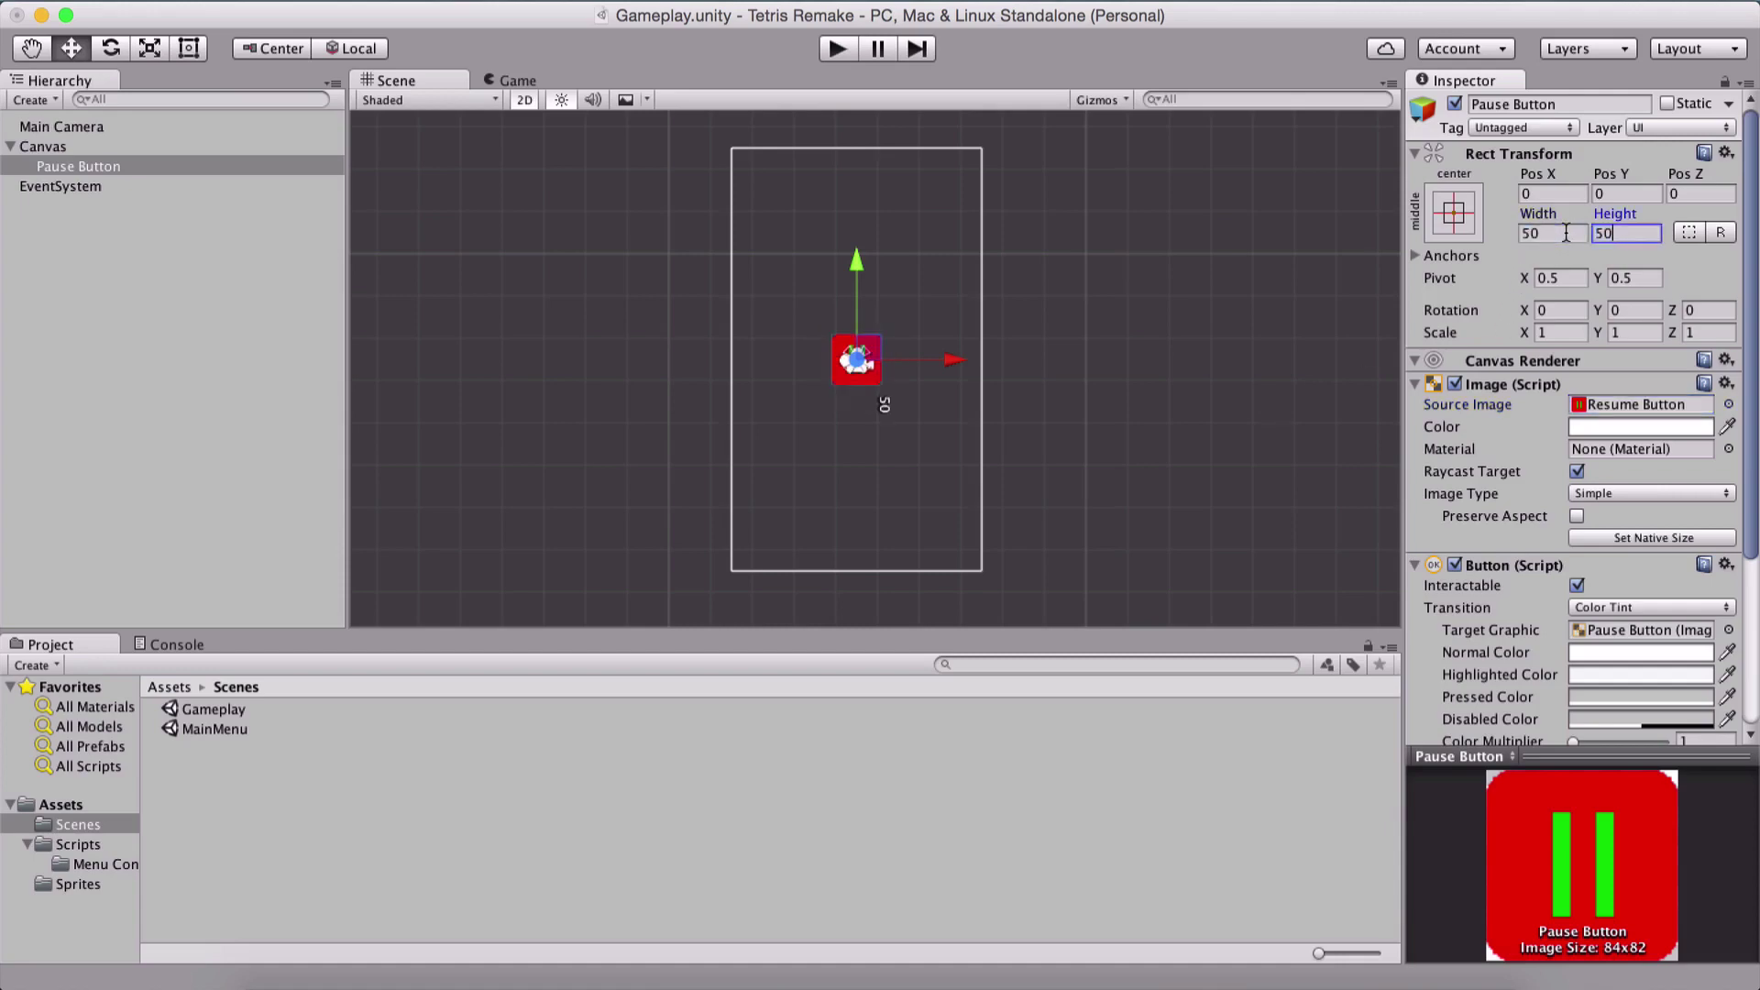
click(1537, 231)
text(40)
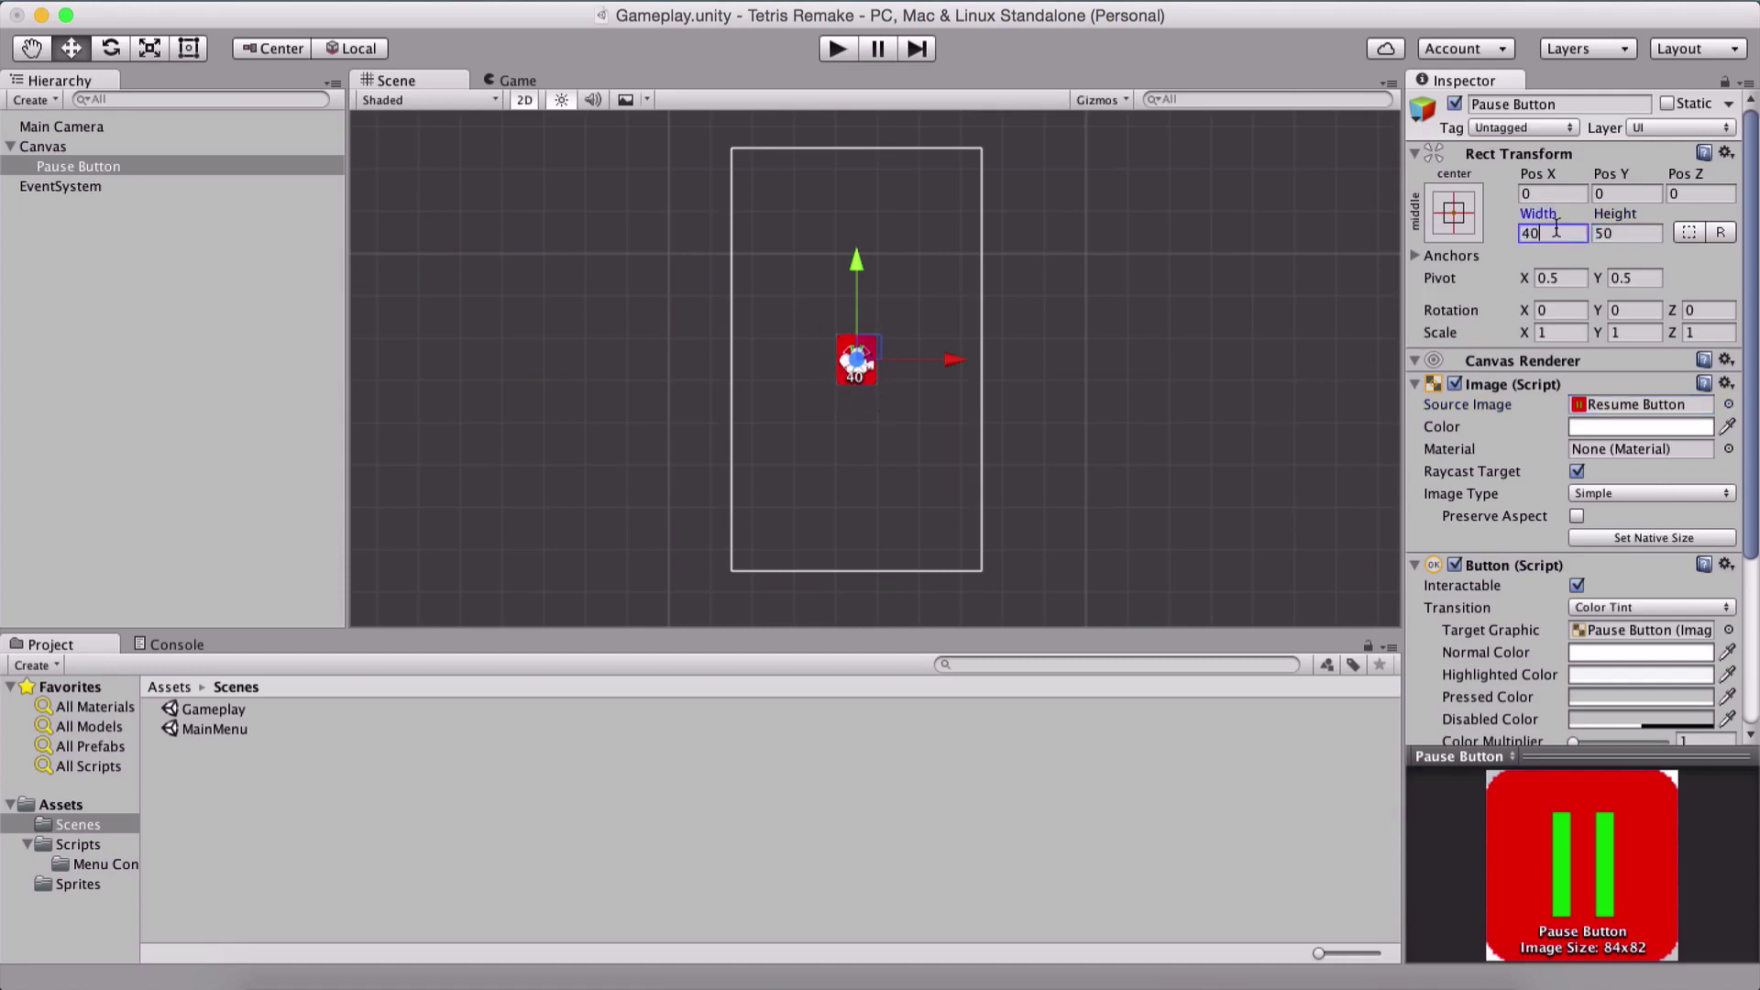
key(Tab)
text(40)
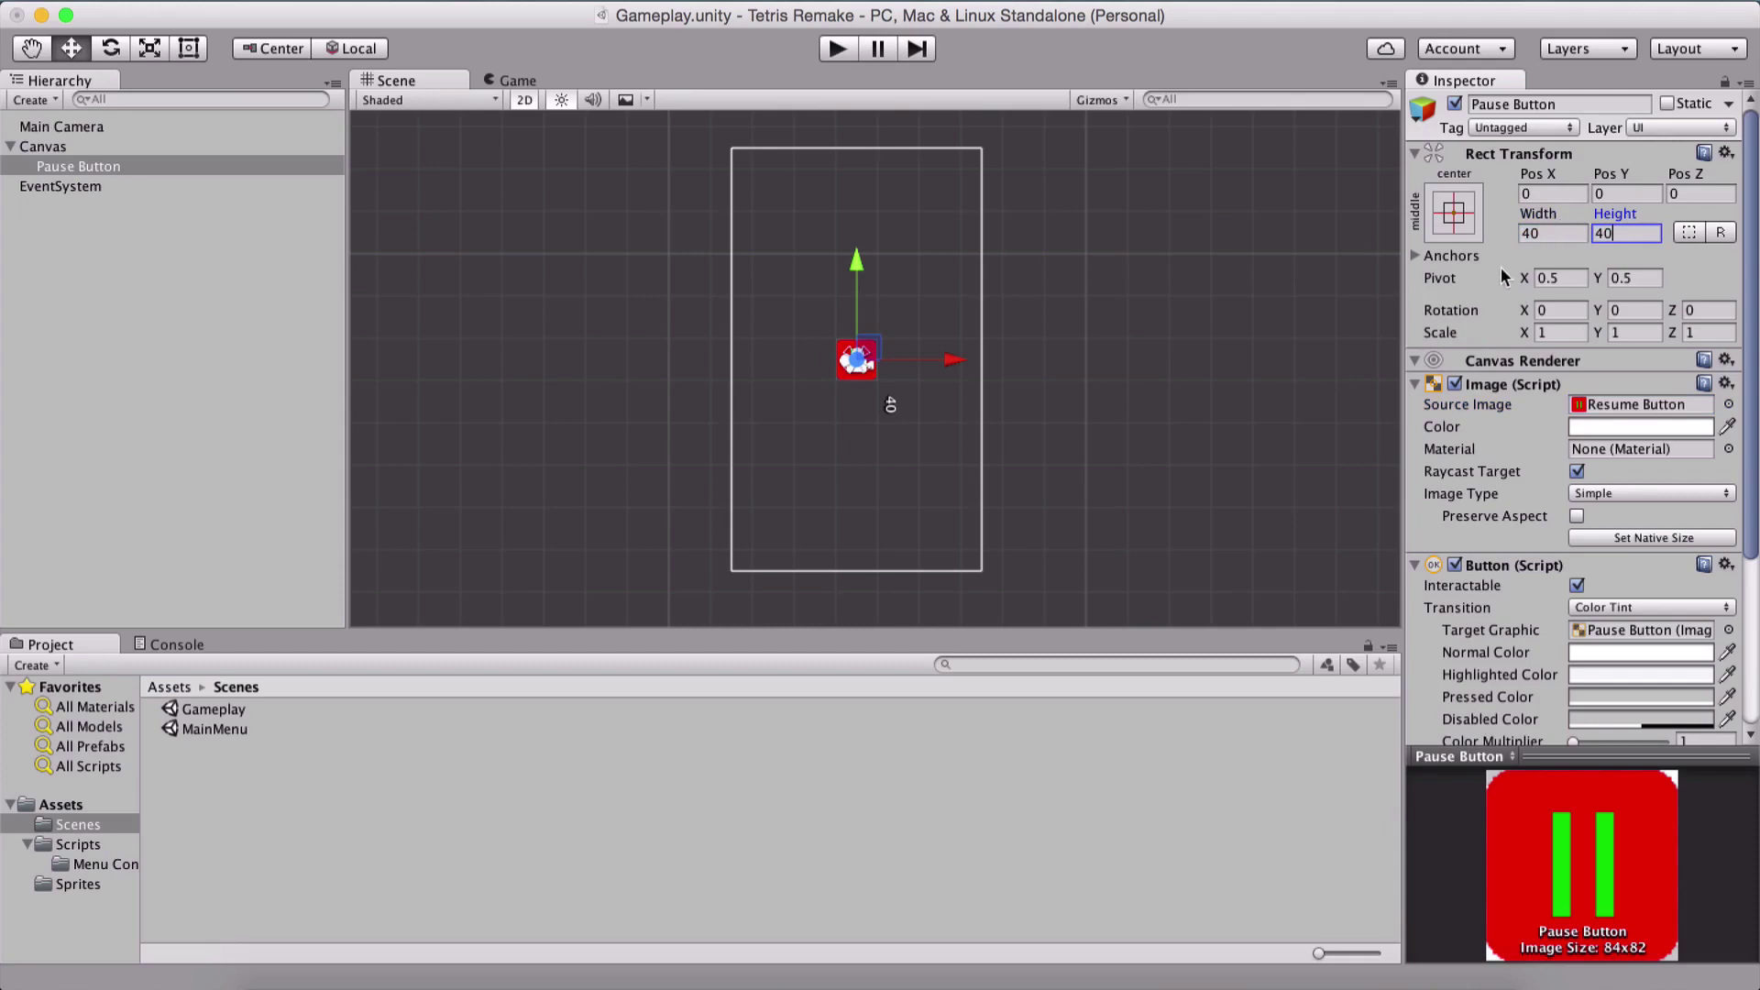
Set the Canvas Scaler to Scale With Screen Size with a 480 x 800 reference resolution and a Match value of 0.5
click(42, 148)
click(1613, 581)
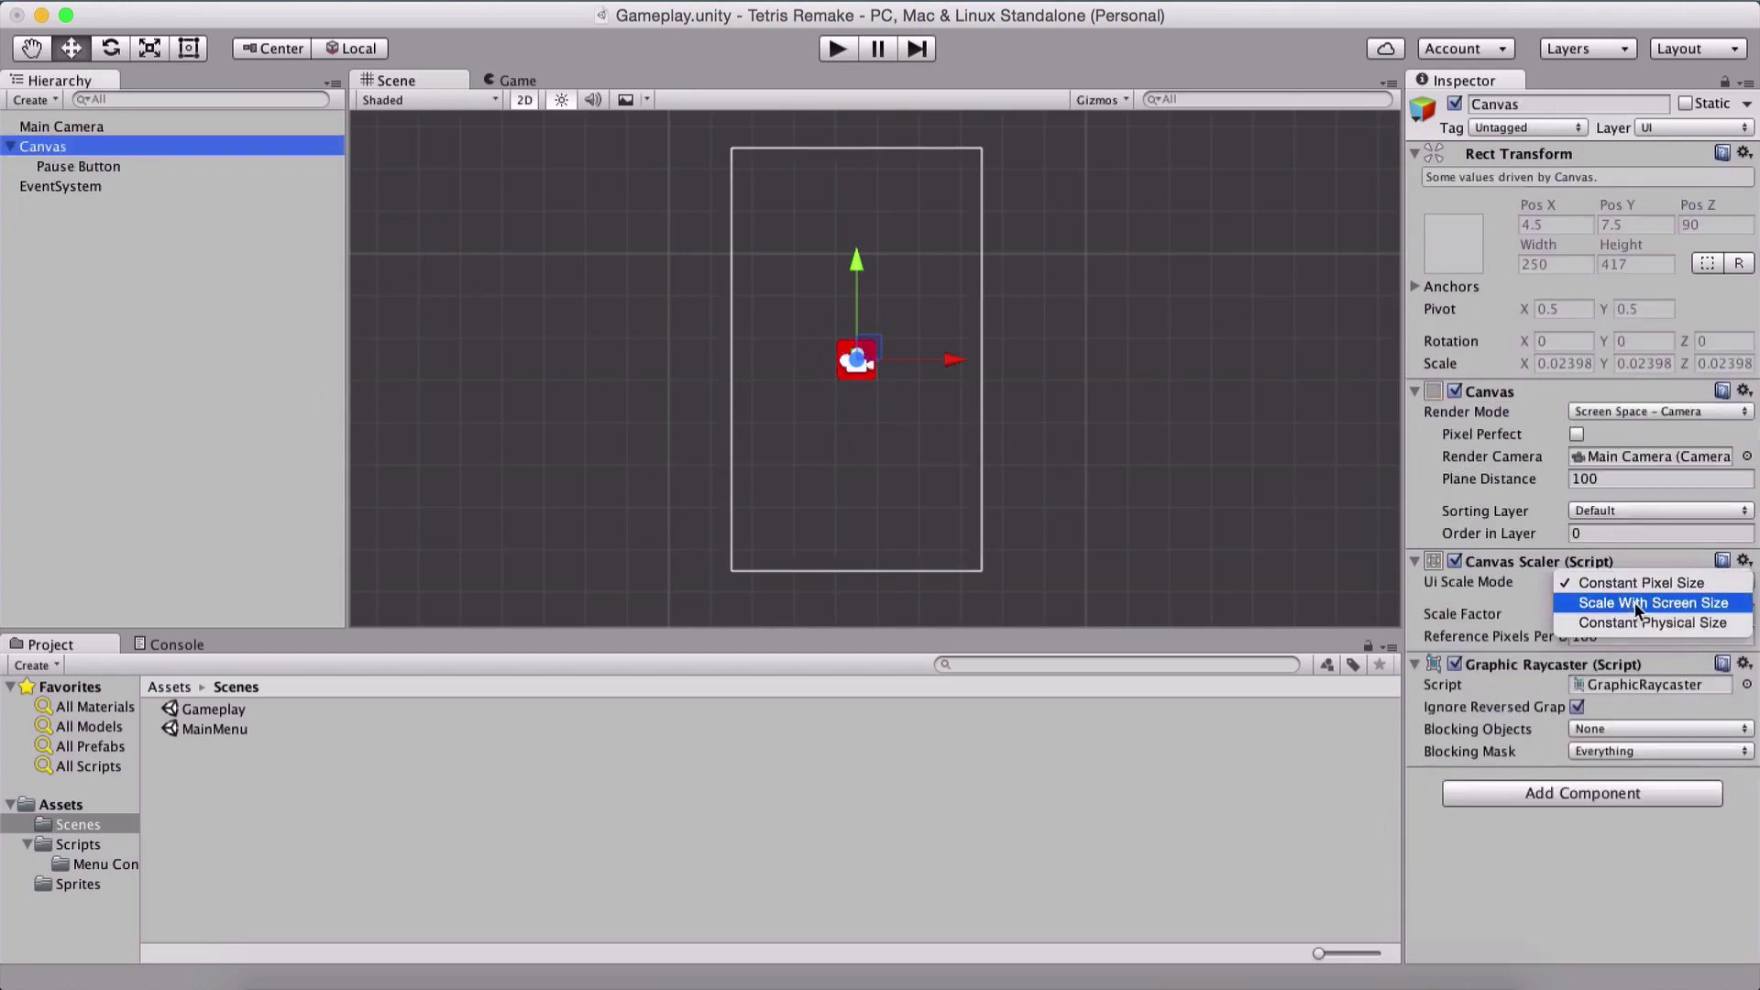
click(1631, 601)
click(1542, 633)
text(480)
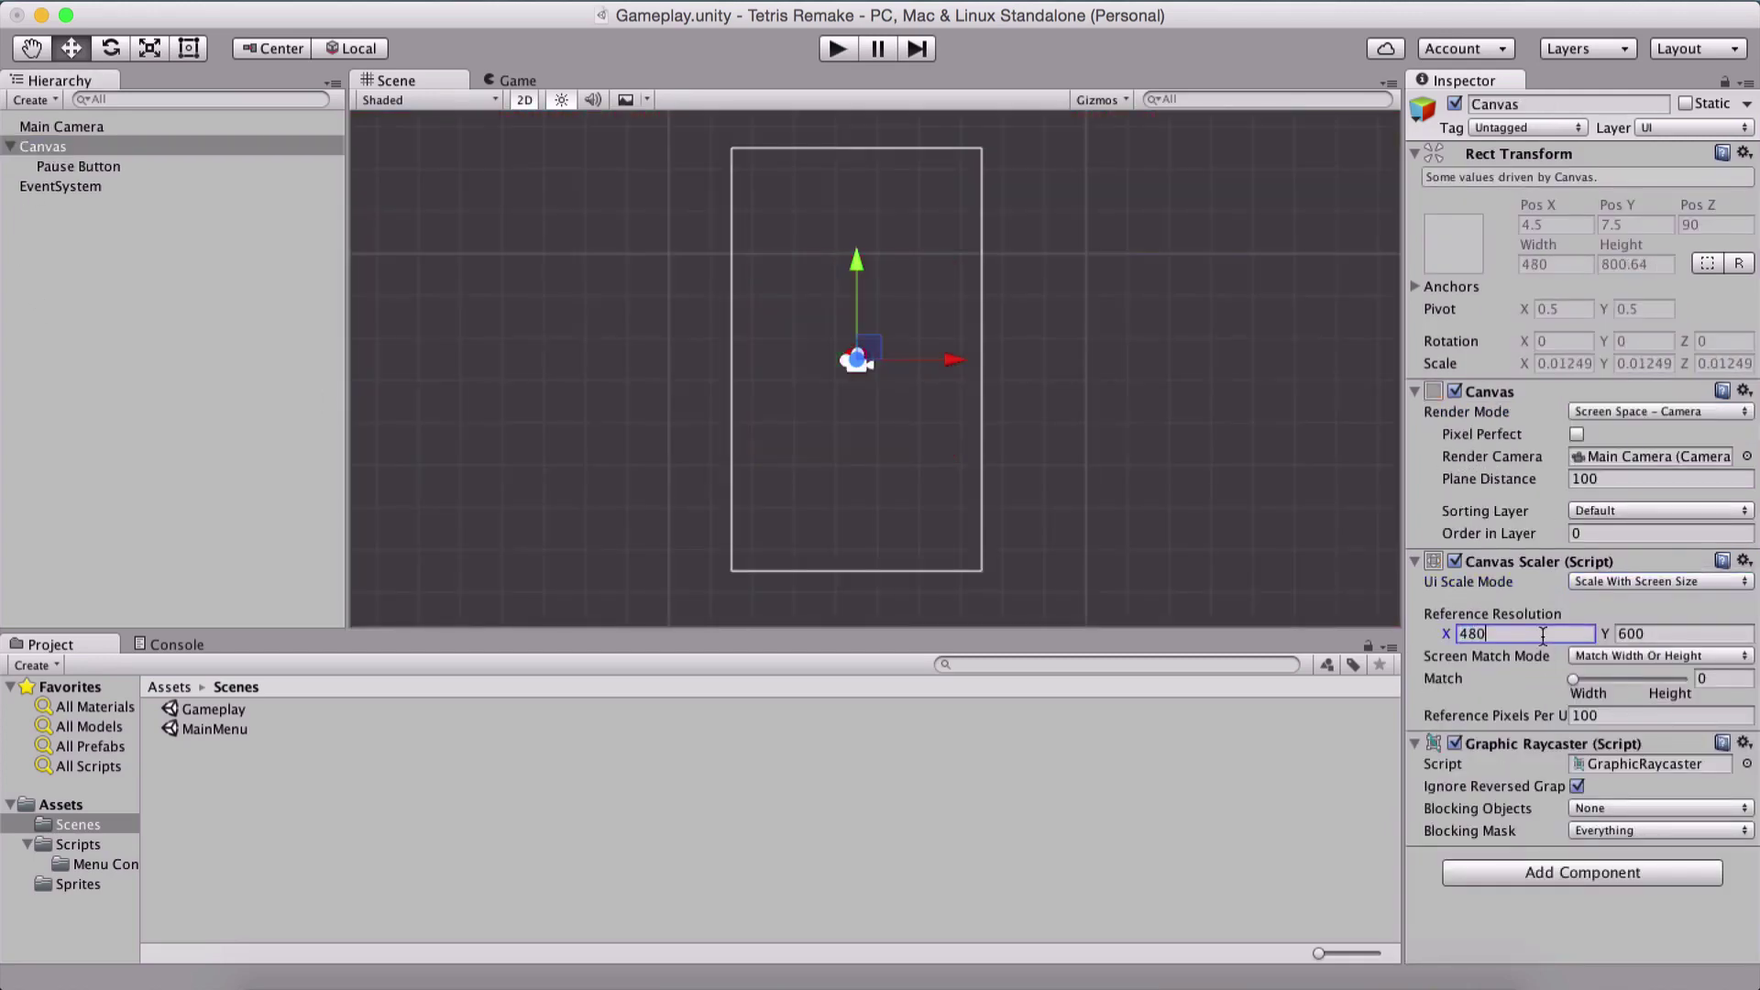
key(Tab)
text(80)
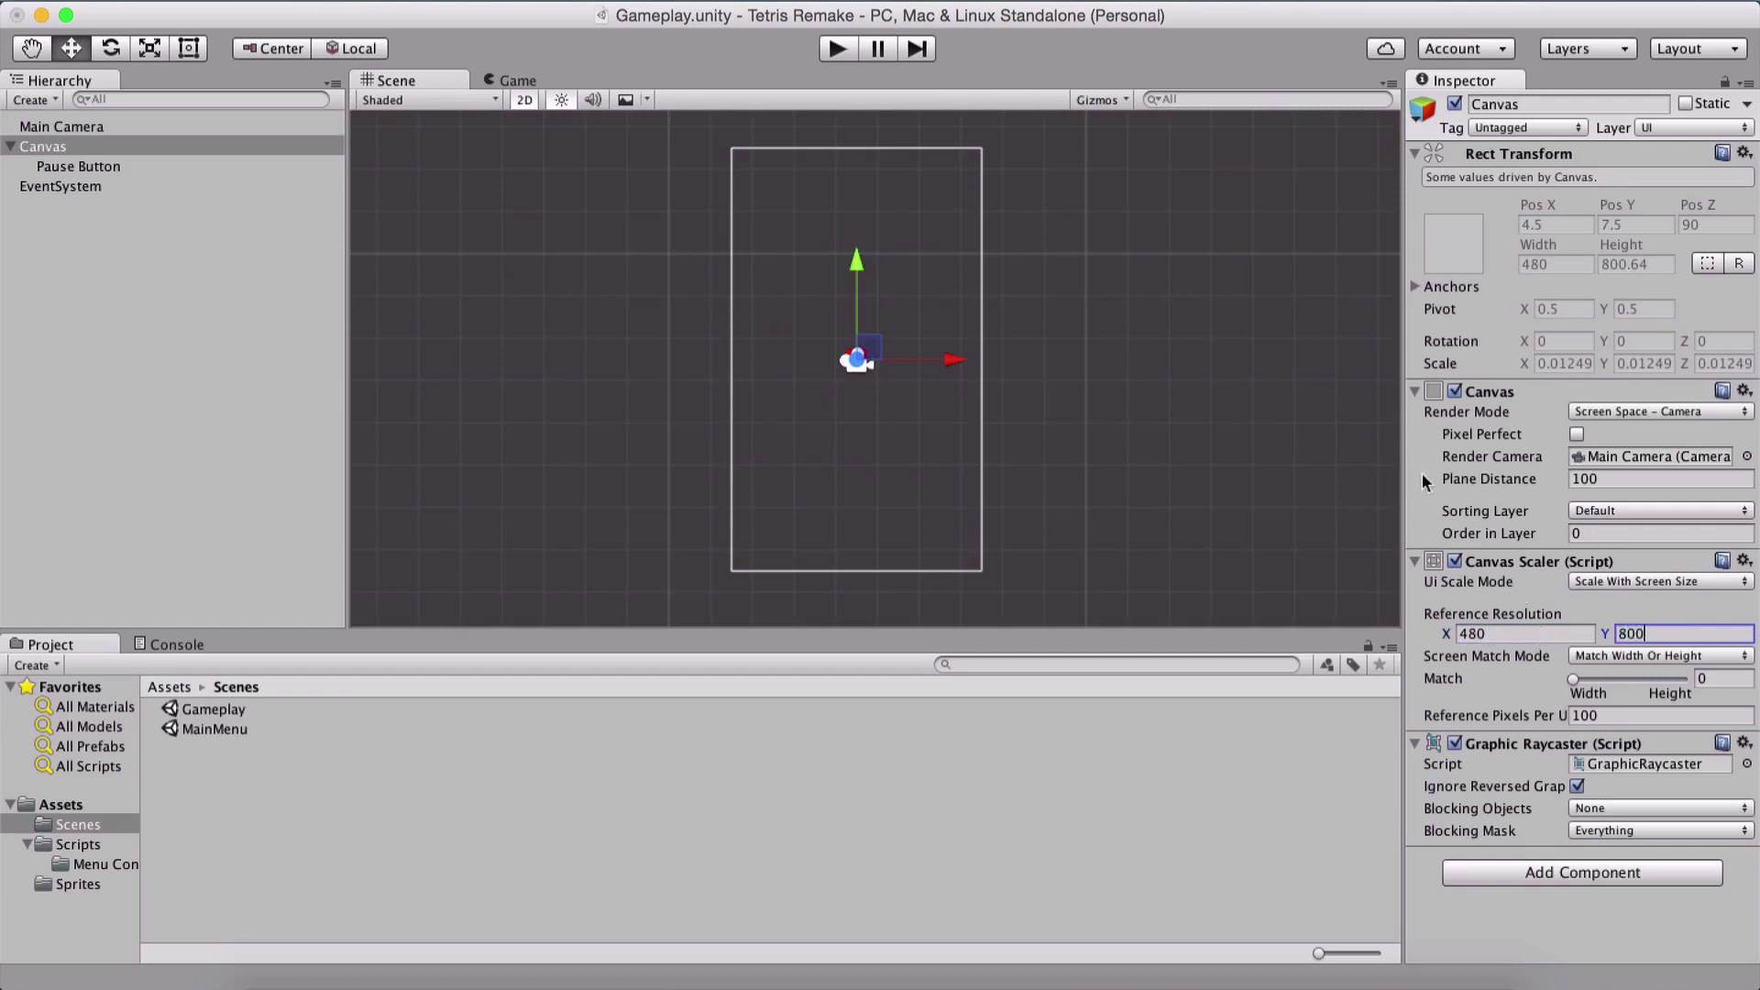
click(1723, 678)
text(.5)
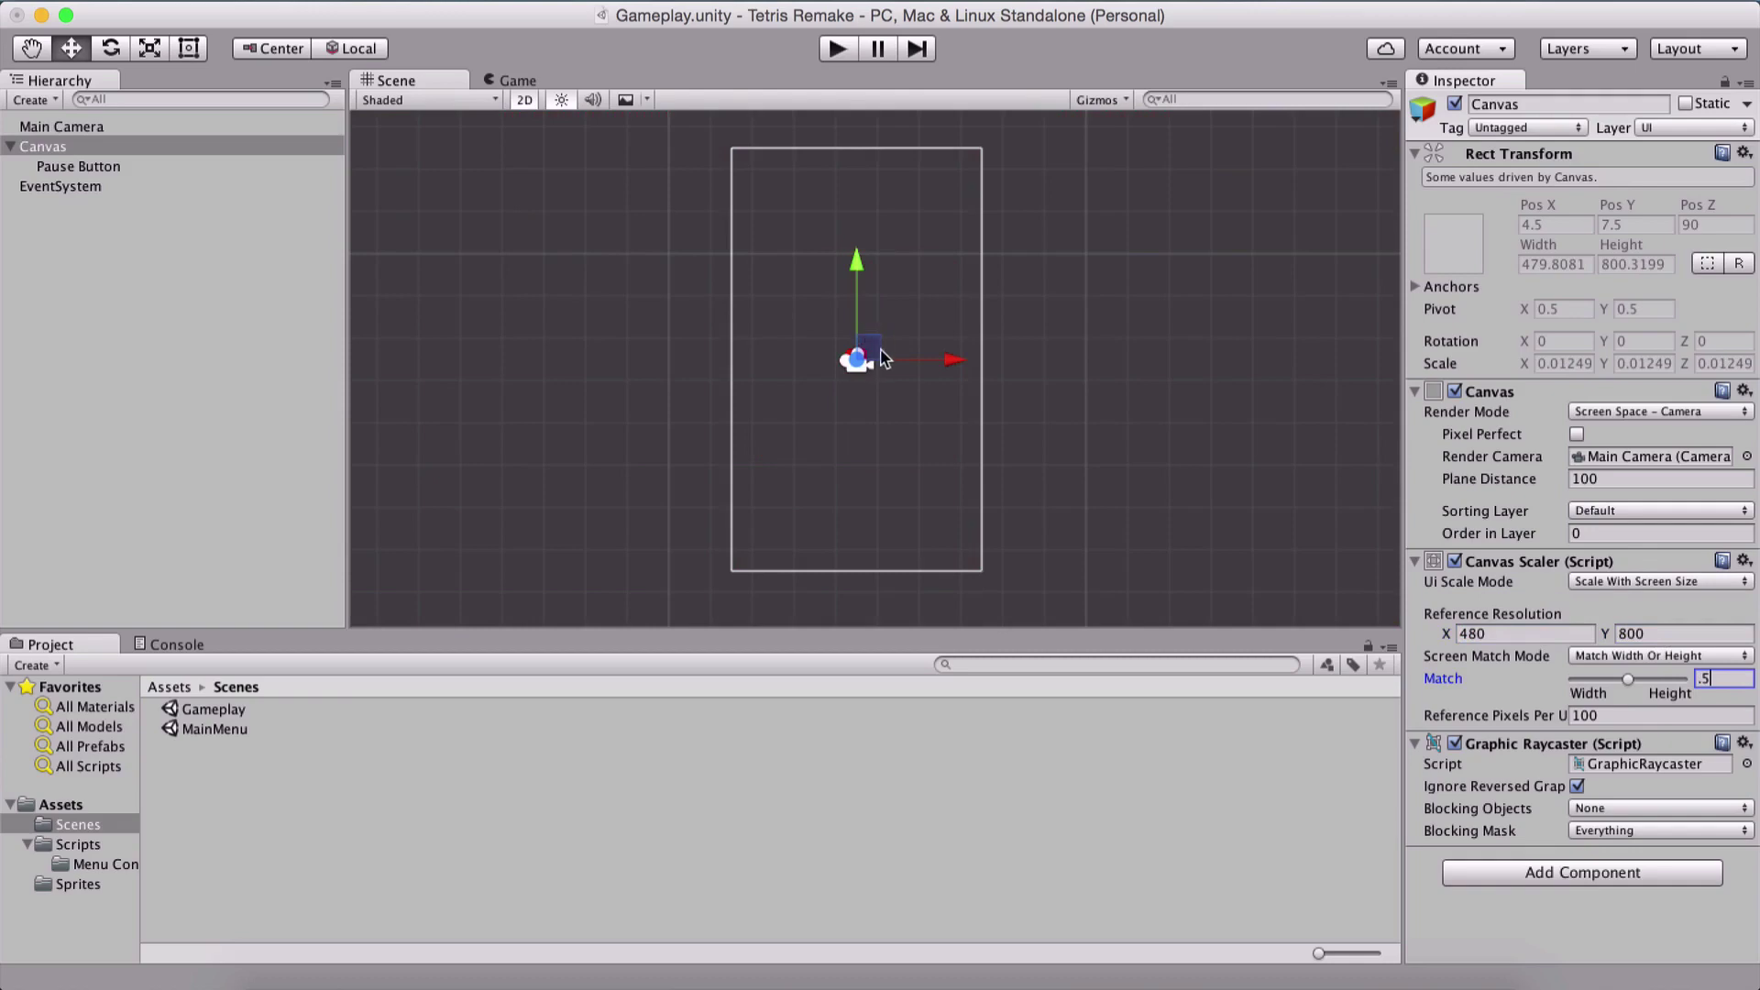
Move Pause Button near the Canvas's upper-right corner, at about X 177, Y 332, and restore its native image size
click(110, 168)
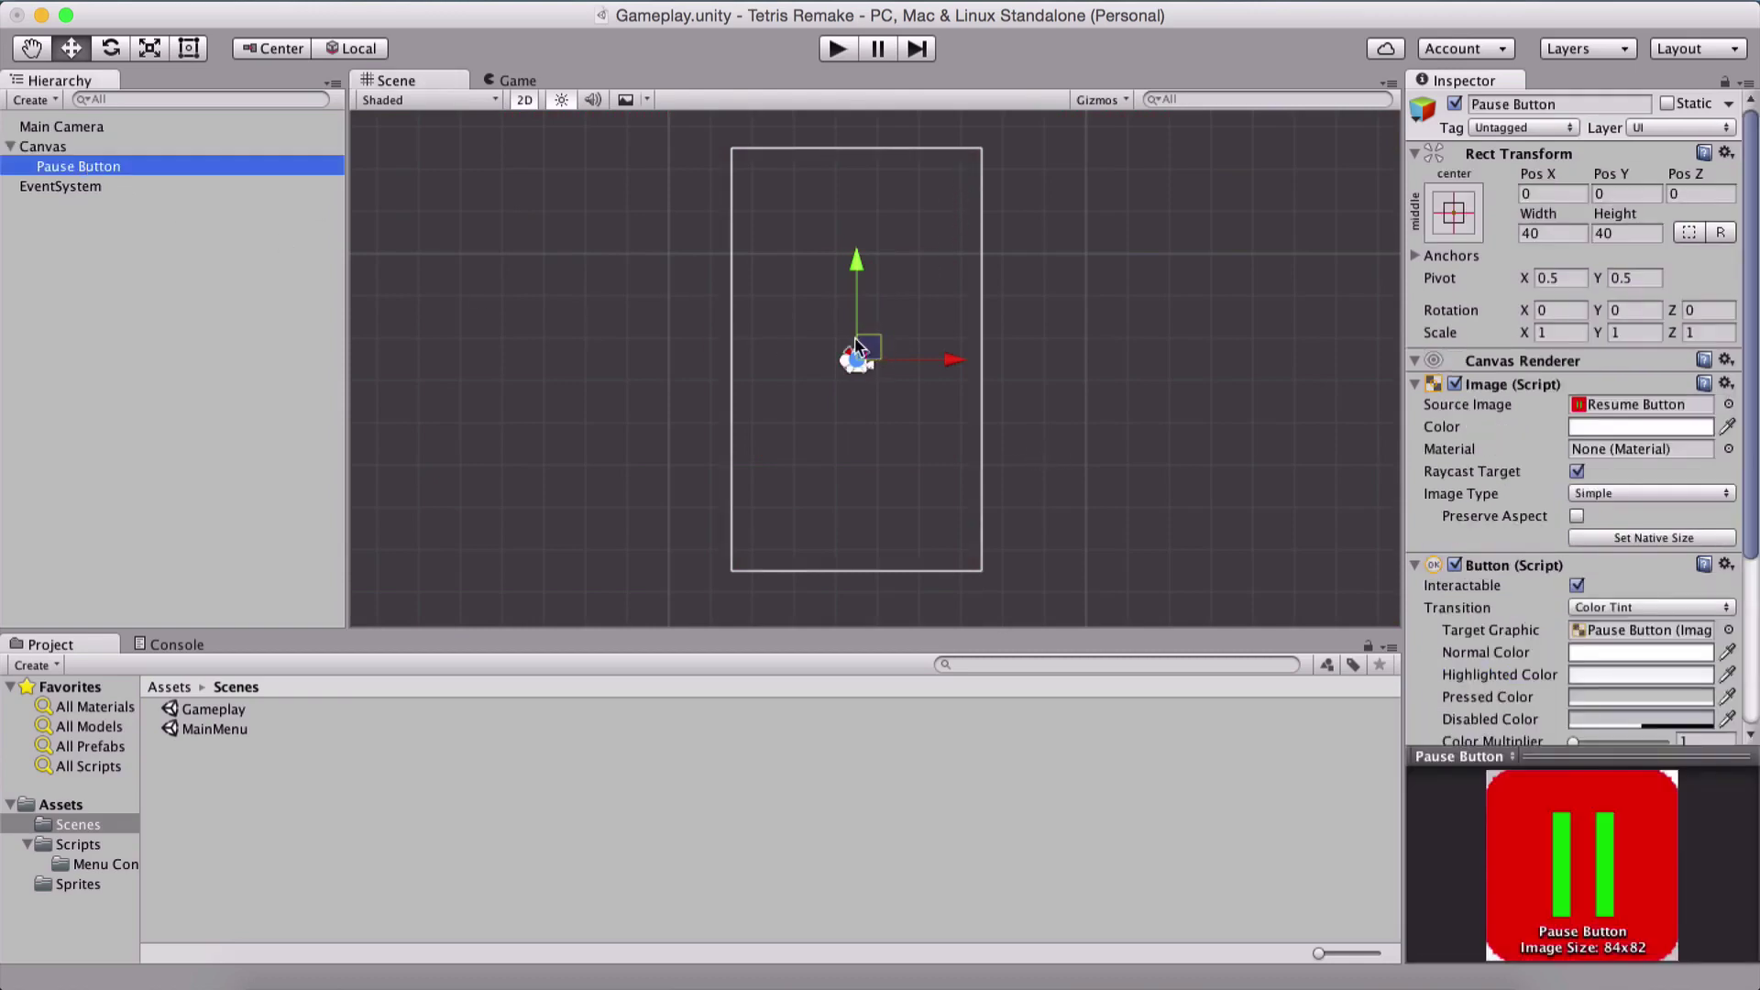
drag(855, 346, 971, 174)
click(1631, 538)
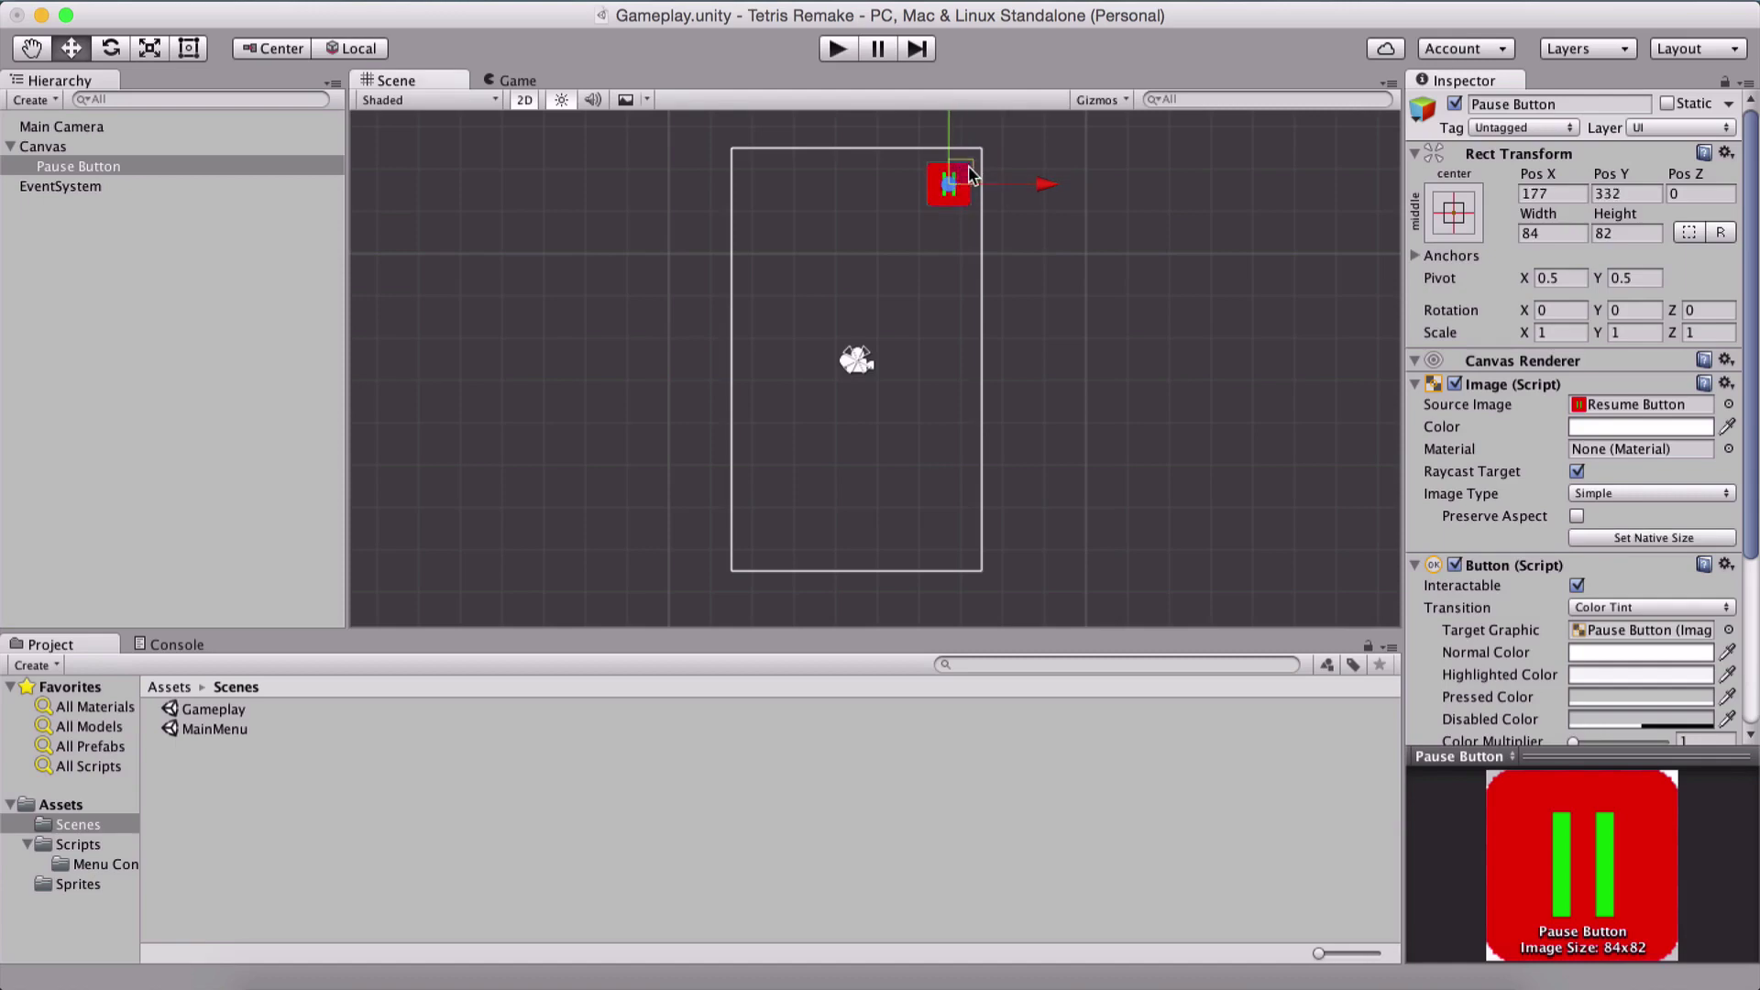
Resize Pause Button, trying 50 by 50 and then setting its width and height to 60
click(1554, 235)
text(50)
key(Tab)
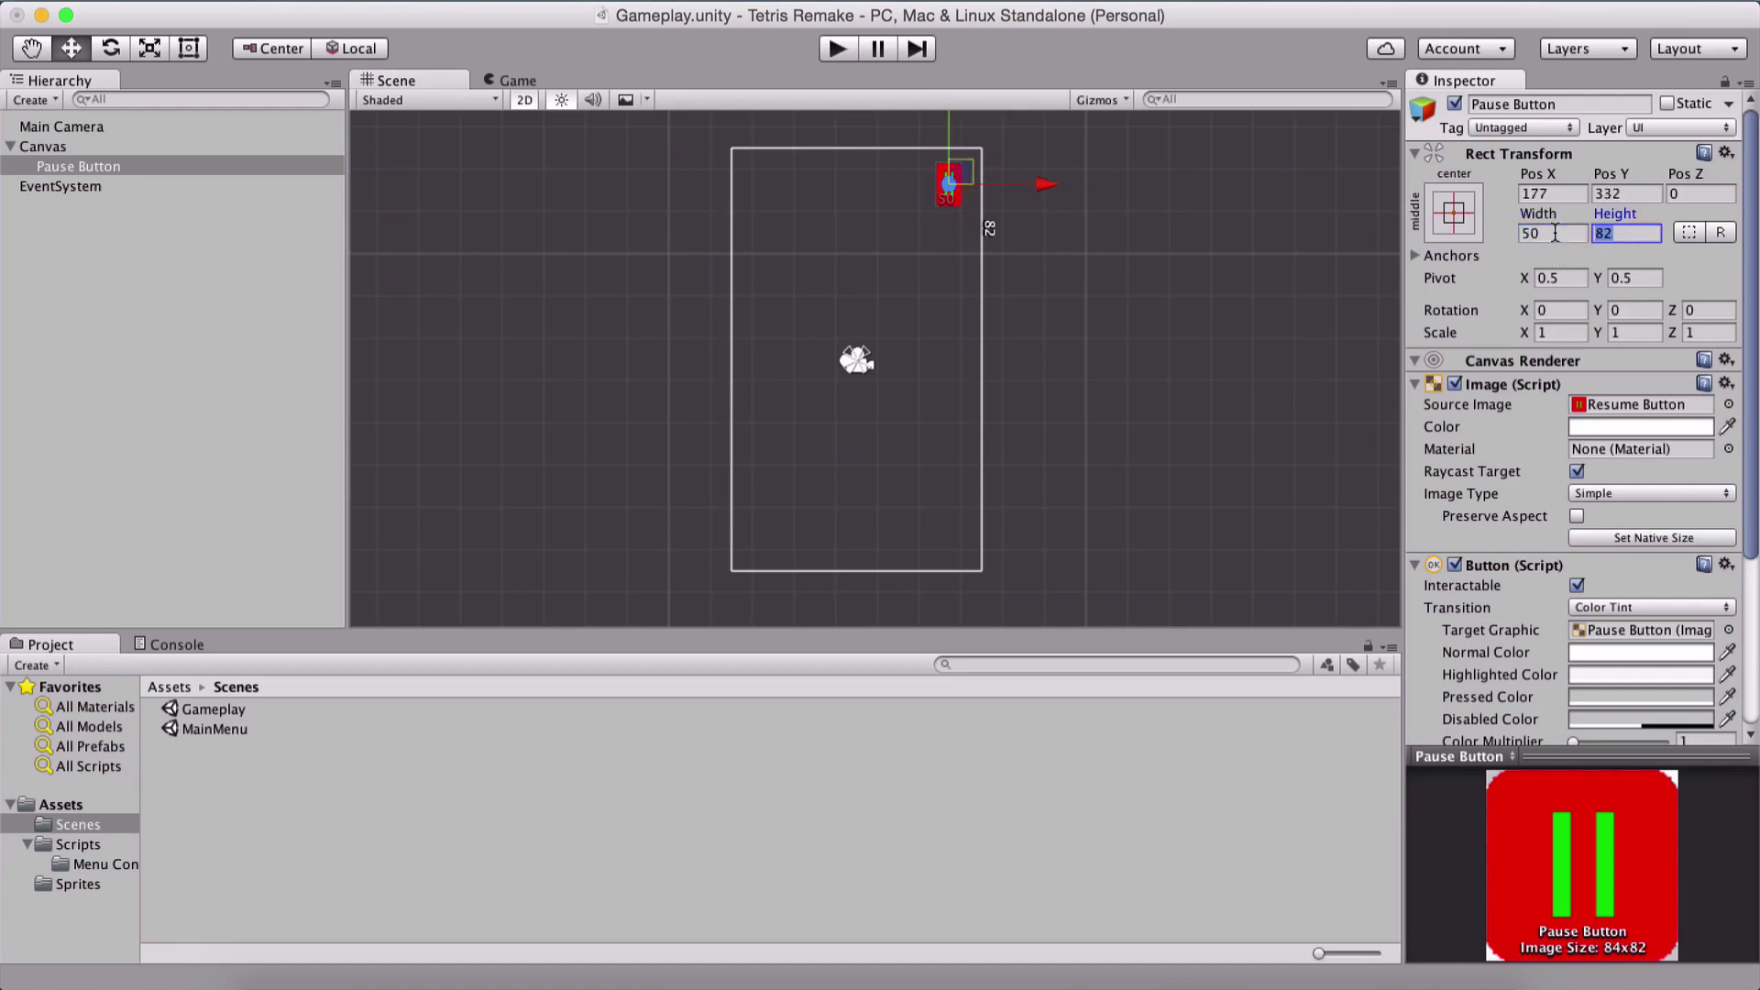
text(50)
click(1543, 233)
double_click(1542, 233)
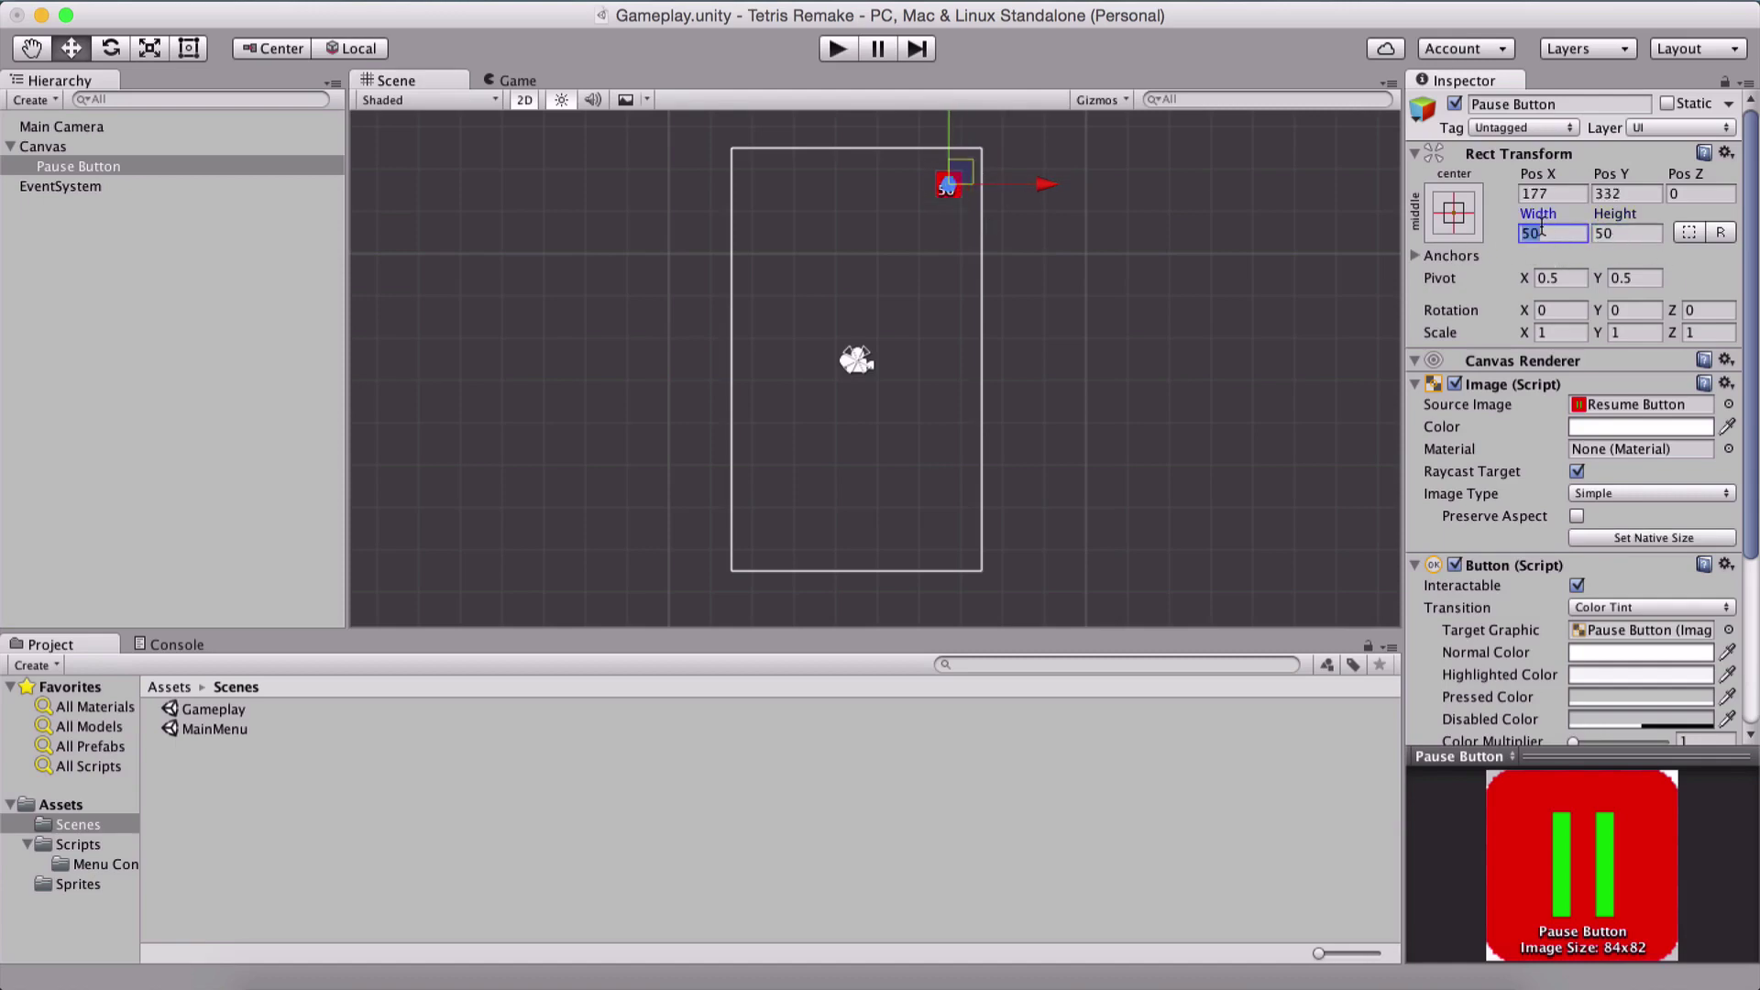
text(60)
key(Tab)
text(60)
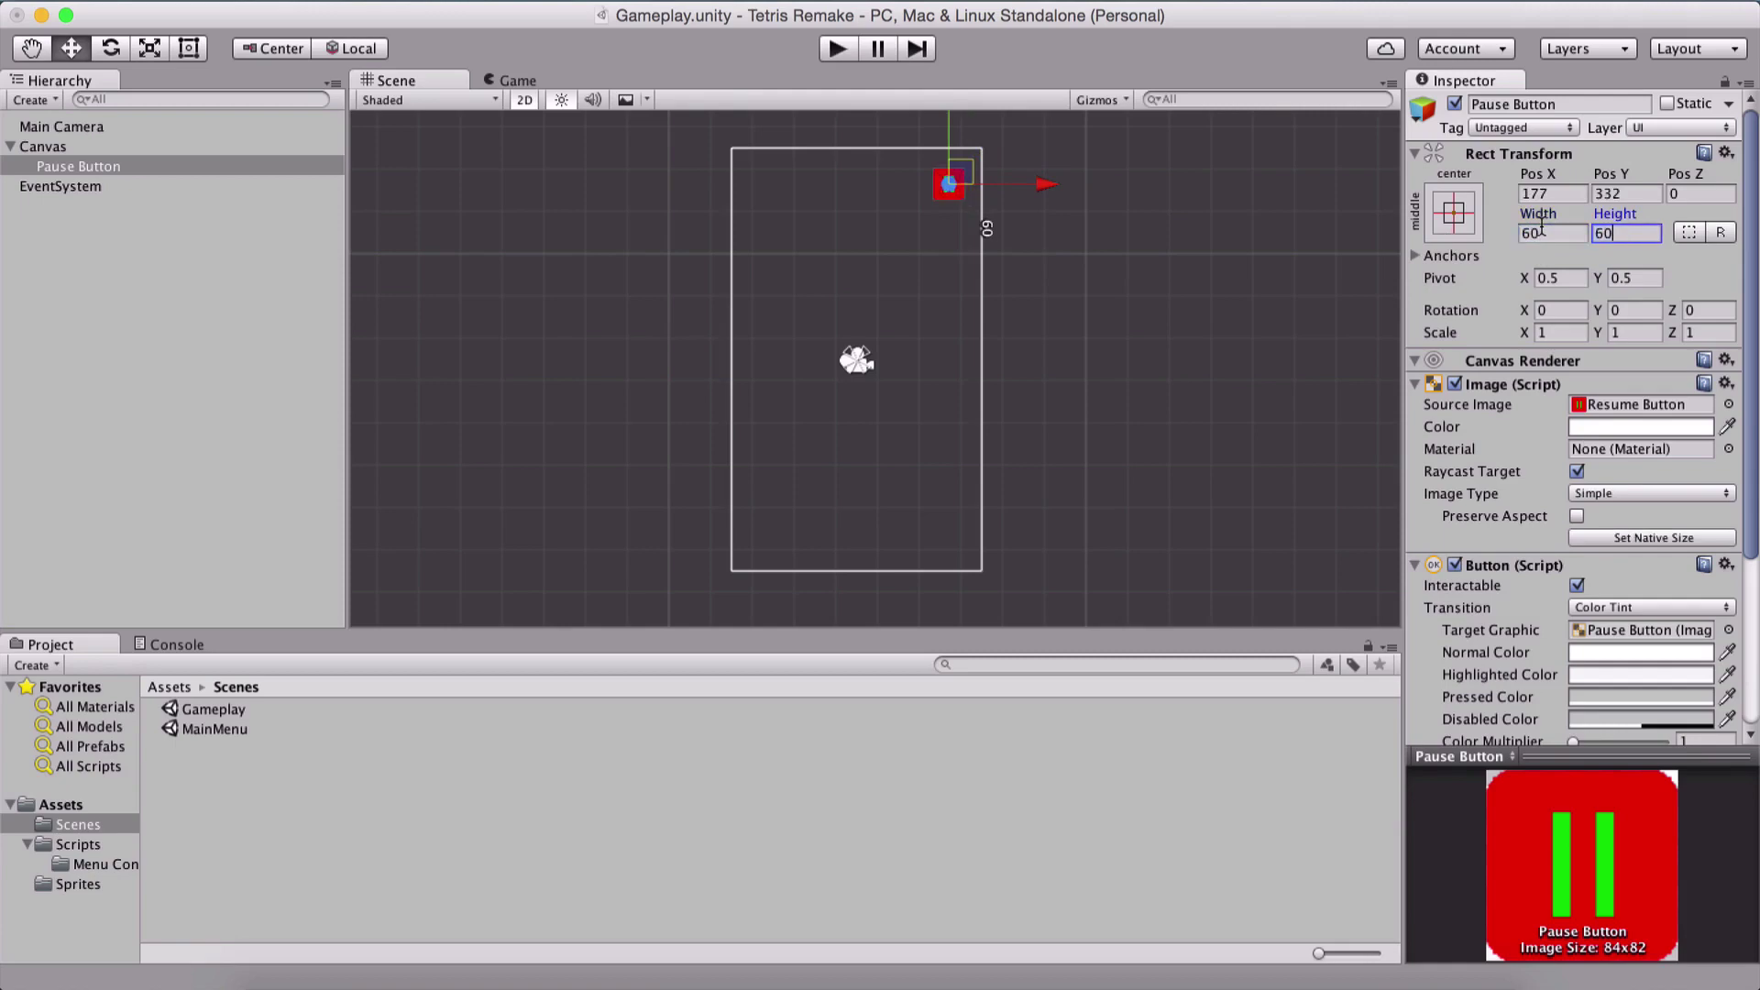
Nudge Pause Button closer to the Canvas's upper-right corner, anchor it top right, and check it in the Game view
drag(953, 174, 961, 163)
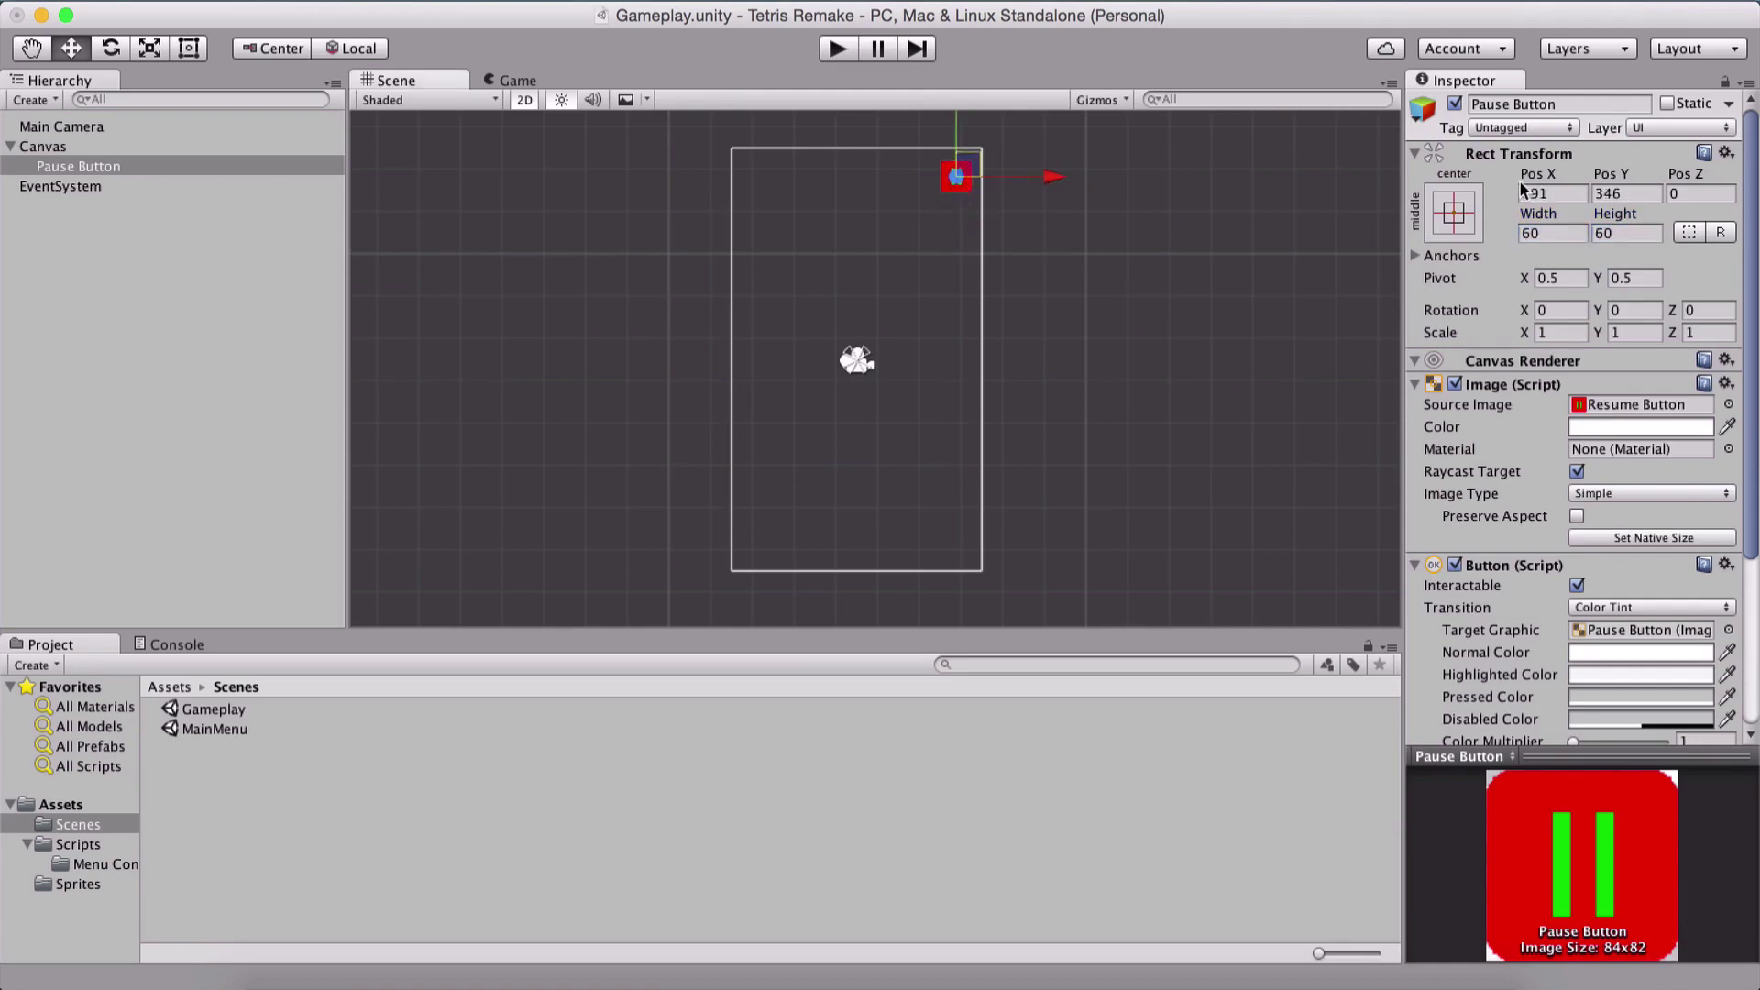
click(1463, 212)
click(1644, 407)
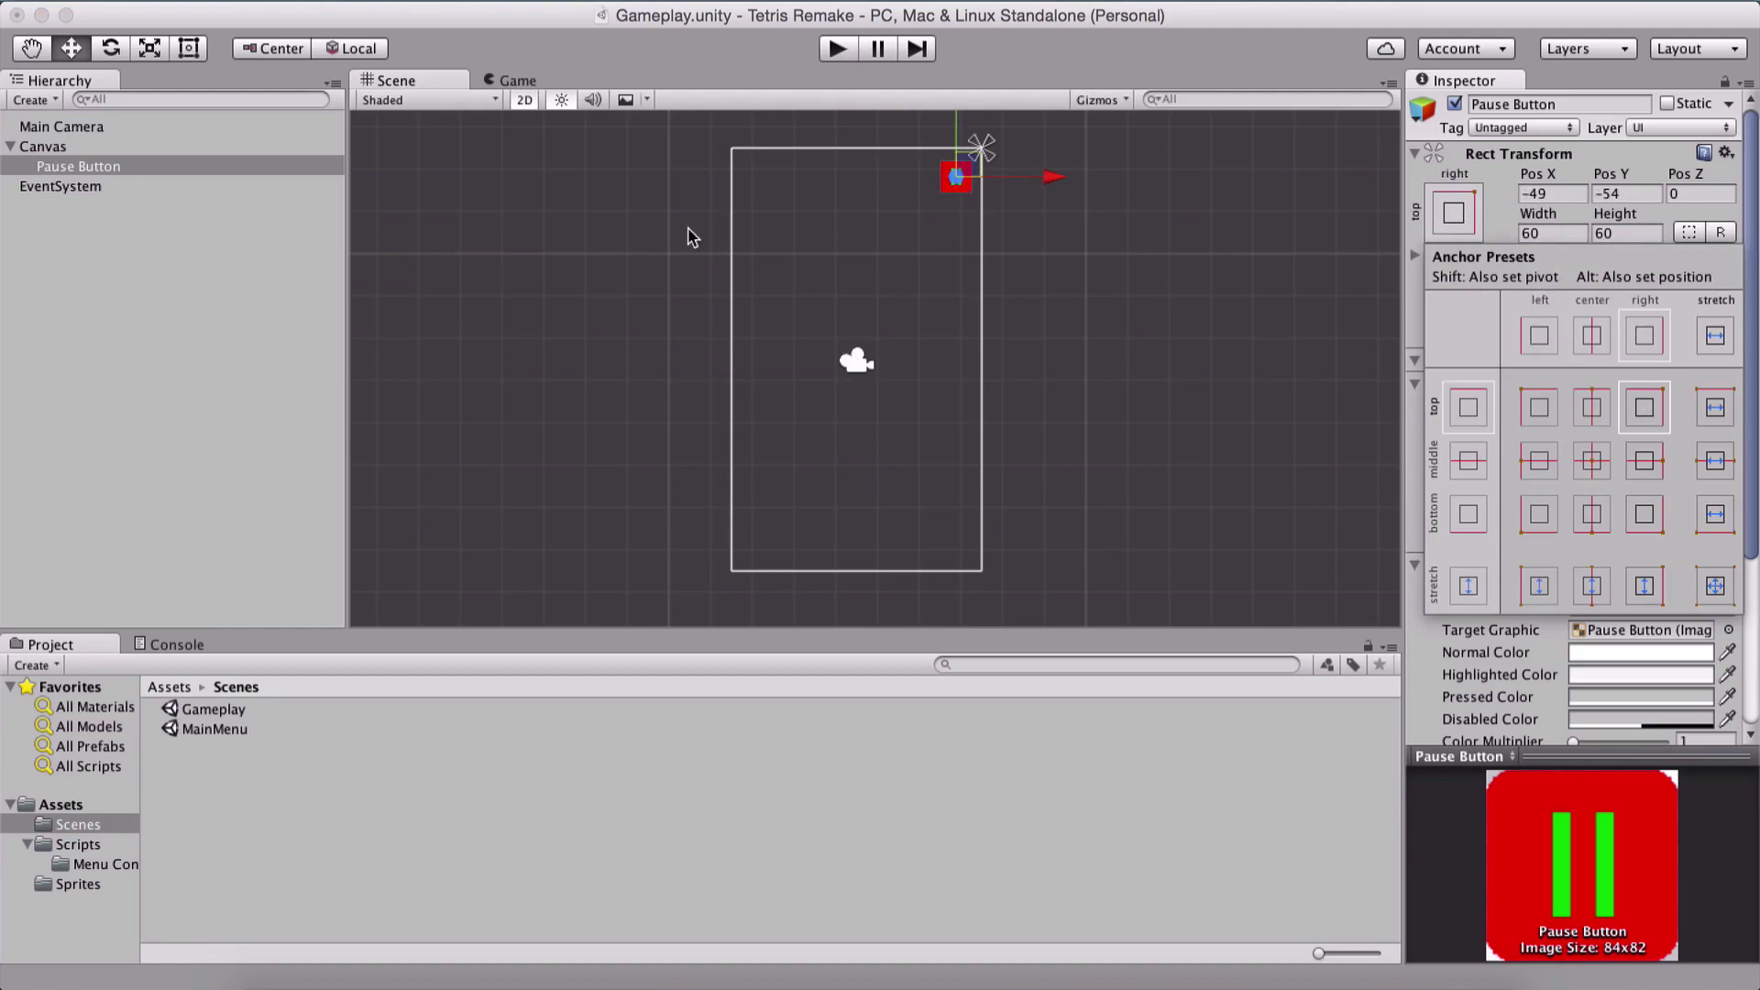
click(530, 84)
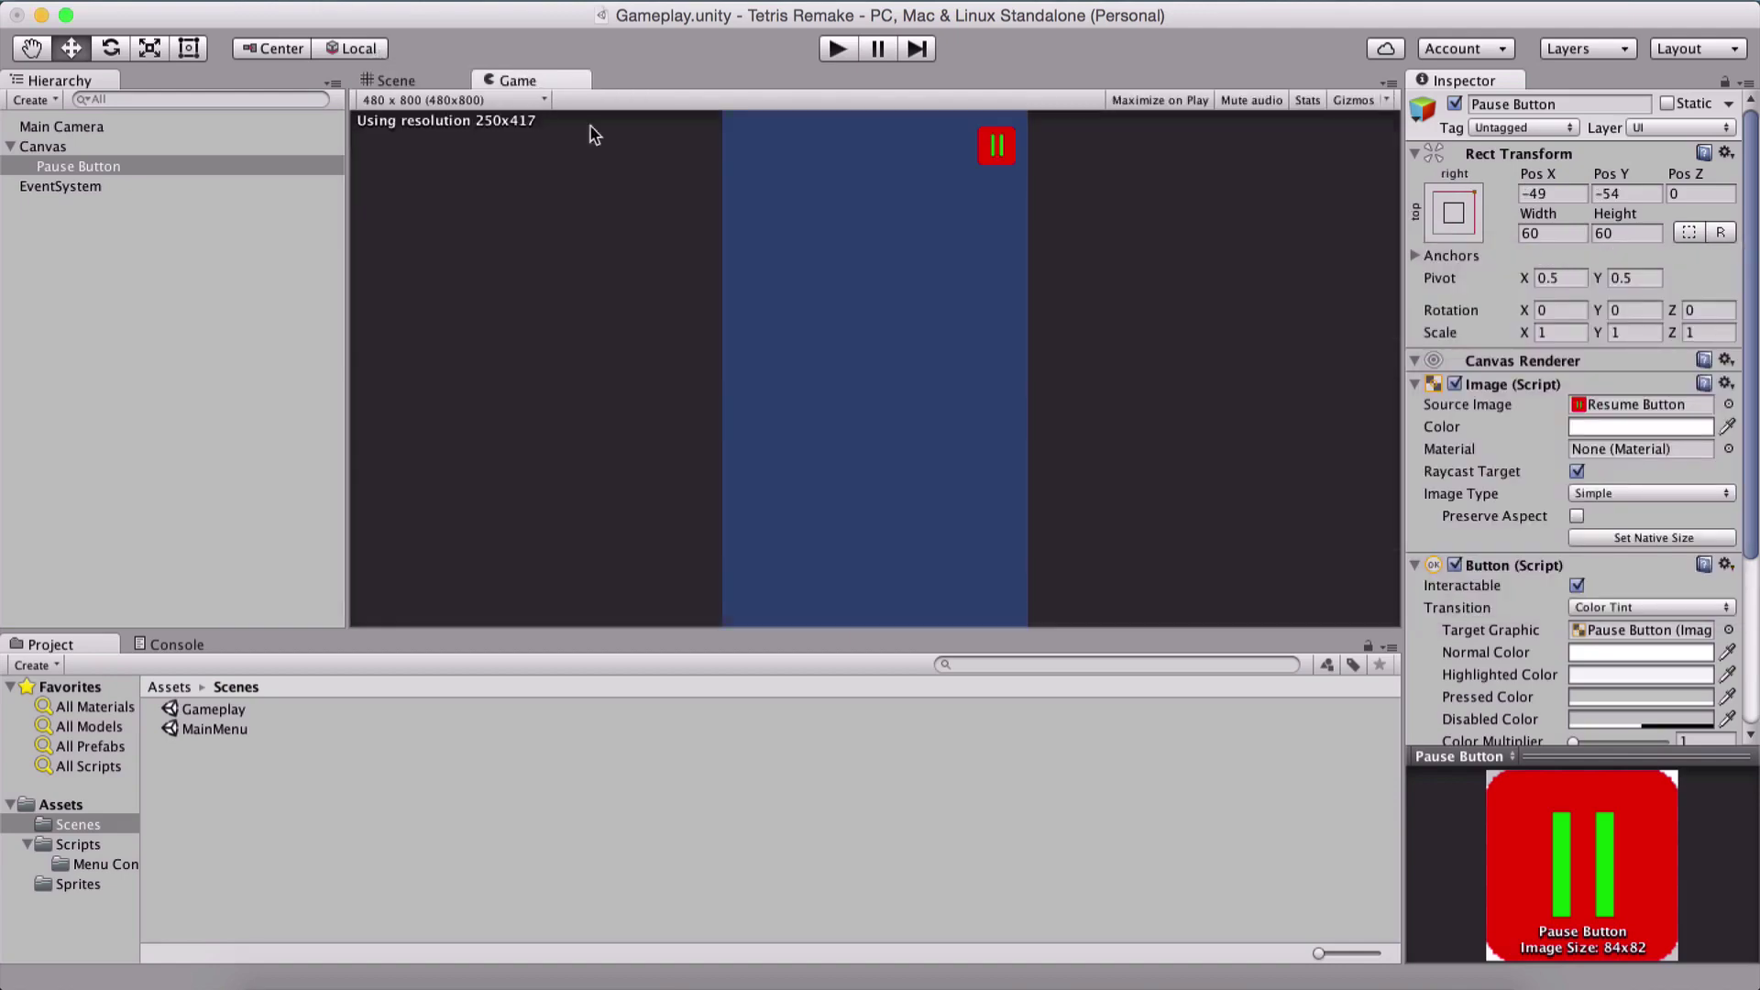
Change Main Camera's background color to black and check the result in the Game view
click(421, 75)
click(108, 128)
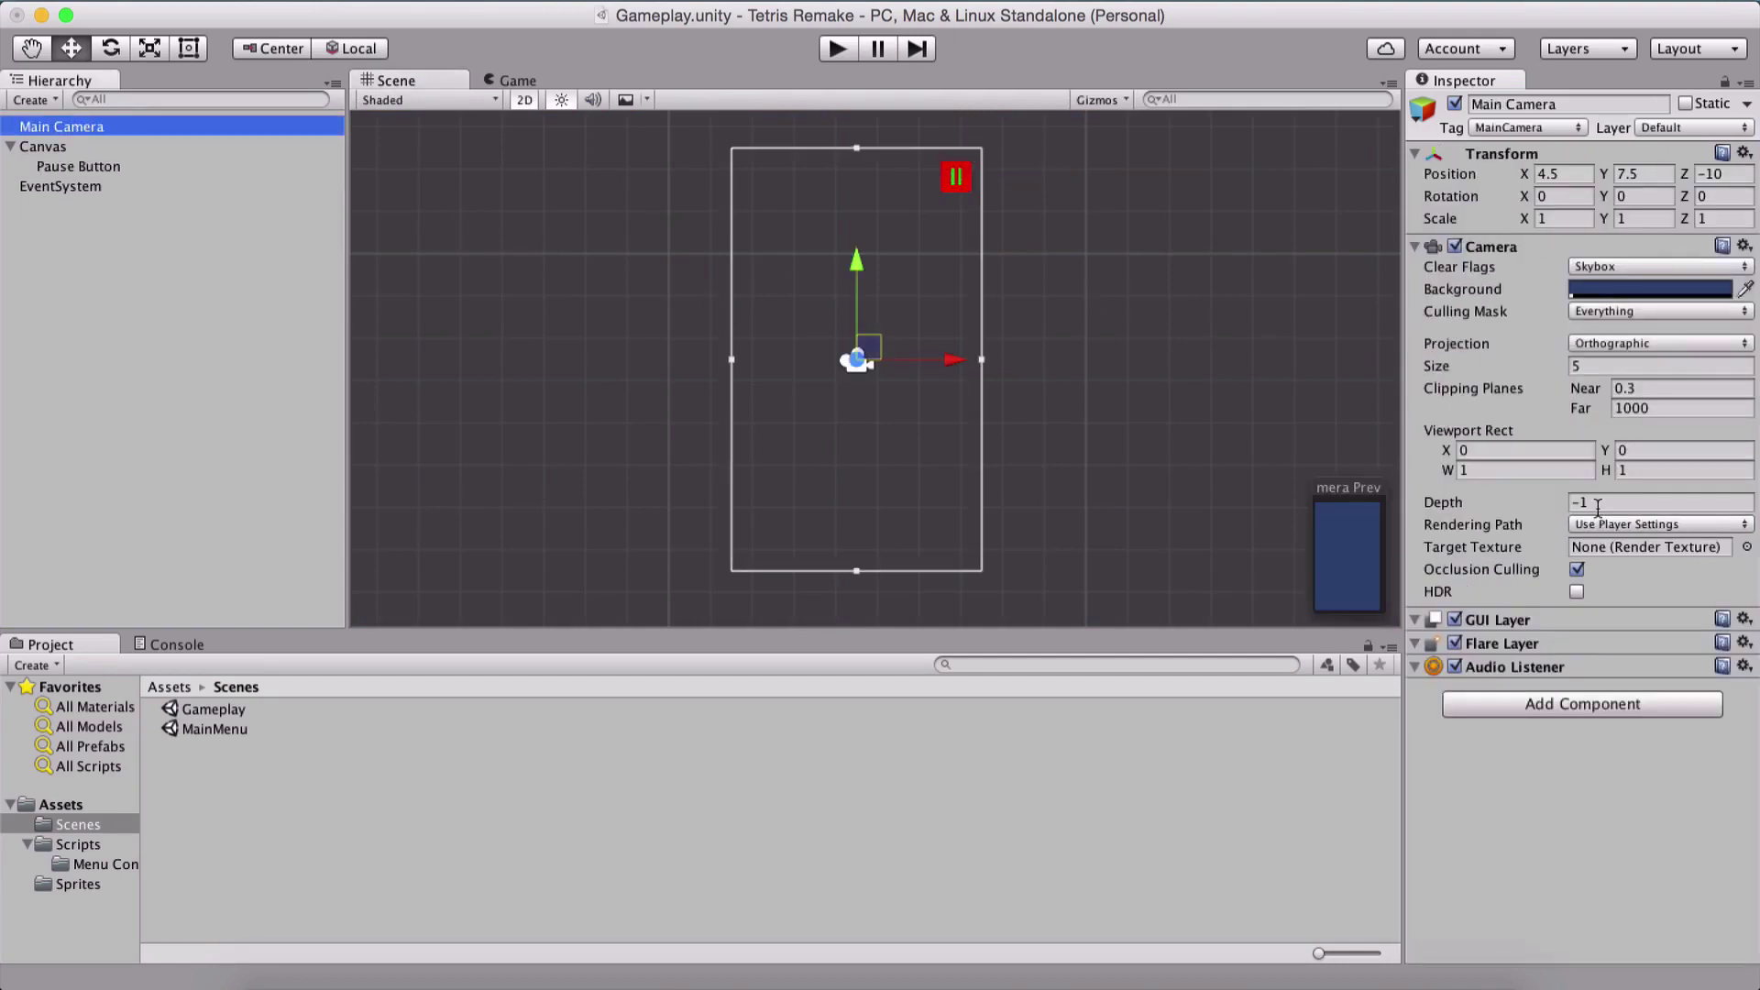
click(1603, 294)
click(1170, 522)
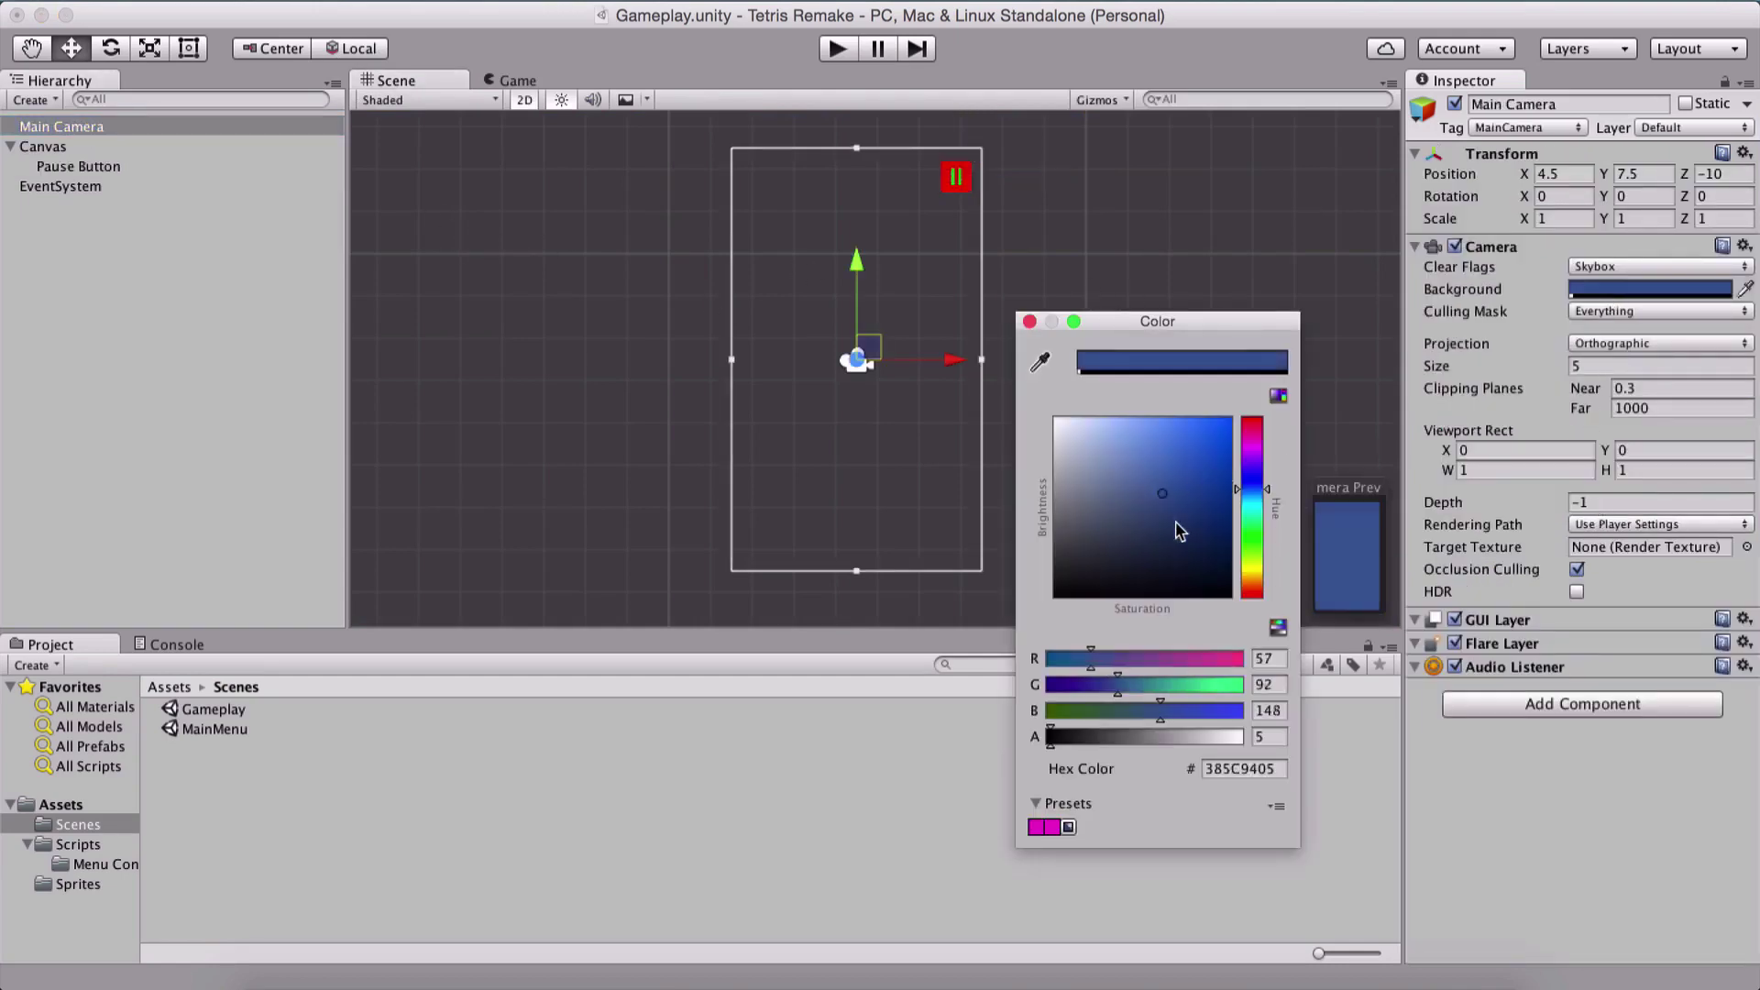
drag(1171, 522, 1129, 598)
click(1027, 321)
click(503, 79)
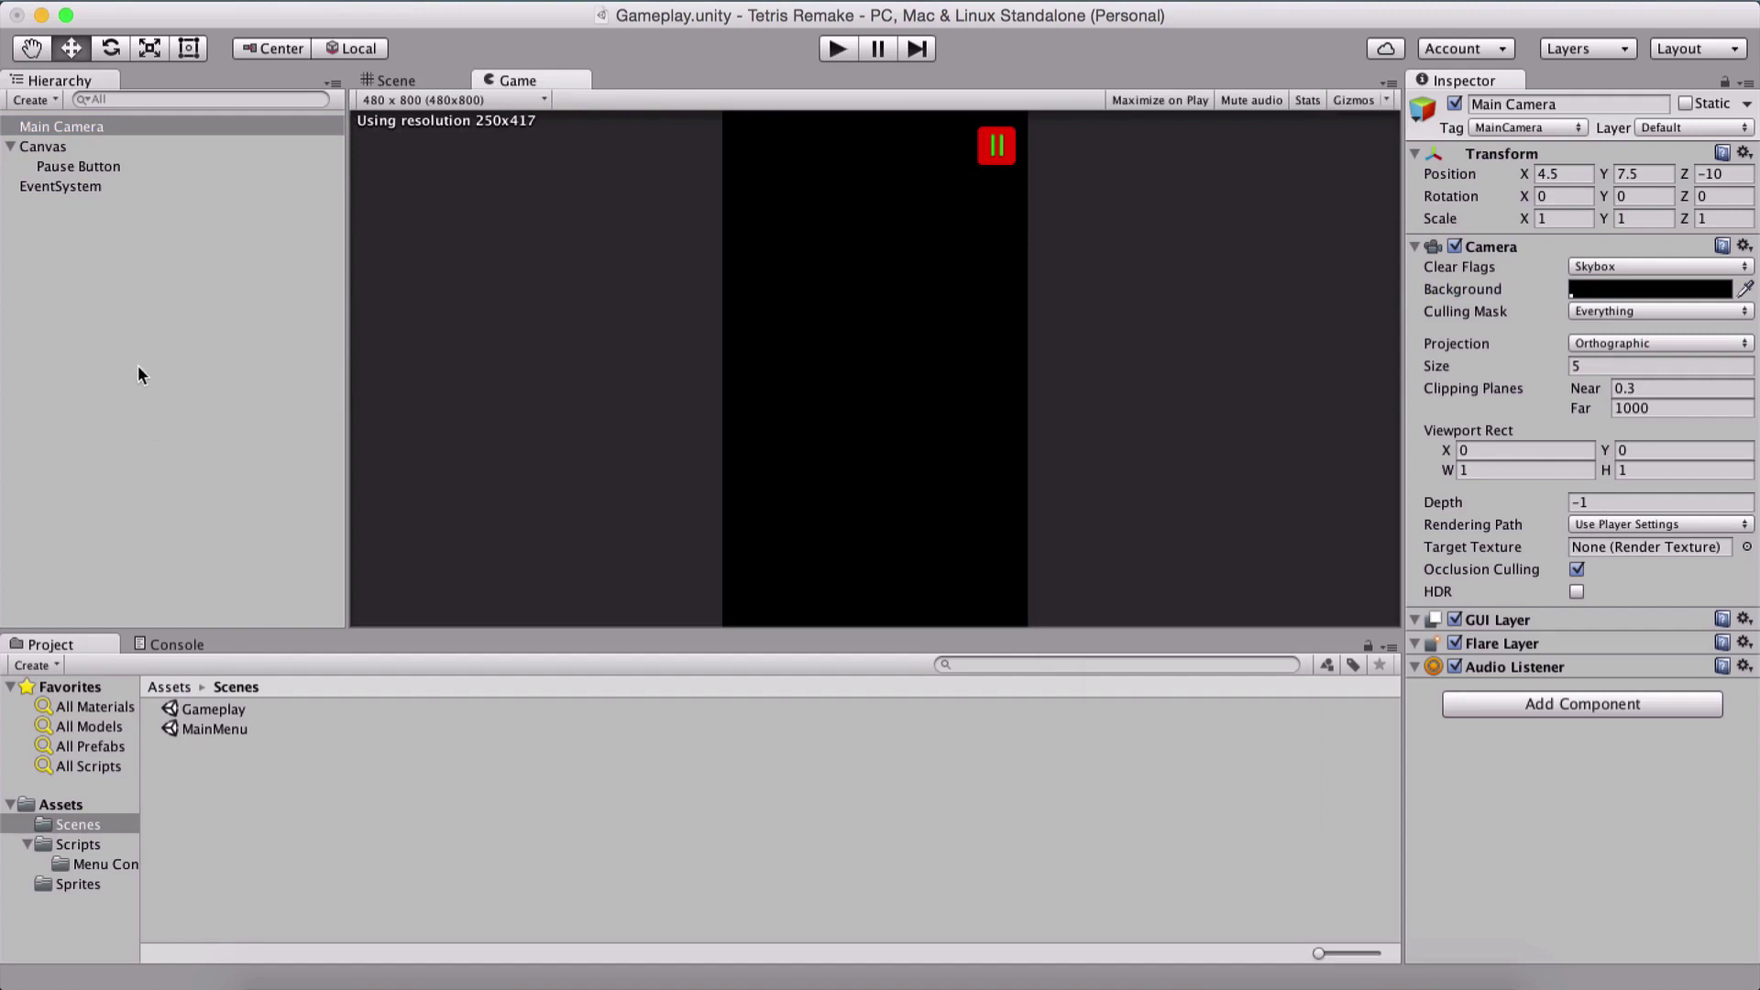
Place the Border sprite from the Sprites folder in the scene at about X 3.18, Y 9.35, and check the Game view
click(171, 688)
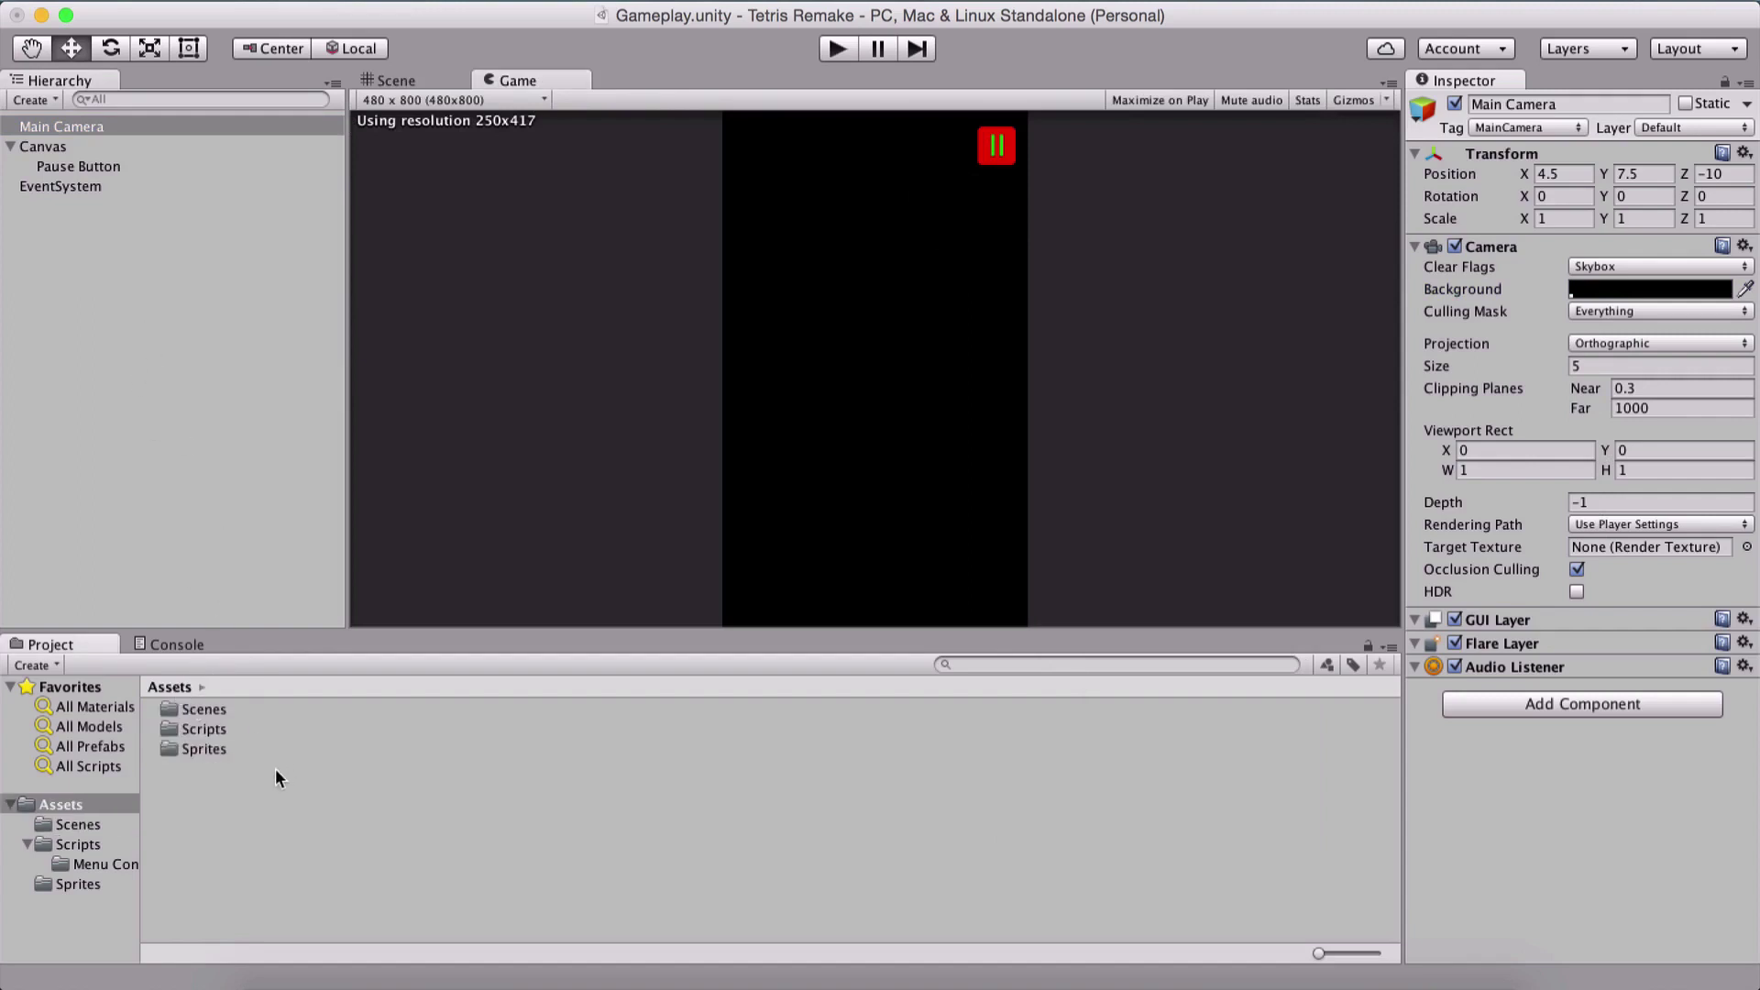
double_click(218, 749)
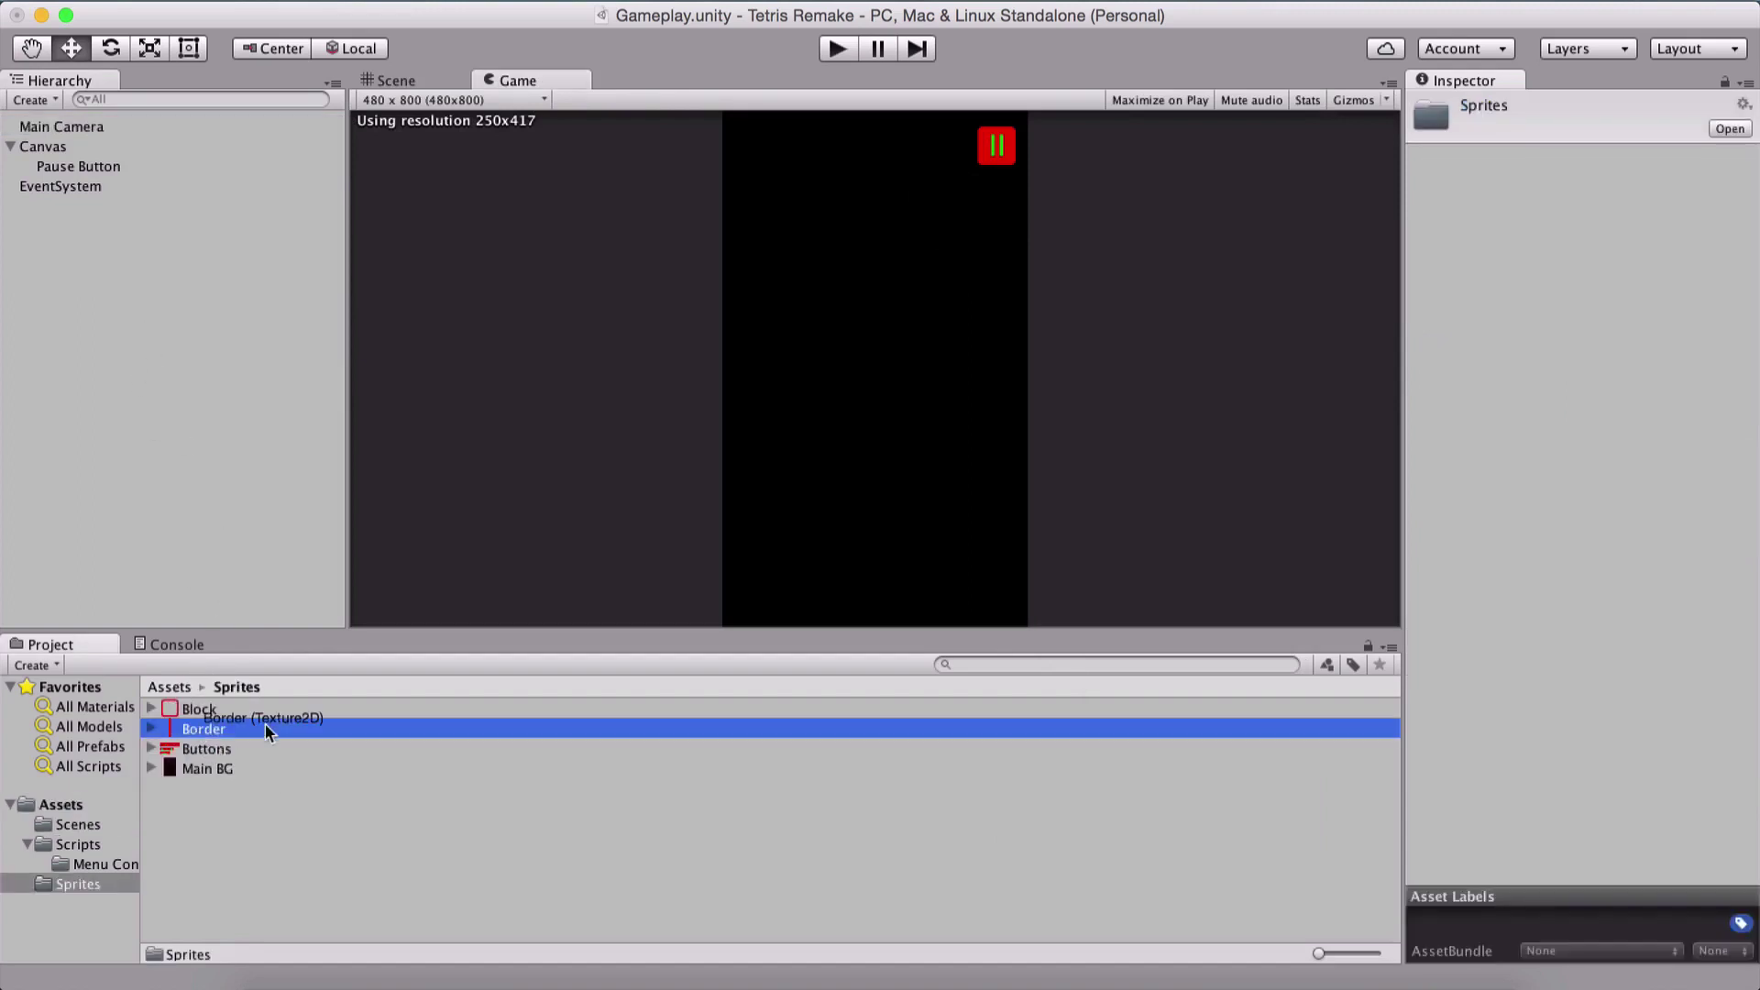
click(421, 79)
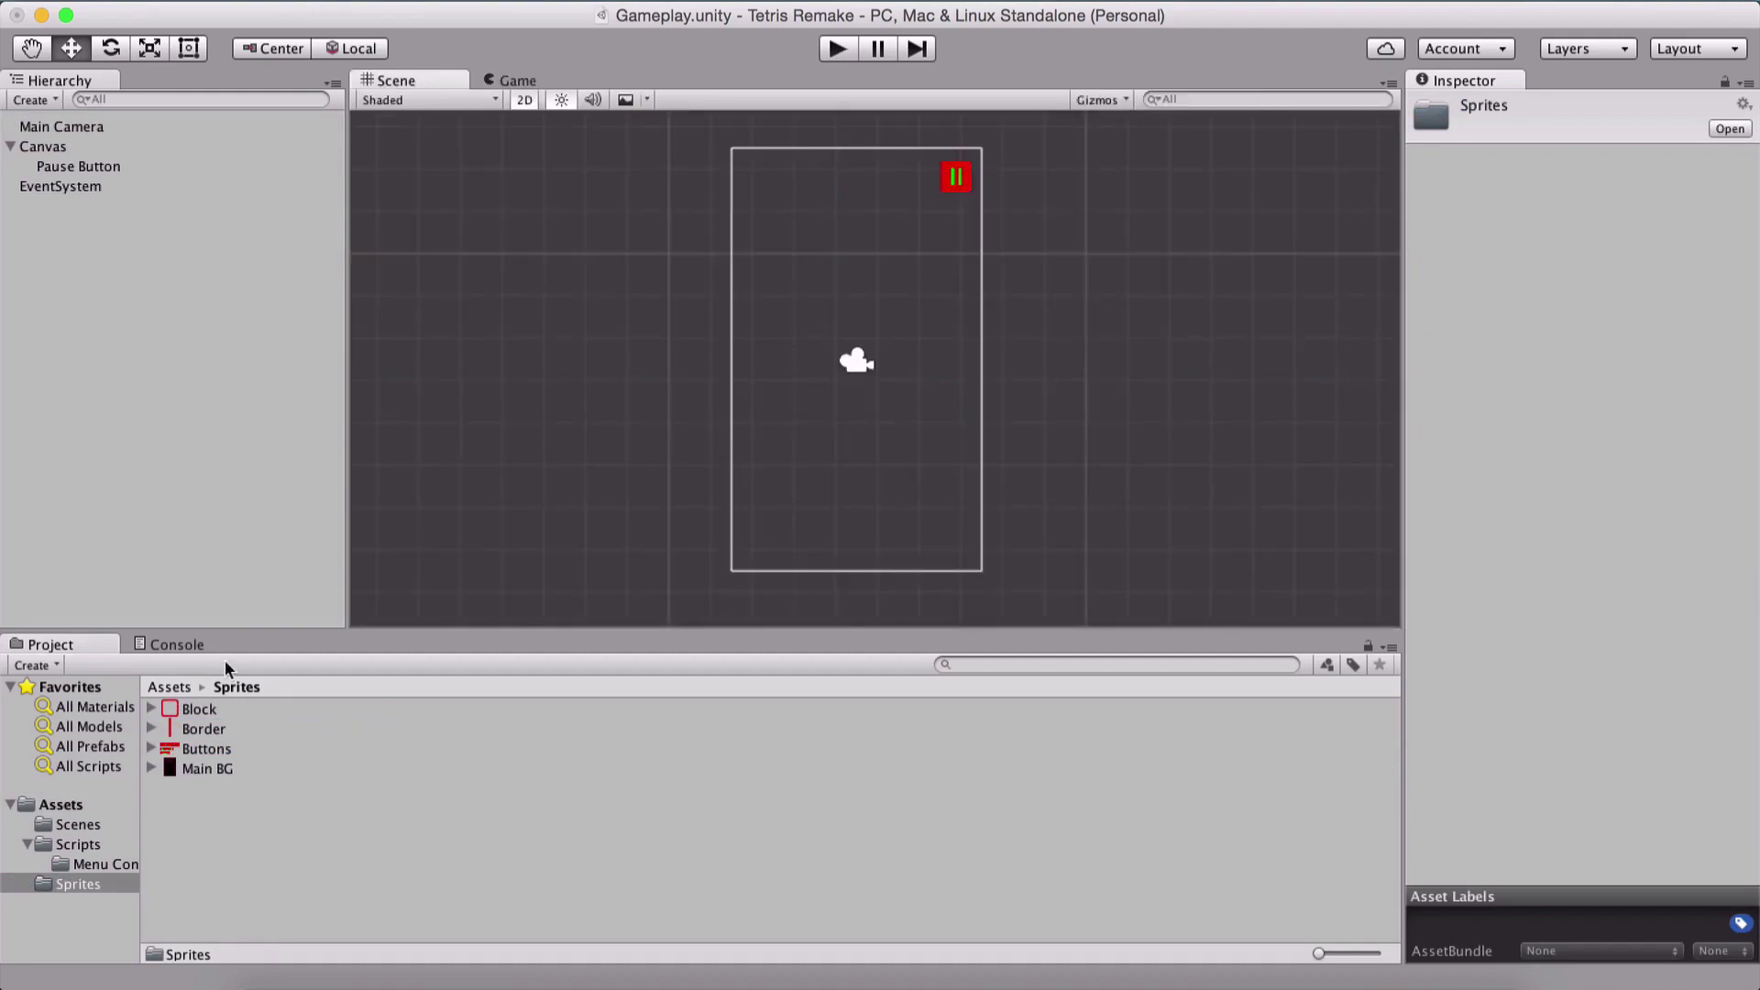
drag(207, 731, 801, 286)
click(520, 82)
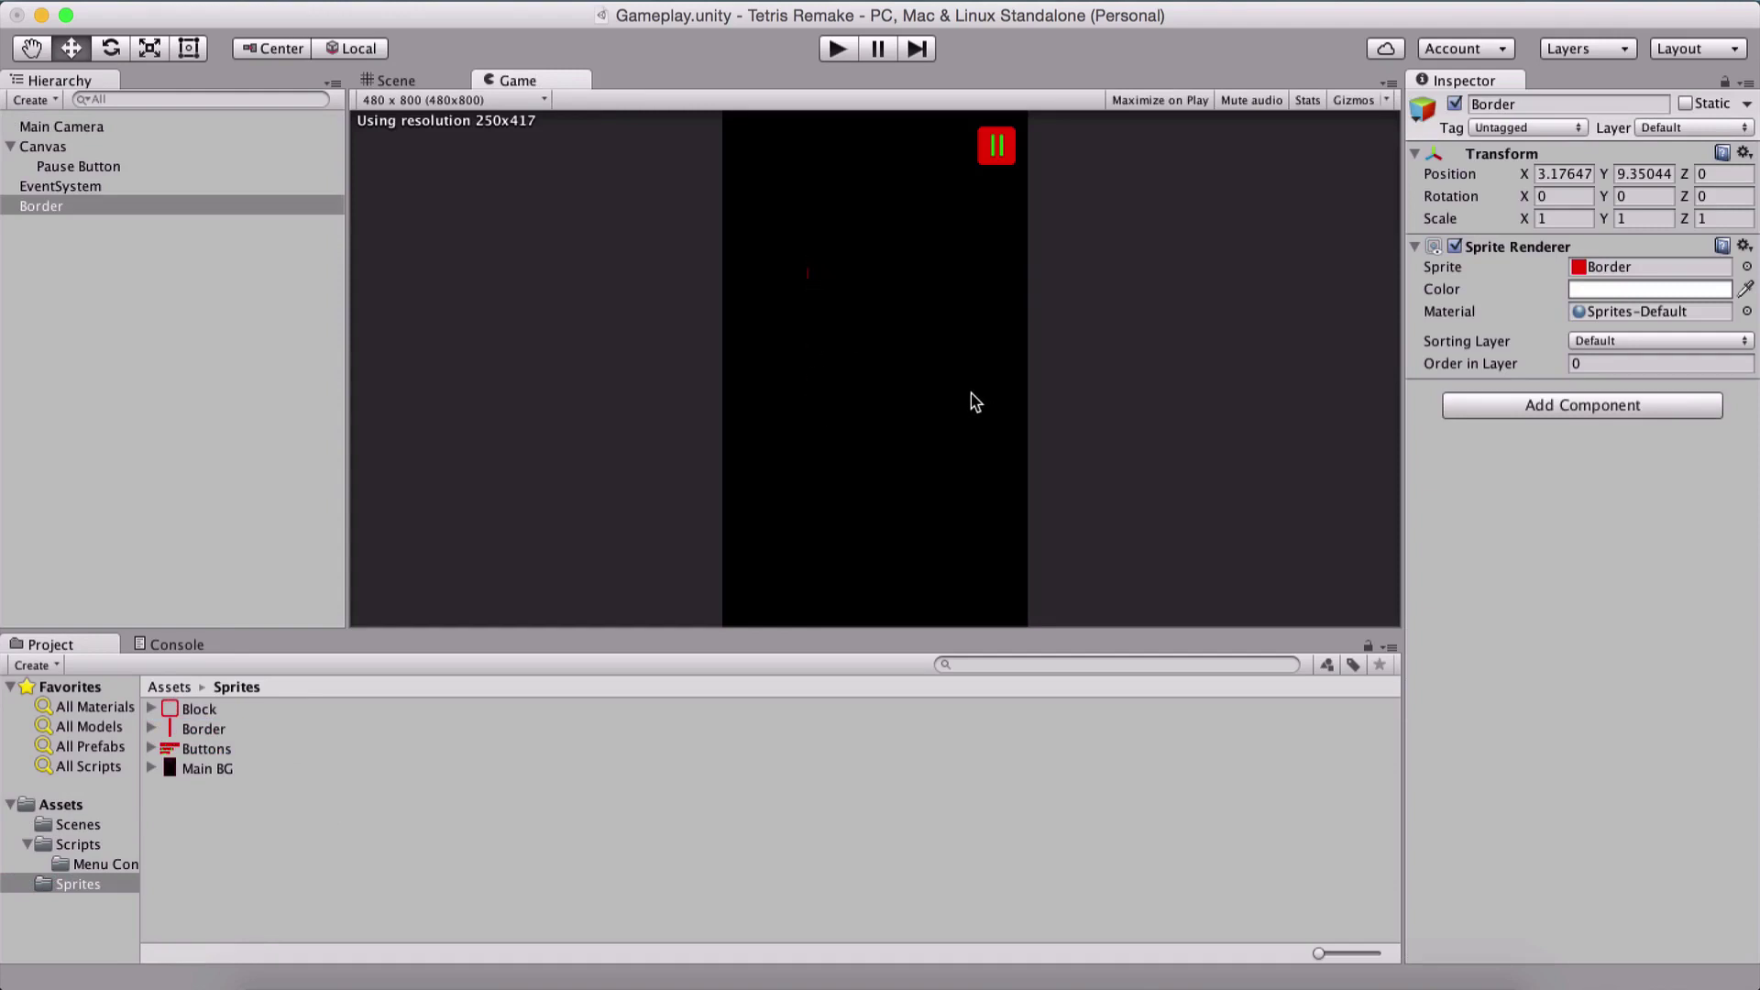
Disable mip maps for the Border texture, override its Standalone settings with max size 32 and Truecolor format, and apply the changes
click(236, 728)
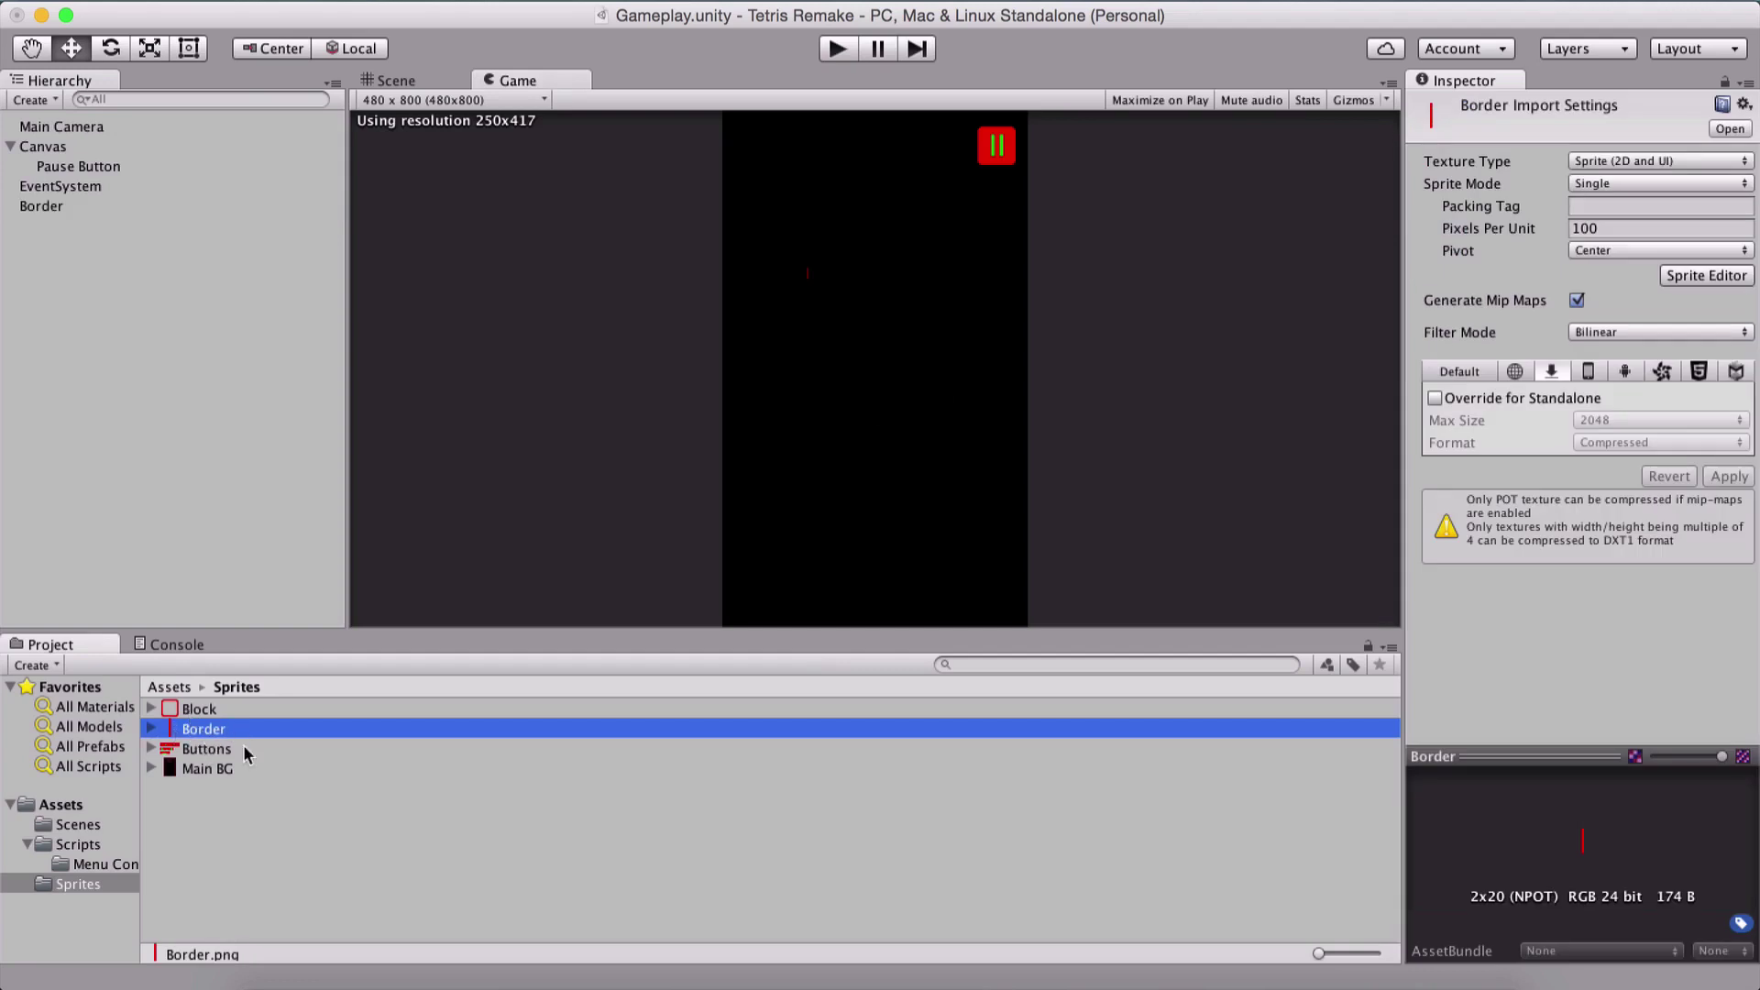
click(1577, 299)
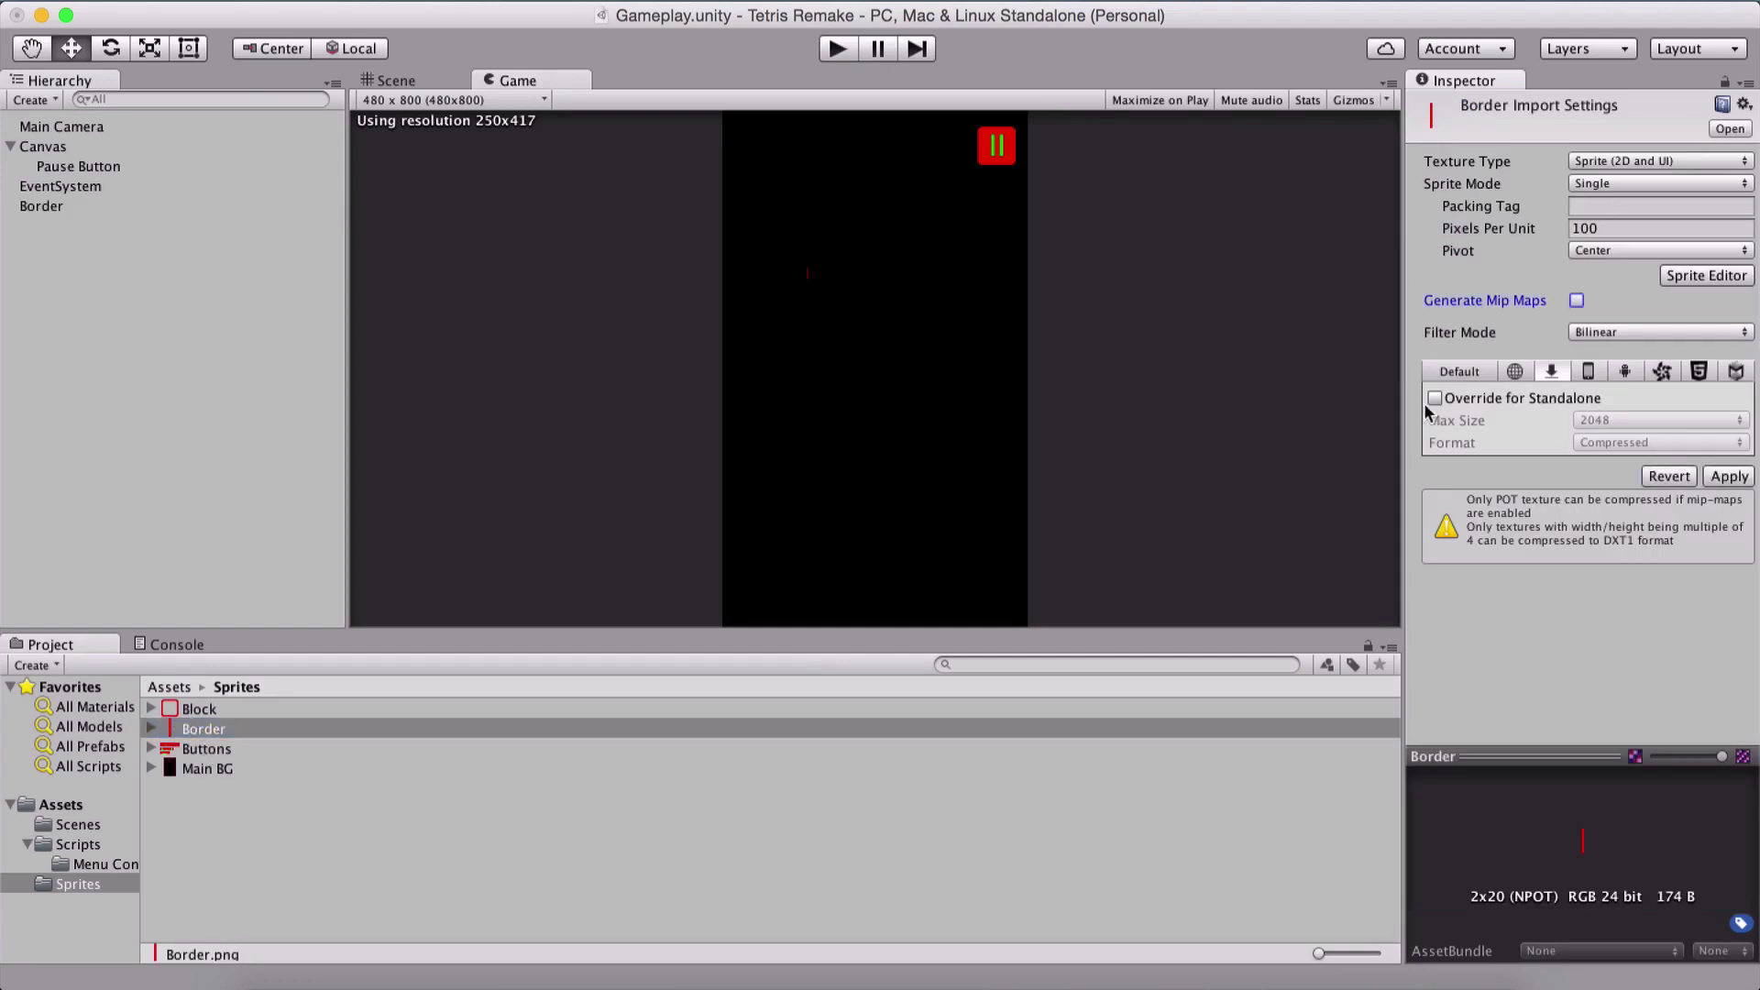
click(1434, 398)
click(1611, 420)
click(1606, 303)
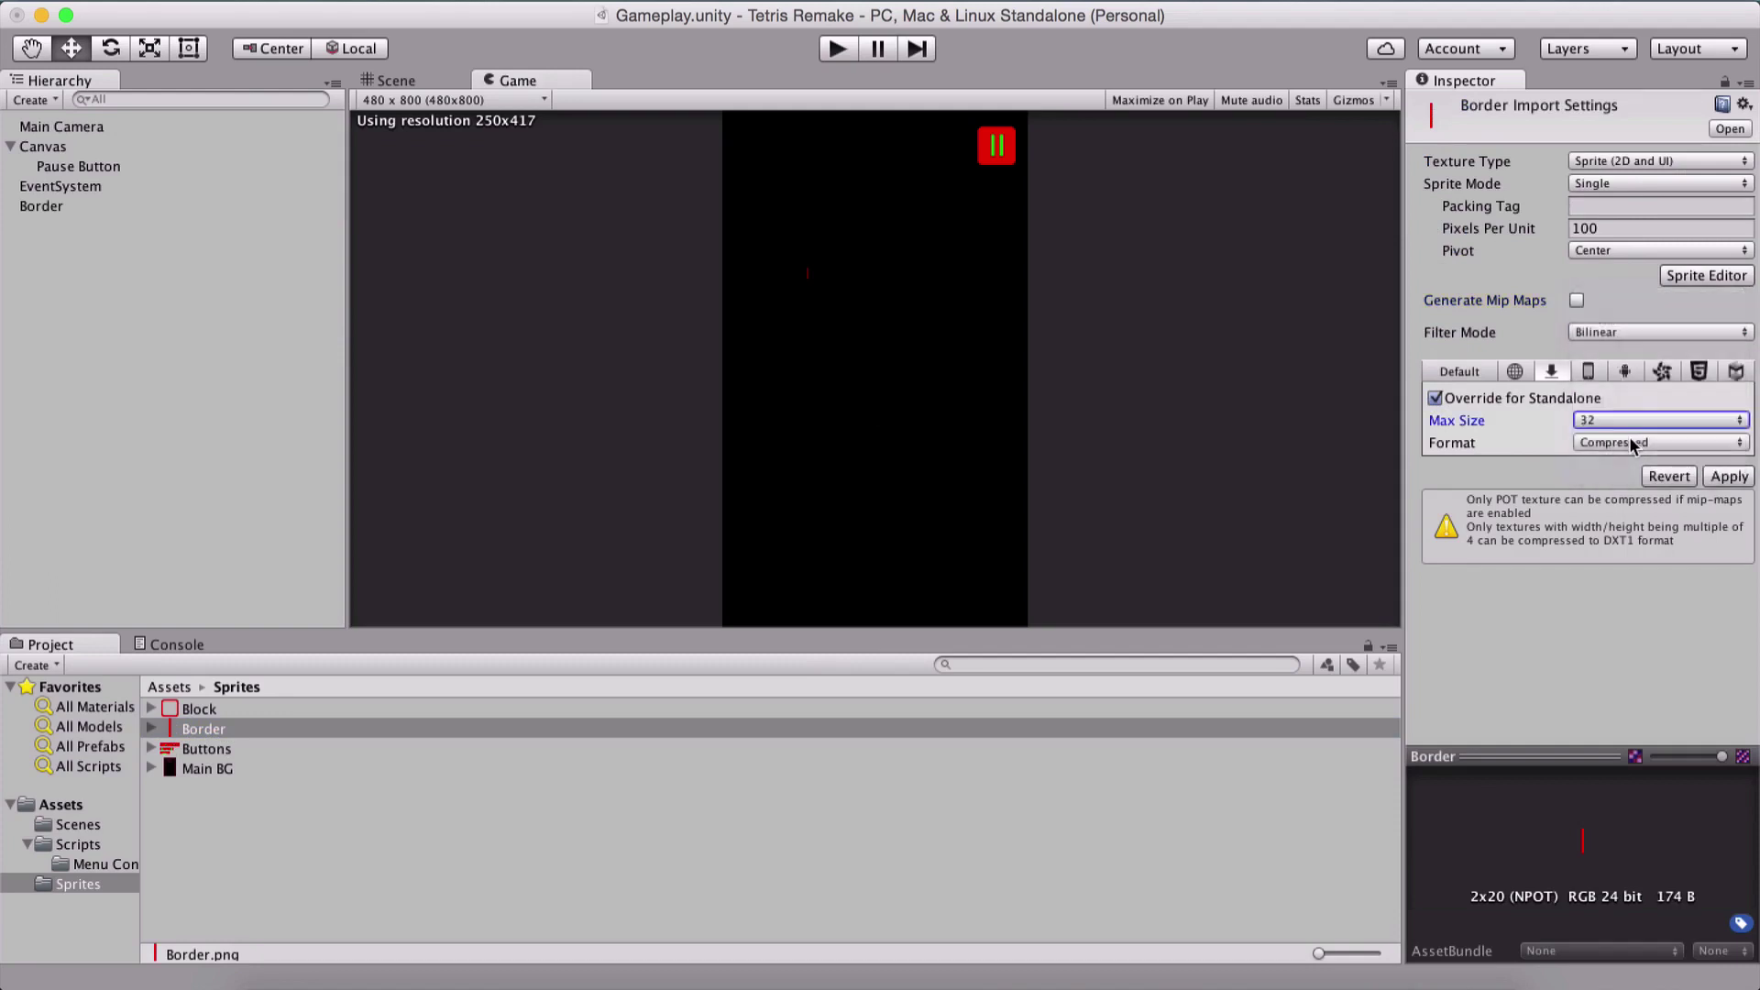
click(1659, 442)
click(1710, 499)
click(1728, 476)
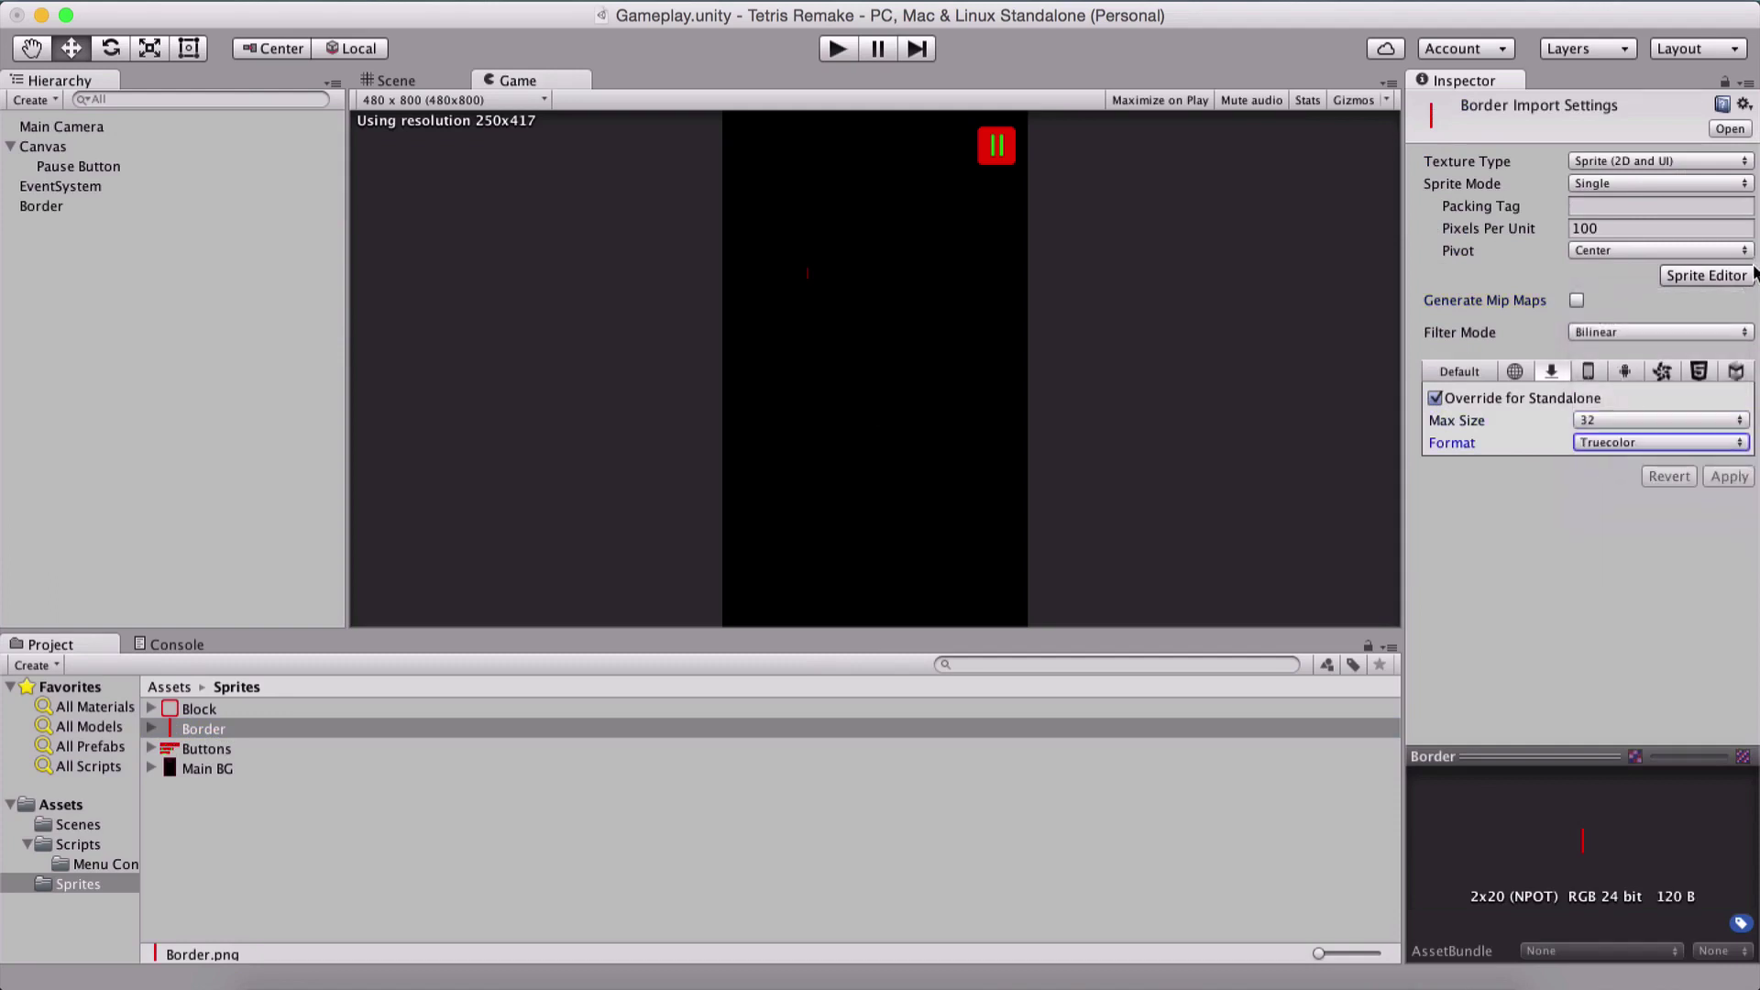
Set the Border texture's Pixels Per Unit to 32 and apply the import settings
click(1647, 228)
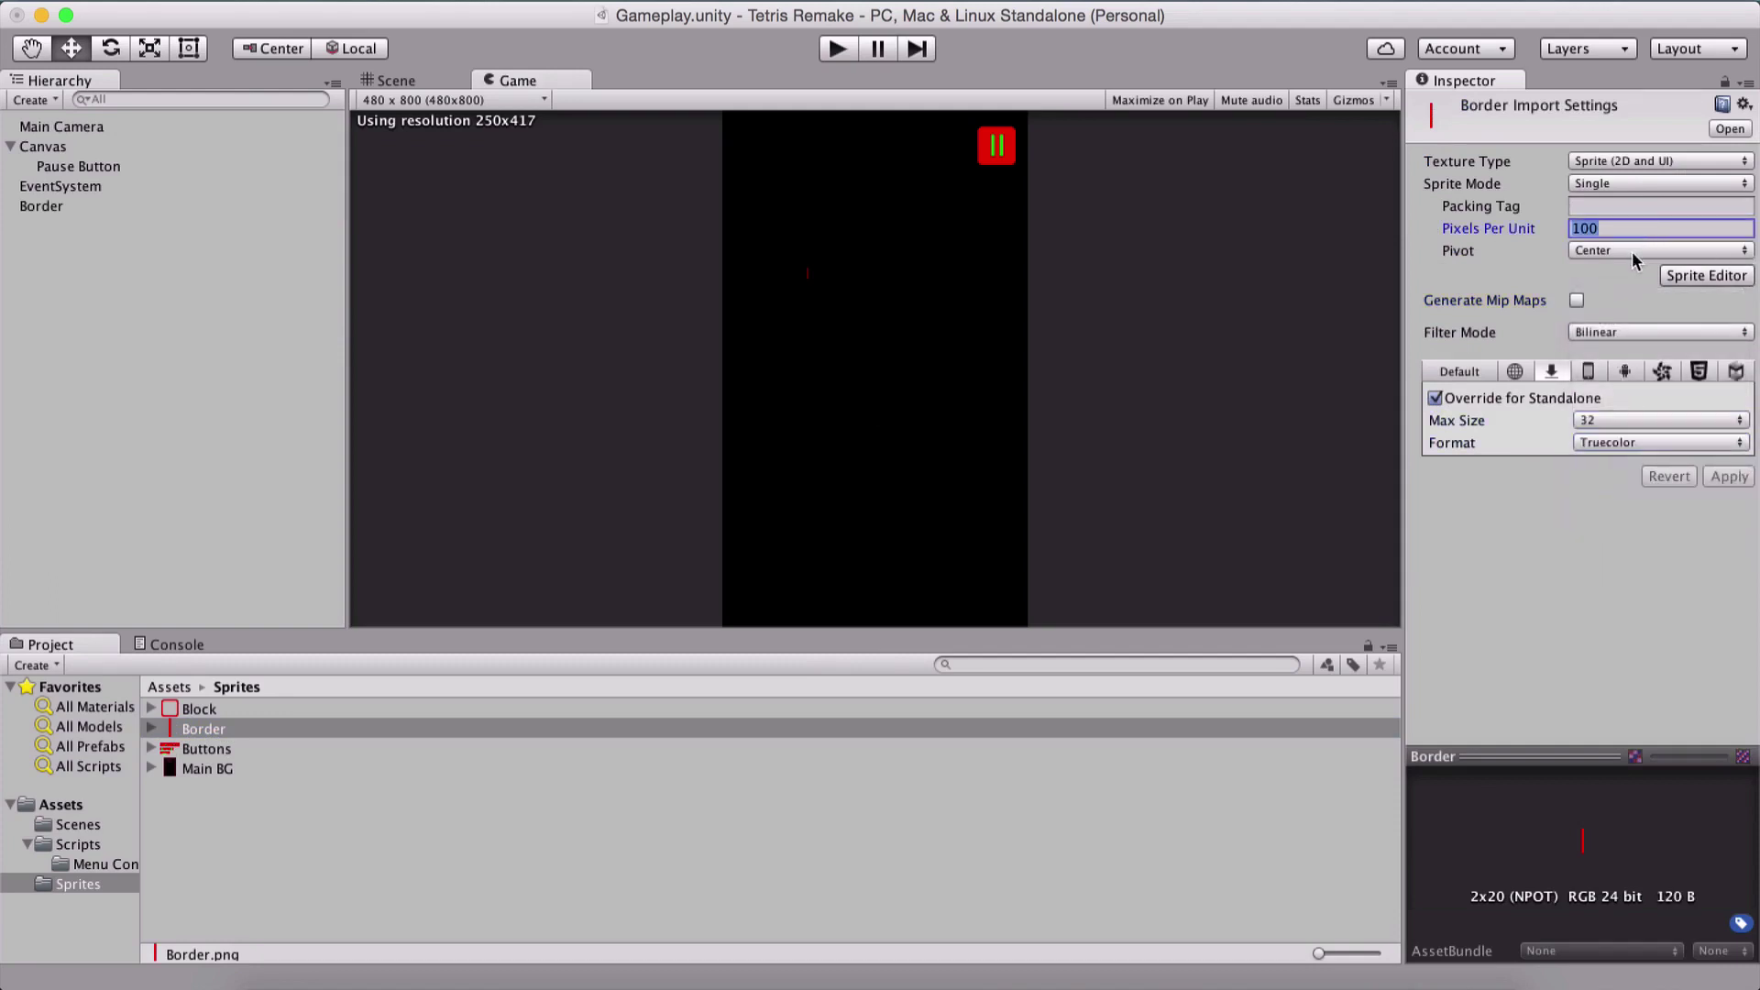
text(32)
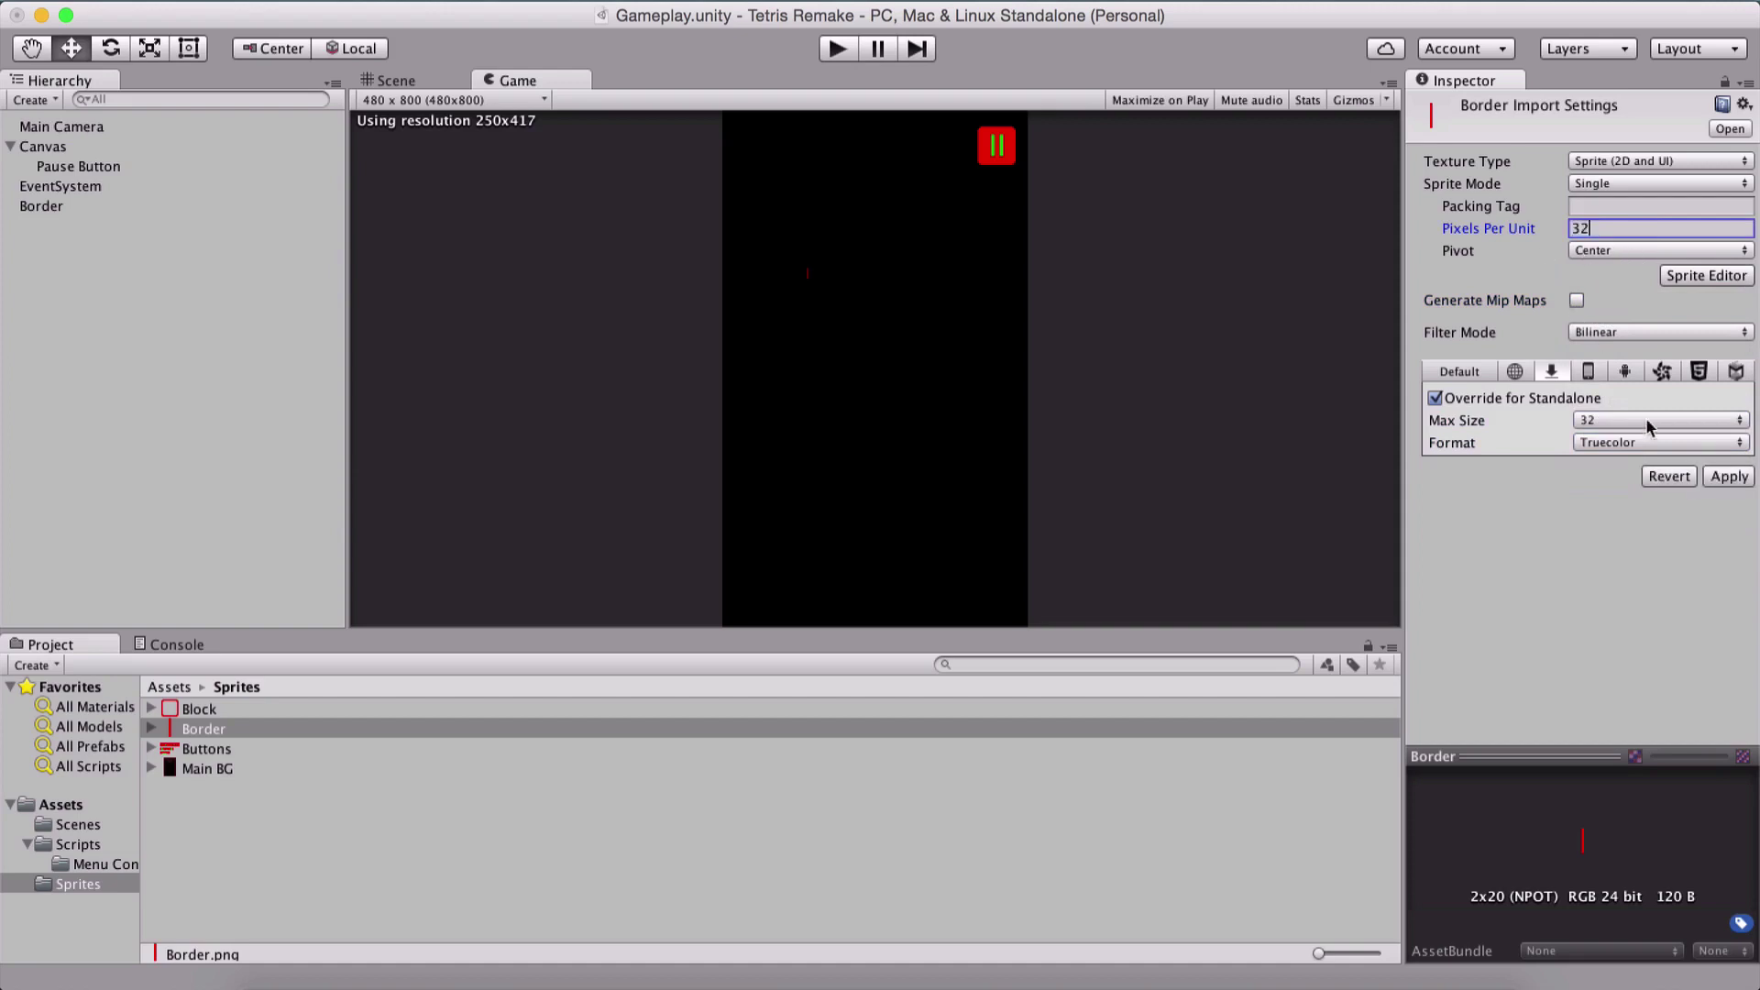
click(1728, 477)
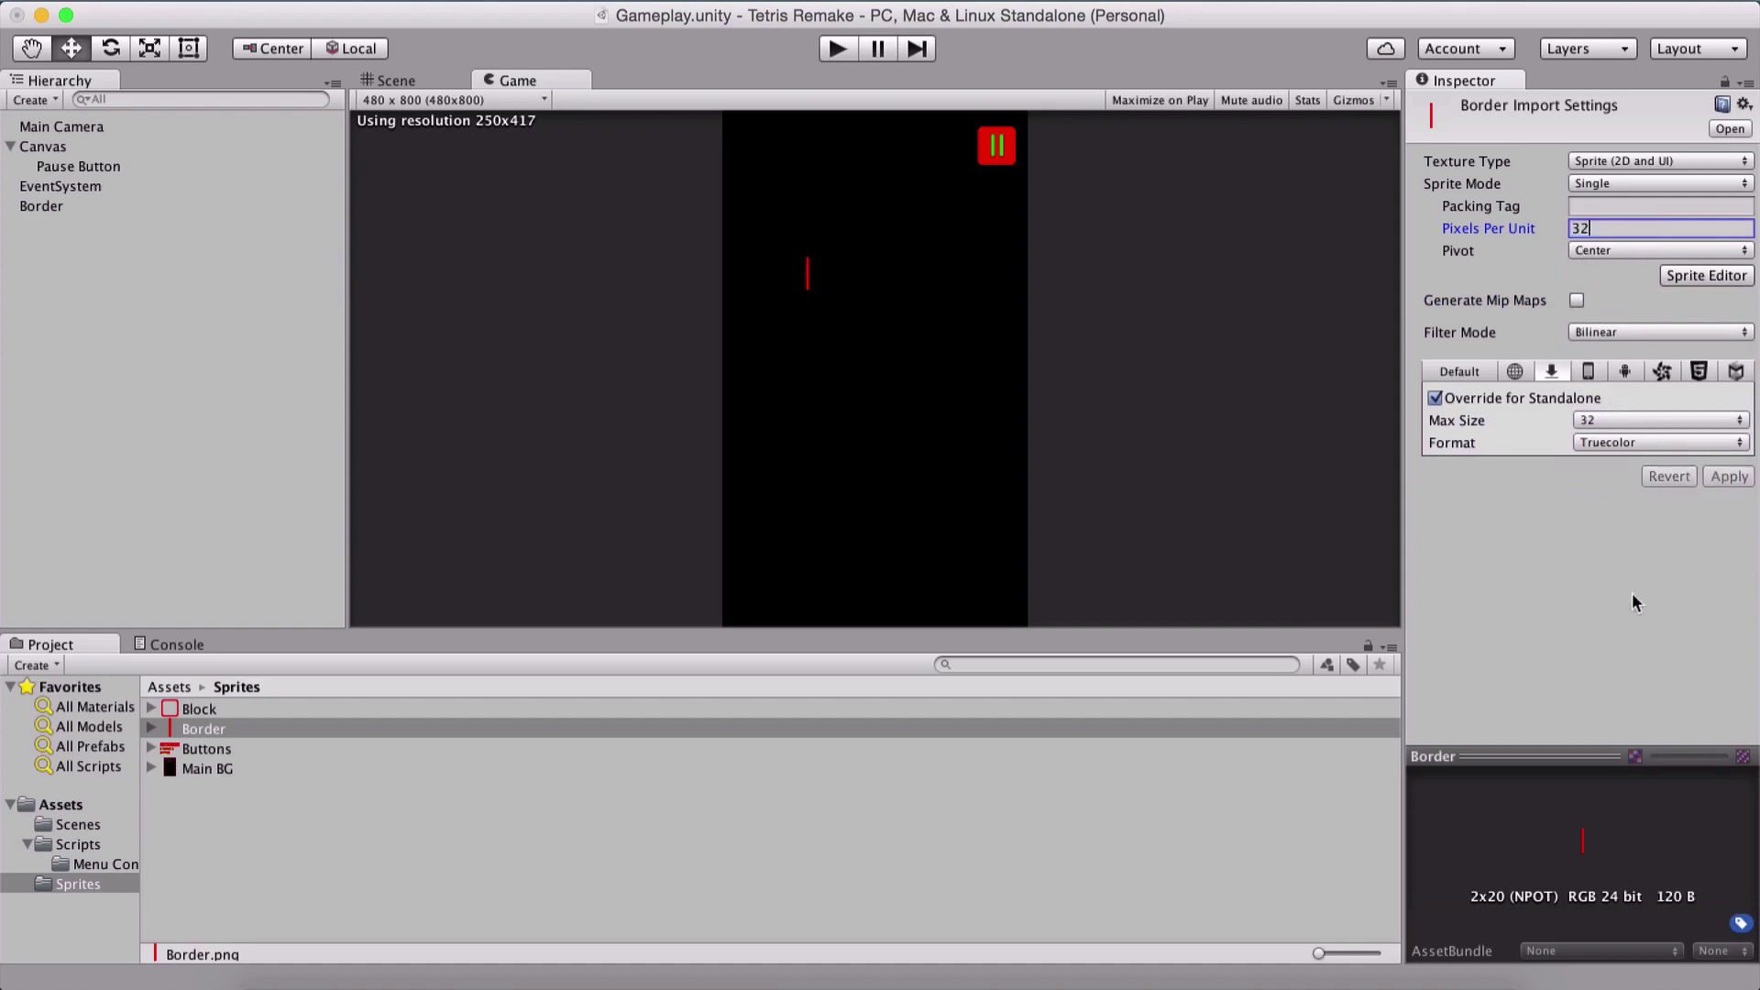
Set the Y scale of the Border object in the scene to 40
click(58, 205)
click(1631, 217)
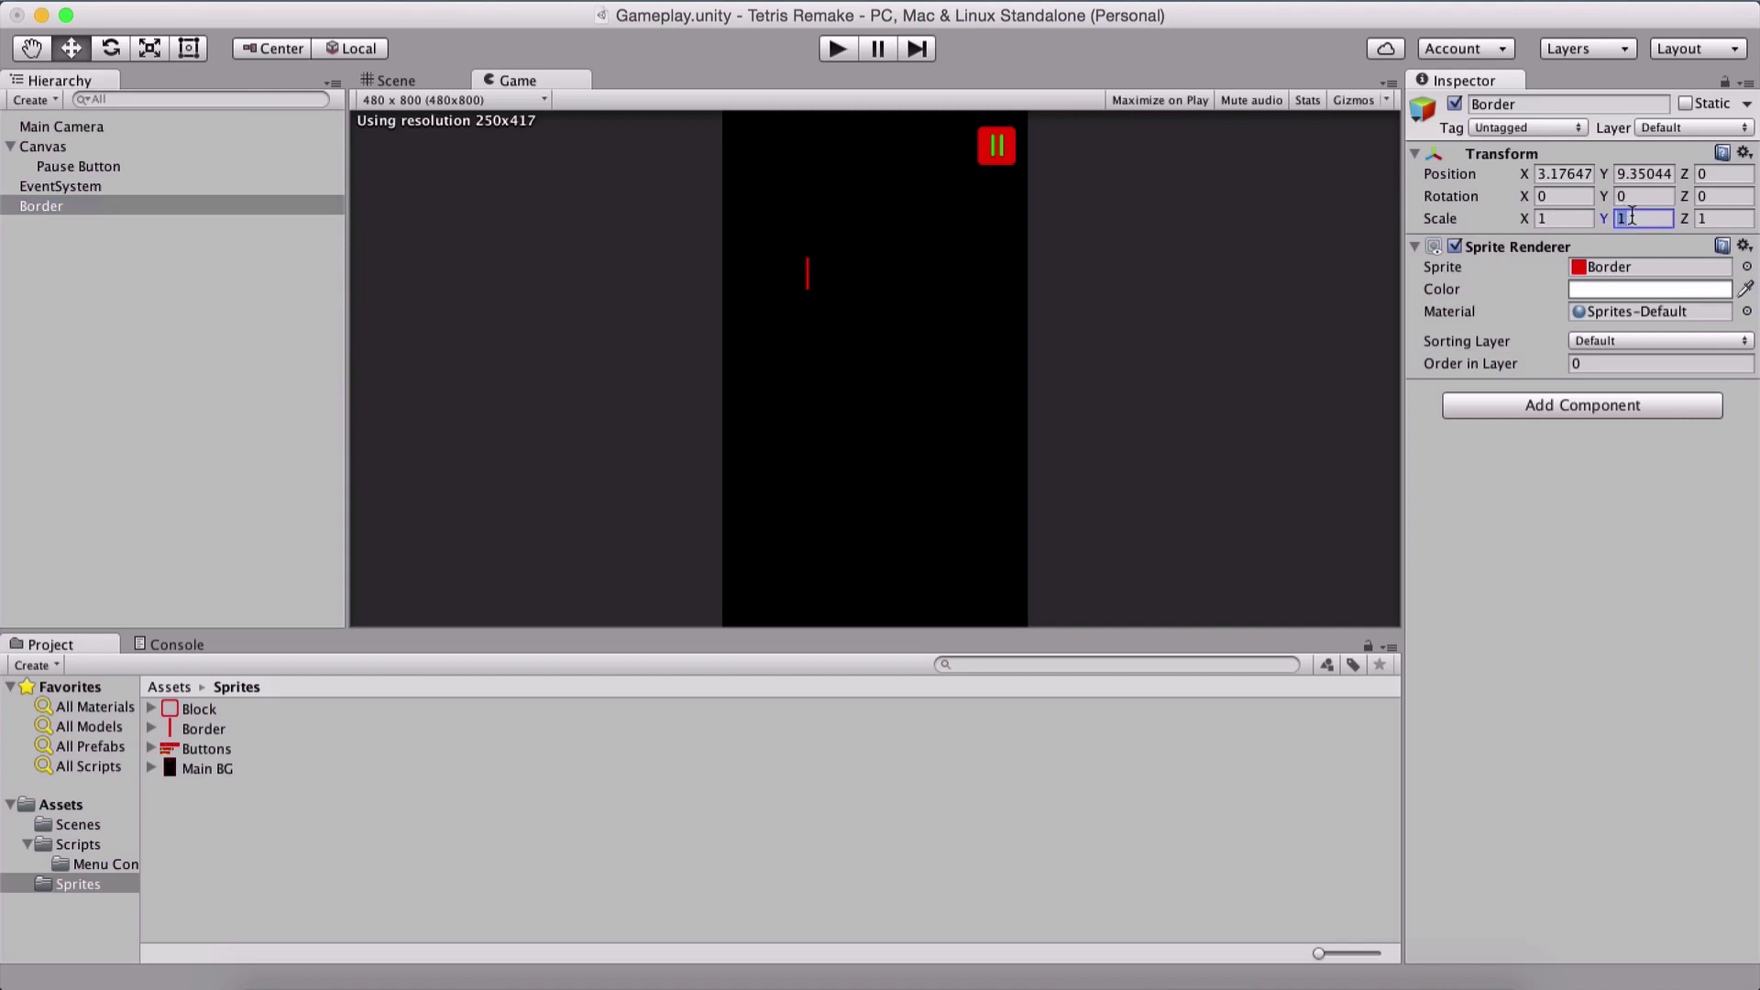
text(40)
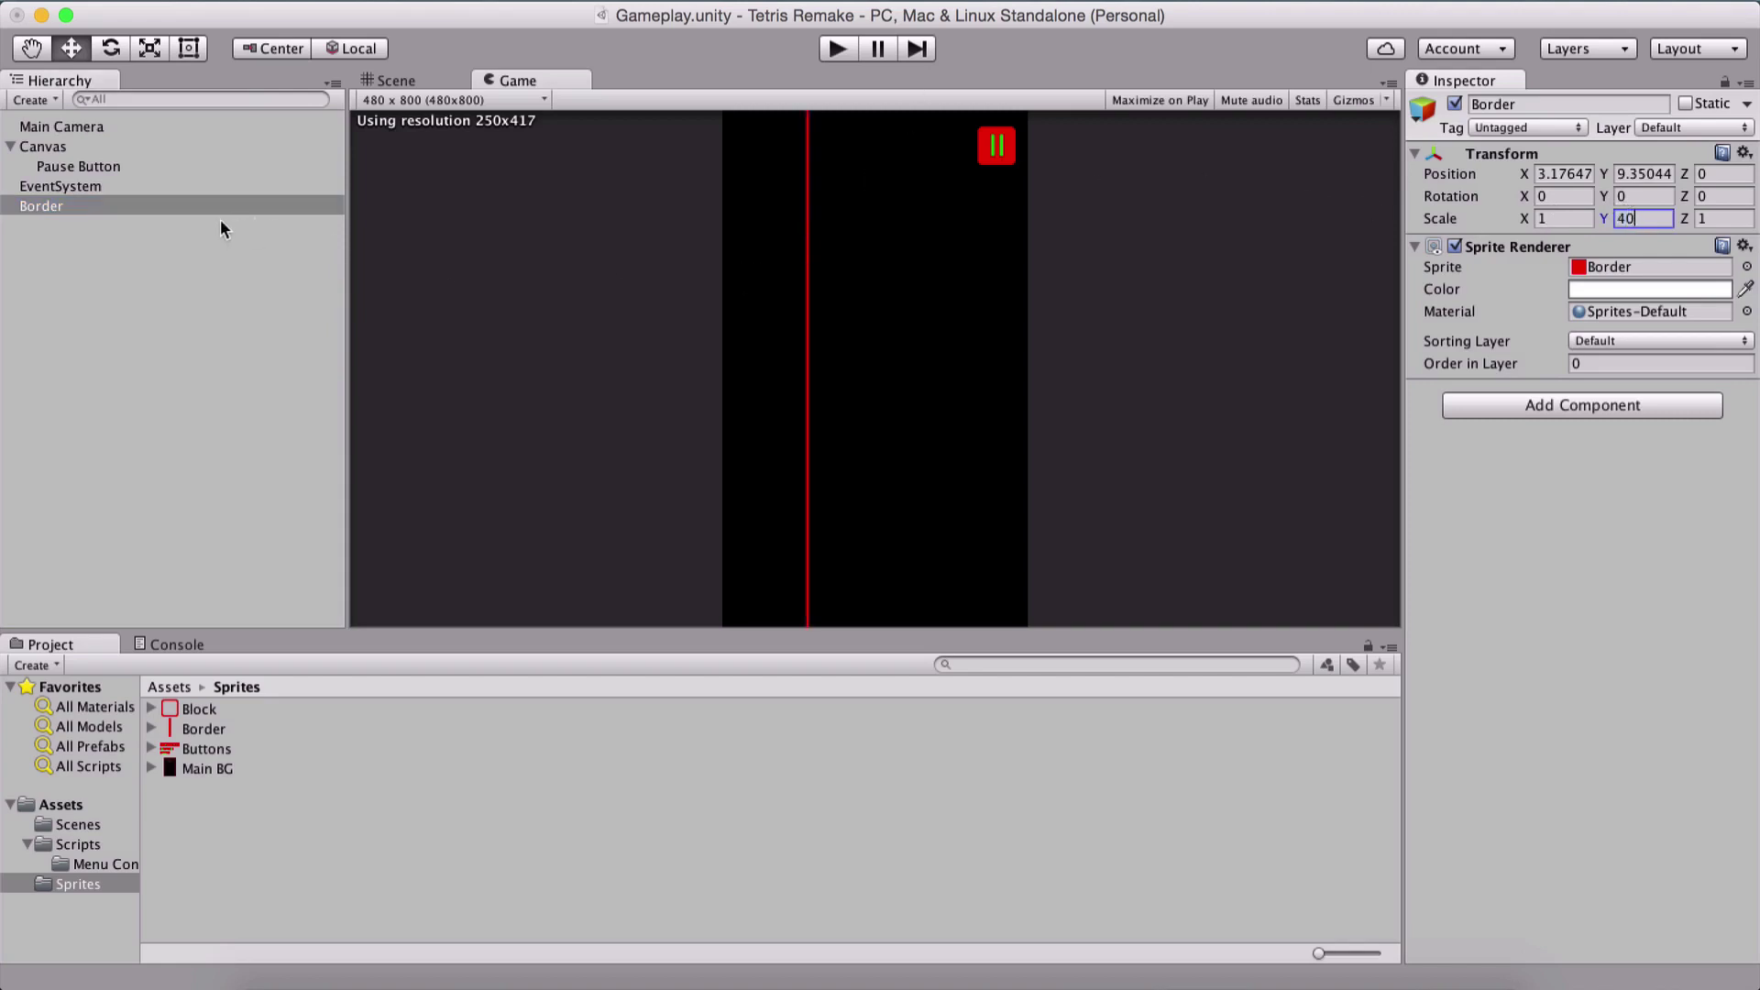
Make Border a child of Main Camera and set its X and Y position to 0
drag(46, 209, 72, 128)
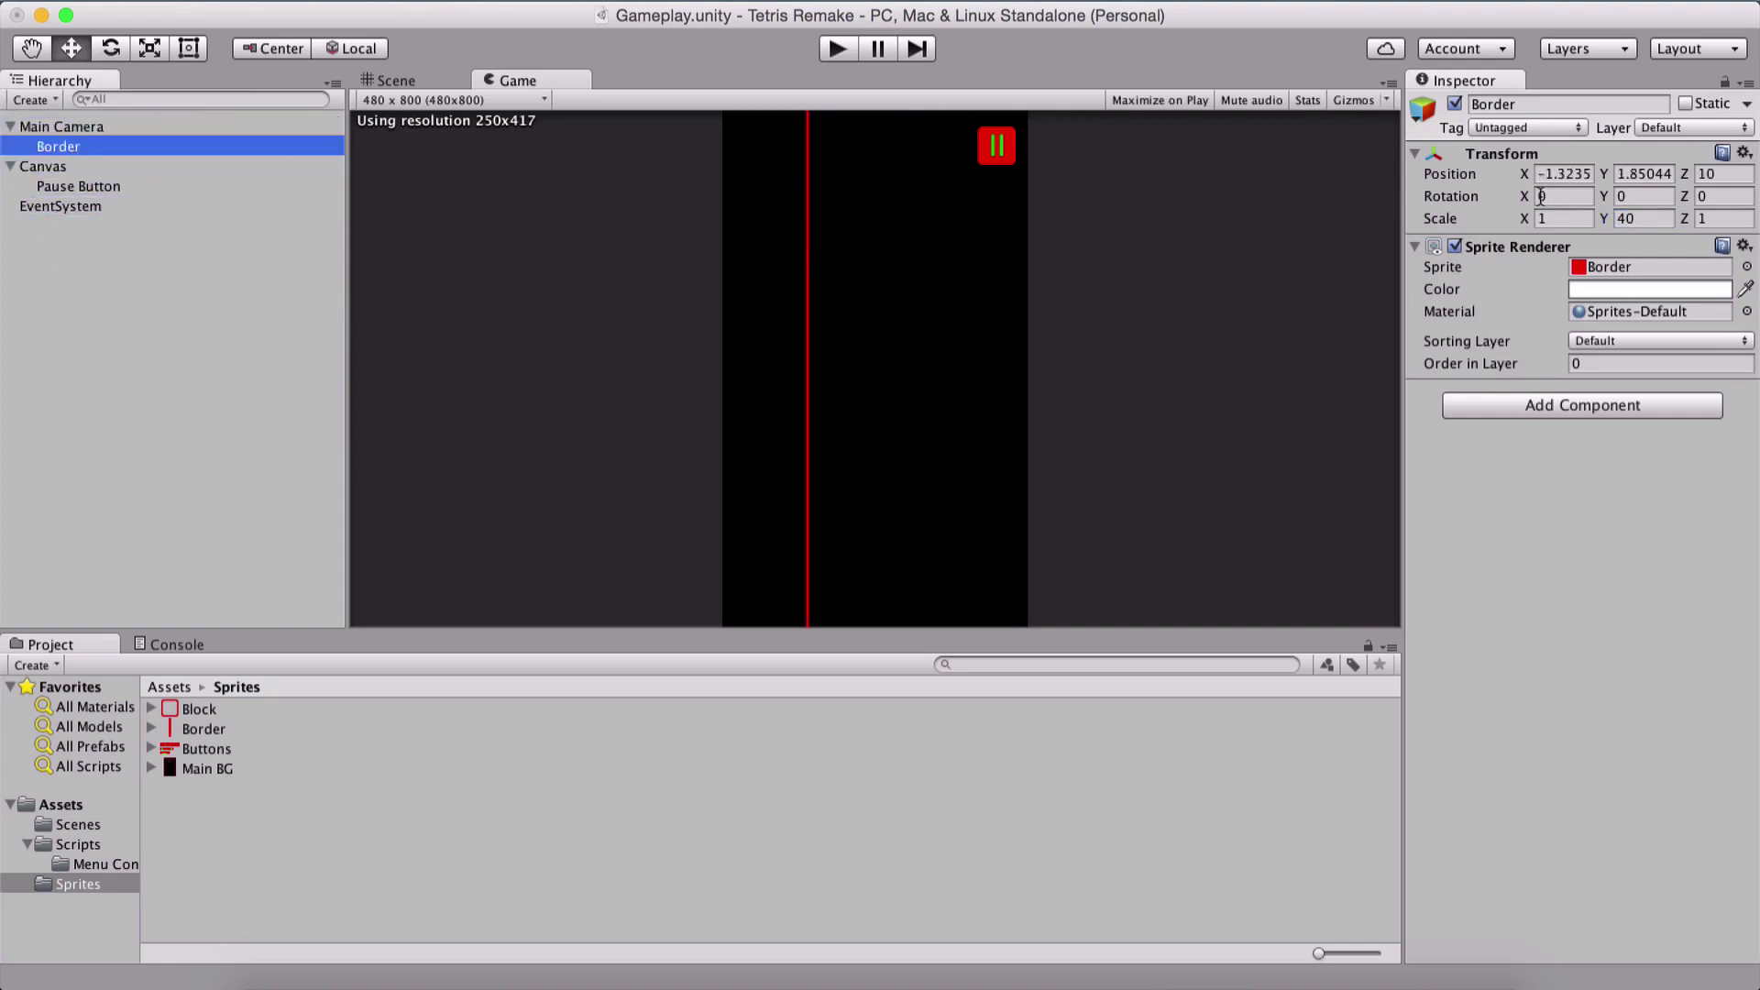
click(1563, 174)
text(0)
key(Tab)
text(0)
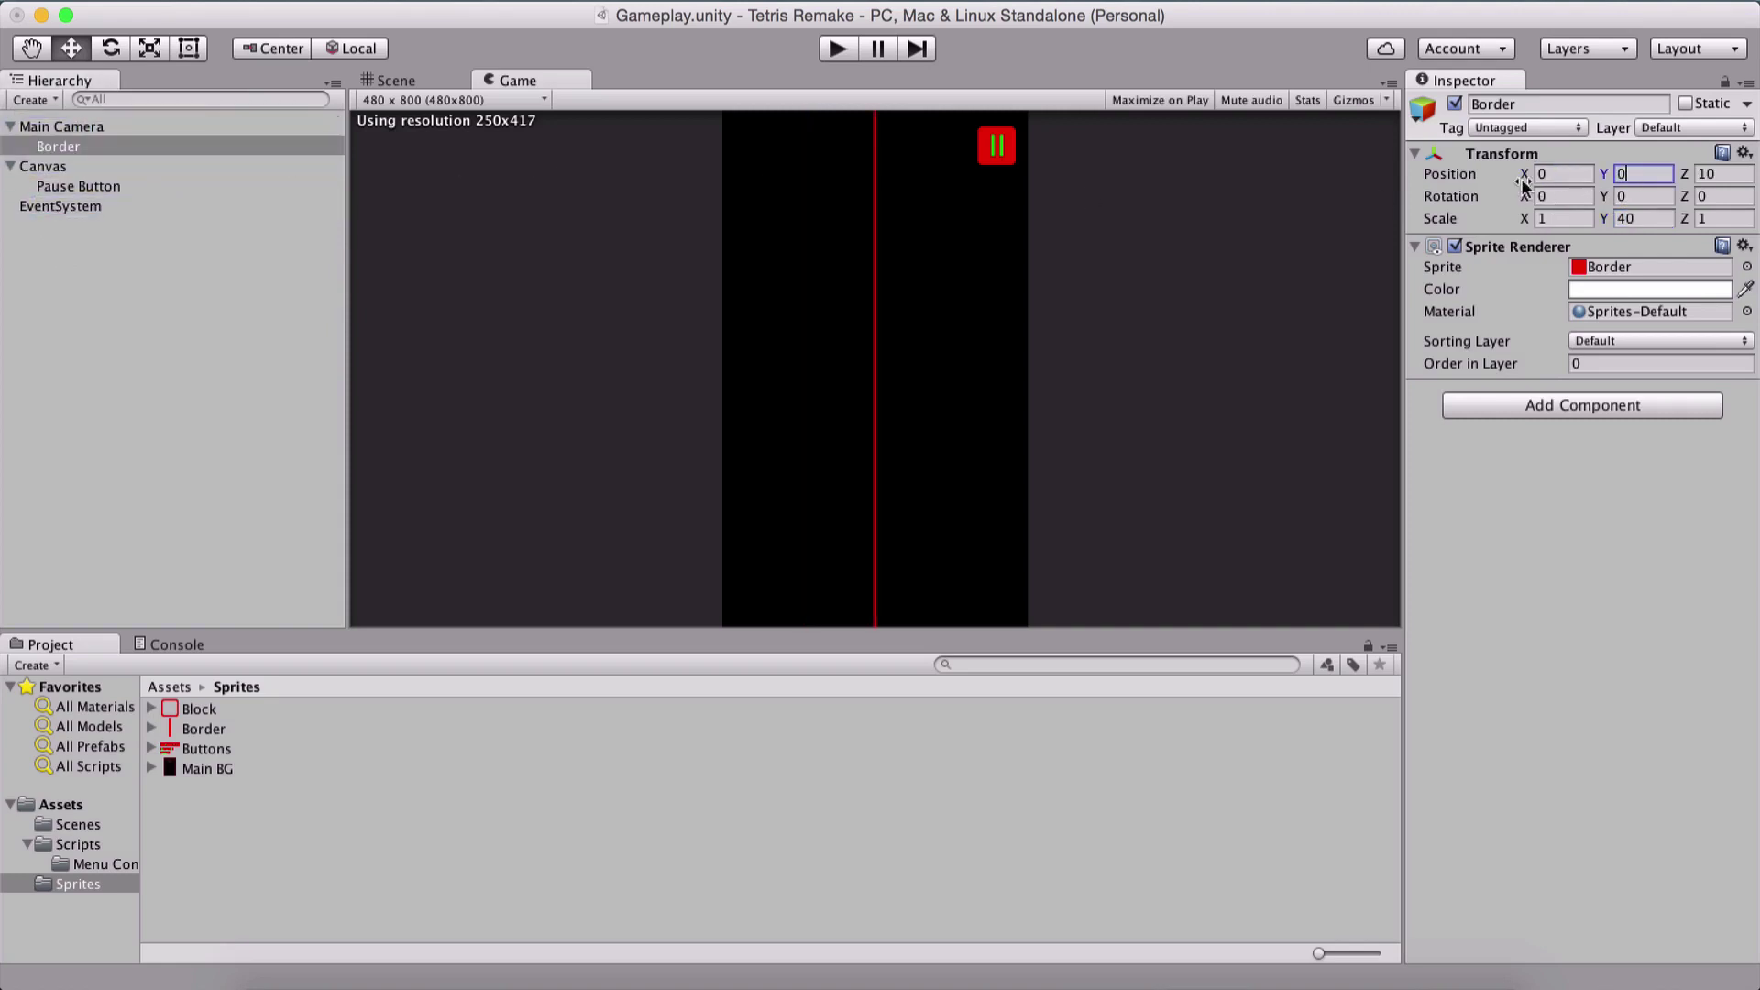
Move Border onto the Canvas's left edge at X -3 and check it in the Game view
click(1555, 174)
text(-5.9)
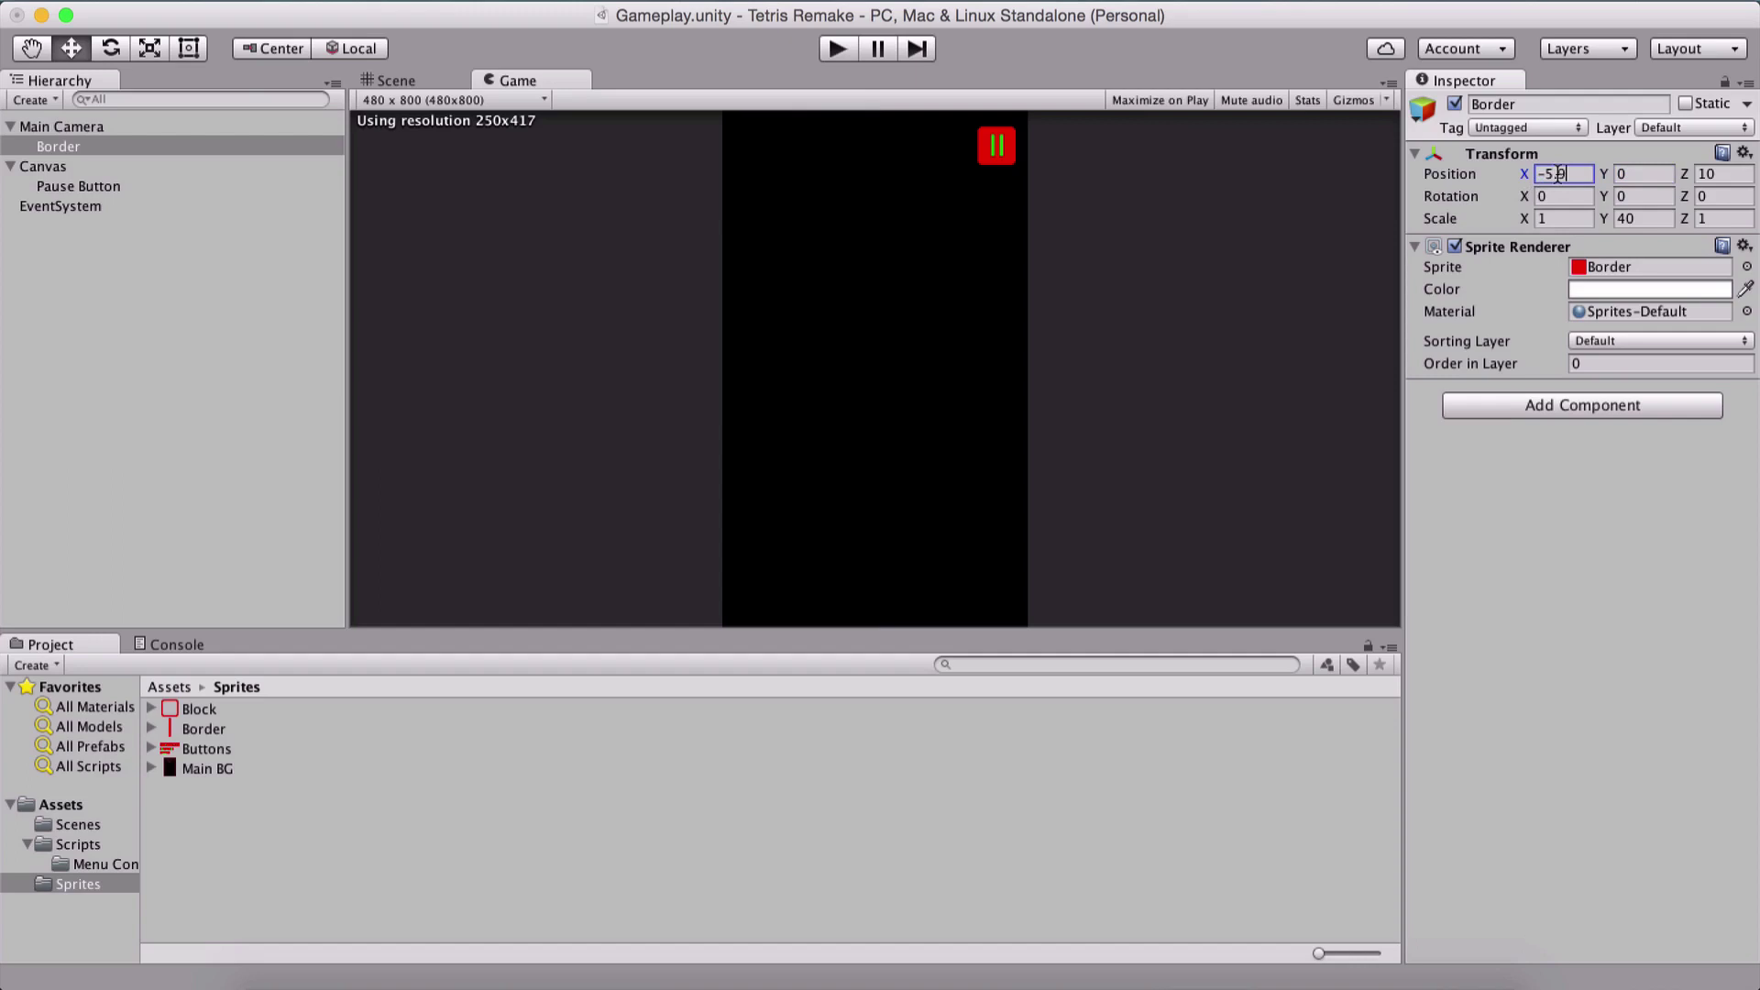
click(438, 84)
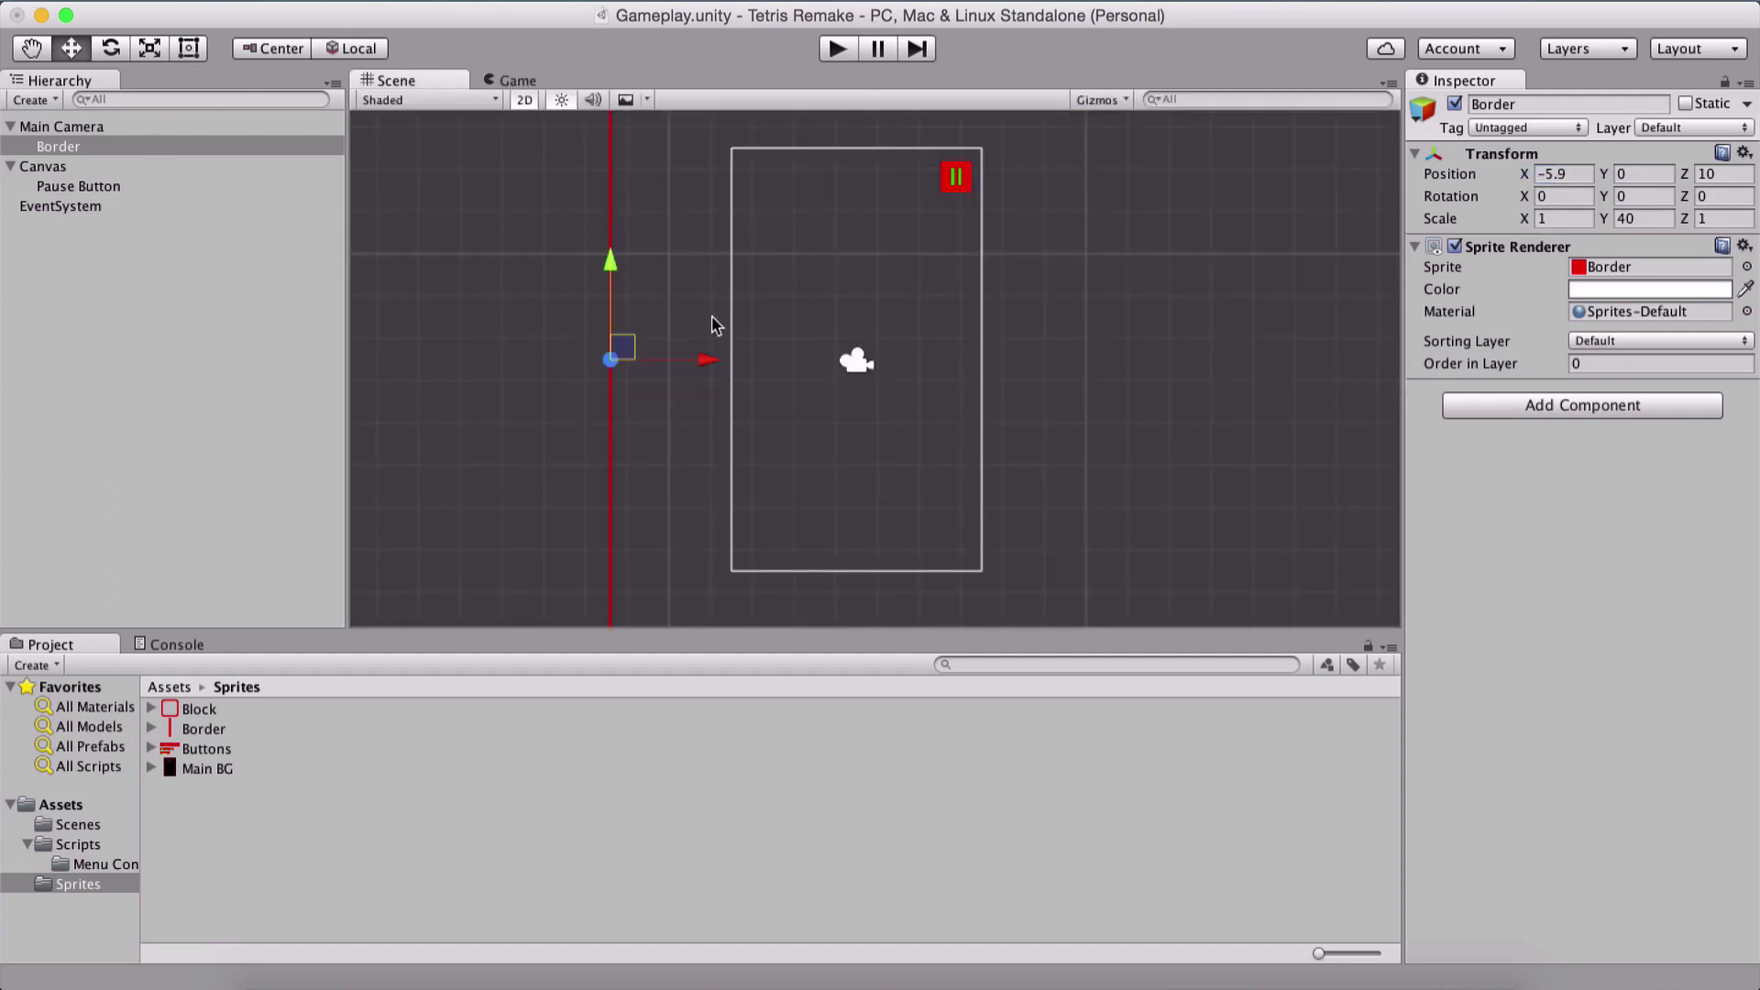
drag(709, 360, 832, 353)
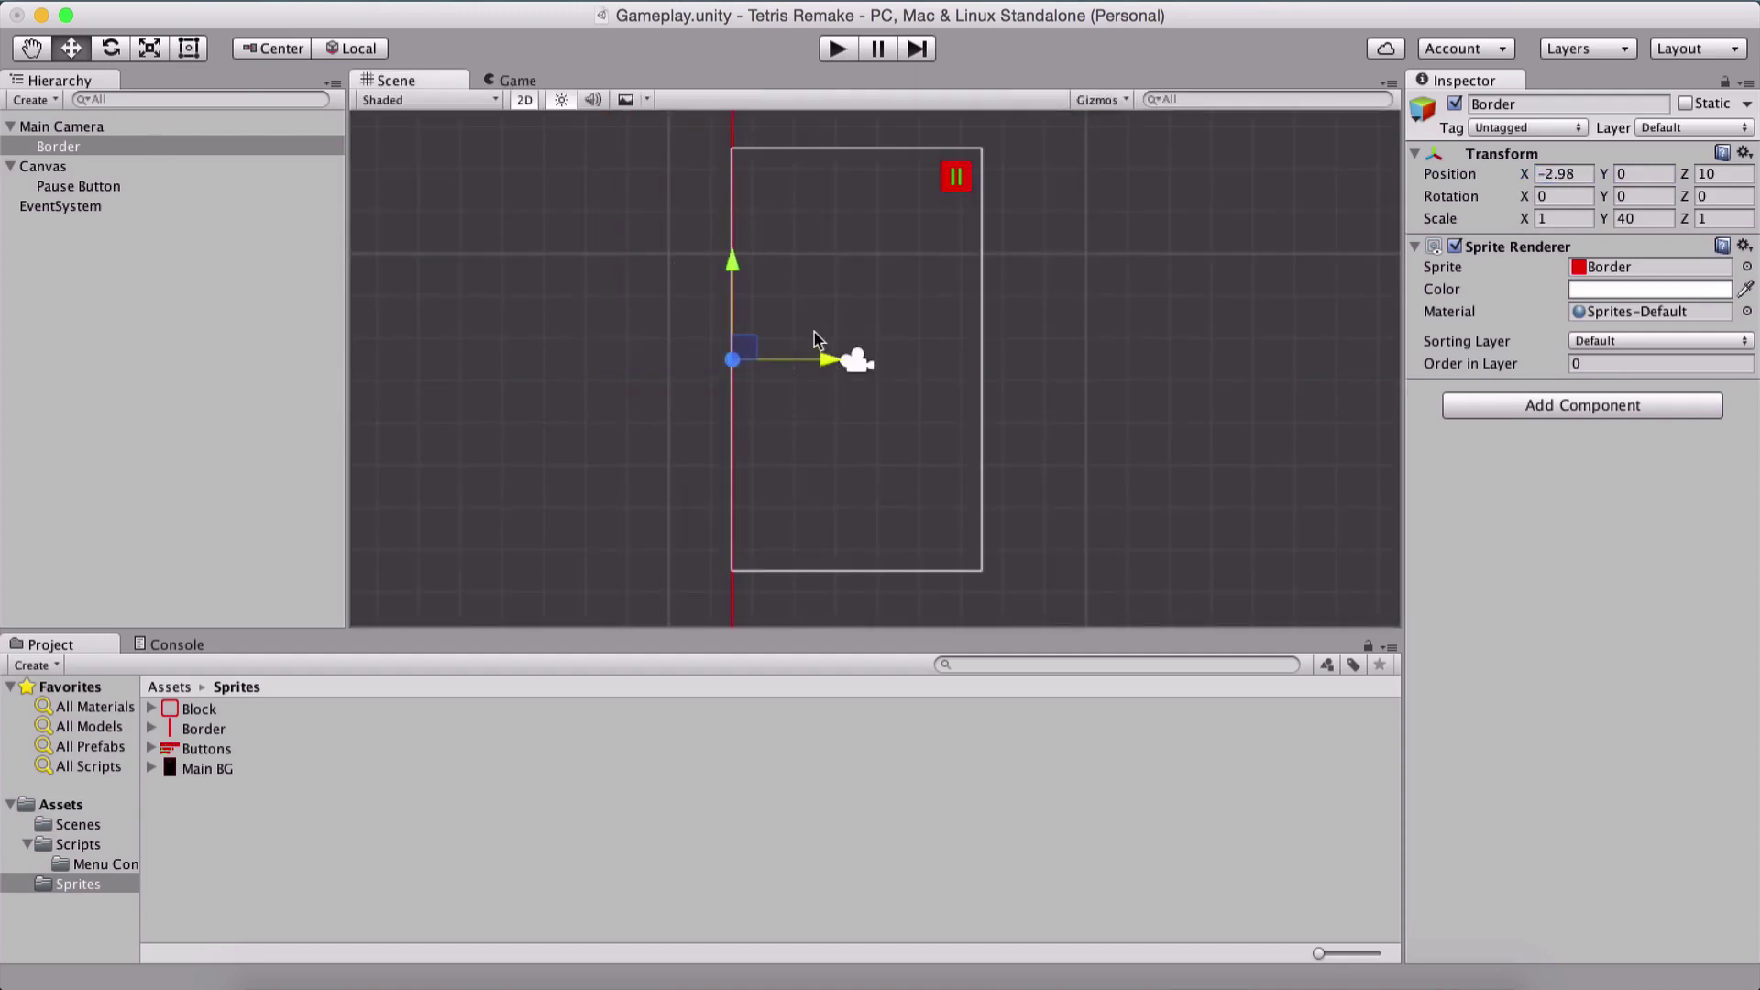
scroll(711, 294, up, 5)
middle_drag(703, 259, 800, 463)
drag(779, 523, 775, 528)
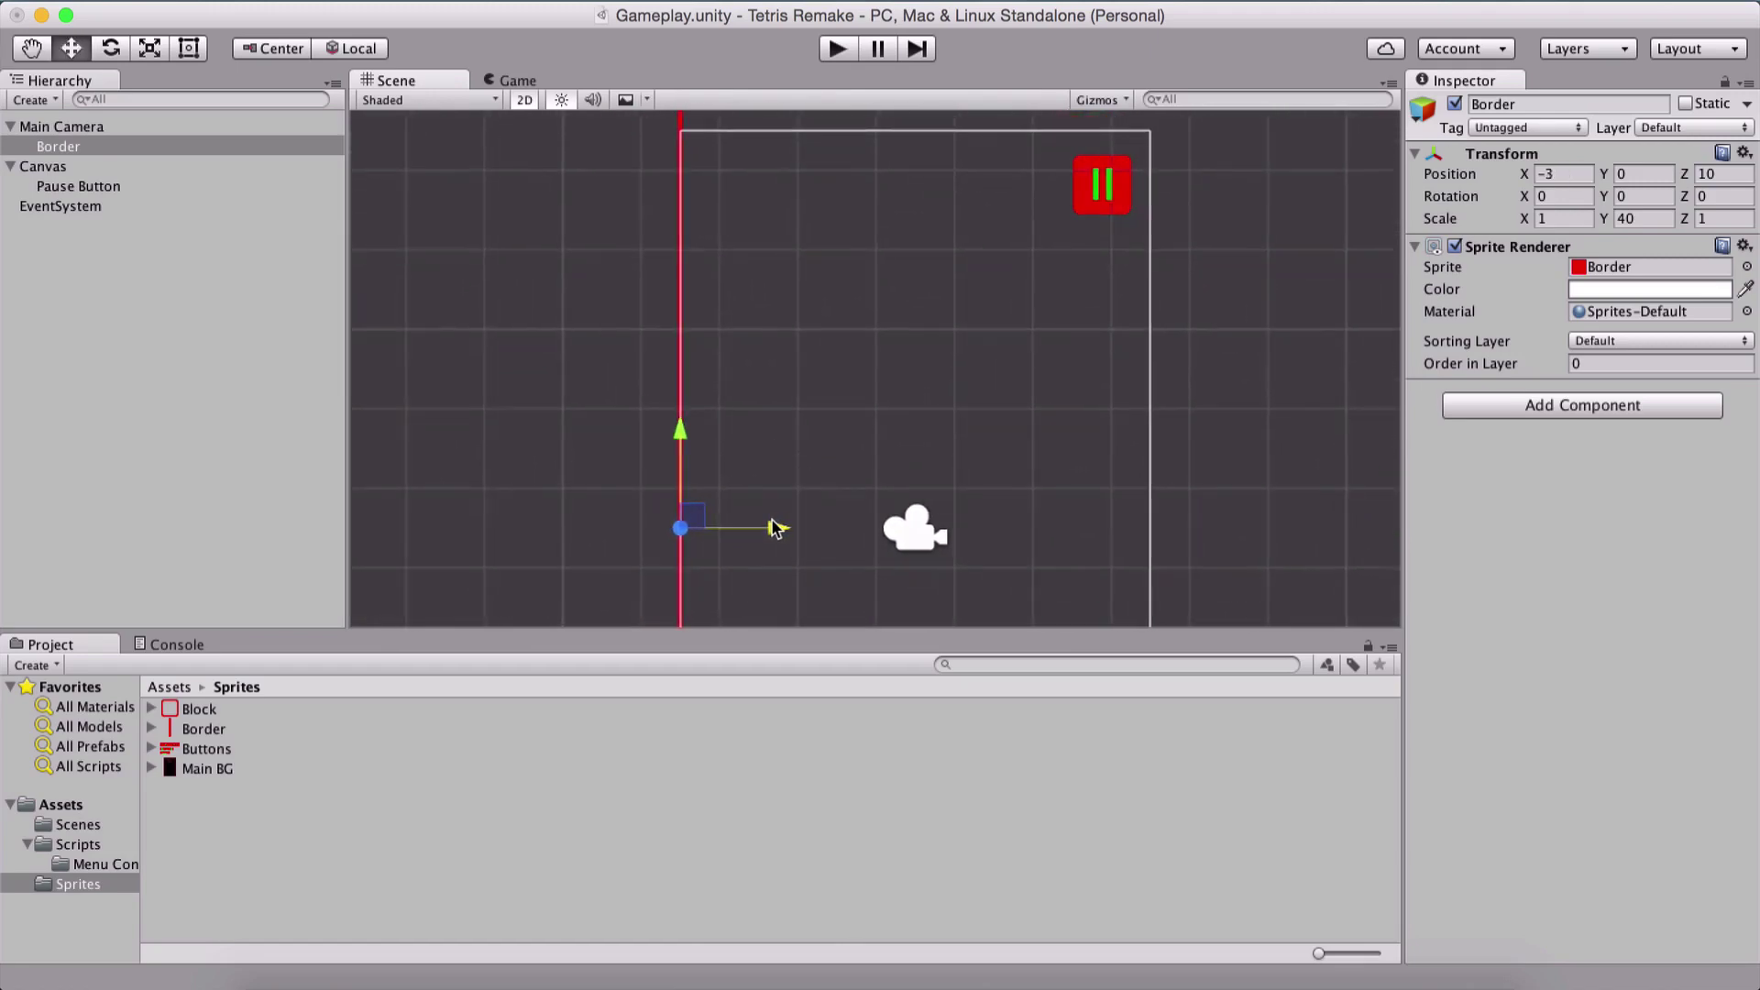
click(506, 81)
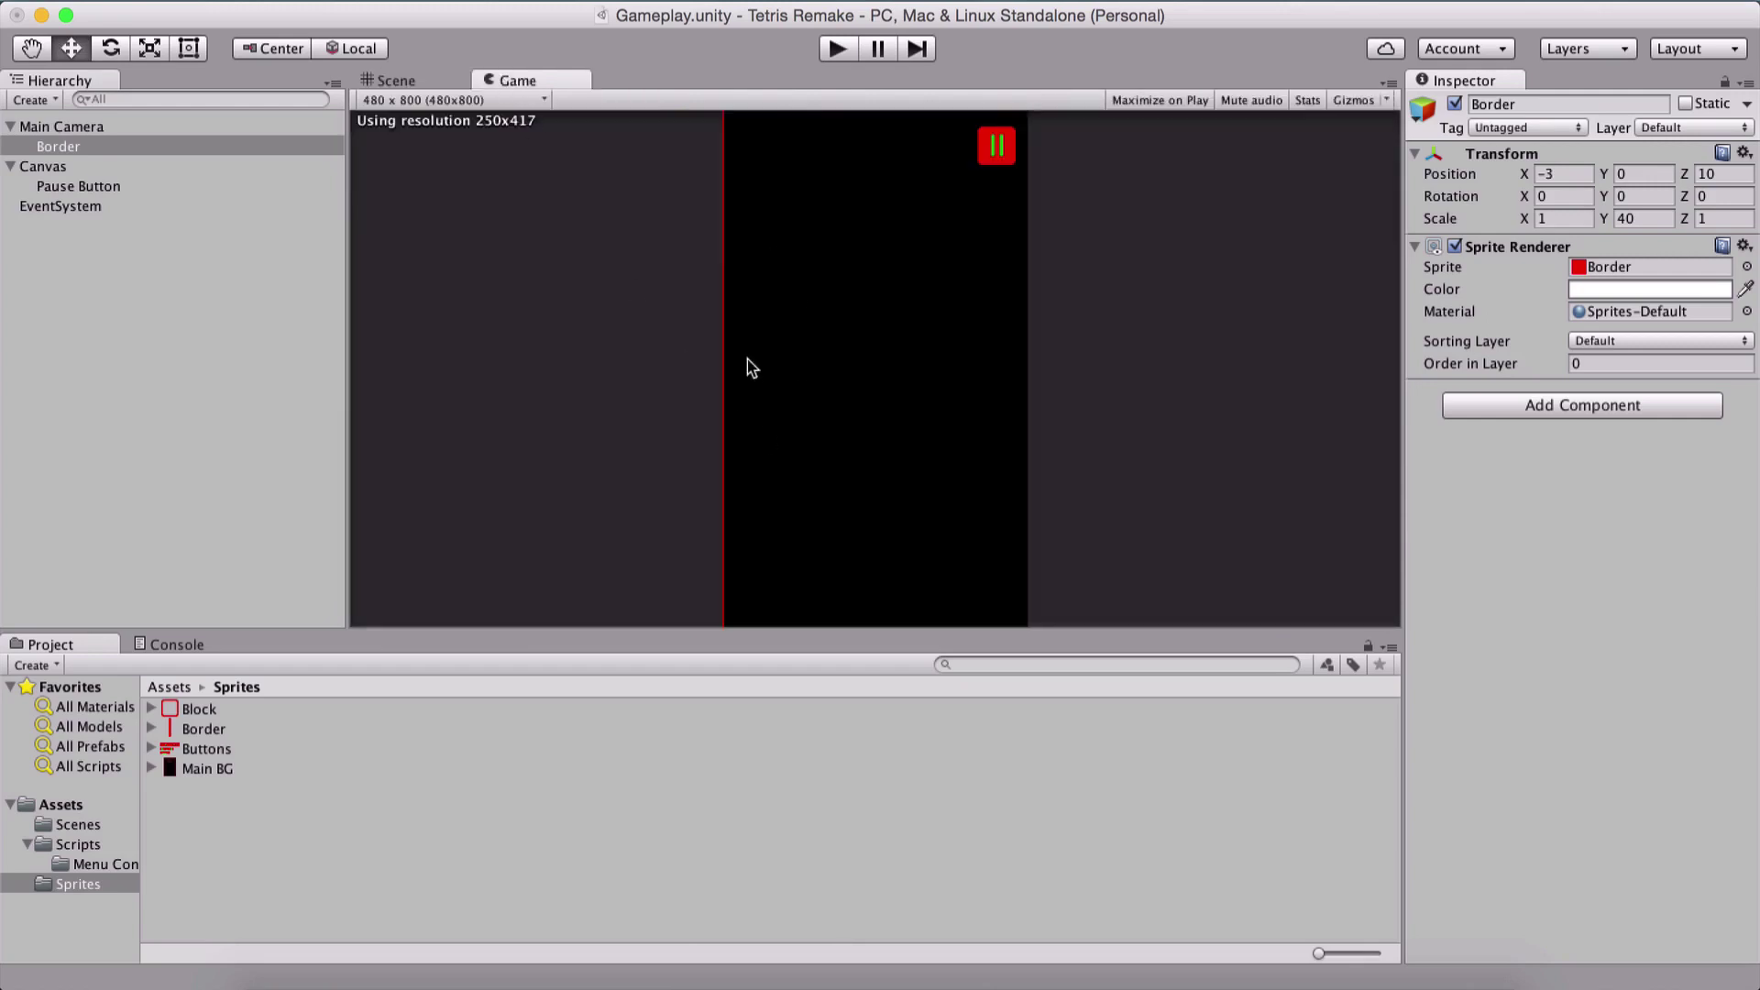
Duplicate Border under Main Camera, rename the copy Border, and set its X position to 3
key(super+d)
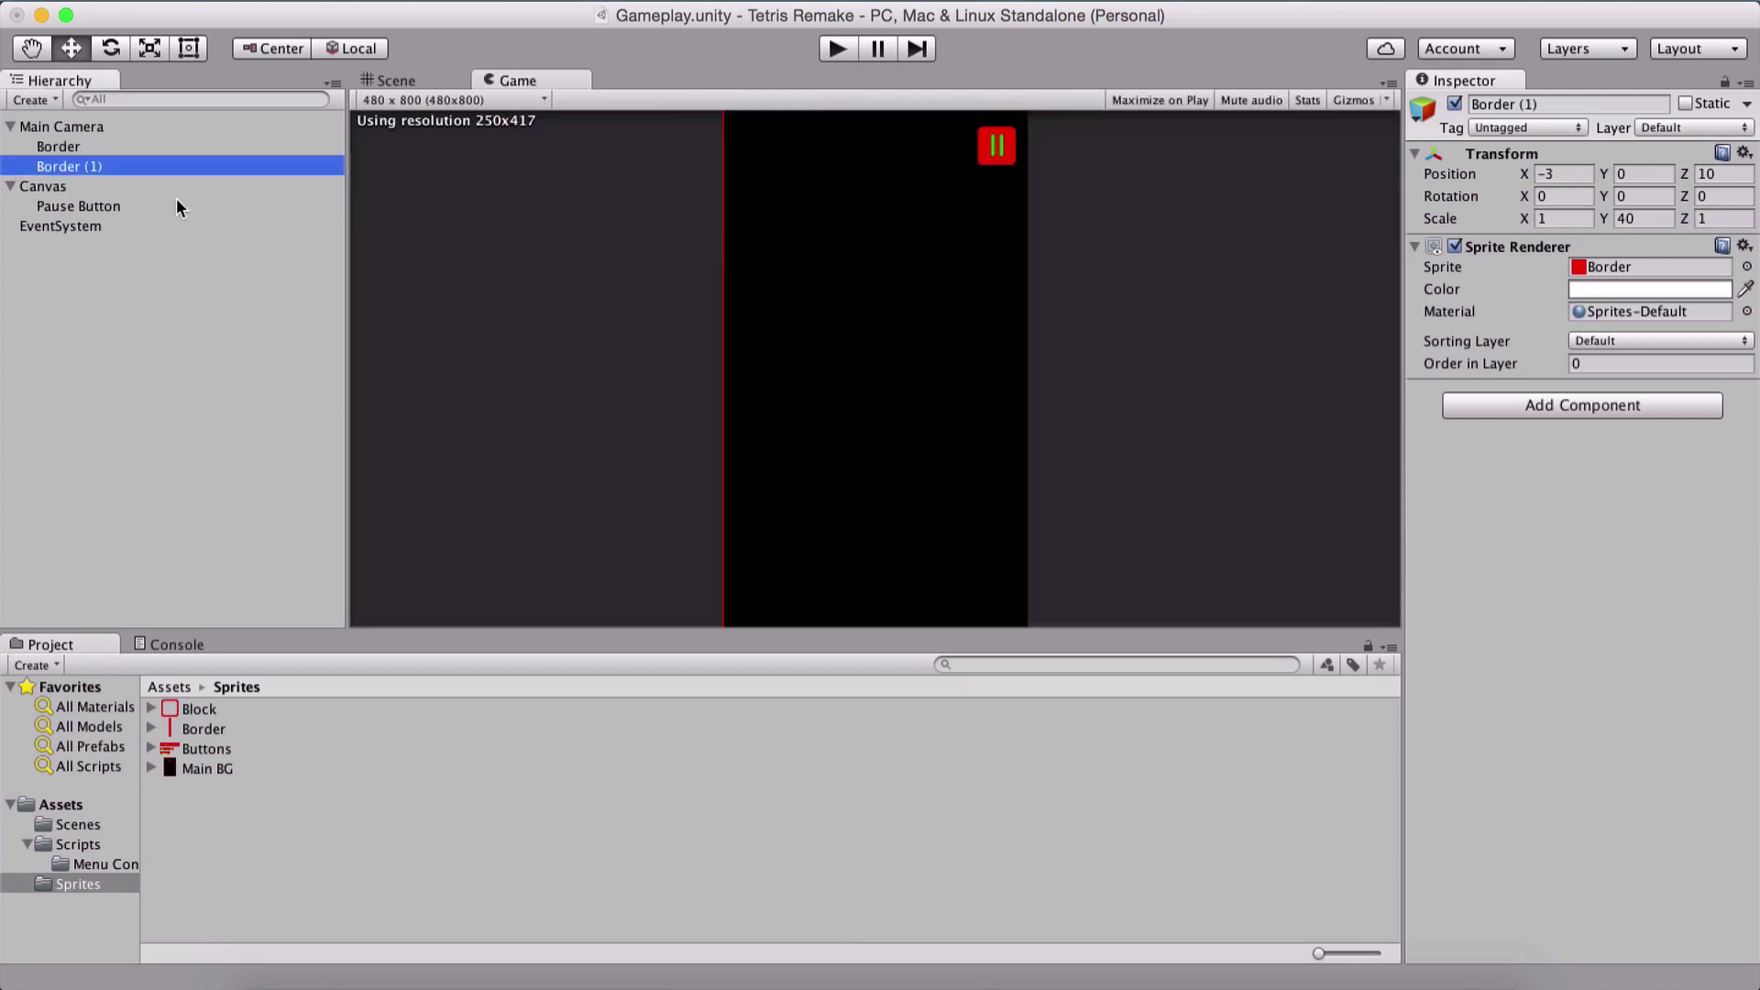
key(Return)
key(Right)
key(BackSpace)
key(BackSpace)
key(BackSpace)
key(BackSpace)
key(Return)
click(1580, 173)
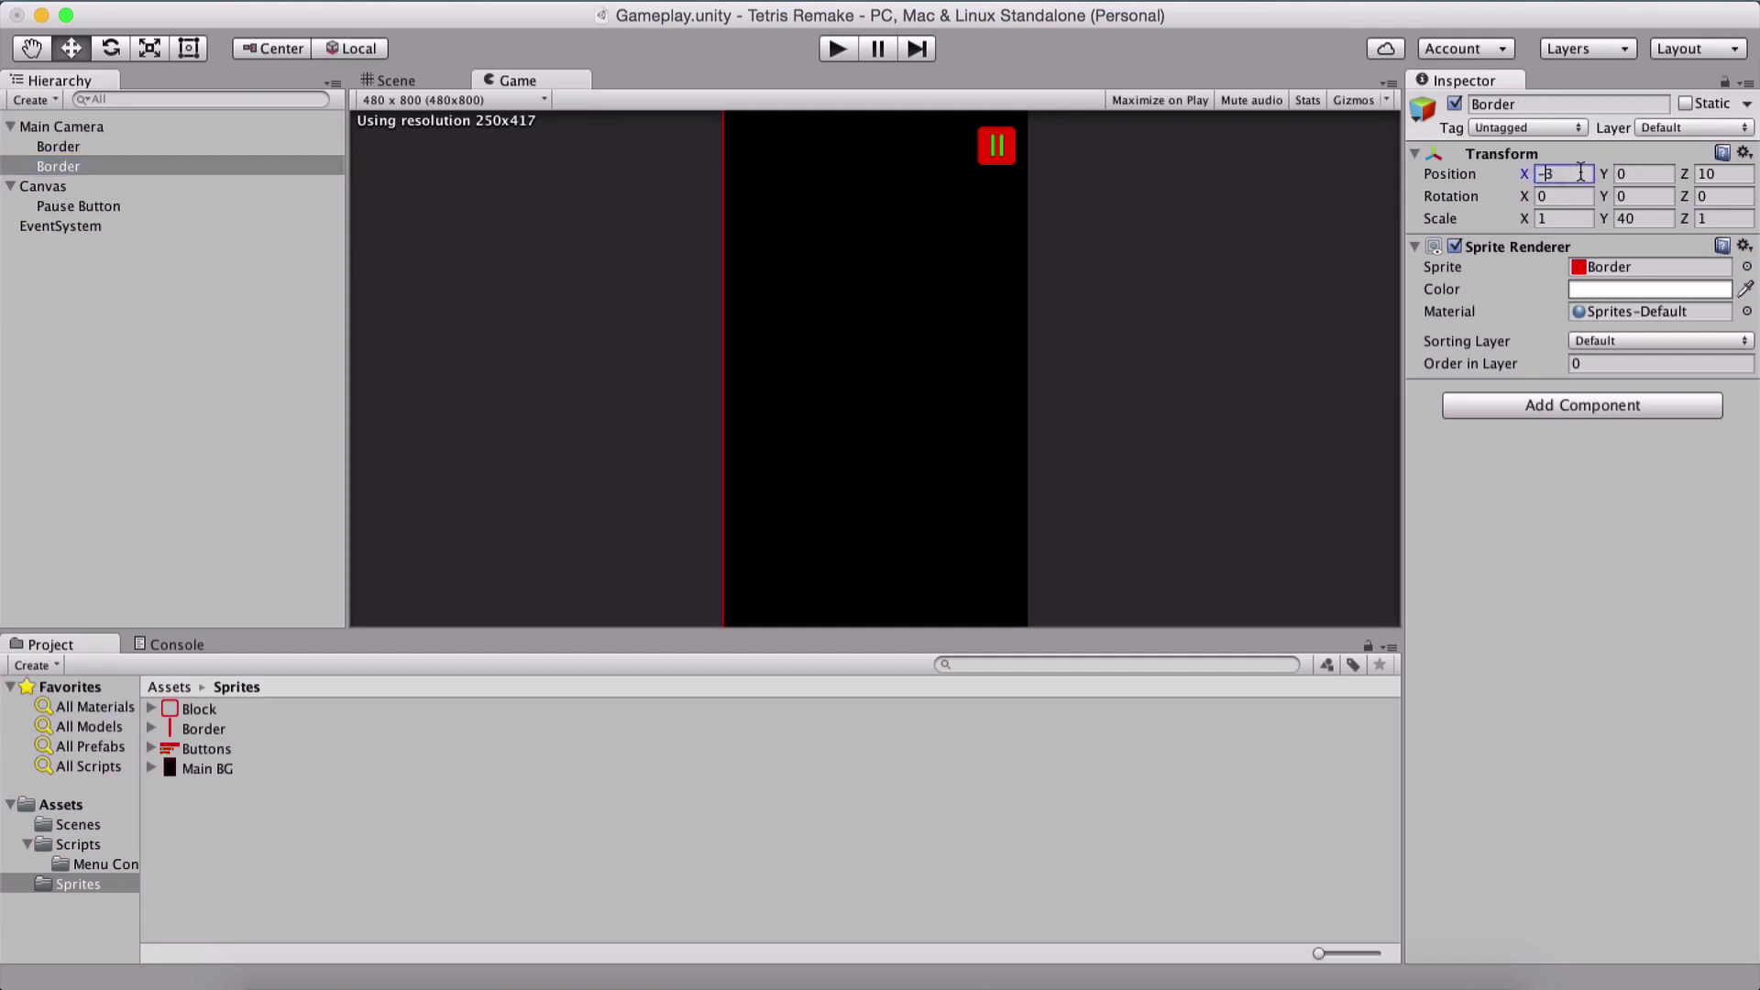
text(3)
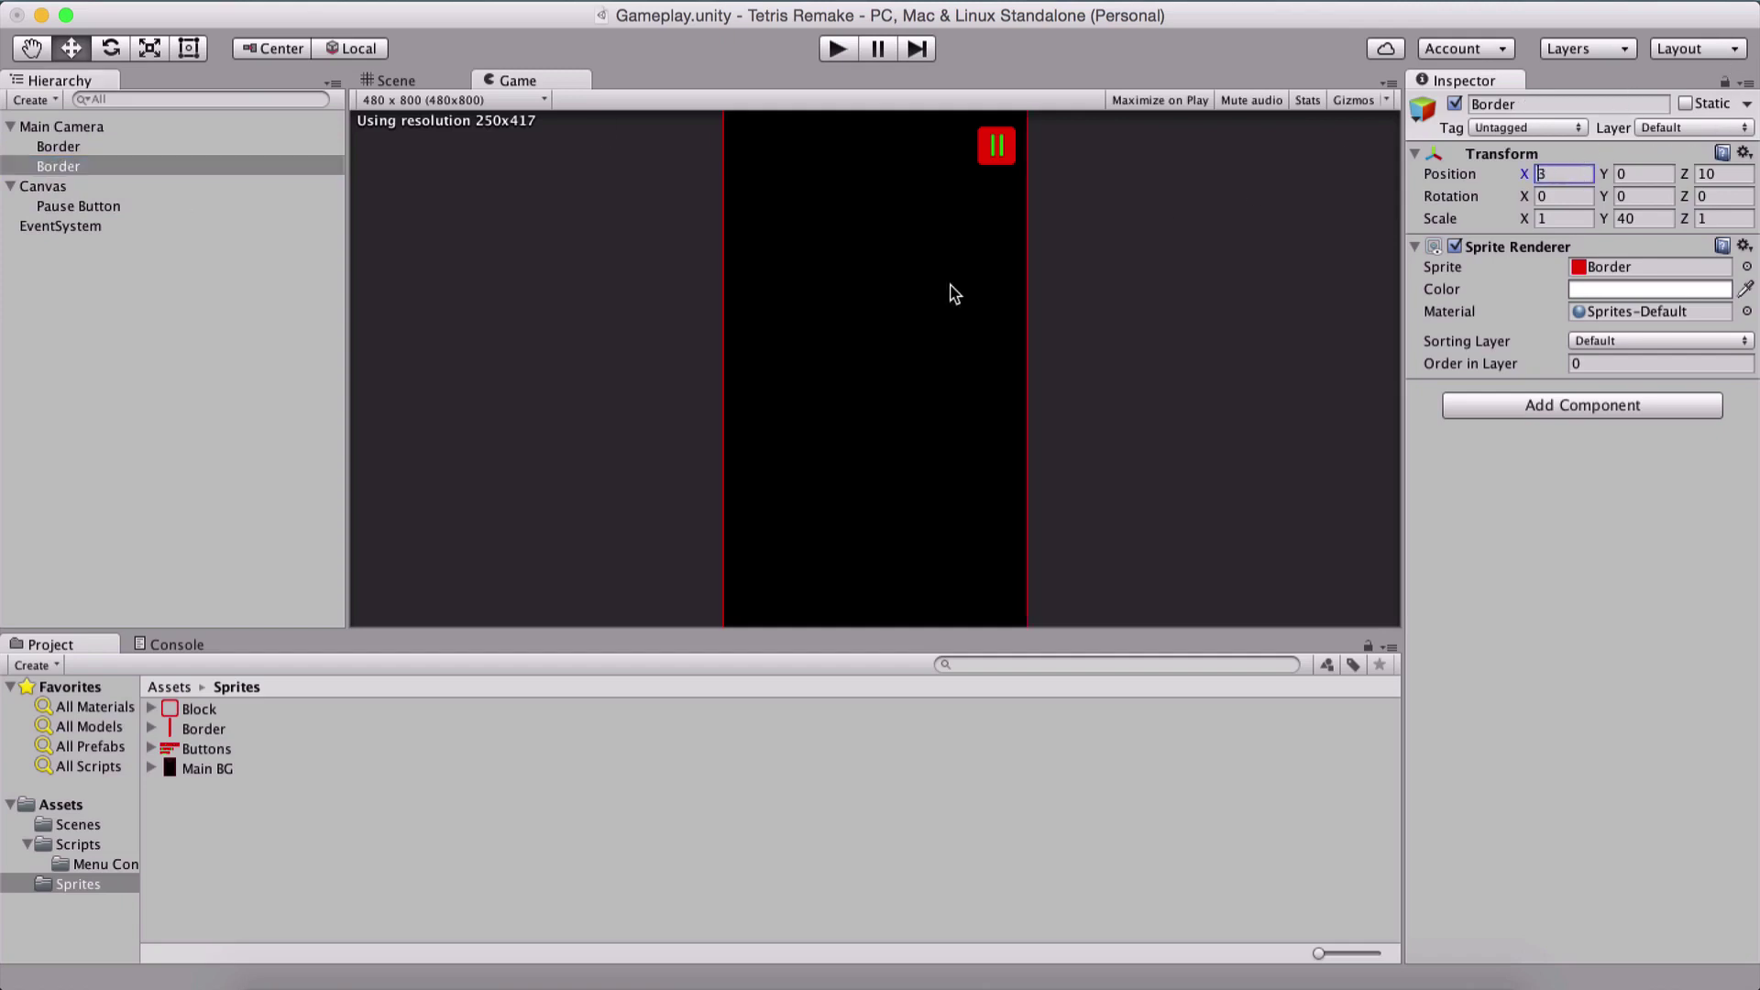
Nudge Pause Button slightly in the Scene view to about Pos X -52, Pos Y -49
click(399, 81)
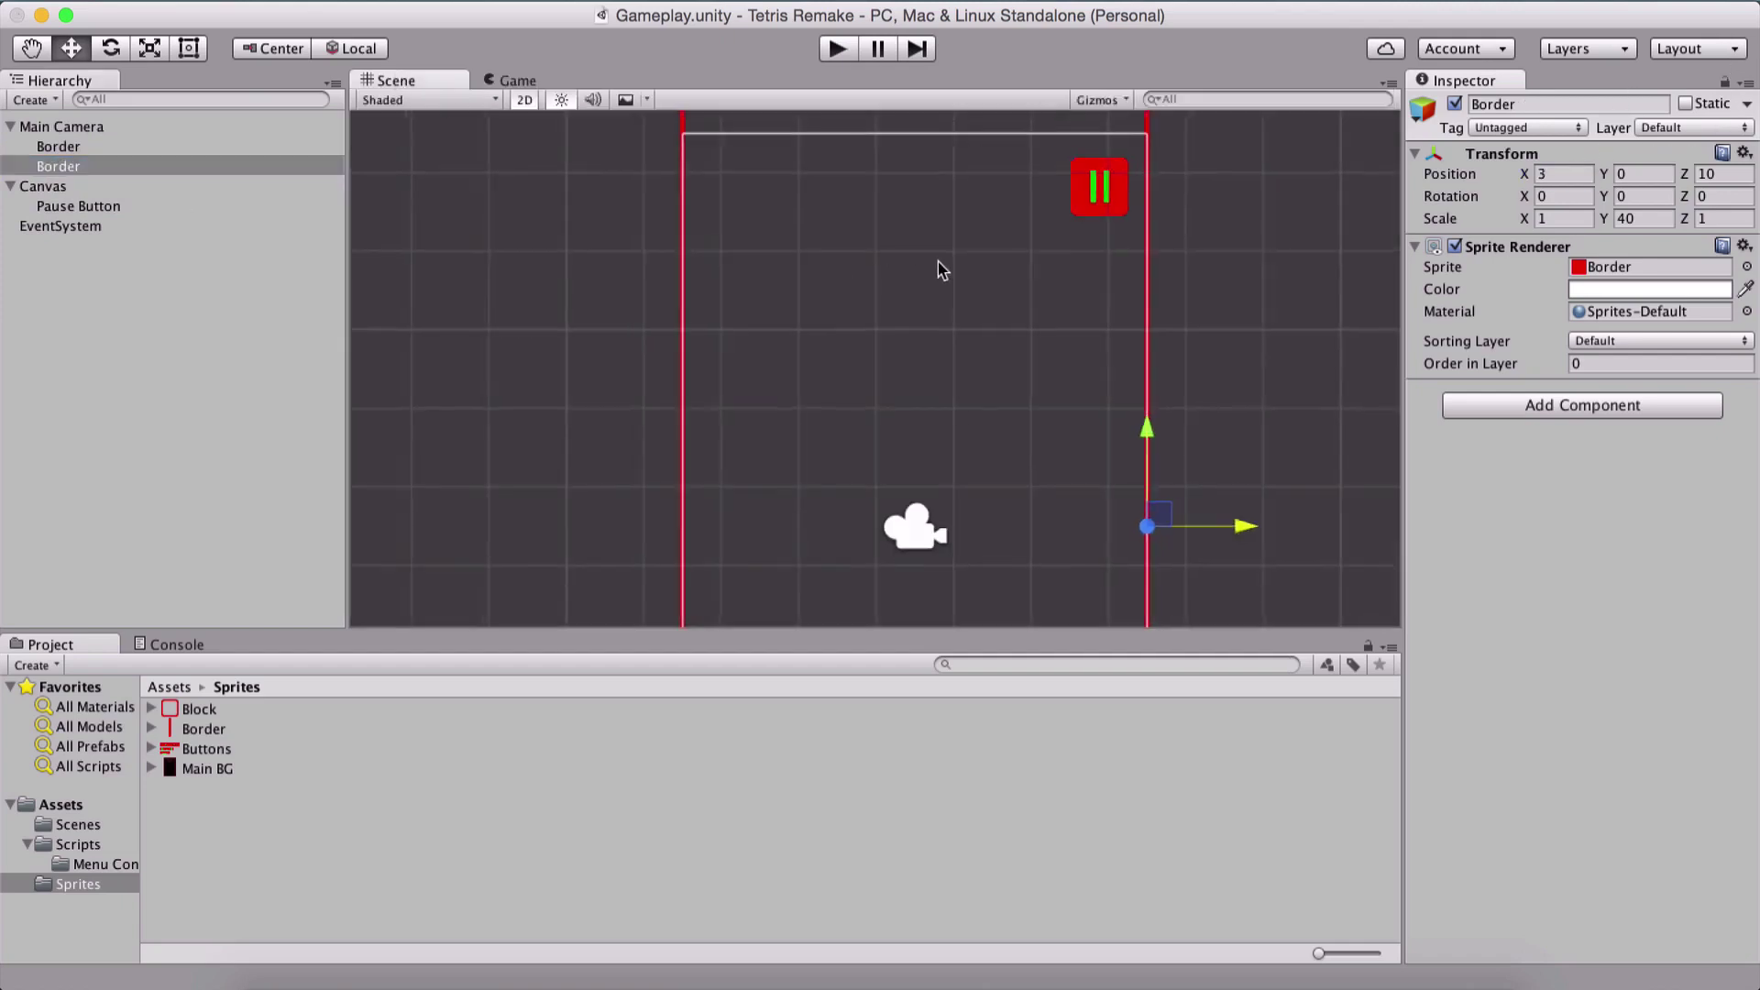
click(66, 207)
click(1070, 209)
drag(1070, 208, 1066, 205)
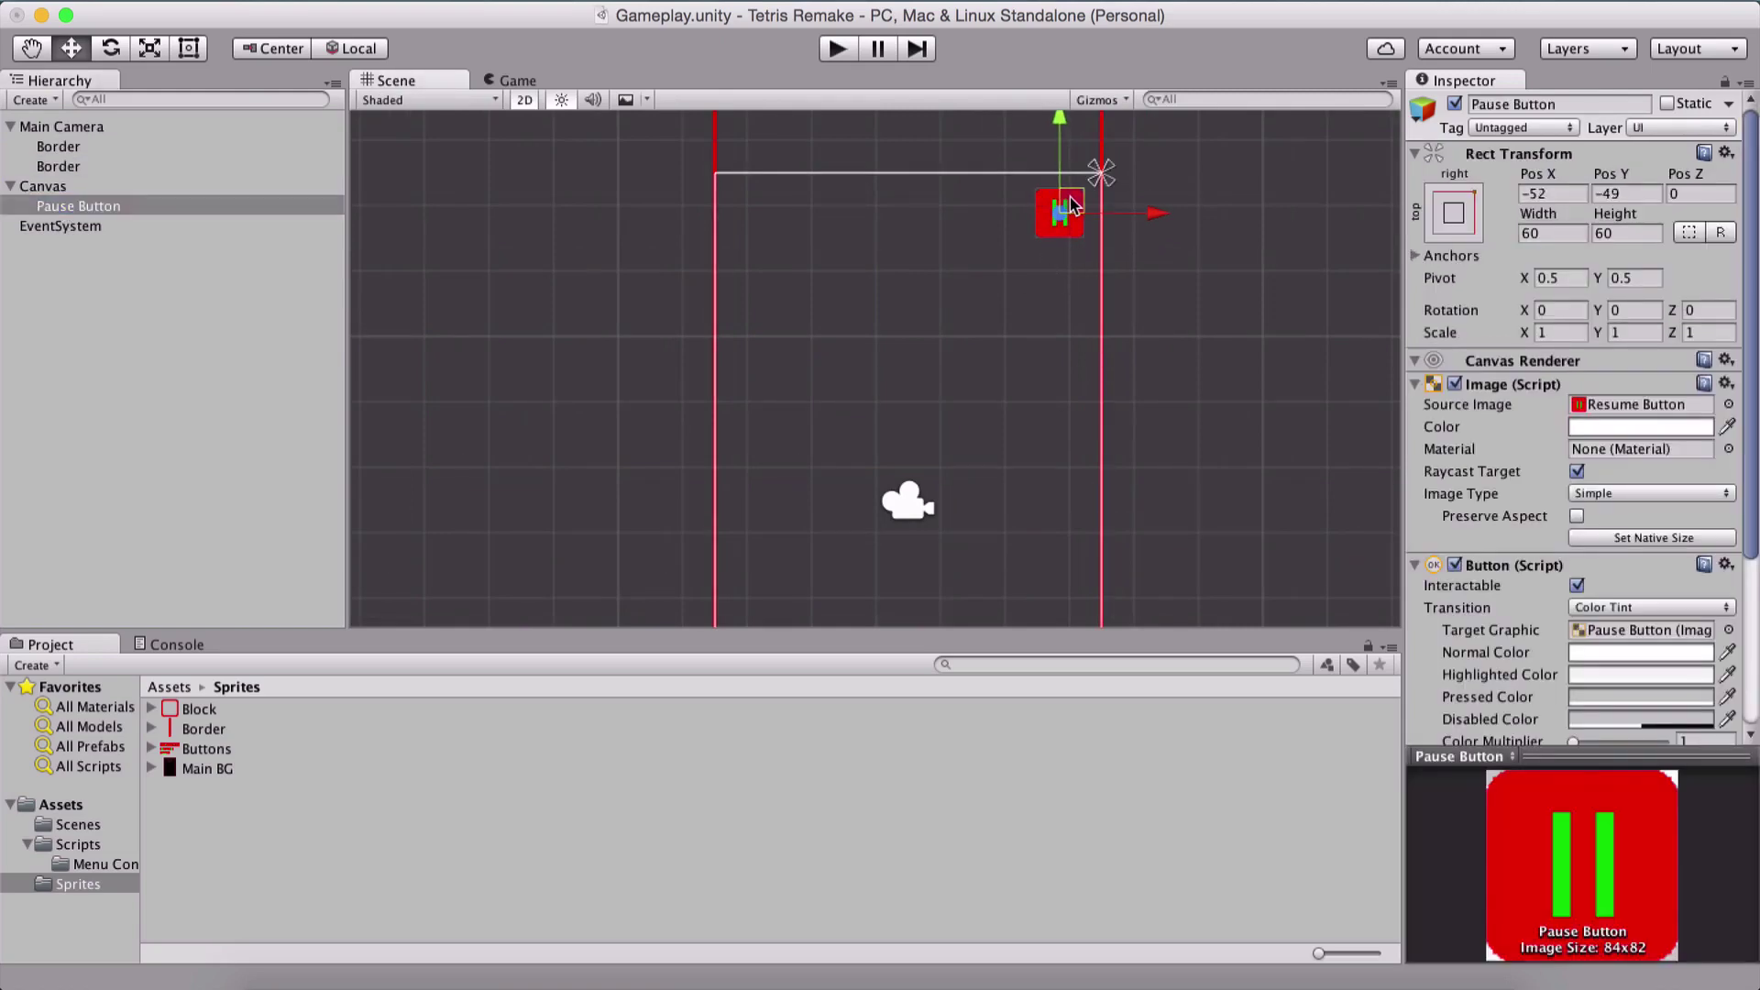
Review the transforms of Main Camera and its two Border children, and check the layout in the Game view
click(105, 127)
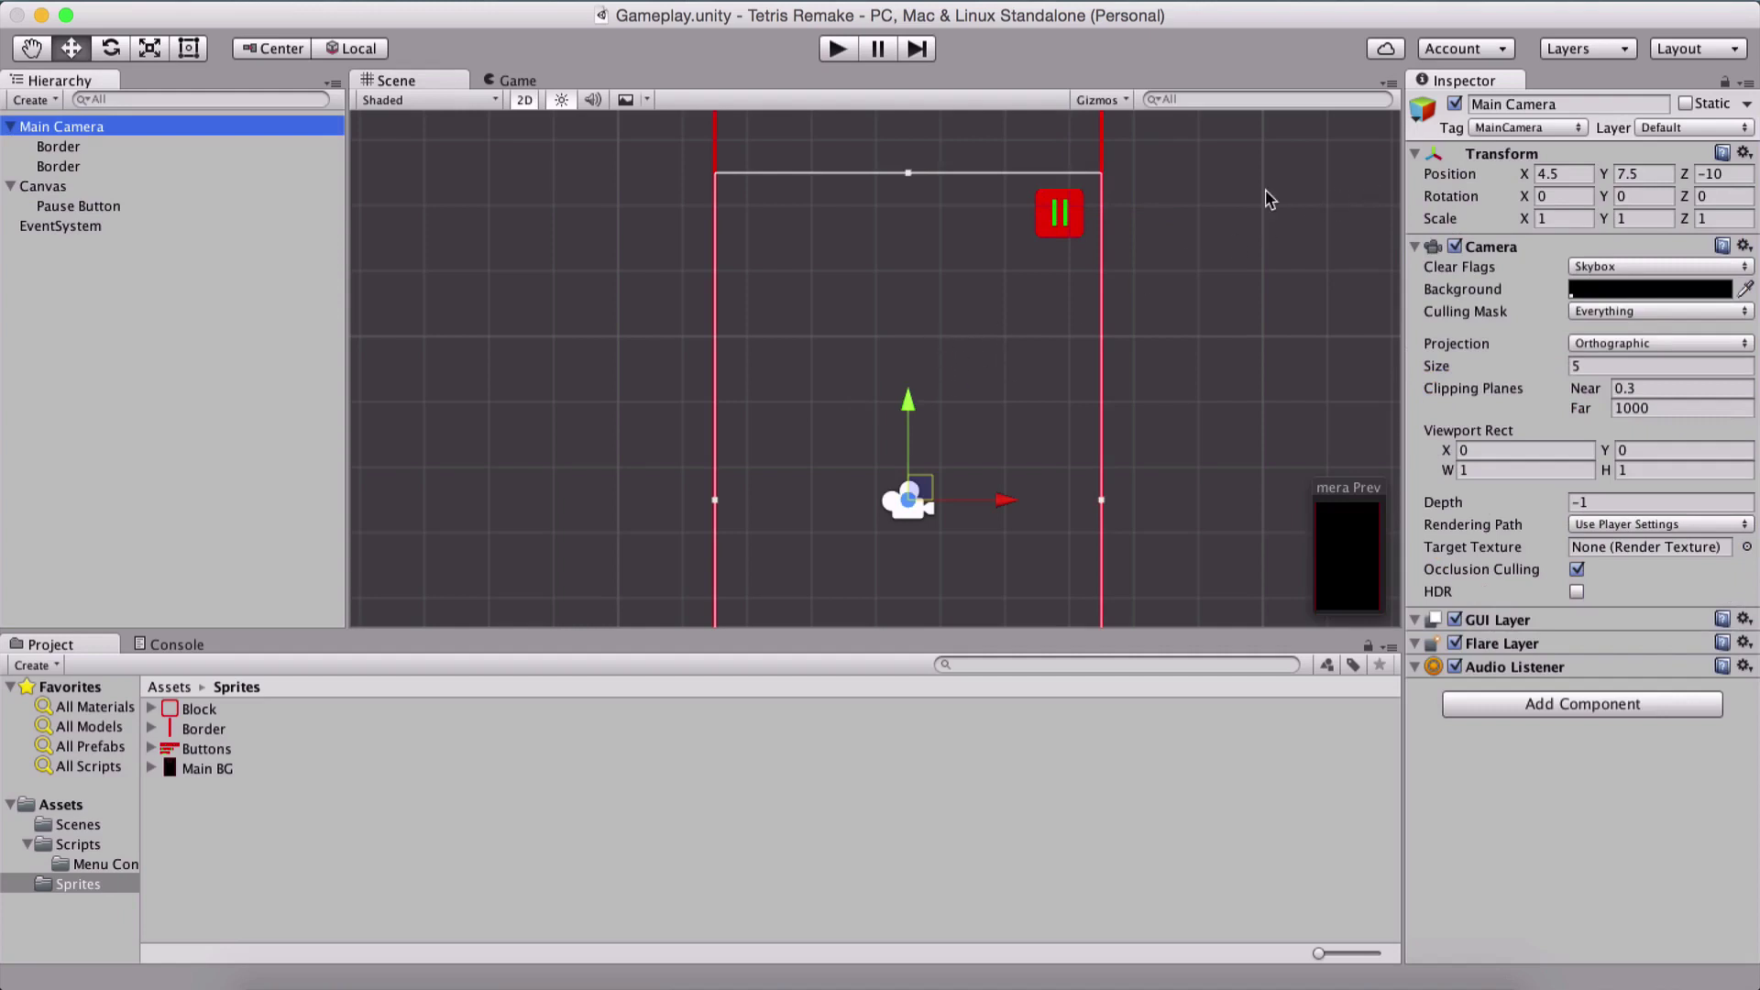
scroll(829, 316, down, 1)
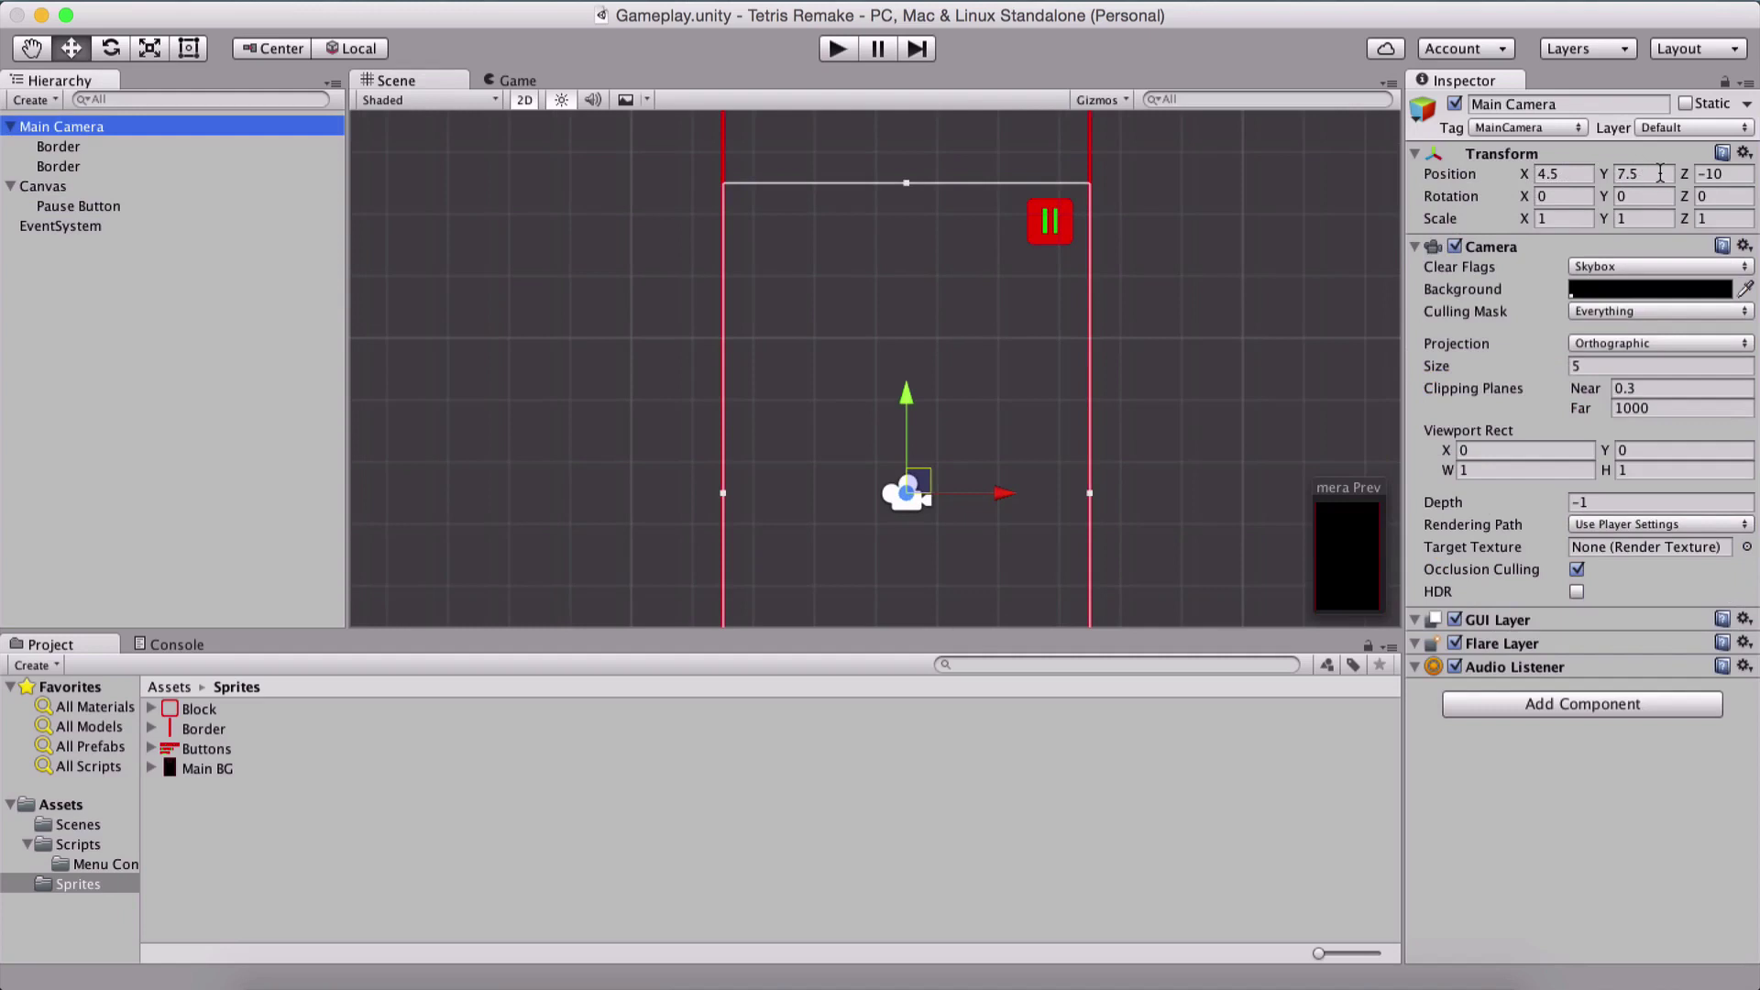
click(63, 166)
click(82, 149)
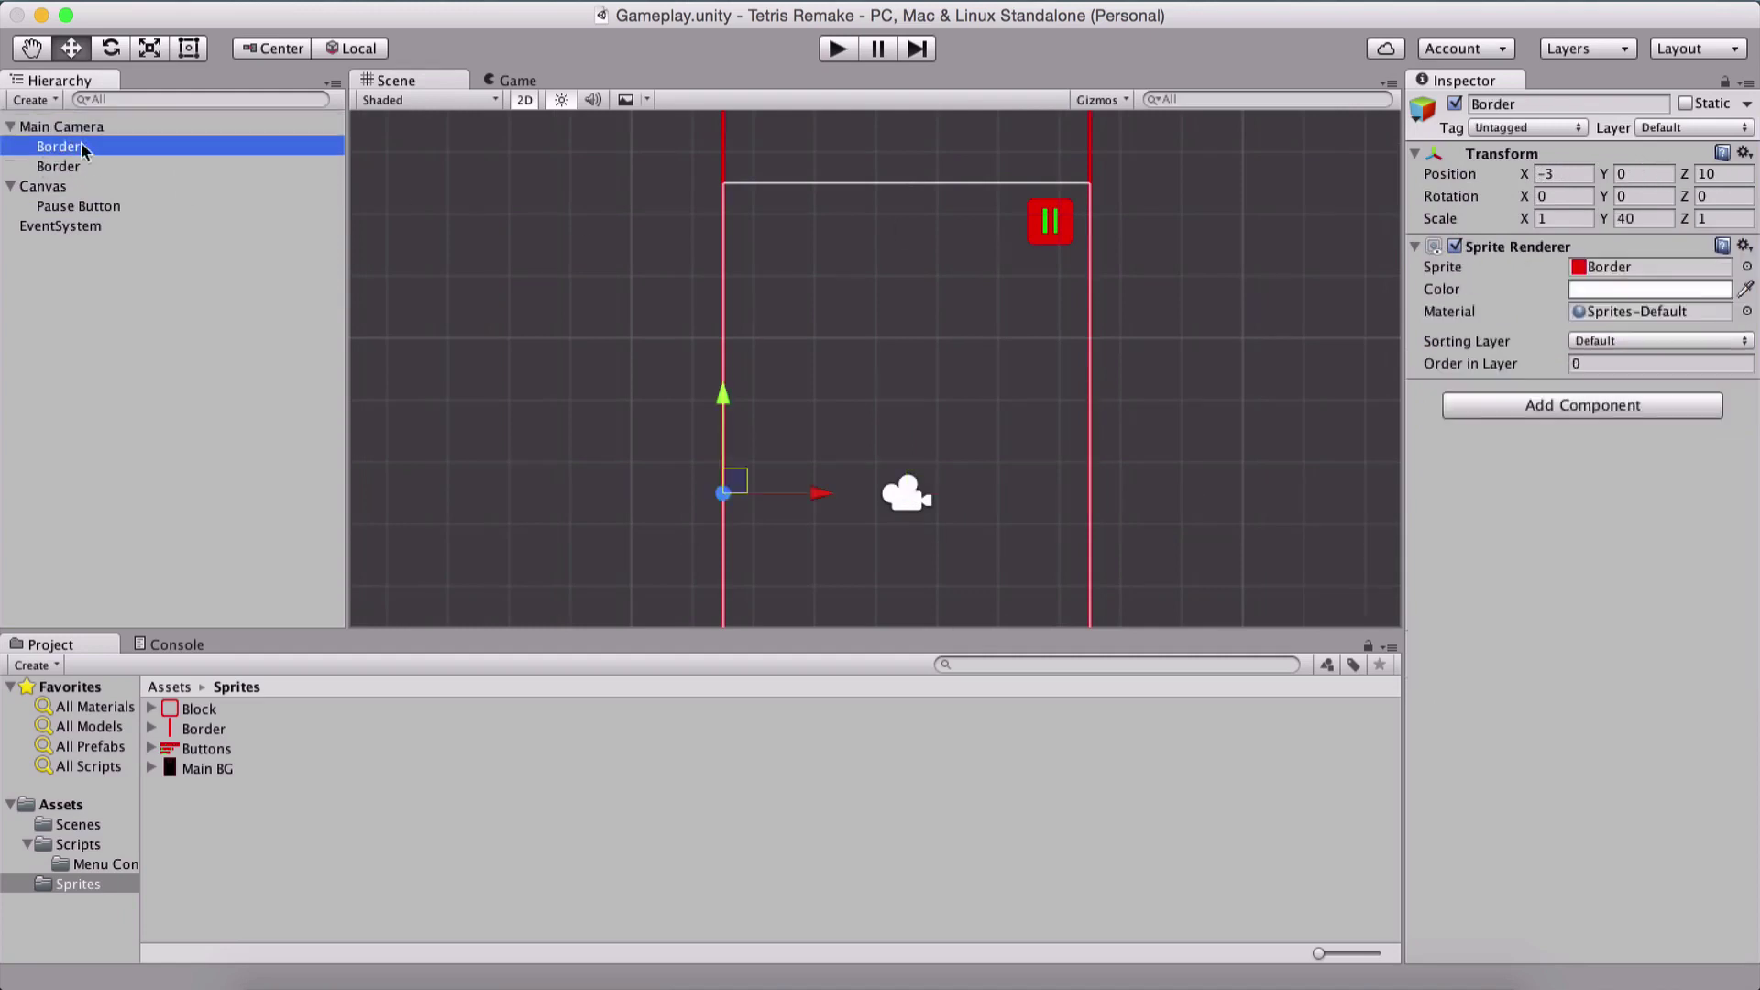
click(82, 167)
click(514, 80)
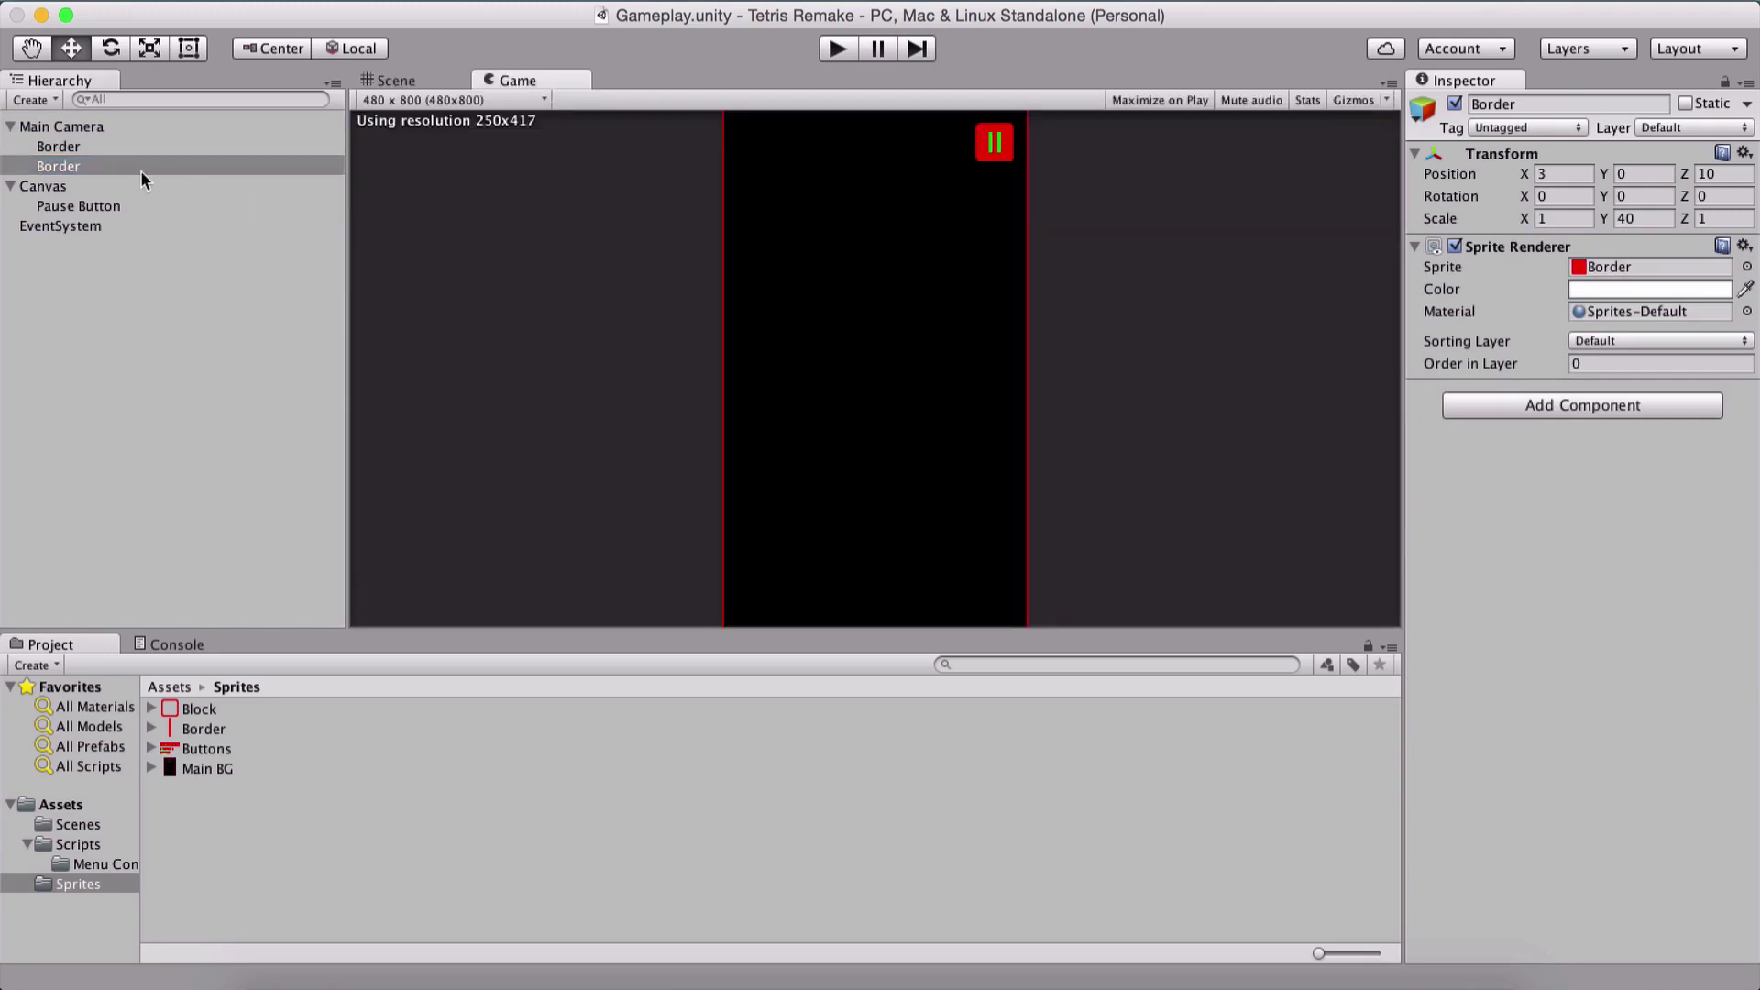
click(5, 129)
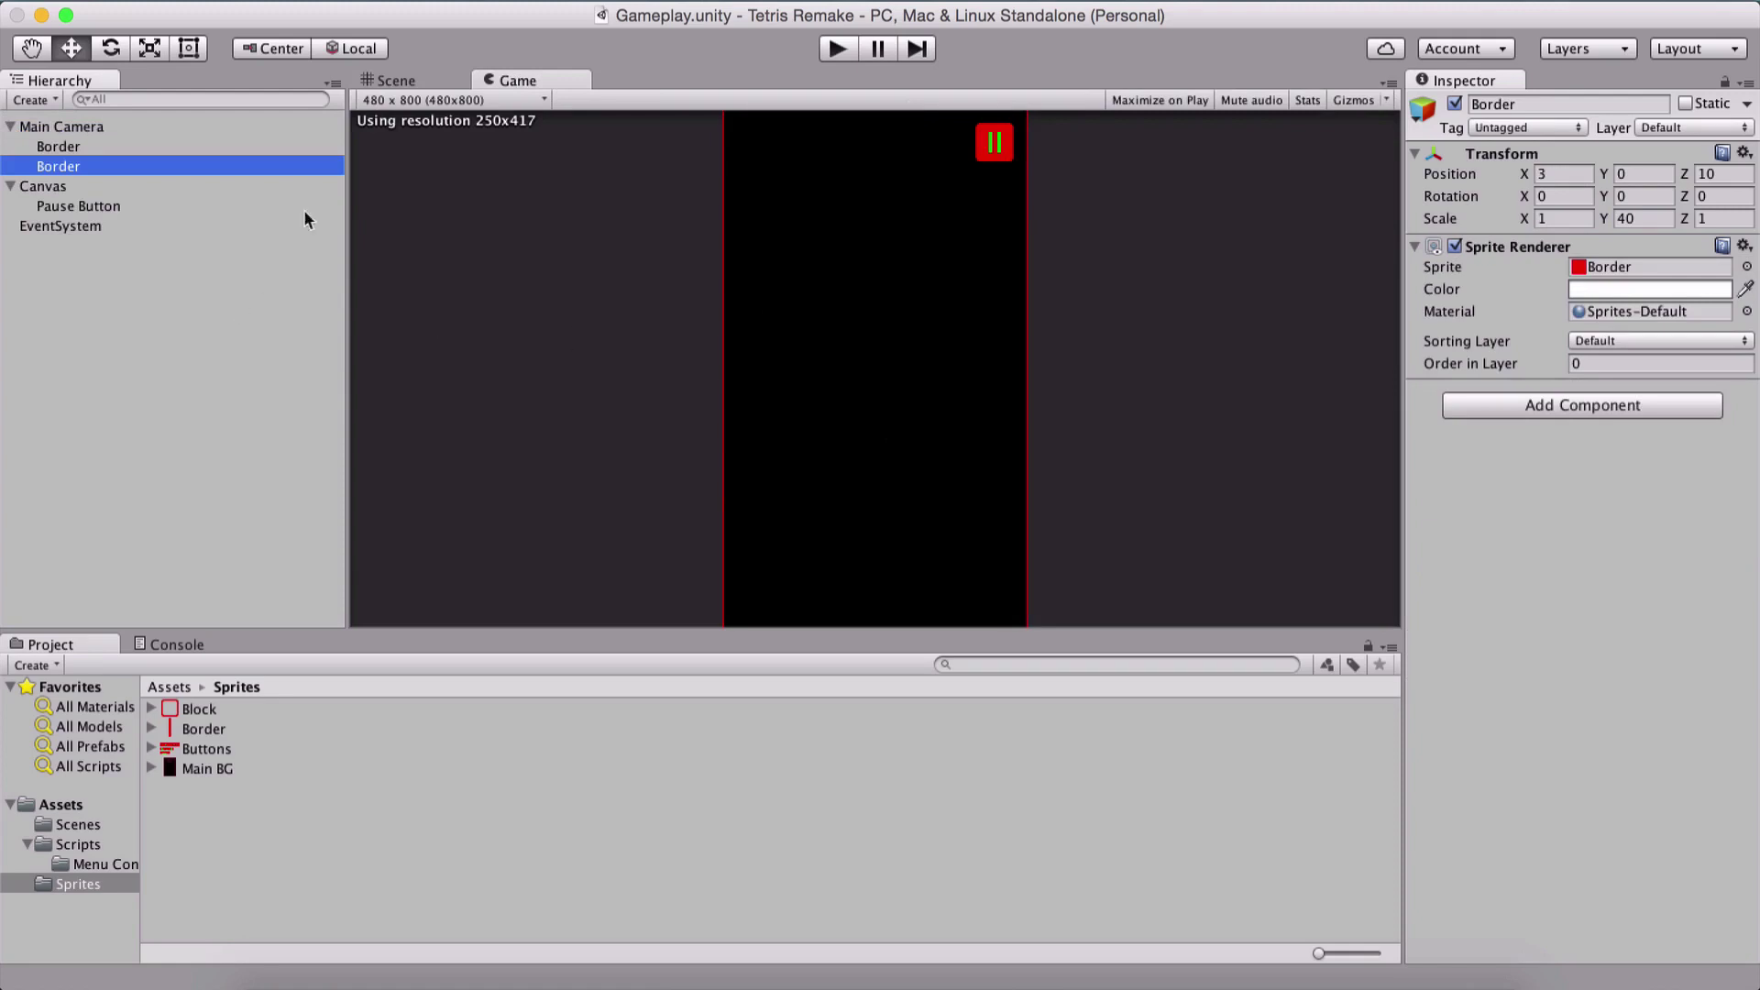
Create an empty game object named Gameplay Controller
click(311, 9)
click(339, 19)
key(Return)
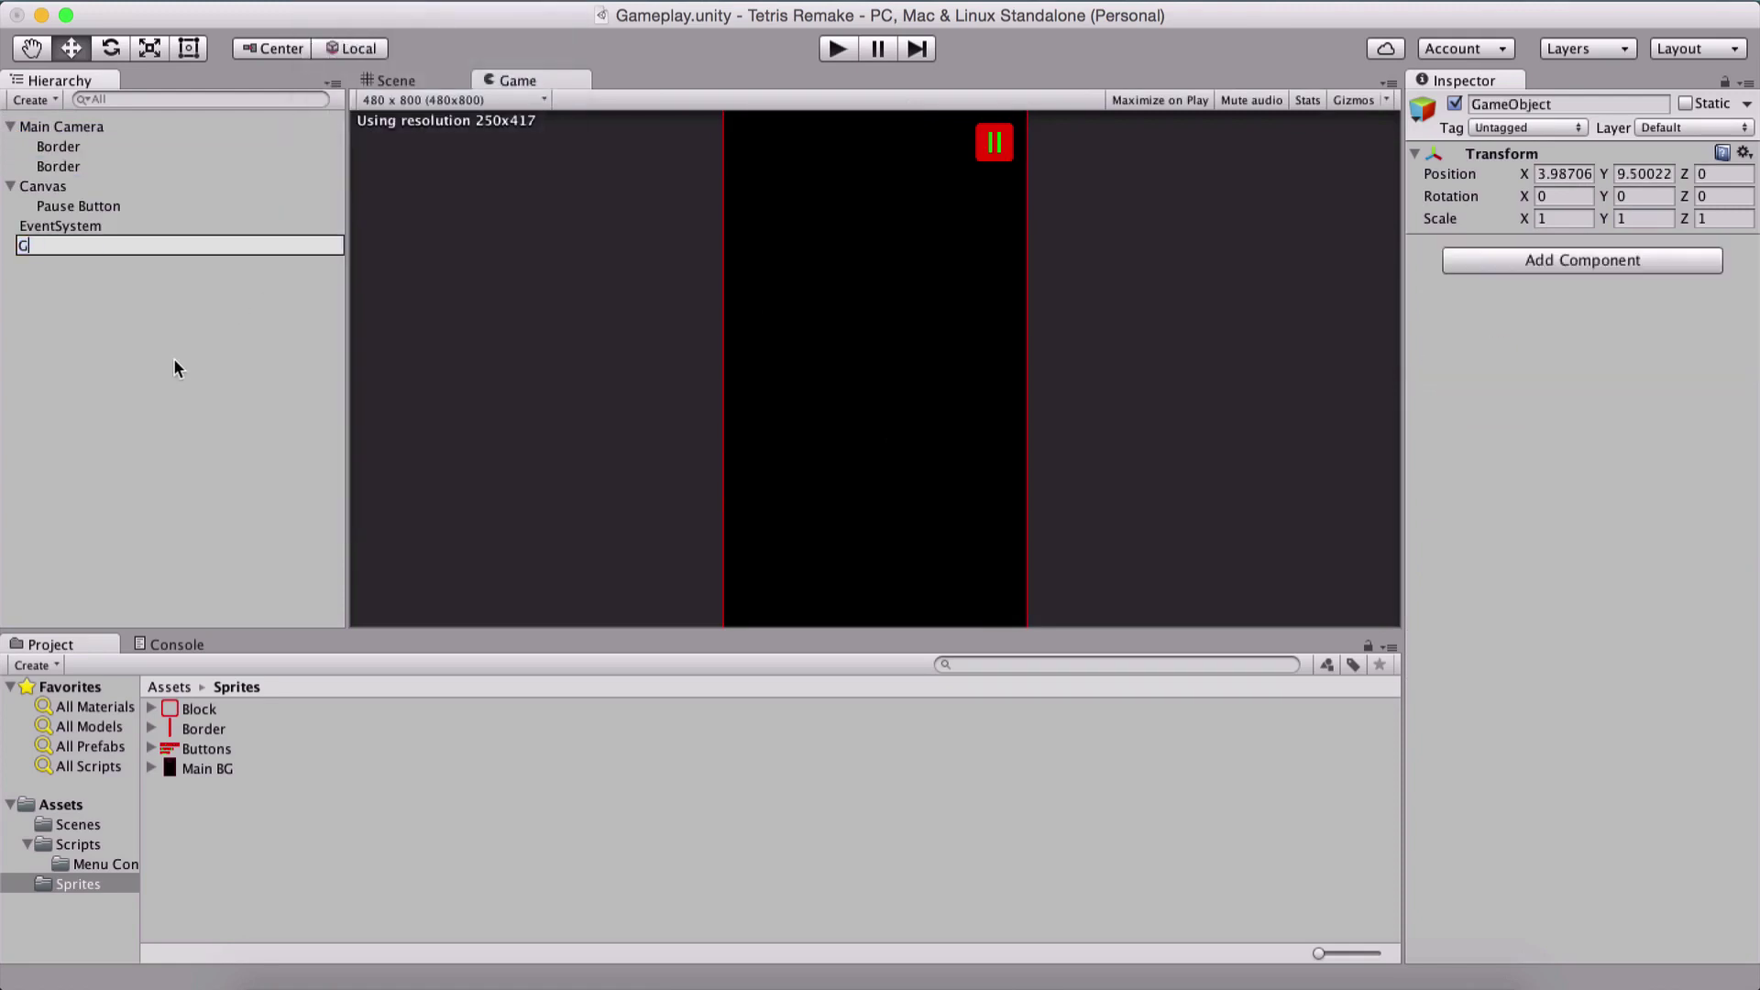
text(Gameplay Conn)
key(BackSpace)
text(troller)
key(Return)
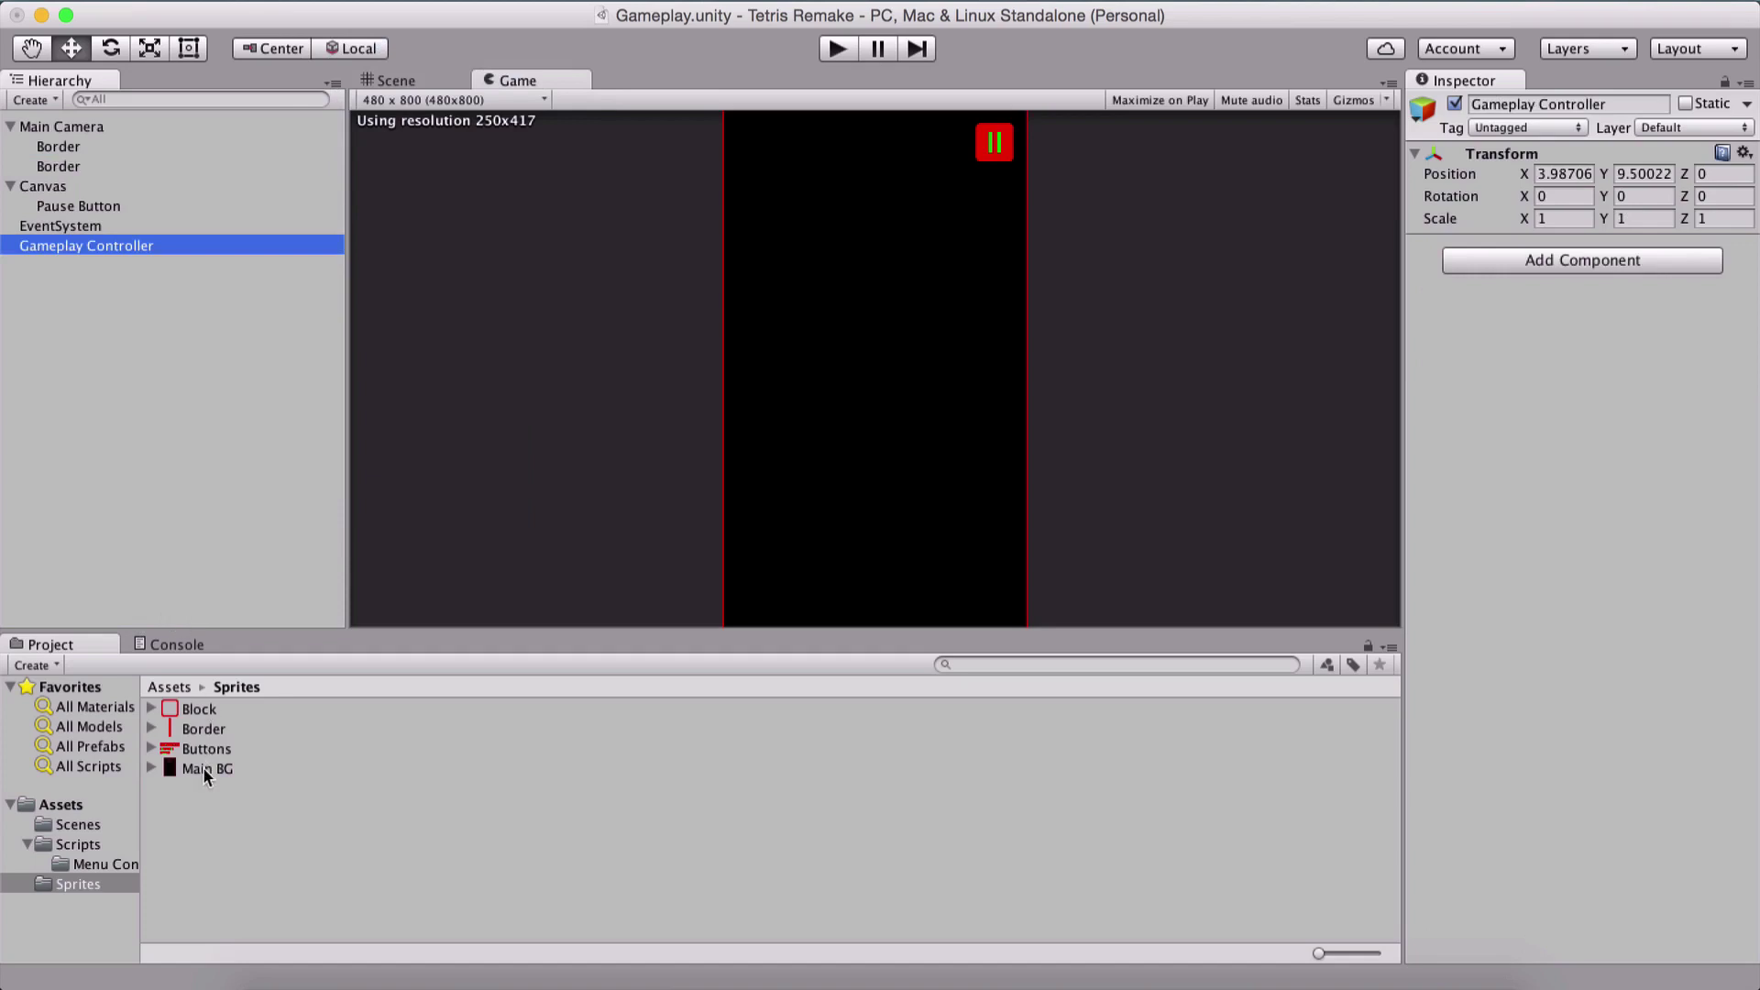
Create a C# script named GameplayController in the Menu Controllers folder inside Scripts
click(170, 686)
double_click(216, 731)
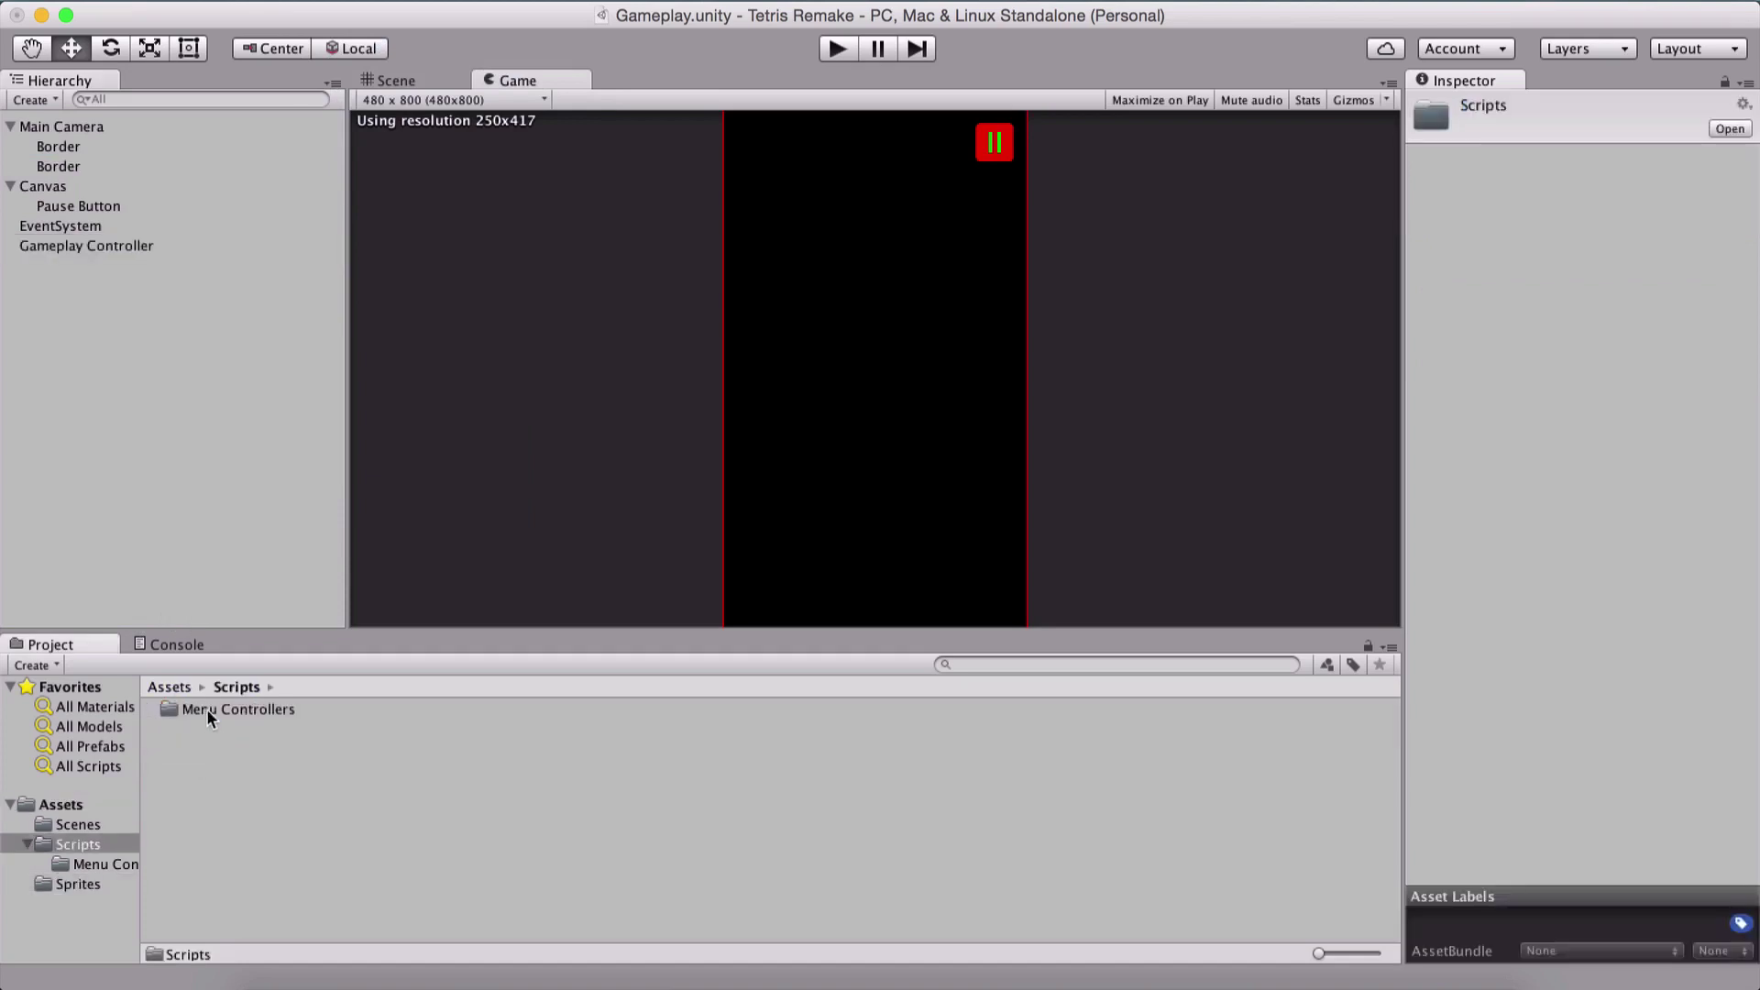
double_click(207, 711)
right_click(223, 711)
mouse_move(345, 587)
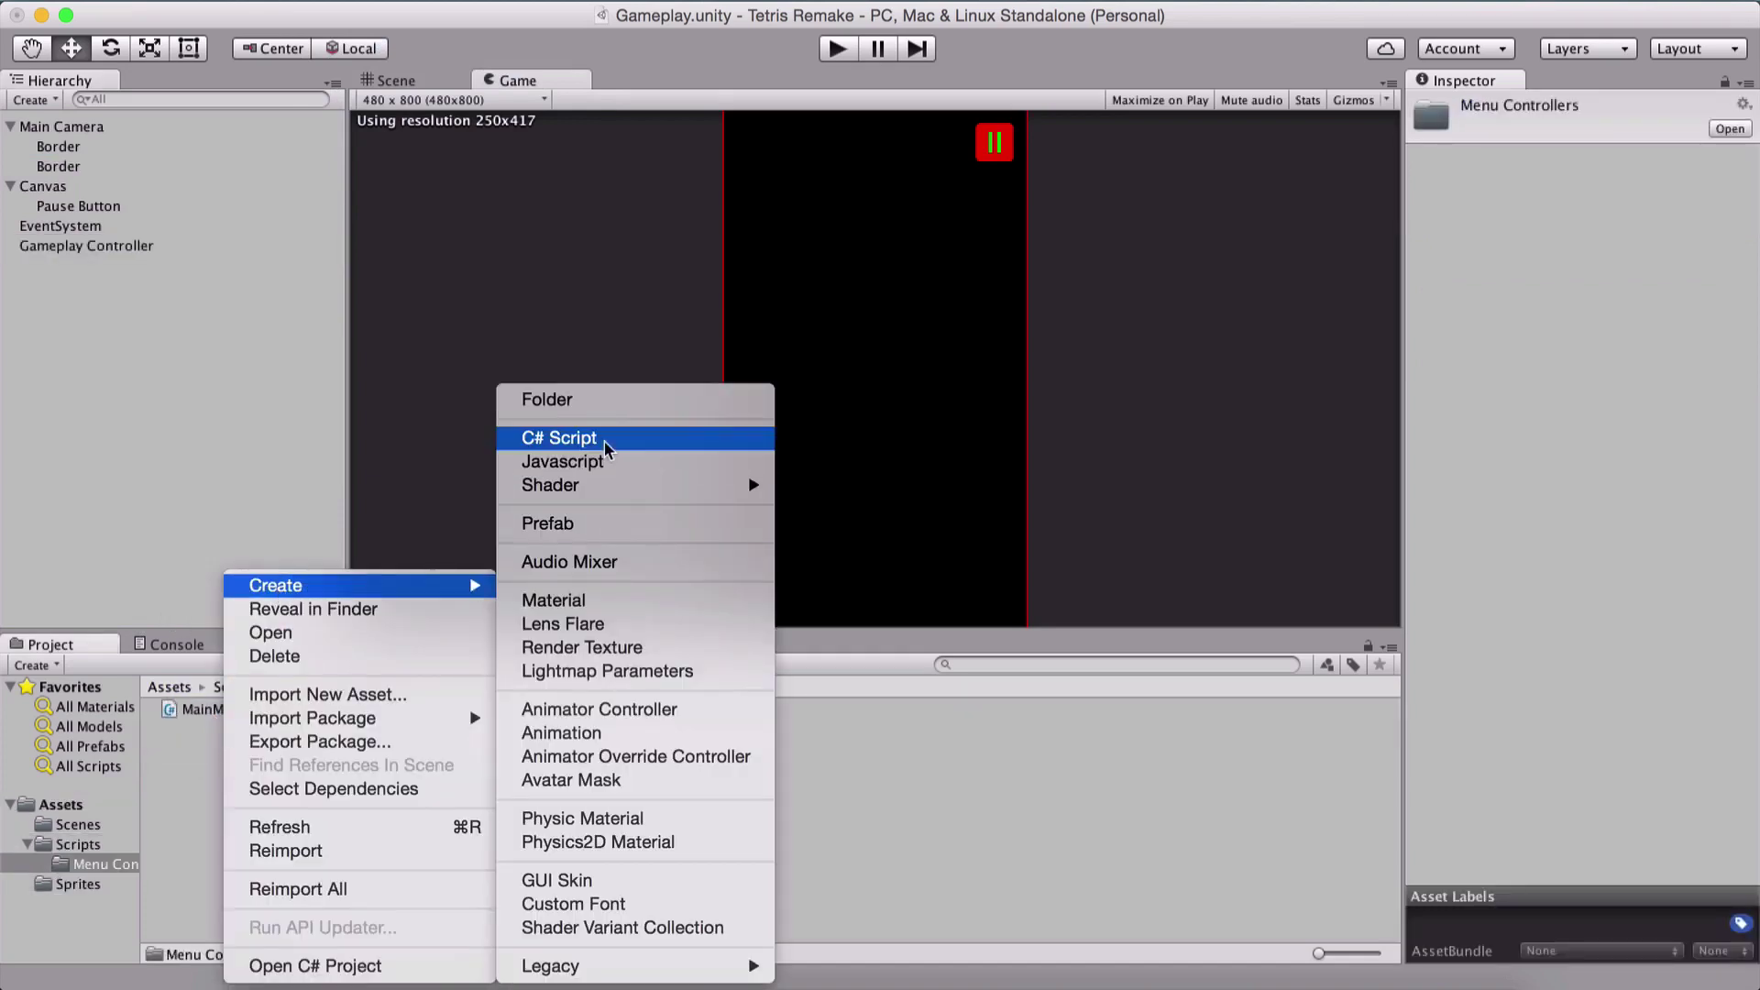
click(604, 439)
text(GameplayCont)
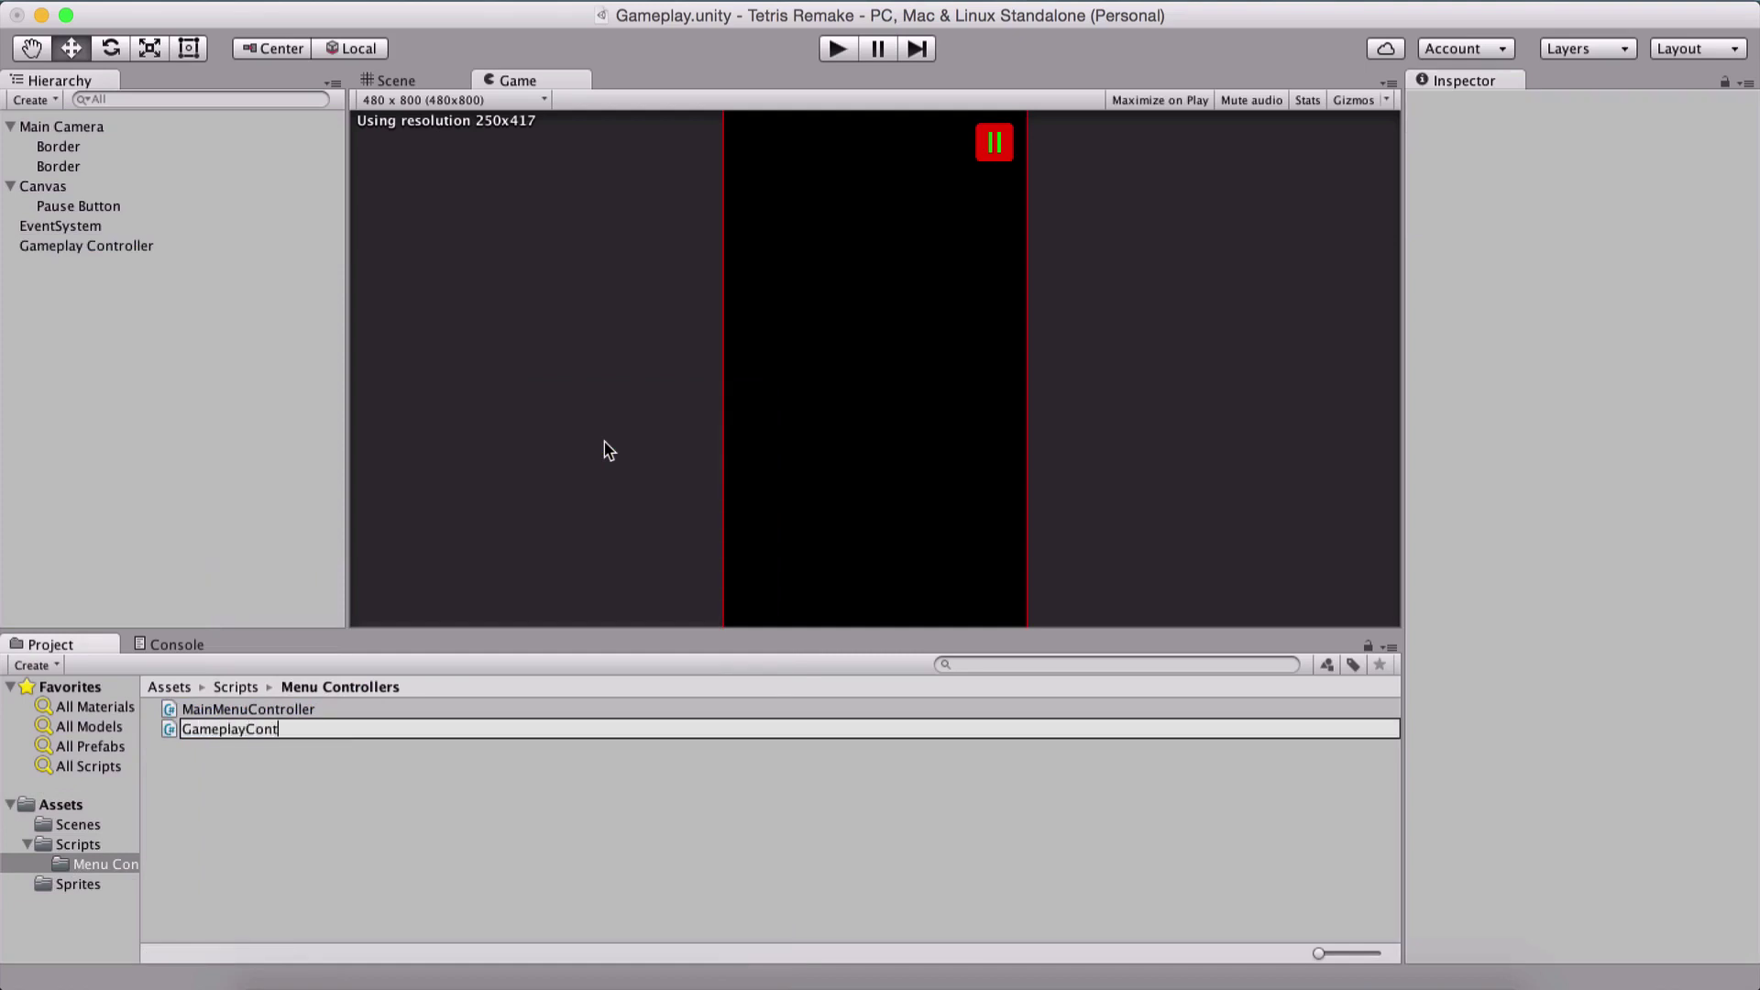
text(roller)
key(Return)
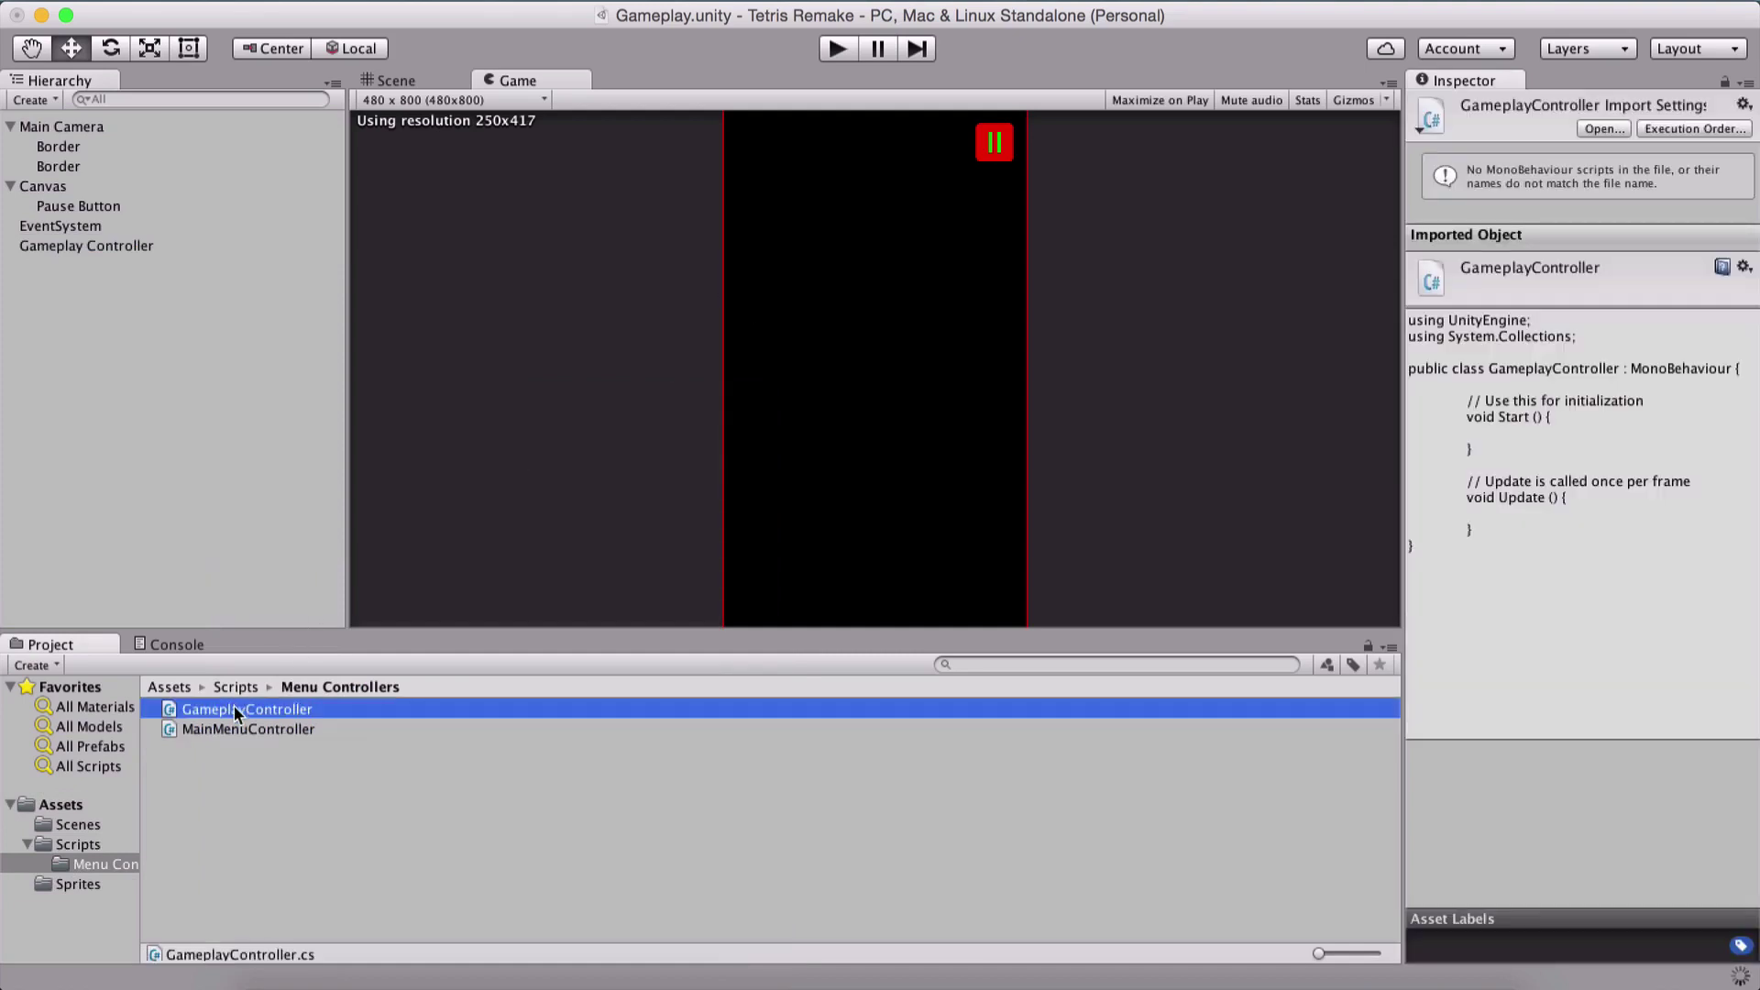
Attach the GameplayController script to the Gameplay Controller object, view its code in MonoDevelop, and return to Unity
drag(96, 250, 99, 246)
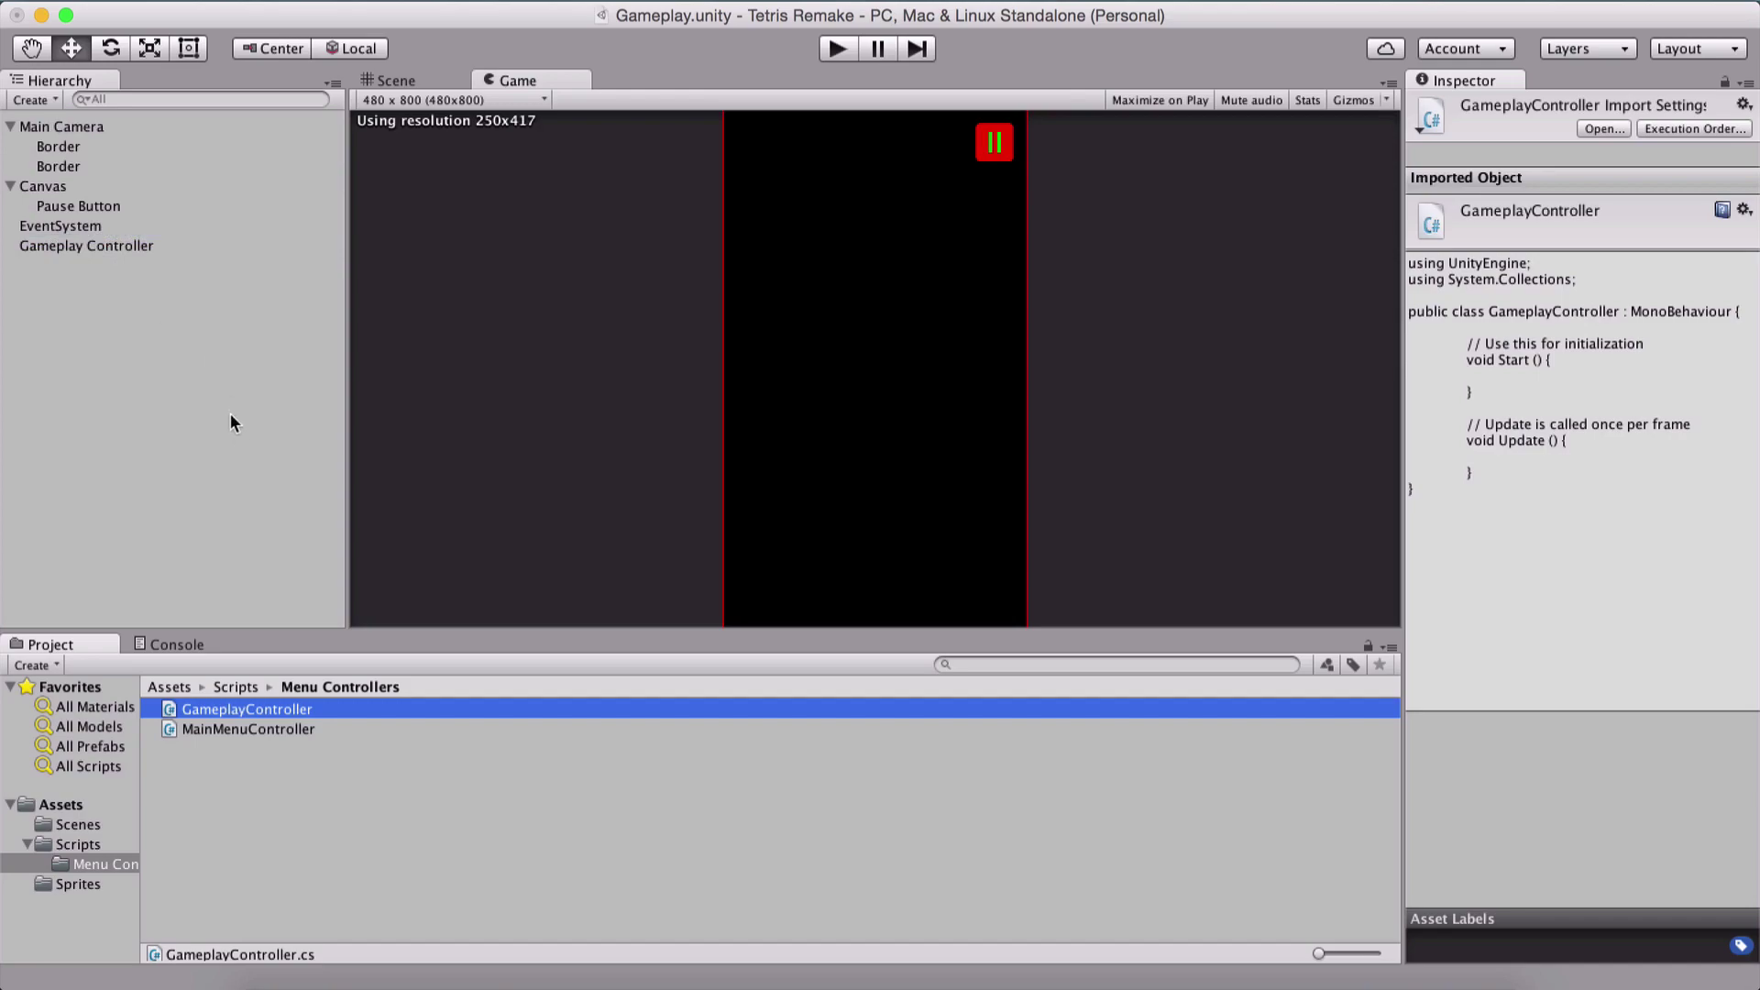
double_click(251, 705)
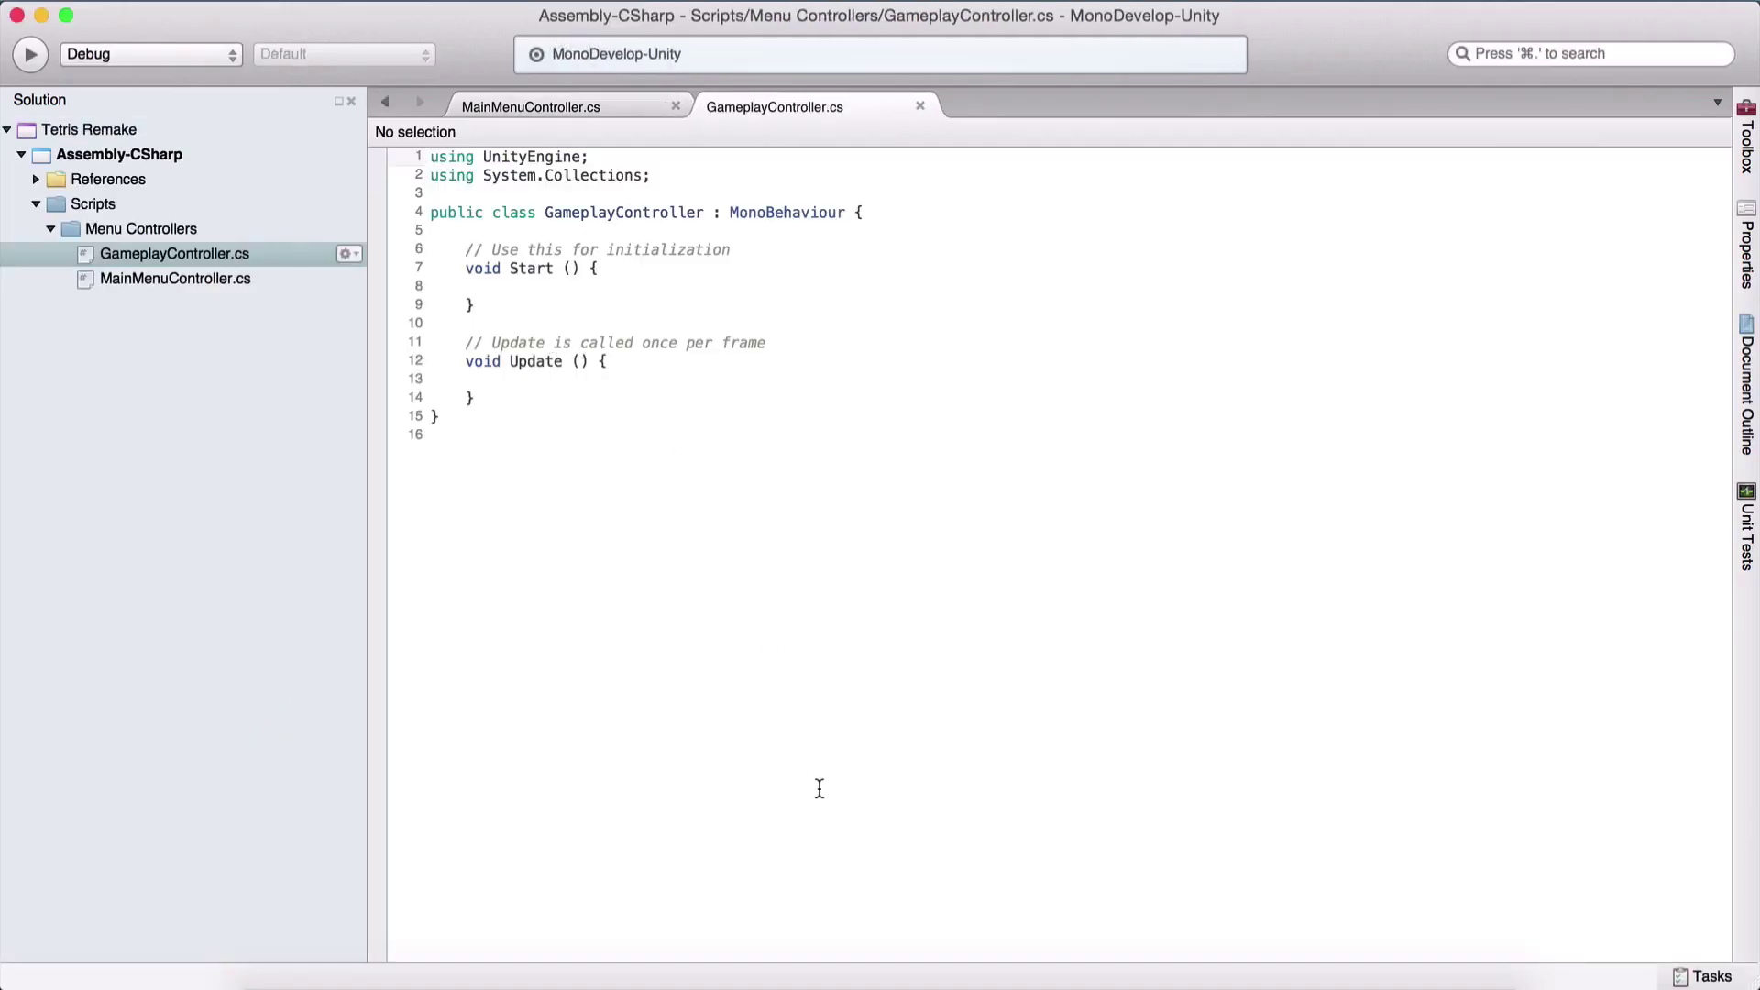
click(861, 980)
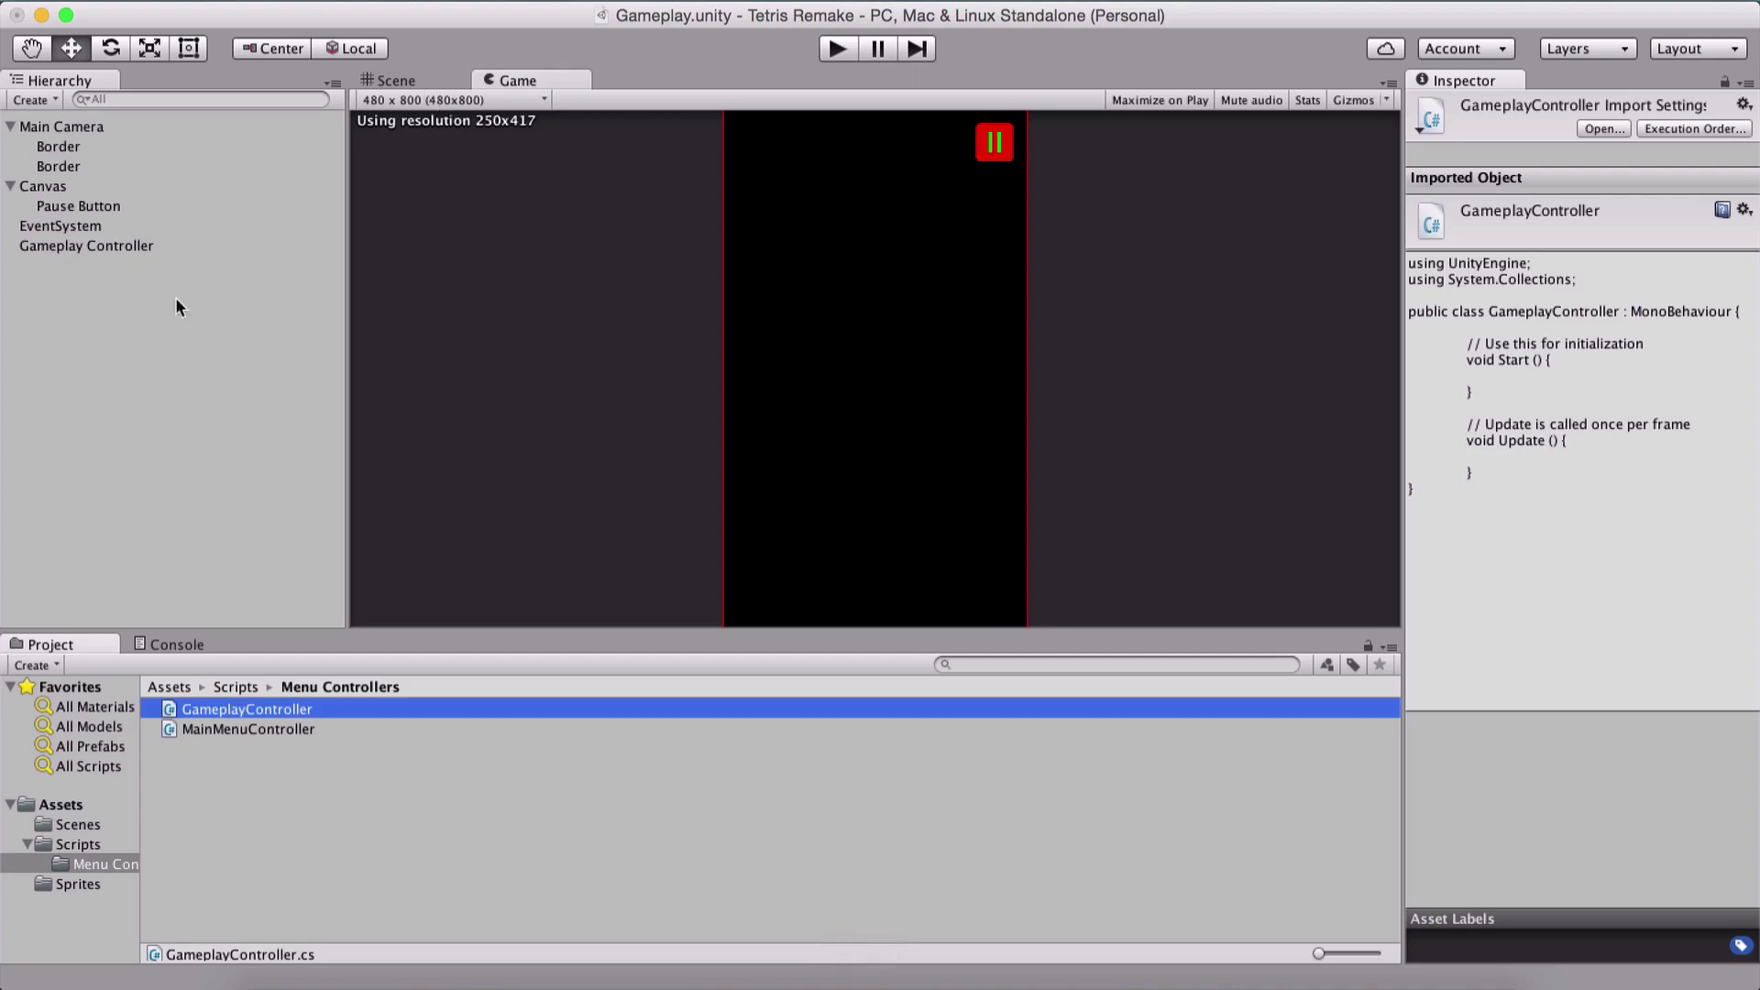
Add a UI Panel to the Canvas and show it in the Scene view with the Rect tool active
click(70, 183)
click(367, 2)
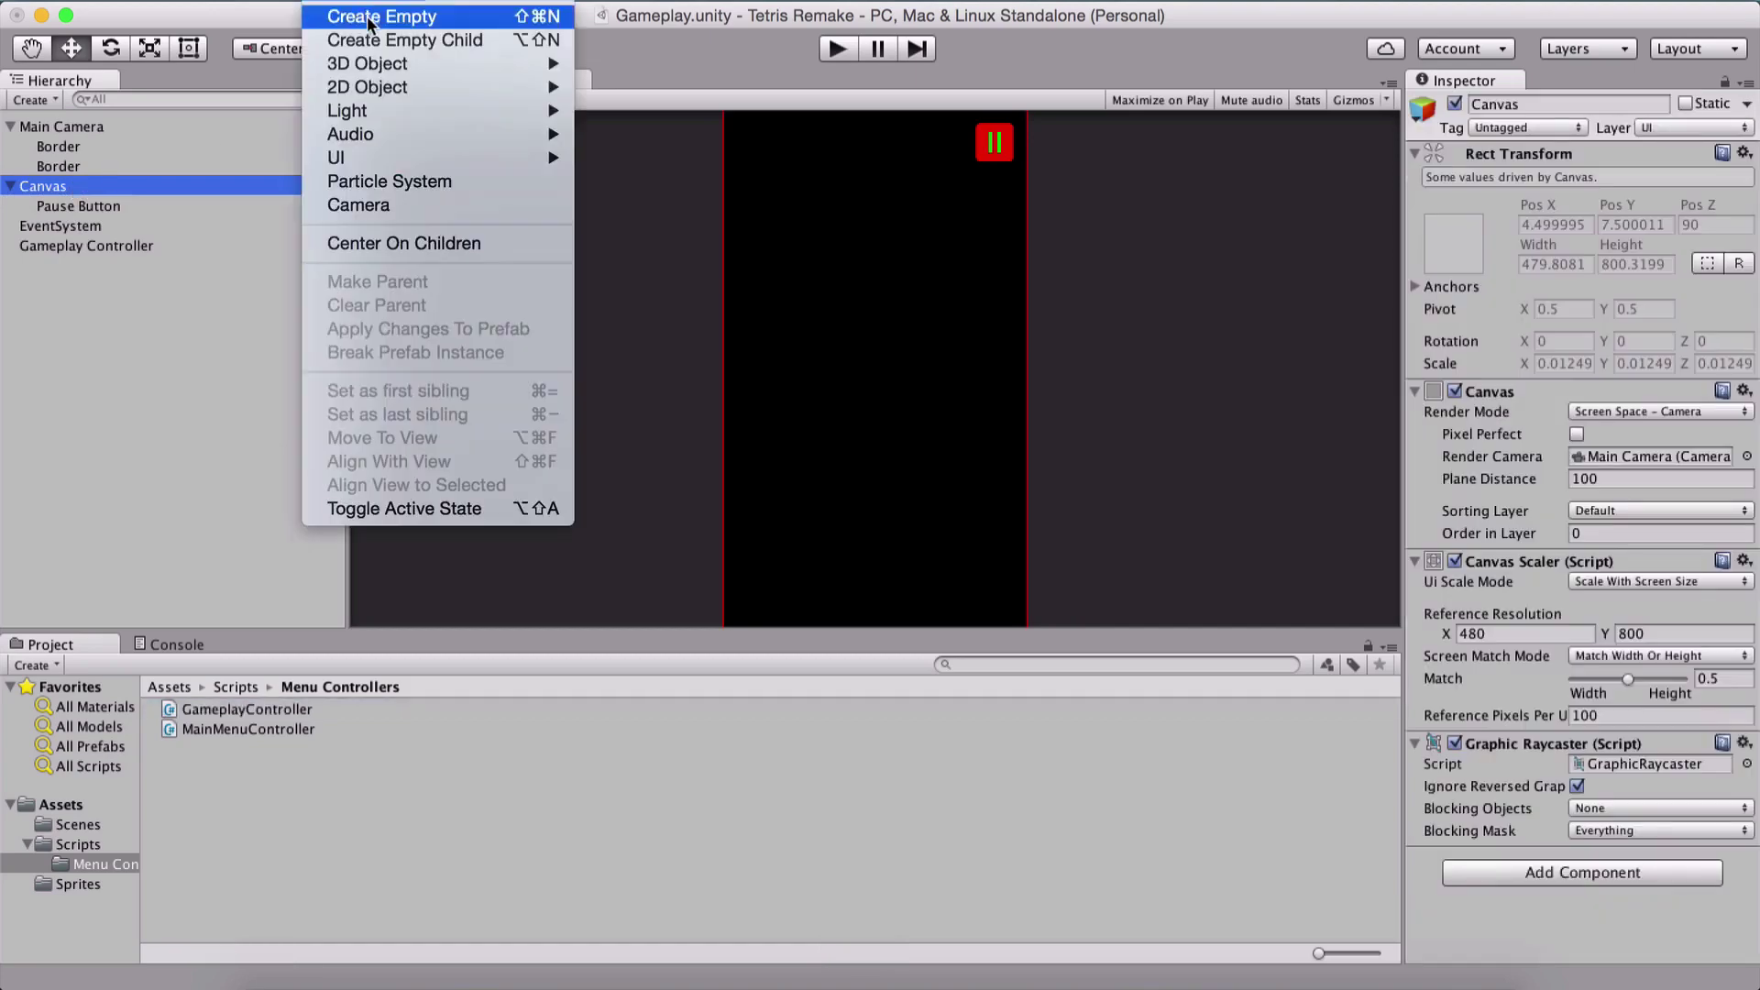
mouse_move(365, 157)
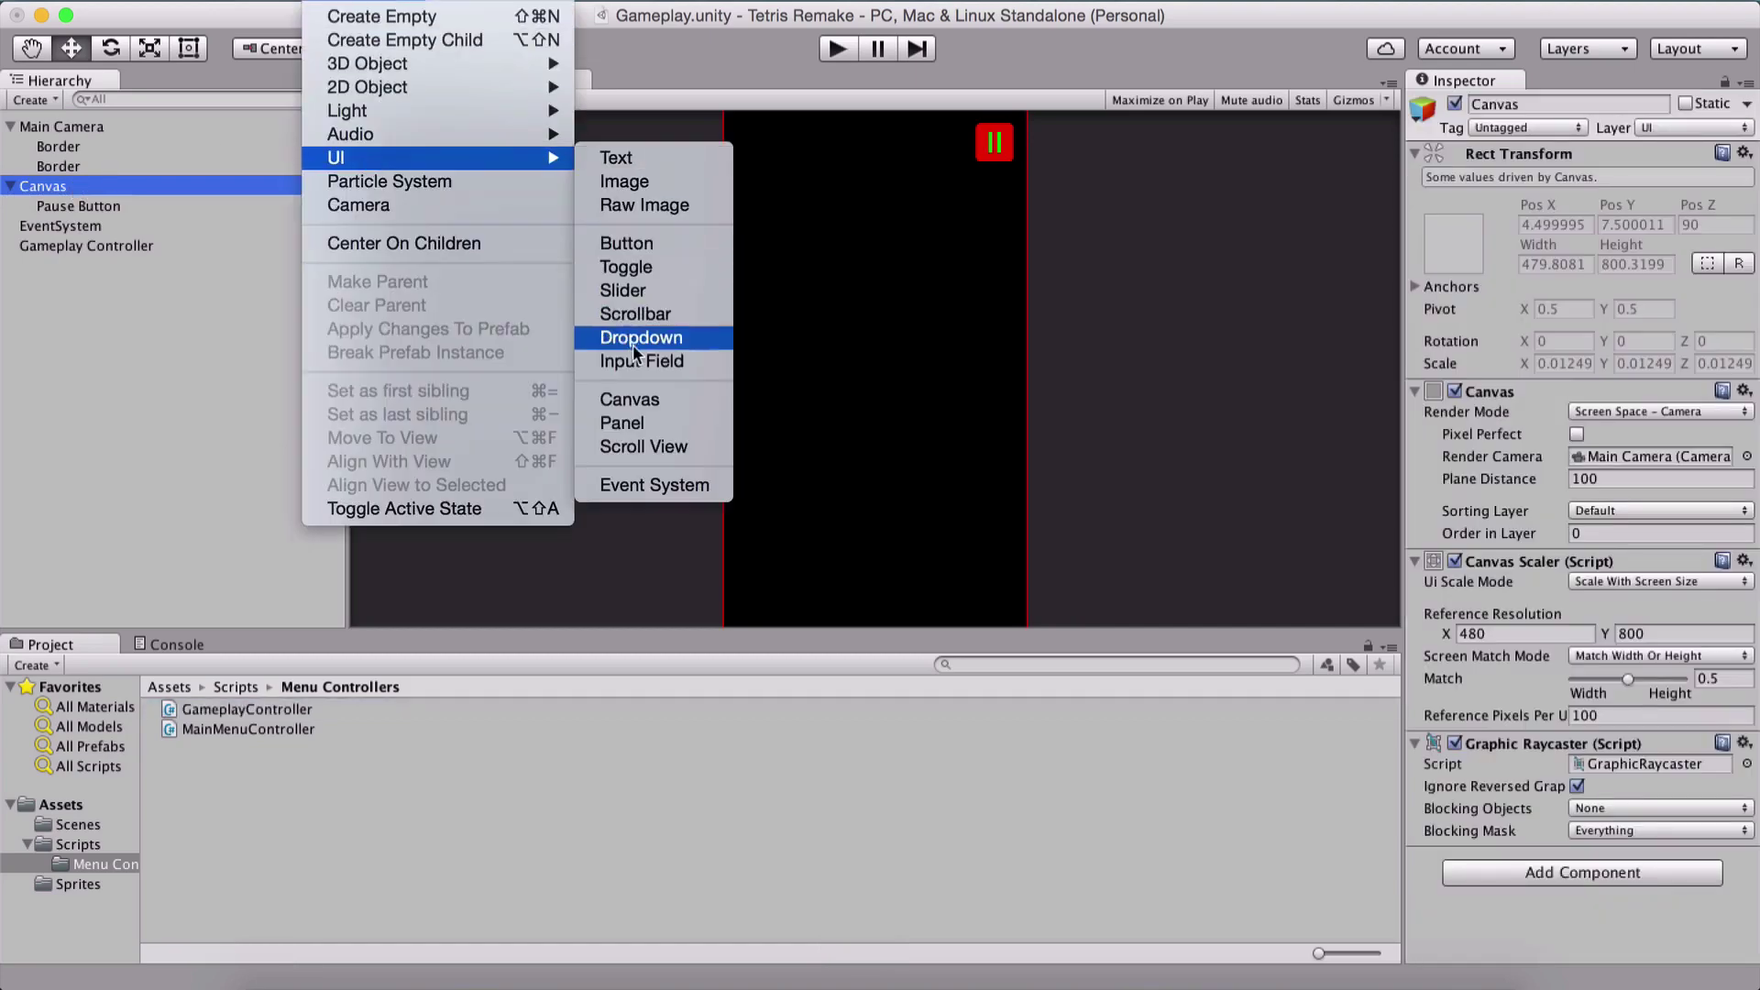
click(642, 423)
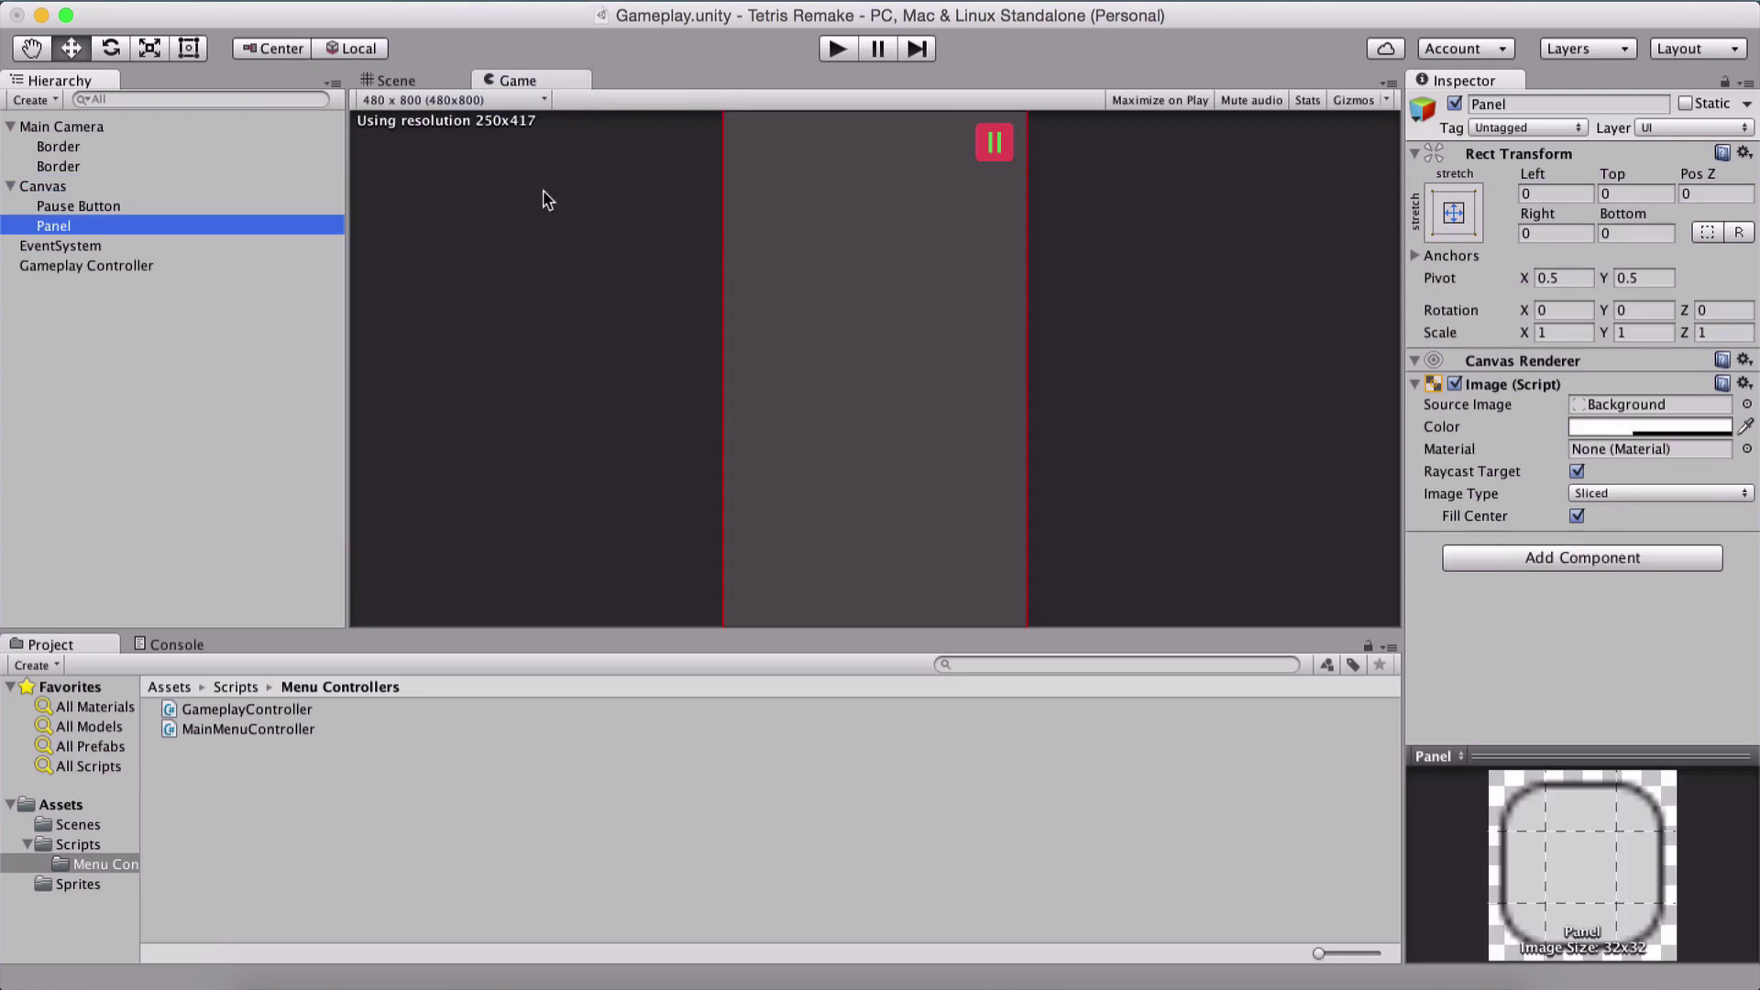
click(409, 79)
key(t)
scroll(699, 409, down, 3)
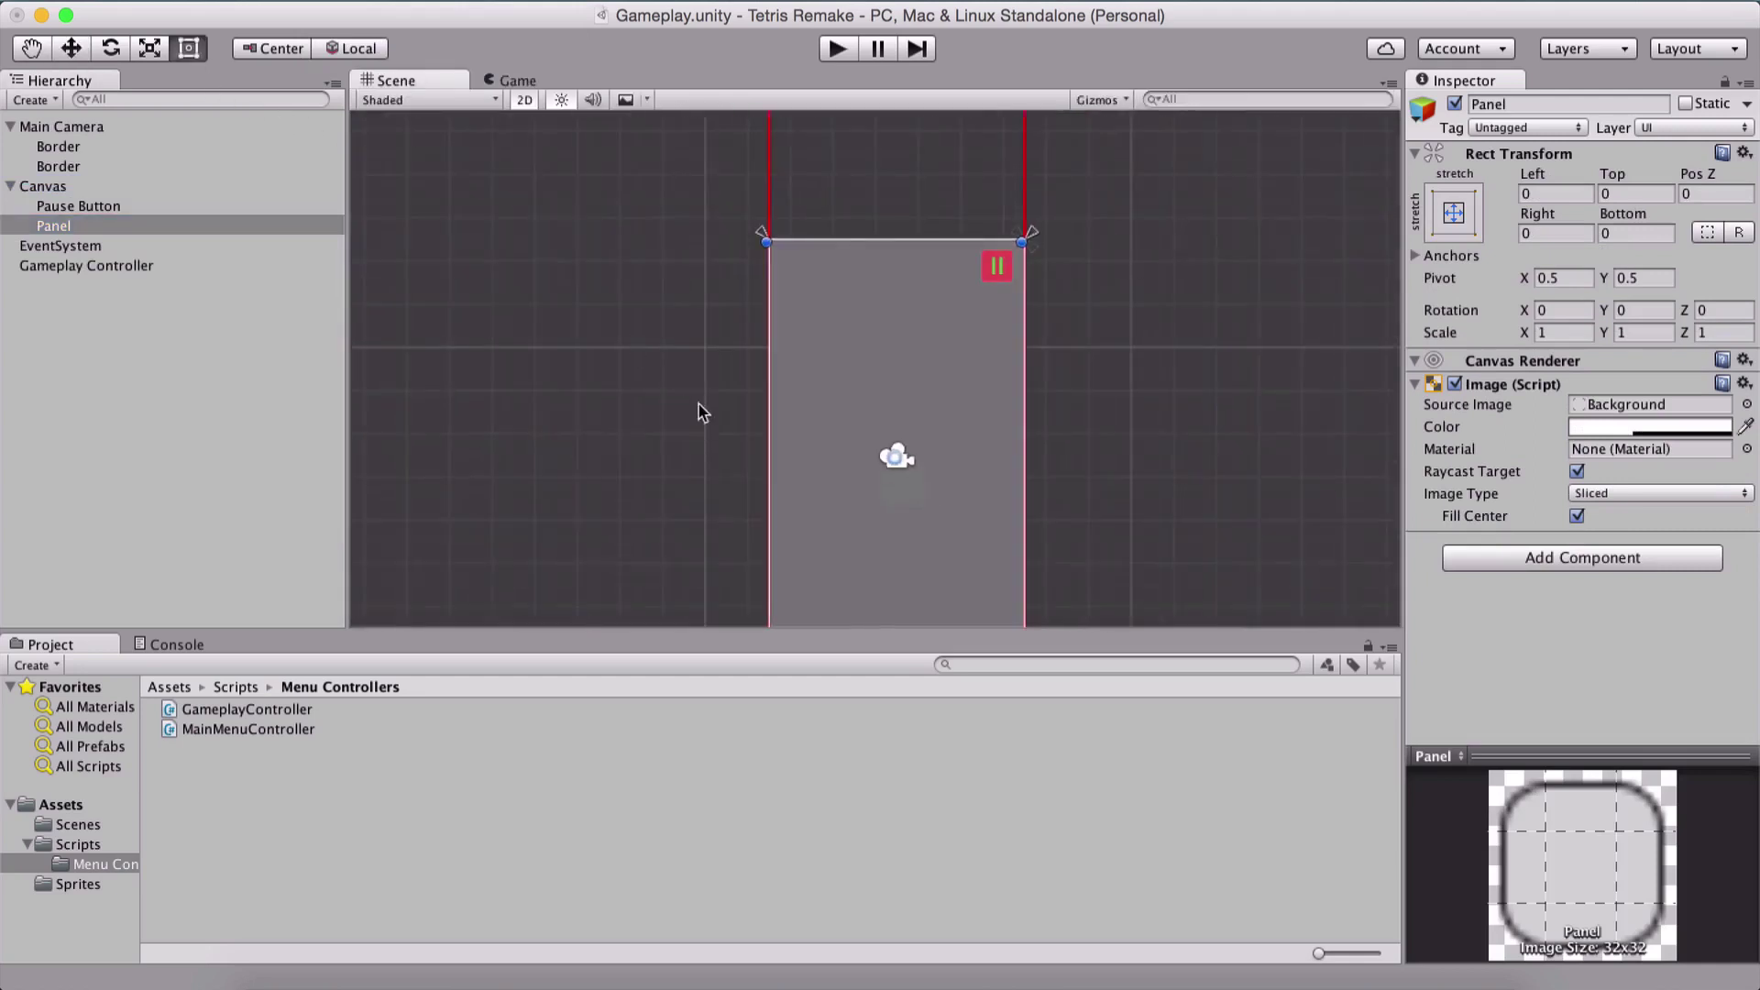
Shrink the Panel from its corner to about 291 by 454 and place it near the middle of the Canvas
middle_drag(699, 409, 677, 180)
scroll(664, 238, down, 2)
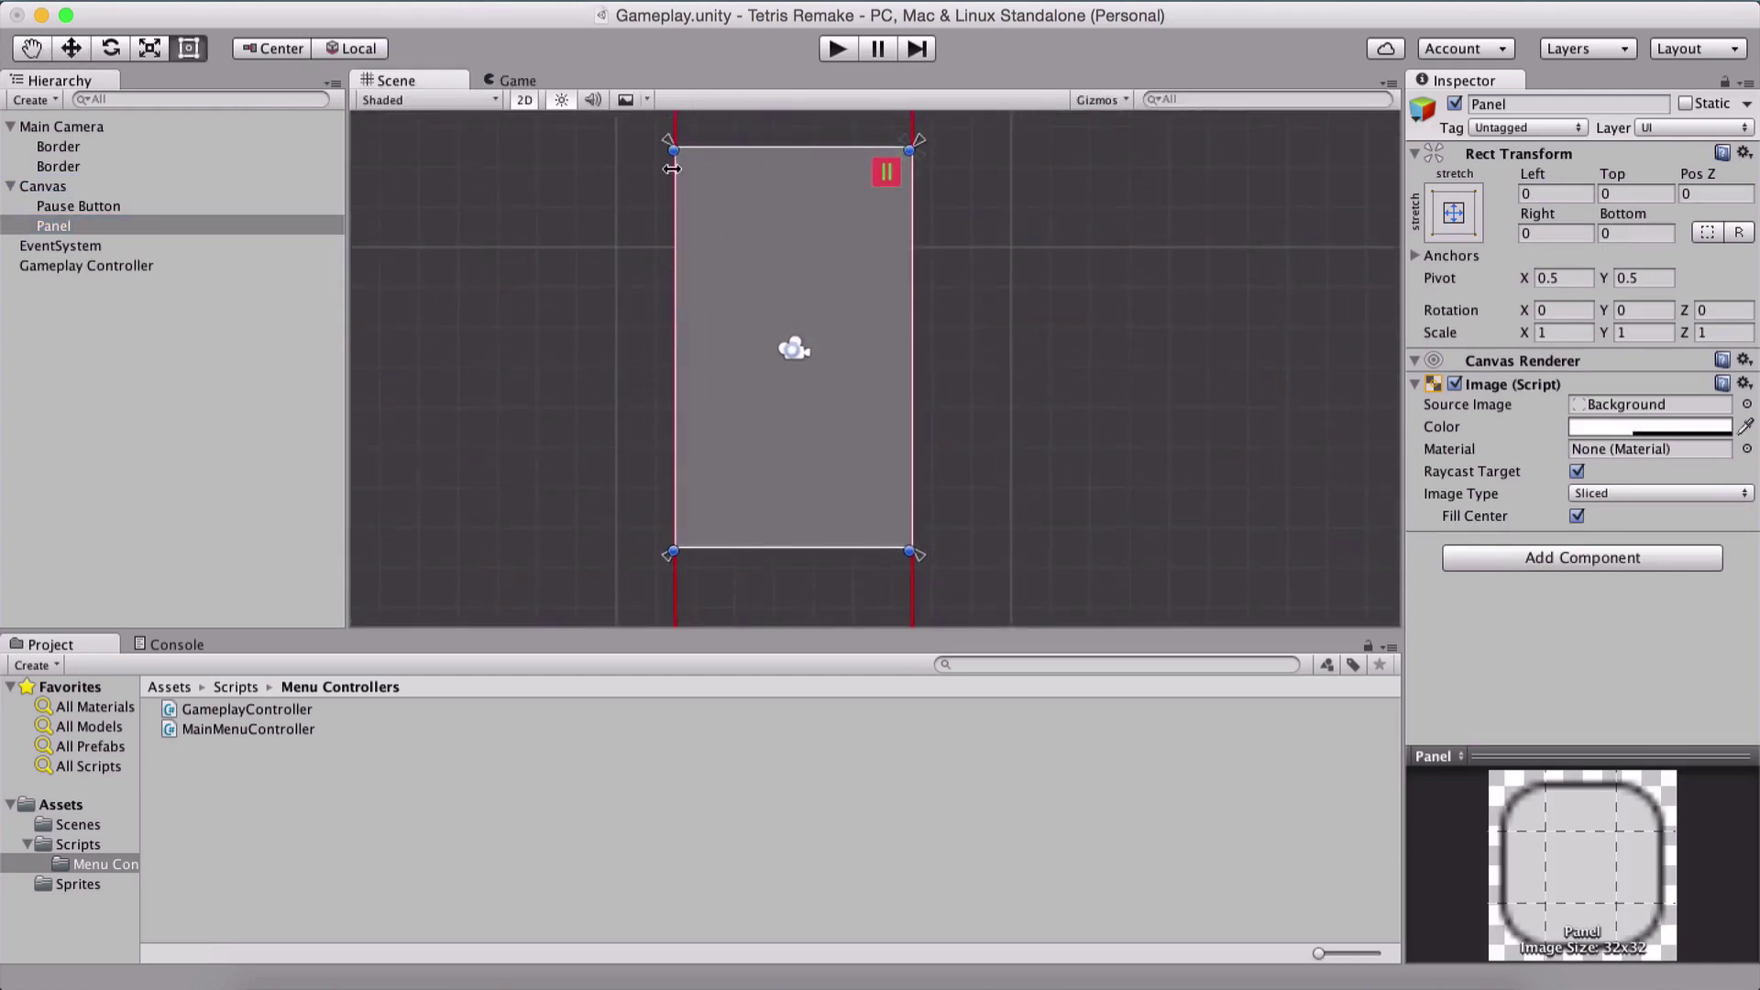
drag(675, 144, 739, 322)
drag(825, 408, 803, 312)
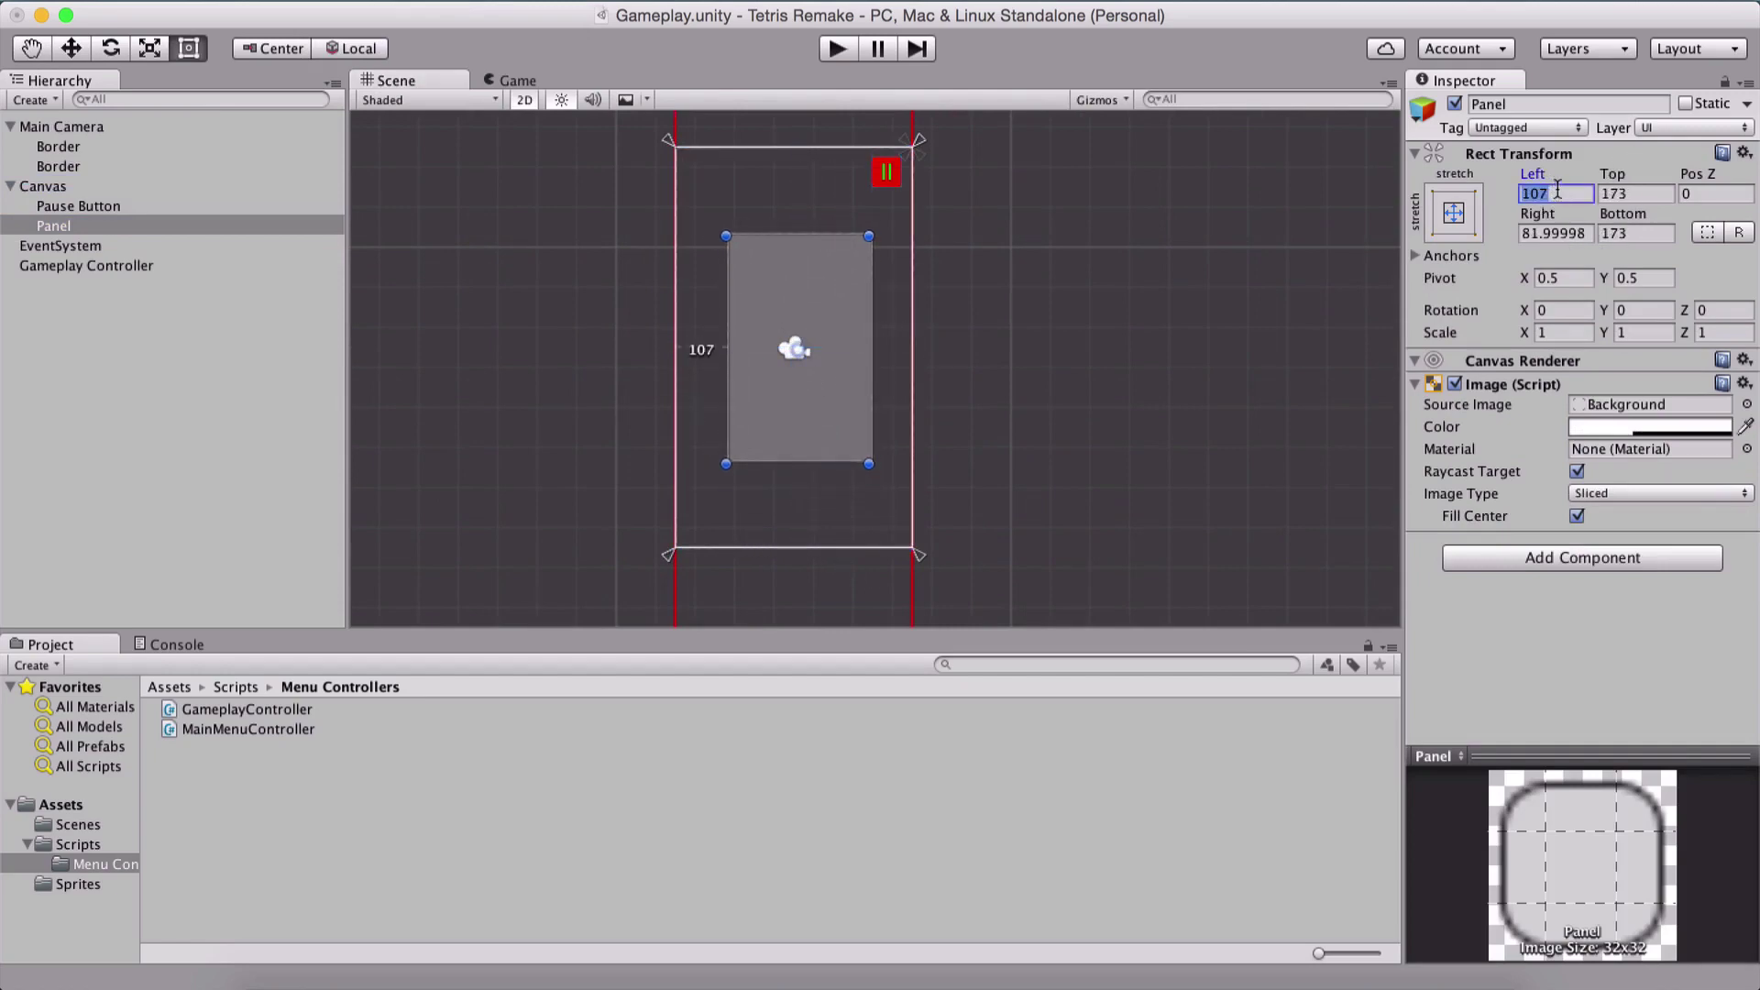
Anchor the Panel to middle center, set Pos X and Pos Y to 0, and check it in the Game view
click(1465, 214)
click(1582, 455)
click(1555, 193)
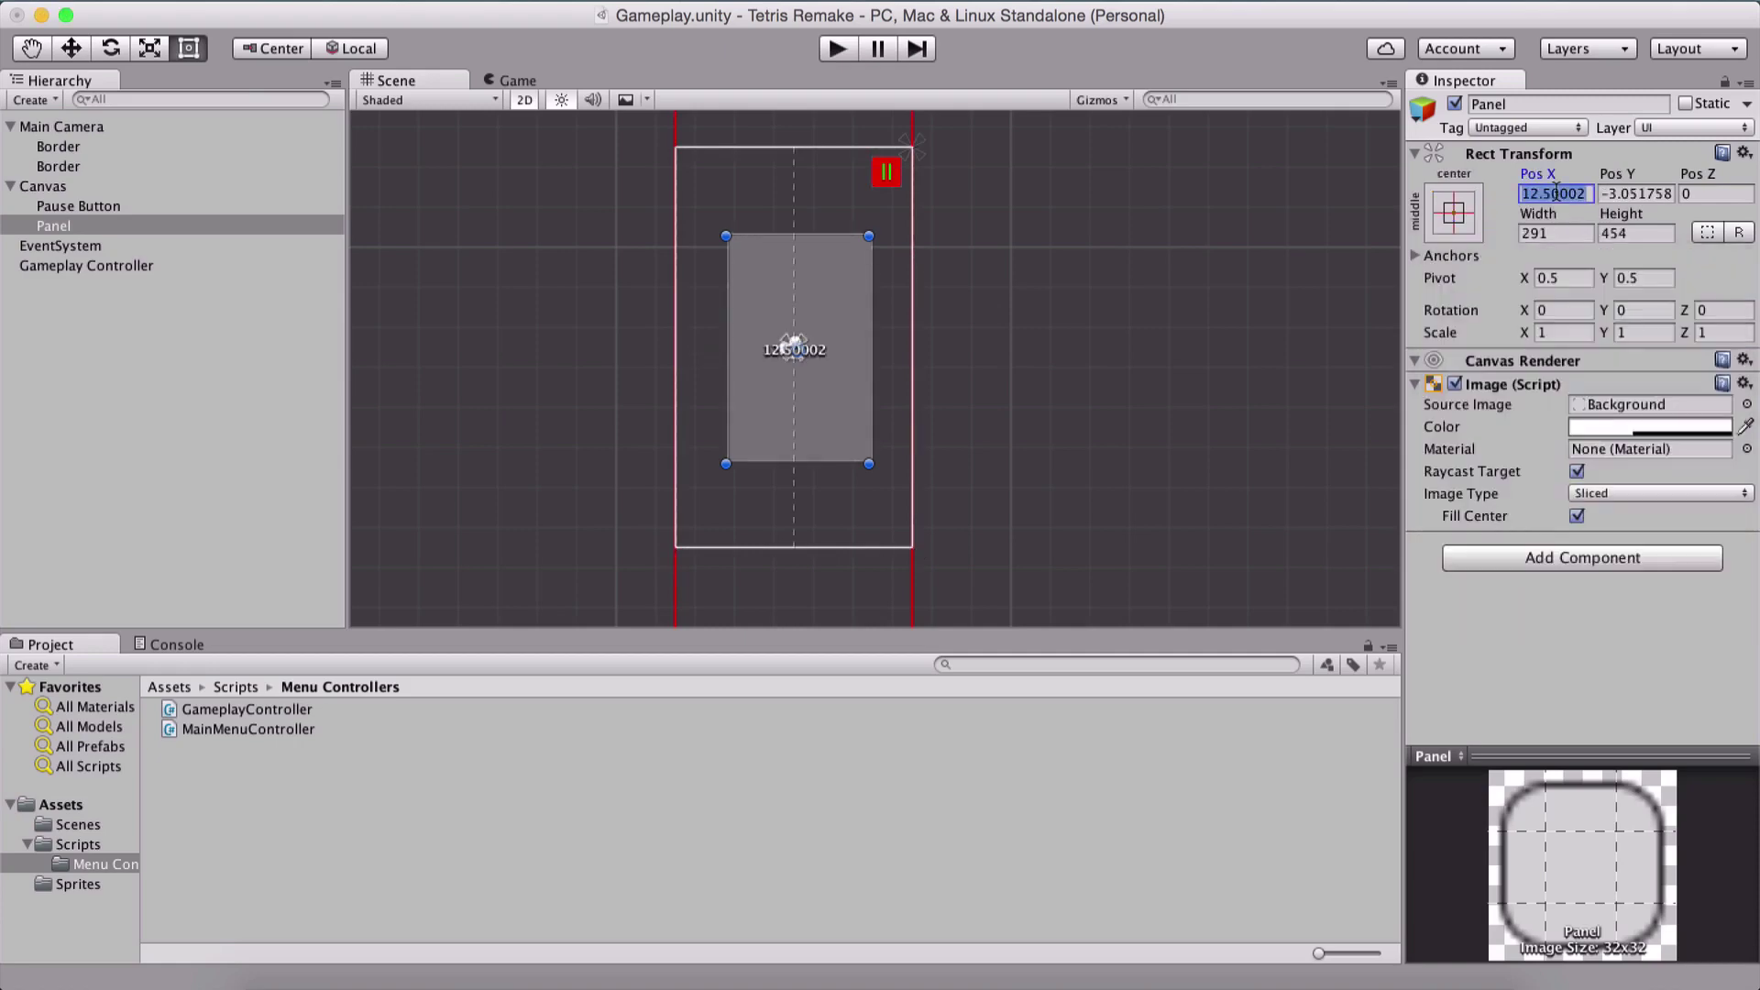
text(0)
key(Tab)
text(0)
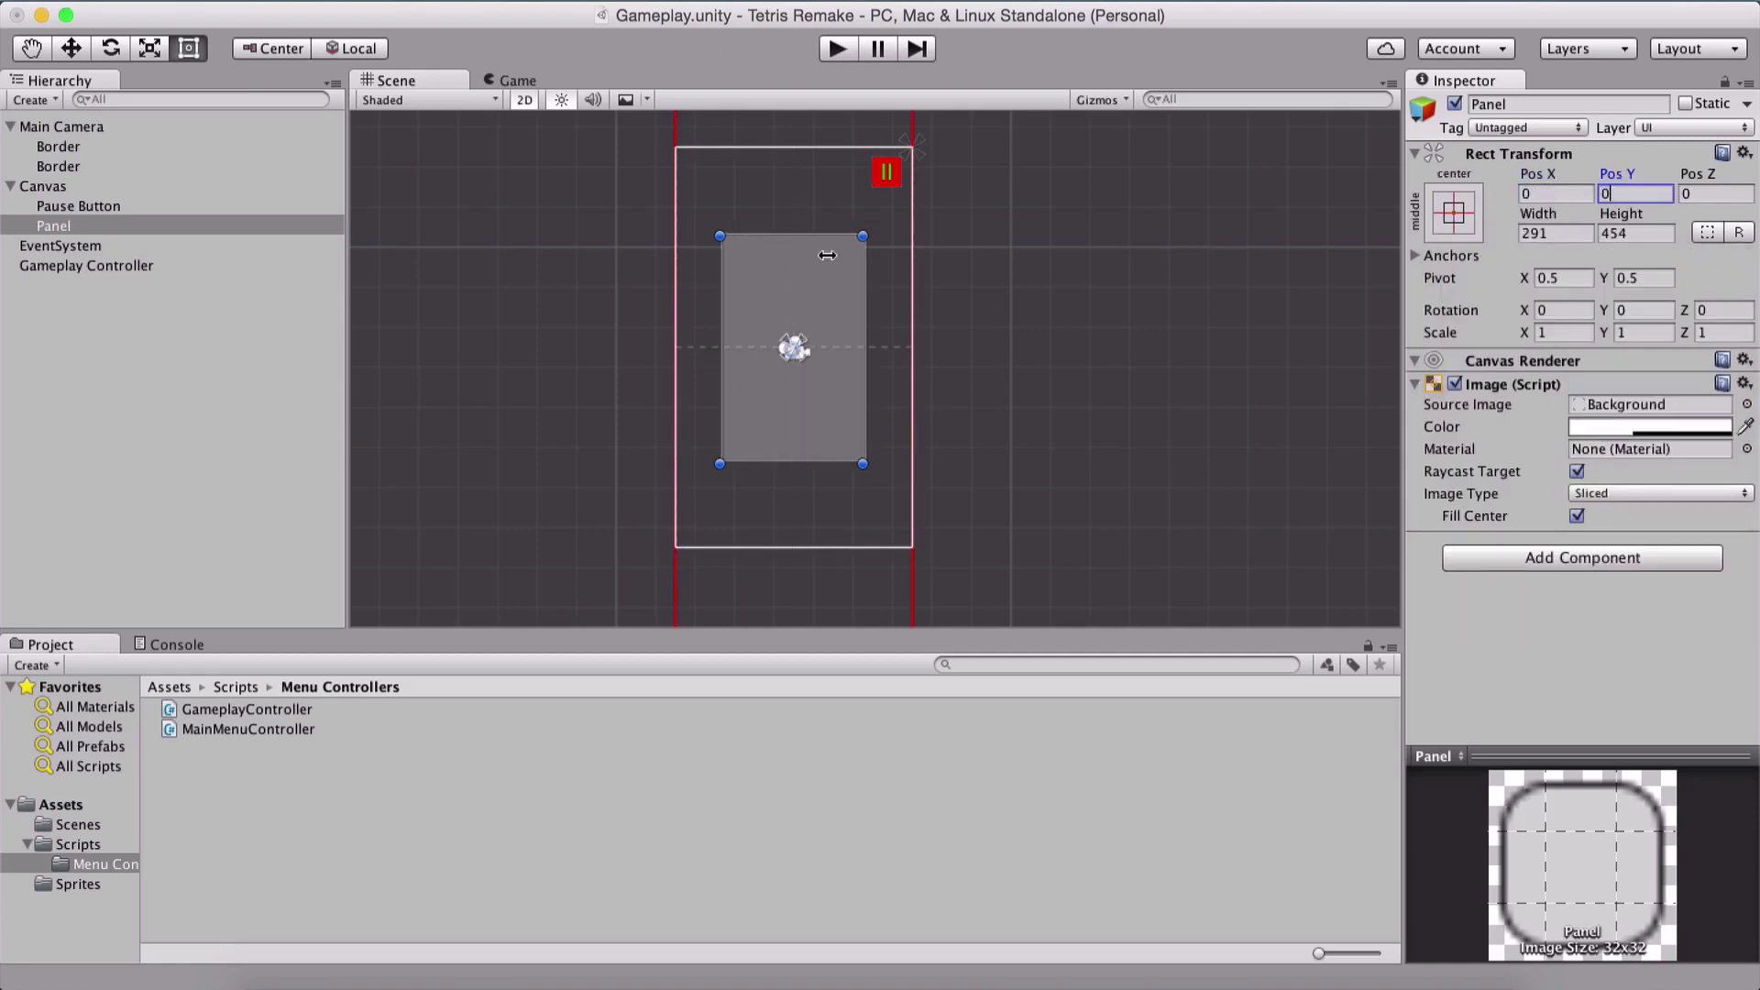
click(501, 82)
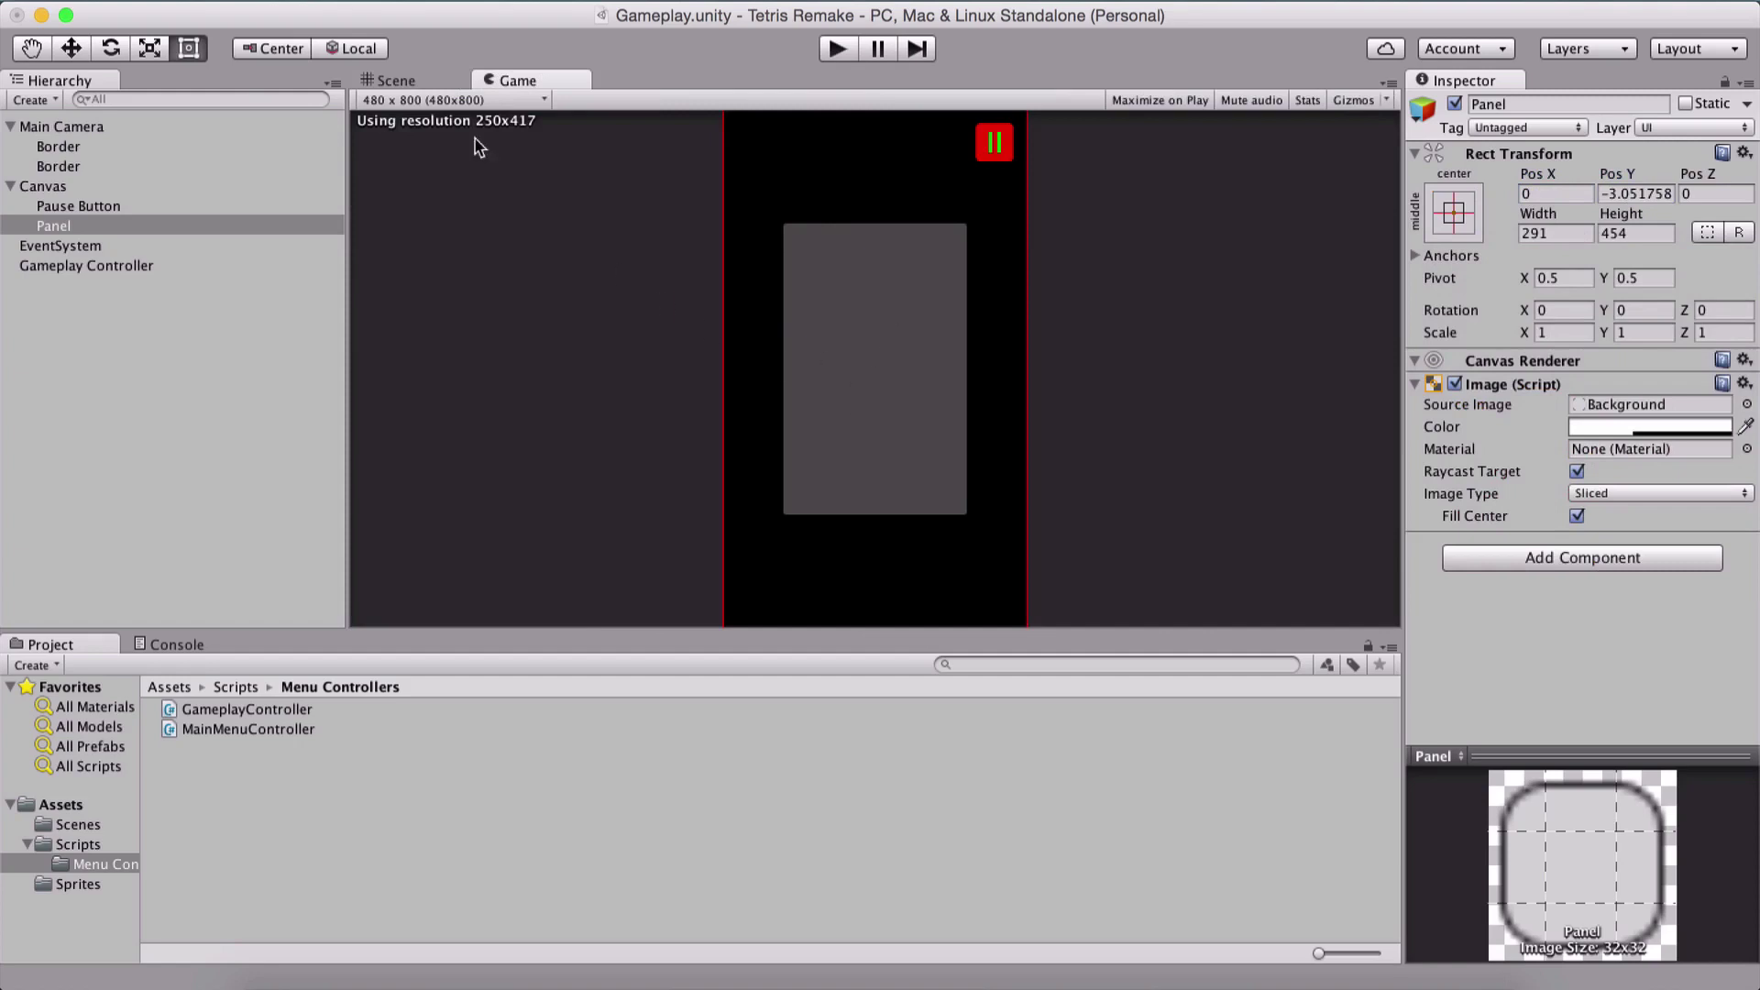
click(403, 79)
Color the Panel with the red sampled from the side border and check it in the Game view
scroll(660, 259, up, 3)
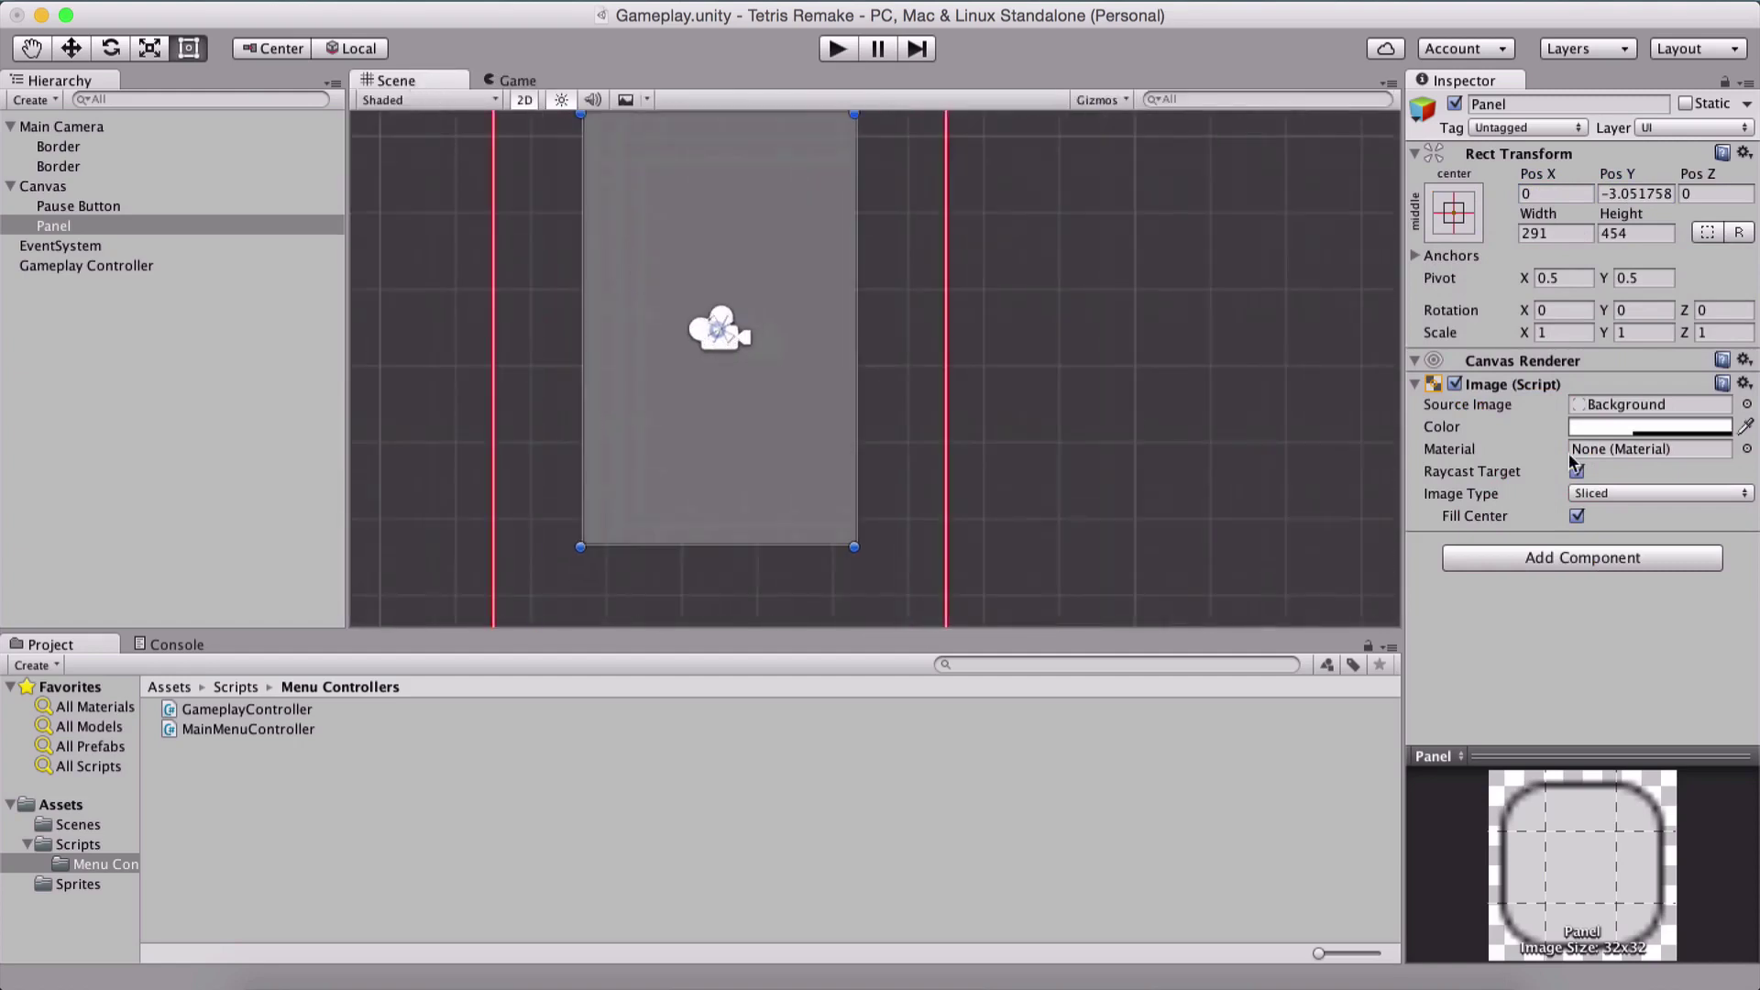
scroll(917, 366, up, 4)
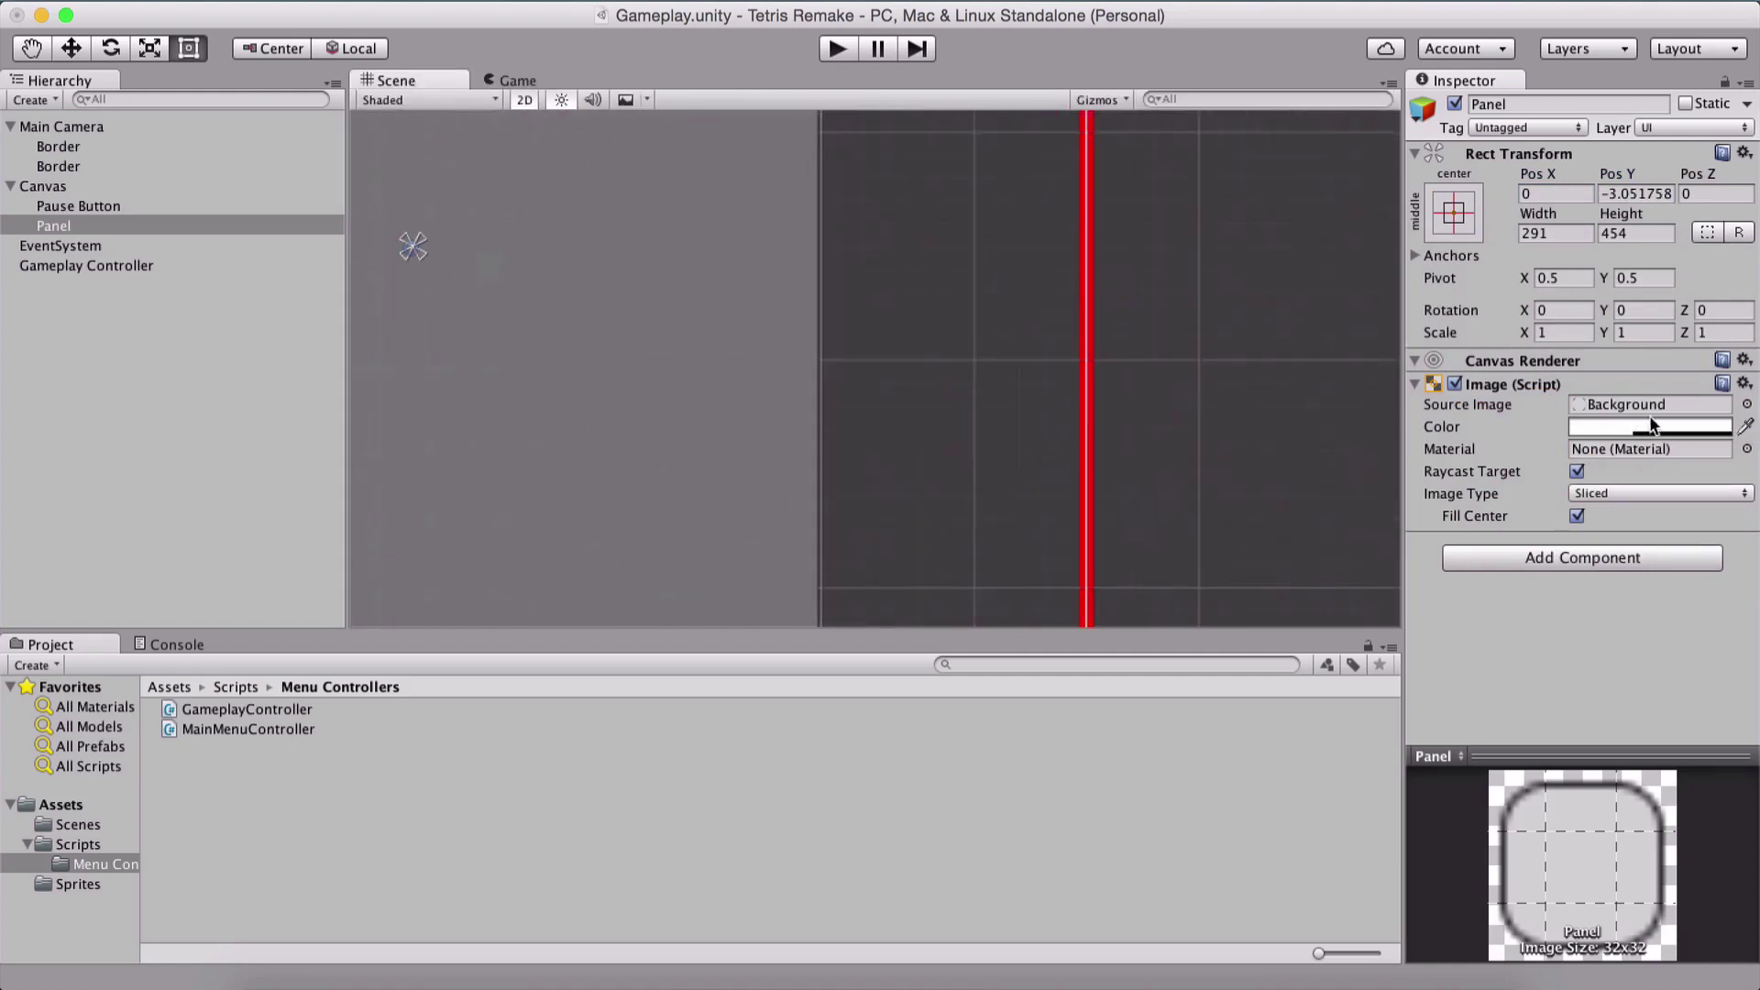
click(1745, 427)
click(1089, 321)
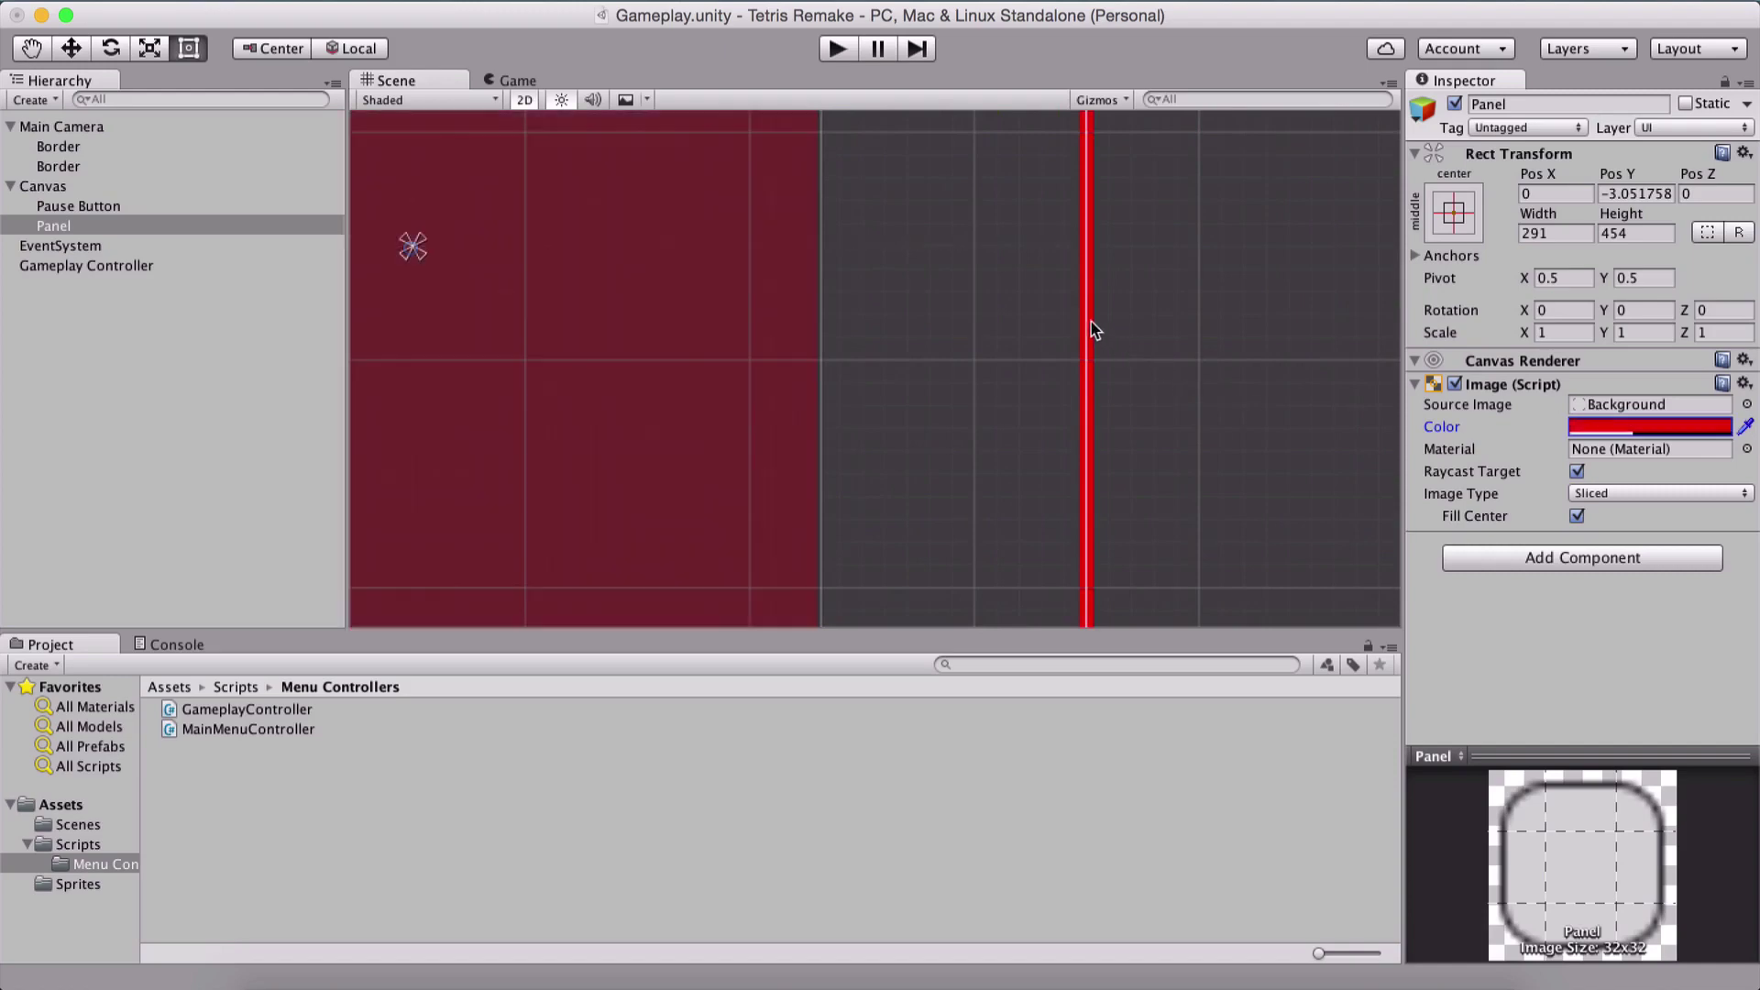
scroll(559, 303, down, 2)
scroll(557, 300, down, 3)
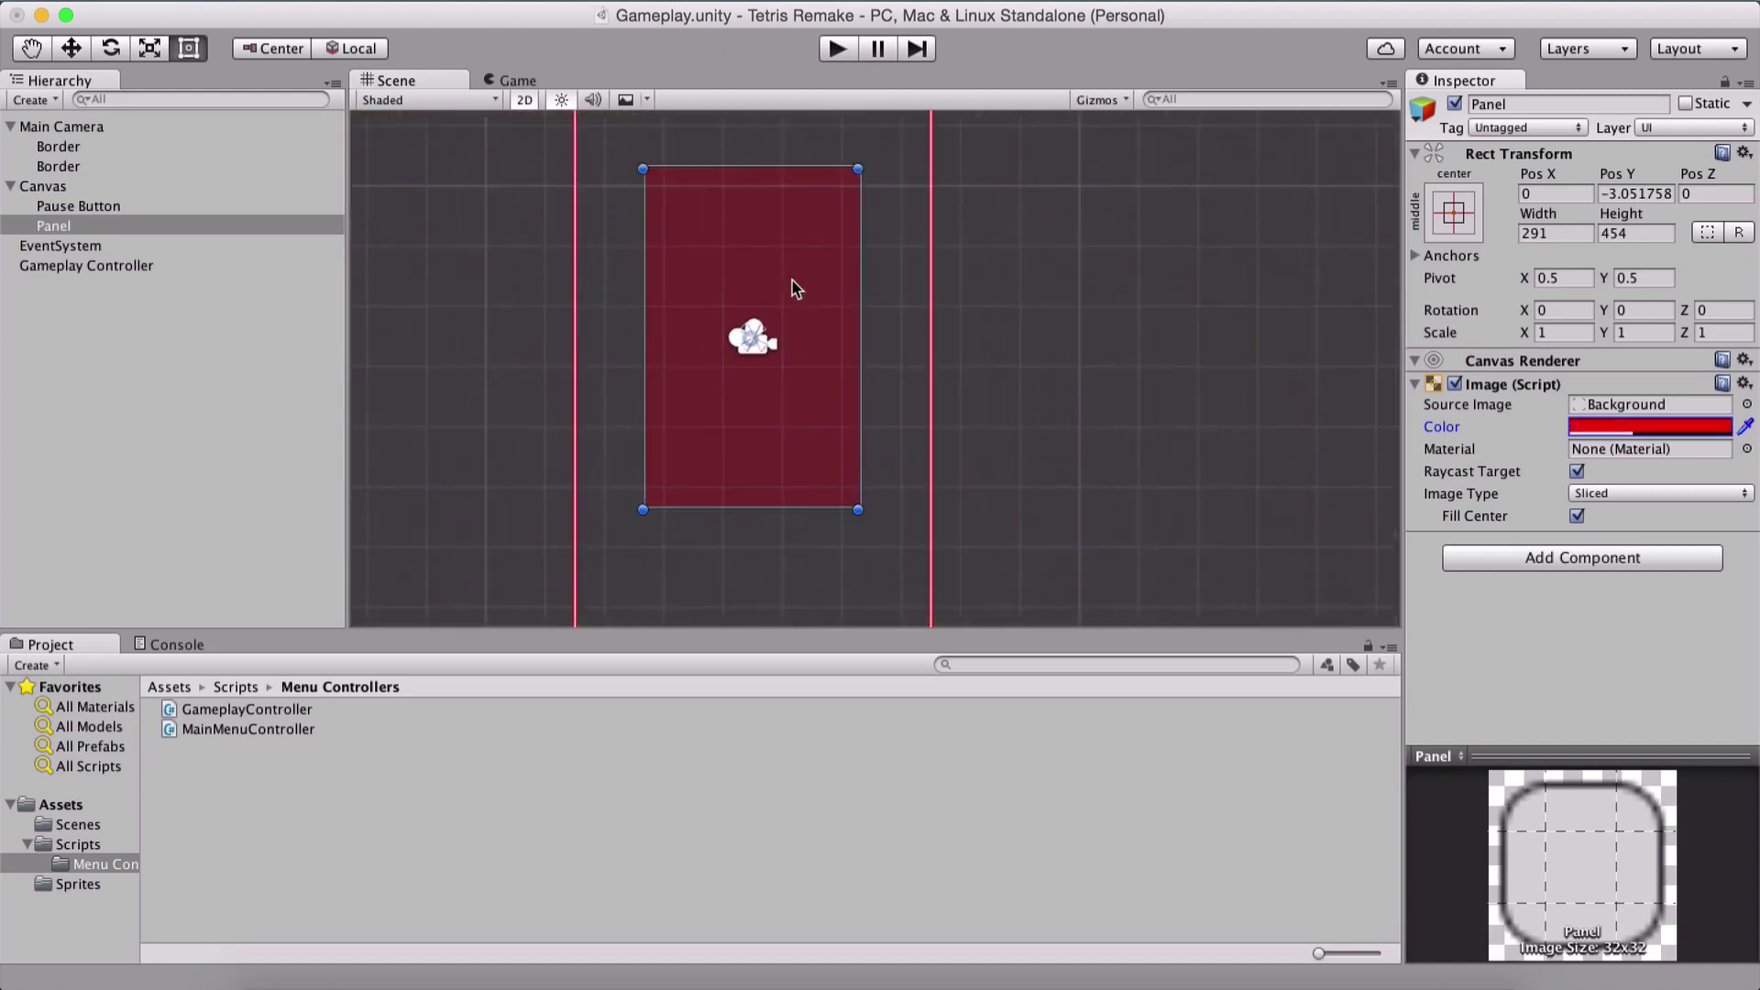
click(513, 81)
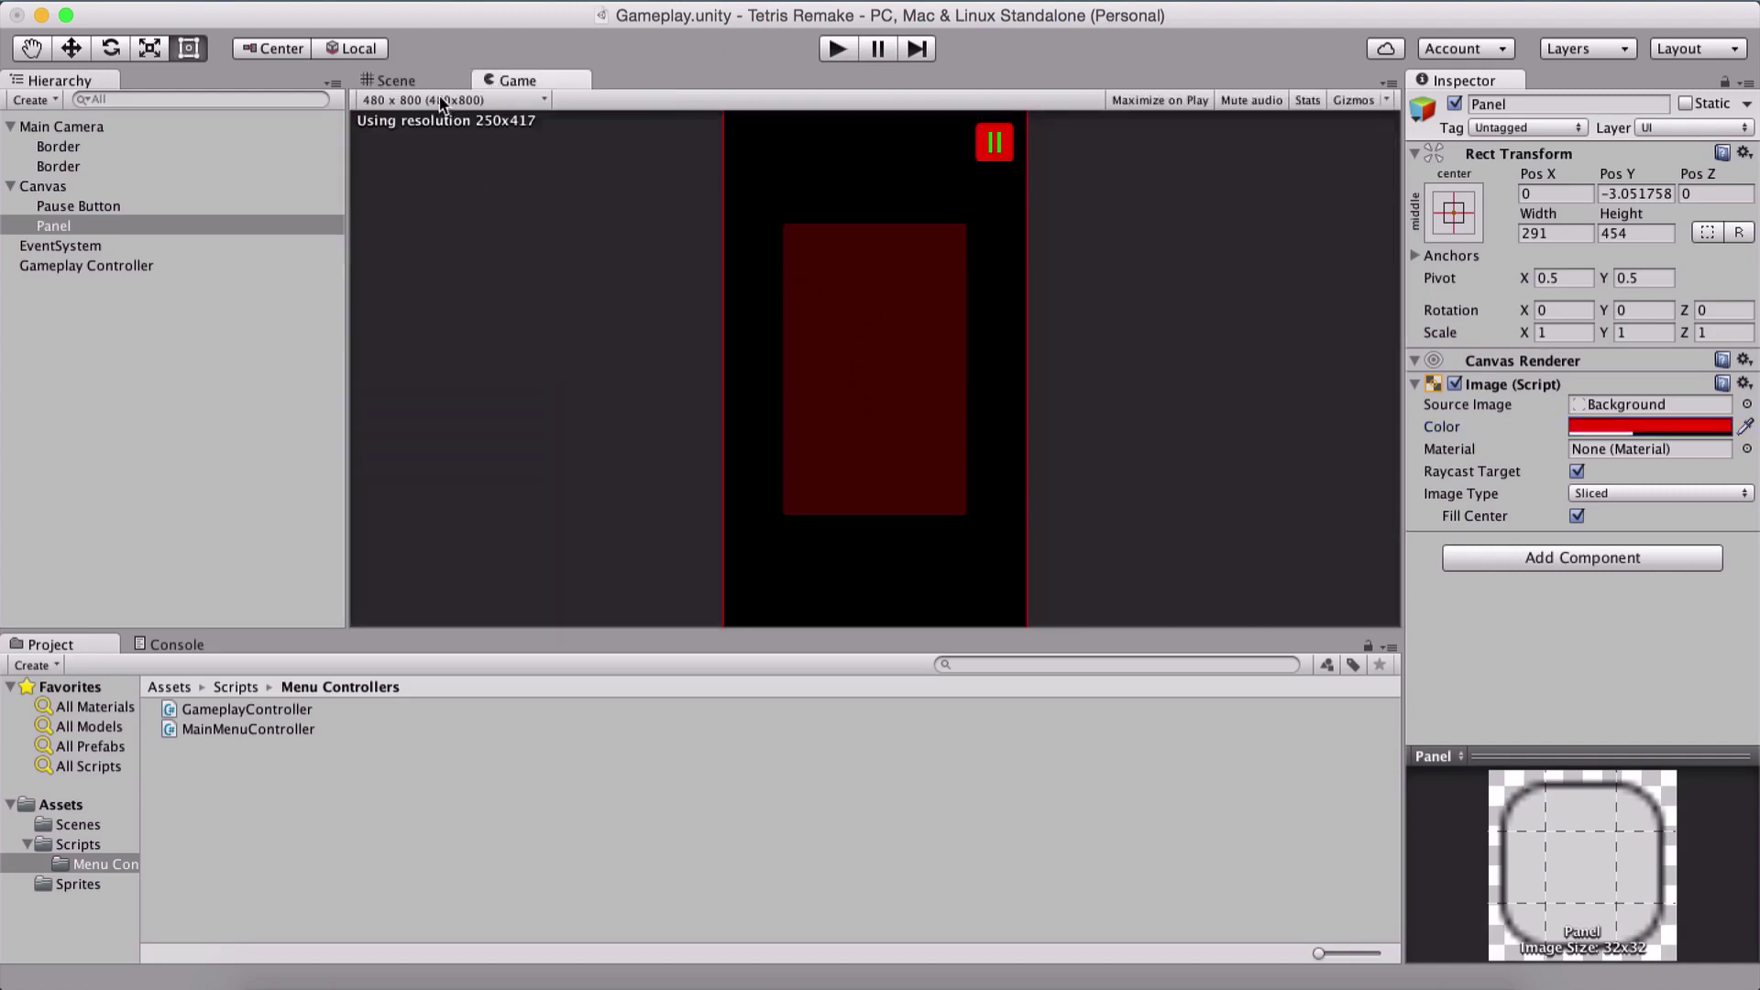
click(394, 81)
Add a UI Button and make it a child of the Panel, showing its nested objects
click(341, 6)
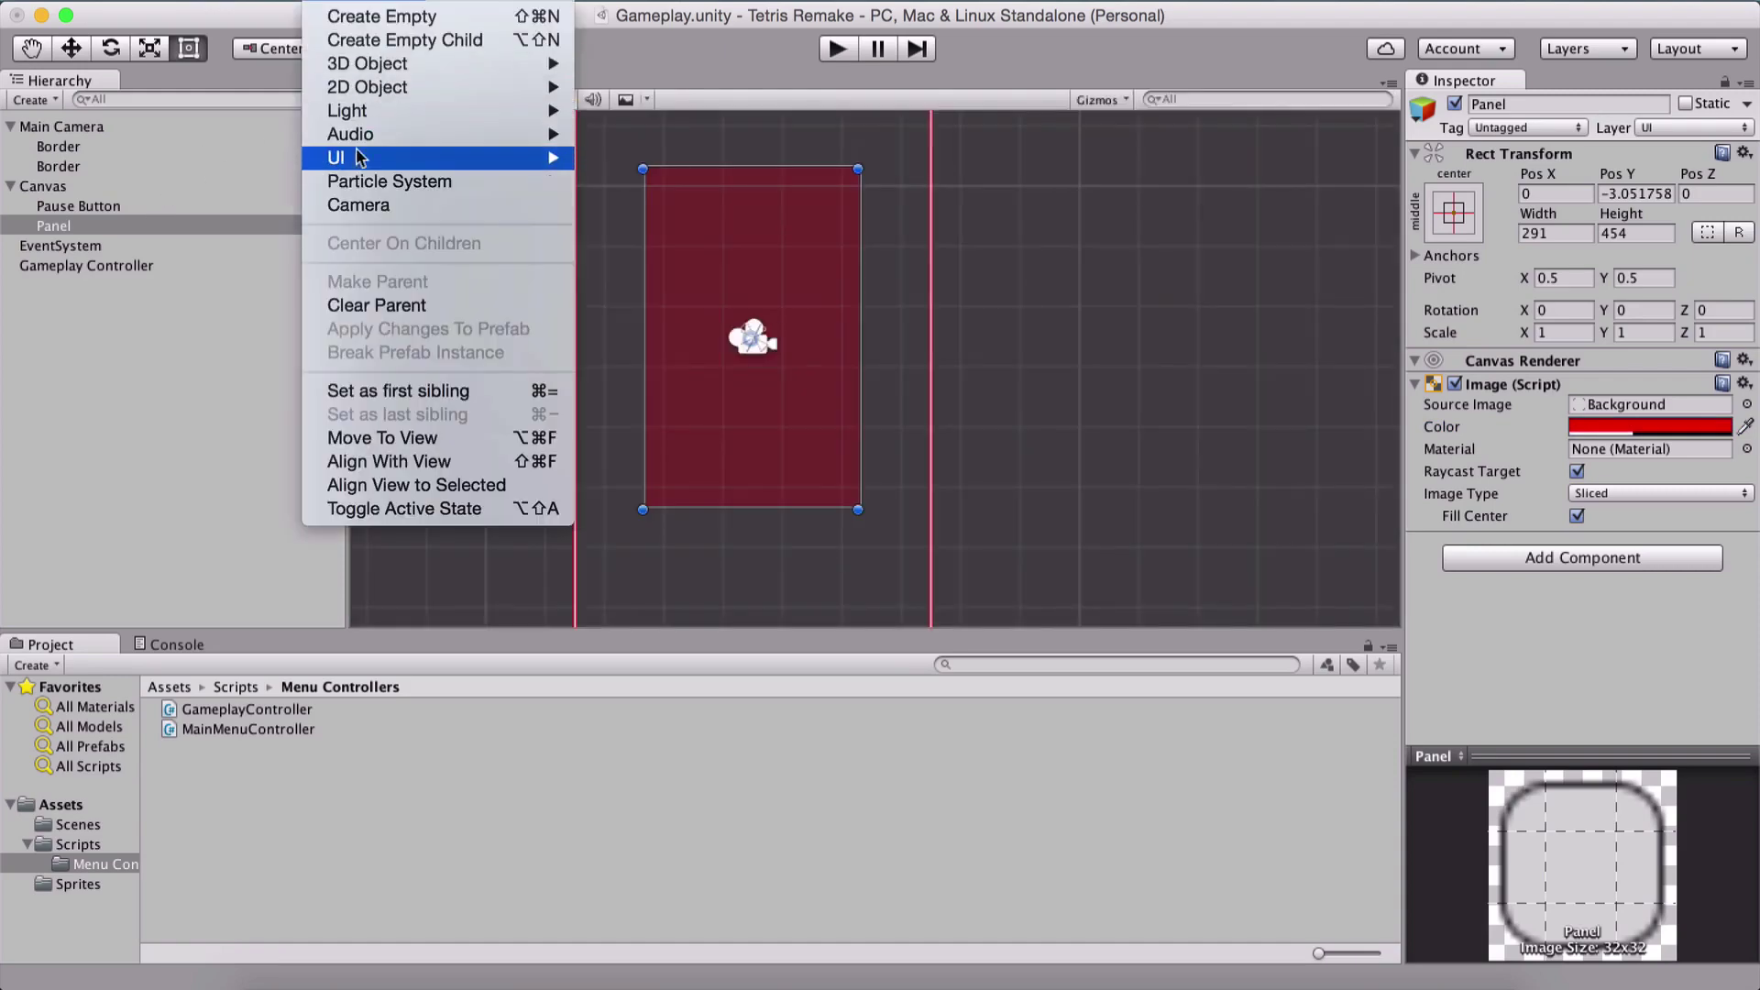
mouse_move(357, 157)
click(642, 239)
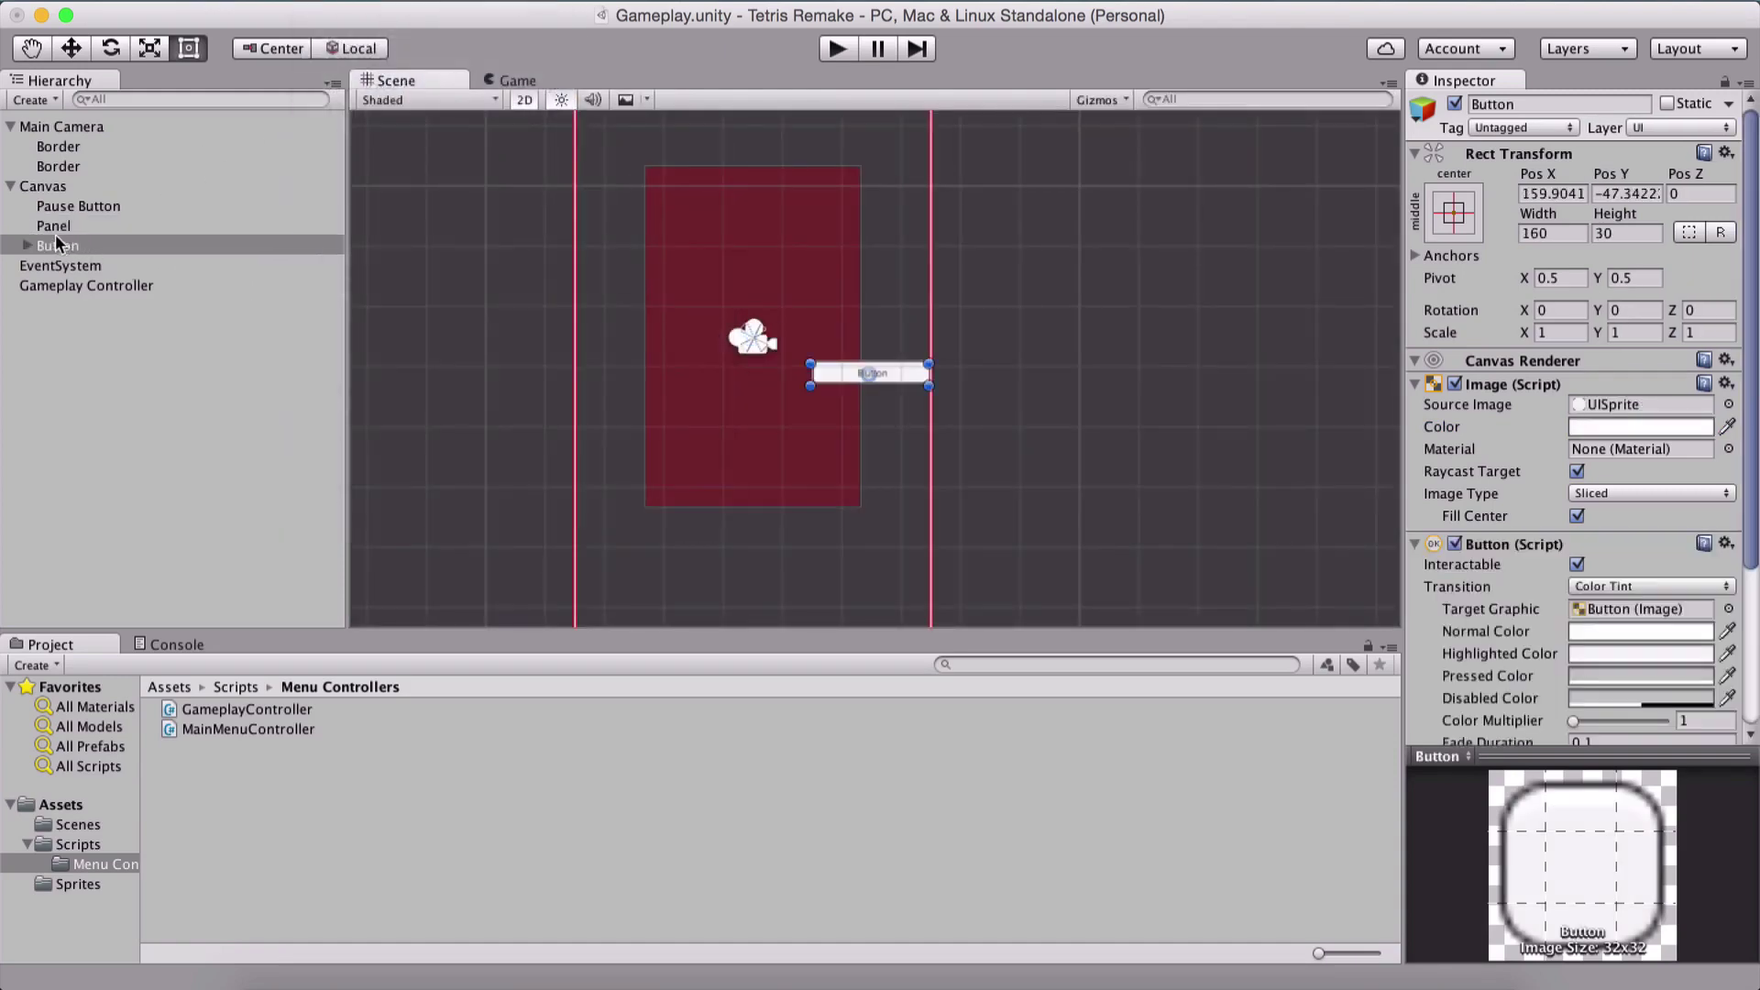
mouse_move(55, 240)
mouse_down()
mouse_move(50, 192)
mouse_move(51, 227)
mouse_up()
click(44, 246)
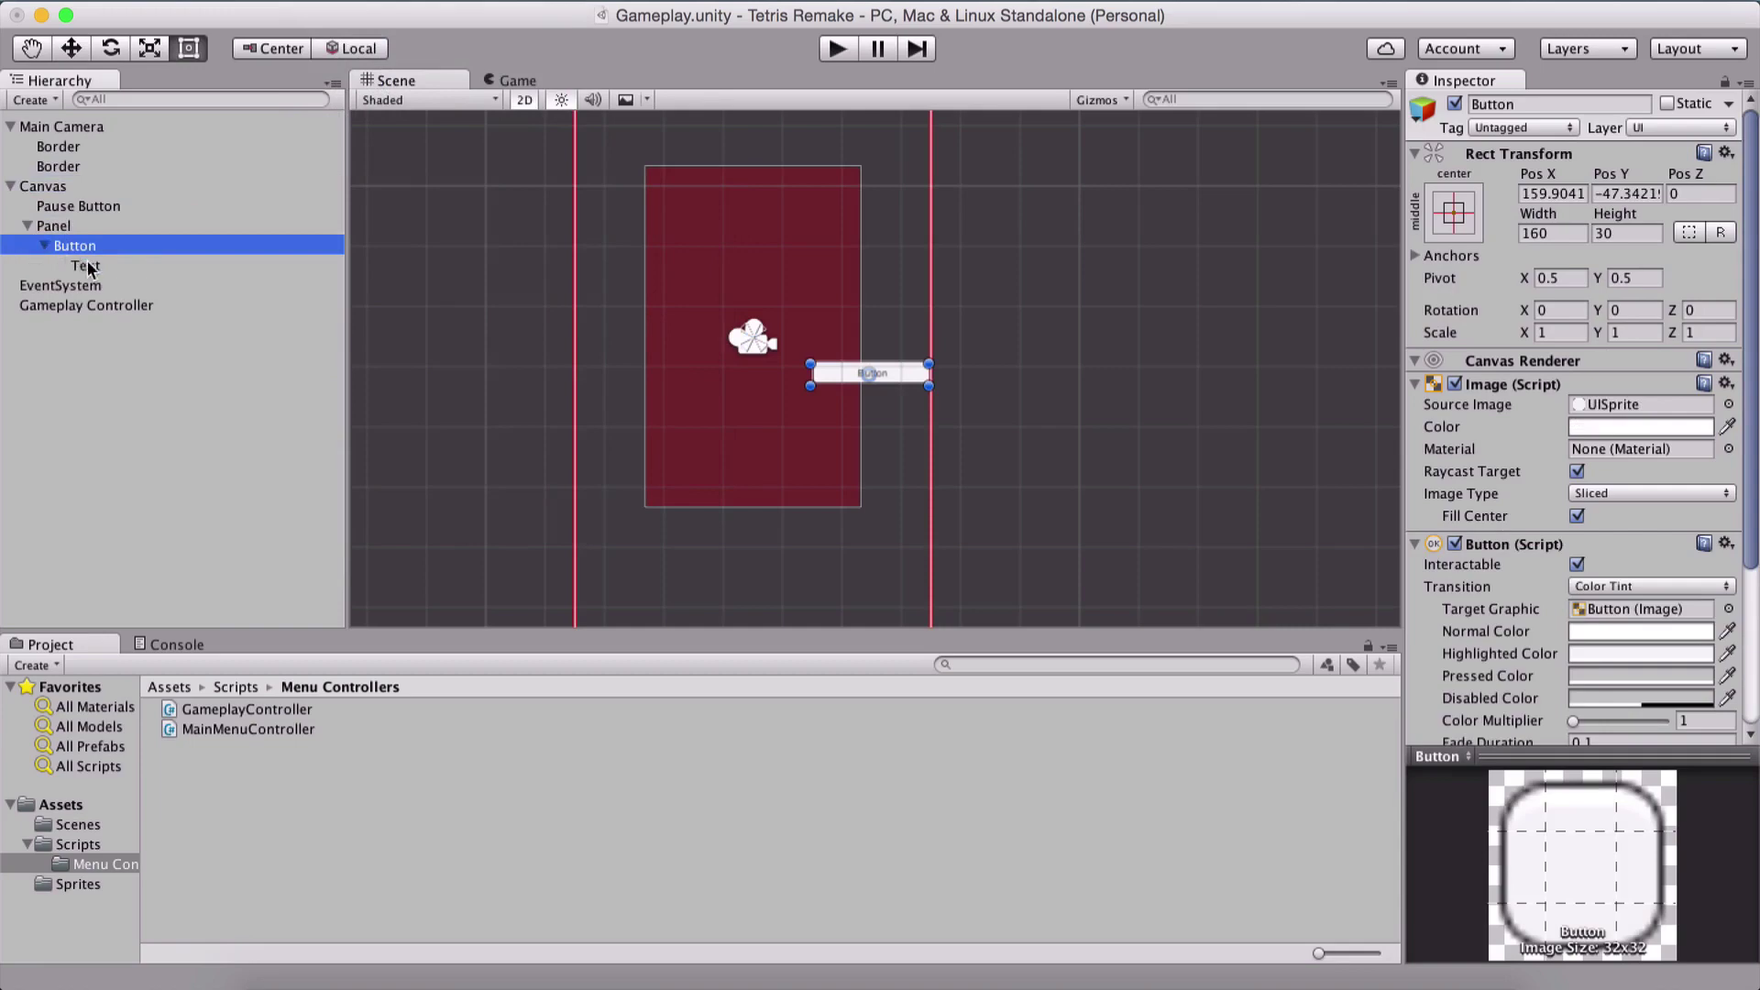
Delete the new button's Text child and rename the button as Resume Game
click(86, 265)
key(super+BackSpace)
click(74, 241)
click(75, 240)
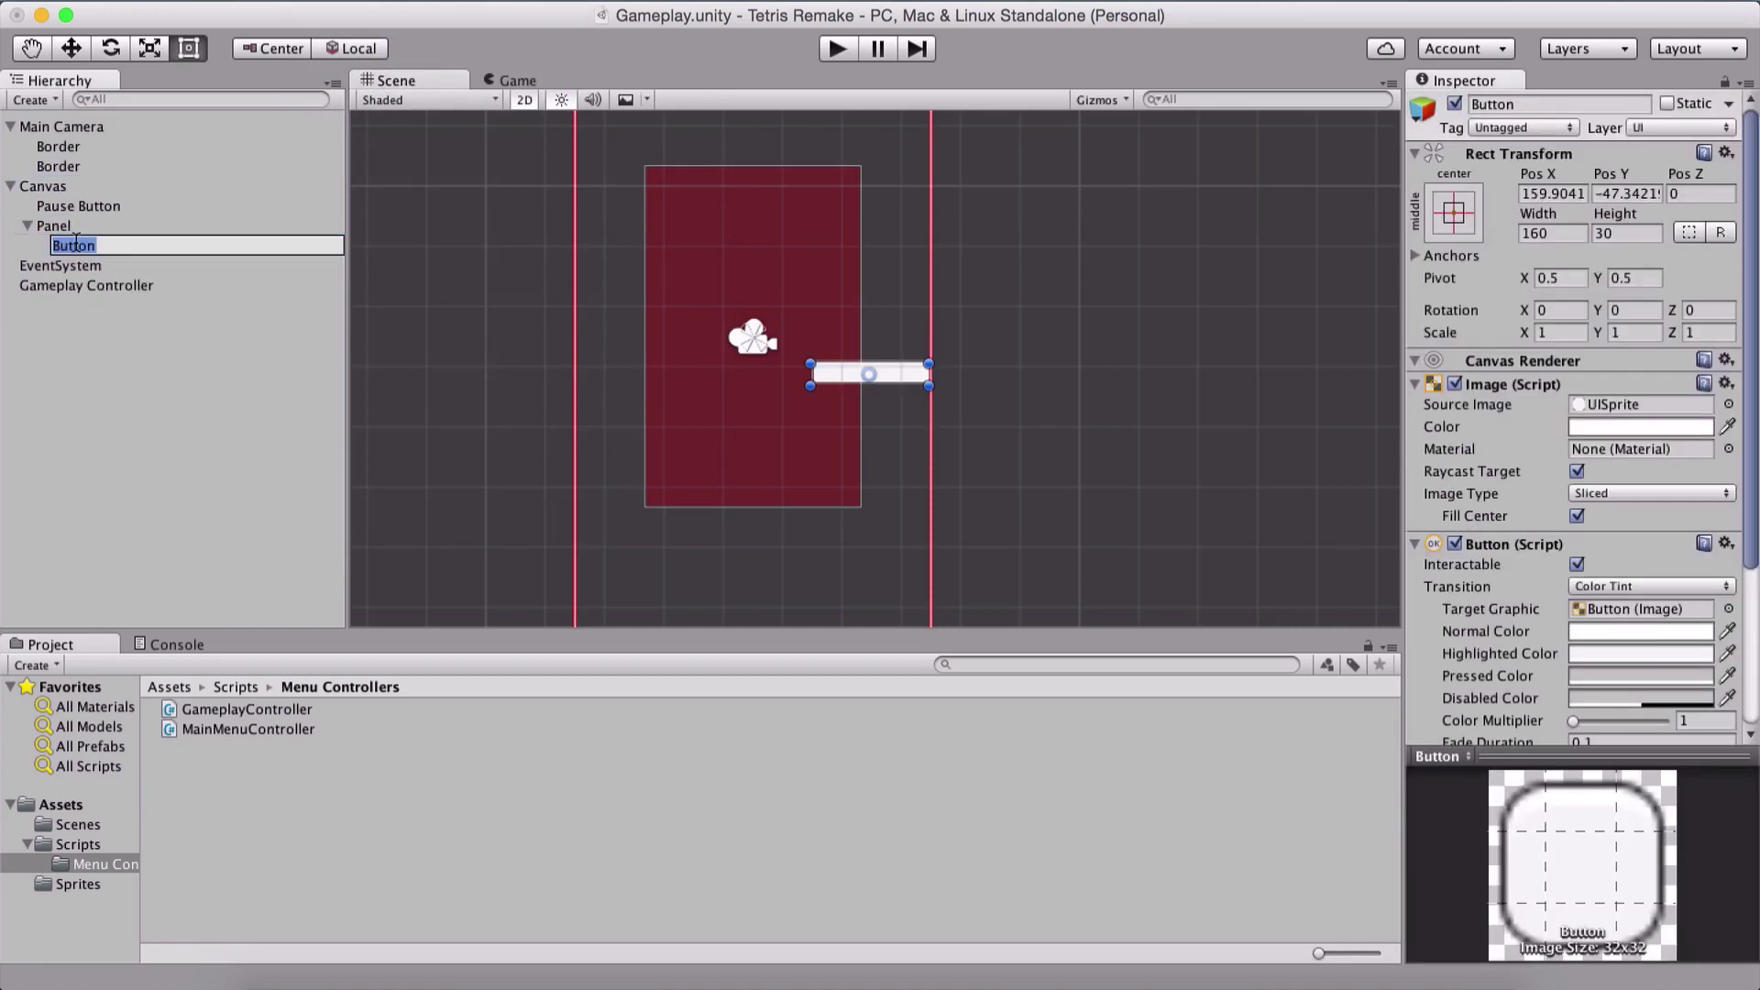
text(REsusume Game)
key(Return)
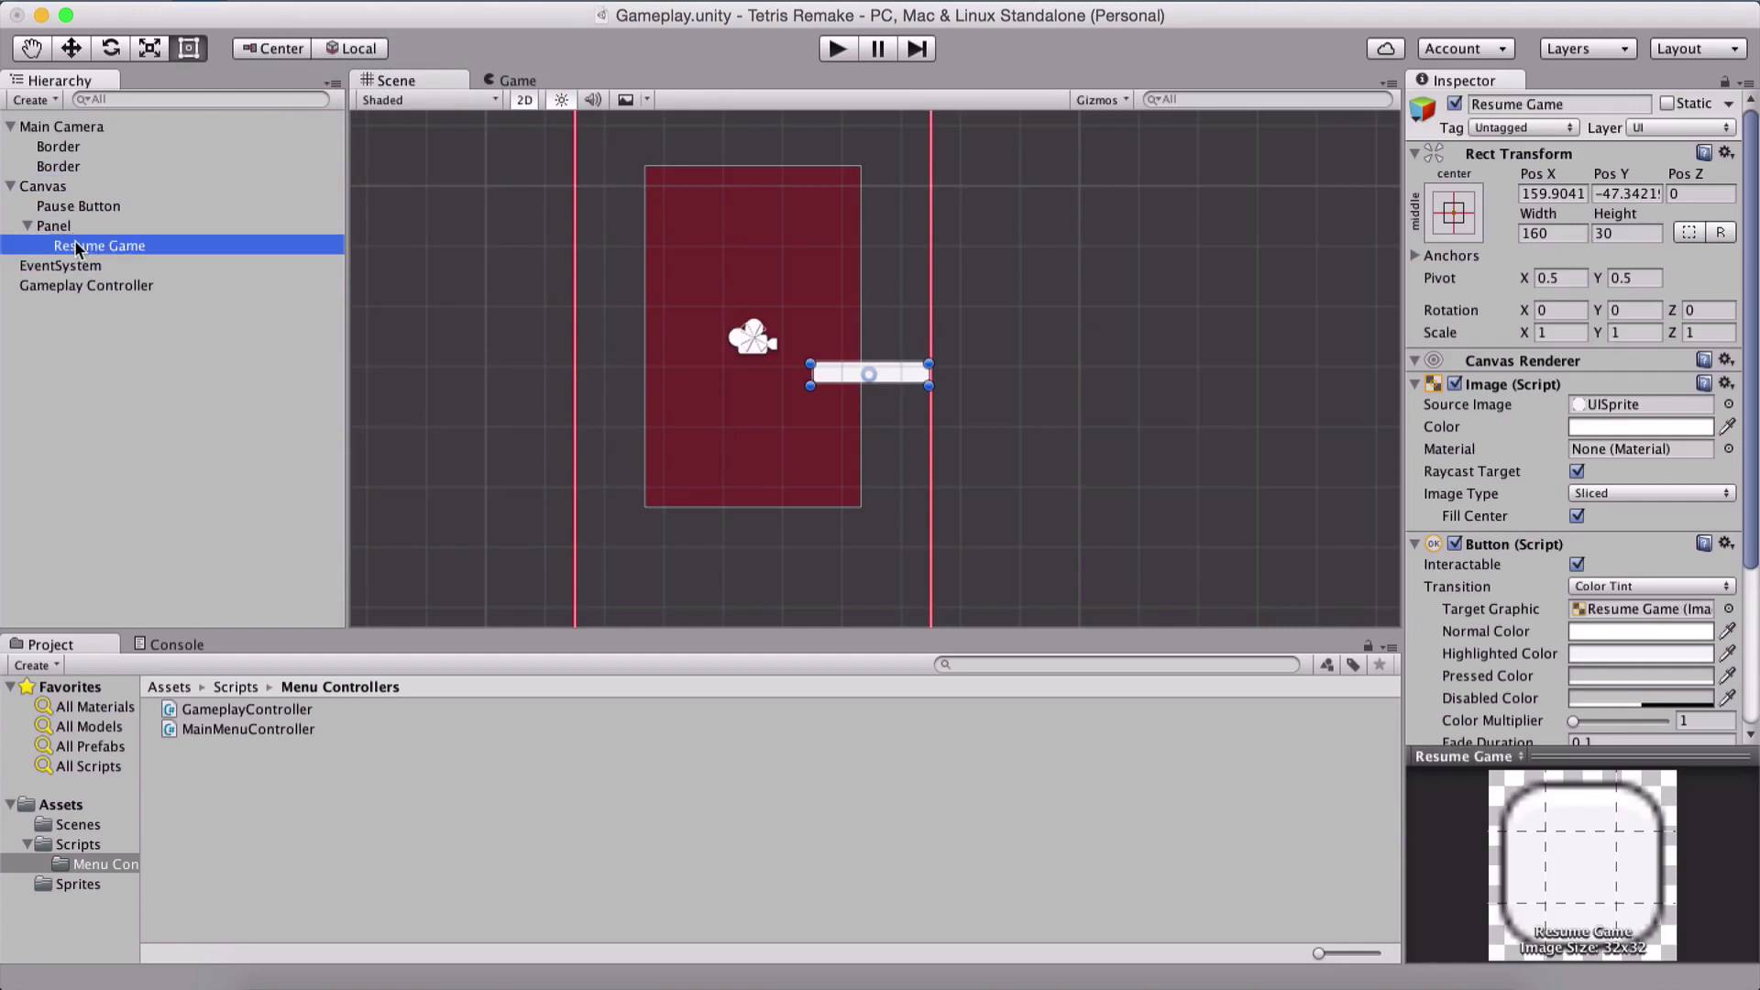
Duplicate the Resume Game button and rename the copy as Quit game
key(super+d)
click(117, 267)
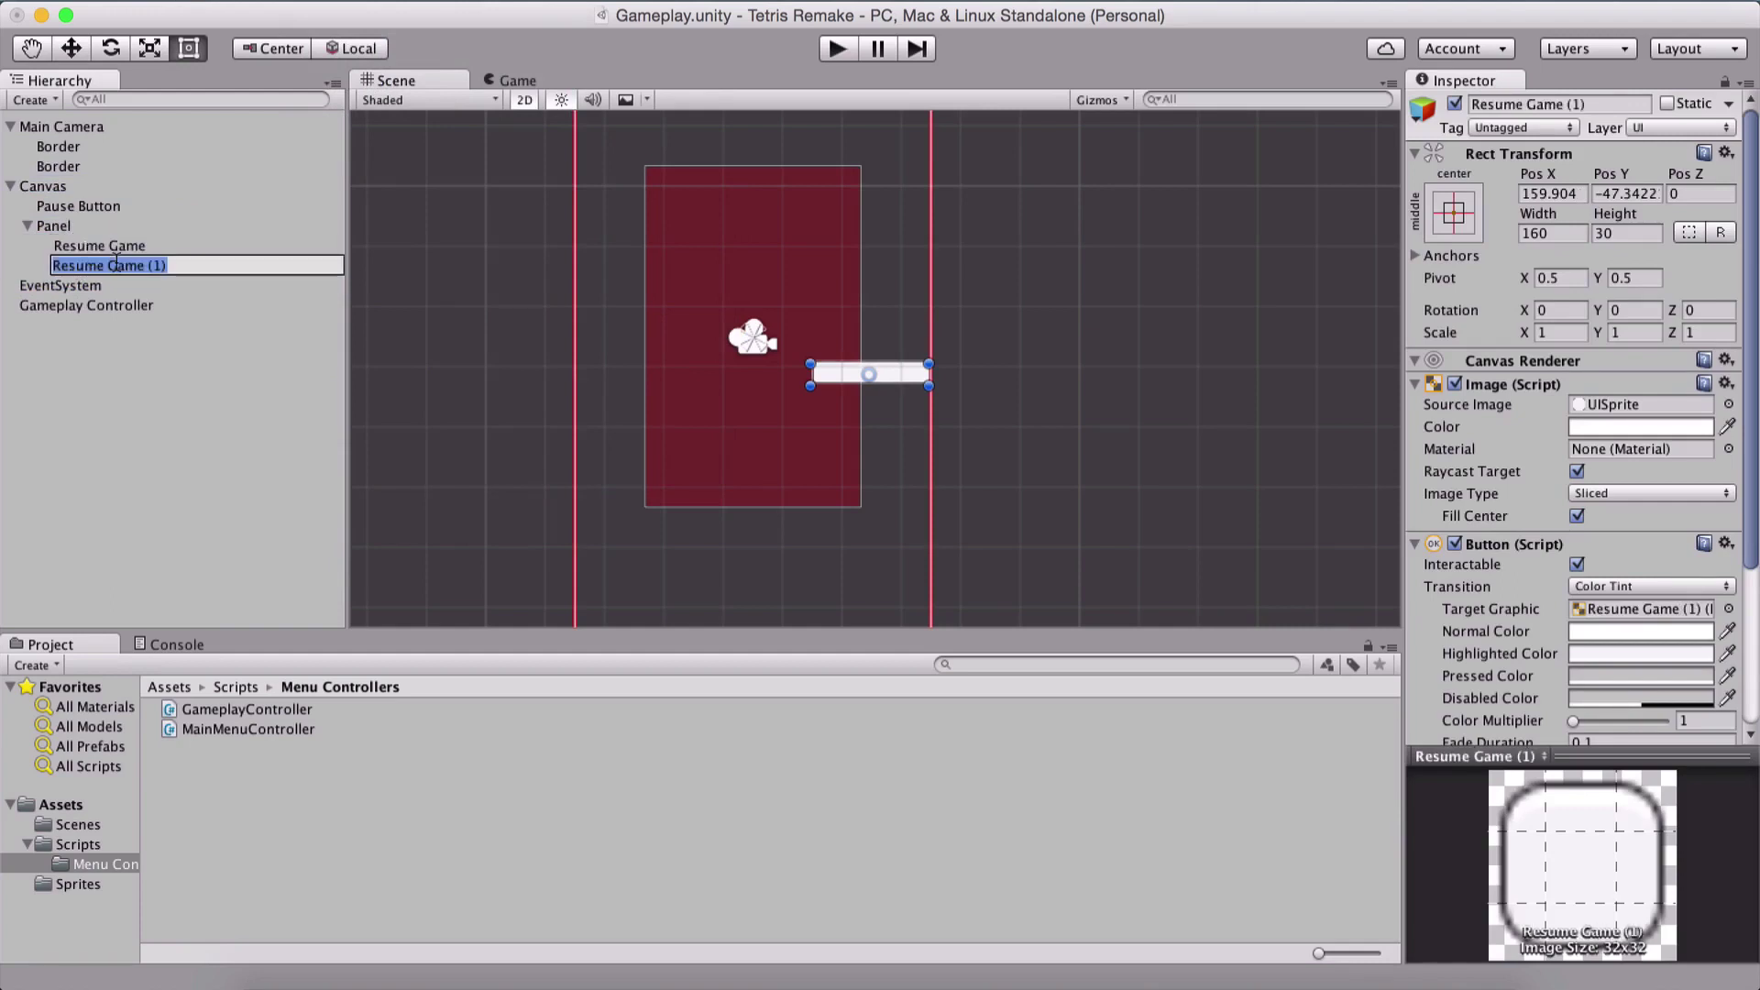
text(Quit game)
key(Return)
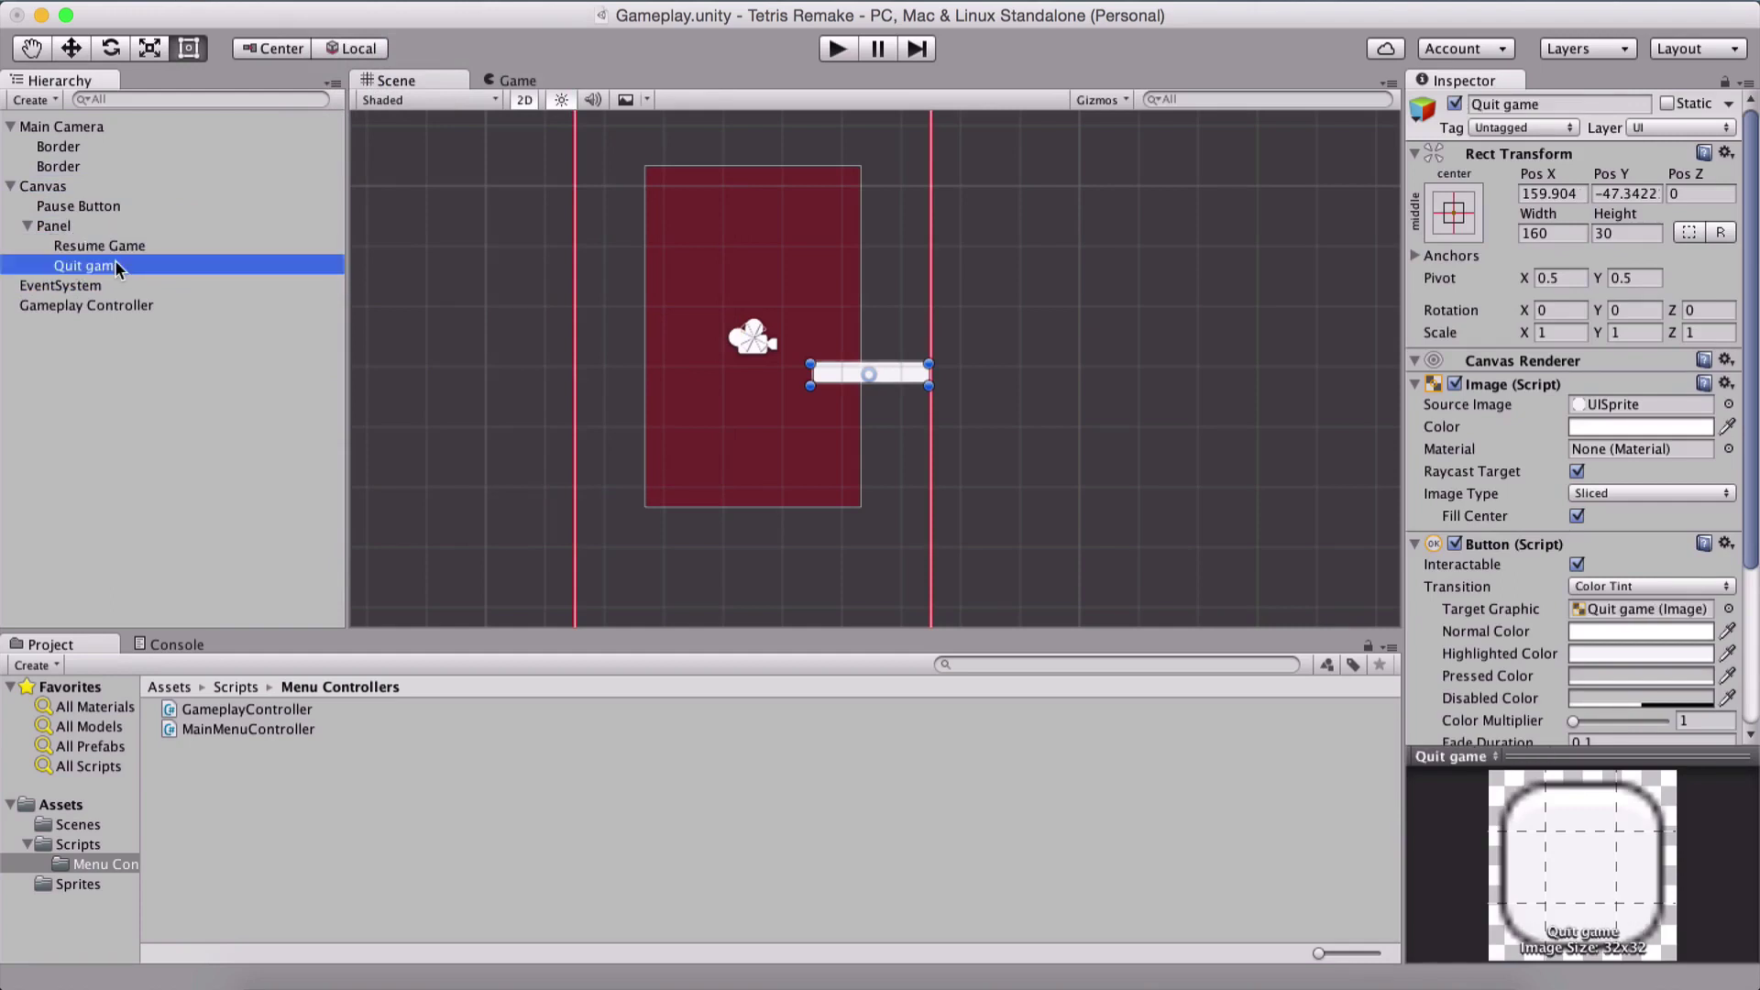
Move the Resume Game and Quit game buttons together onto the Panel and set their Pos X and Pos Y to 0
super+click(99, 246)
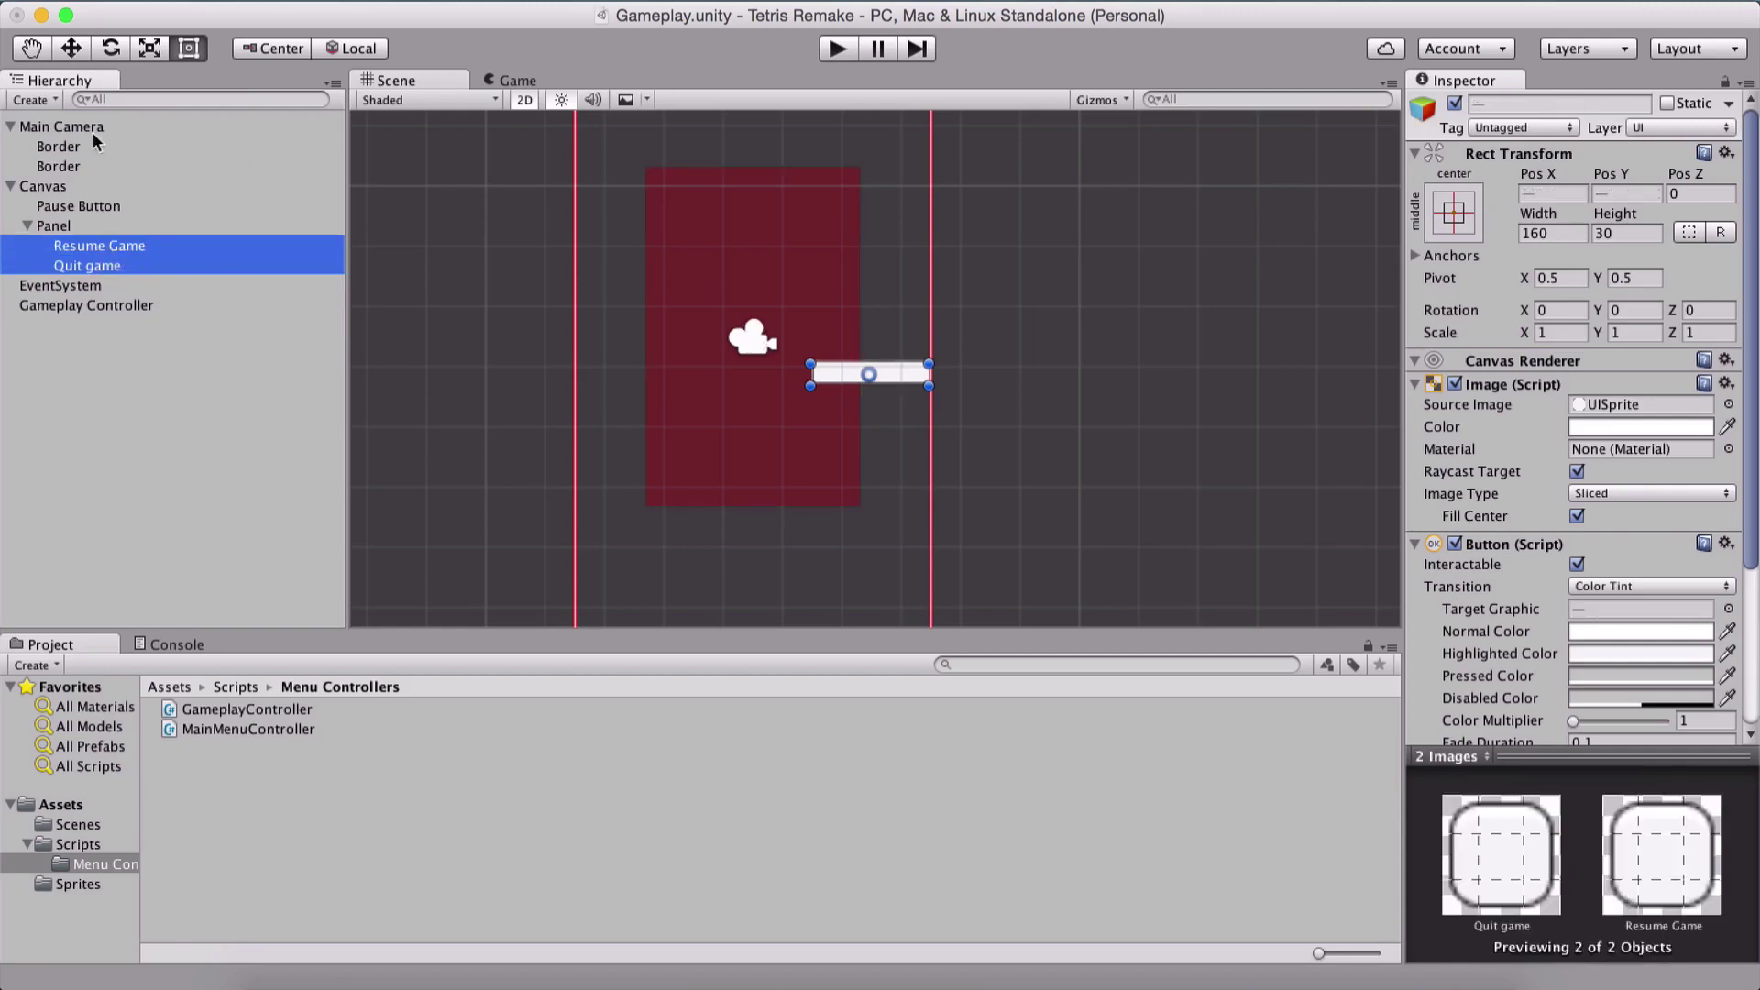
click(72, 47)
drag(894, 357, 776, 290)
click(1546, 194)
text(0)
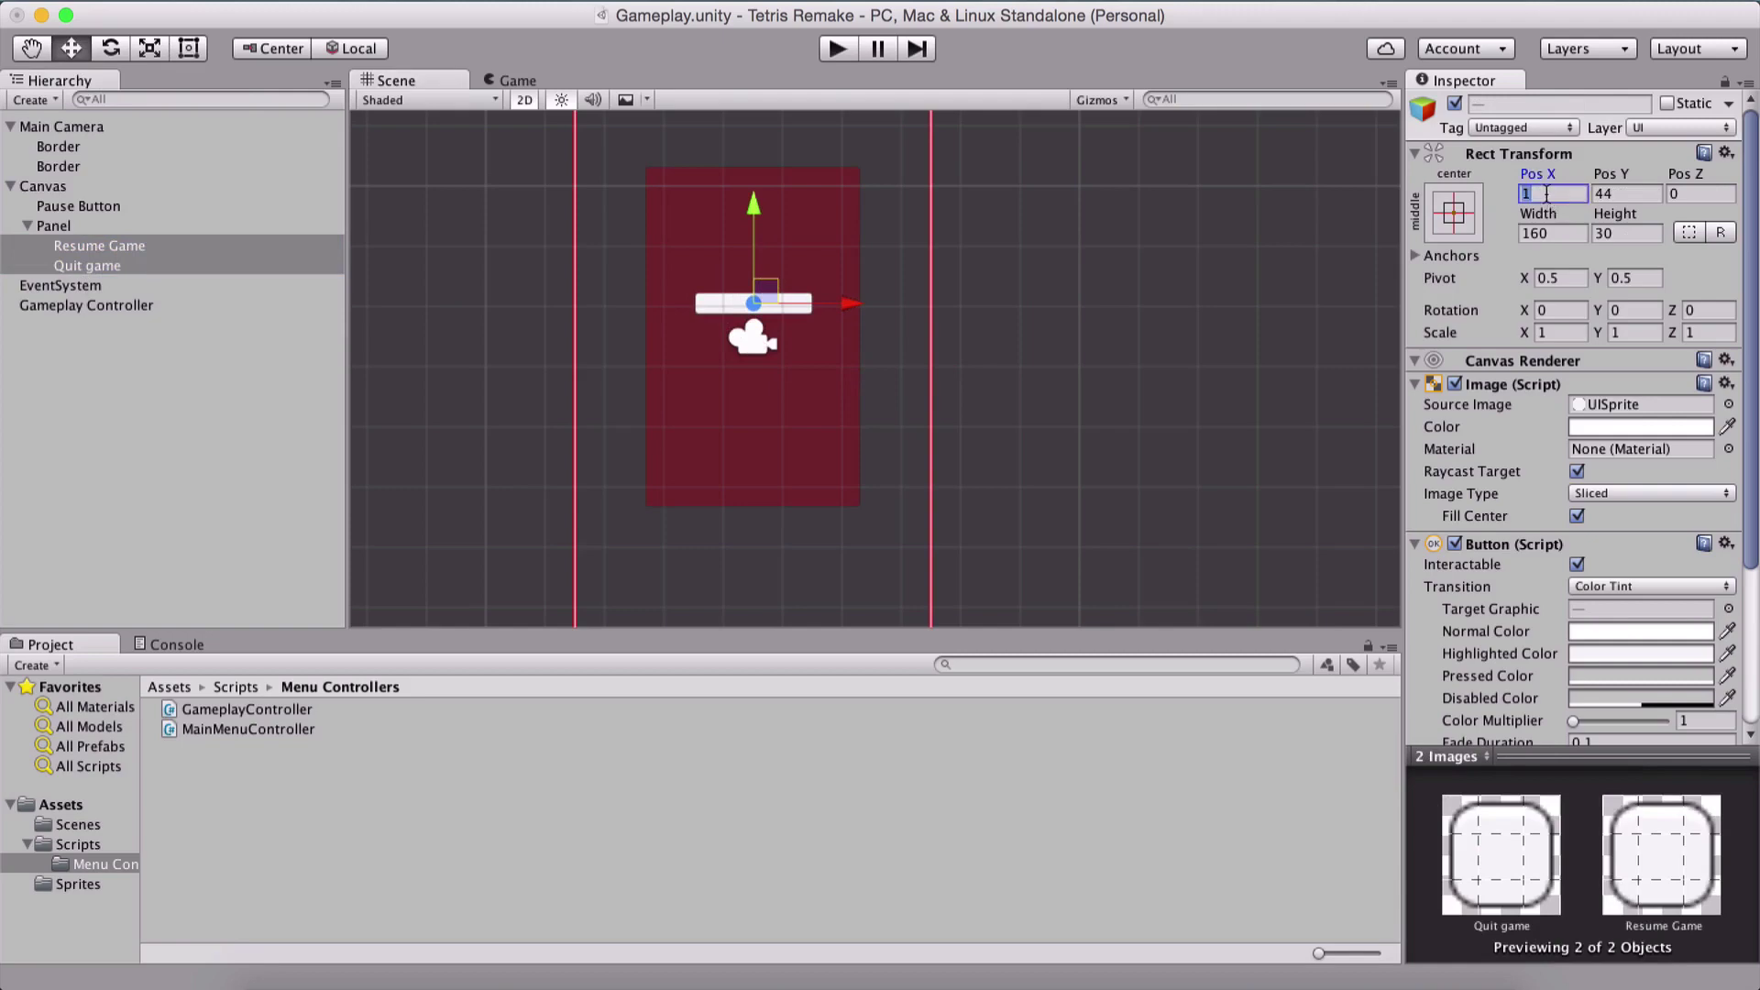
key(Tab)
text(0)
Separate the two buttons vertically, with Resume Game at about Pos Y 65 and Quit game at about Pos Y -40
click(110, 243)
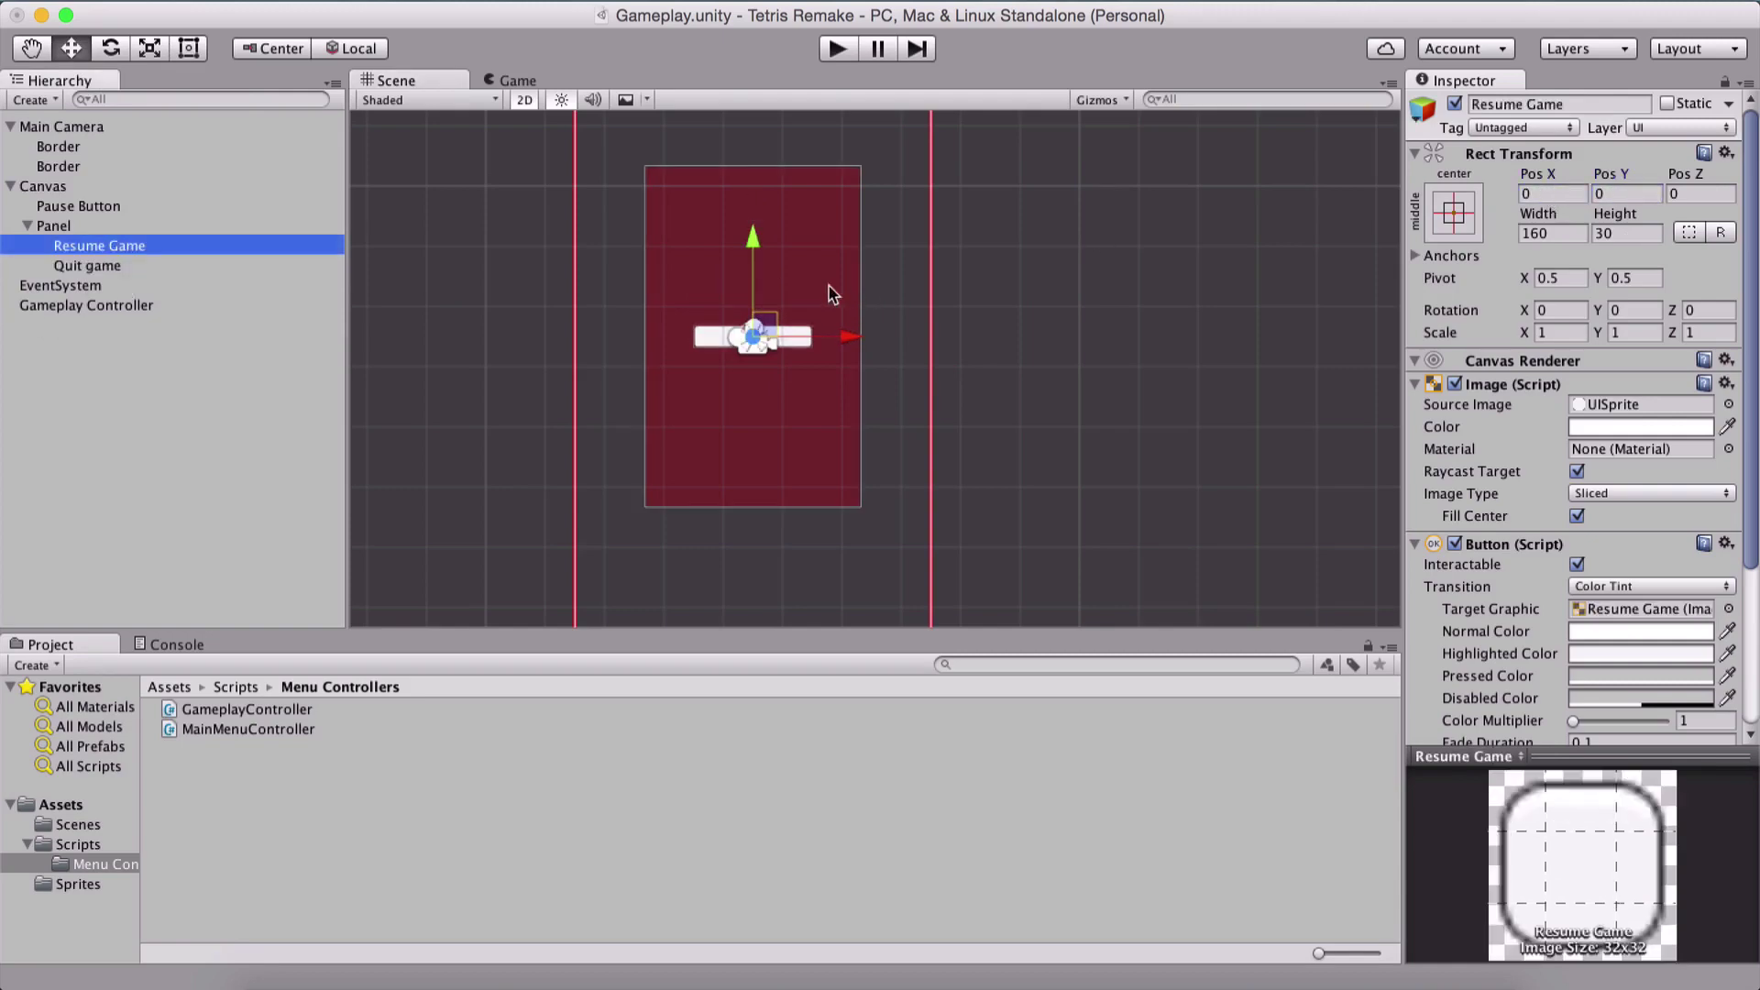
drag(753, 240, 749, 283)
click(226, 266)
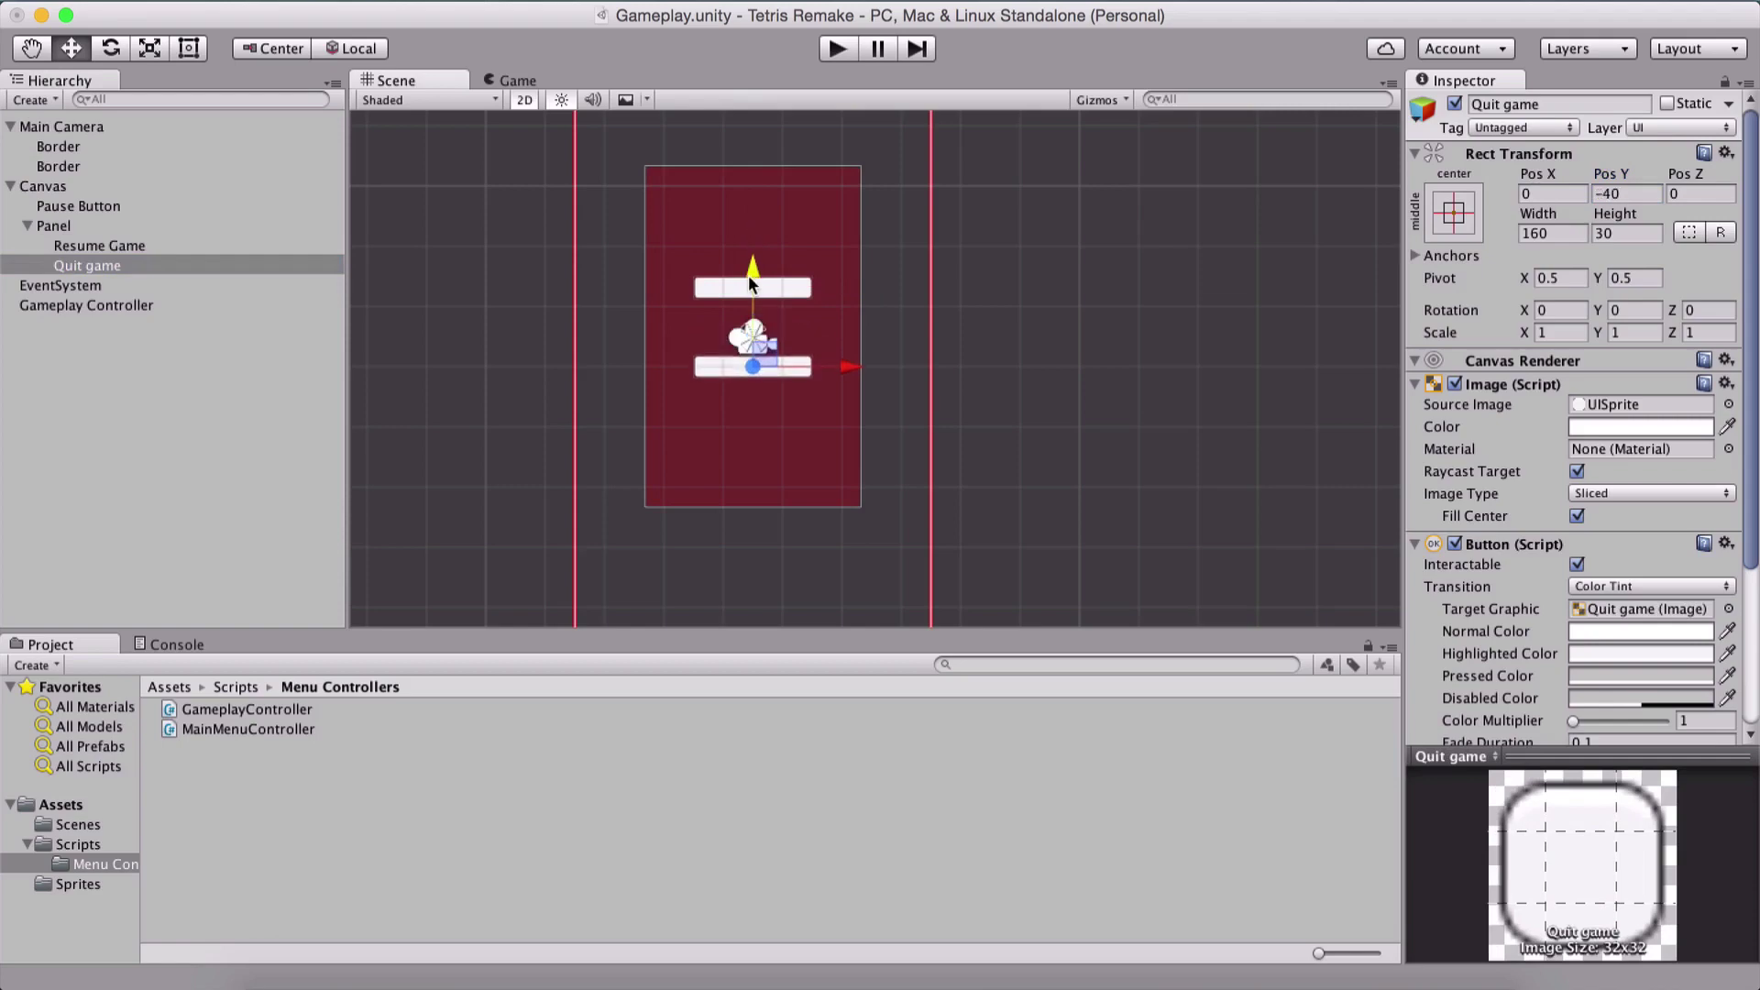
Delete the Quit game copy and replace it with a new UI Button as a child of the Panel
click(101, 266)
key(super+BackSpace)
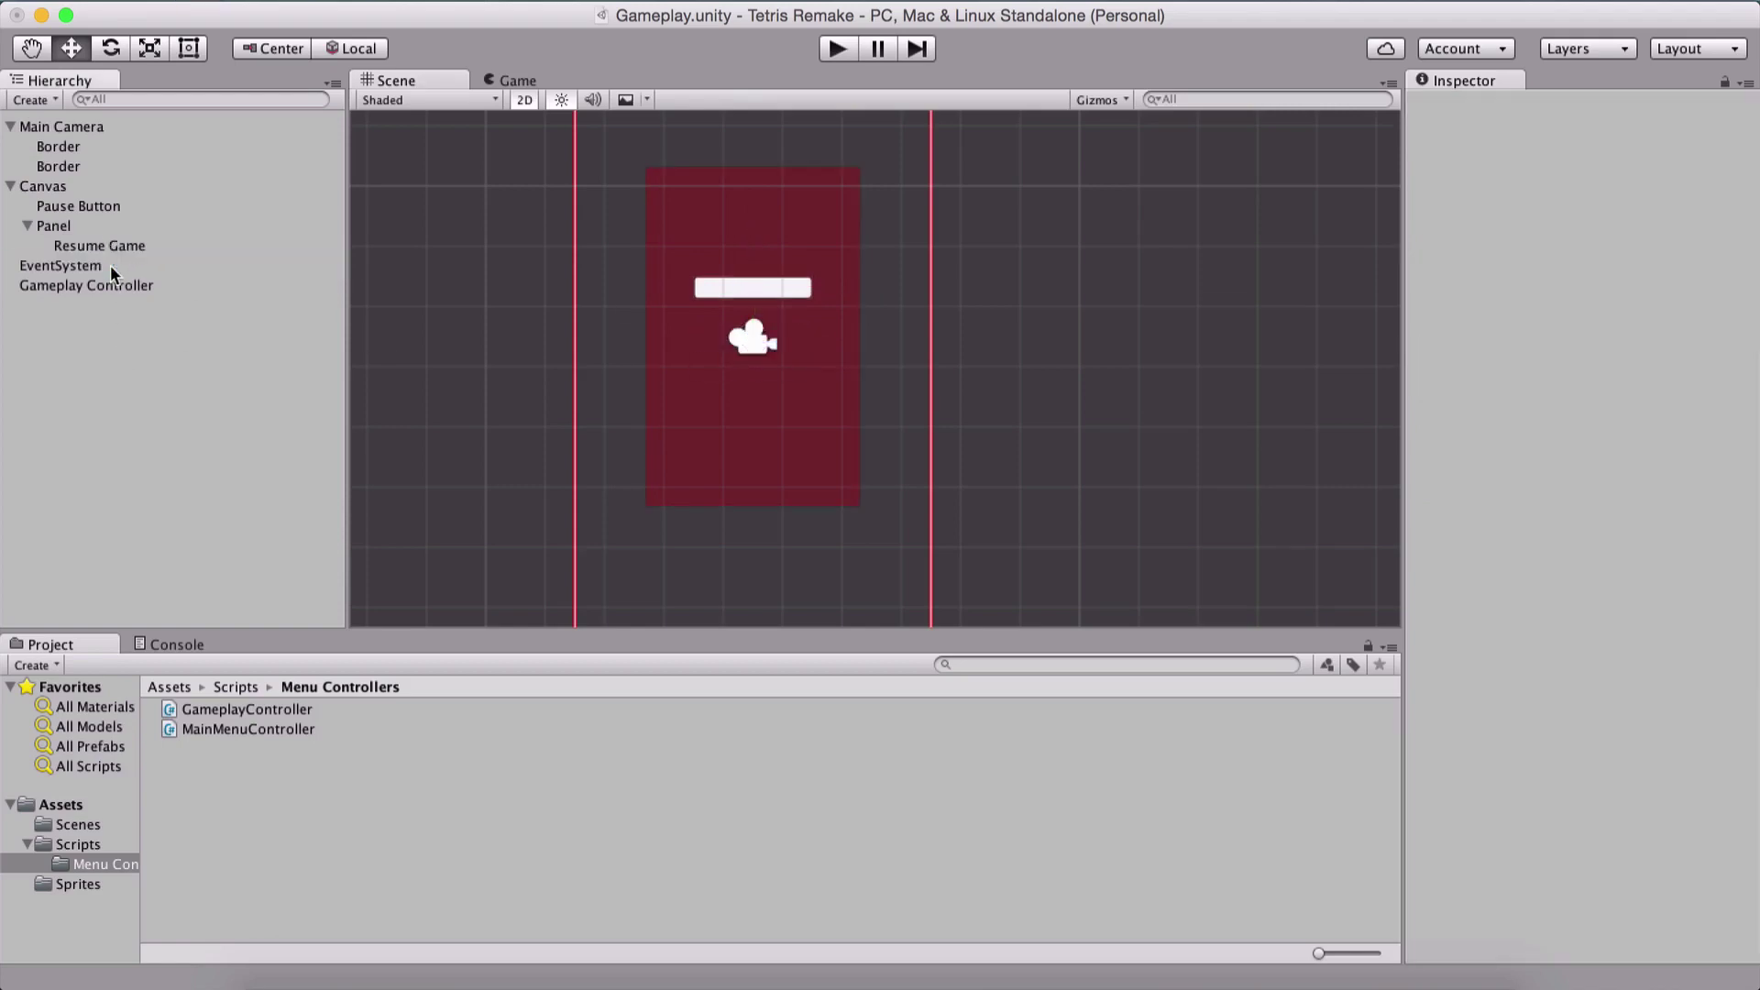
click(341, 2)
mouse_move(431, 158)
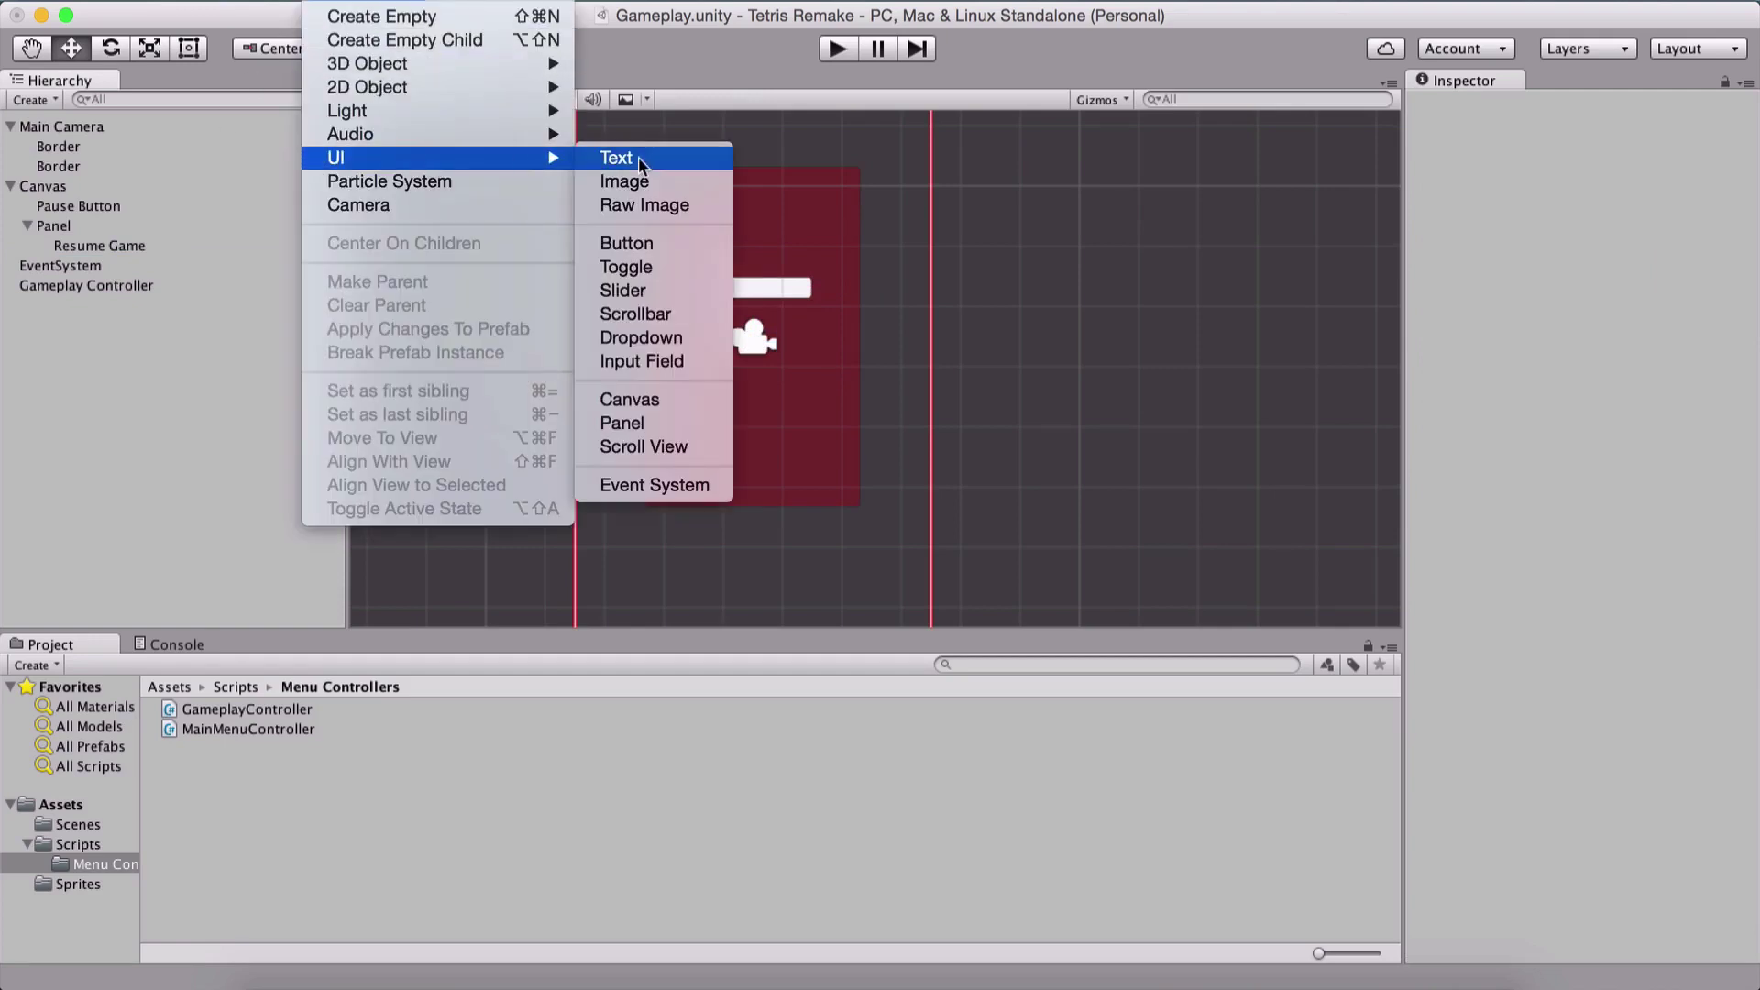
click(639, 244)
drag(55, 267, 59, 225)
Rename the new button under the Panel as Quit Game
click(101, 265)
text(Qu)
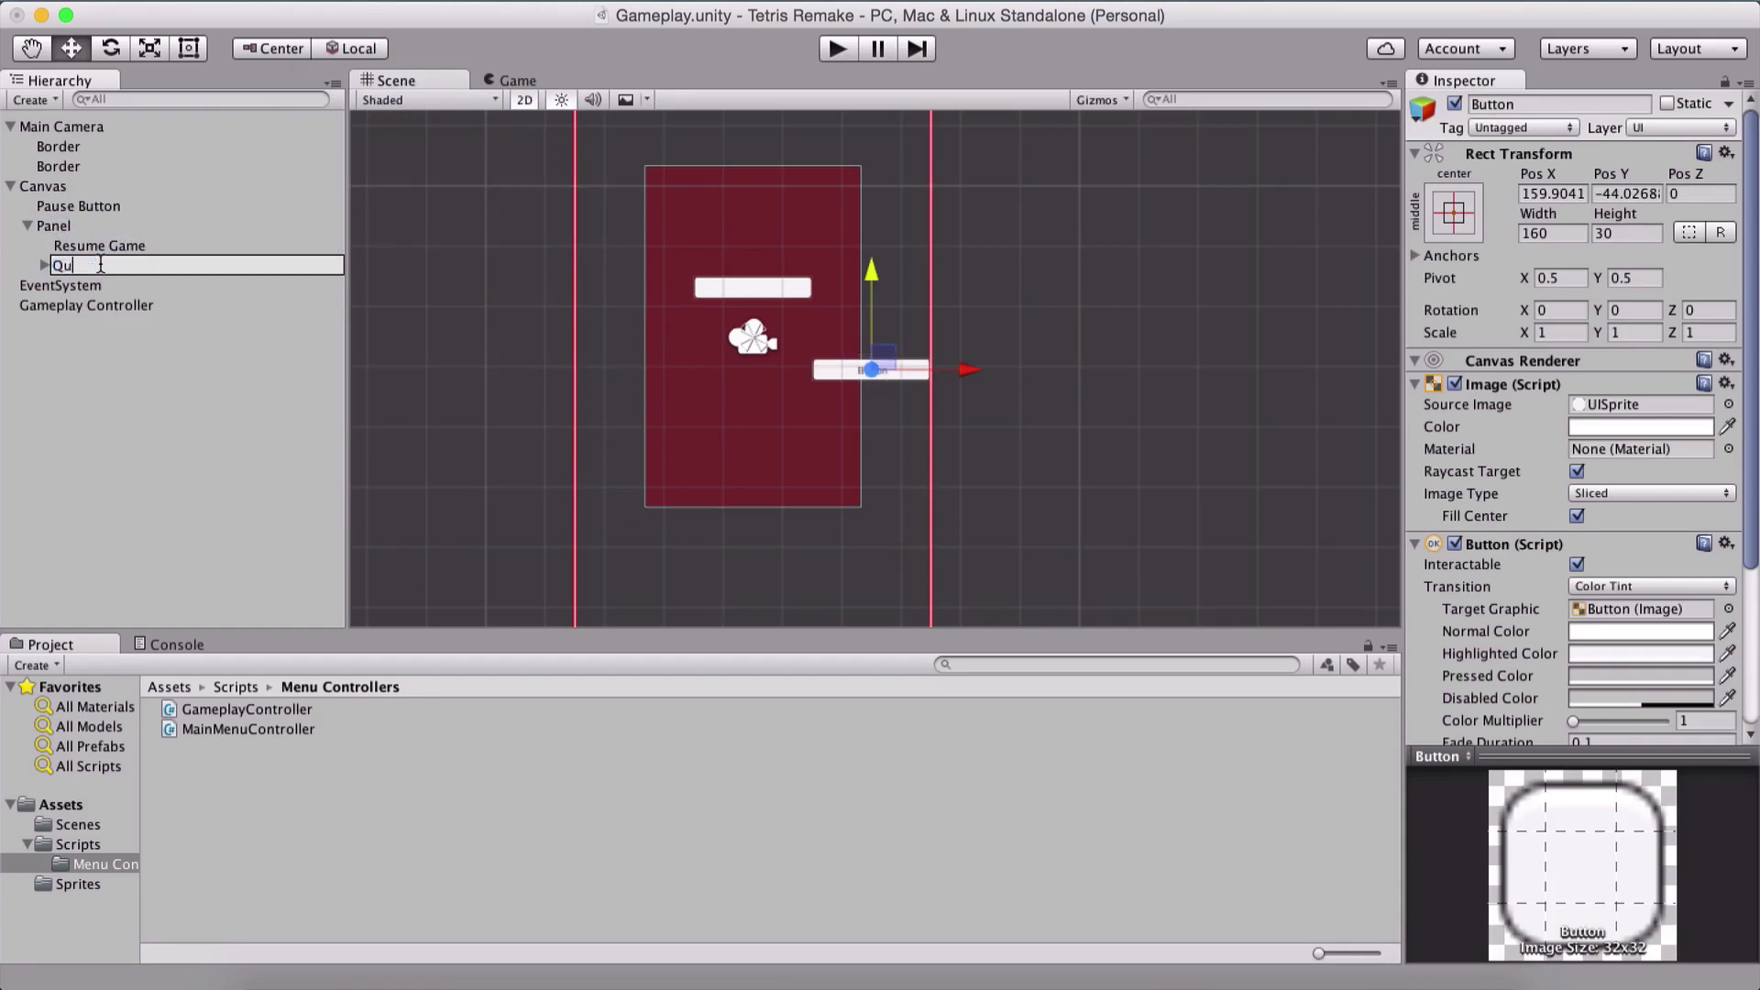
text(it Game)
key(Return)
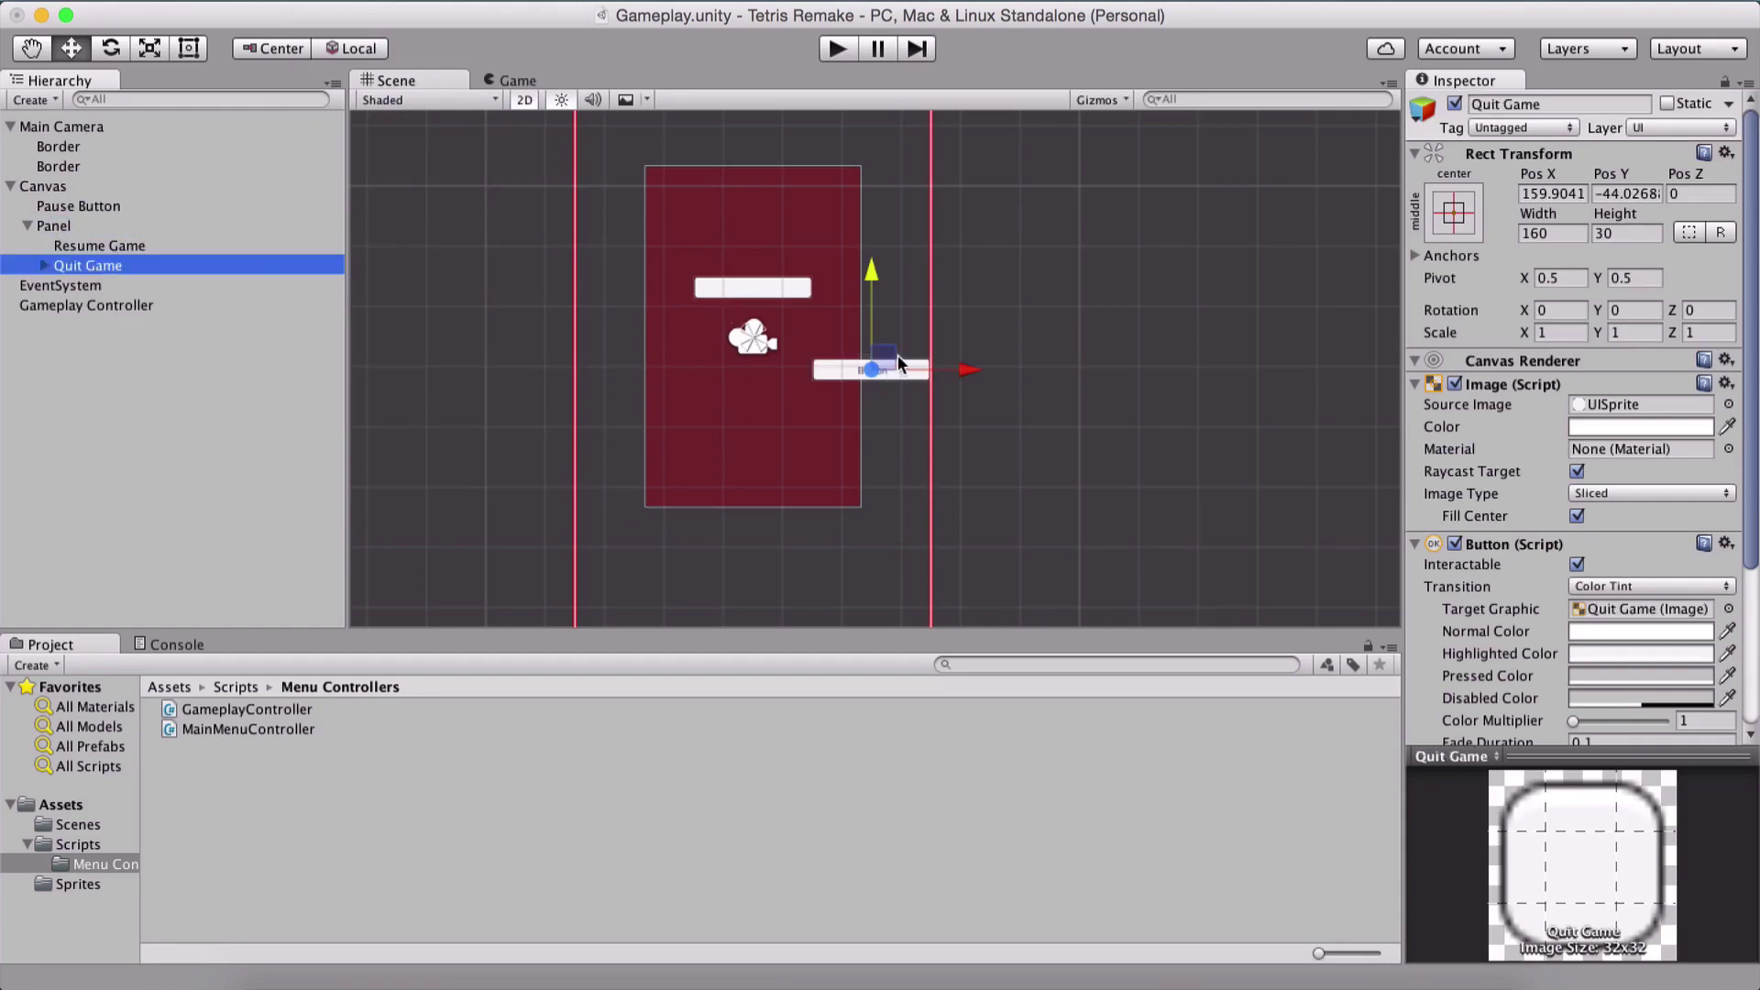
Center the Quit Game button at Pos X 0 and Pos Y 0, and lower it to about Pos Y -33
drag(885, 354, 801, 361)
click(1555, 193)
text(0)
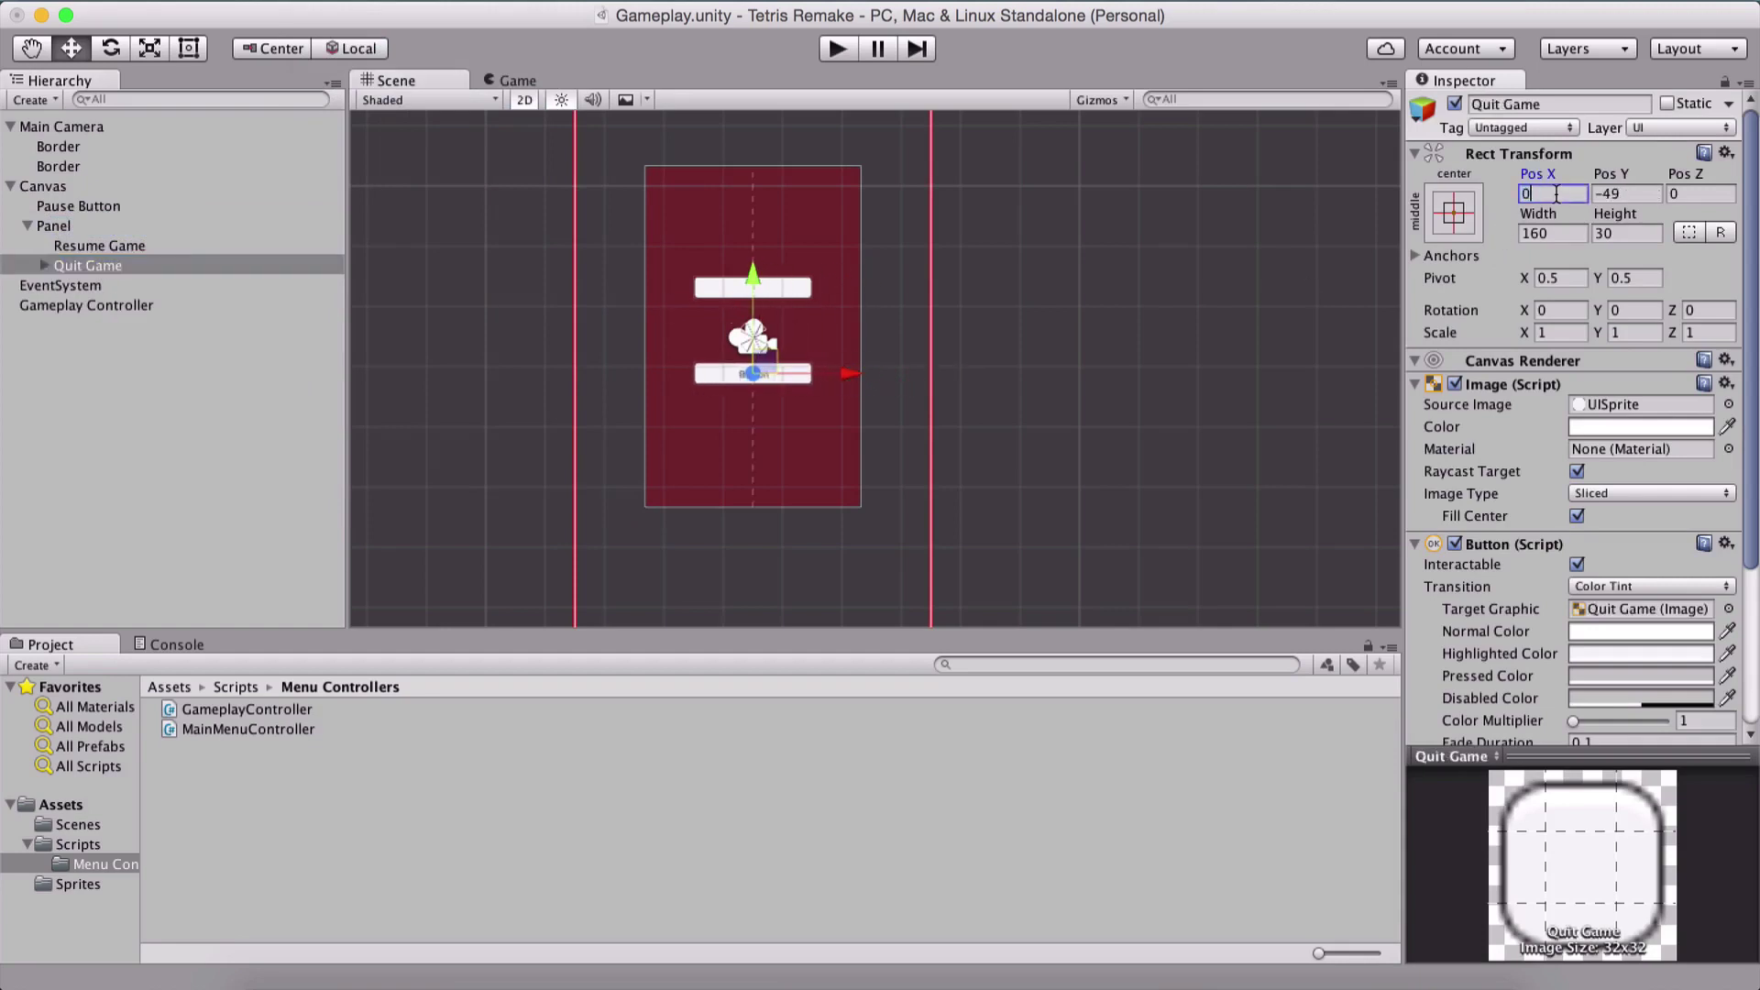
key(Tab)
text(0)
drag(753, 240, 749, 264)
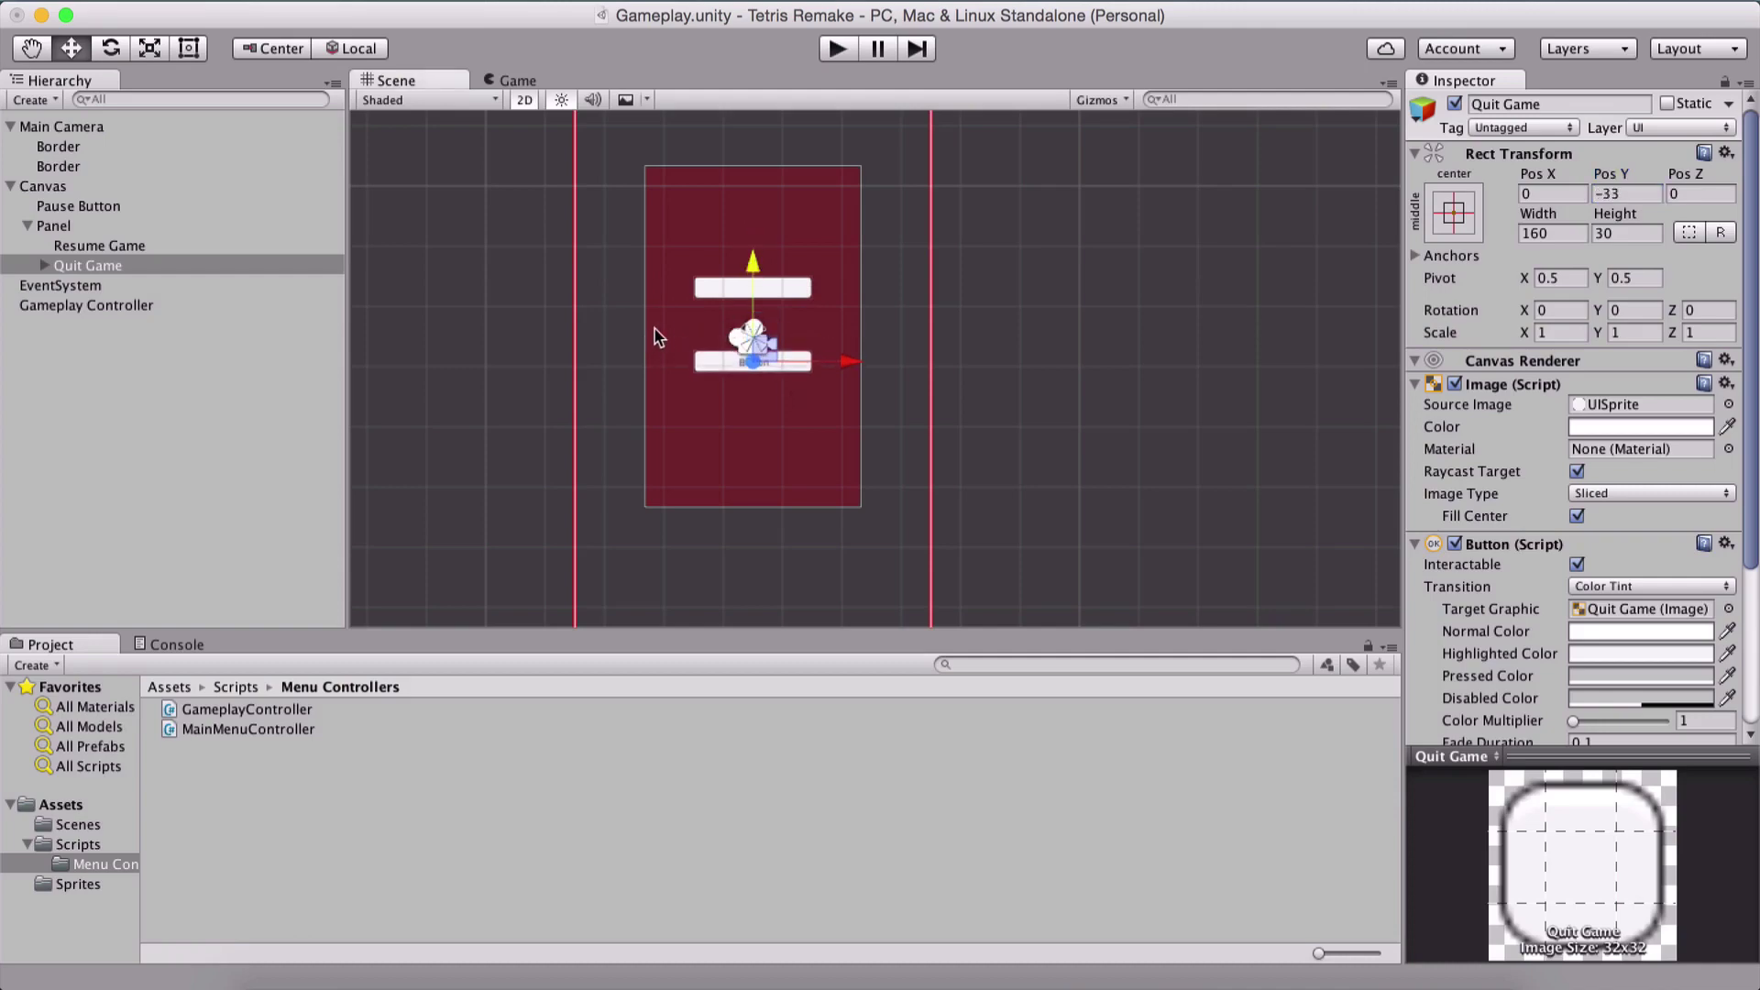
Assign the Buttons_2 sprite to the Resume Game button at its native size and check it in the Game view
click(175, 250)
click(1729, 404)
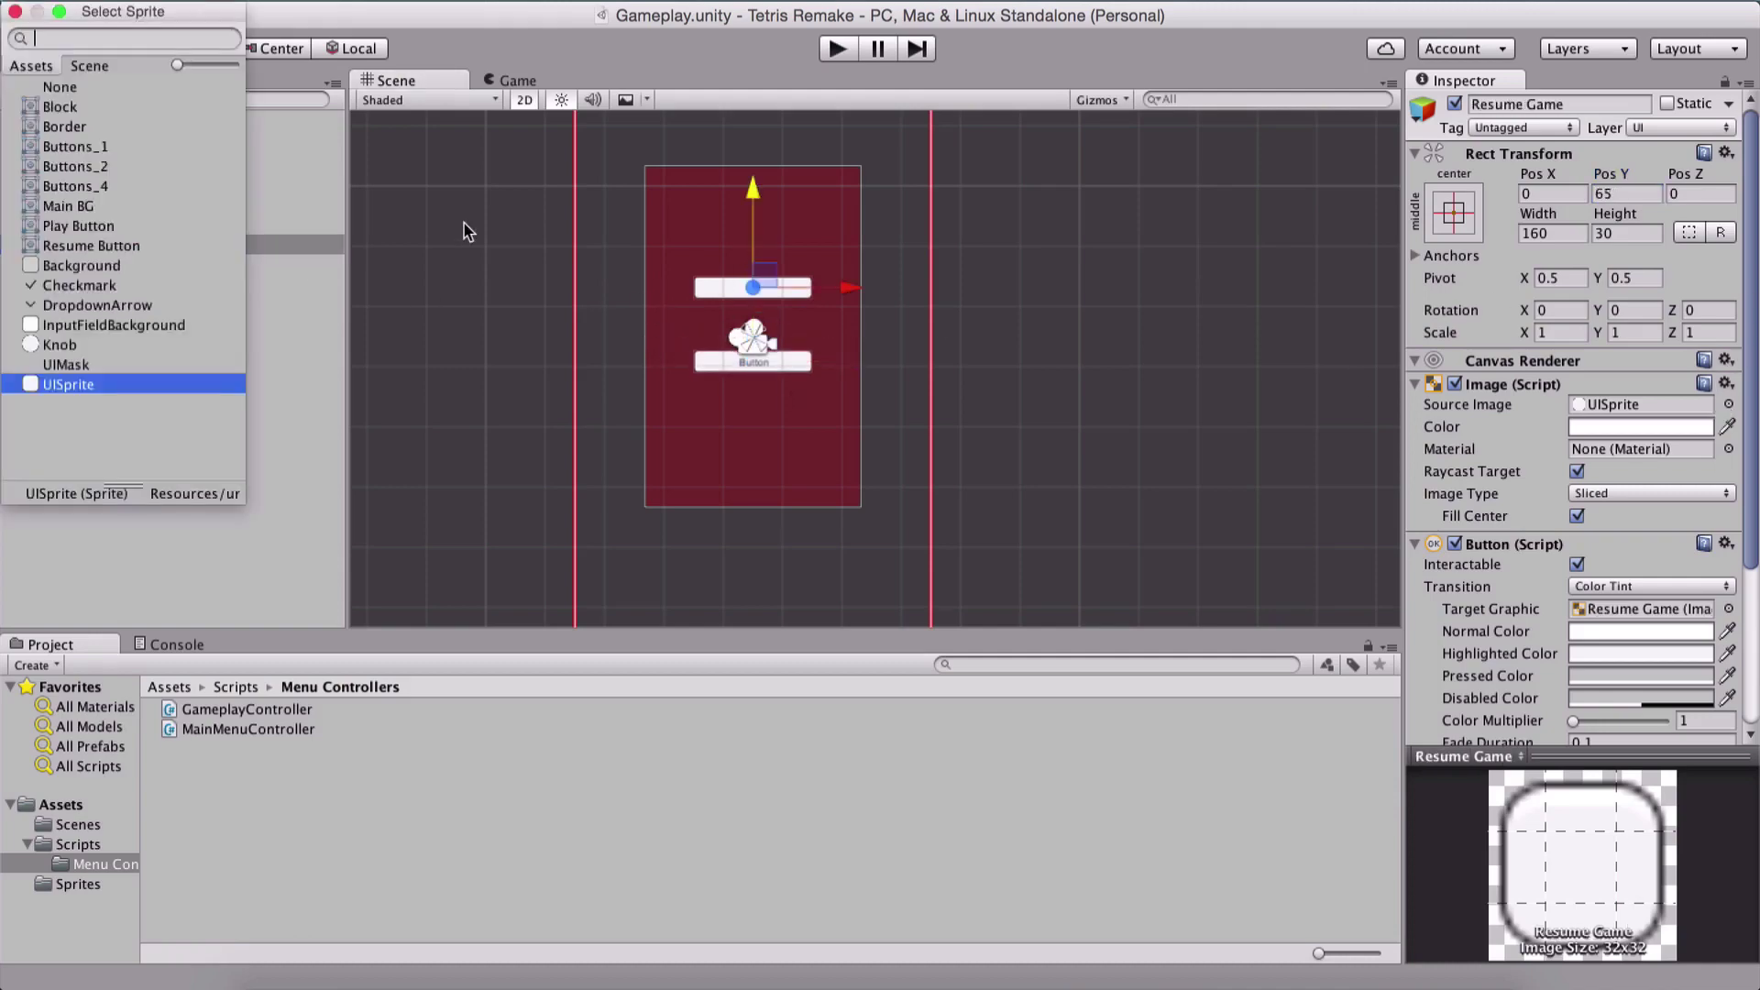
click(143, 148)
key(Down)
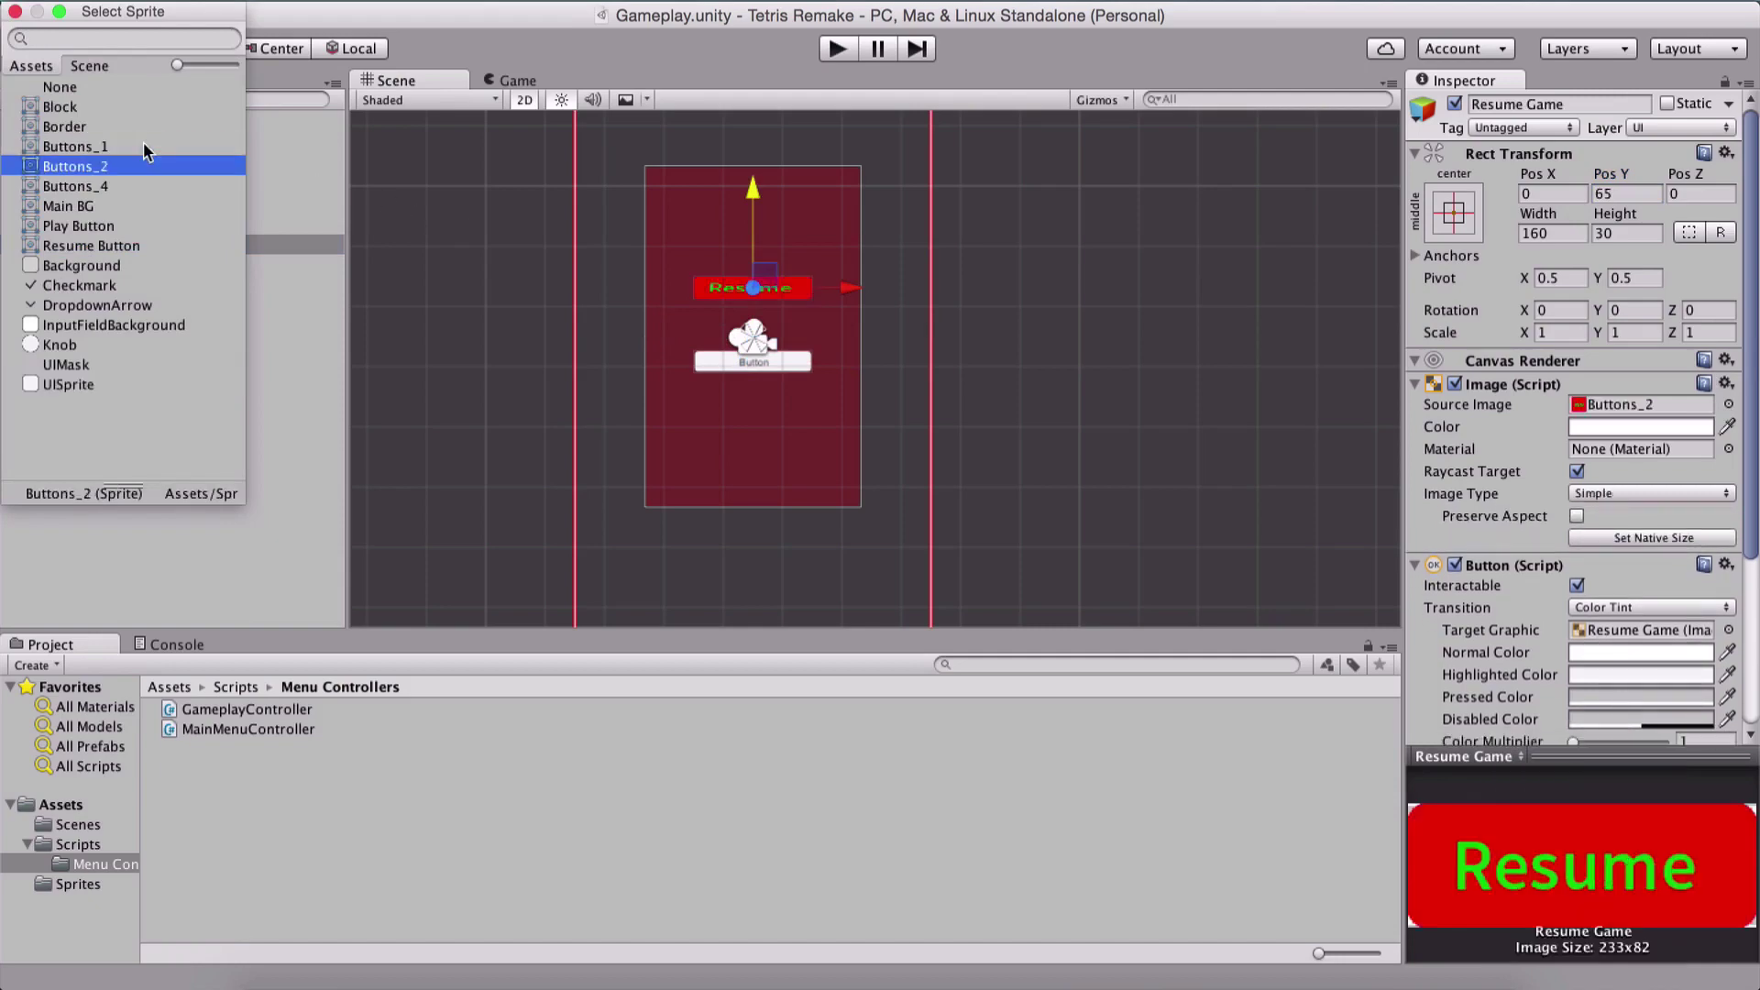
key(Return)
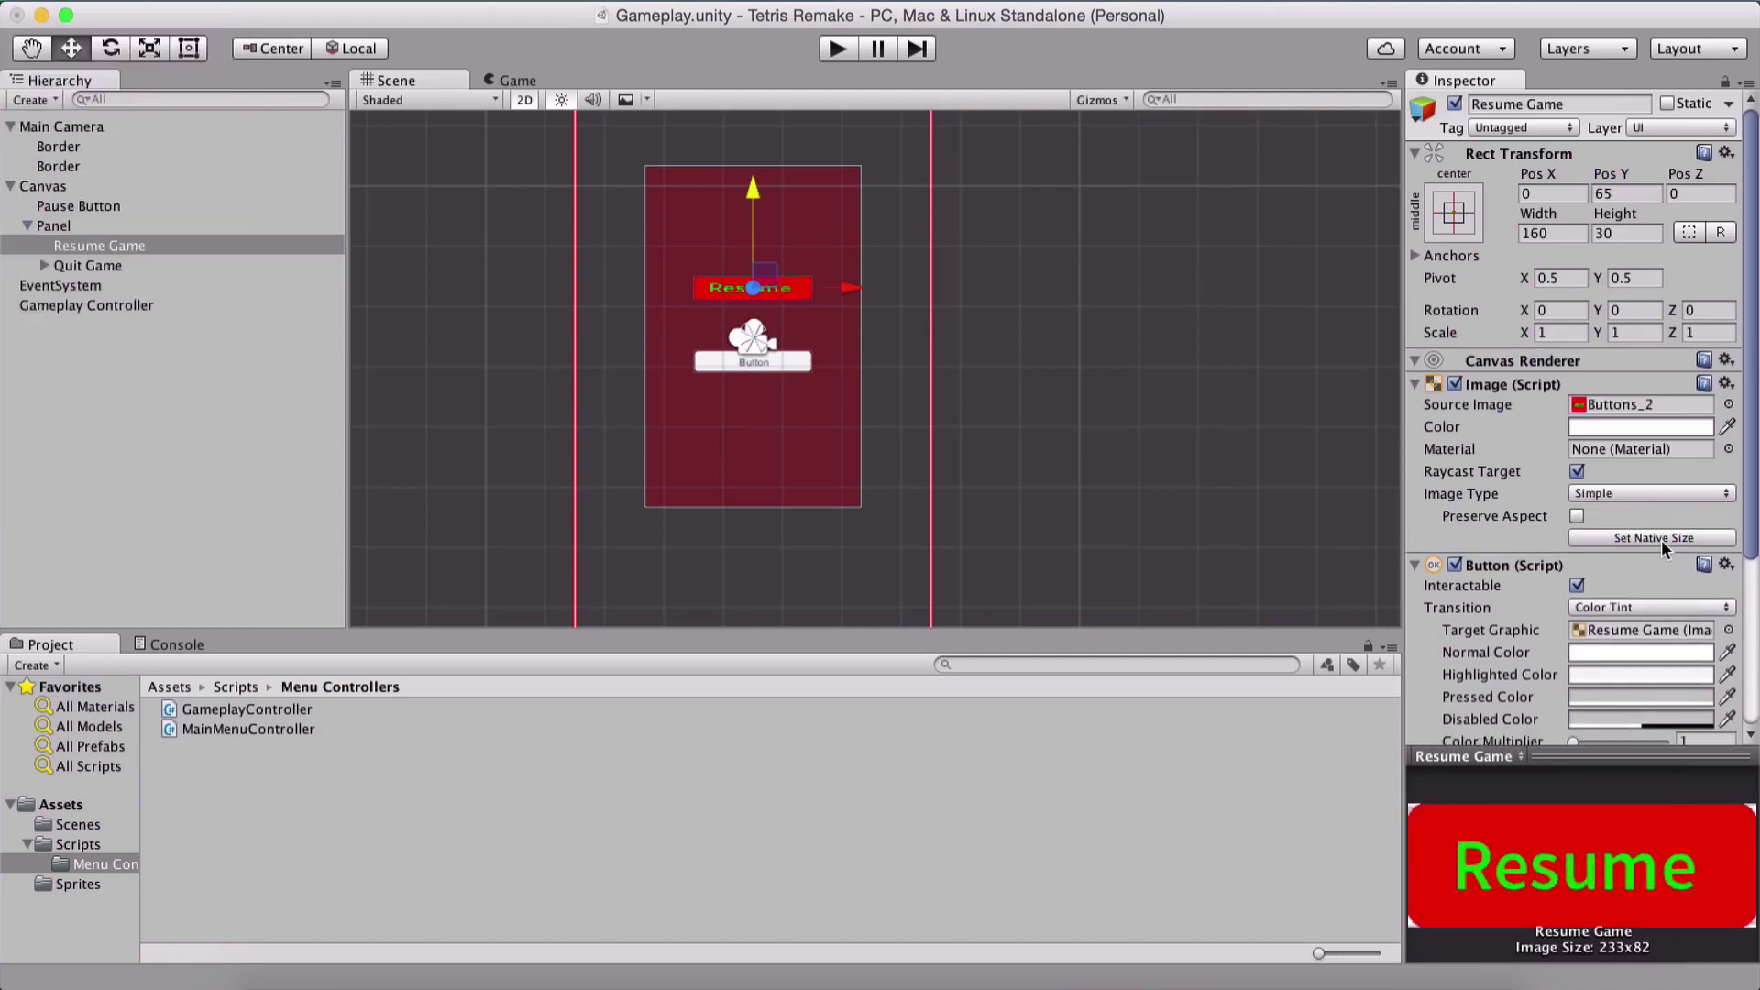
click(1657, 538)
click(512, 79)
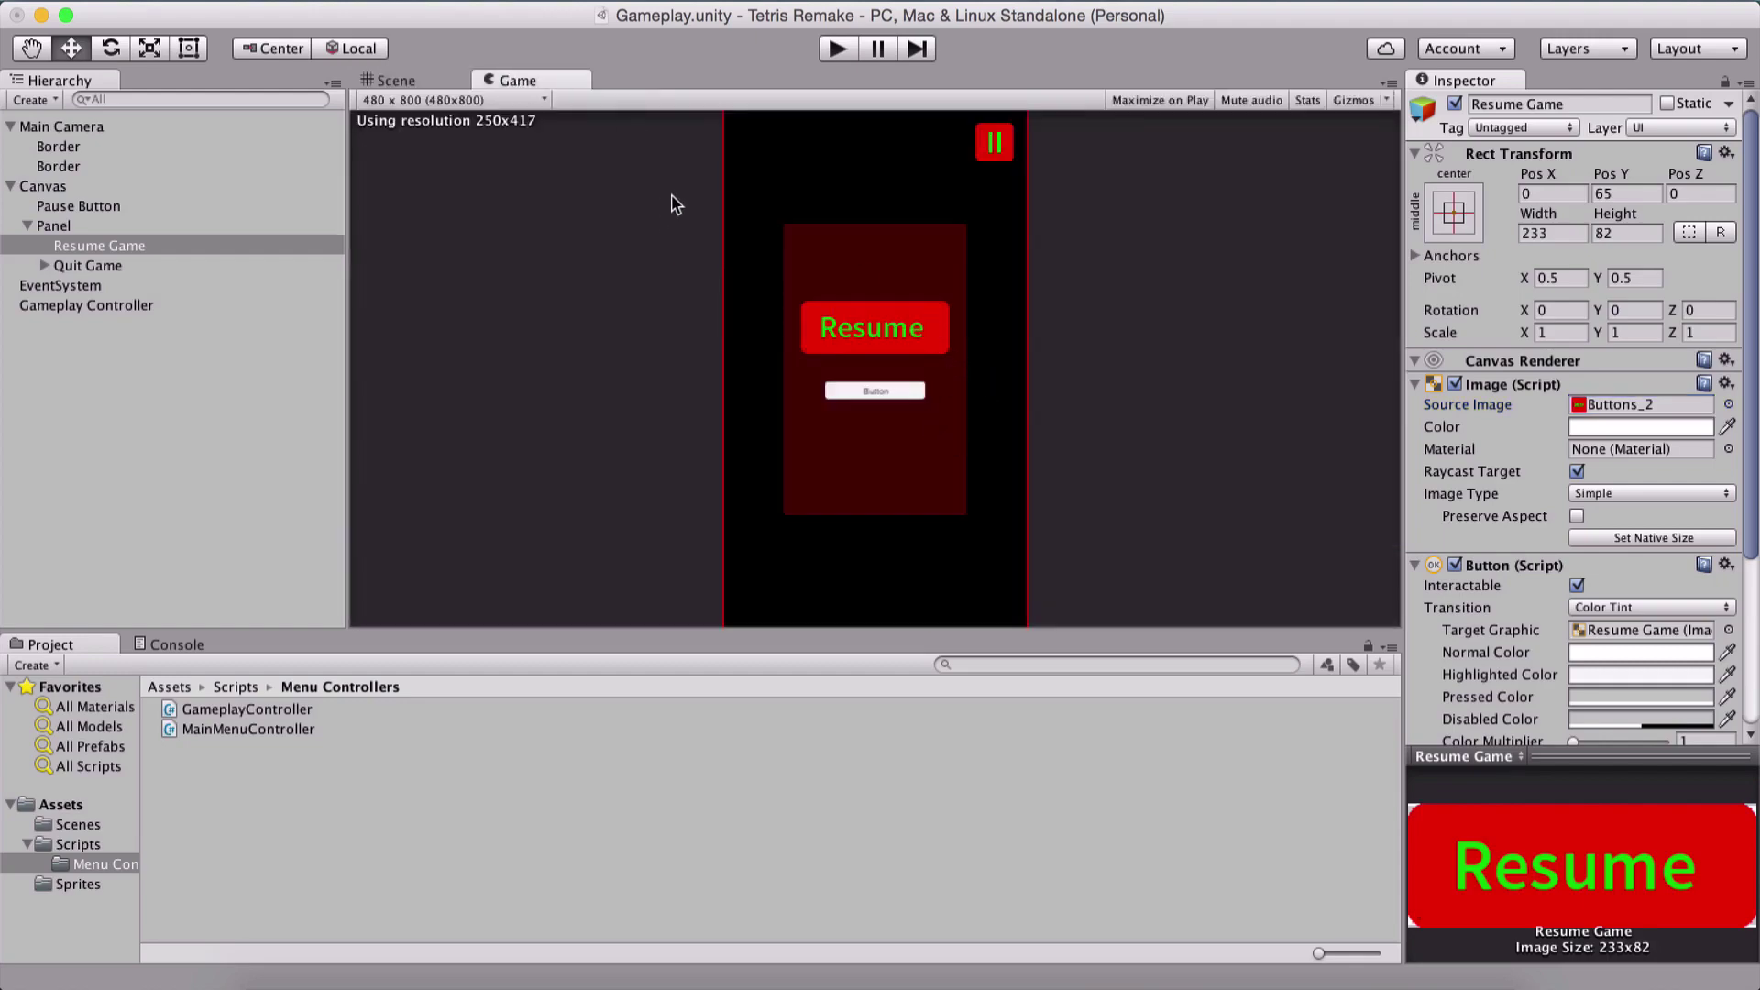
click(408, 83)
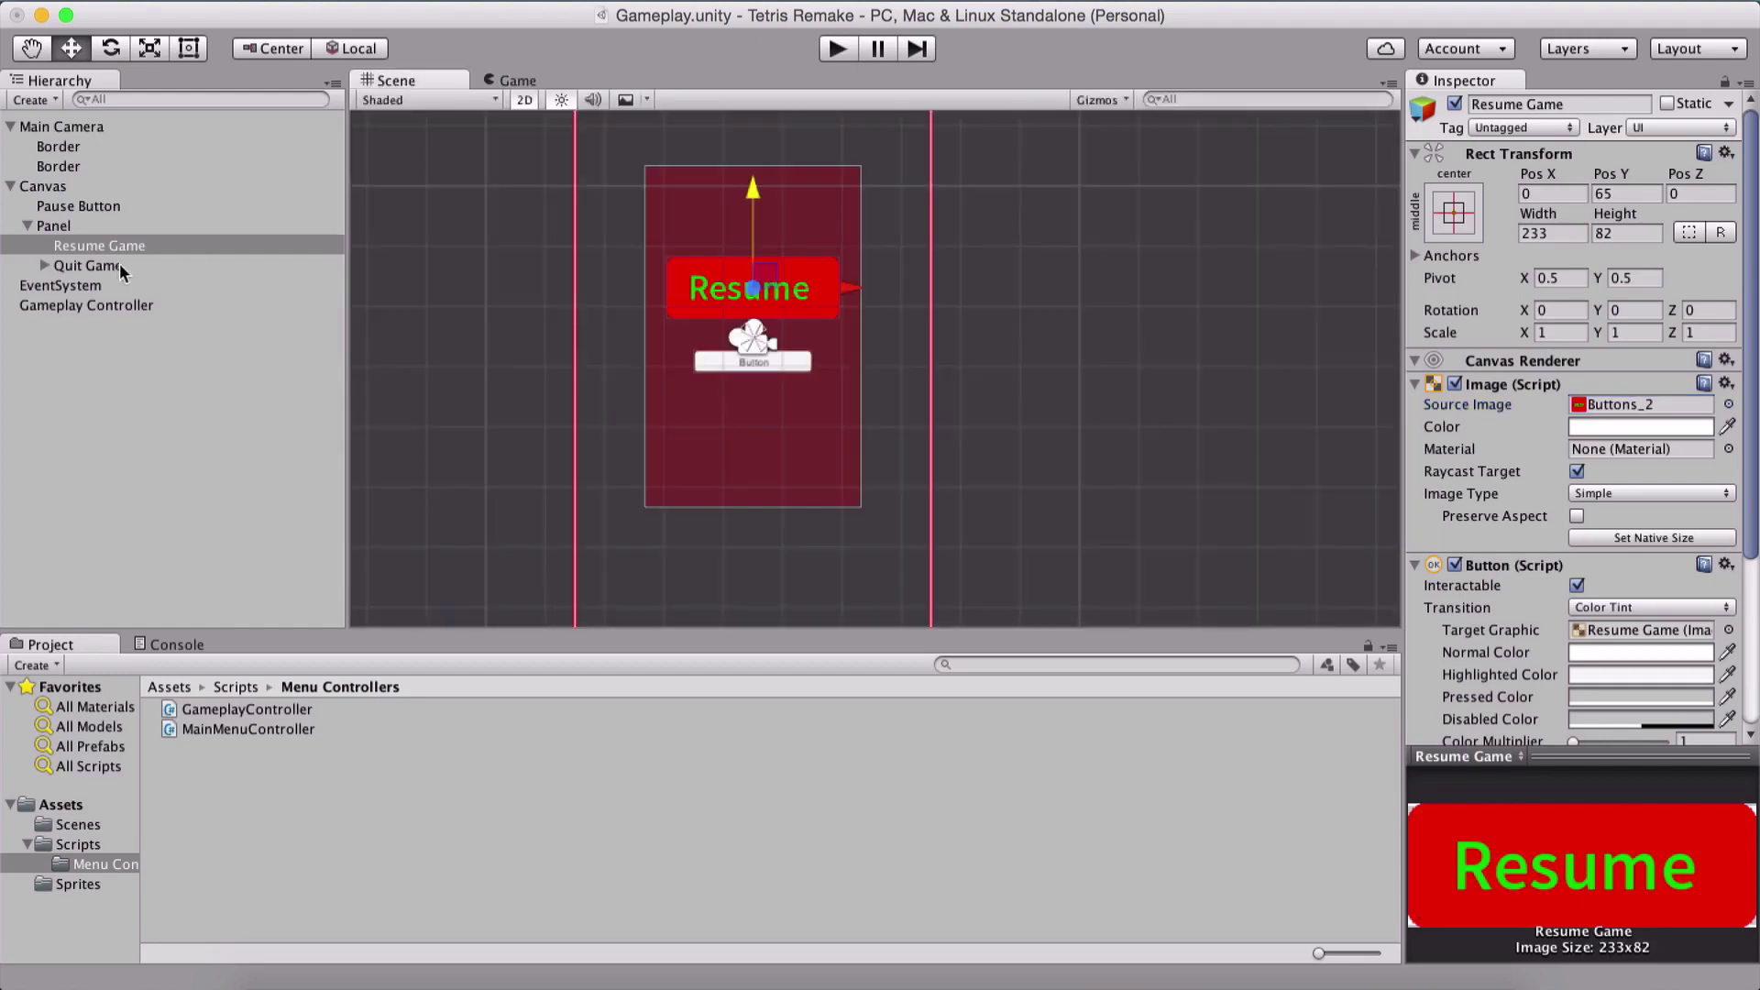
Set the Quit Game button's width to 233 and height to 82, and lower it to about Pos Y -56
click(1560, 233)
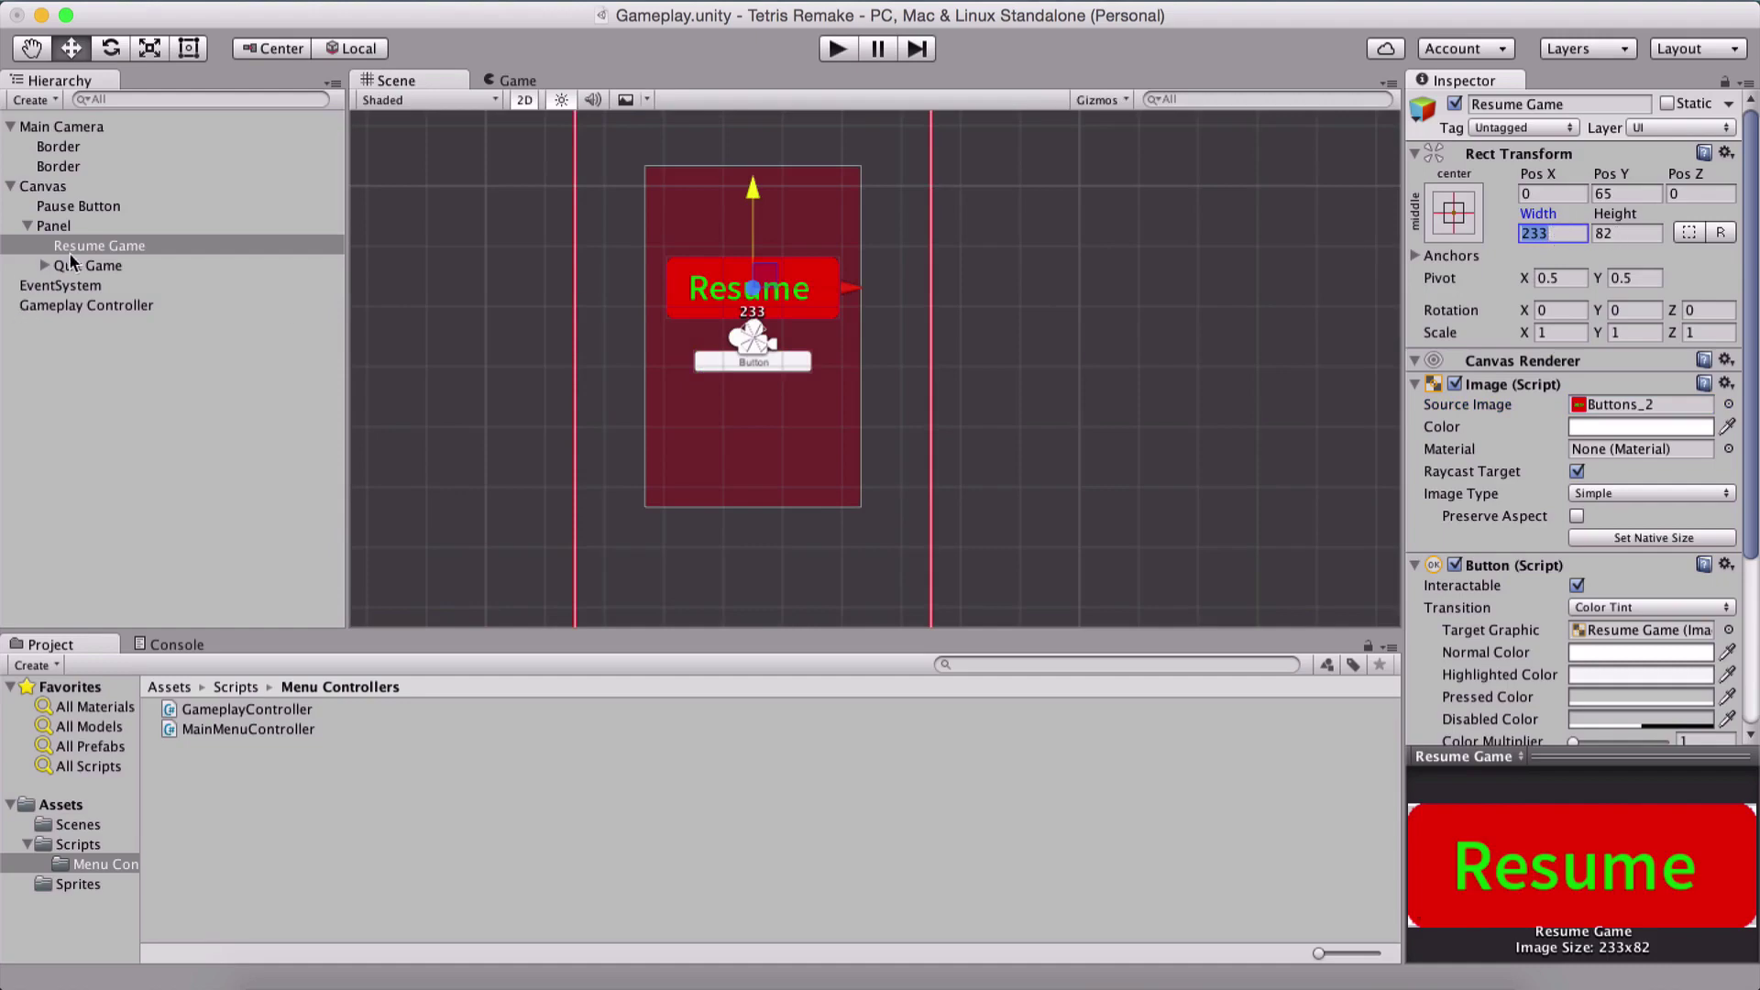
click(70, 263)
click(1558, 231)
text(233)
click(1622, 233)
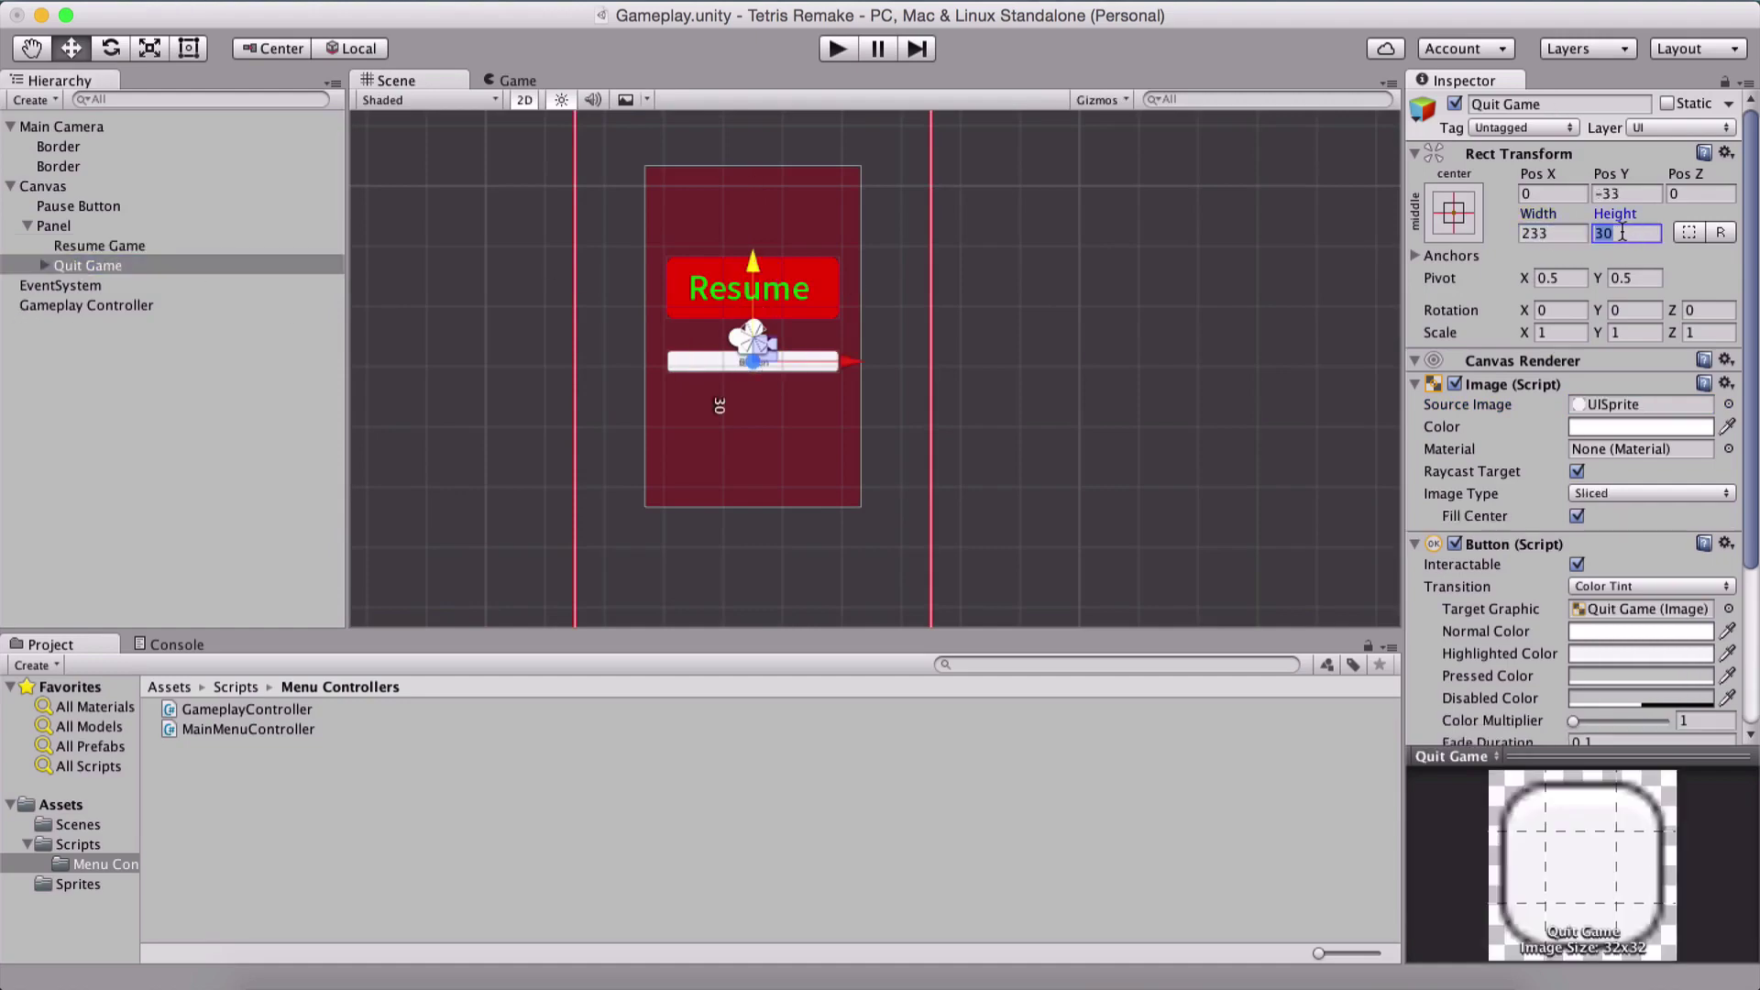
text(82)
drag(755, 263, 753, 280)
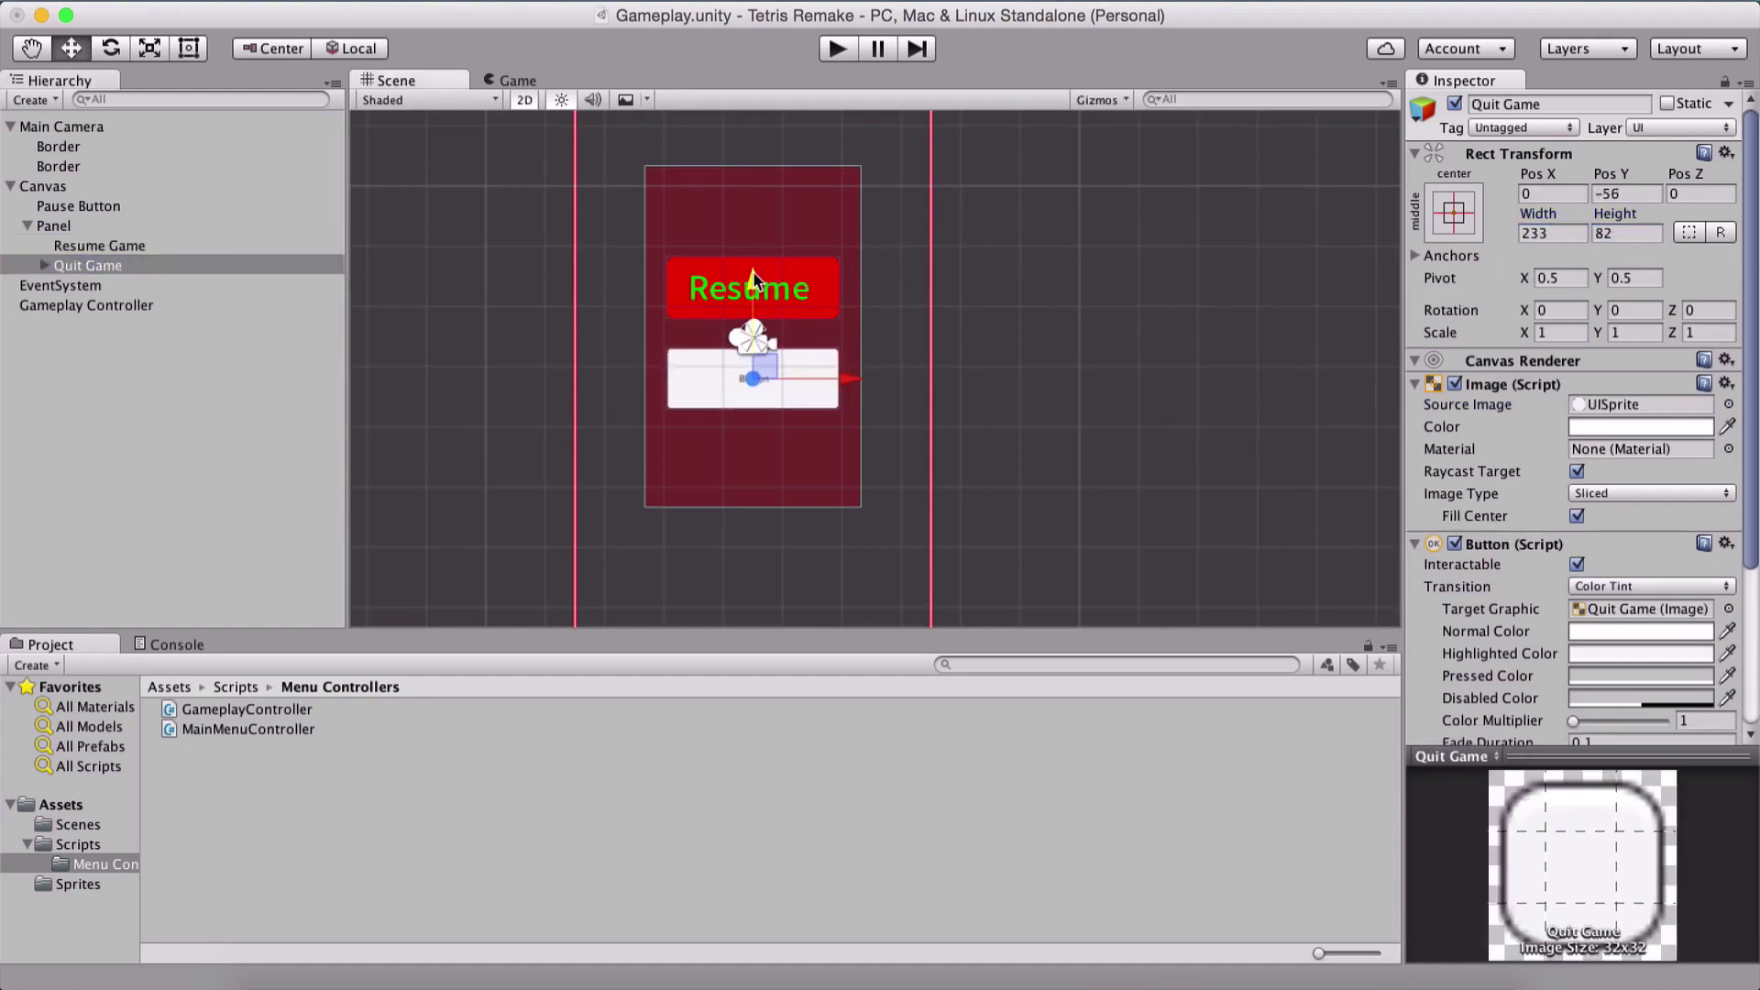
Set the Quit Game button's image color to the red sampled from the Resume button
scroll(747, 294, up, 10)
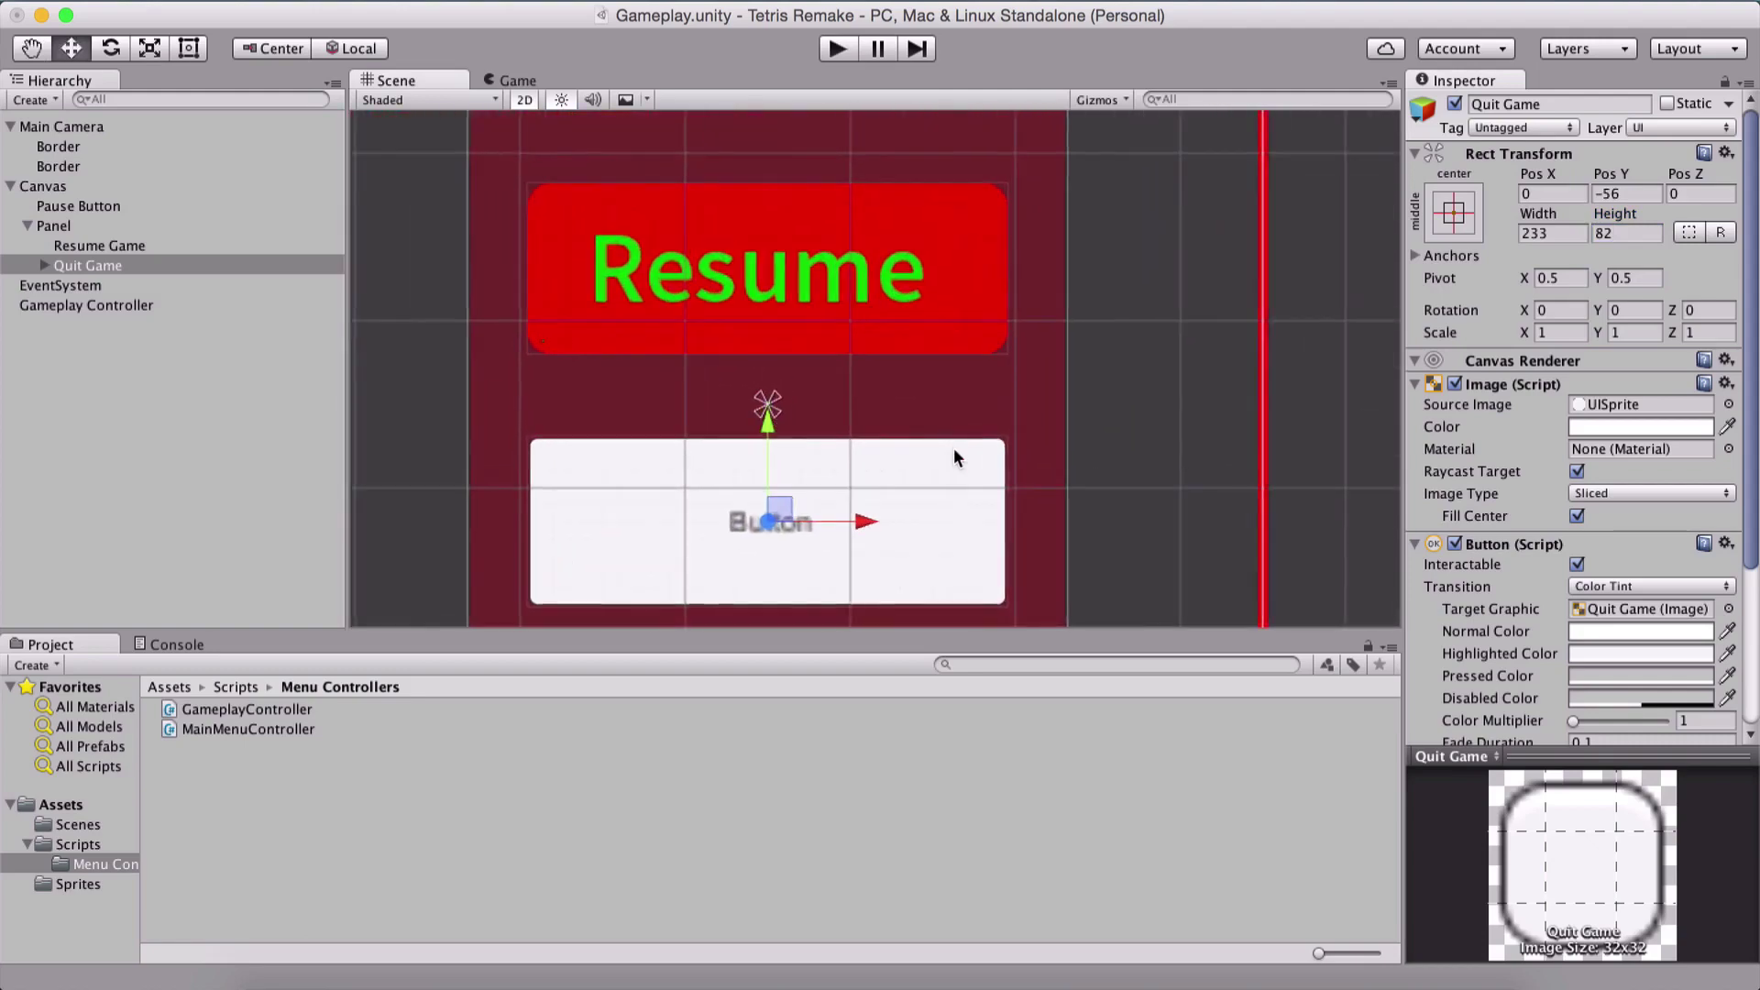
scroll(953, 457, right, 3)
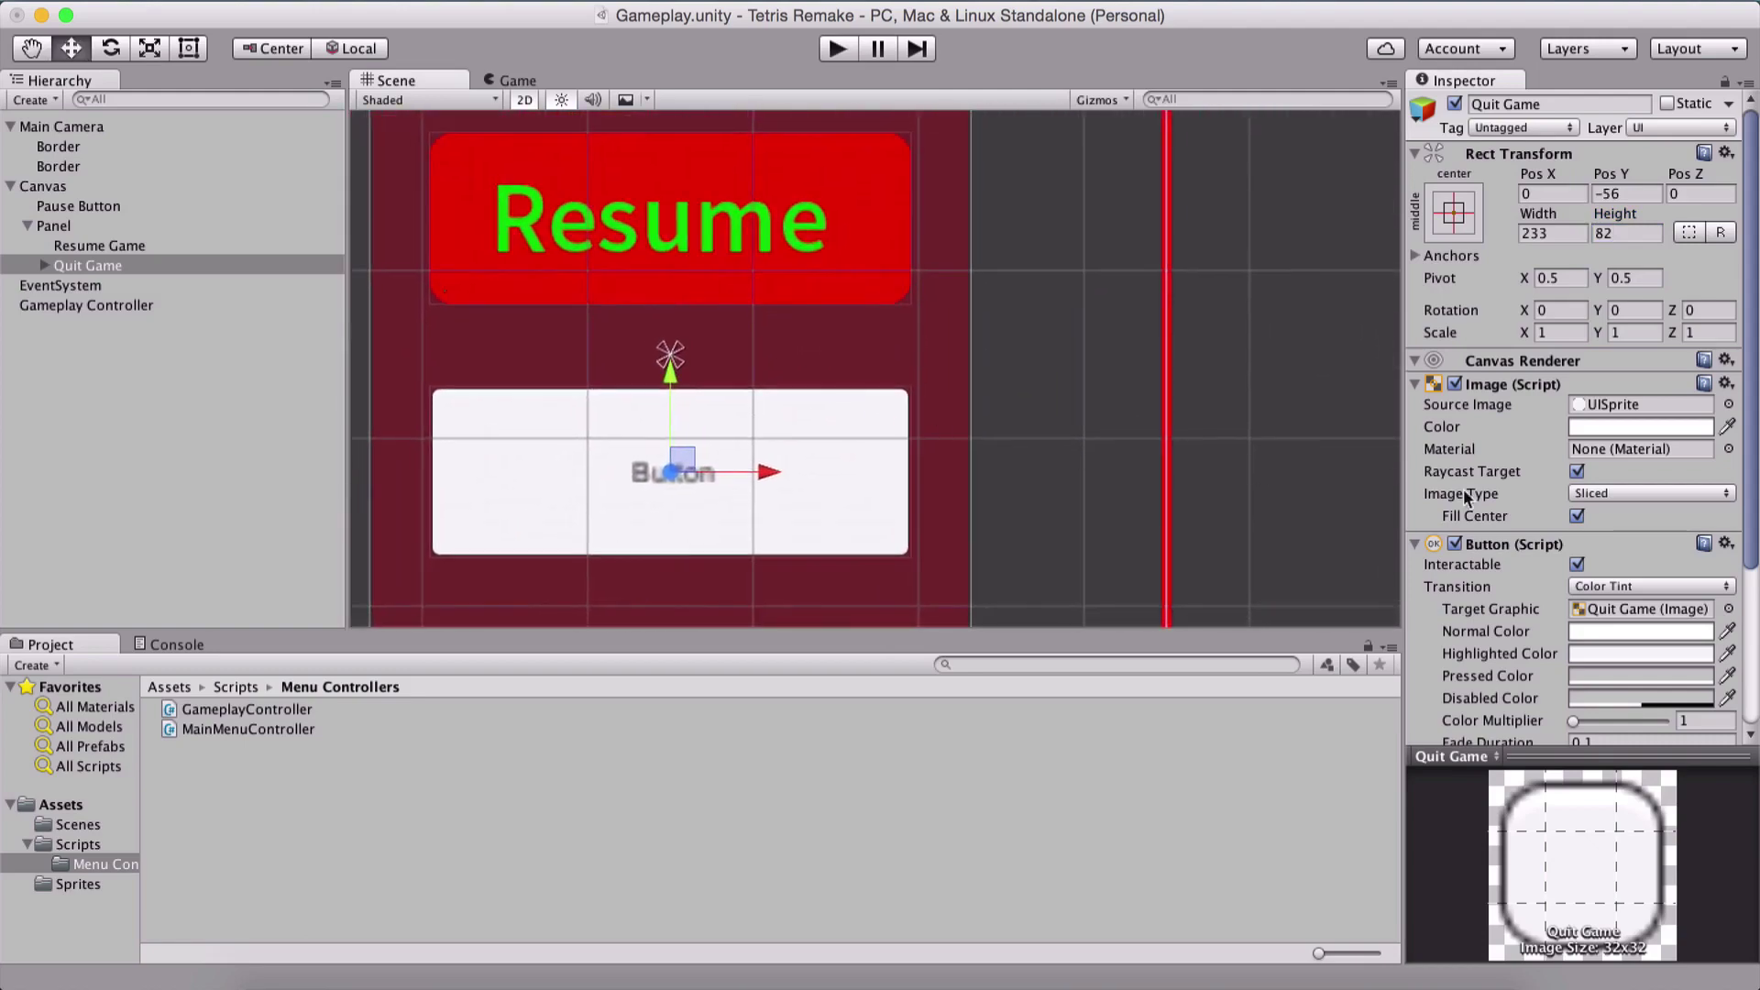
click(1726, 428)
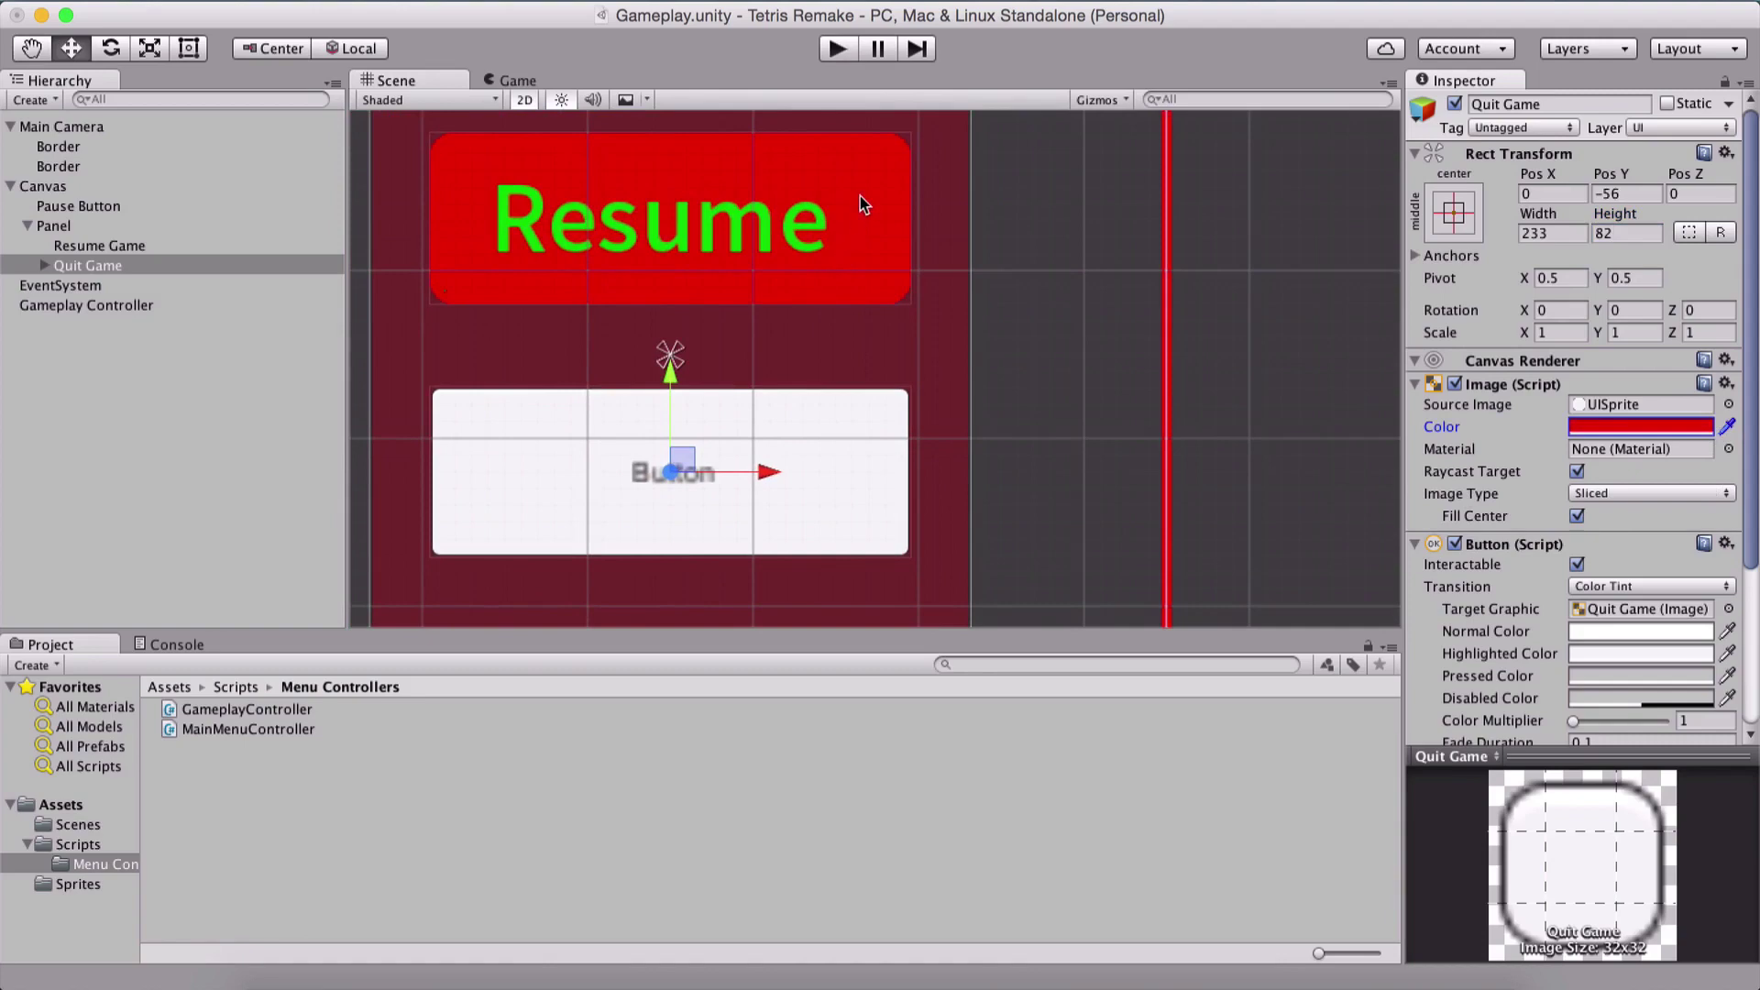
click(860, 196)
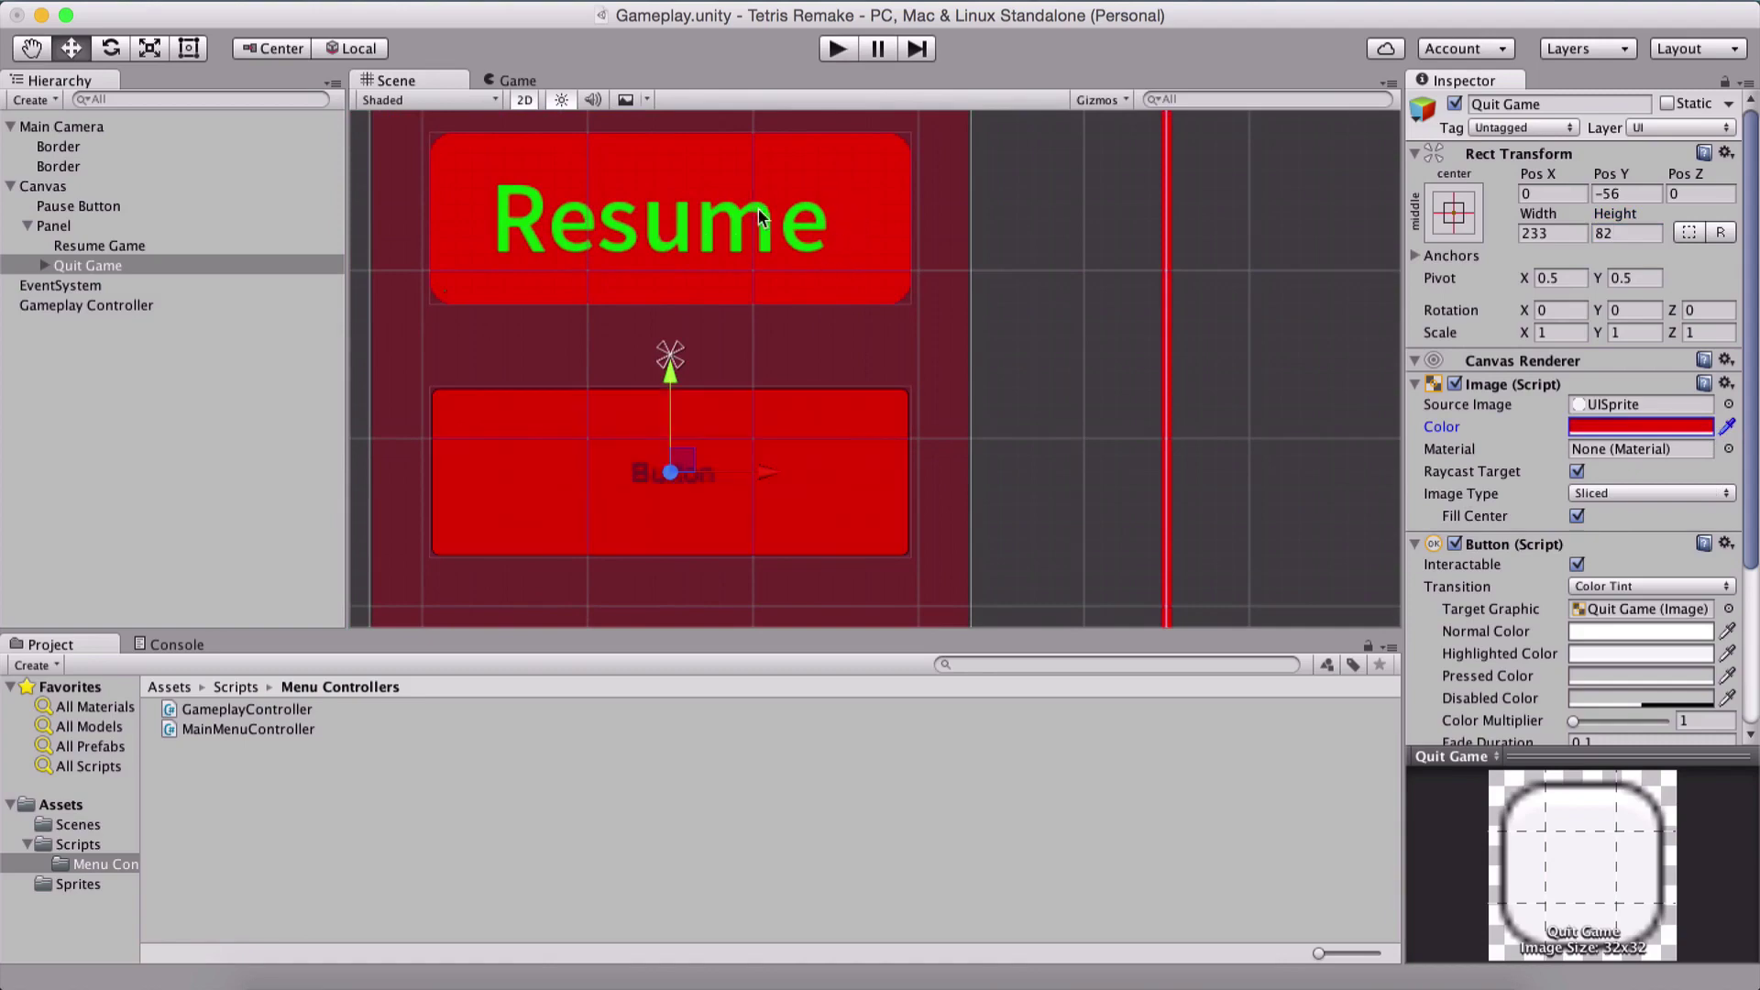
Set the Quit Game button's text to font size 52 and color it with the green sampled from the Resume label
click(46, 265)
click(77, 285)
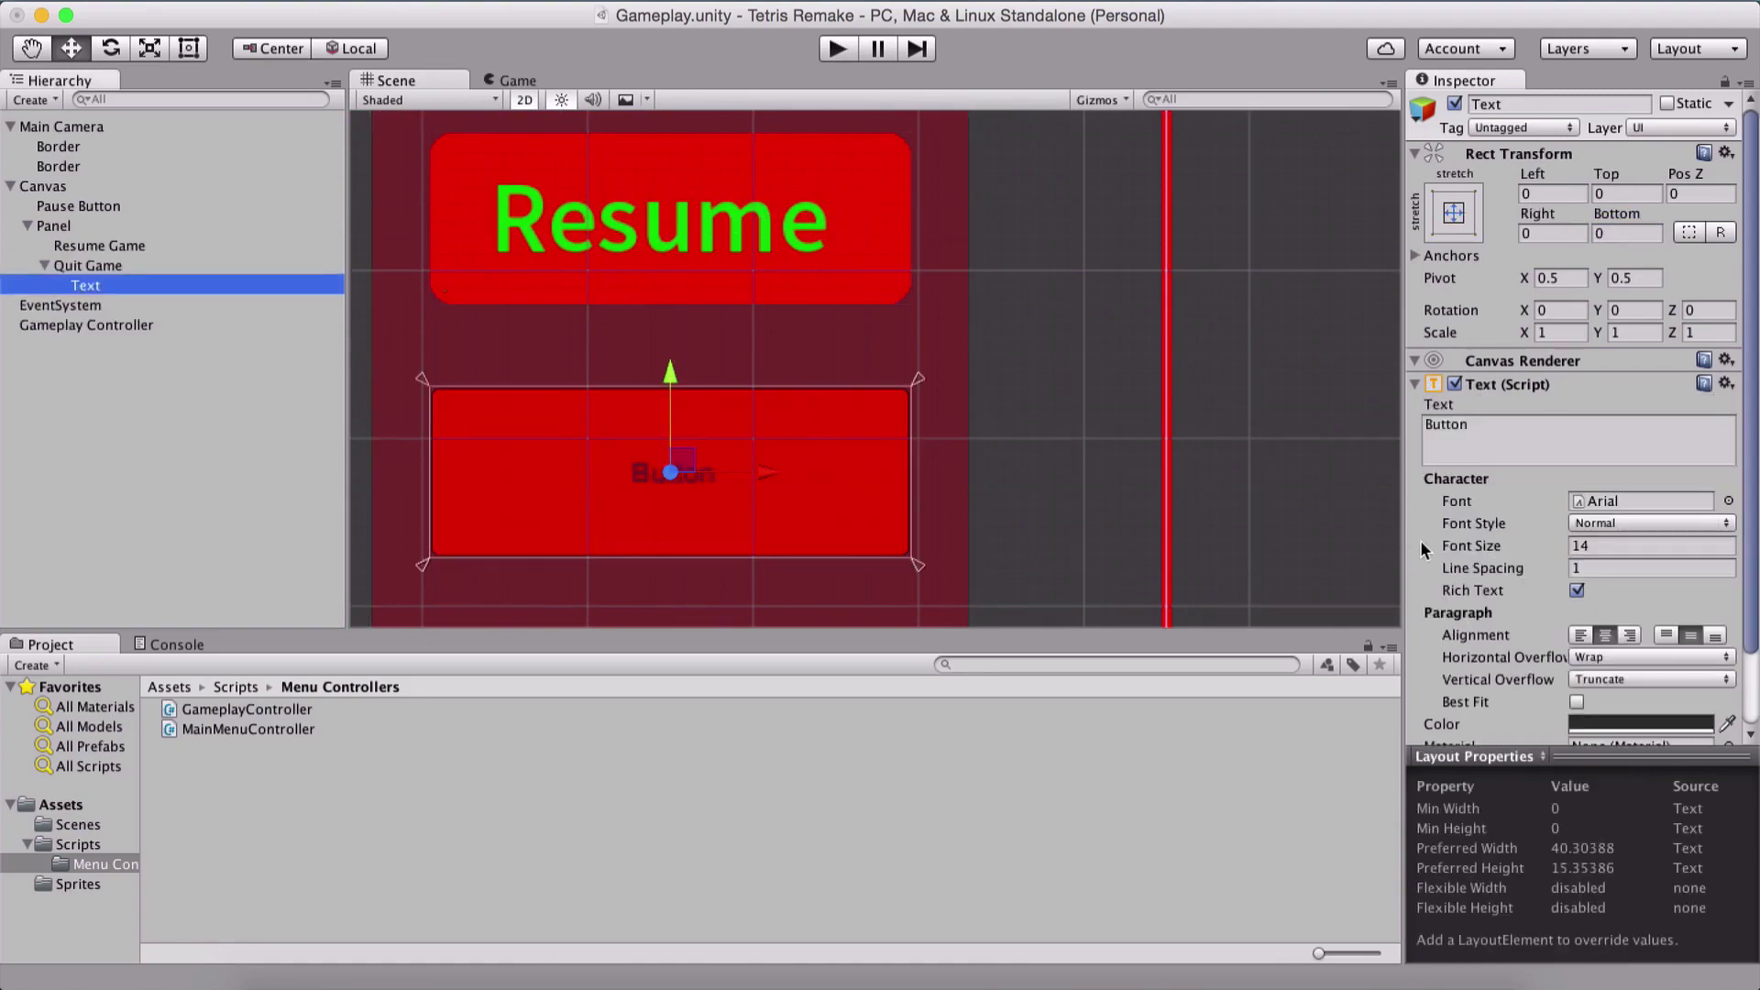
mouse_move(1485, 550)
mouse_down()
mouse_move(1451, 541)
mouse_move(1512, 543)
mouse_up()
scroll(1698, 644, down, 2)
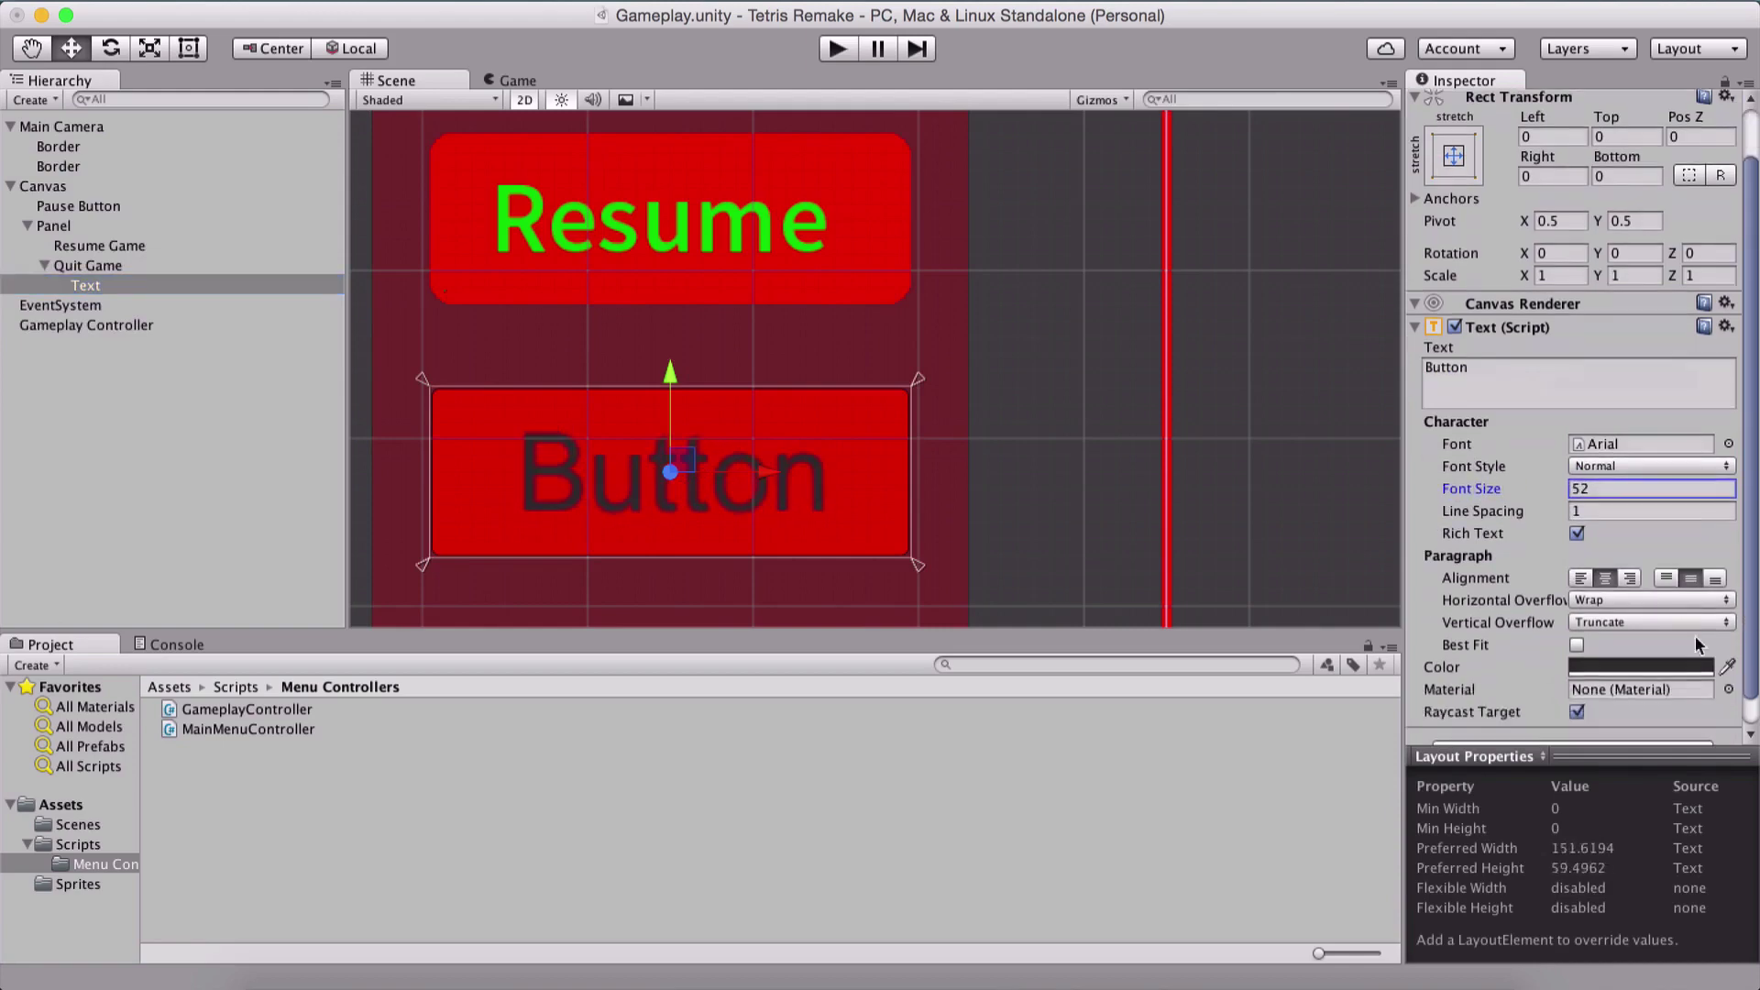
click(1727, 674)
click(758, 216)
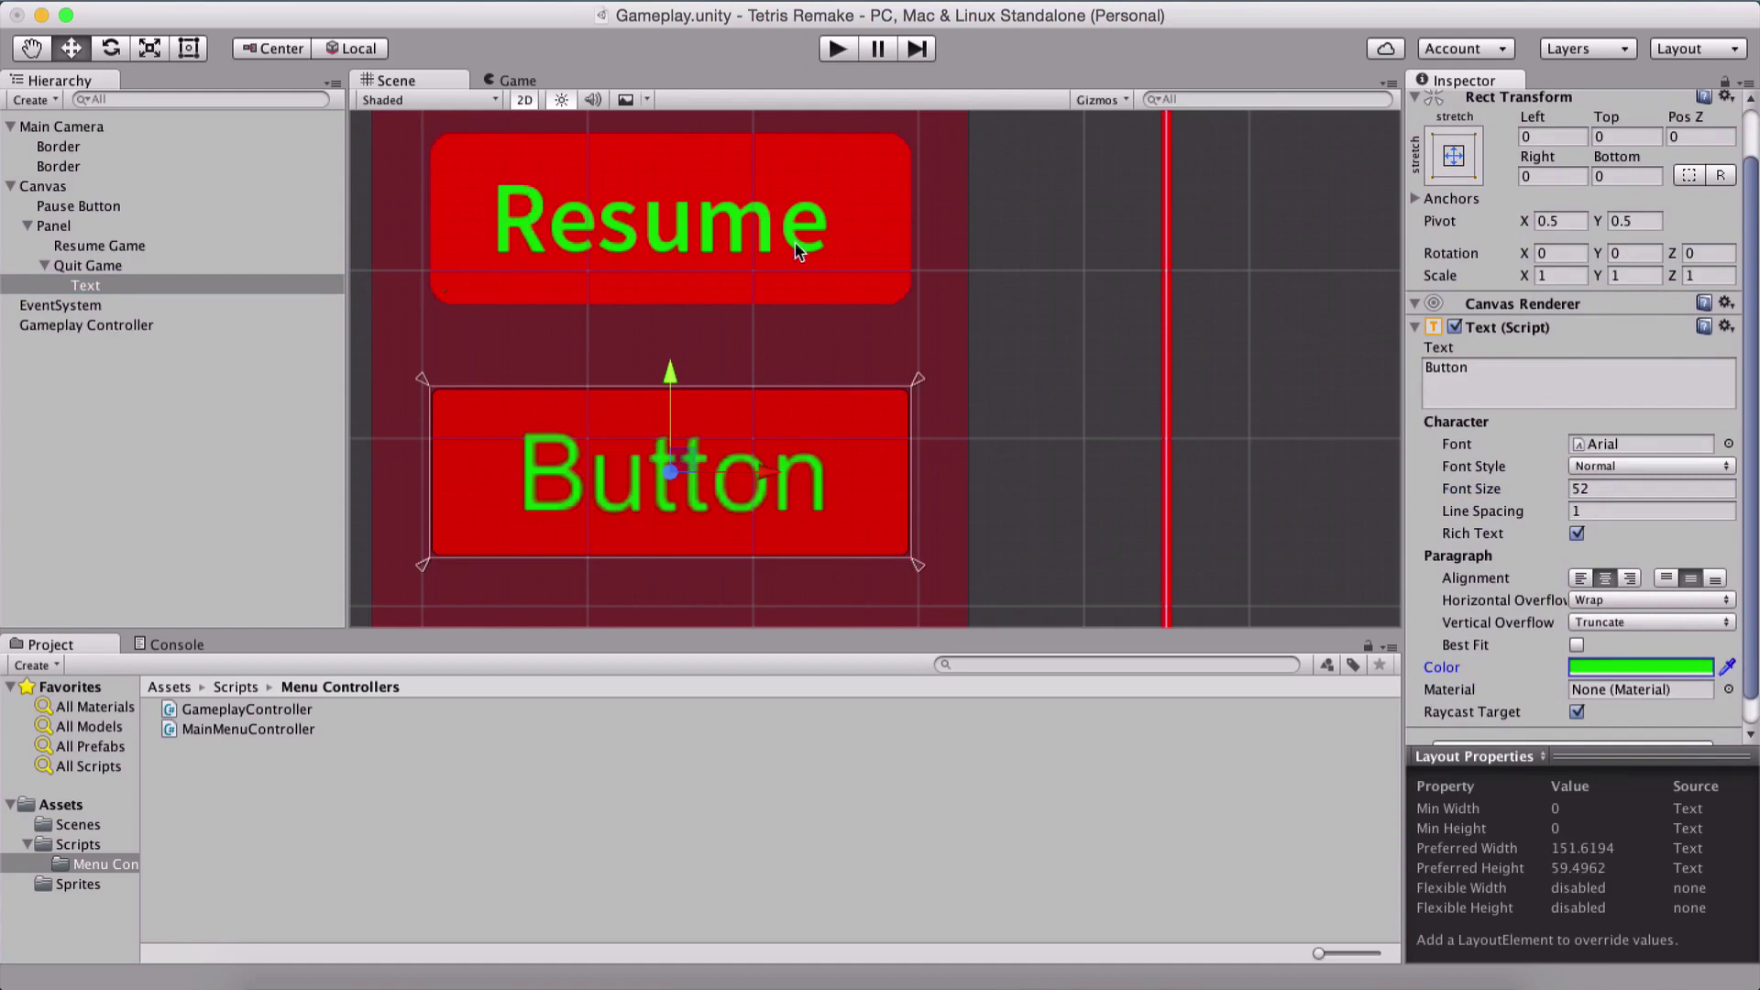
Change the Quit Game button's label to Quit and check both buttons on the panel
click(1499, 372)
text(Quit)
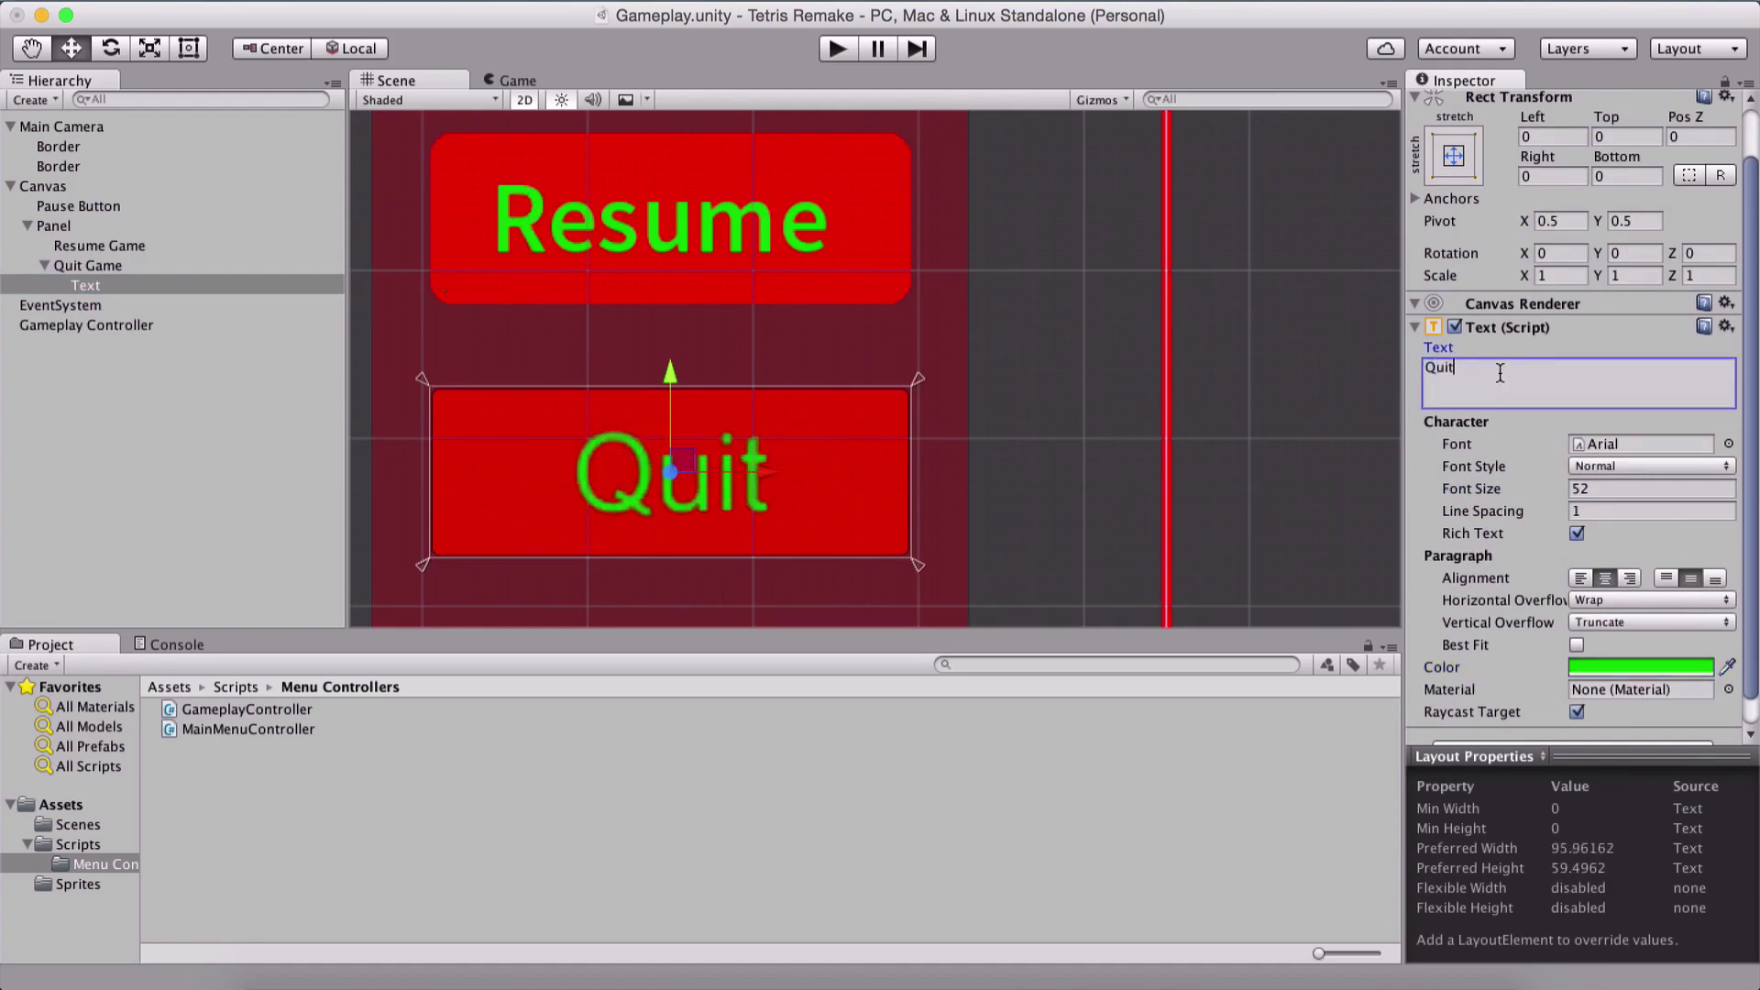
click(138, 431)
scroll(712, 244, down, 5)
scroll(669, 238, up, 2)
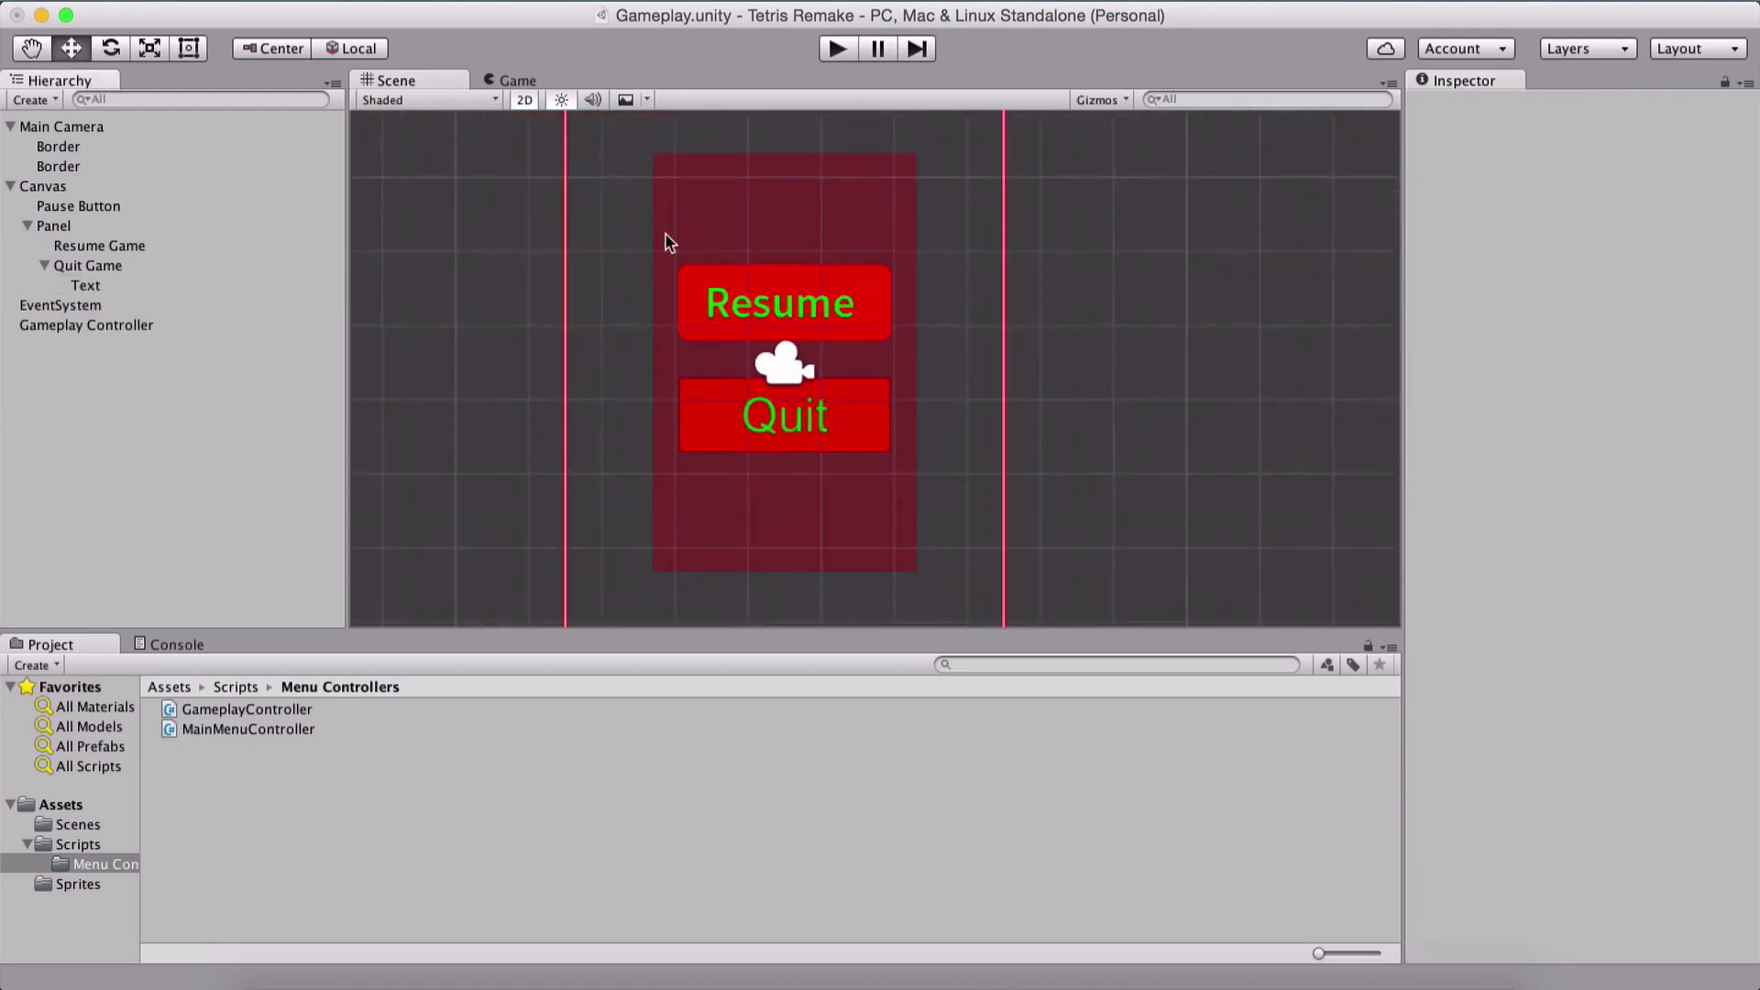
Open the GameplayController script in MonoDevelop, declare a [SerializeField] private GameObject pausePanel at the top of the class, and save
double_click(250, 709)
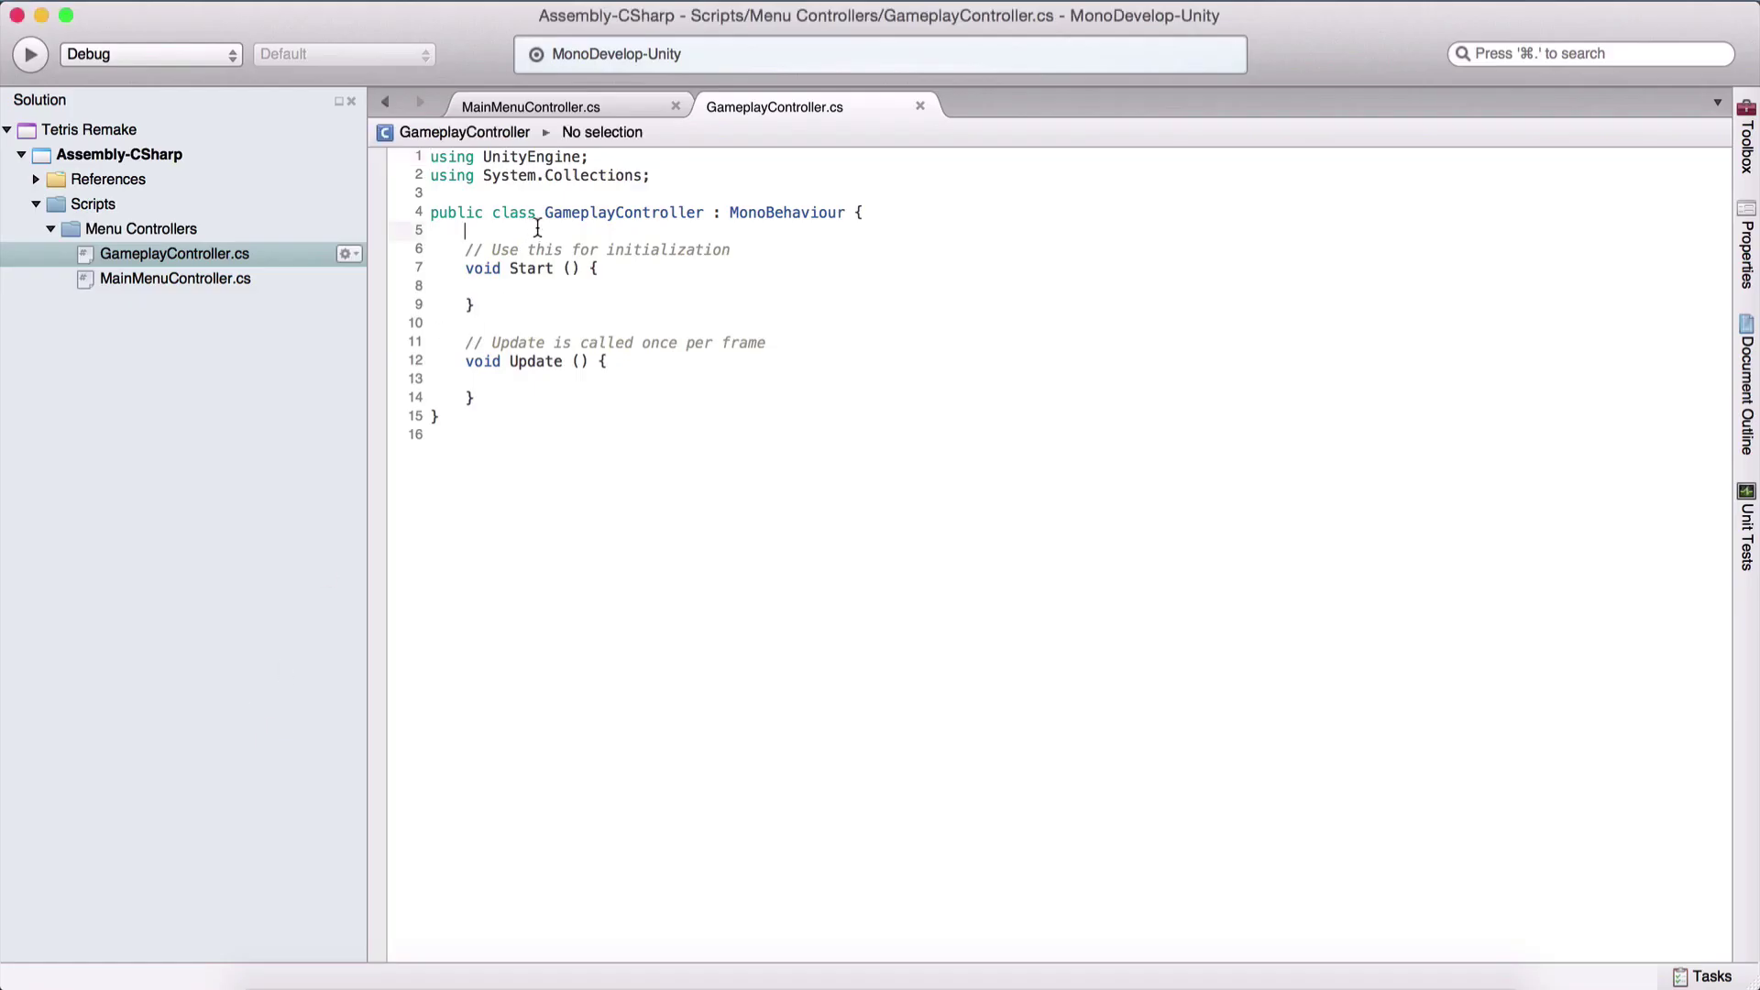
key(Return)
key(Return)
key(Up)
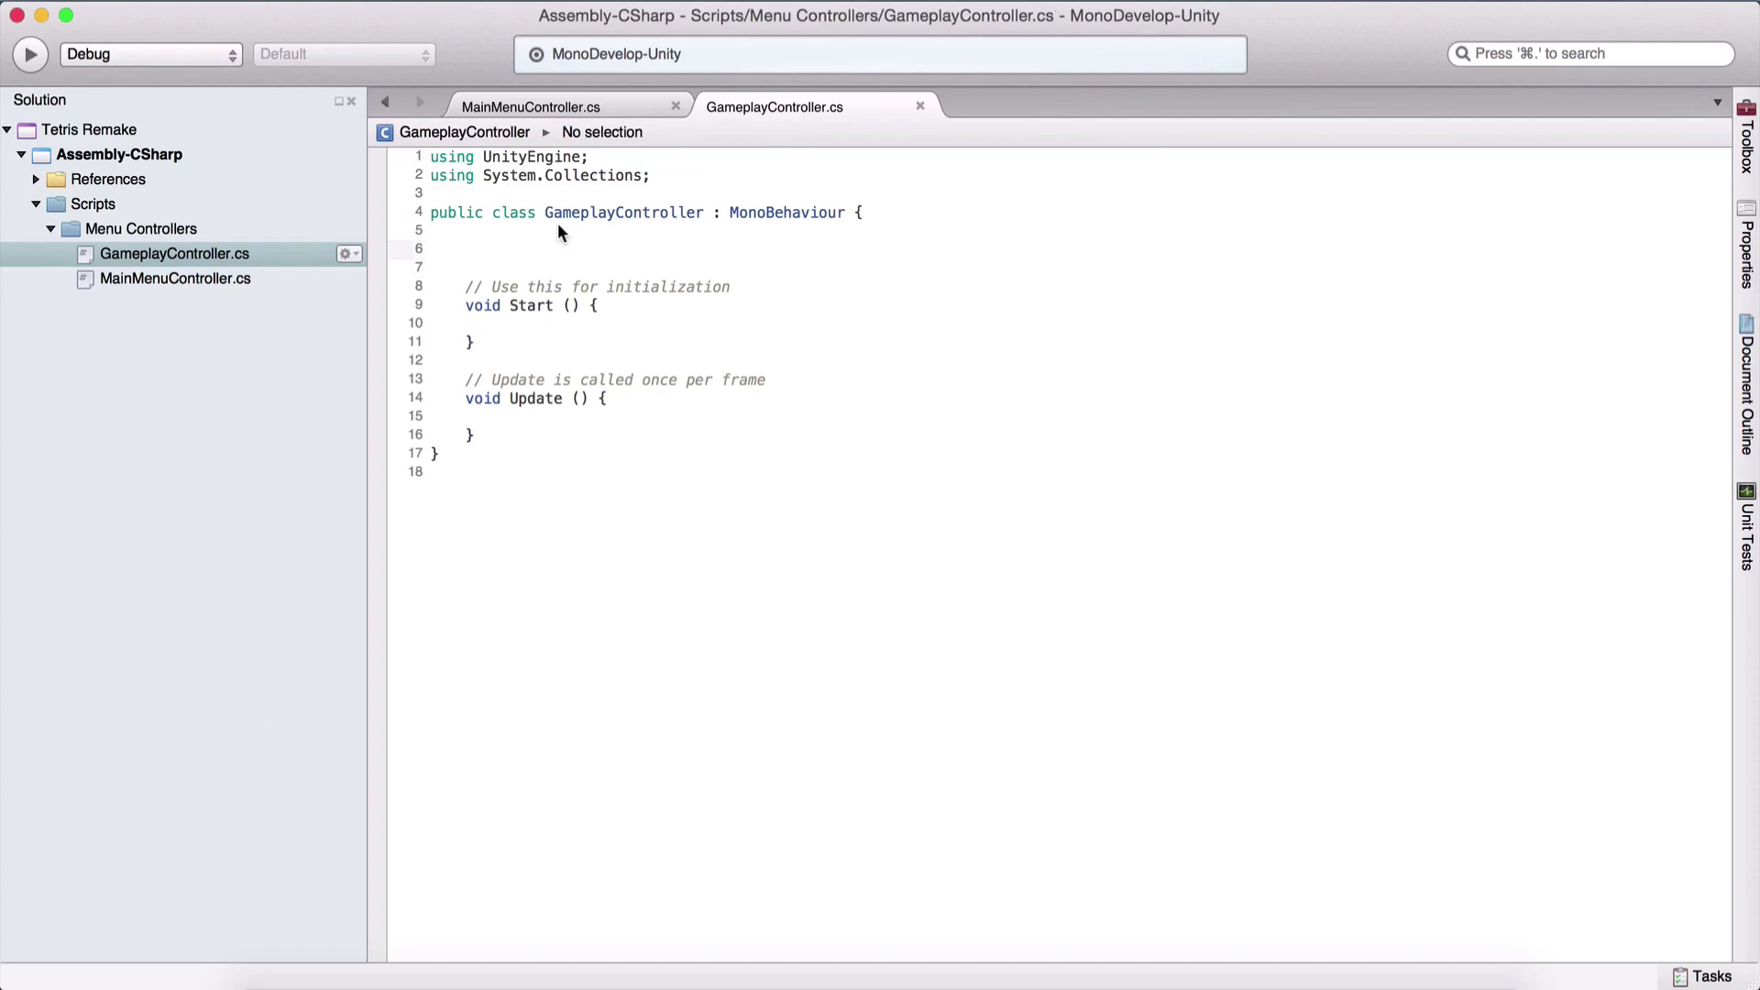
text([ser])
key(Return)
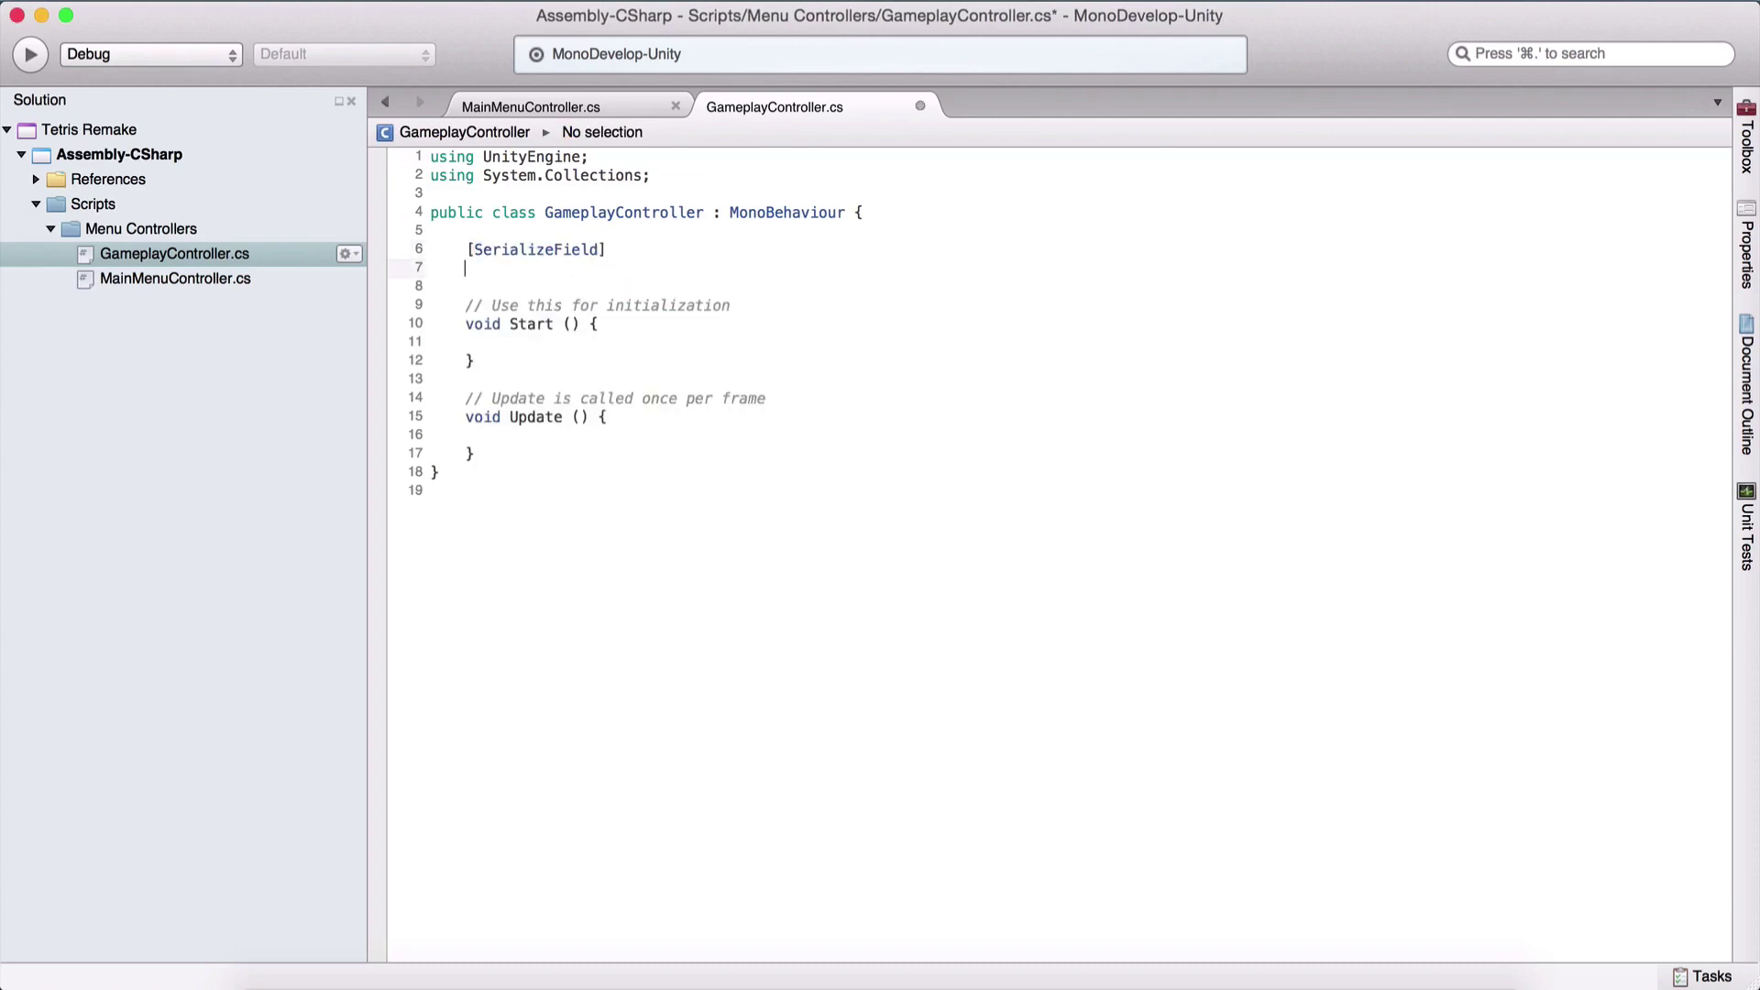
text(SerializePrivateVariables)
key(shift+Home)
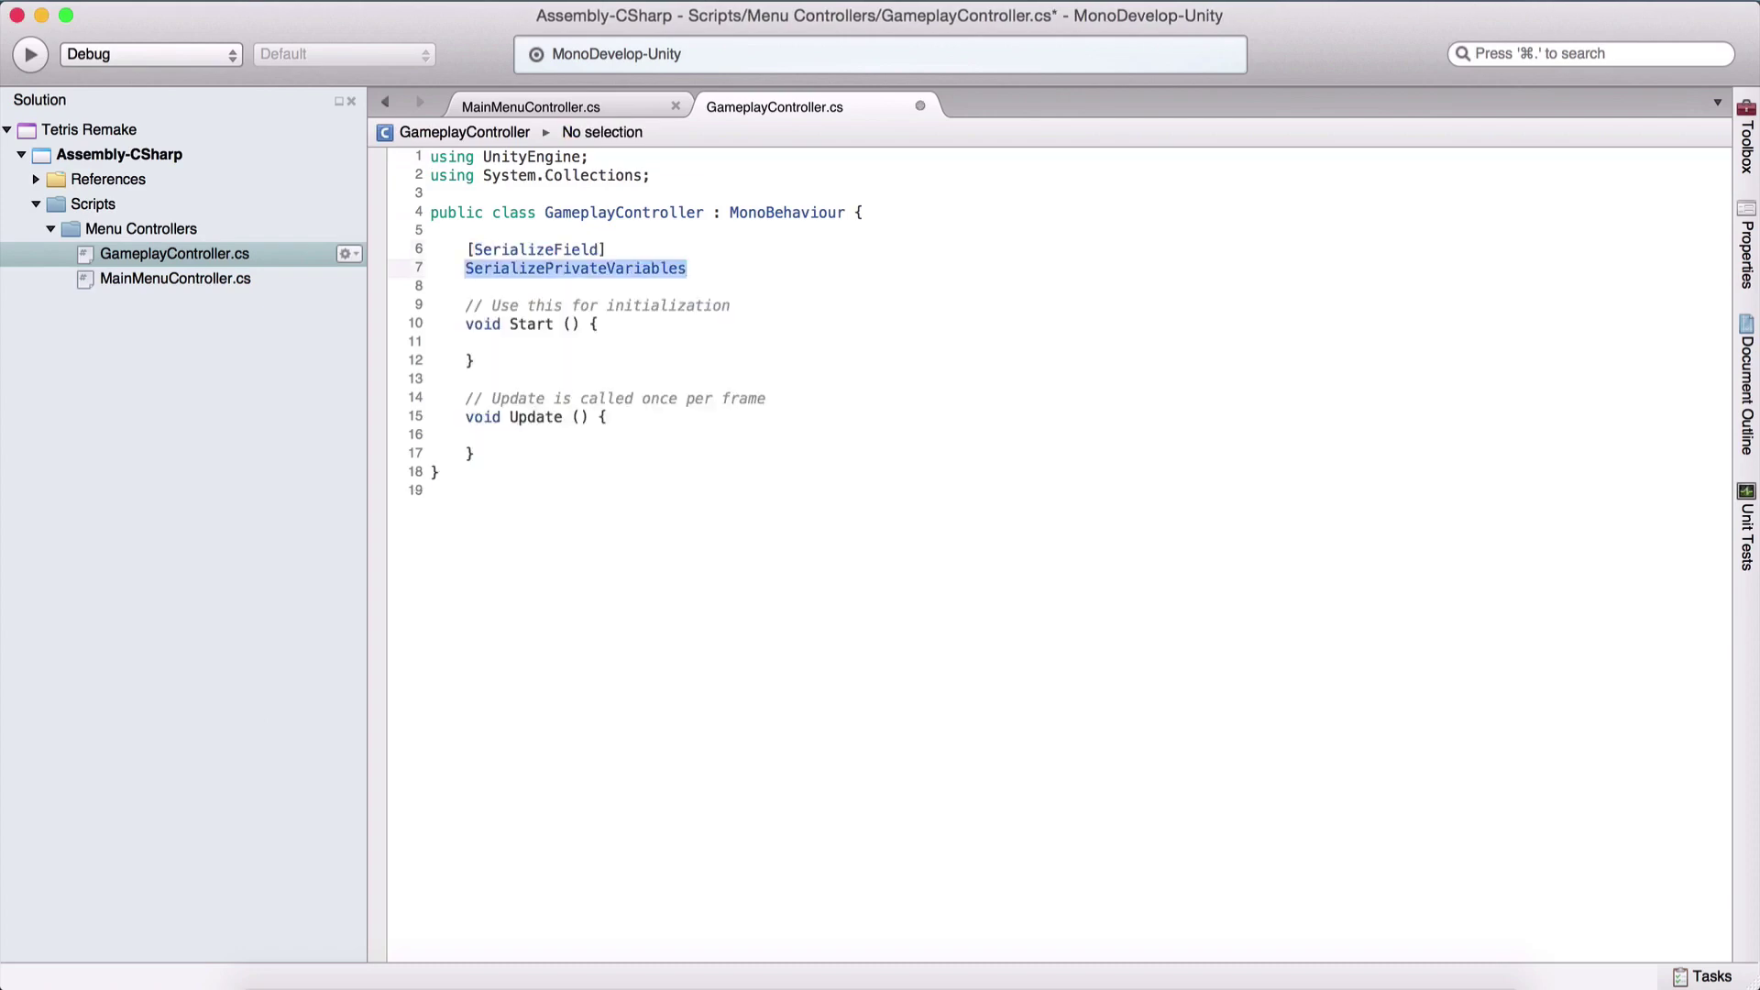
text(private game)
key(Return)
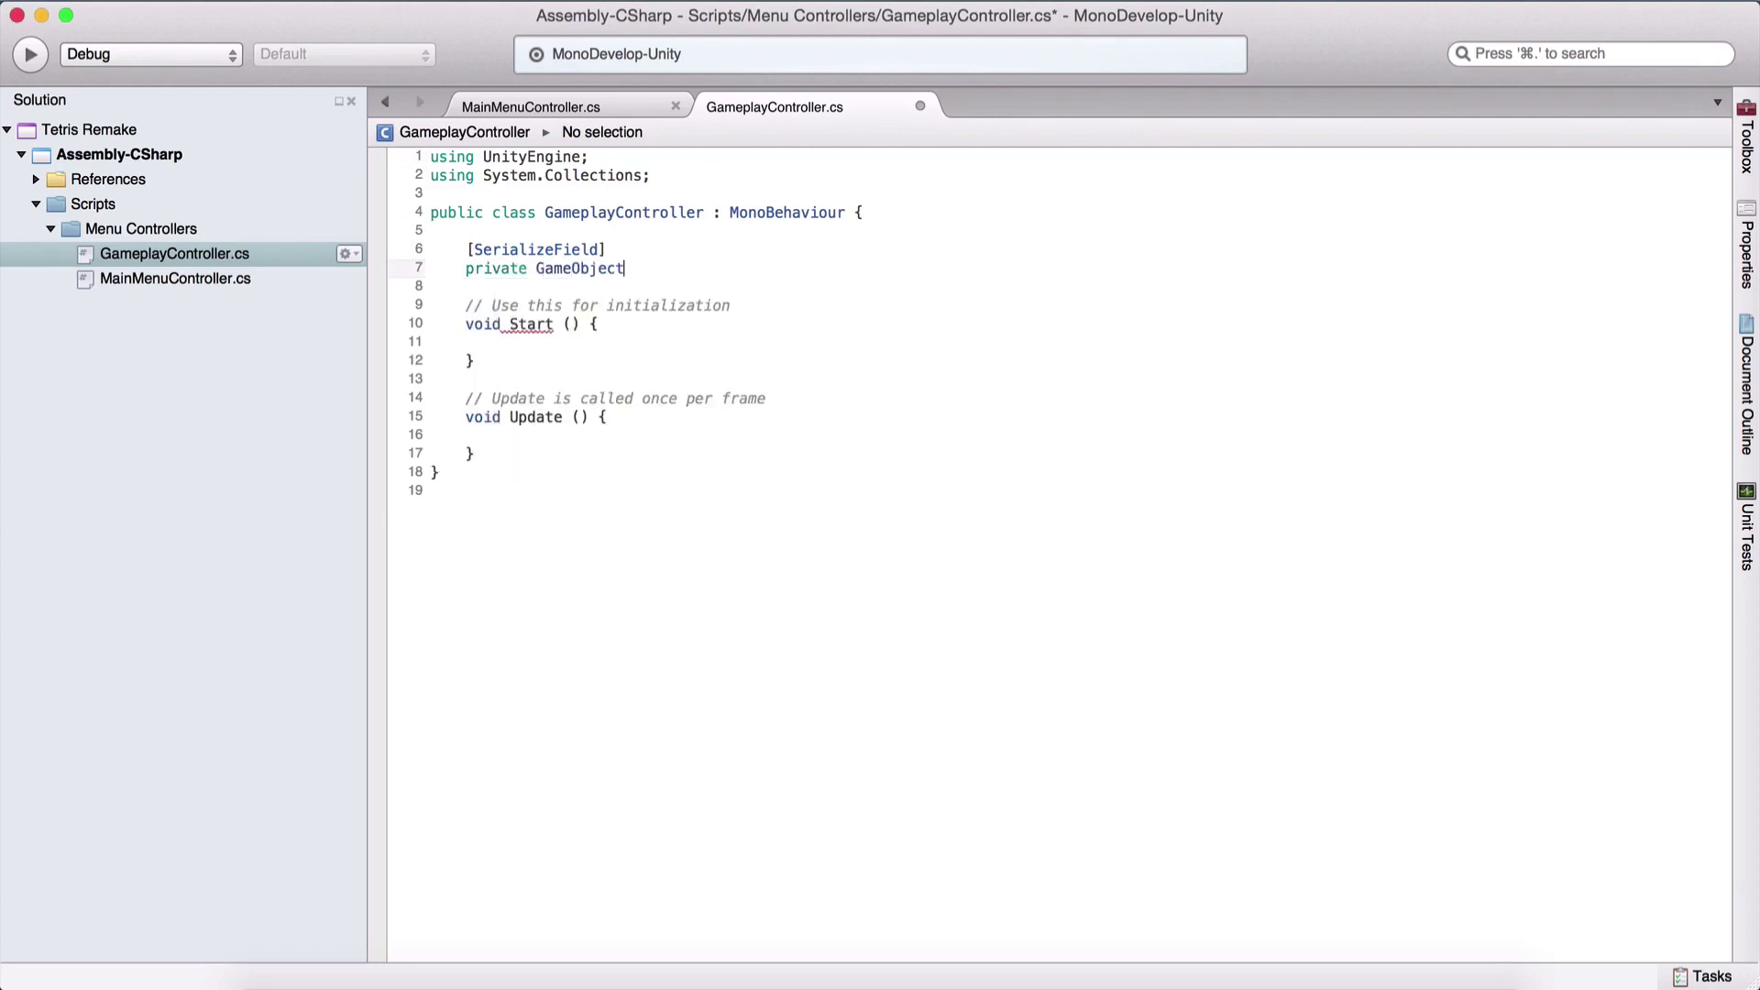
text(pausePanel;)
key(super+s)
Rename the Start method to Awake and save the script
key(Down)
key(Down)
key(Down)
key(Down)
key(Down)
key(Down)
key(Down)
key(Down)
key(Down)
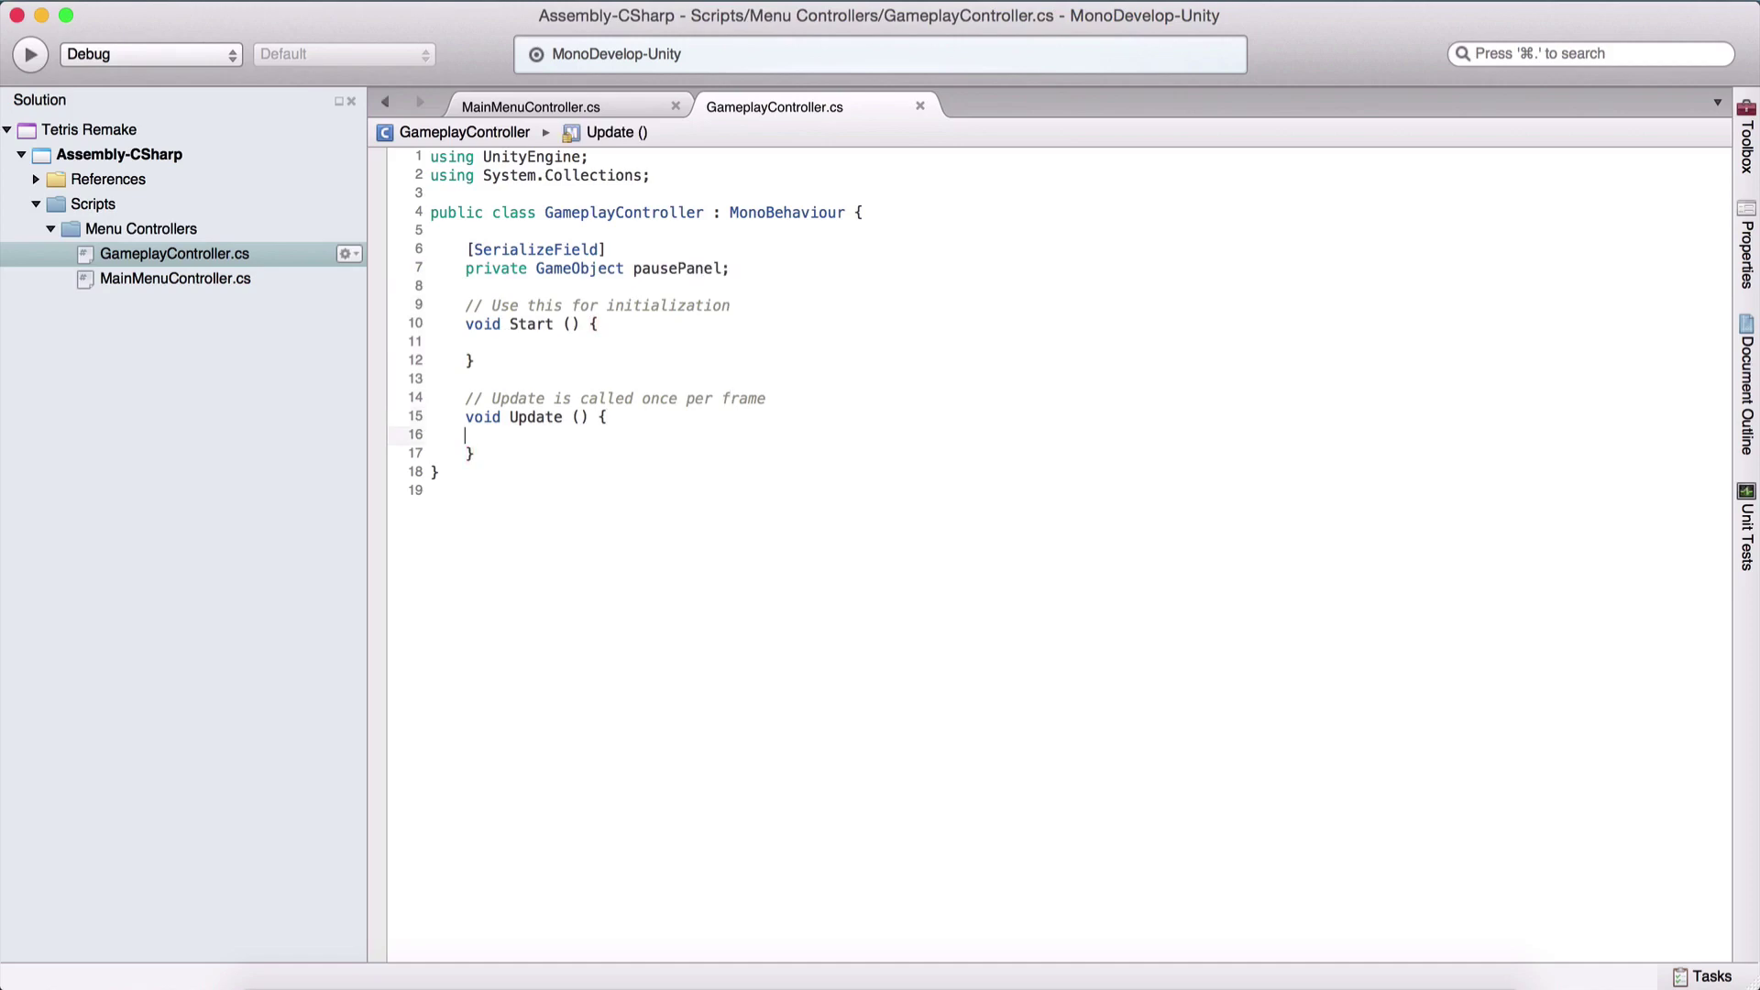
key(Up)
key(Up)
key(Up)
key(Up)
key(Up)
double_click(525, 322)
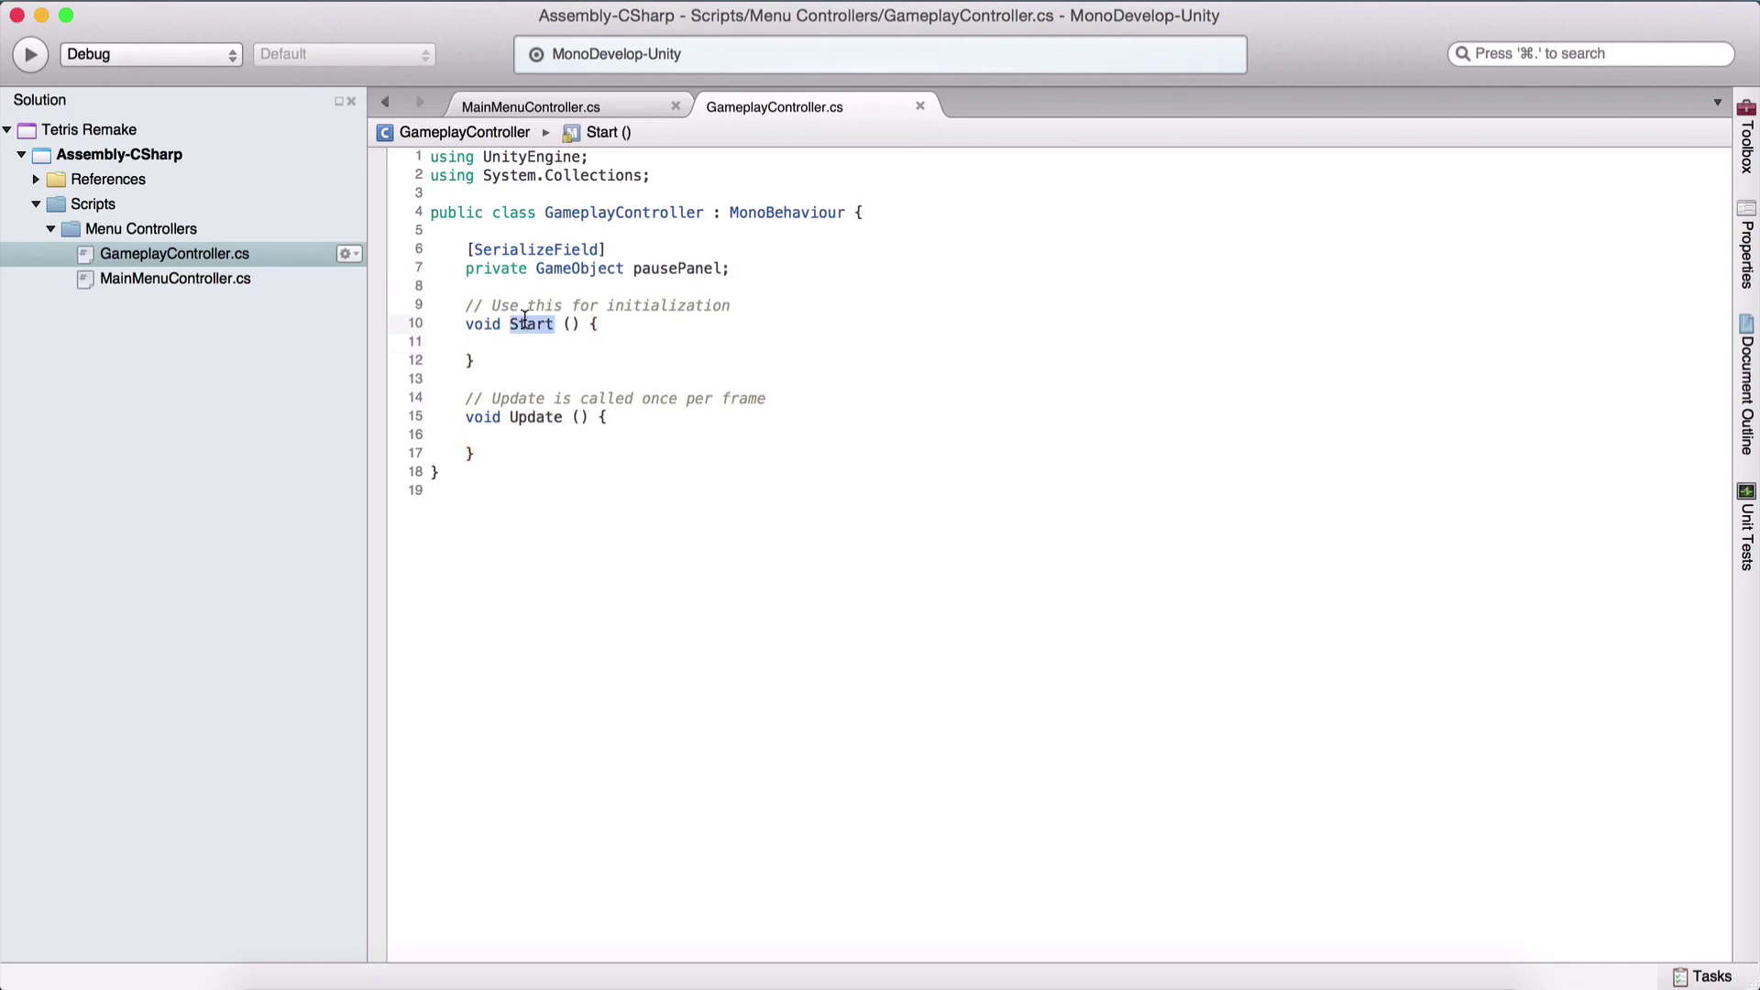
text(Awake)
key(super+s)
Delete the initialization comment line above the Awake method
click(560, 304)
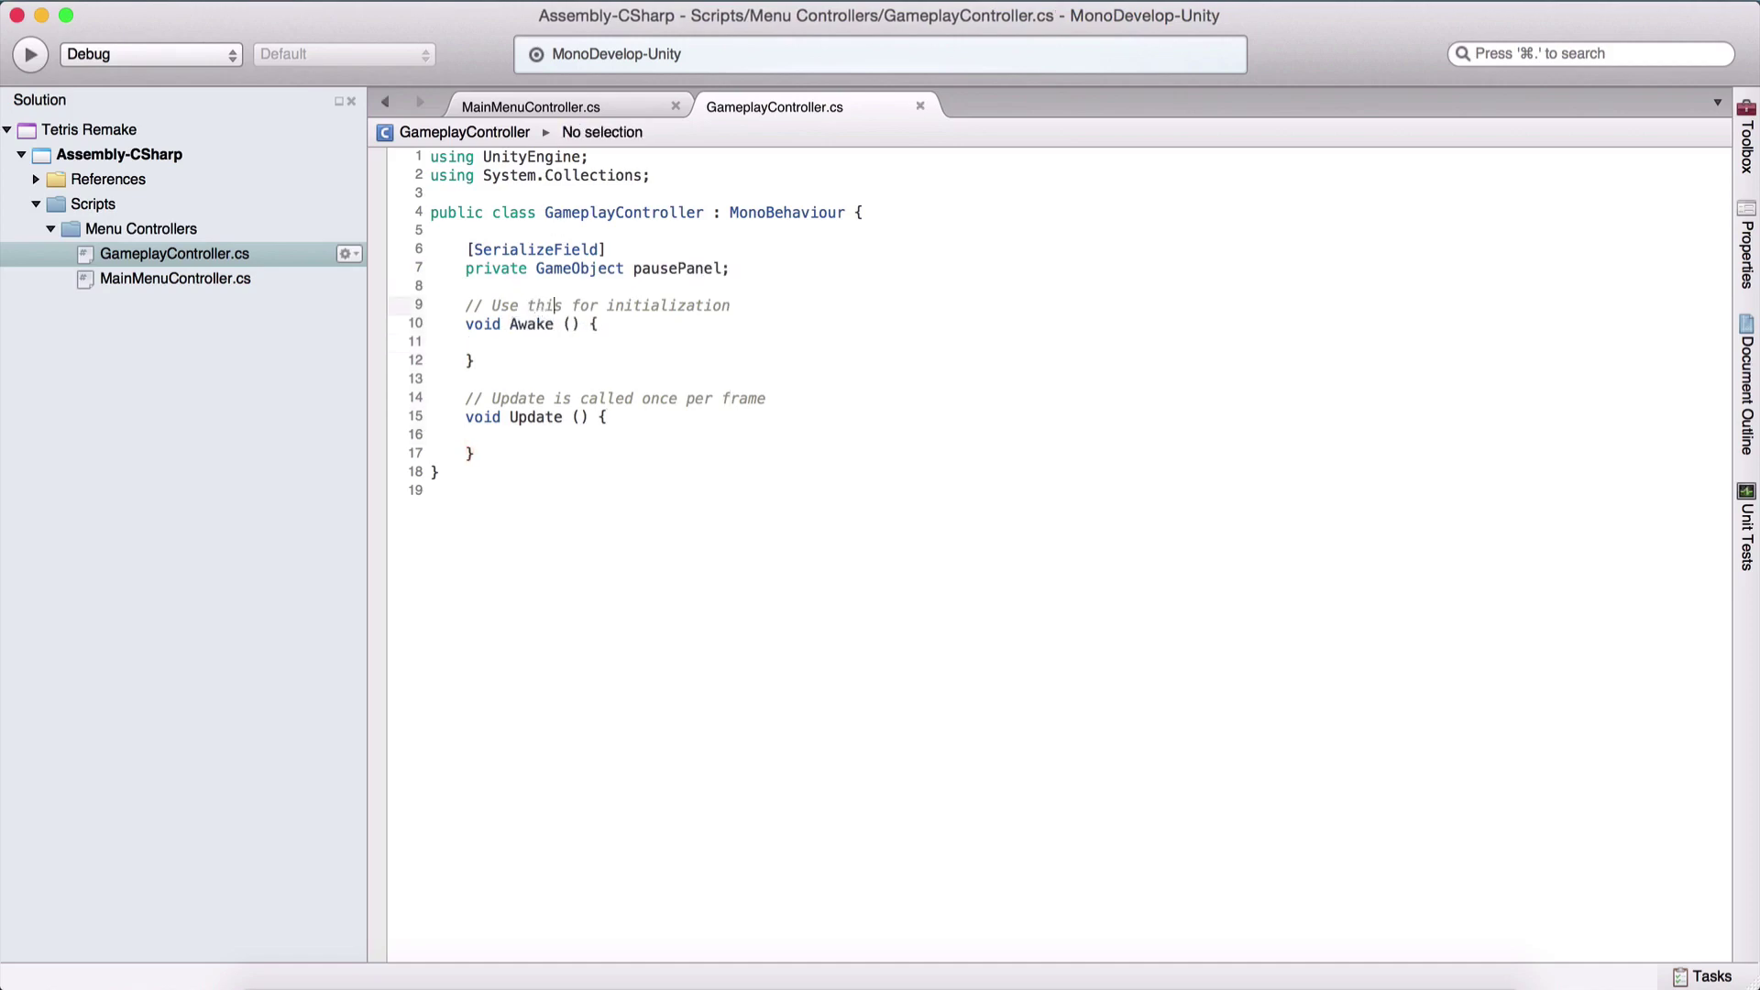
key(shift+Home)
key(shift+Home)
key(BackSpace)
key(Delete)
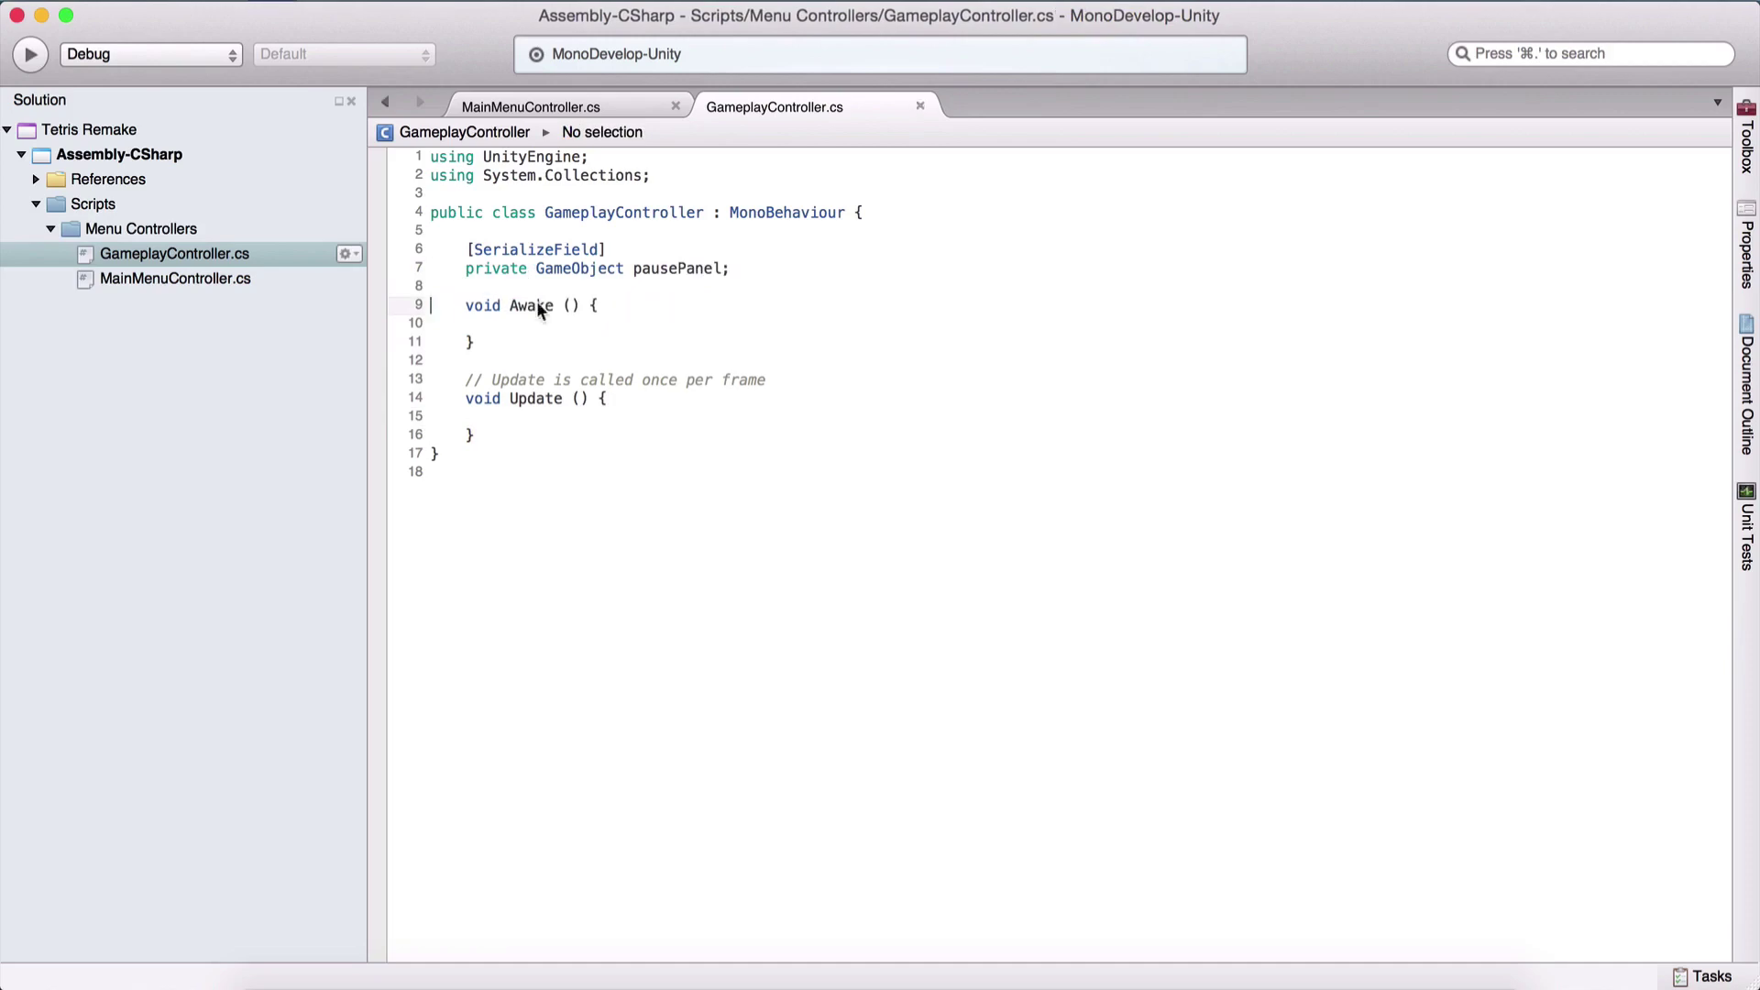
Add pausePanel.SetActive (false); to the body of Awake and save the script
key(Down)
key(Tab)
key(super+s)
text(pausePanel)
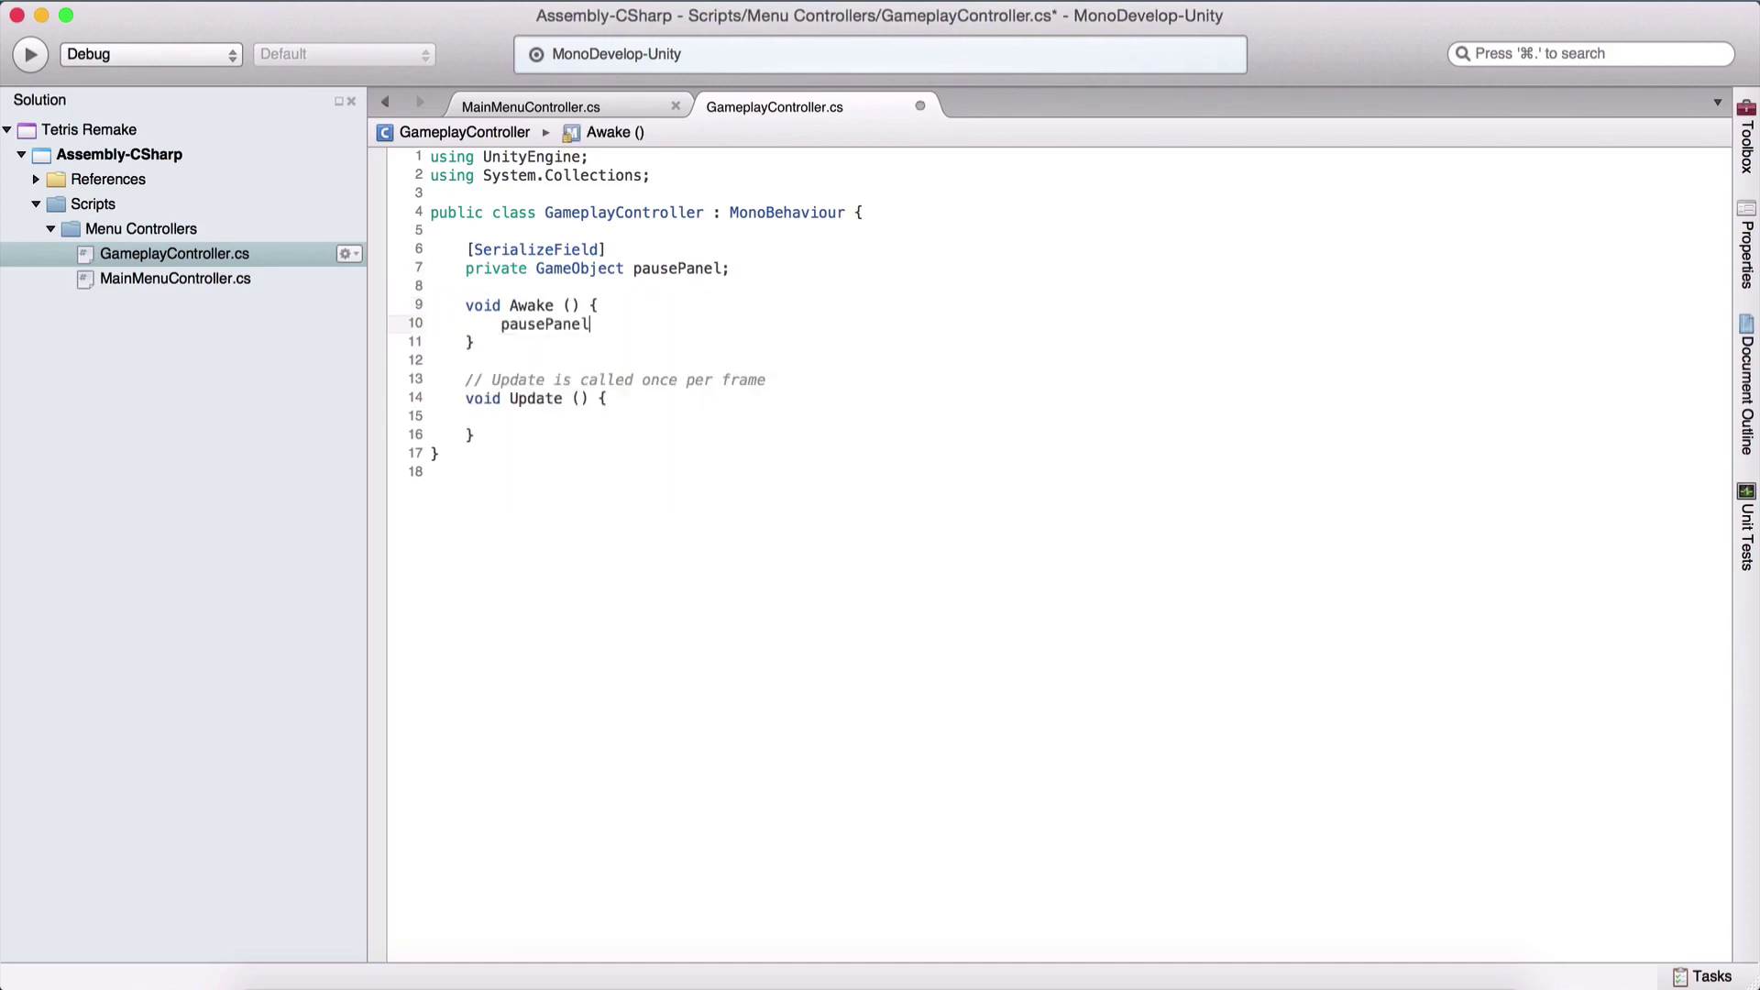
text(.SetActive (false);)
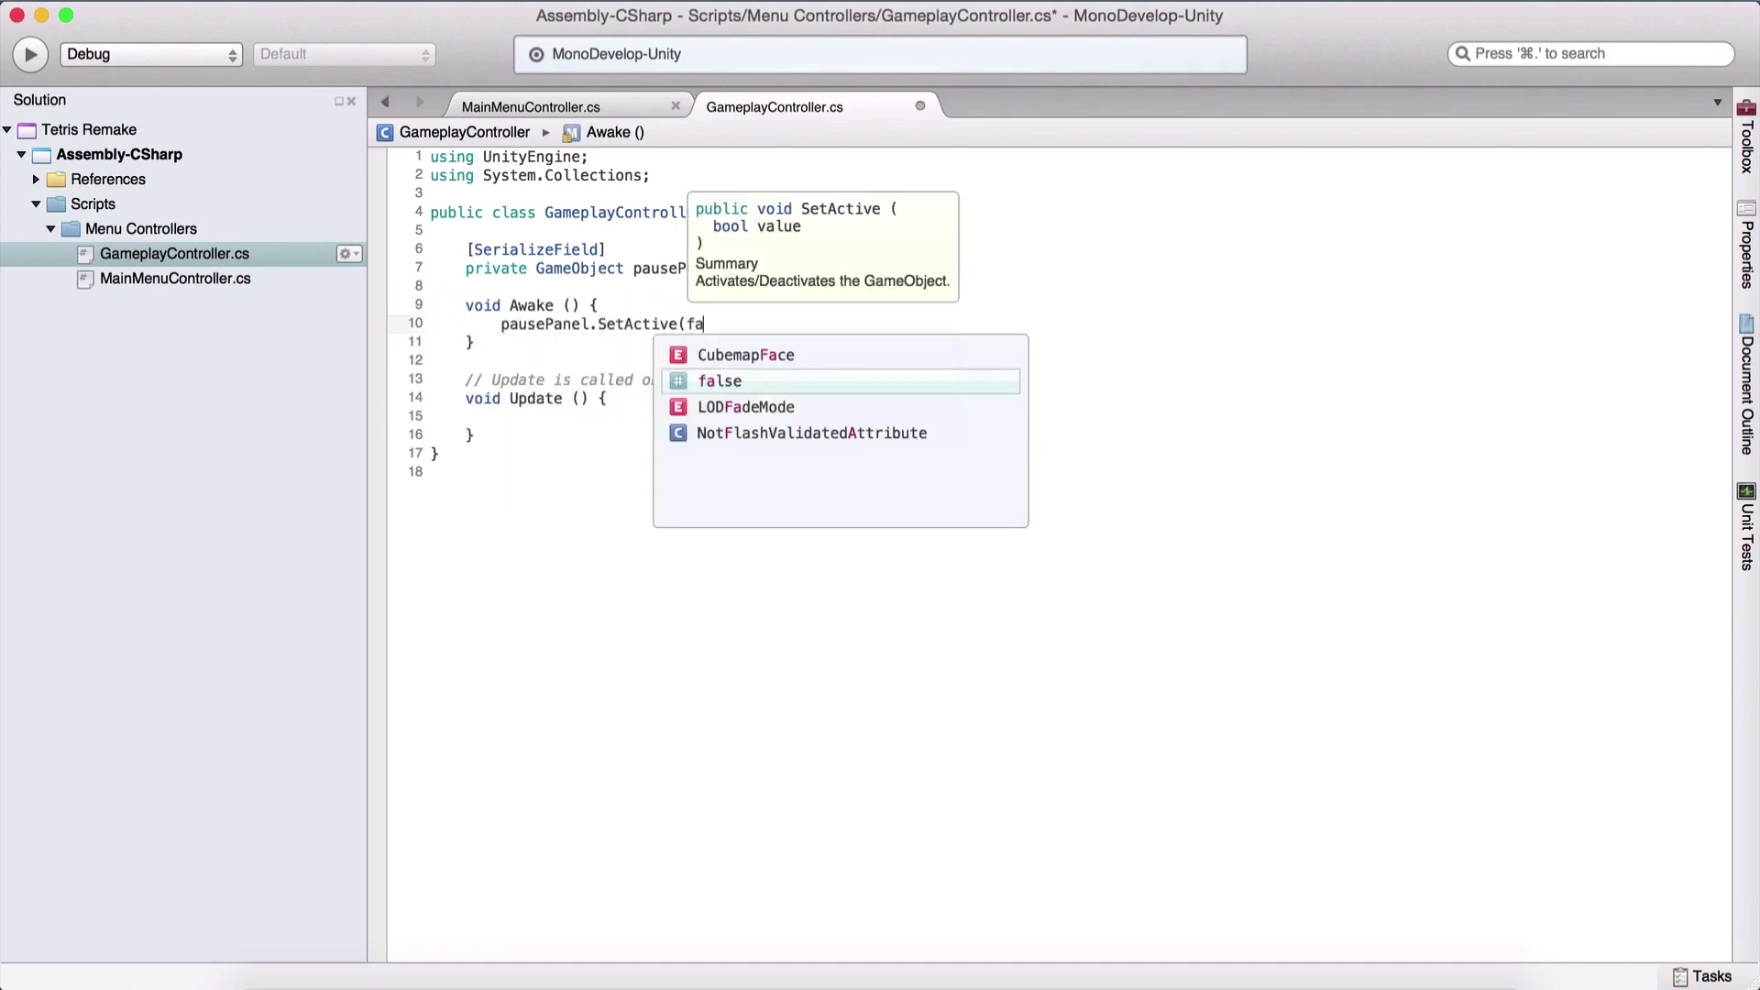
key(super+s)
Delete the Update method together with its comment, leaving an empty line below Awake for new code
click(464, 360)
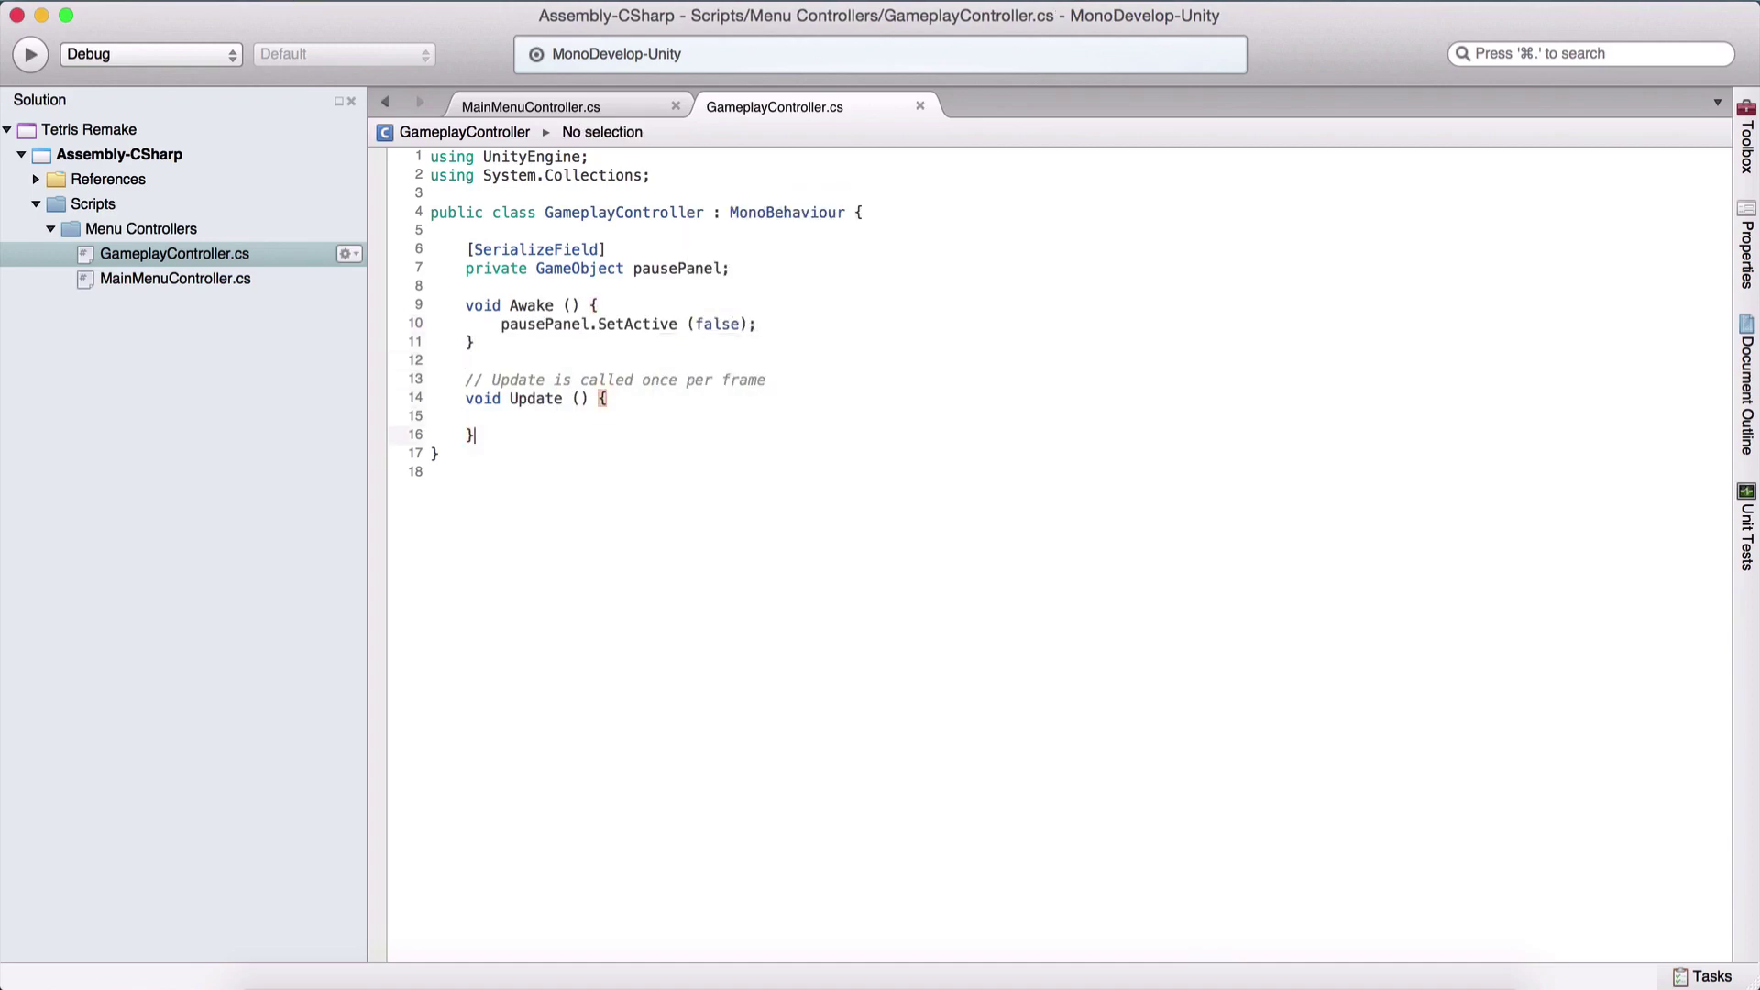
drag(475, 435, 430, 379)
key(BackSpace)
key(Up)
key(Return)
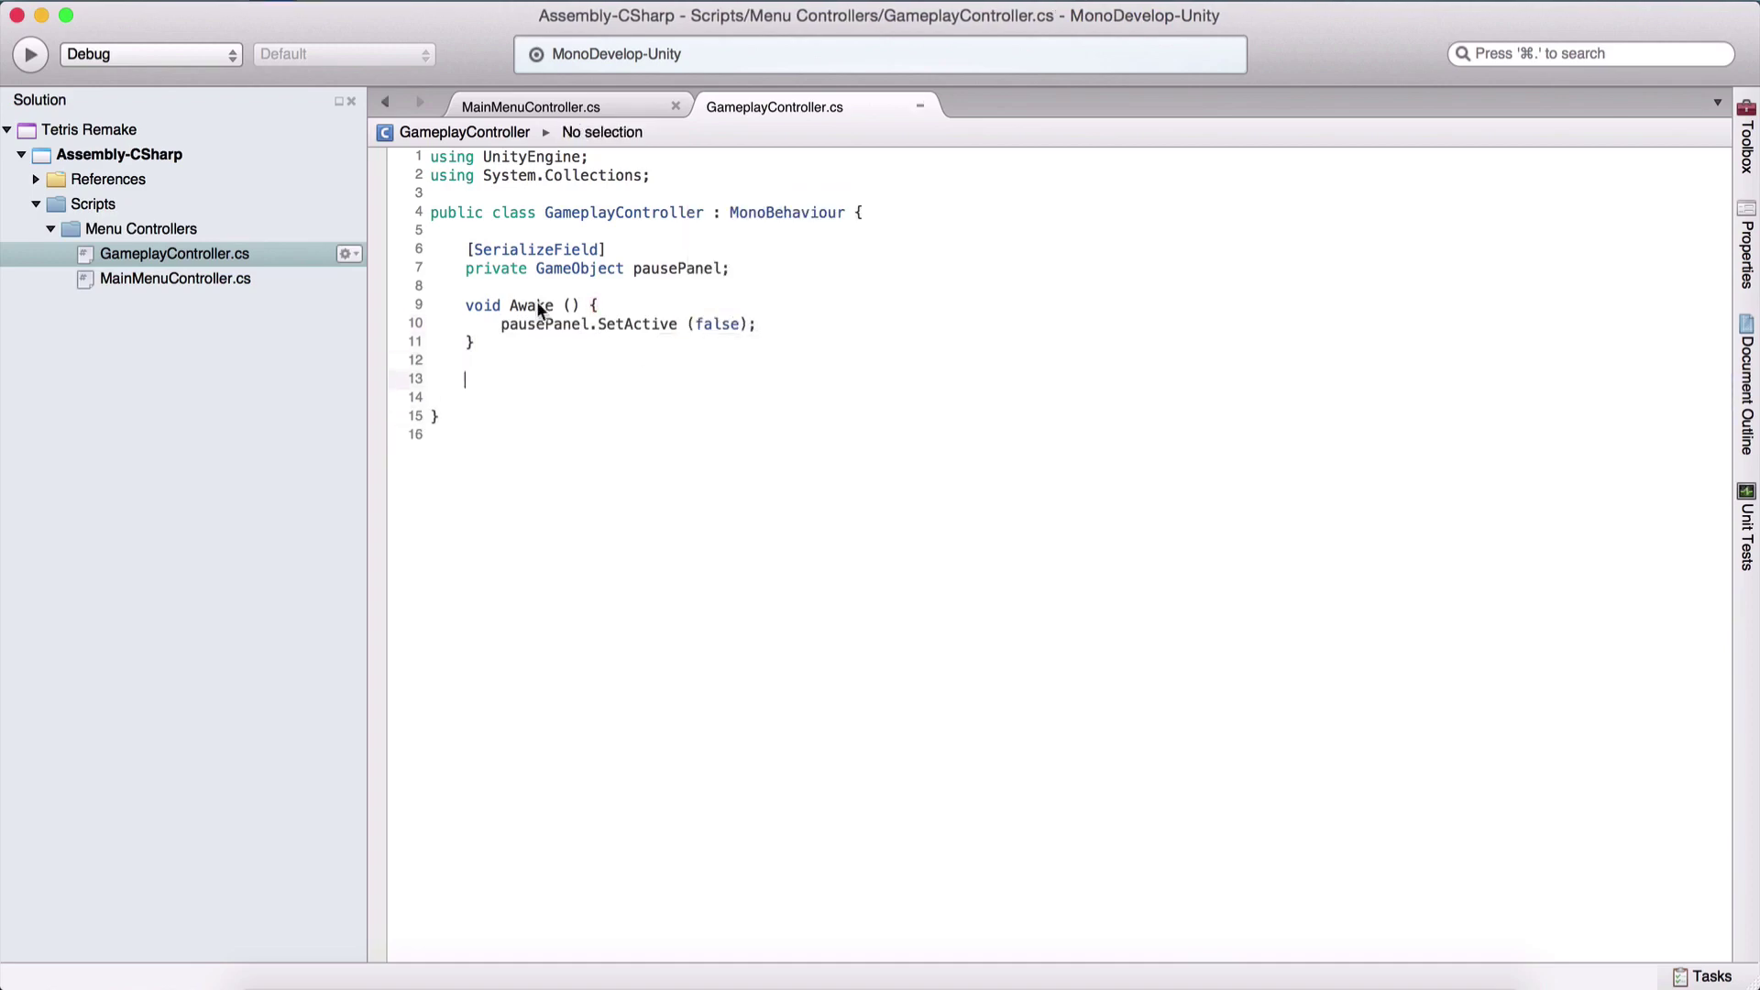
Add a public void PauseGame() method that sets Time.timeScale = 0f;
text(public void Pau)
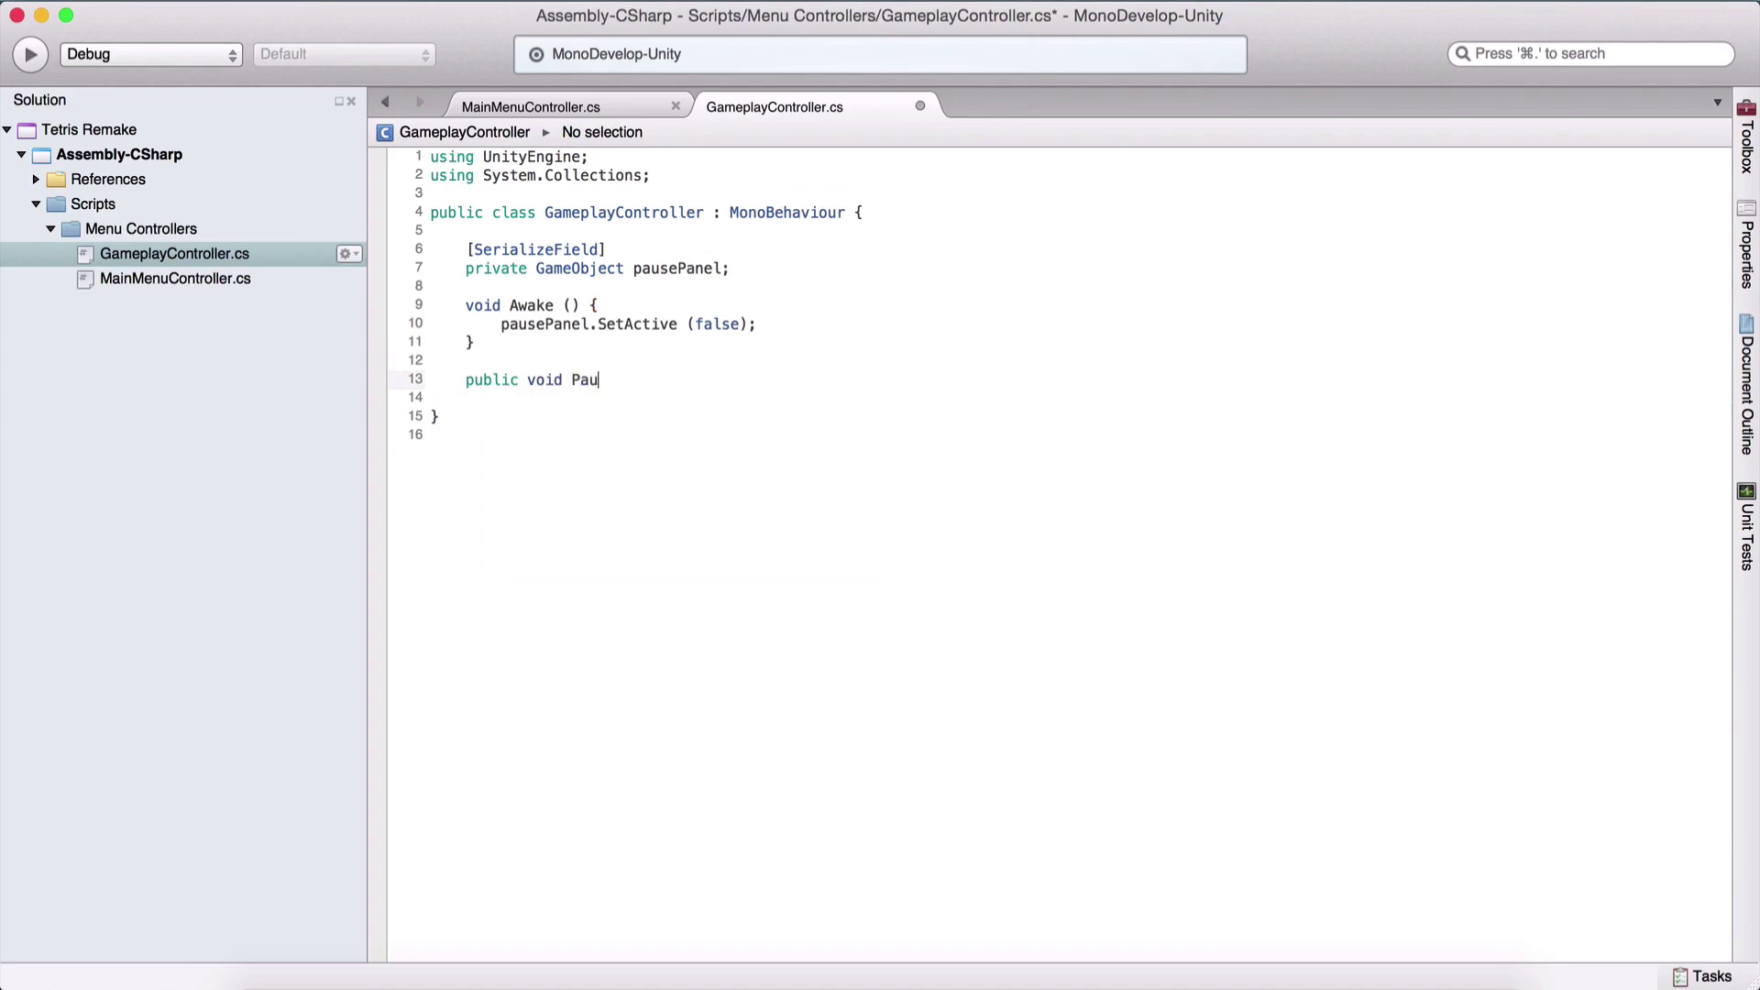
text(seGame() {)
key(Return)
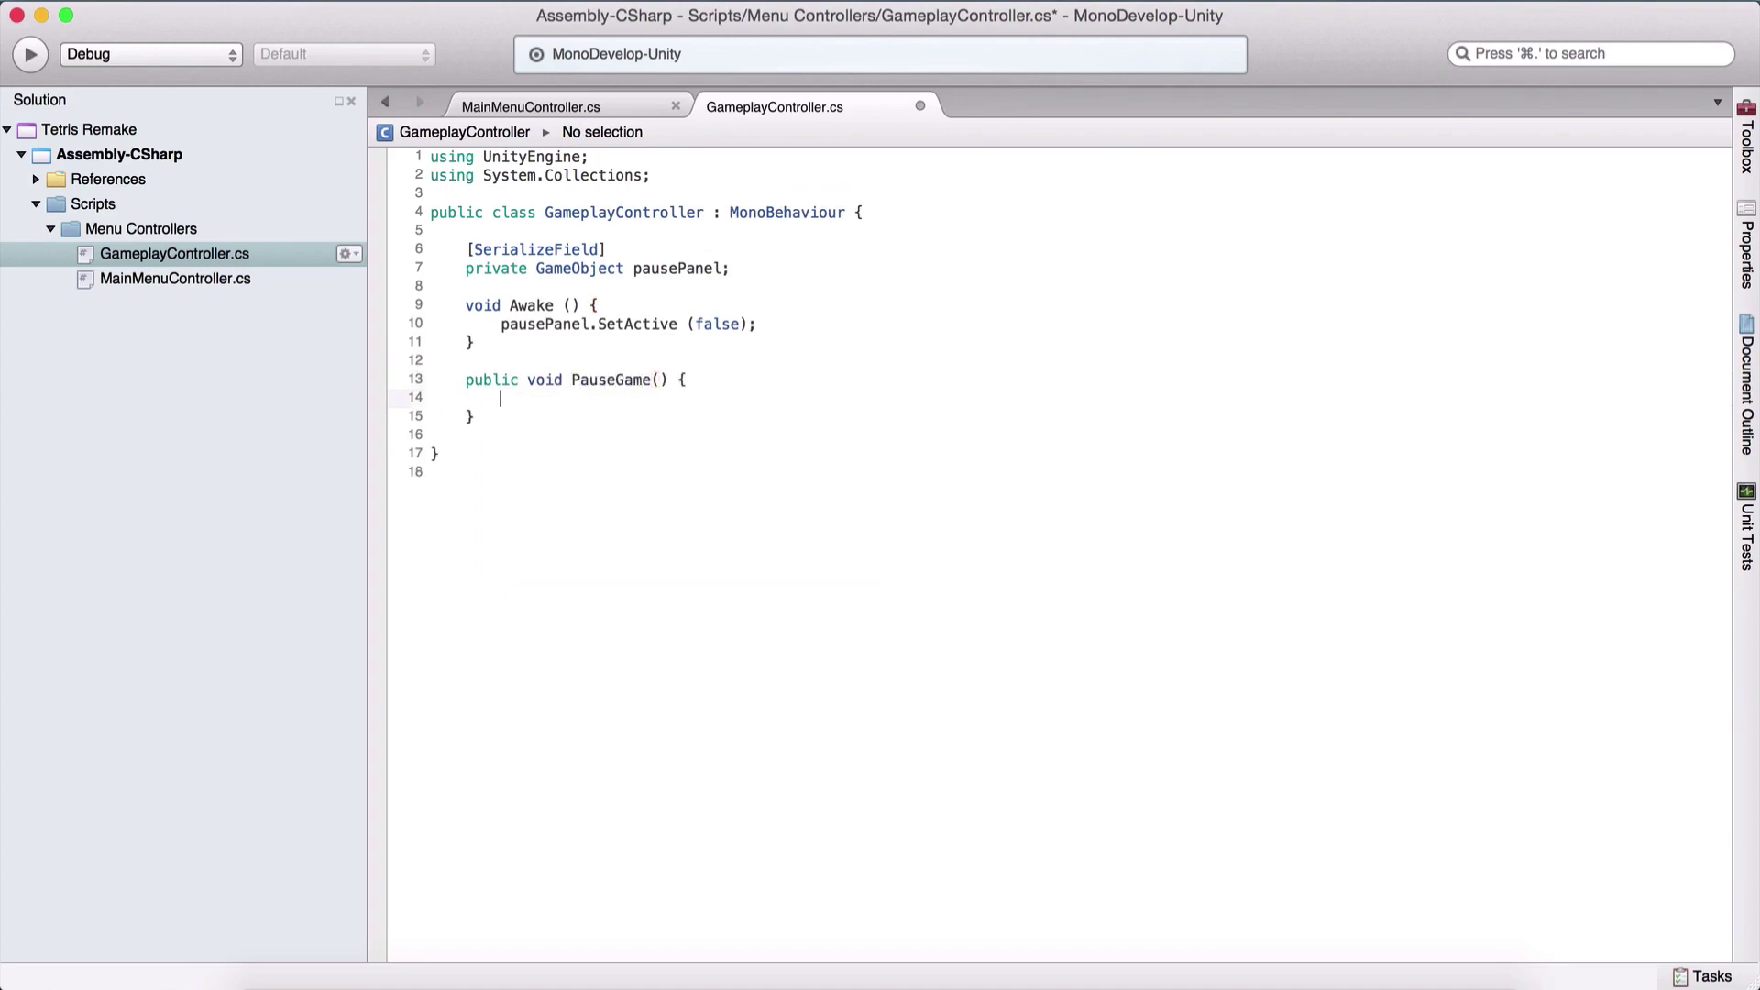
text(Time.tie )
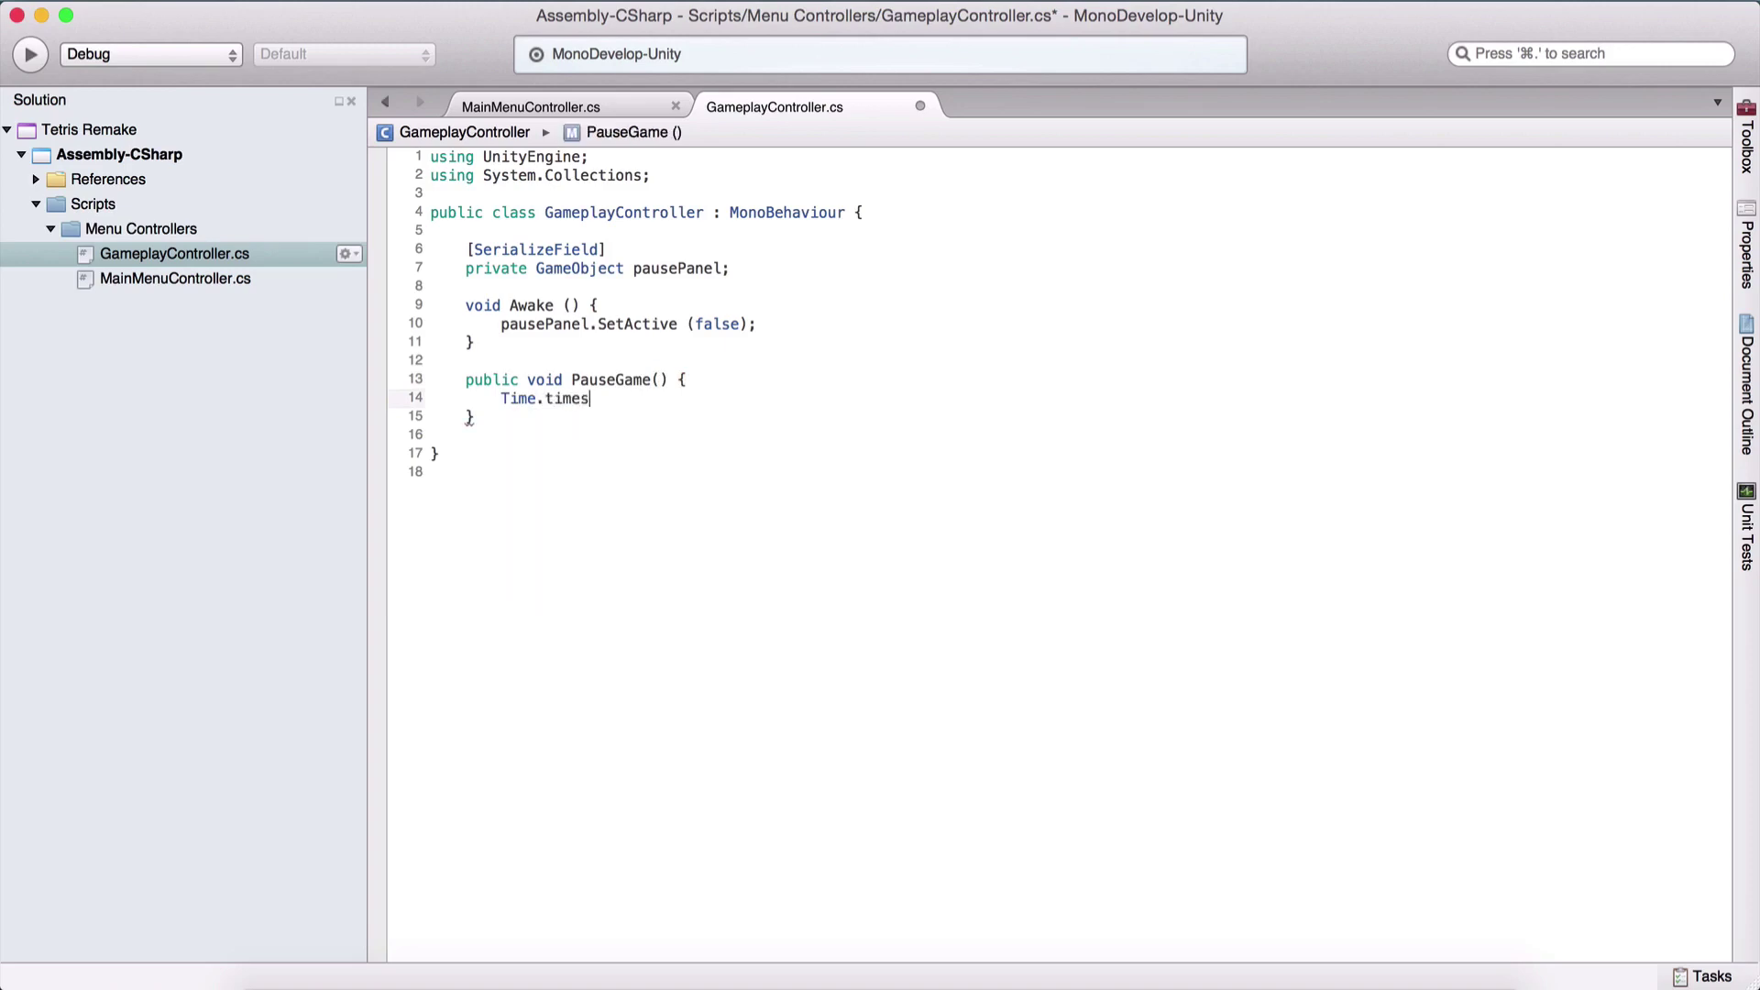
text( = 0f;)
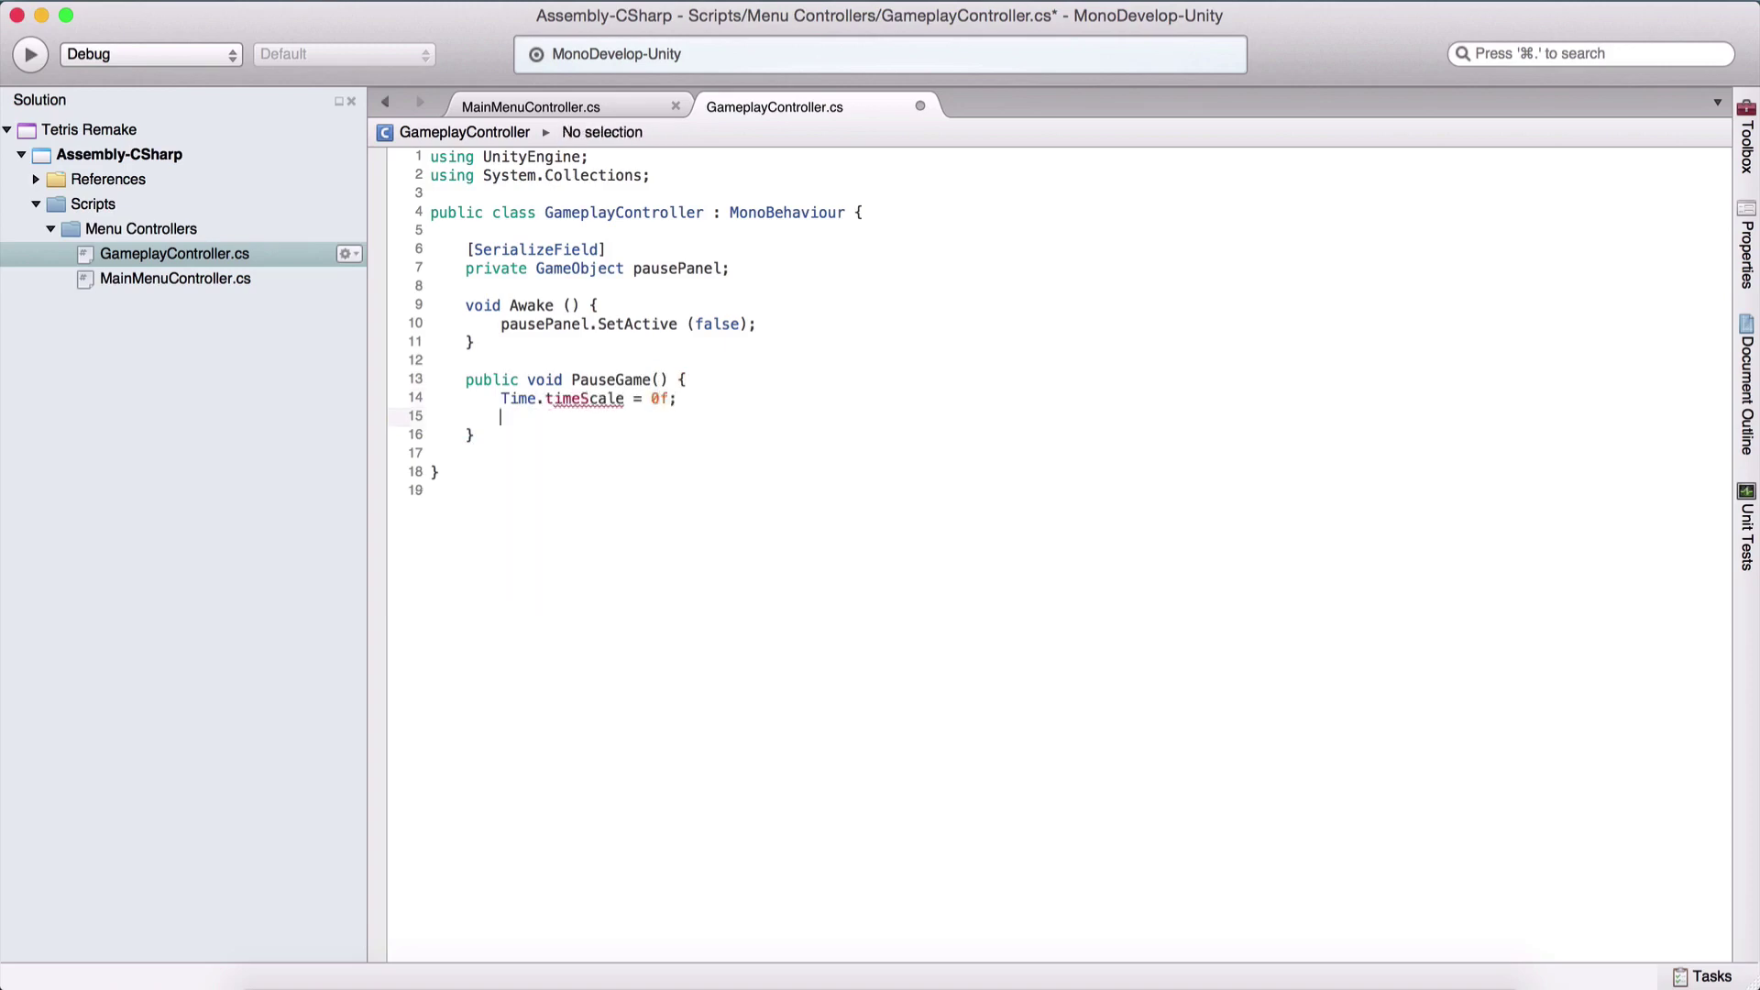
Copy the pausePanel.SetActive line from Awake into PauseGame below the time scale line and change its argument to true
key(Return)
key(Up)
key(Up)
key(Up)
key(Up)
key(Up)
key(shift+End)
key(super+c)
key(Down)
key(Down)
key(Down)
key(Down)
key(Down)
key(super+v)
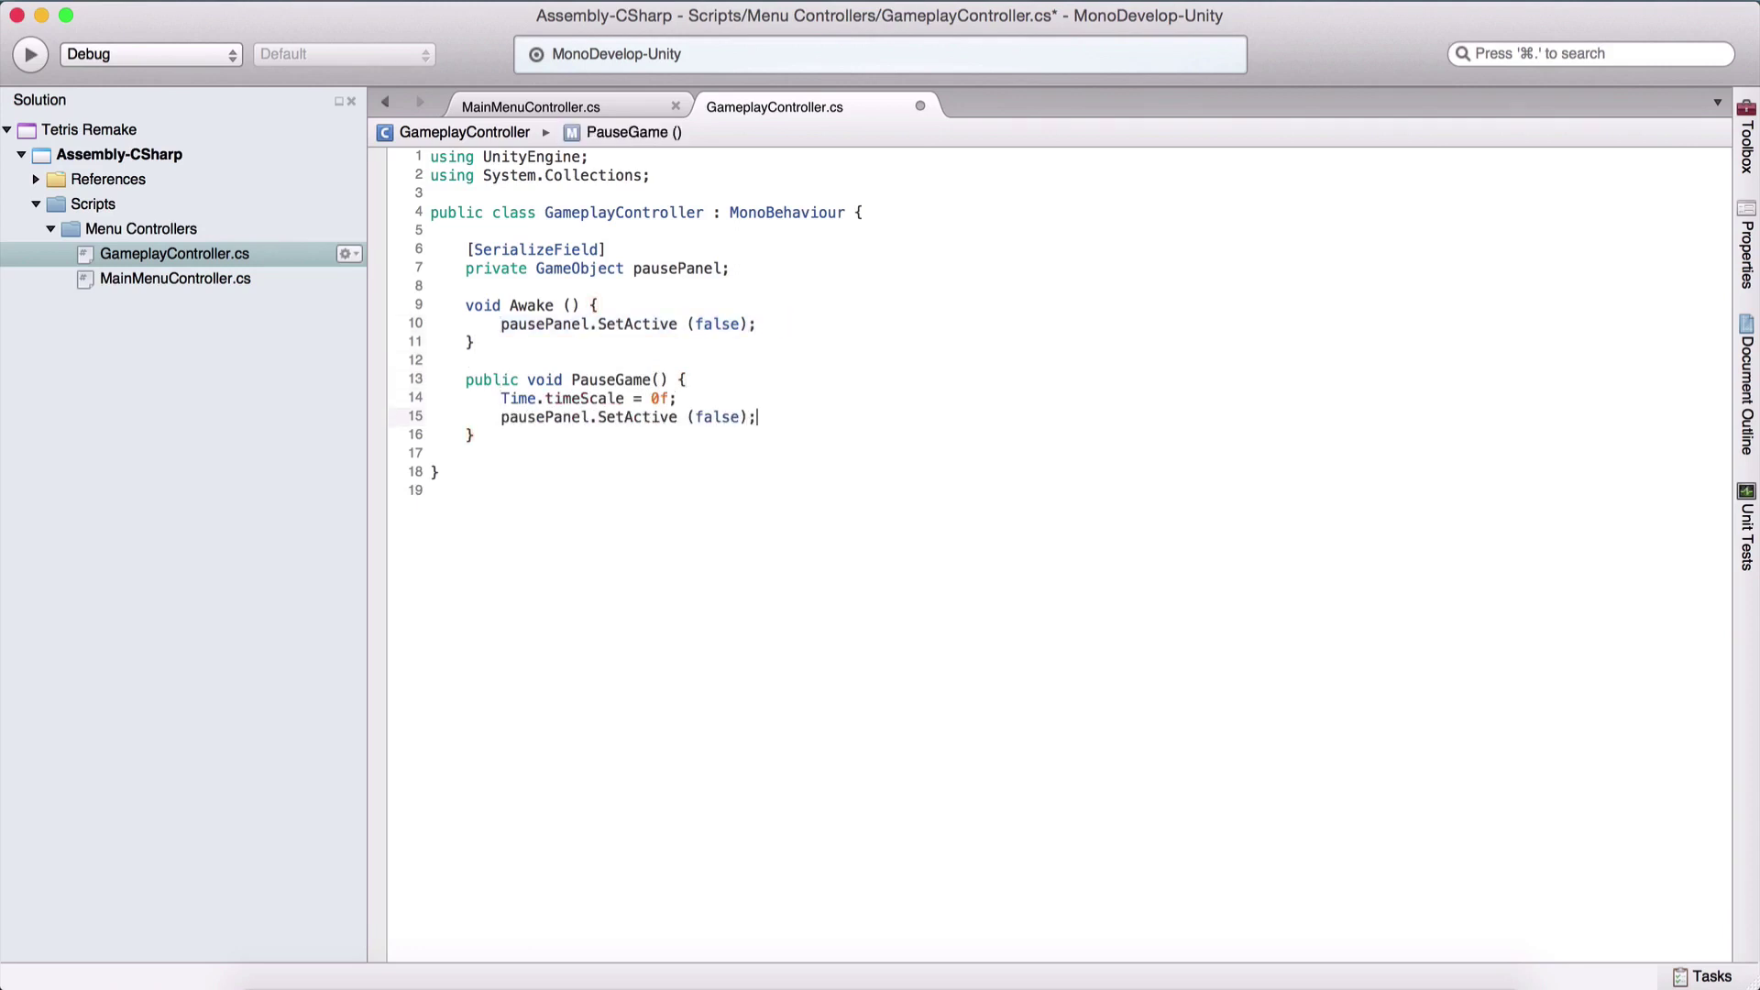
key(Left)
key(BackSpace)
key(BackSpace)
key(BackSpace)
key(BackSpace)
key(BackSpace)
text(true))
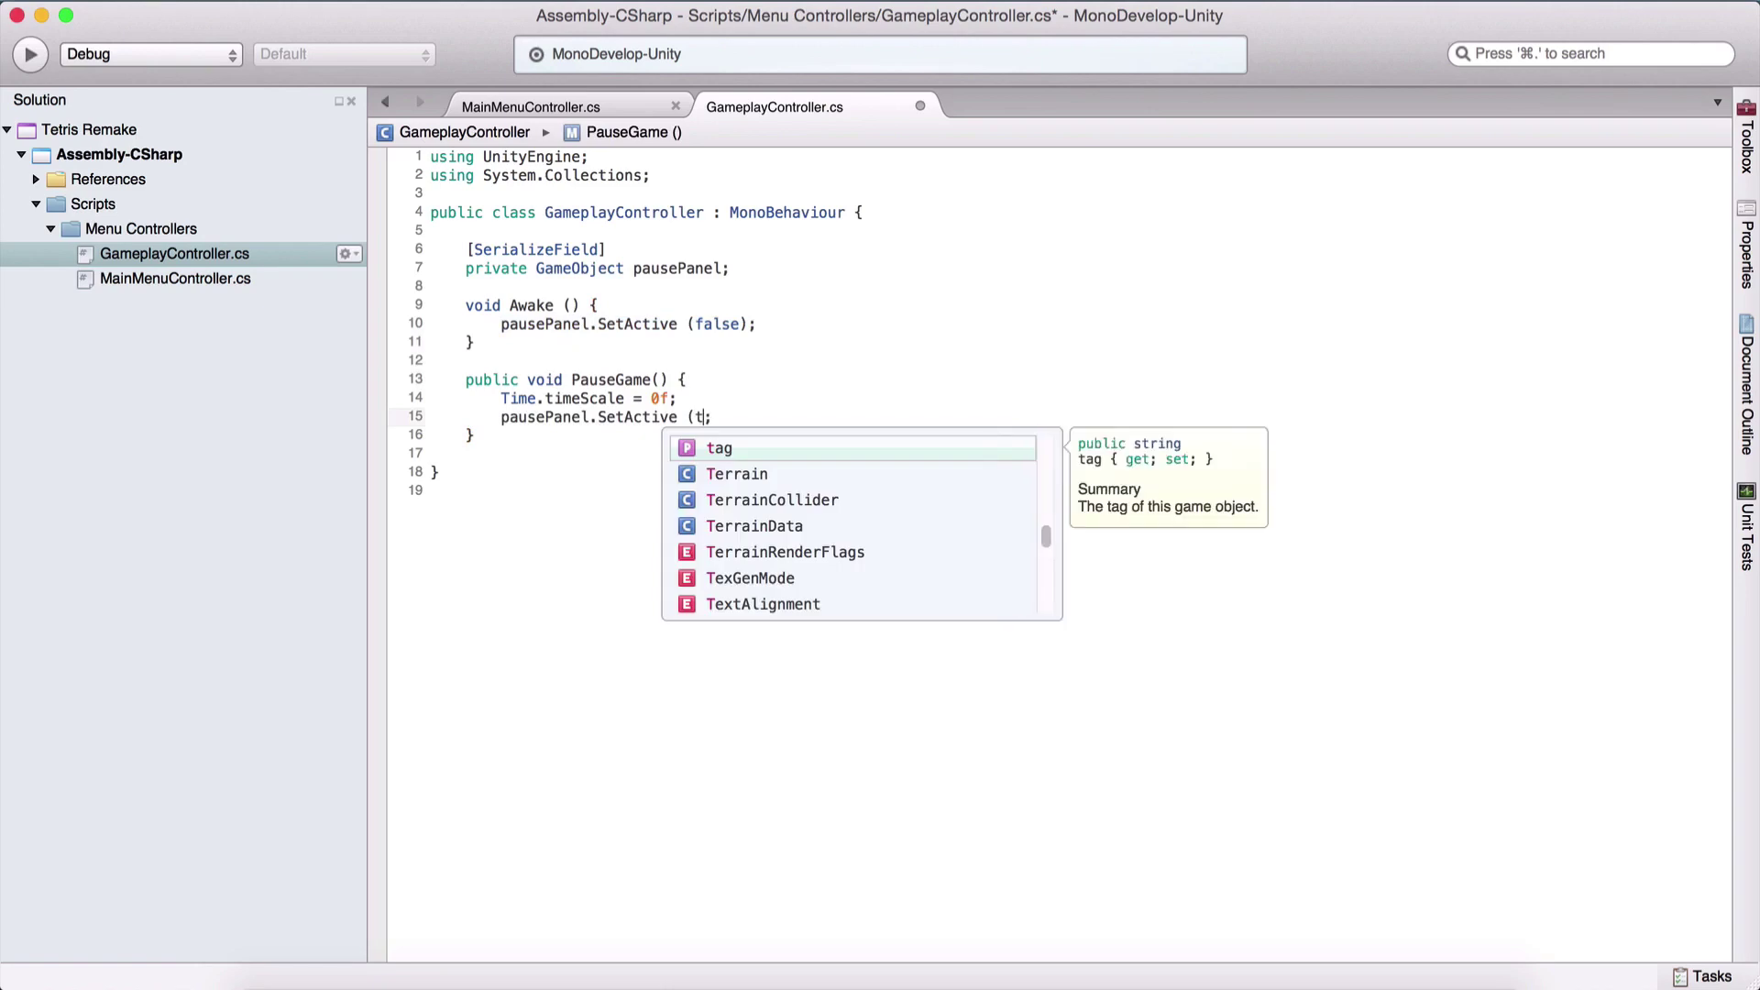
Add an empty public void ResumeGame() method below PauseGame
key(Down)
key(Return)
key(Return)
text(pub)
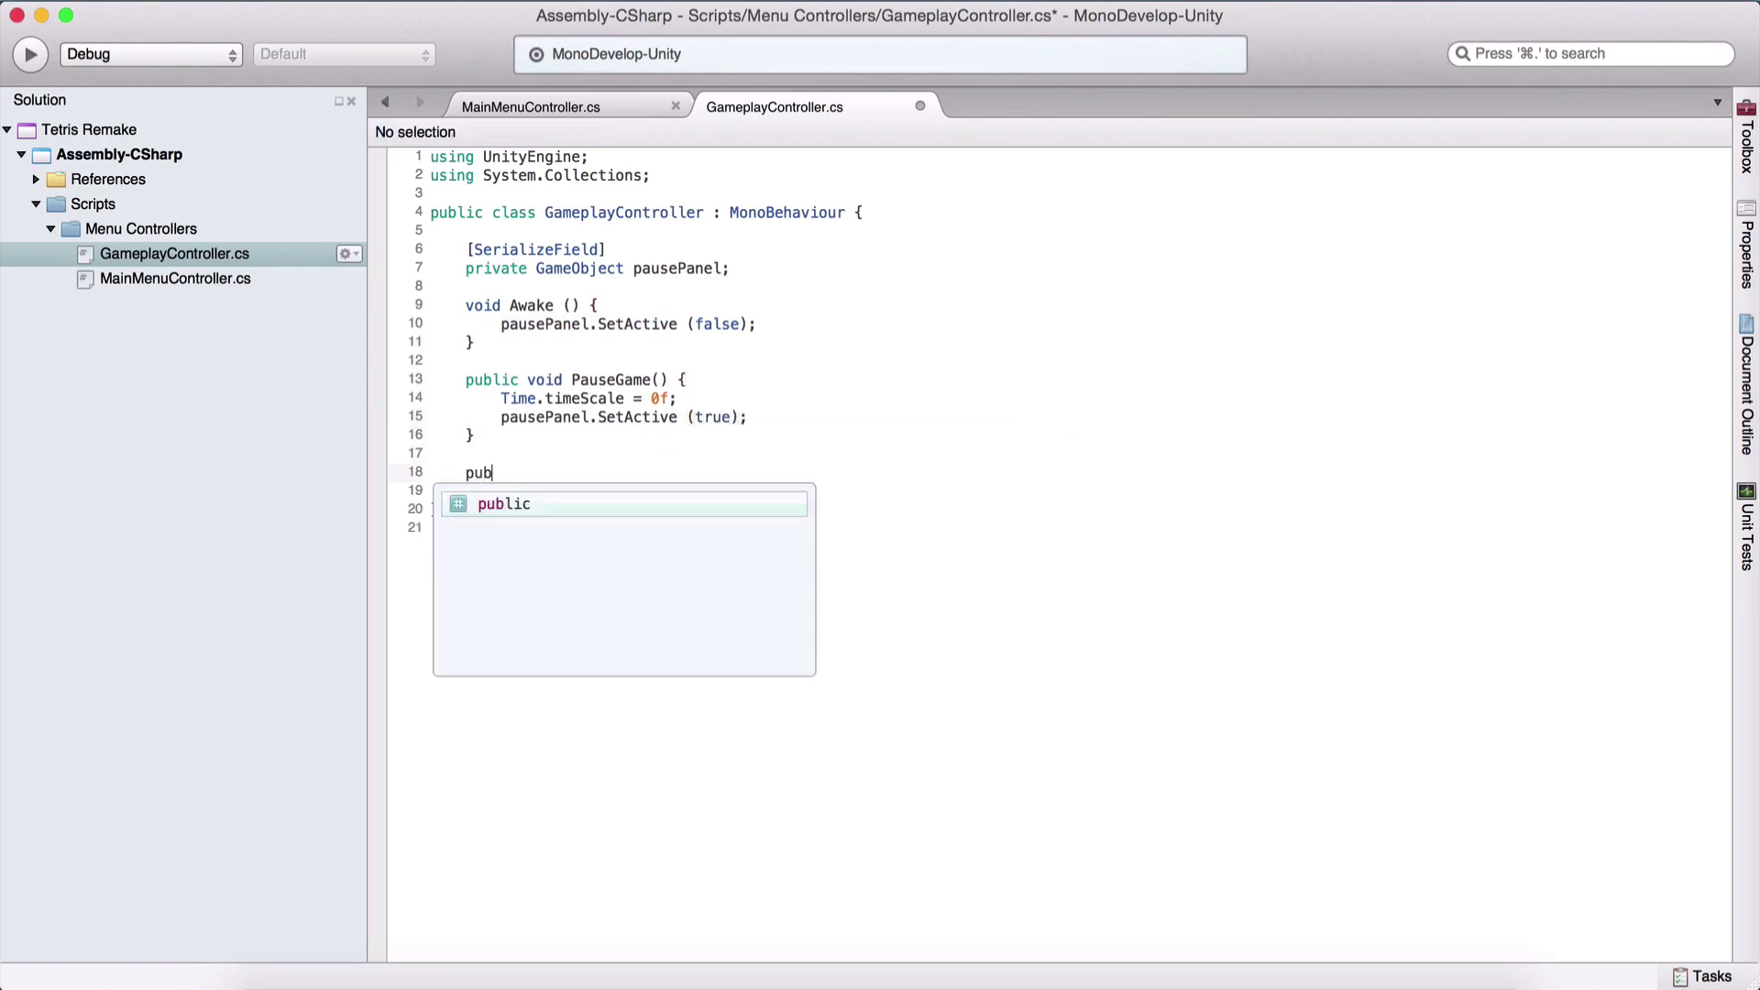
text(lic void ResumeGame() {)
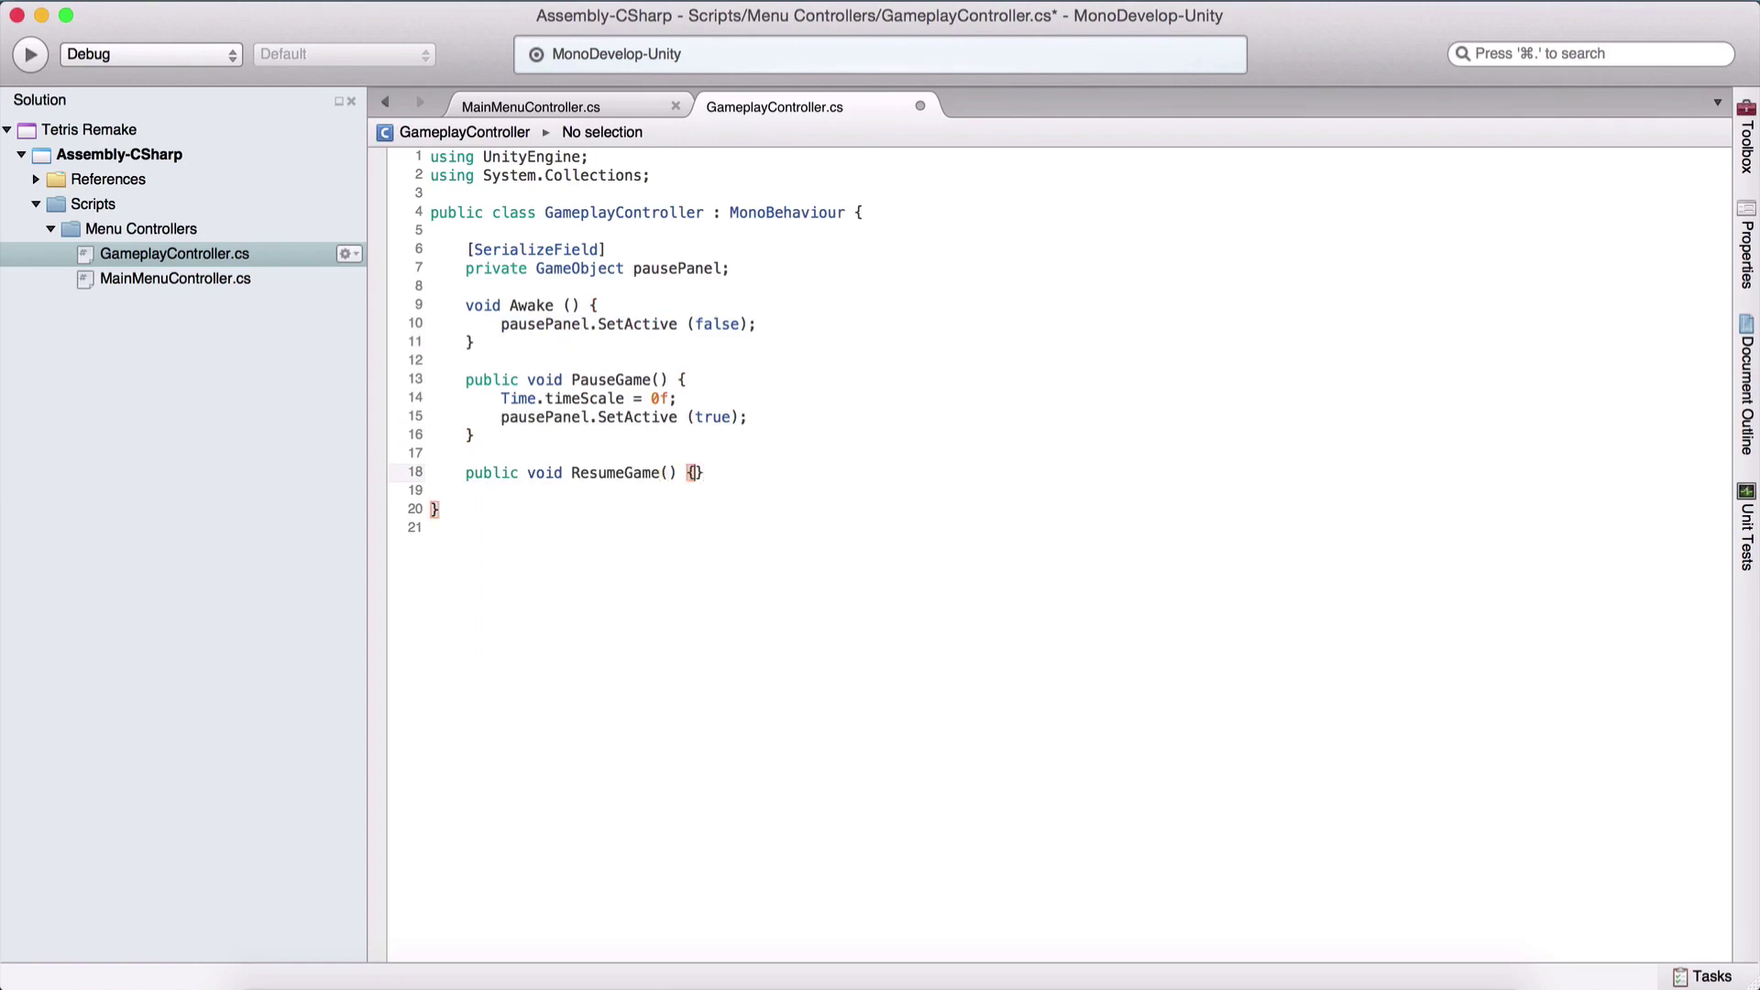
key(Return)
Copy the two body lines of PauseGame into ResumeGame and save the script
key(Up)
key(Up)
key(Up)
key(Up)
key(shift+End)
key(shift+Up)
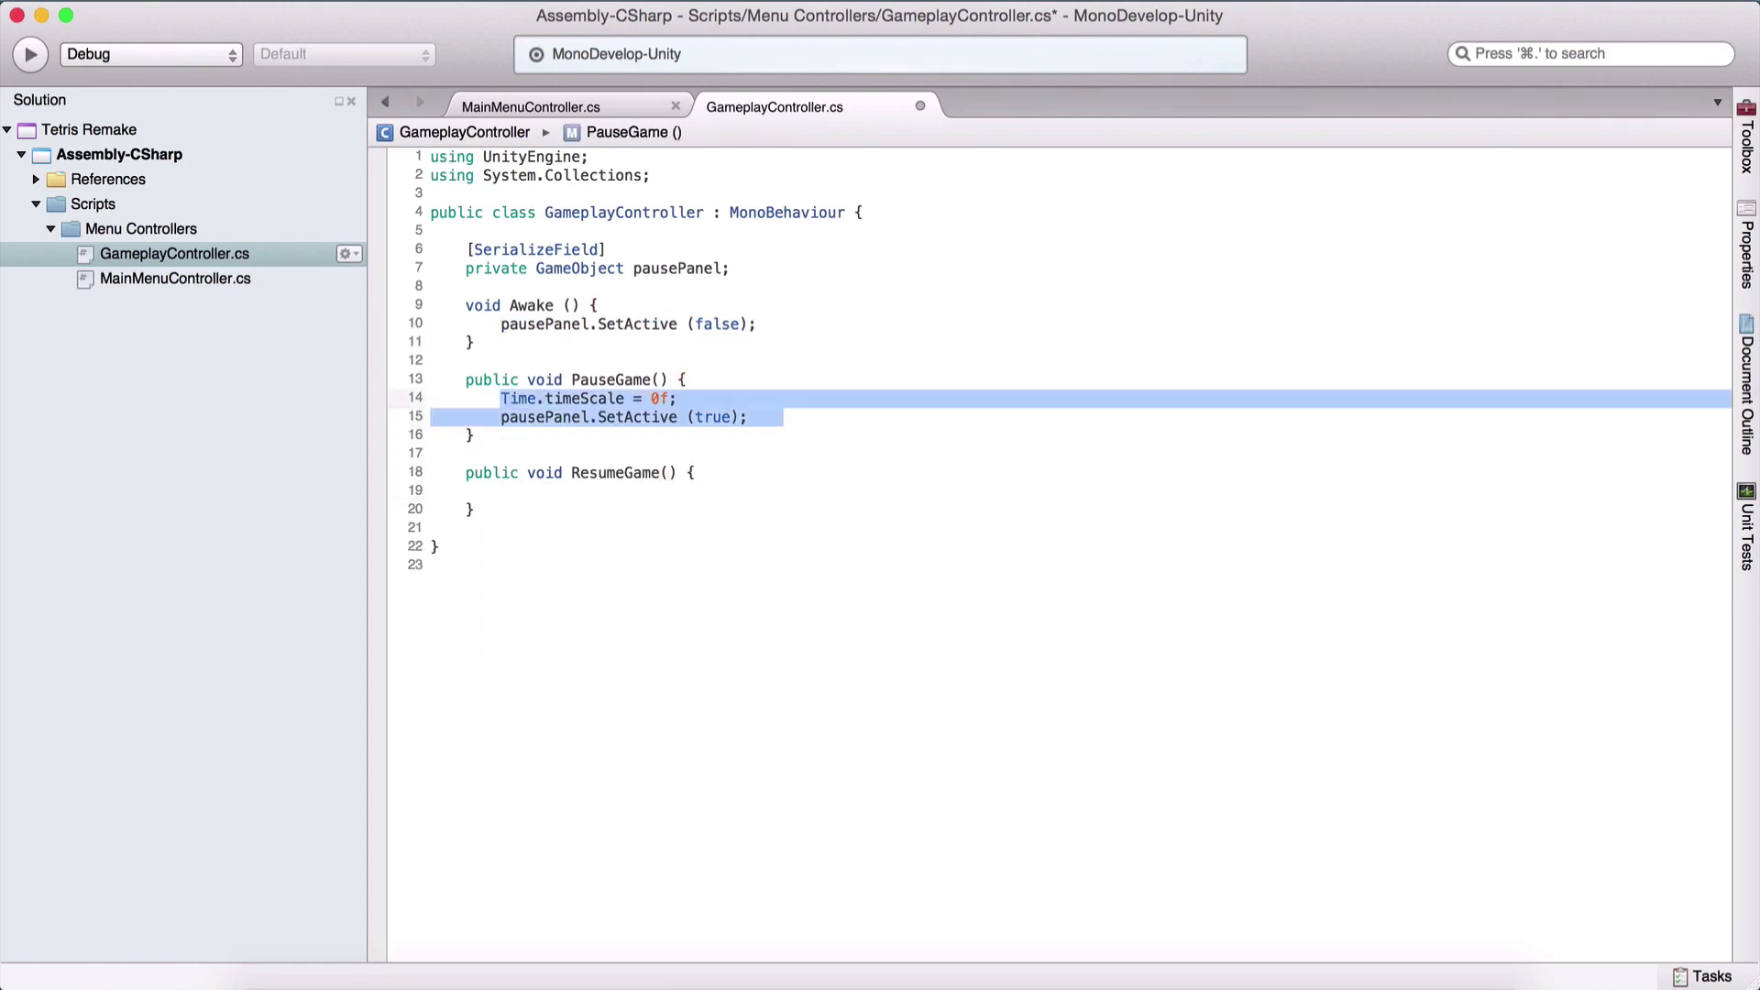
key(Down)
key(Down)
key(Down)
key(Down)
key(super+v)
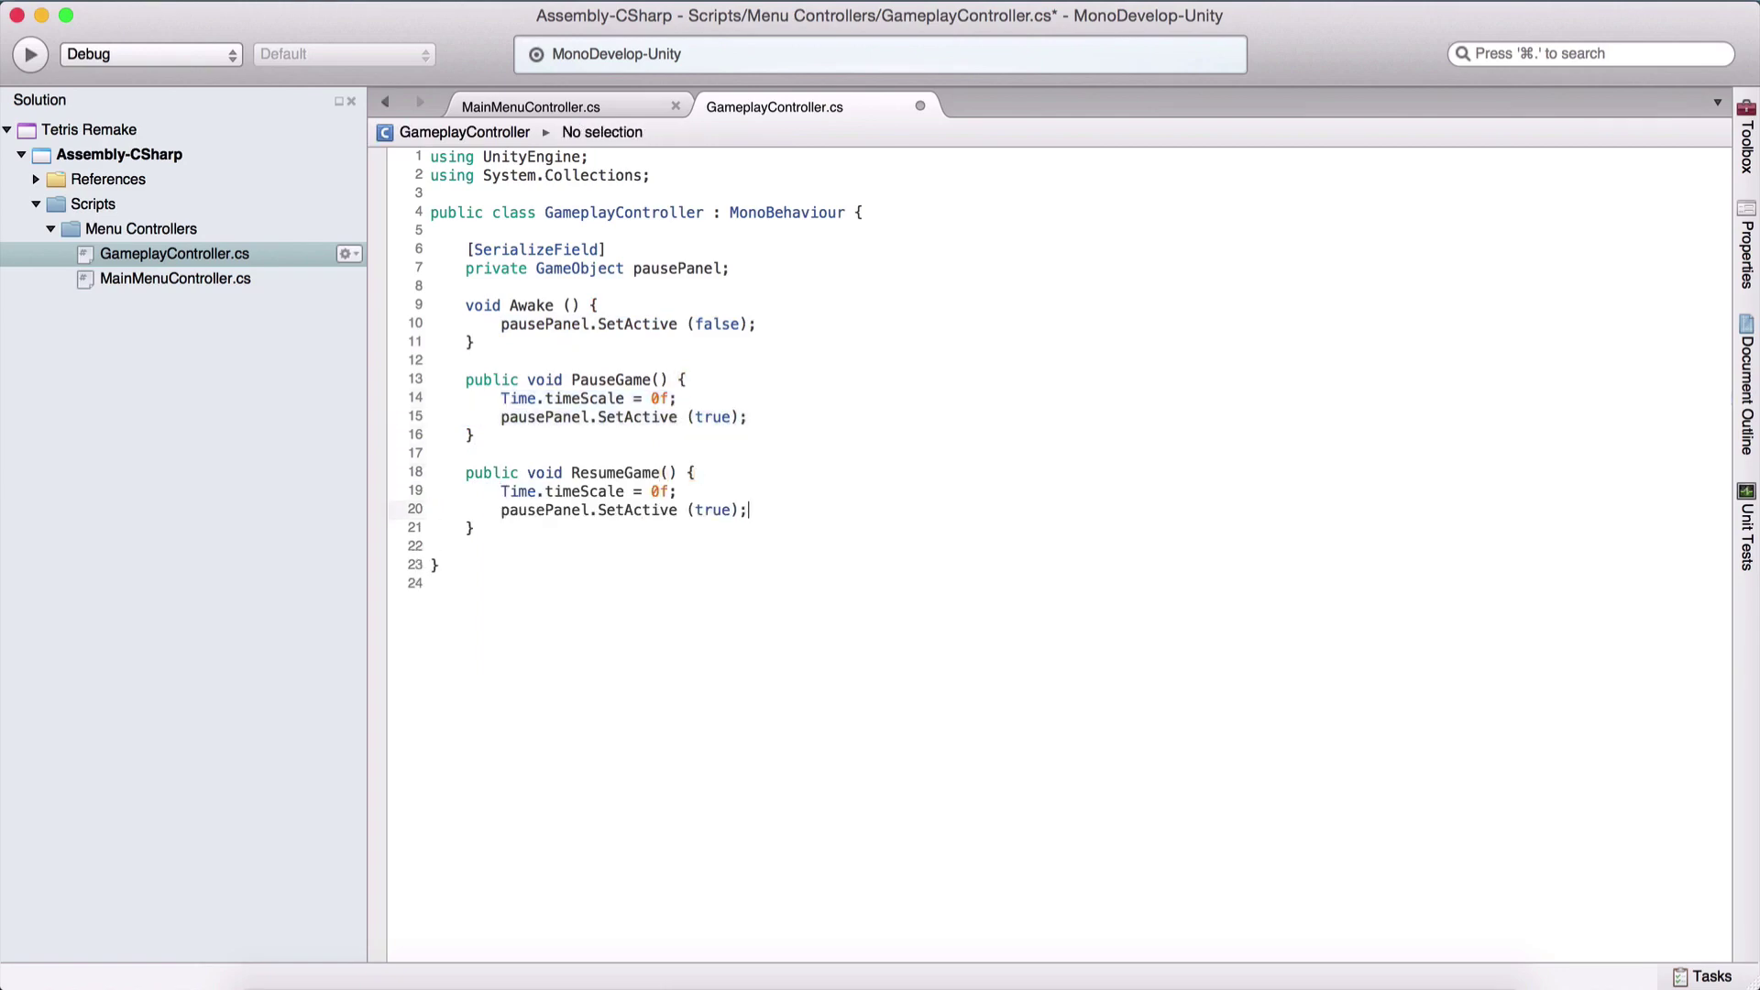
key(super+s)
In ResumeGame, change Time.timeScale to 1f and the pausePanel.SetActive argument to false
click(656, 491)
text(1)
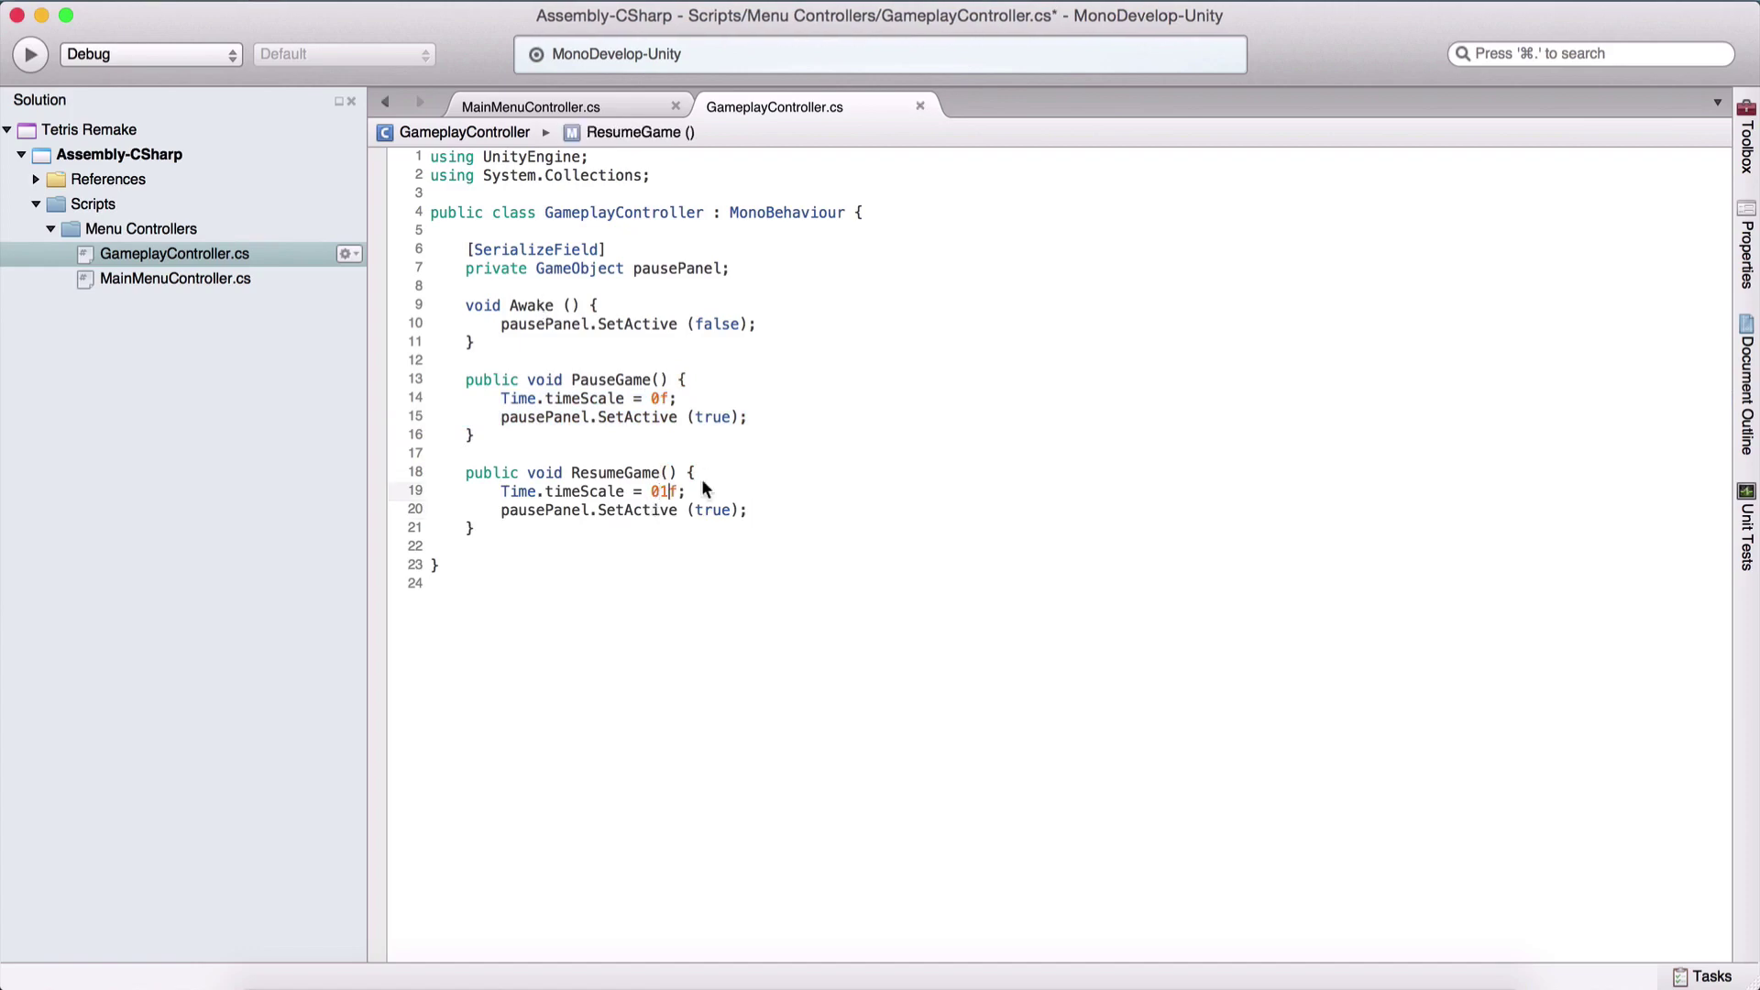
key(BackSpace)
text(1)
key(super+s)
double_click(708, 510)
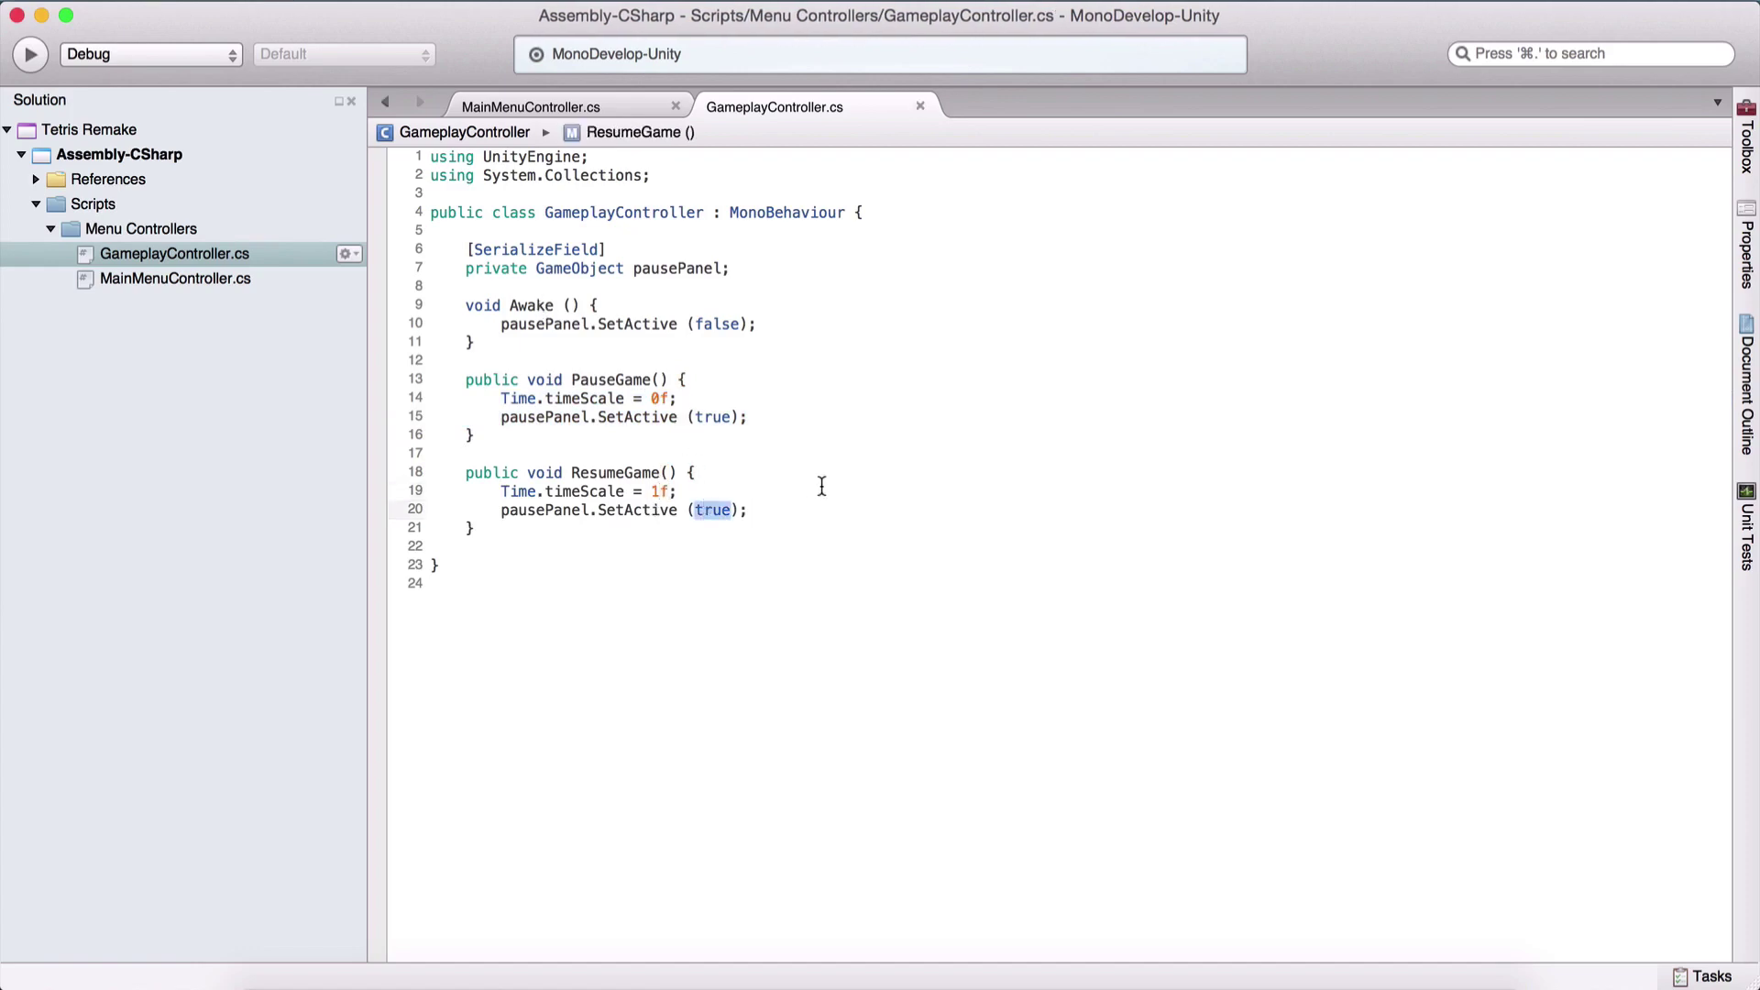
text(false)
key(Down)
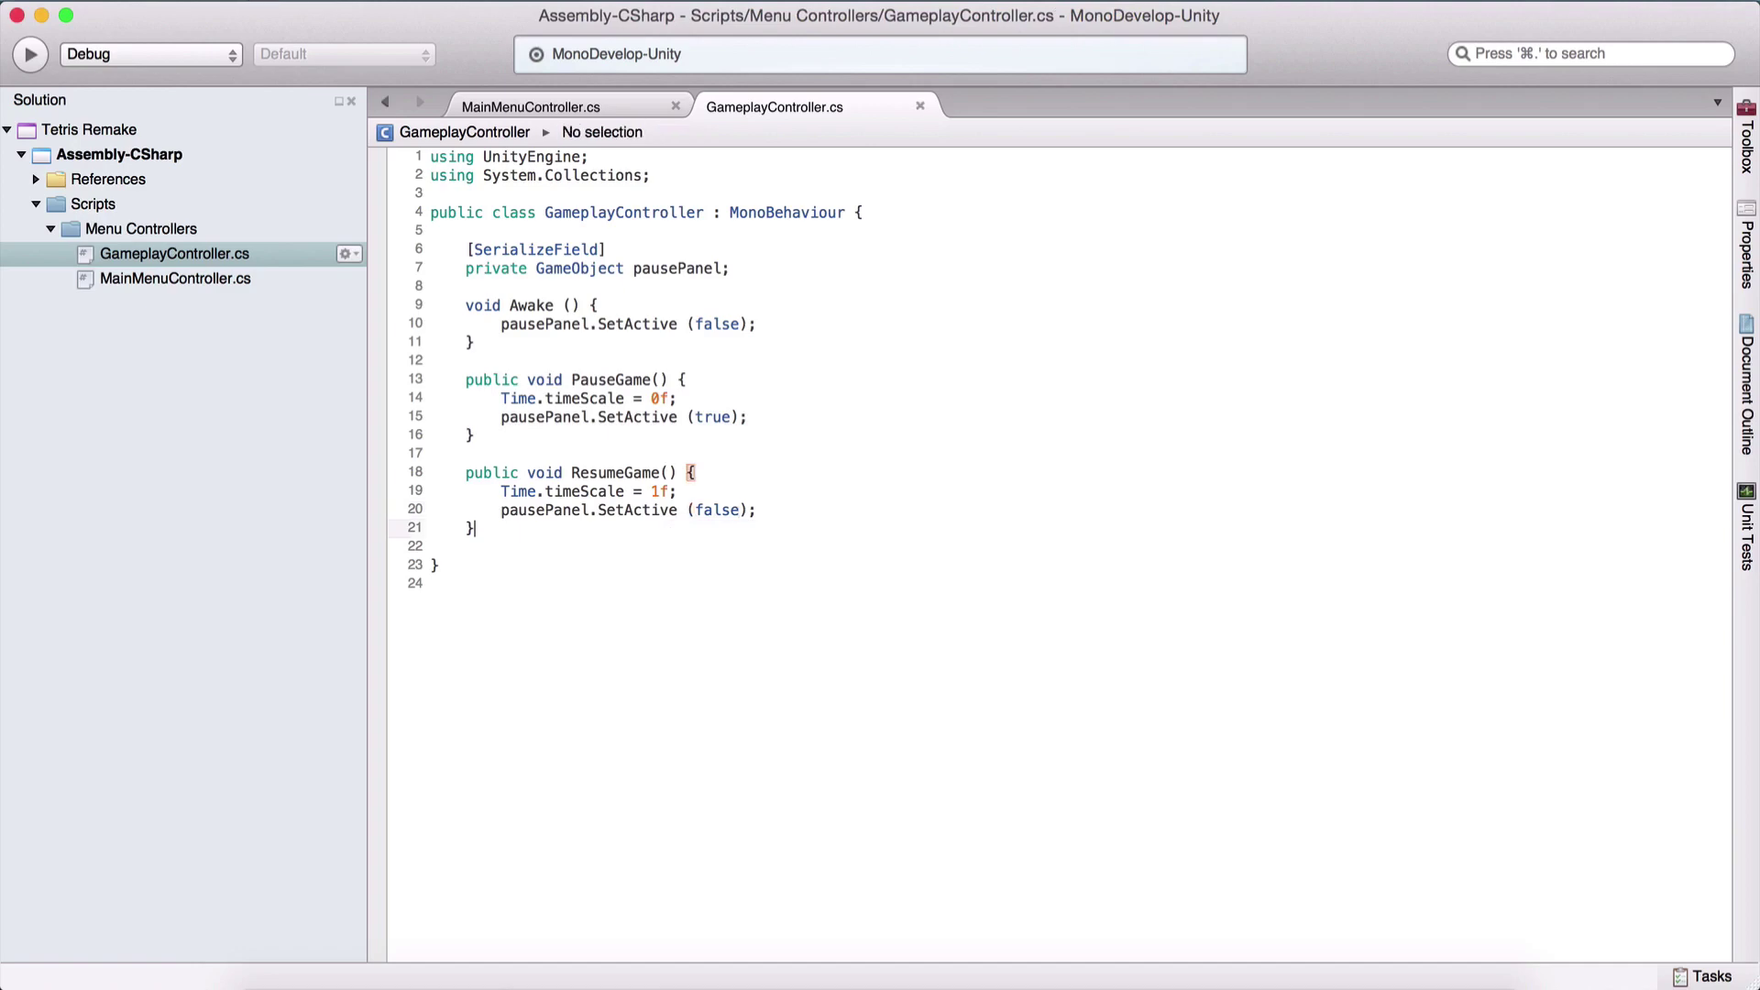
Add an empty public void QuitGame() method below ResumeGame
key(Return)
key(Return)
text(public void )
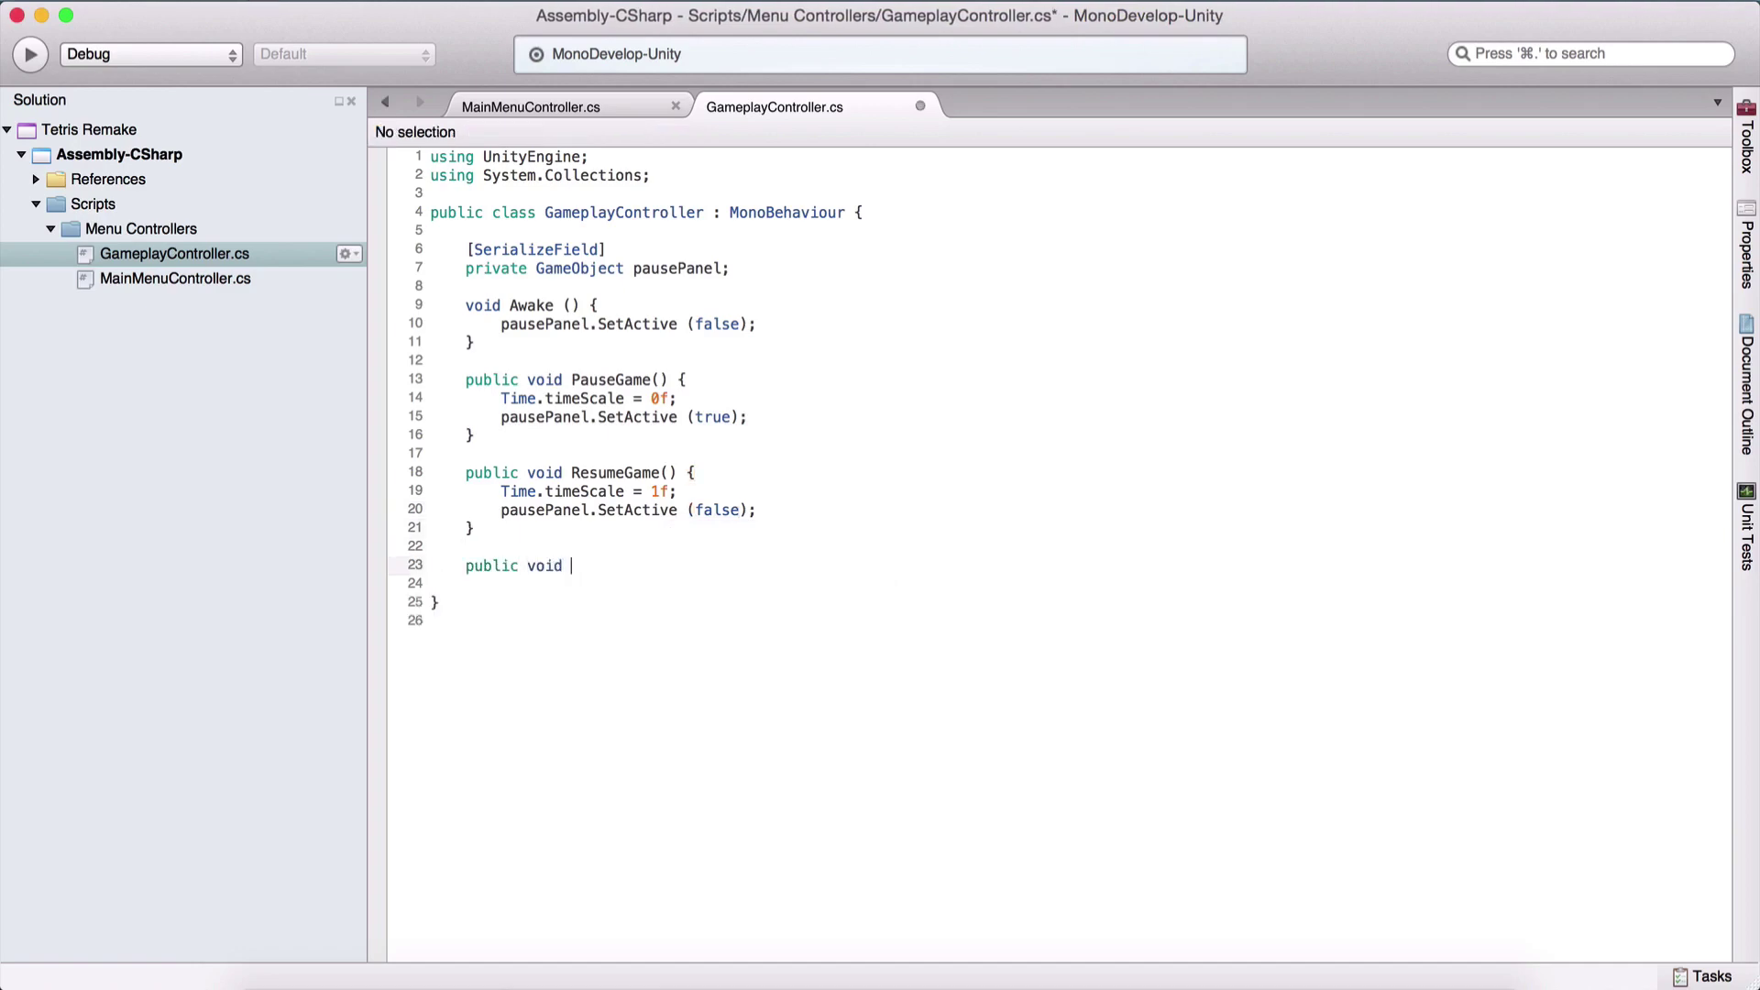
text(QuitGame() {)
key(Return)
Write Application.LoadLevel ("MainMenu"); as the body of QuitGame and save the script
text(Application;)
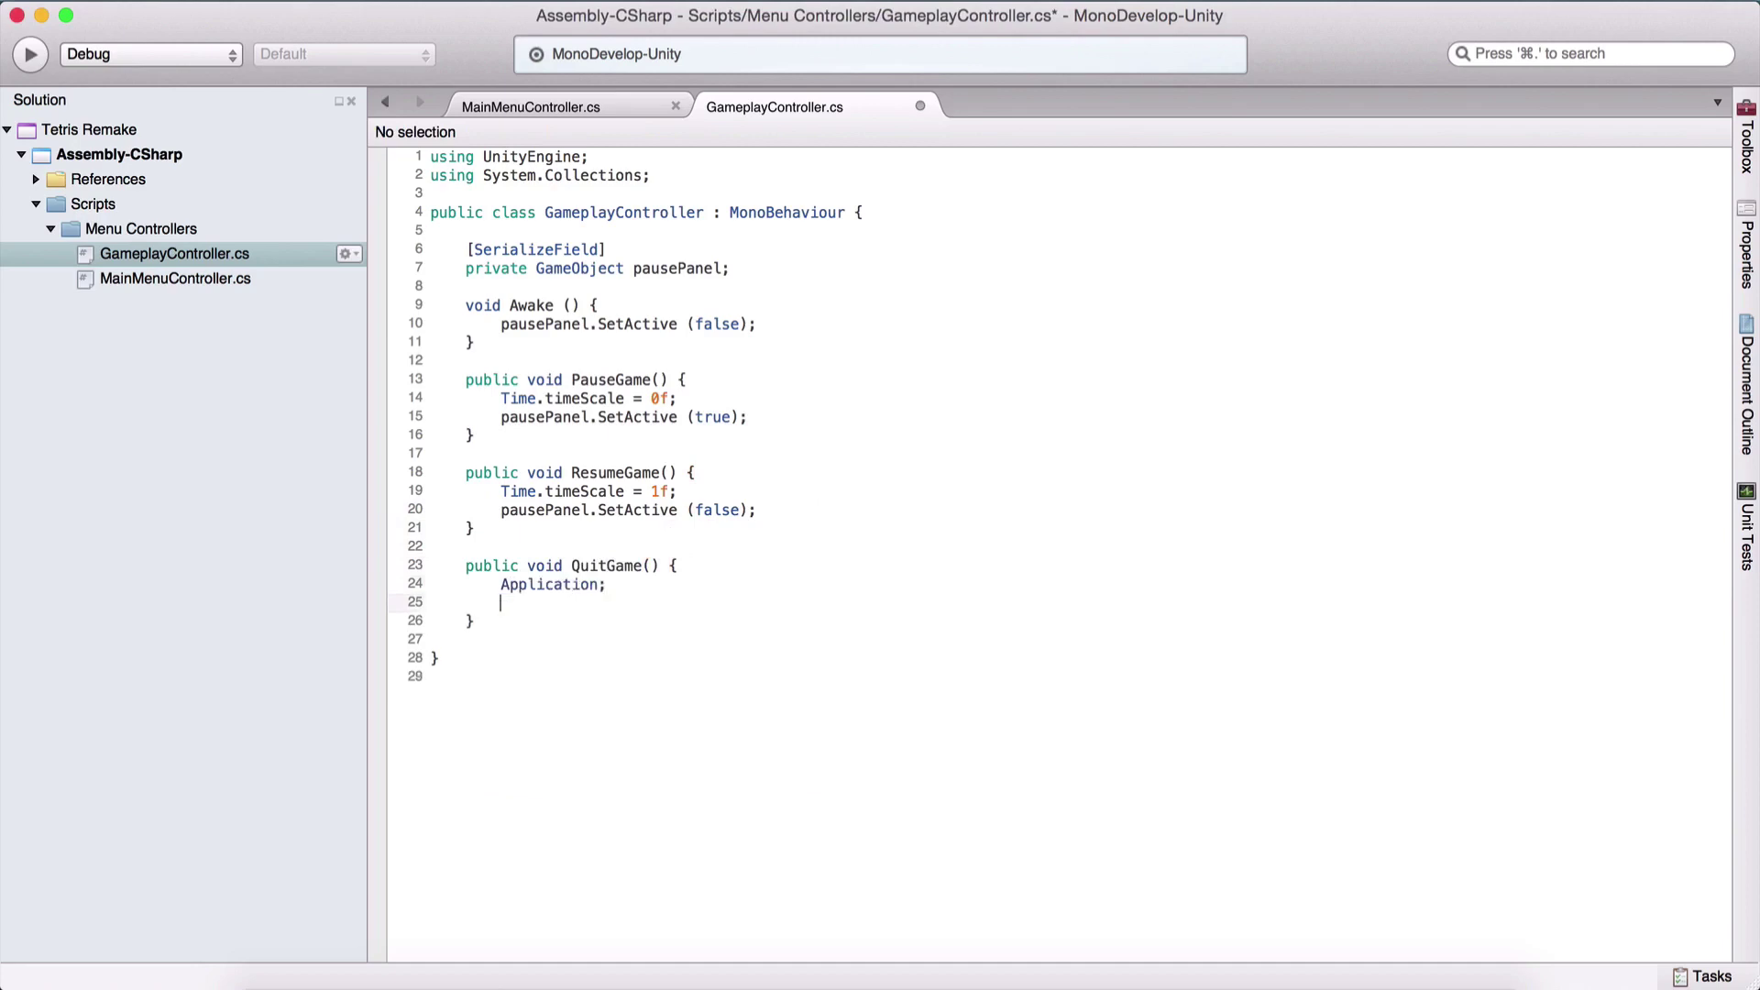
key(BackSpace)
text(.load)
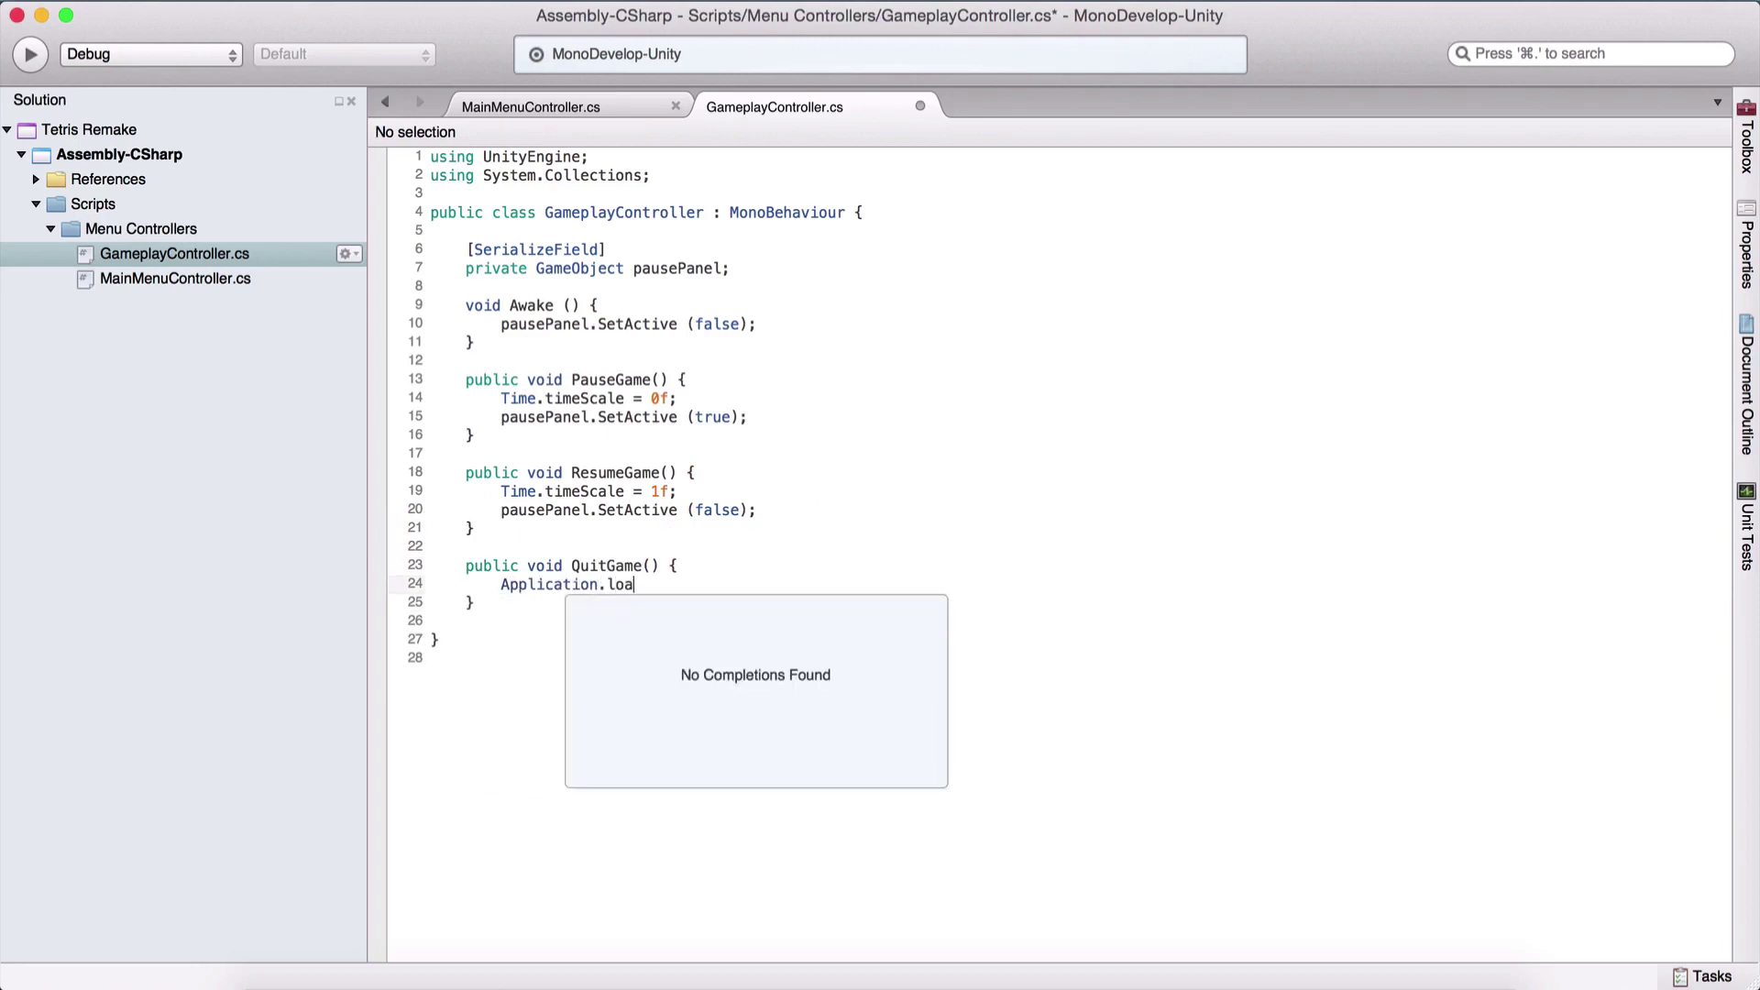
key(BackSpace)
key(BackSpace)
key(BackSpace)
text(LoadLevel )
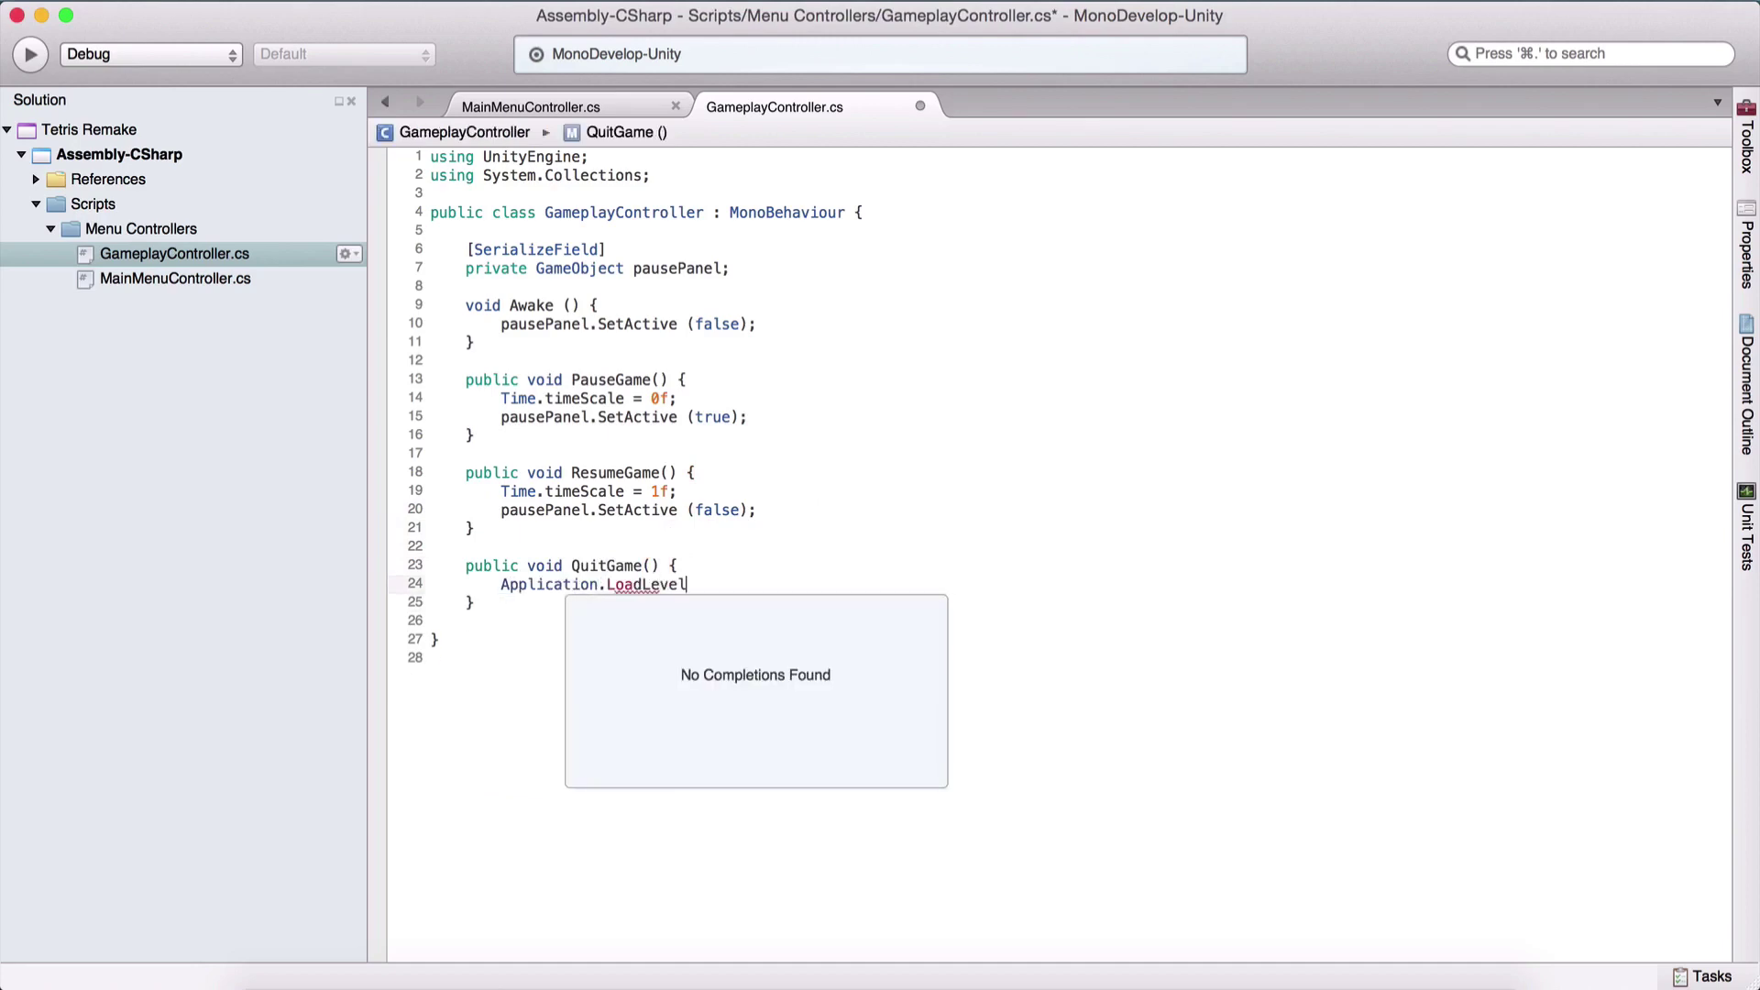
text(("M)
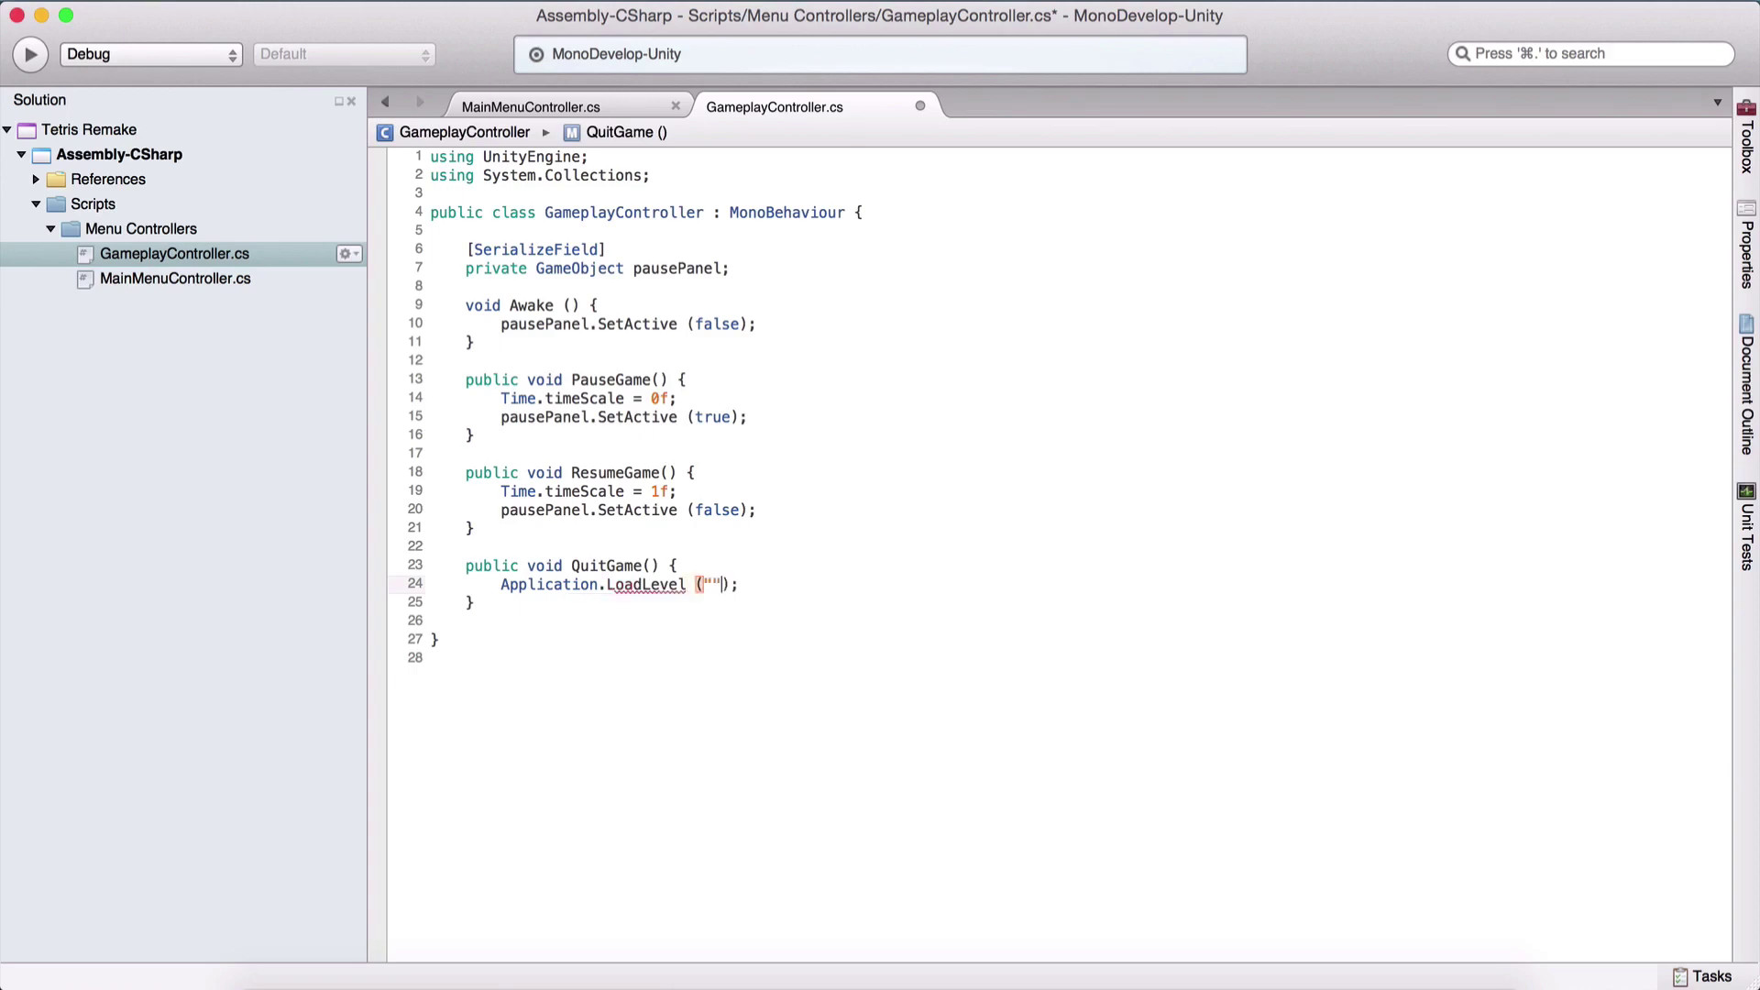
text(ainMenu)
key(super+s)
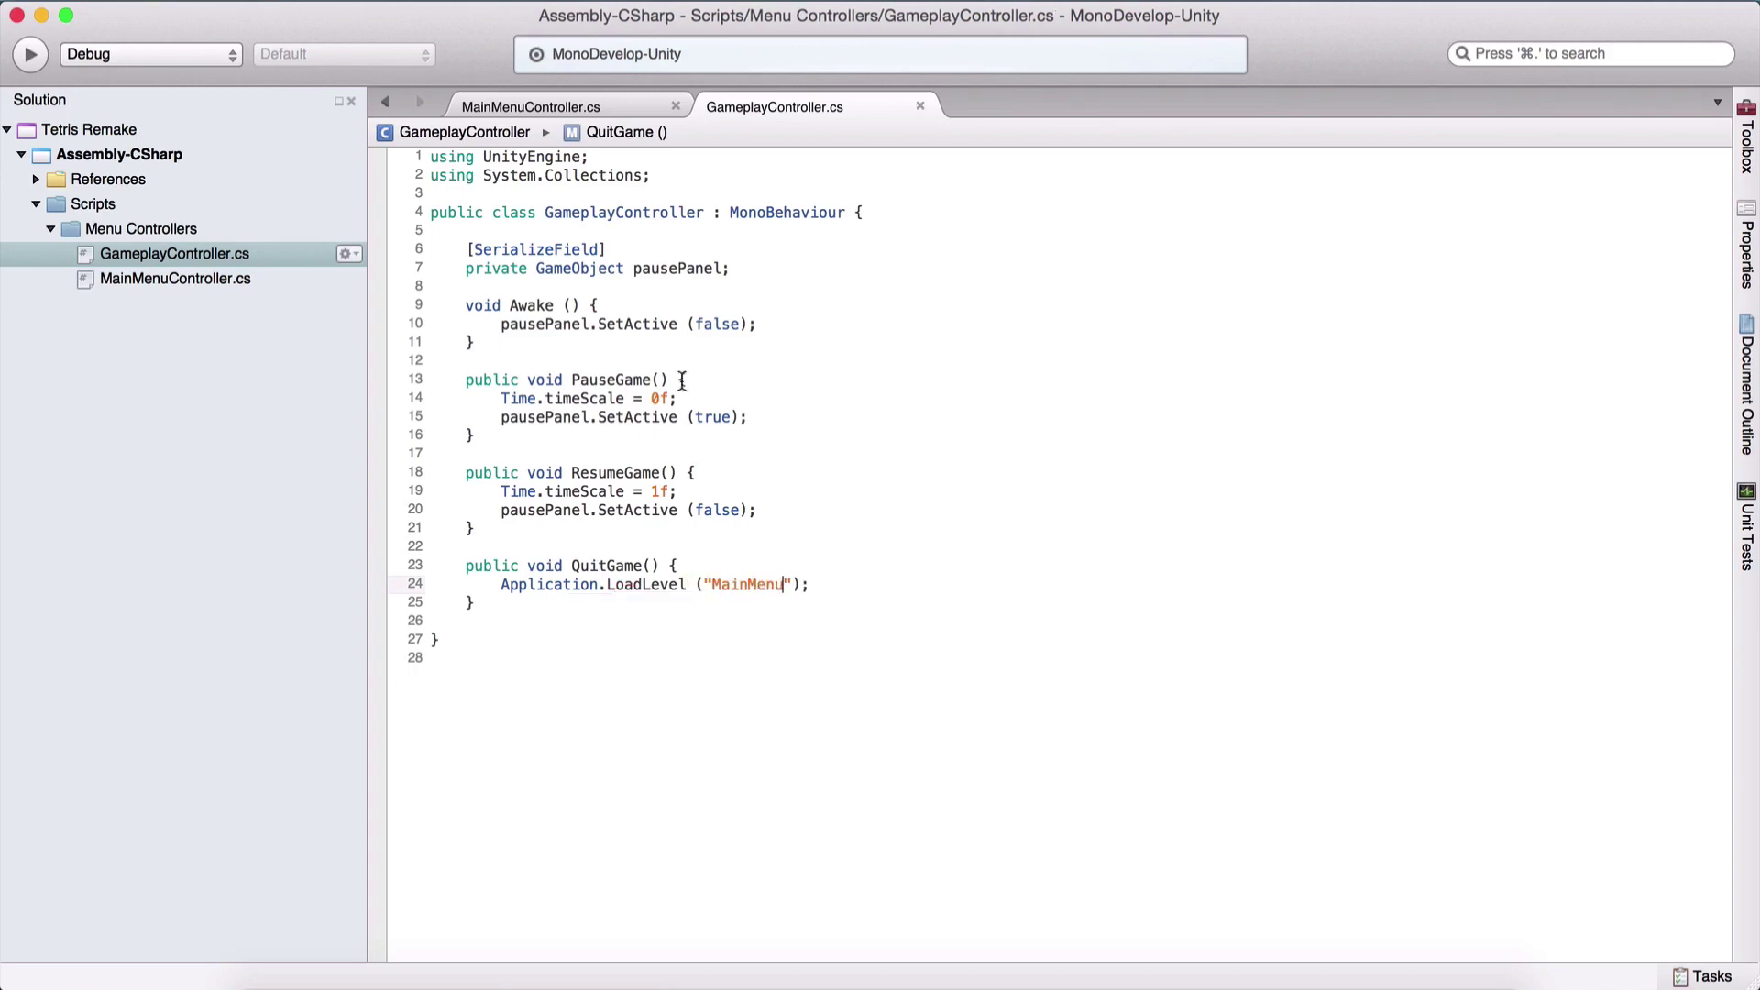
Copy the Time.timeScale = 1f line from ResumeGame into QuitGame above the LoadLevel call and save the script
click(701, 485)
key(shift+Home)
key(super+c)
key(Down)
key(Down)
key(Down)
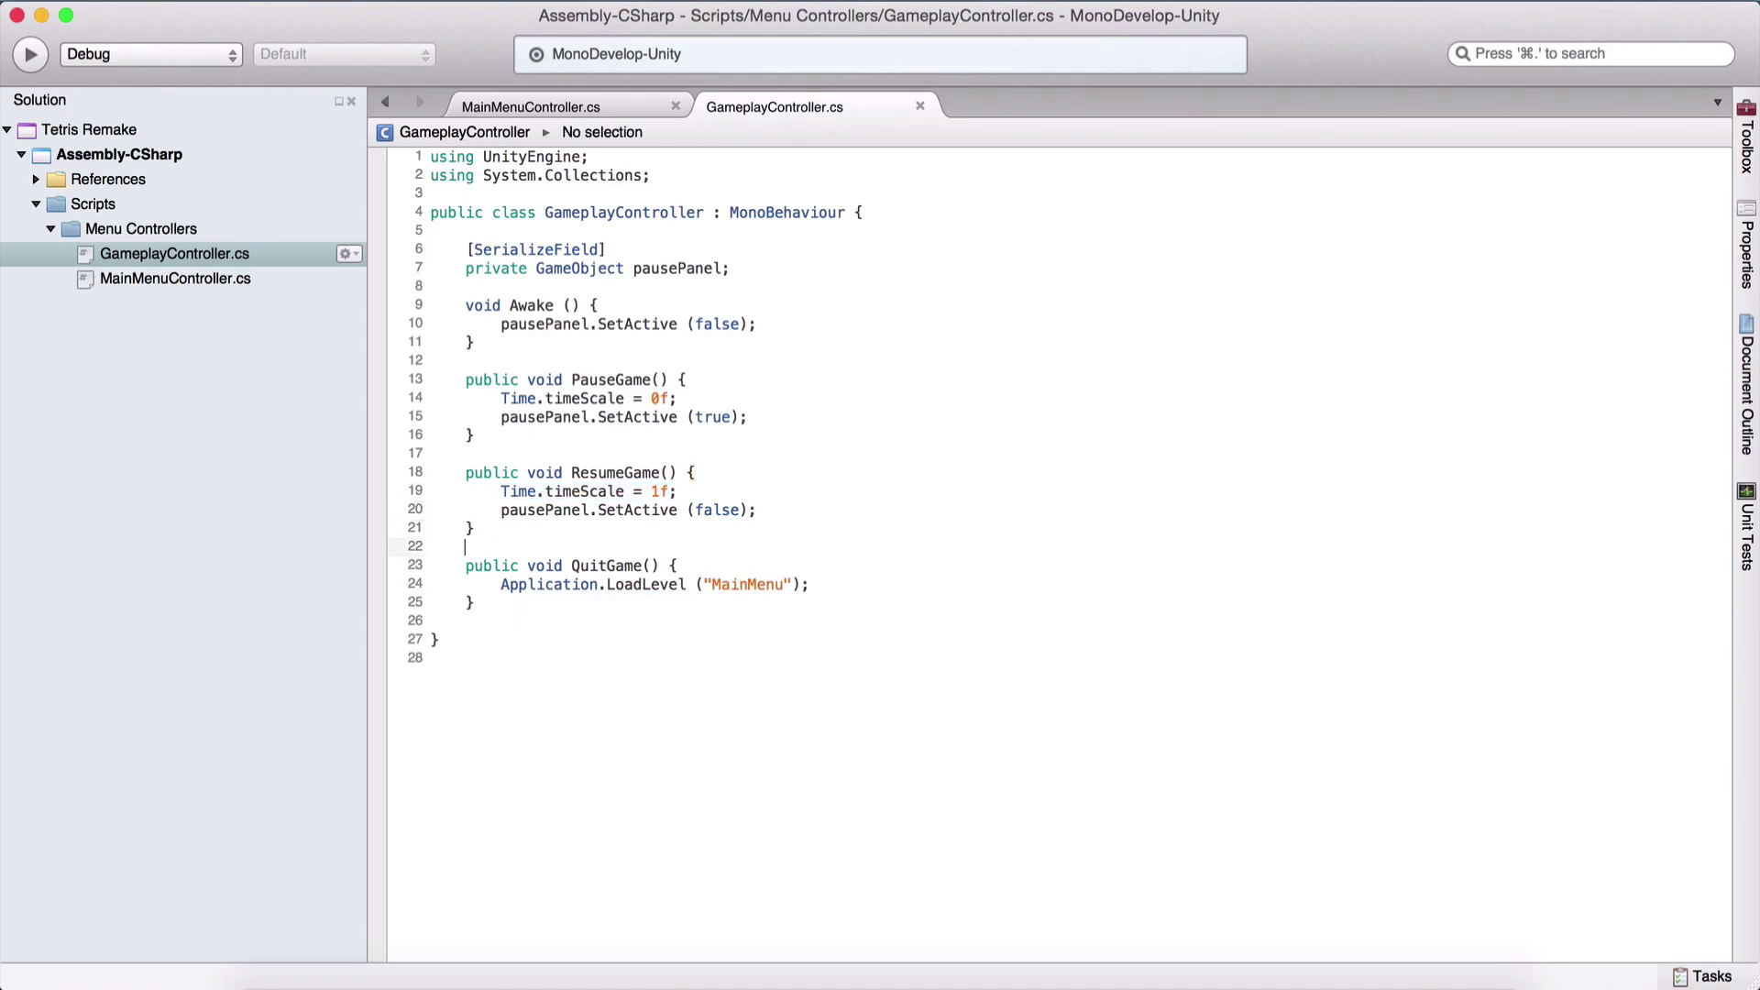
key(Down)
key(End)
key(Return)
key(super+v)
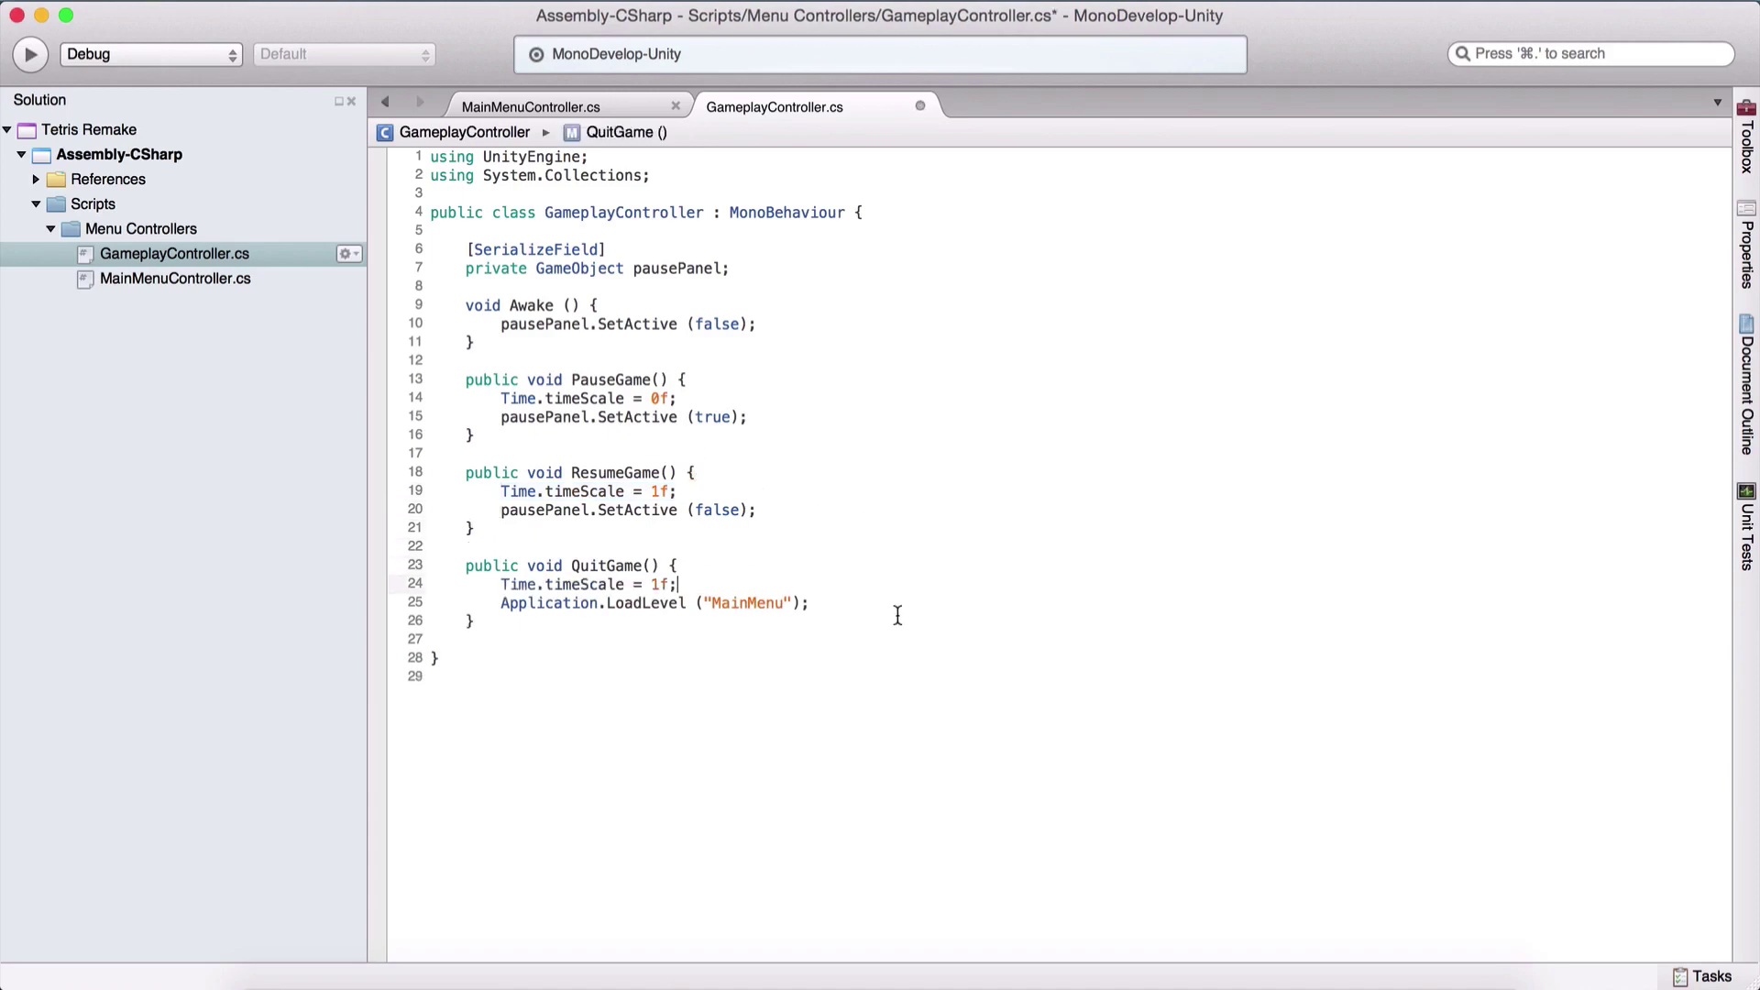
key(super+s)
drag(503, 397, 685, 403)
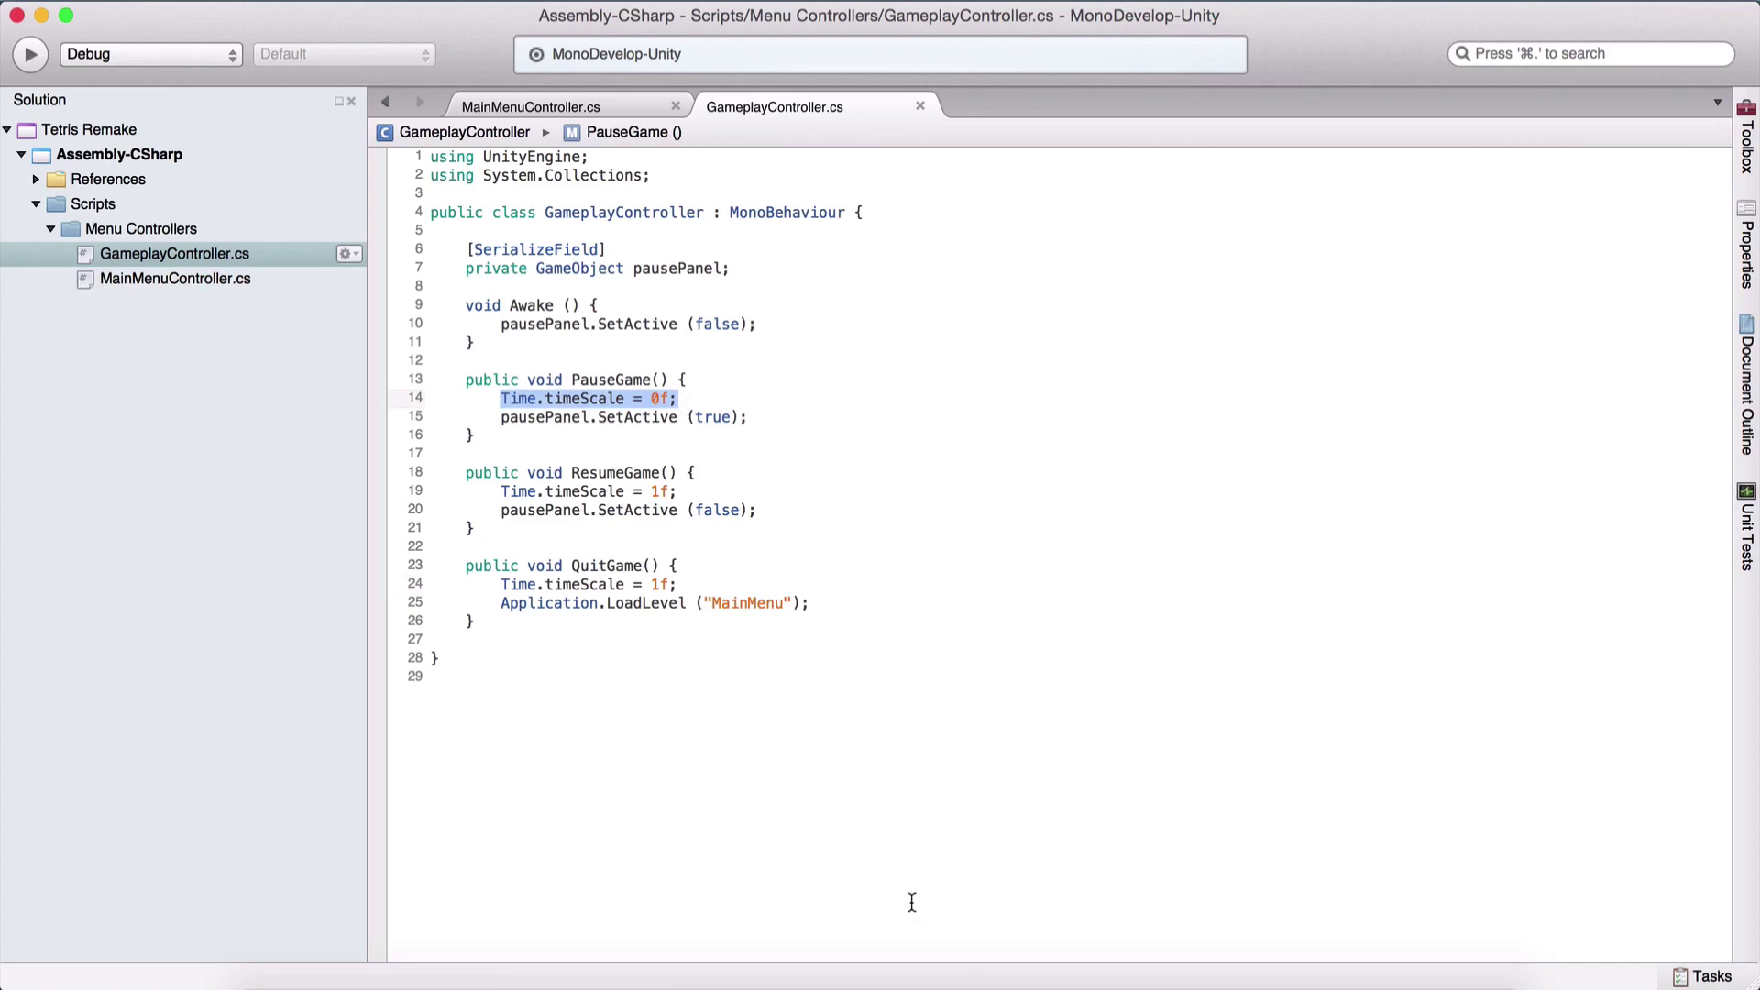
drag(686, 584, 494, 580)
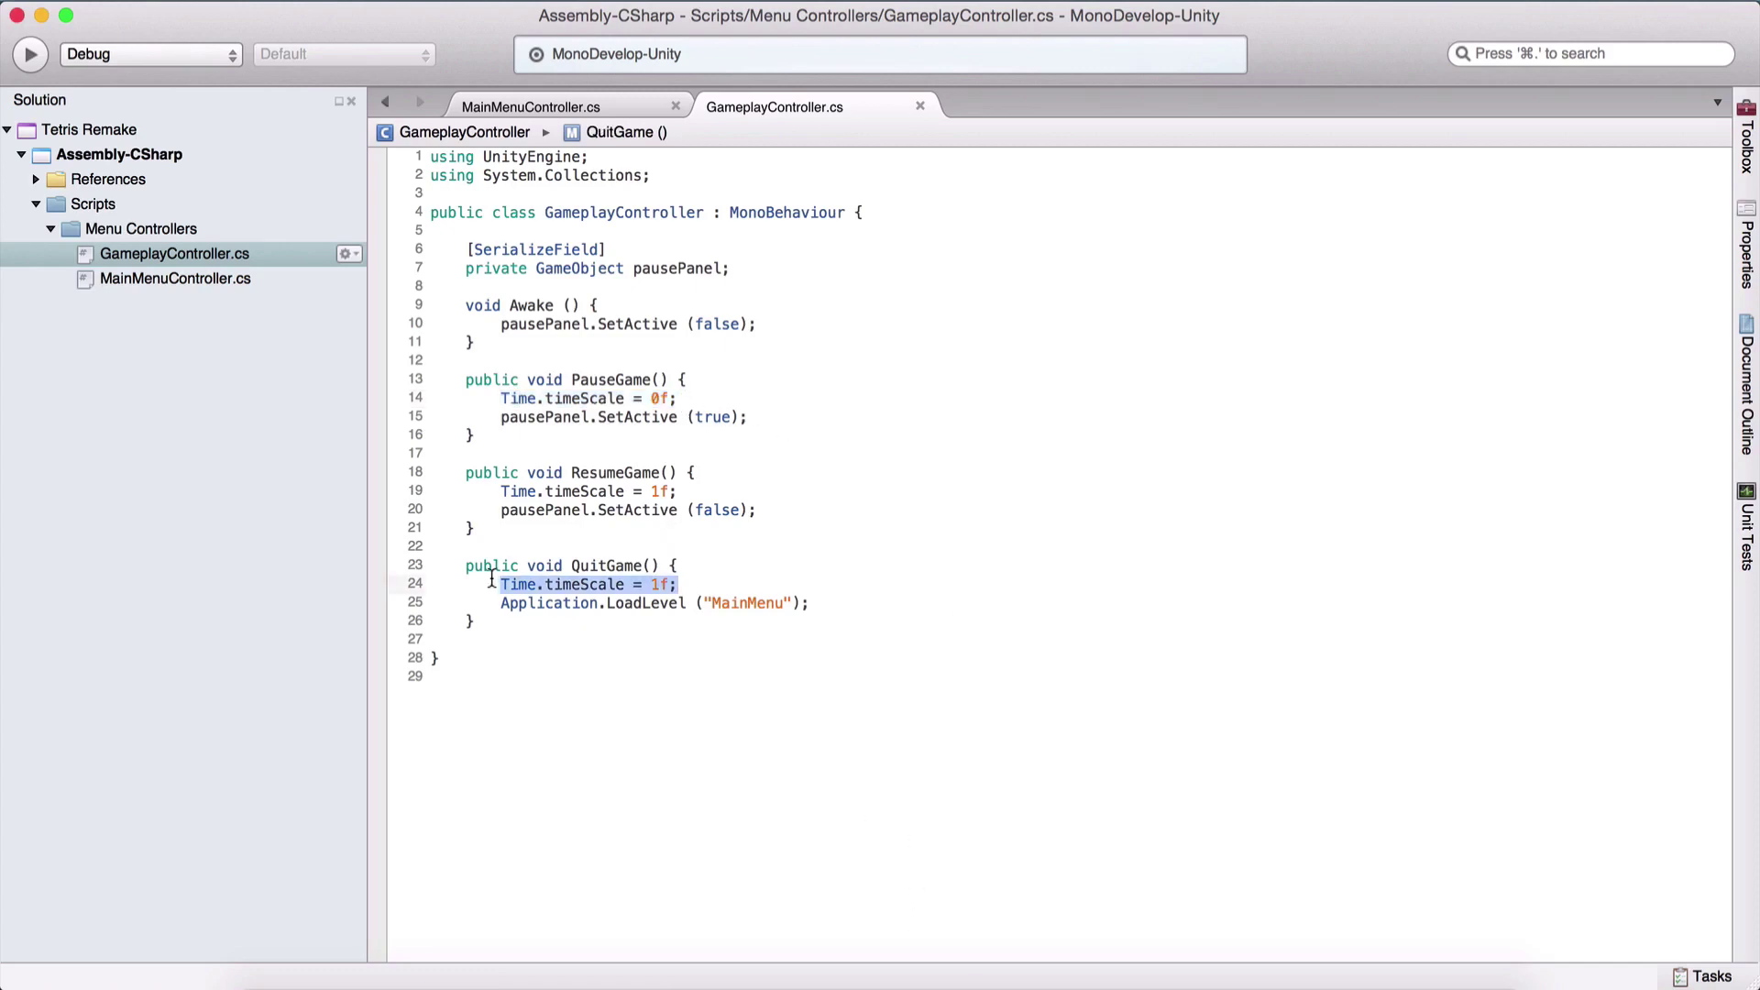
click(652, 584)
click(688, 584)
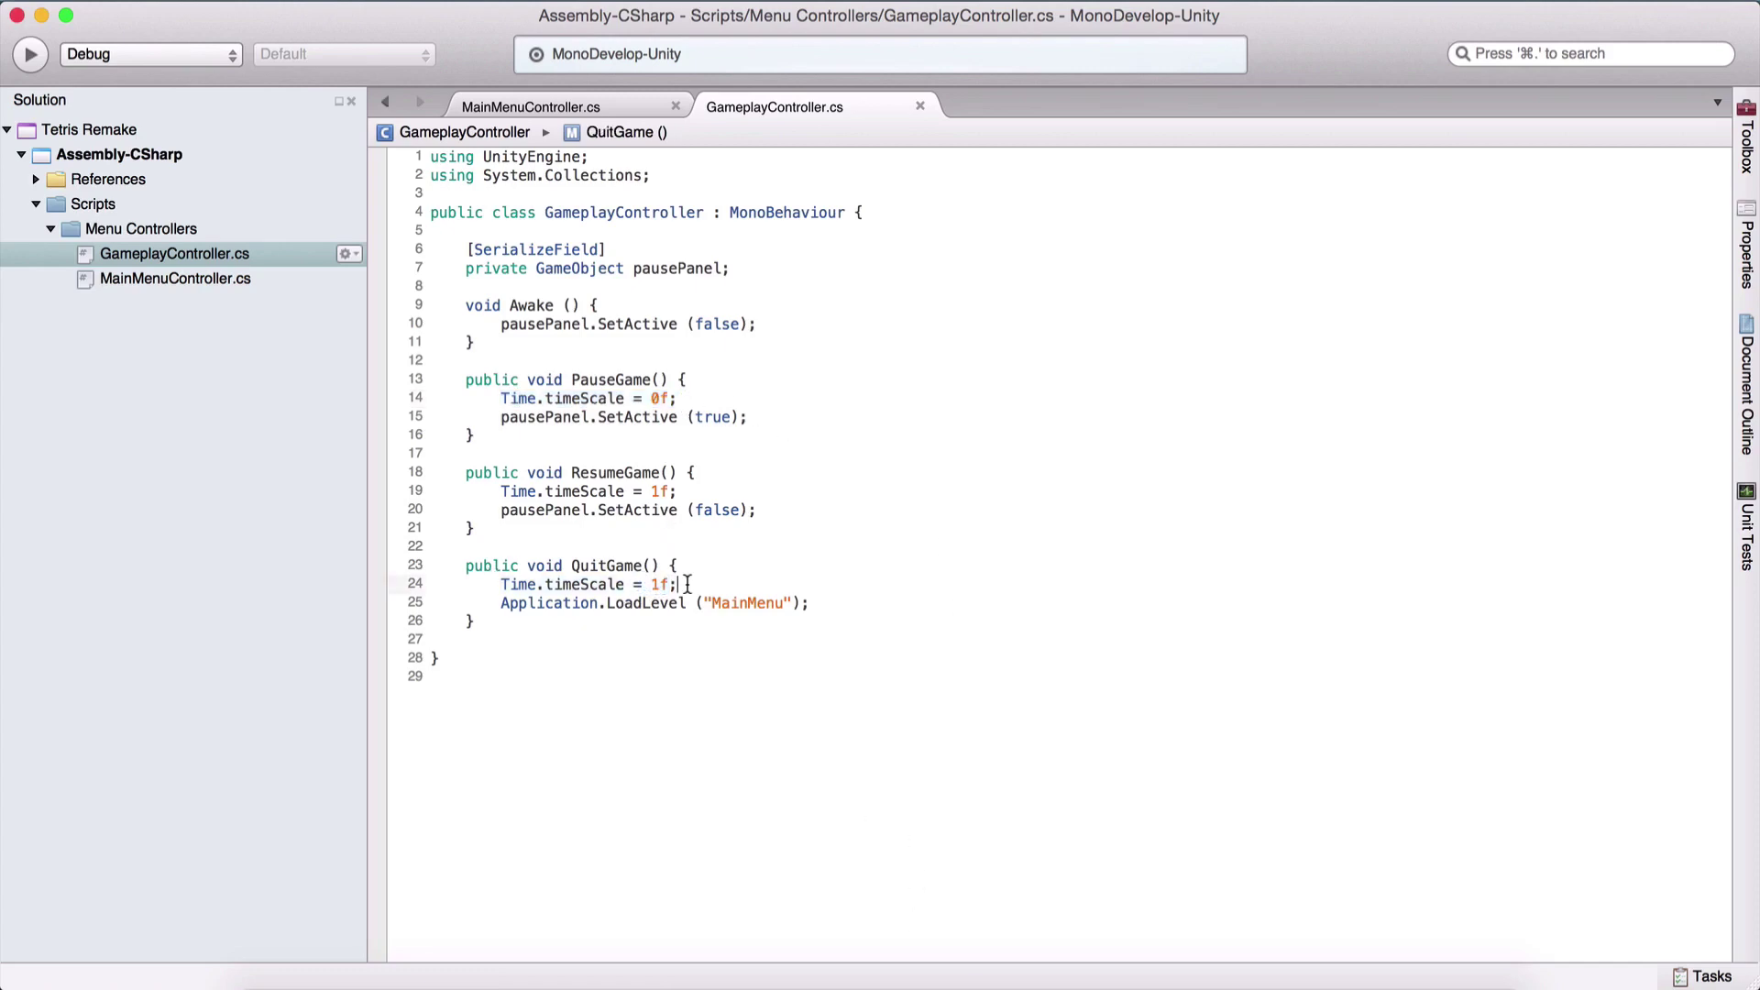
Switch to Unity and give Pause Button, Resume Game and Quit Game together an On Click entry targeting the Gameplay Controller object
click(859, 977)
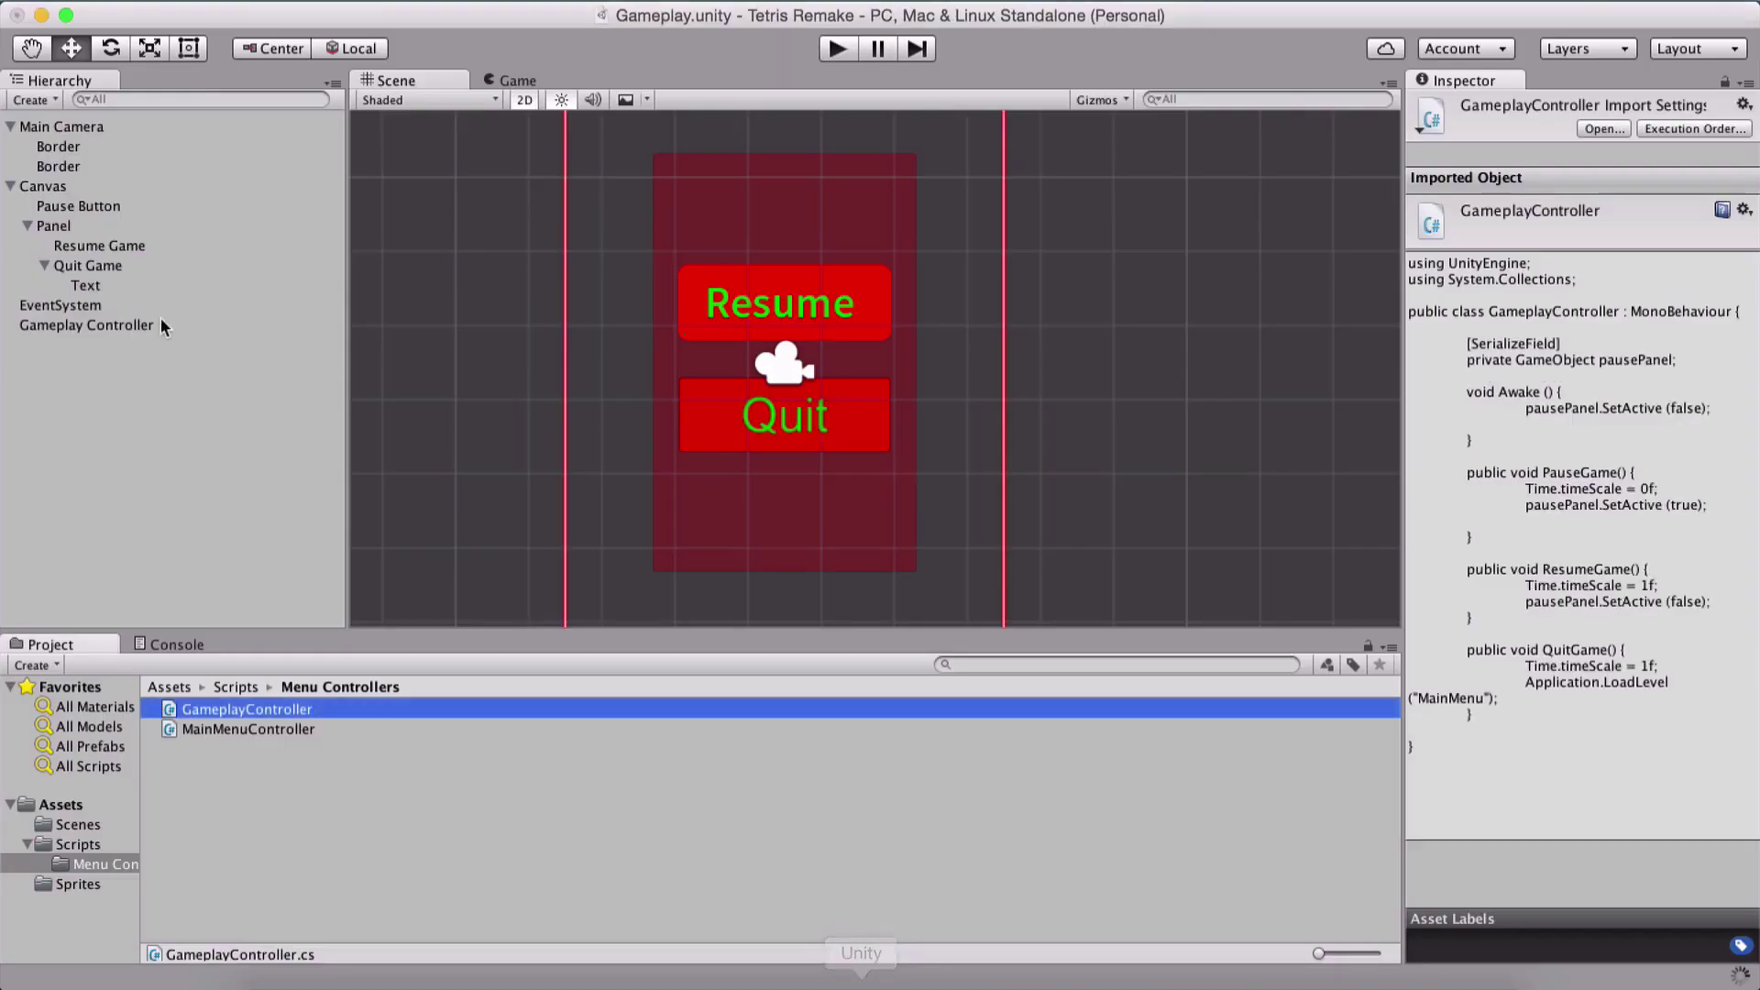
click(86, 265)
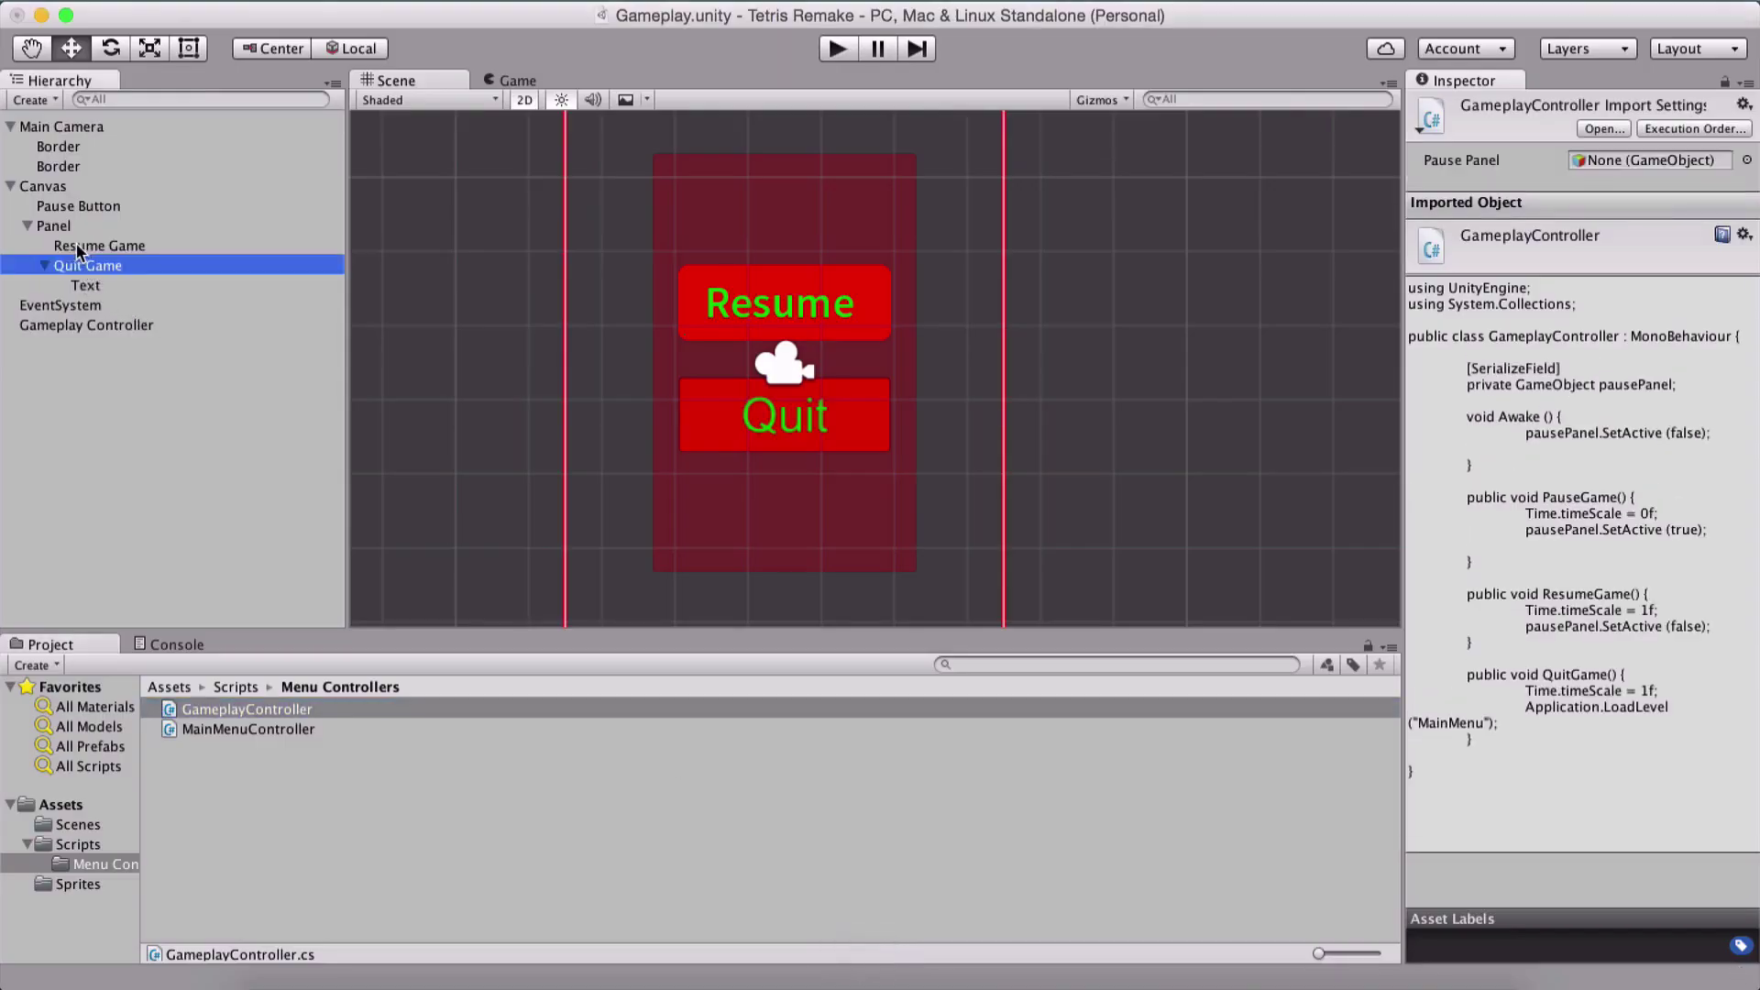
super+click(92, 246)
super+click(73, 206)
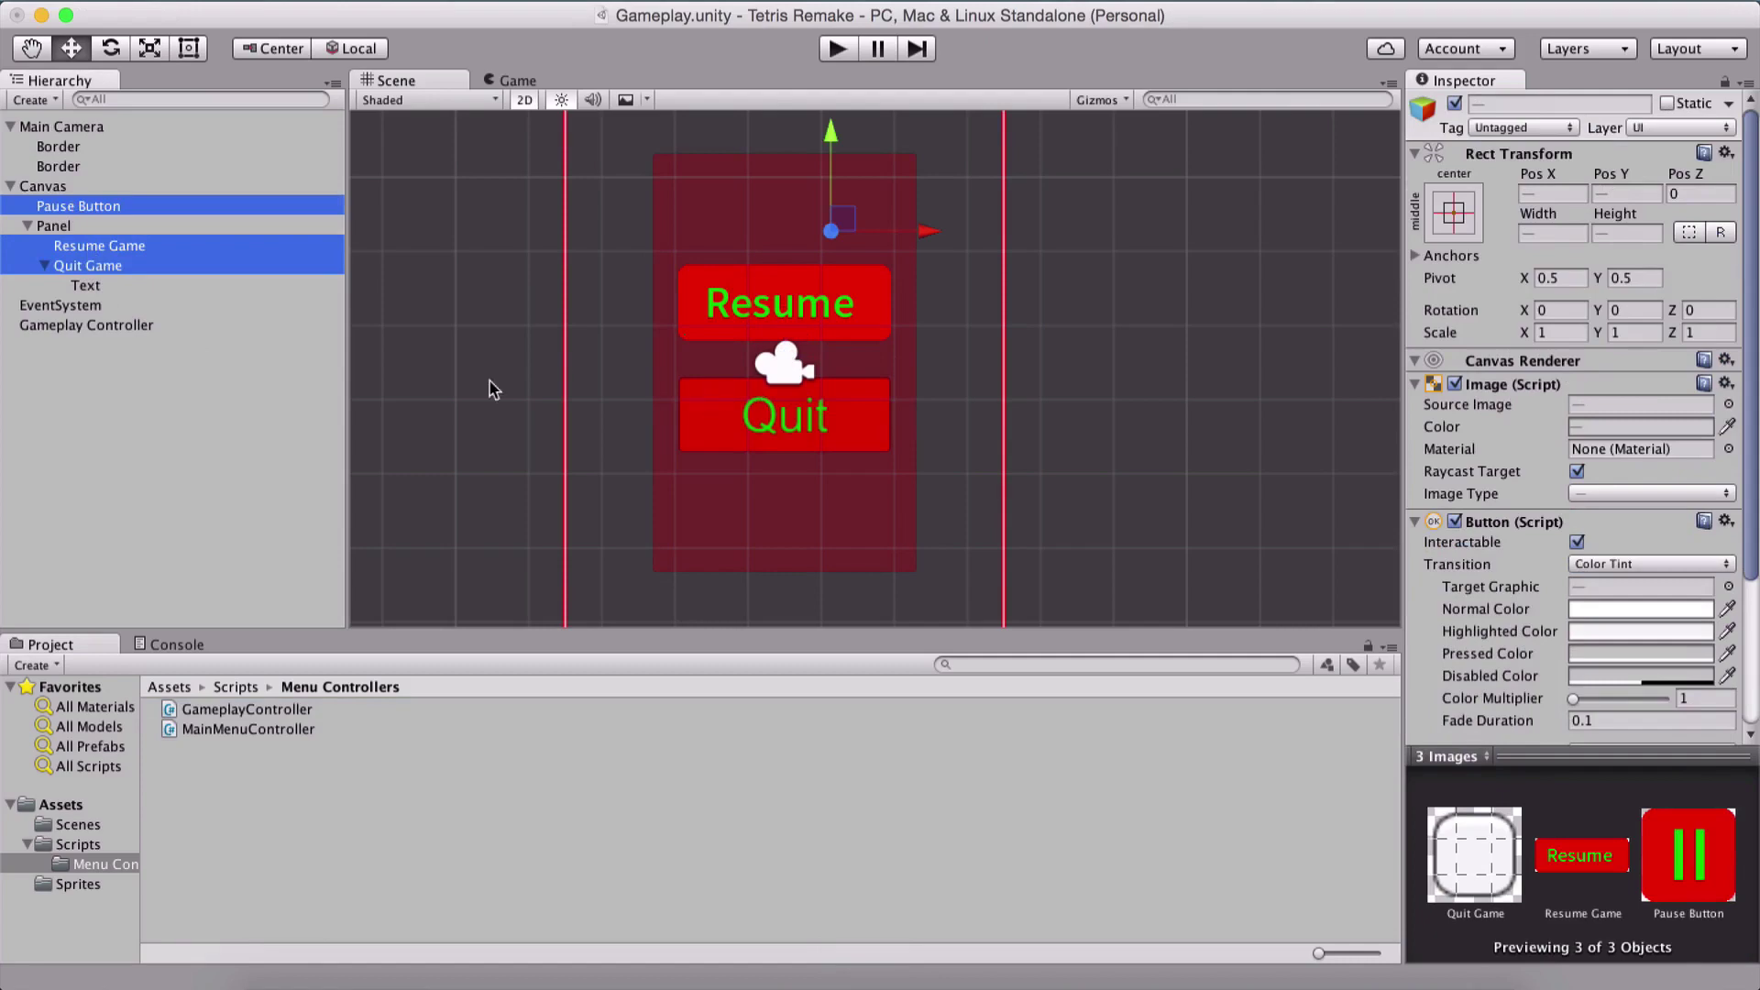
scroll(1521, 475, down, 5)
click(1687, 683)
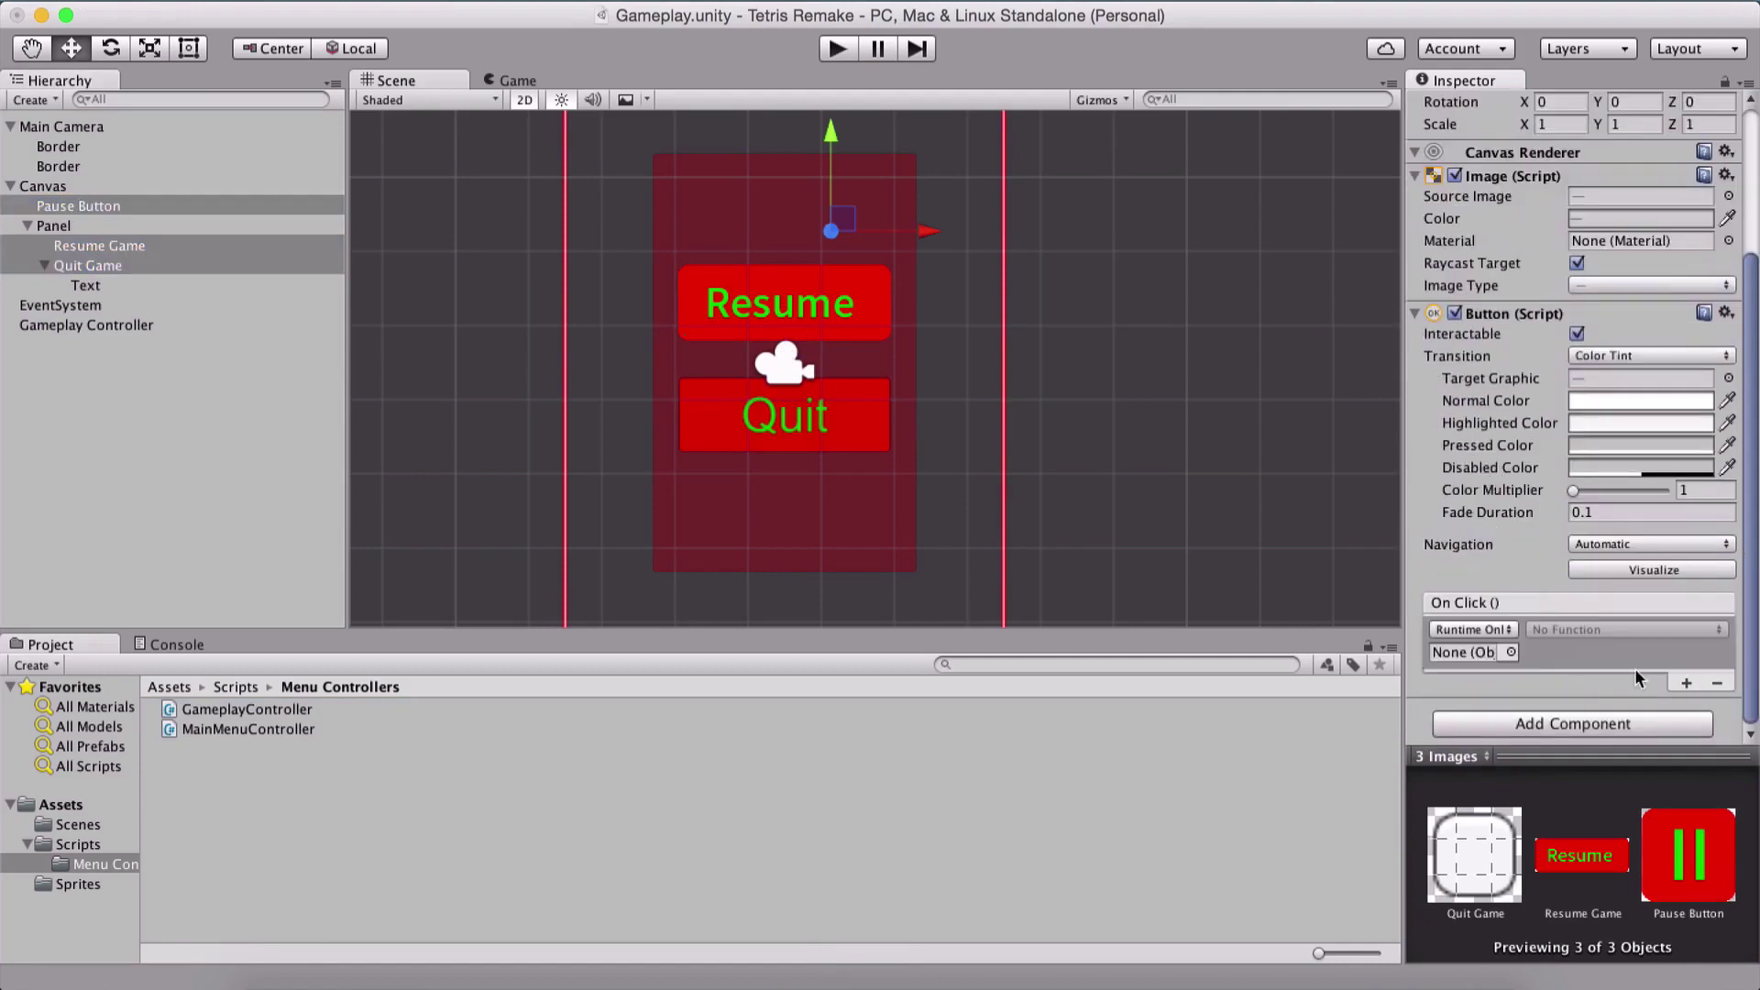
drag(86, 325, 1467, 652)
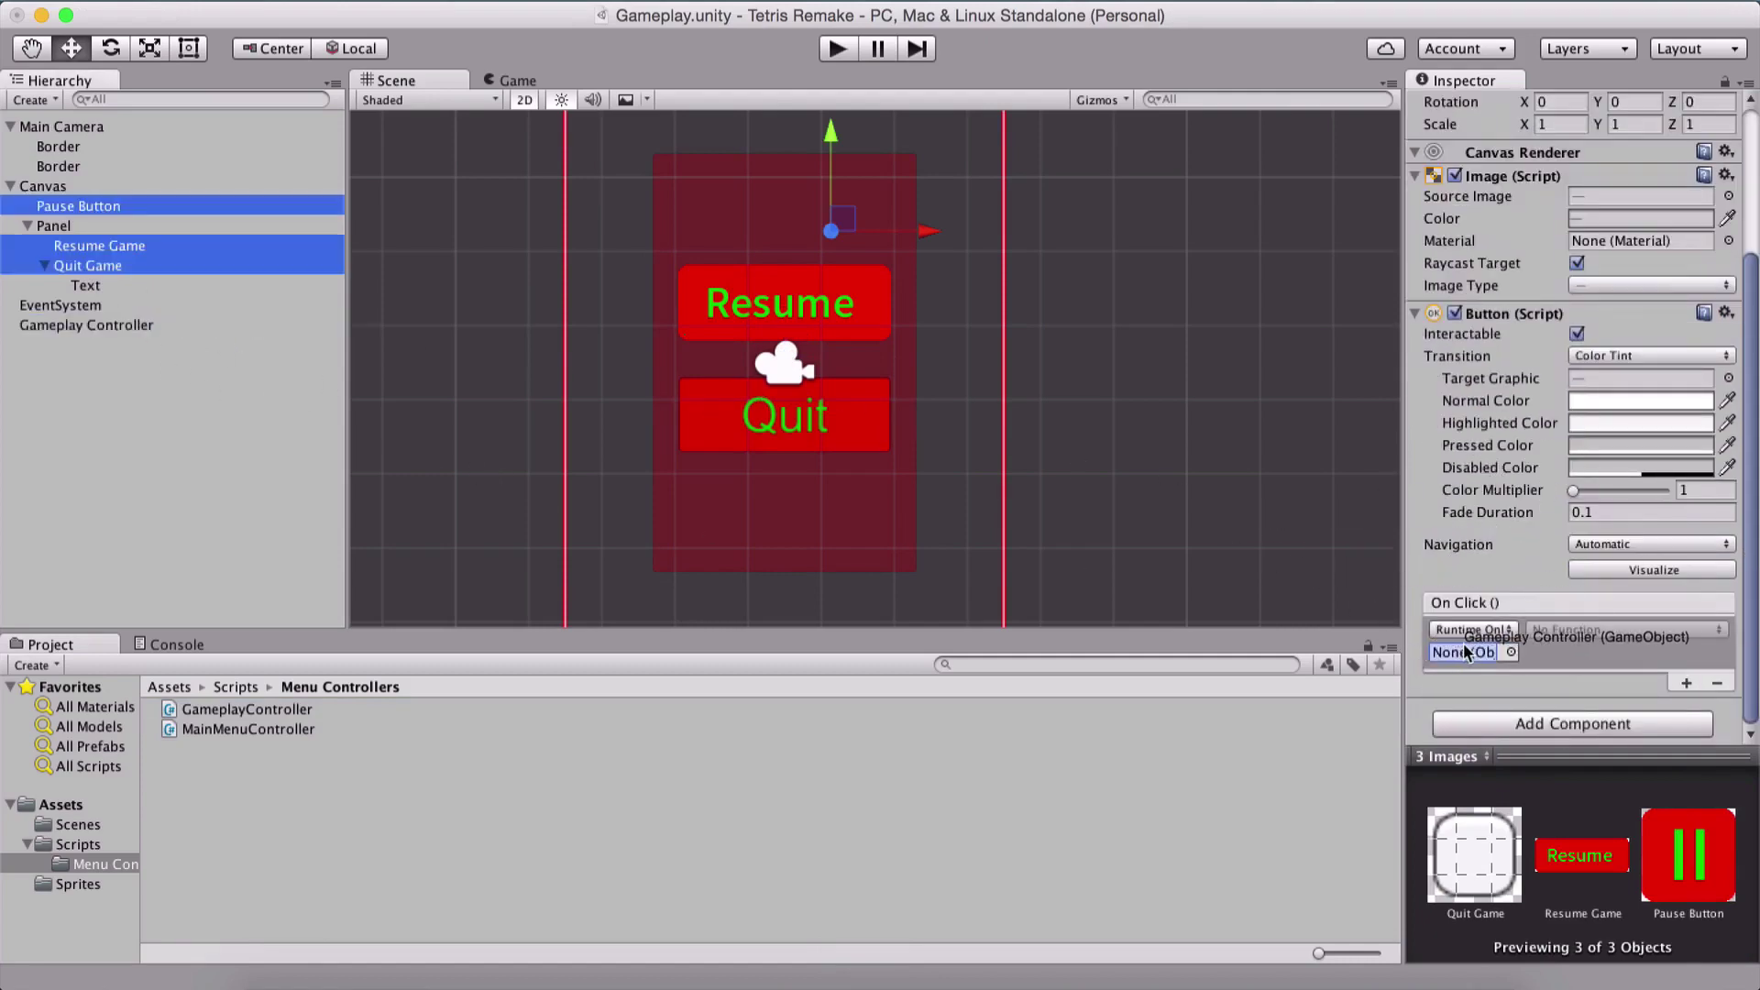
Set the Pause Button's On Click function to GameplayController's PauseGame ()
click(115, 206)
click(1627, 672)
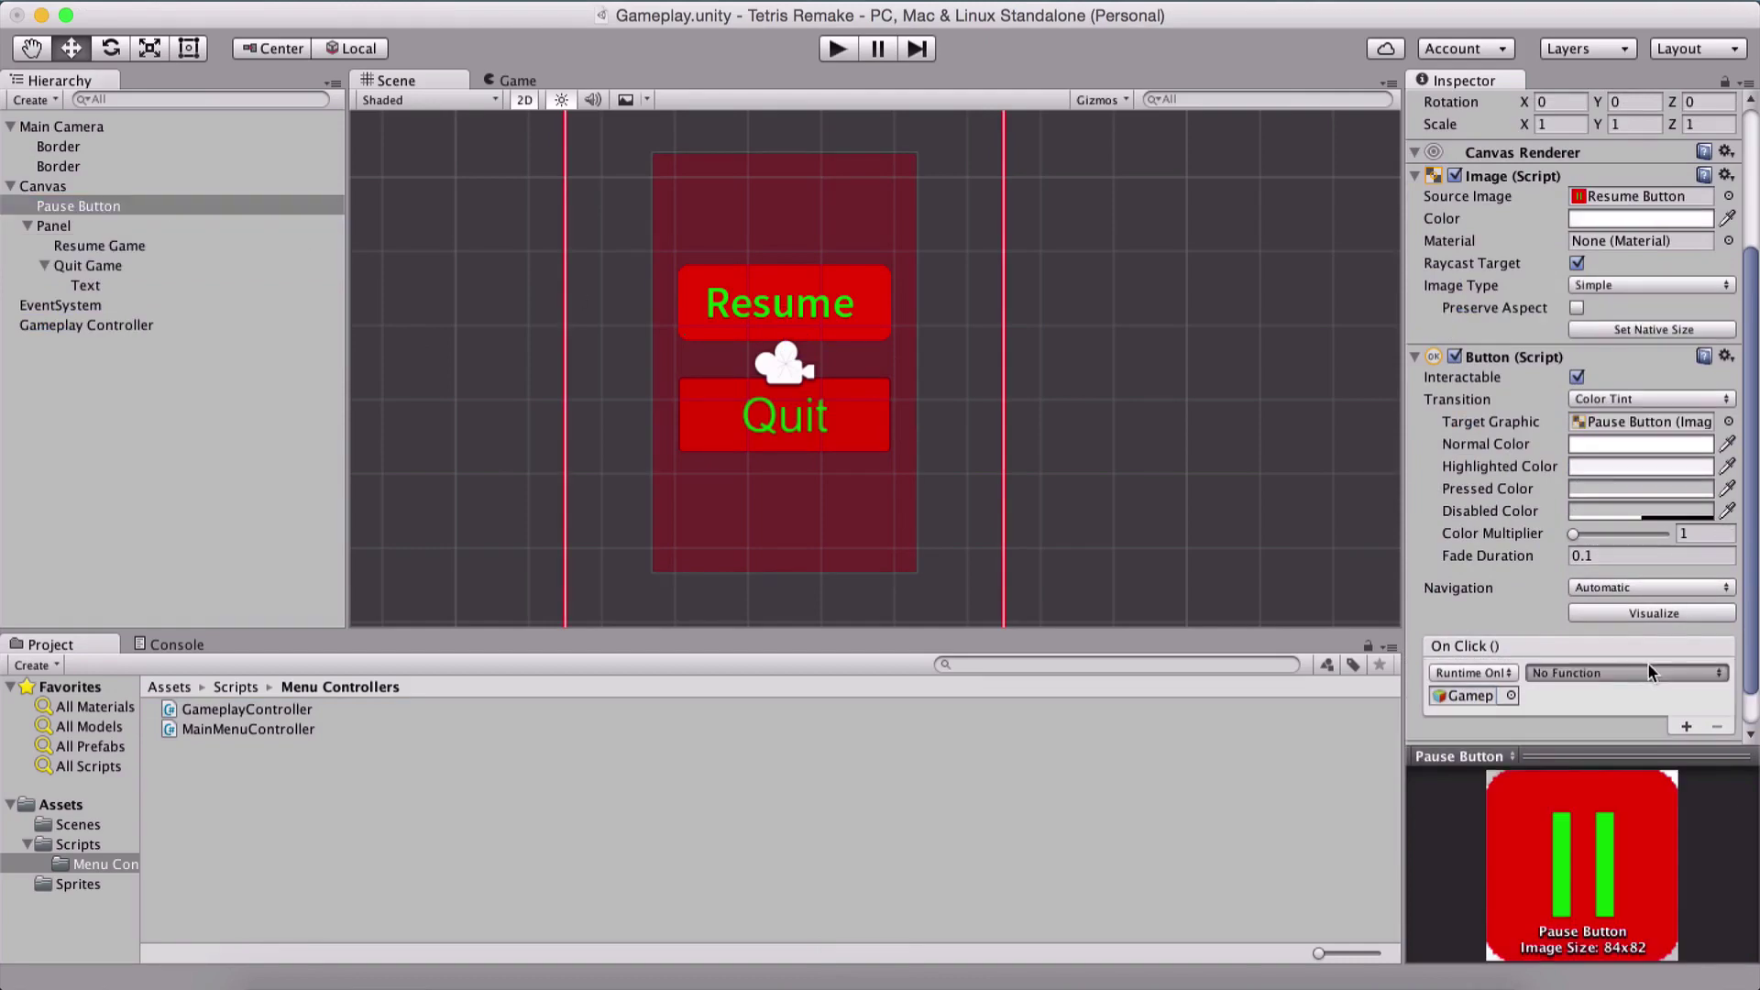
mouse_move(1588, 778)
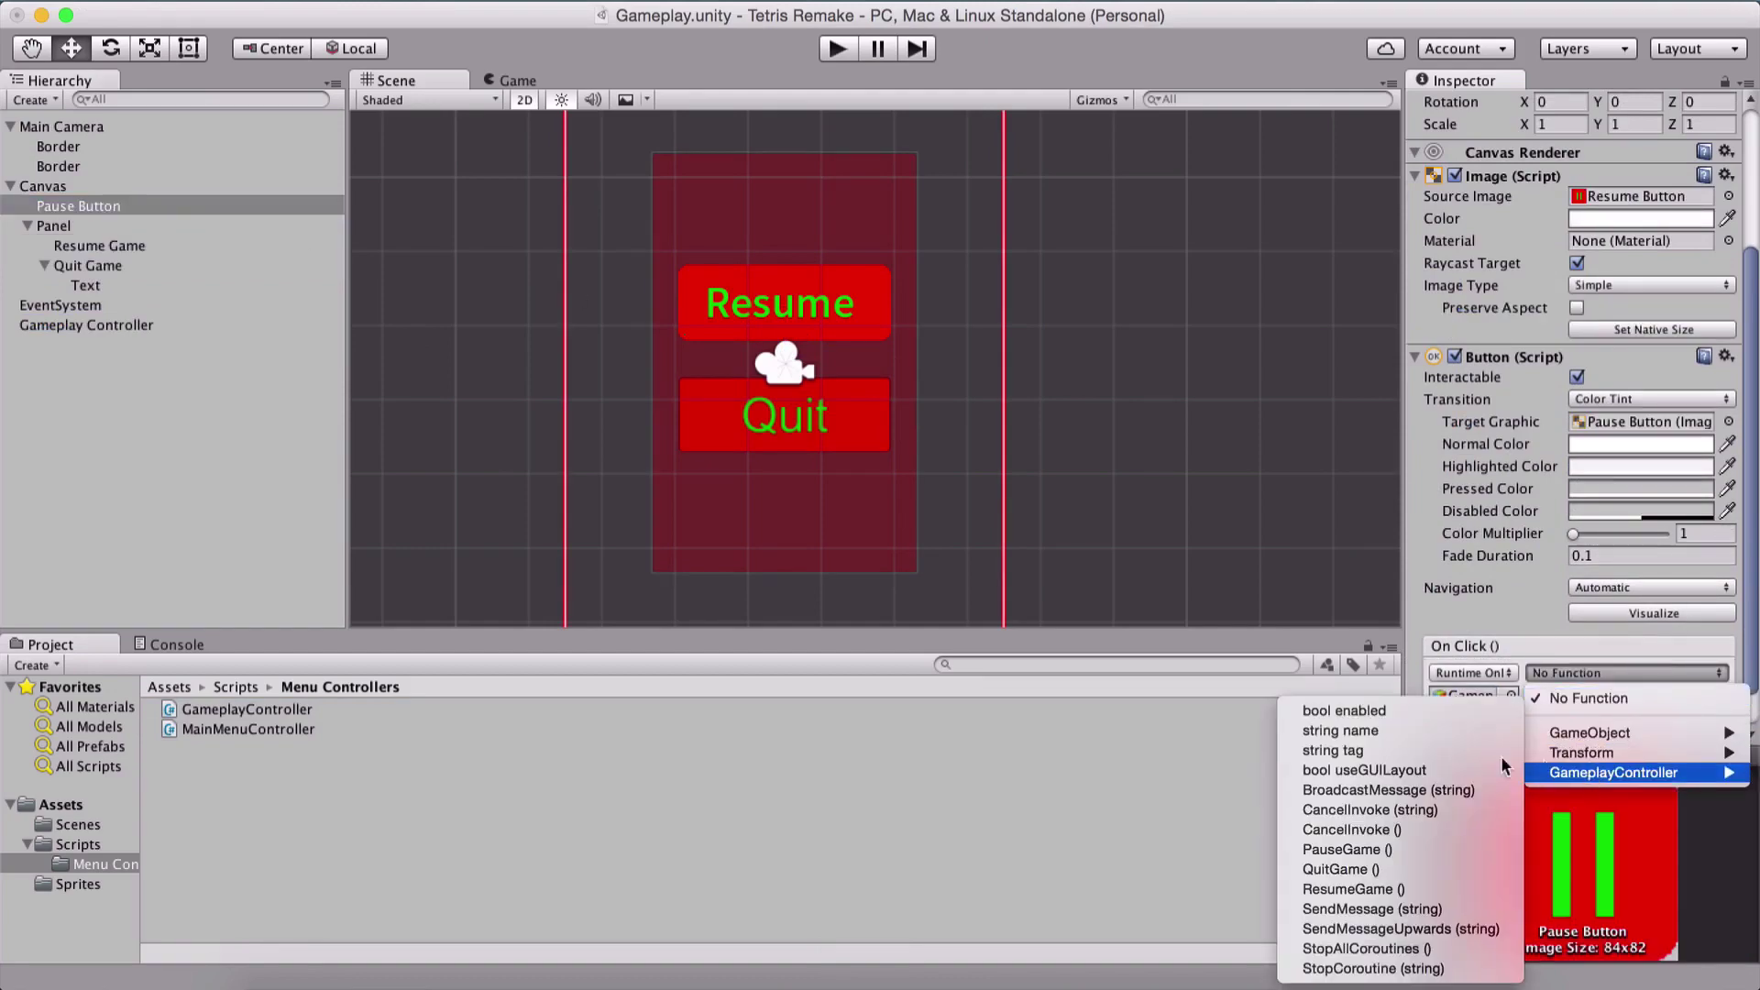
click(1349, 848)
Set the Resume Game button's On Click function to GameplayController's ResumeGame ()
click(120, 245)
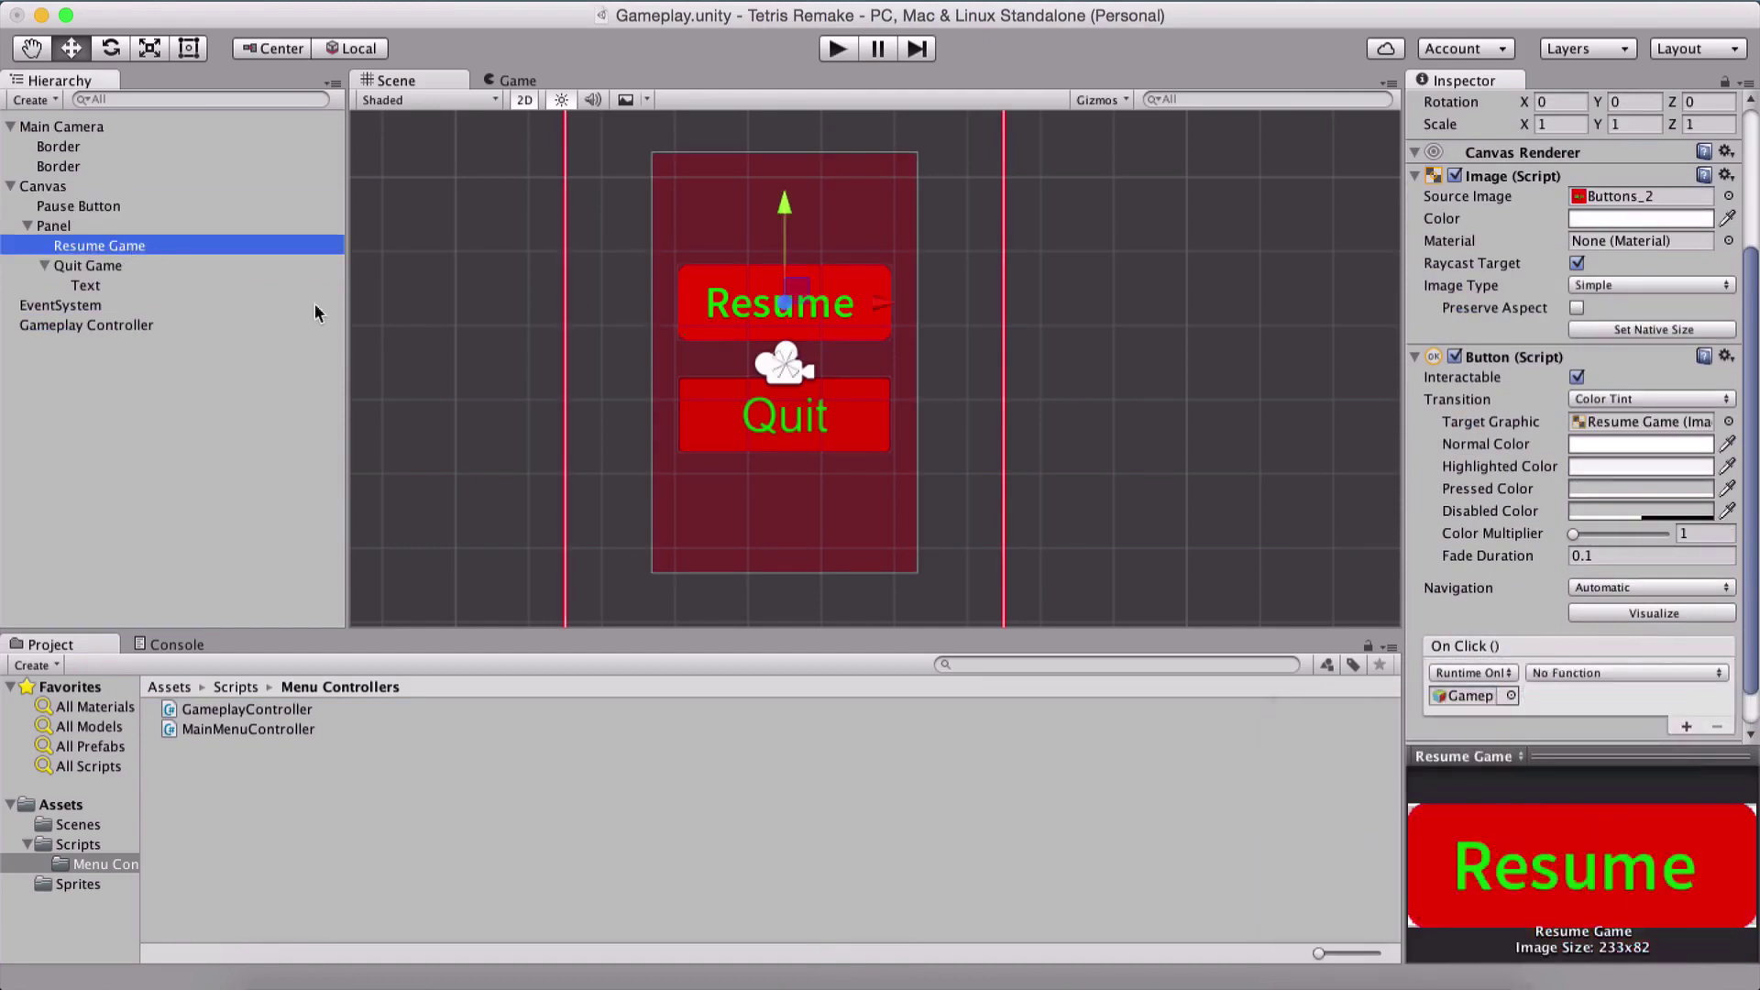
scroll(1573, 620, down, 2)
click(1591, 629)
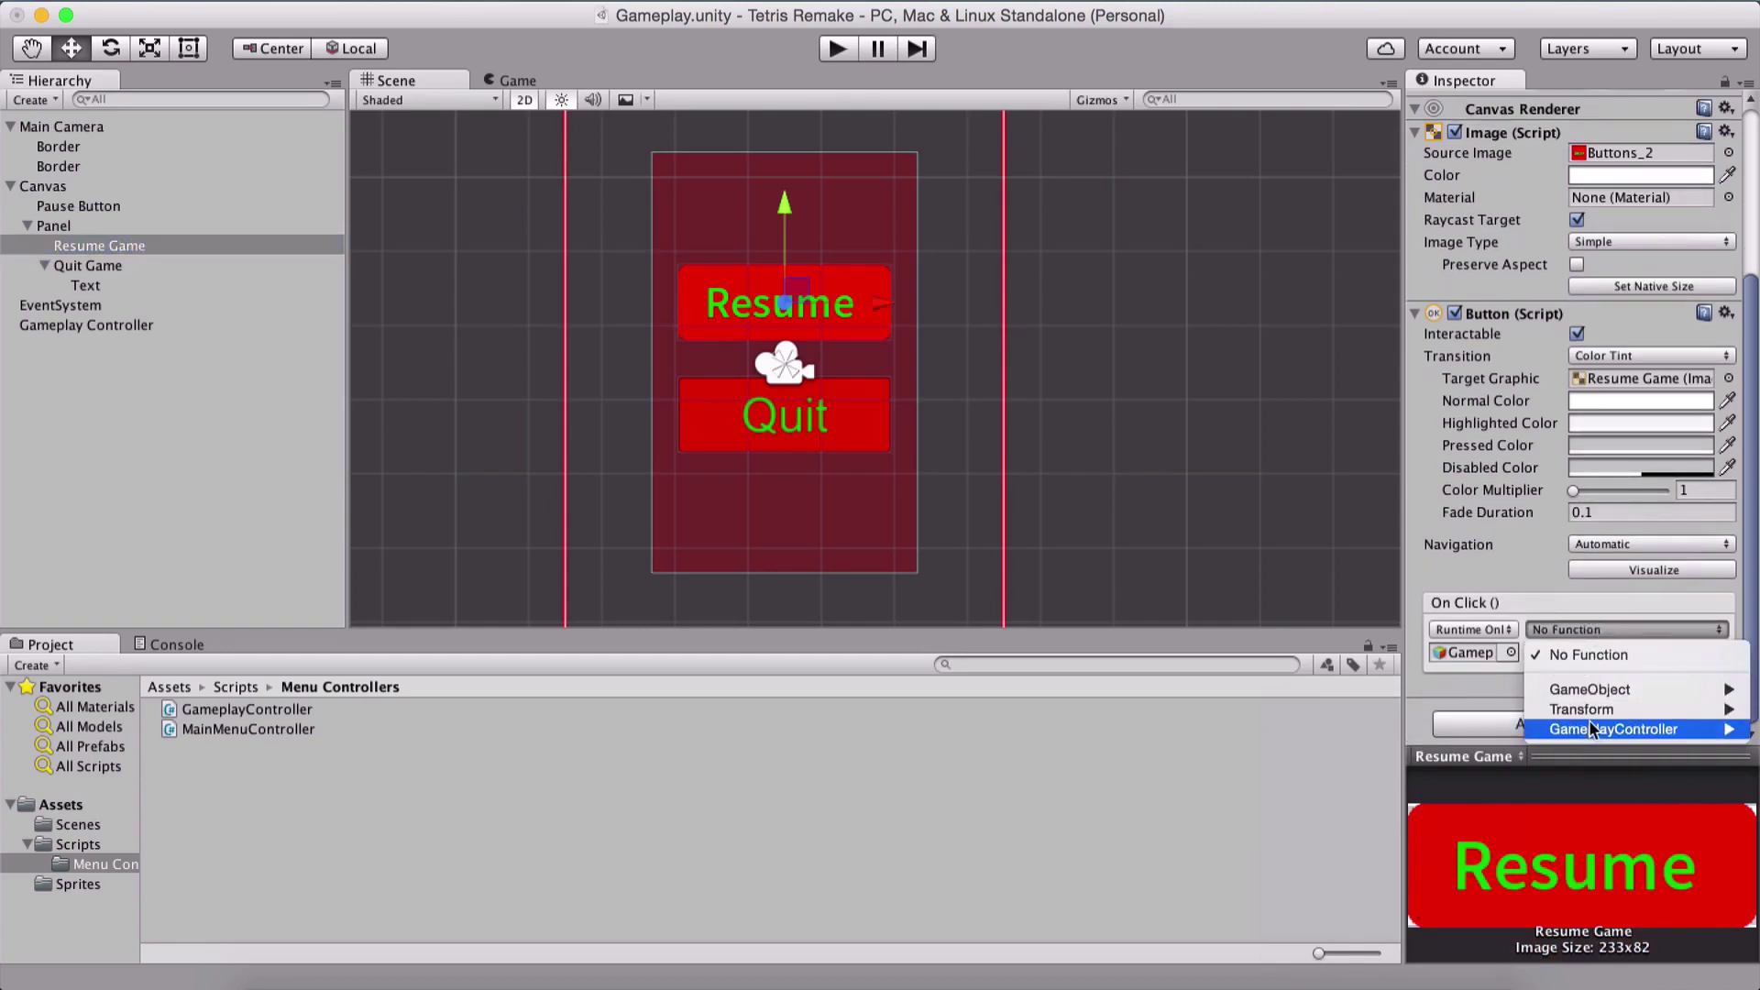
mouse_move(1587, 724)
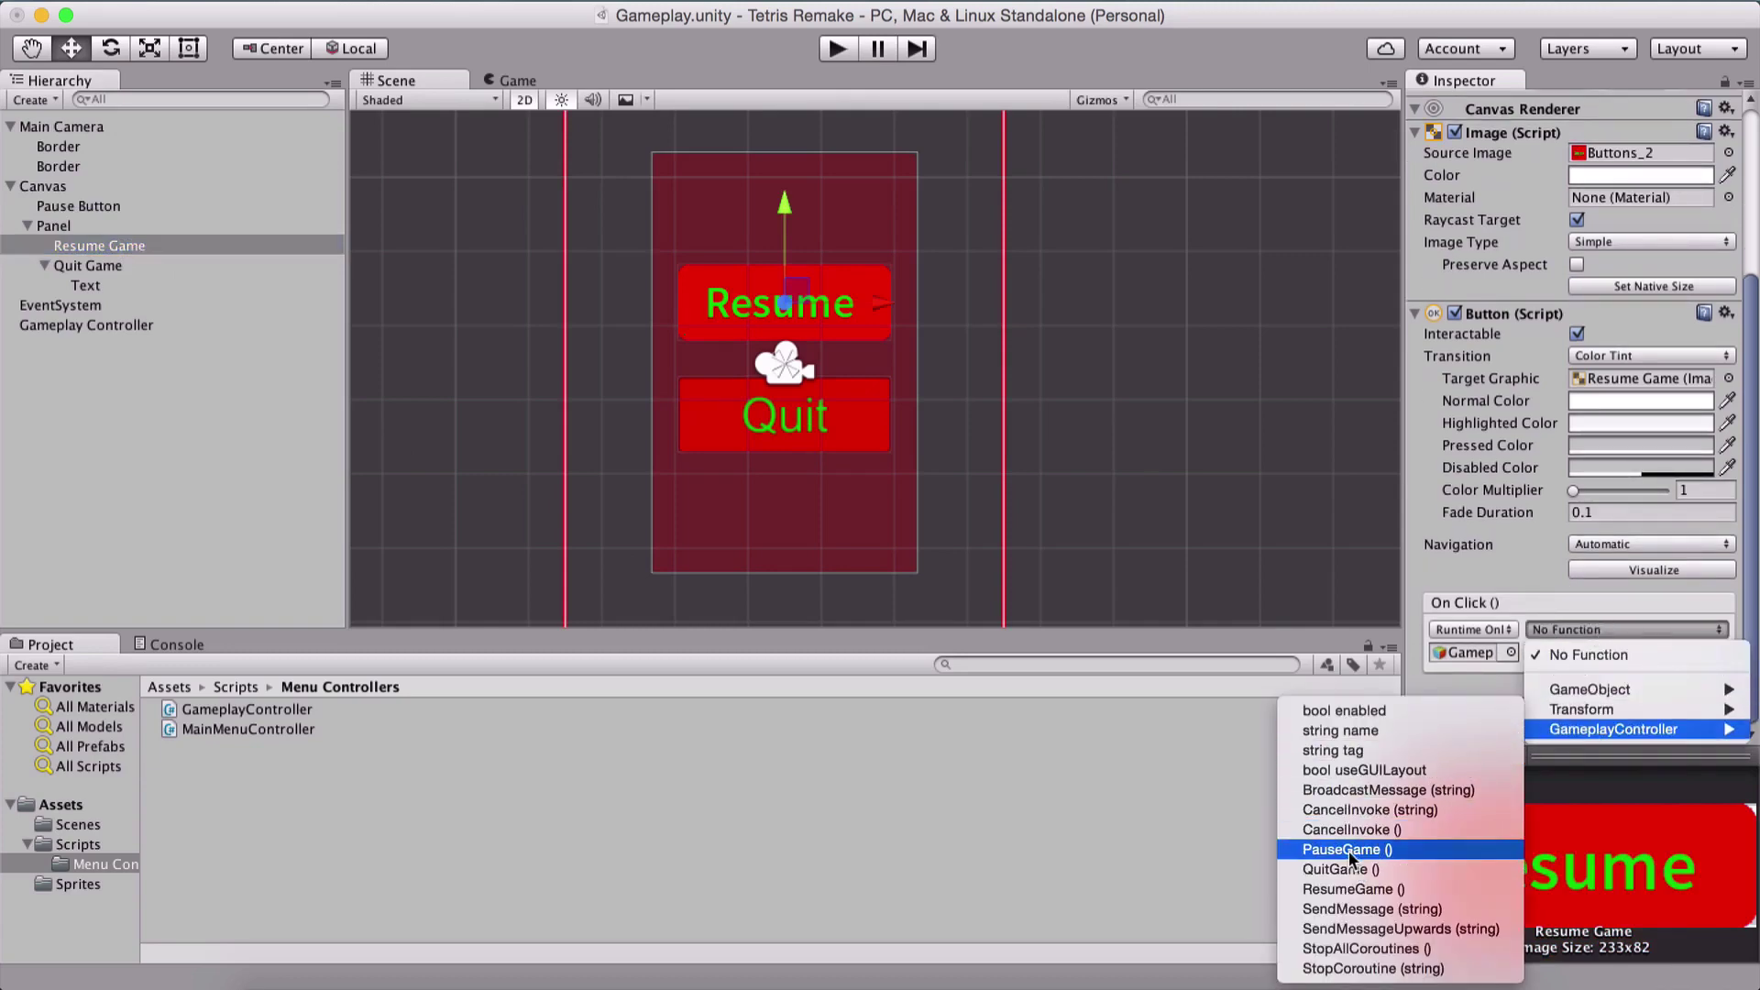
click(1353, 889)
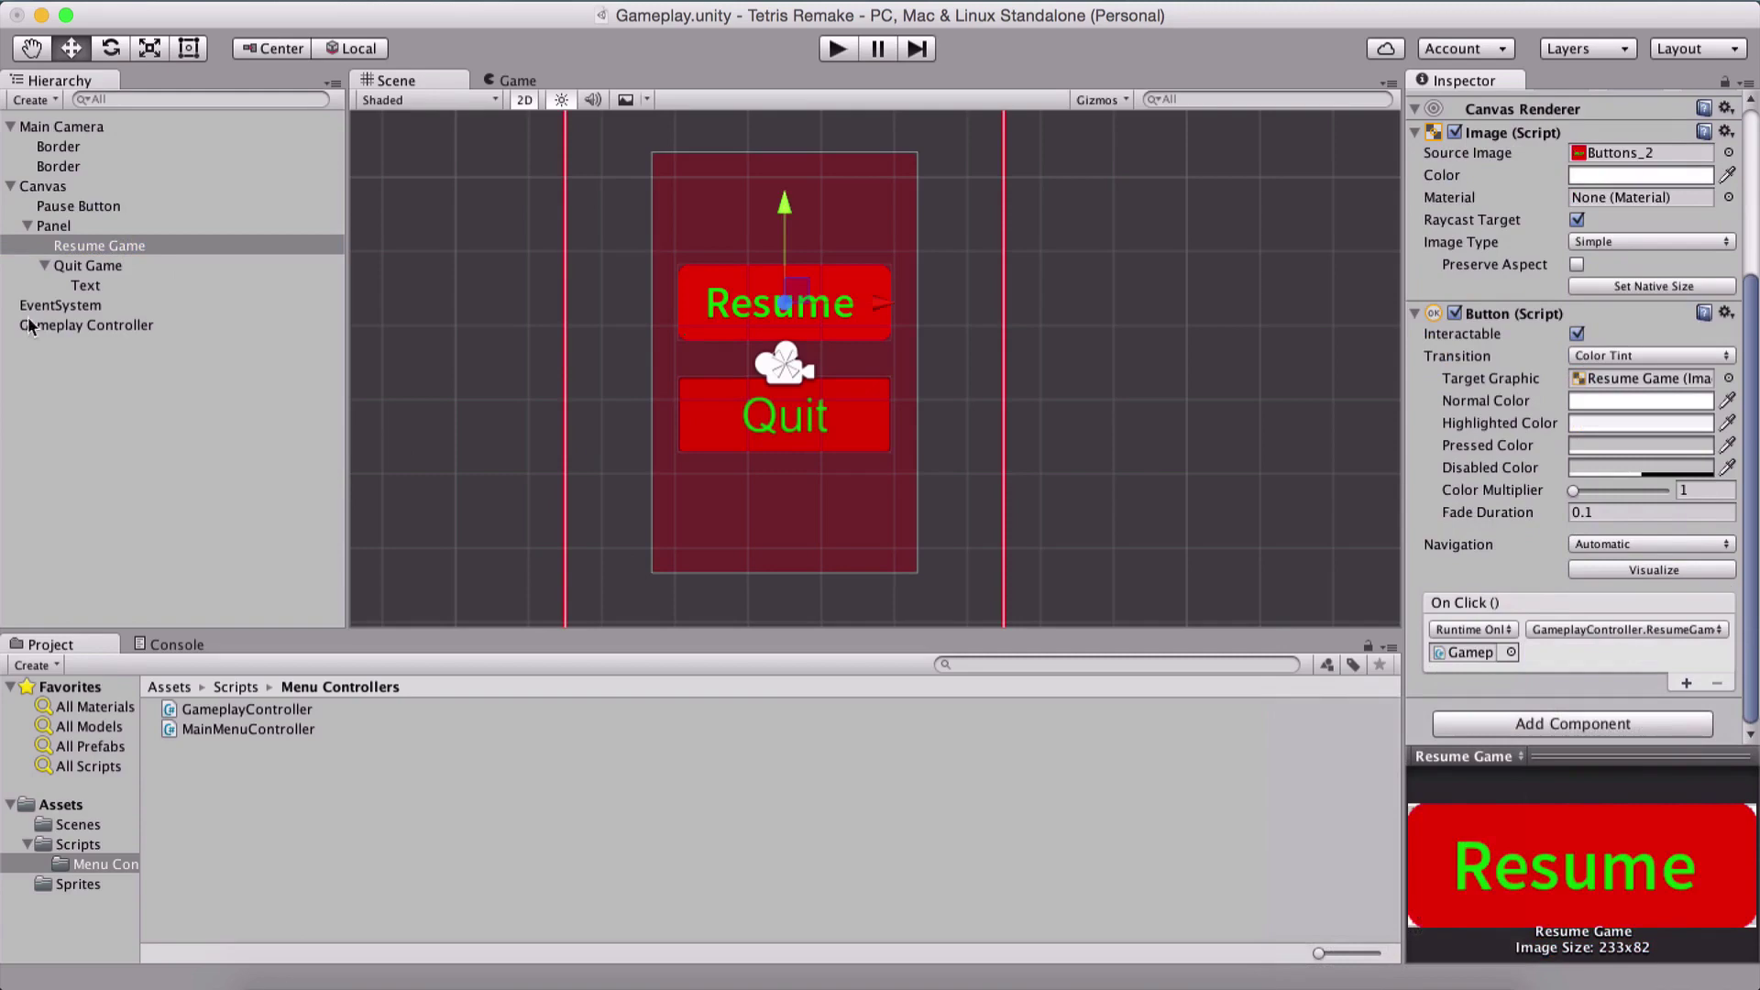
Set the Quit Game button's On Click function to GameplayController's QuitGame ()
click(92, 266)
click(1577, 629)
mouse_move(1613, 729)
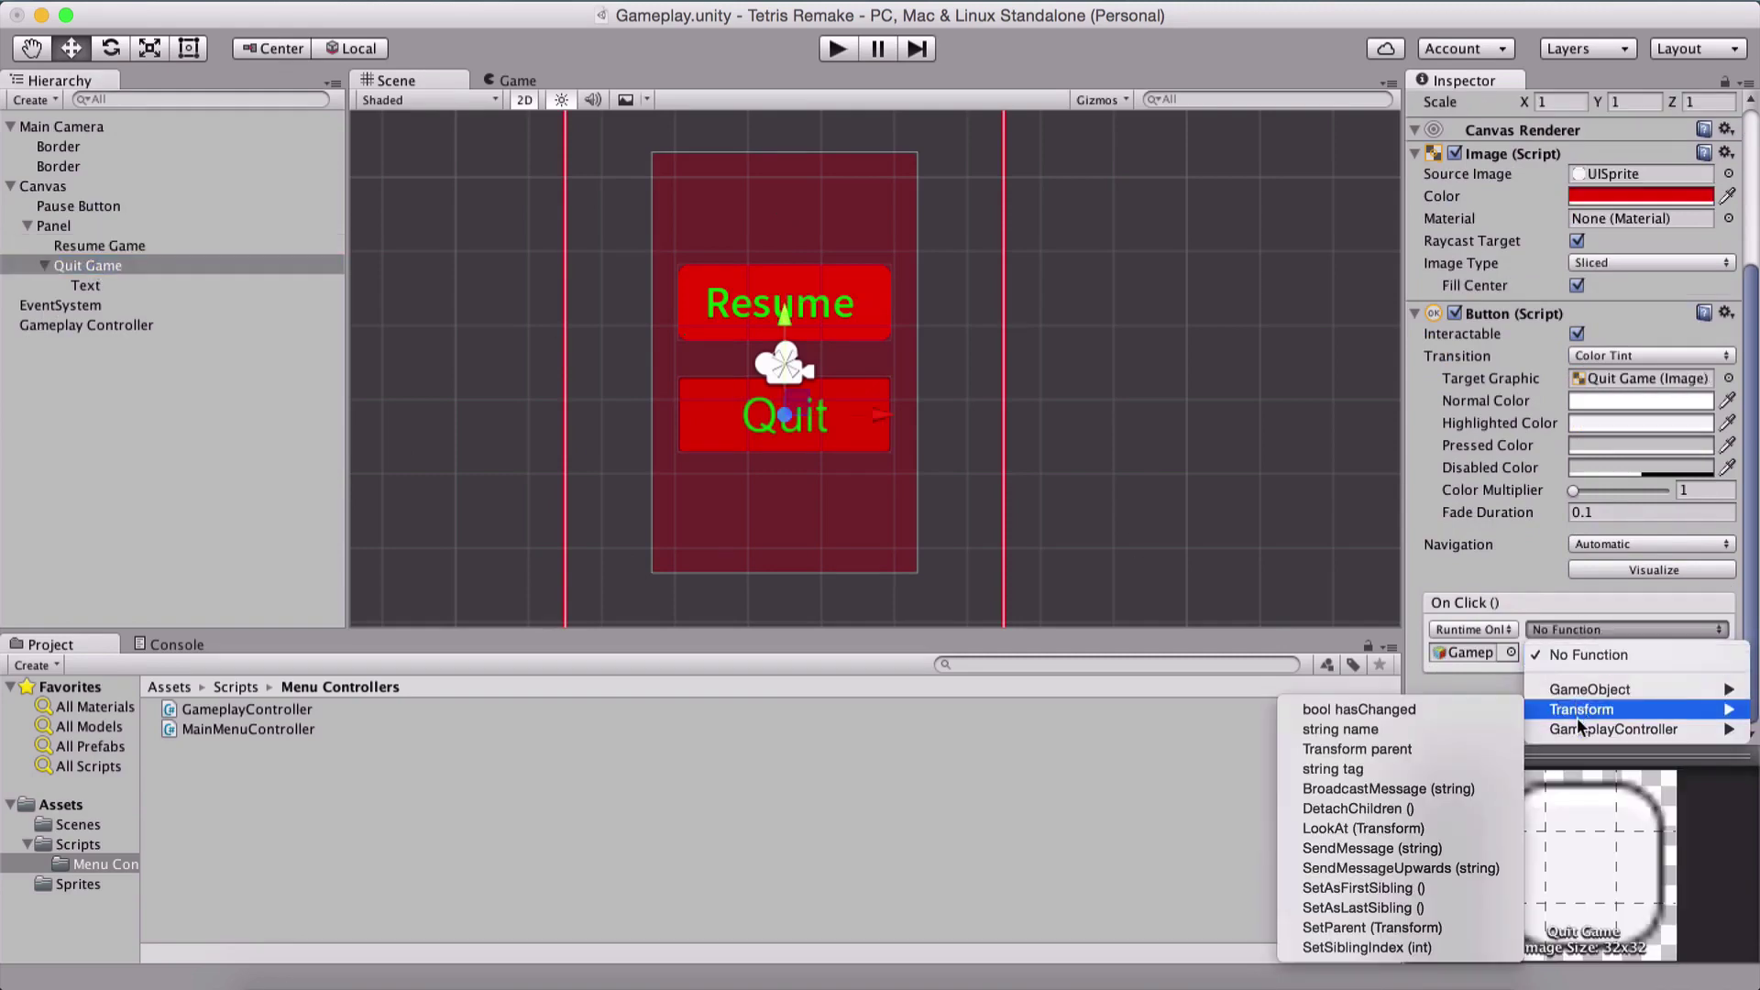
click(1341, 869)
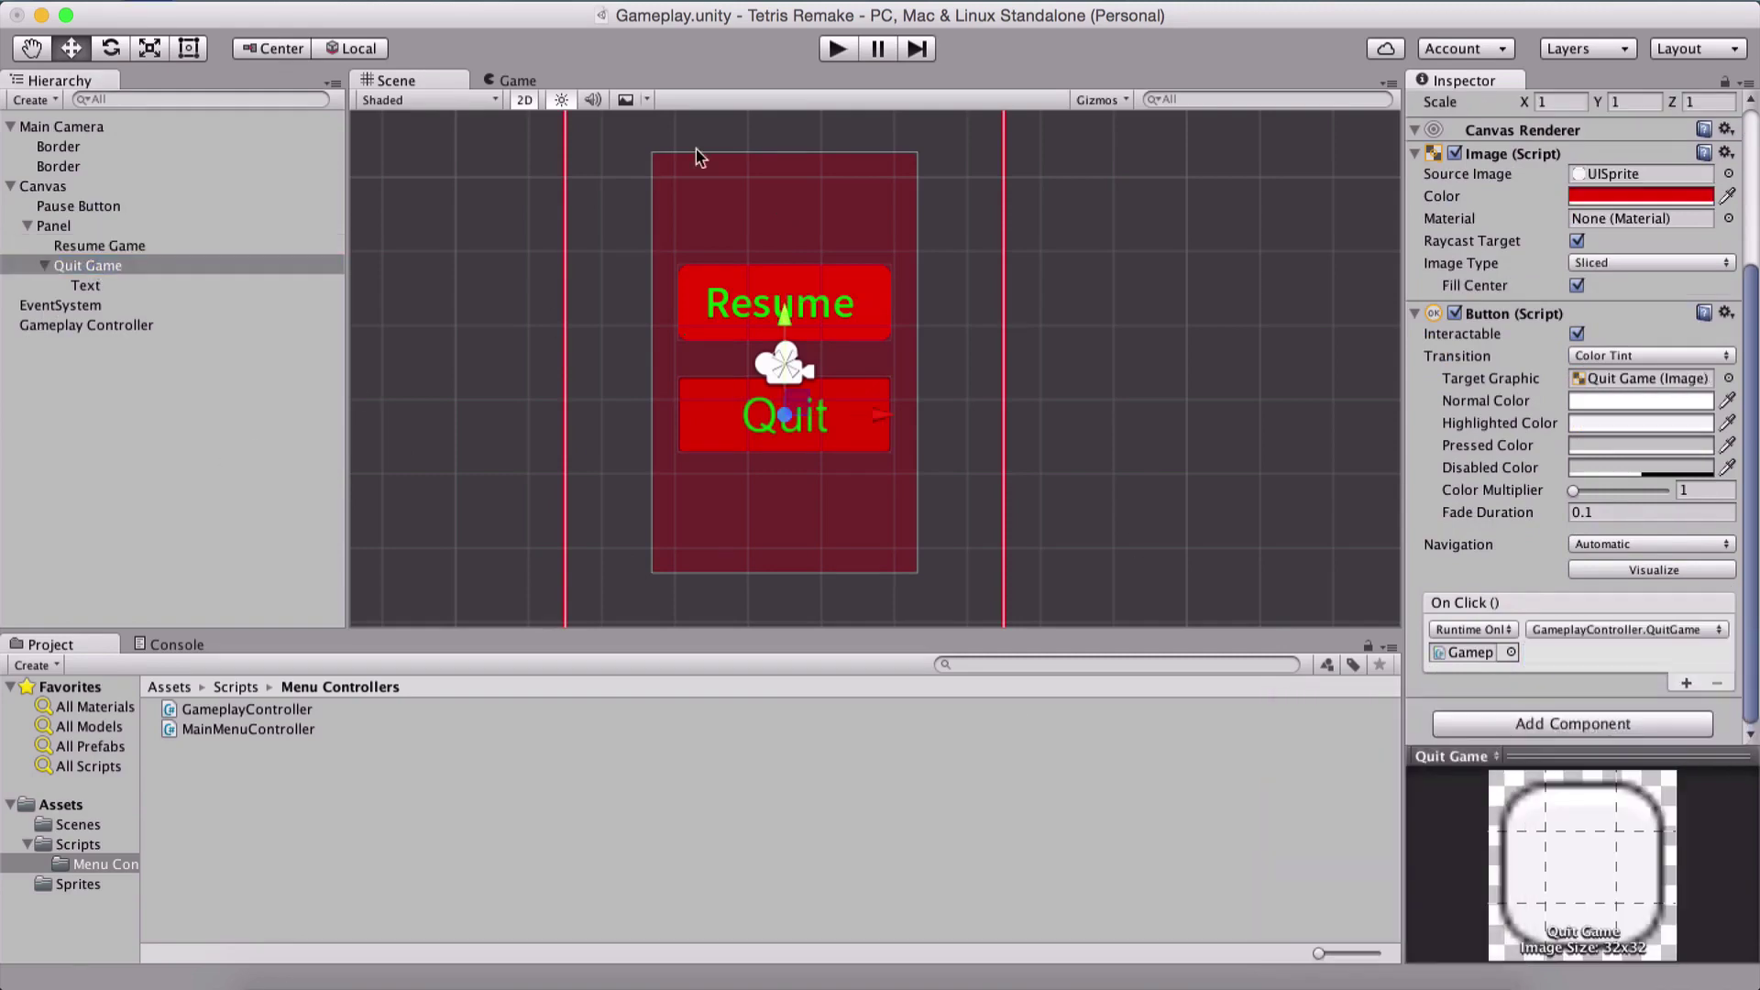
Test-run the Gameplay scene in play mode and stop it again
click(832, 47)
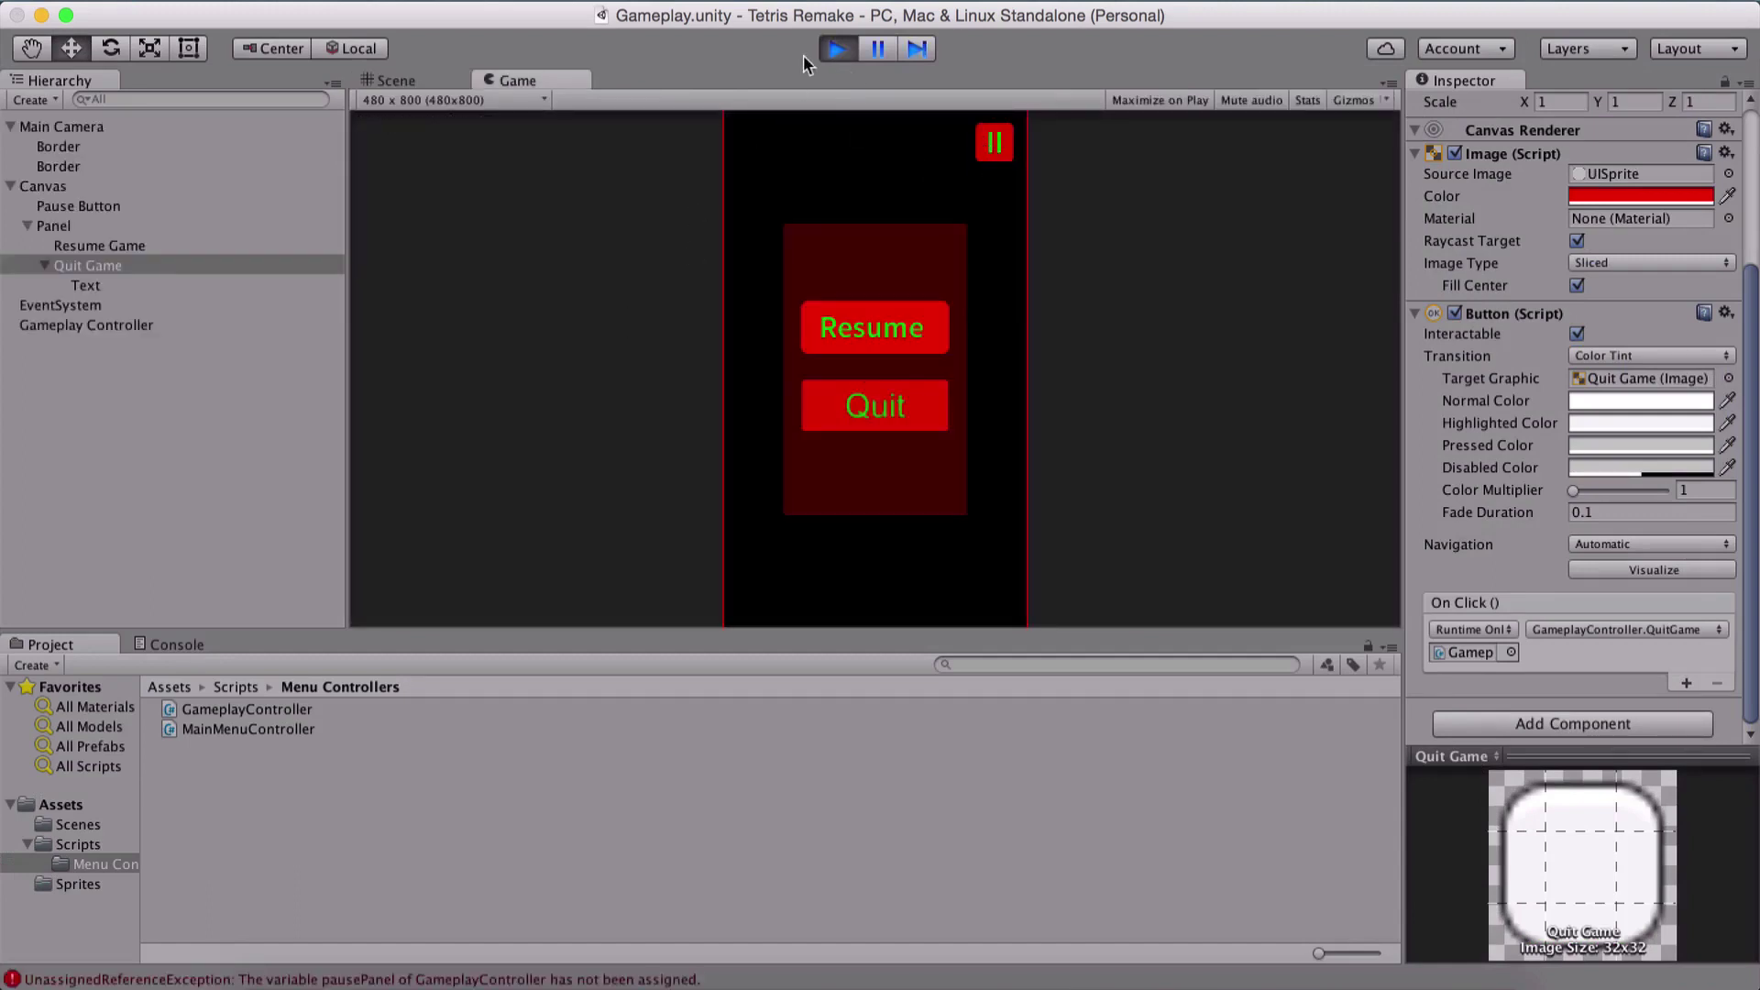
click(836, 49)
Assign Panel to the Pause Panel field of the Gameplay Controller and clear the console messages
click(86, 325)
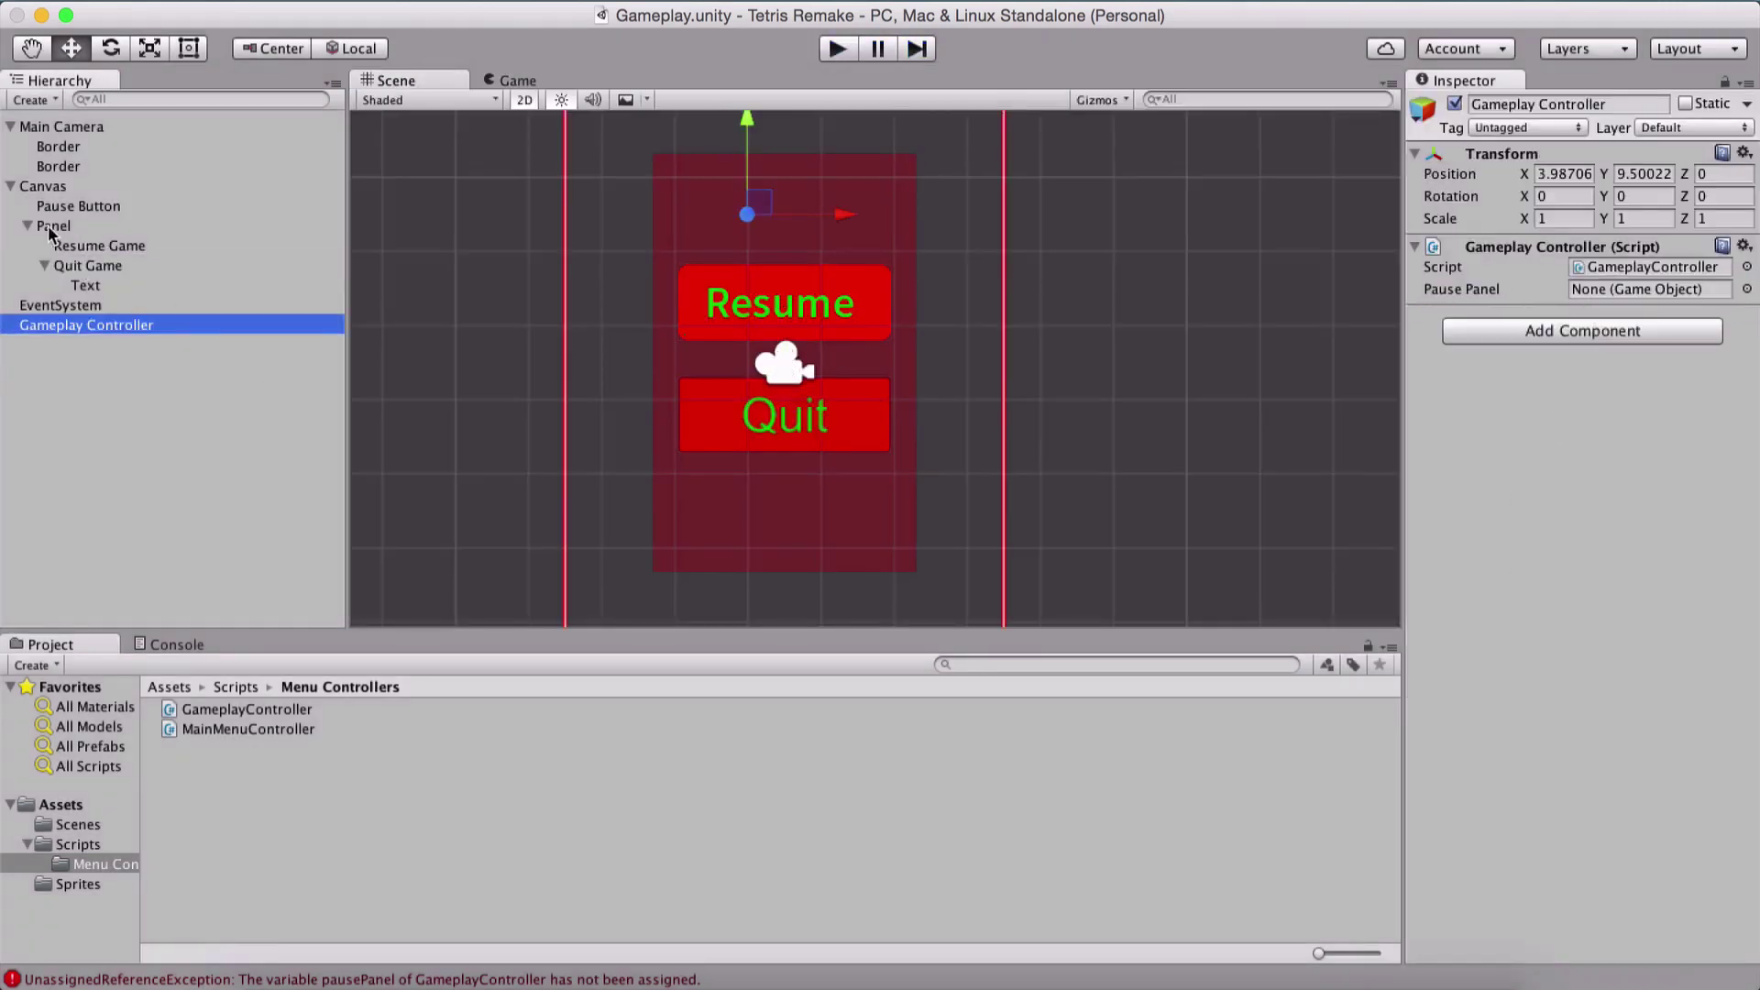
drag(53, 225, 1593, 295)
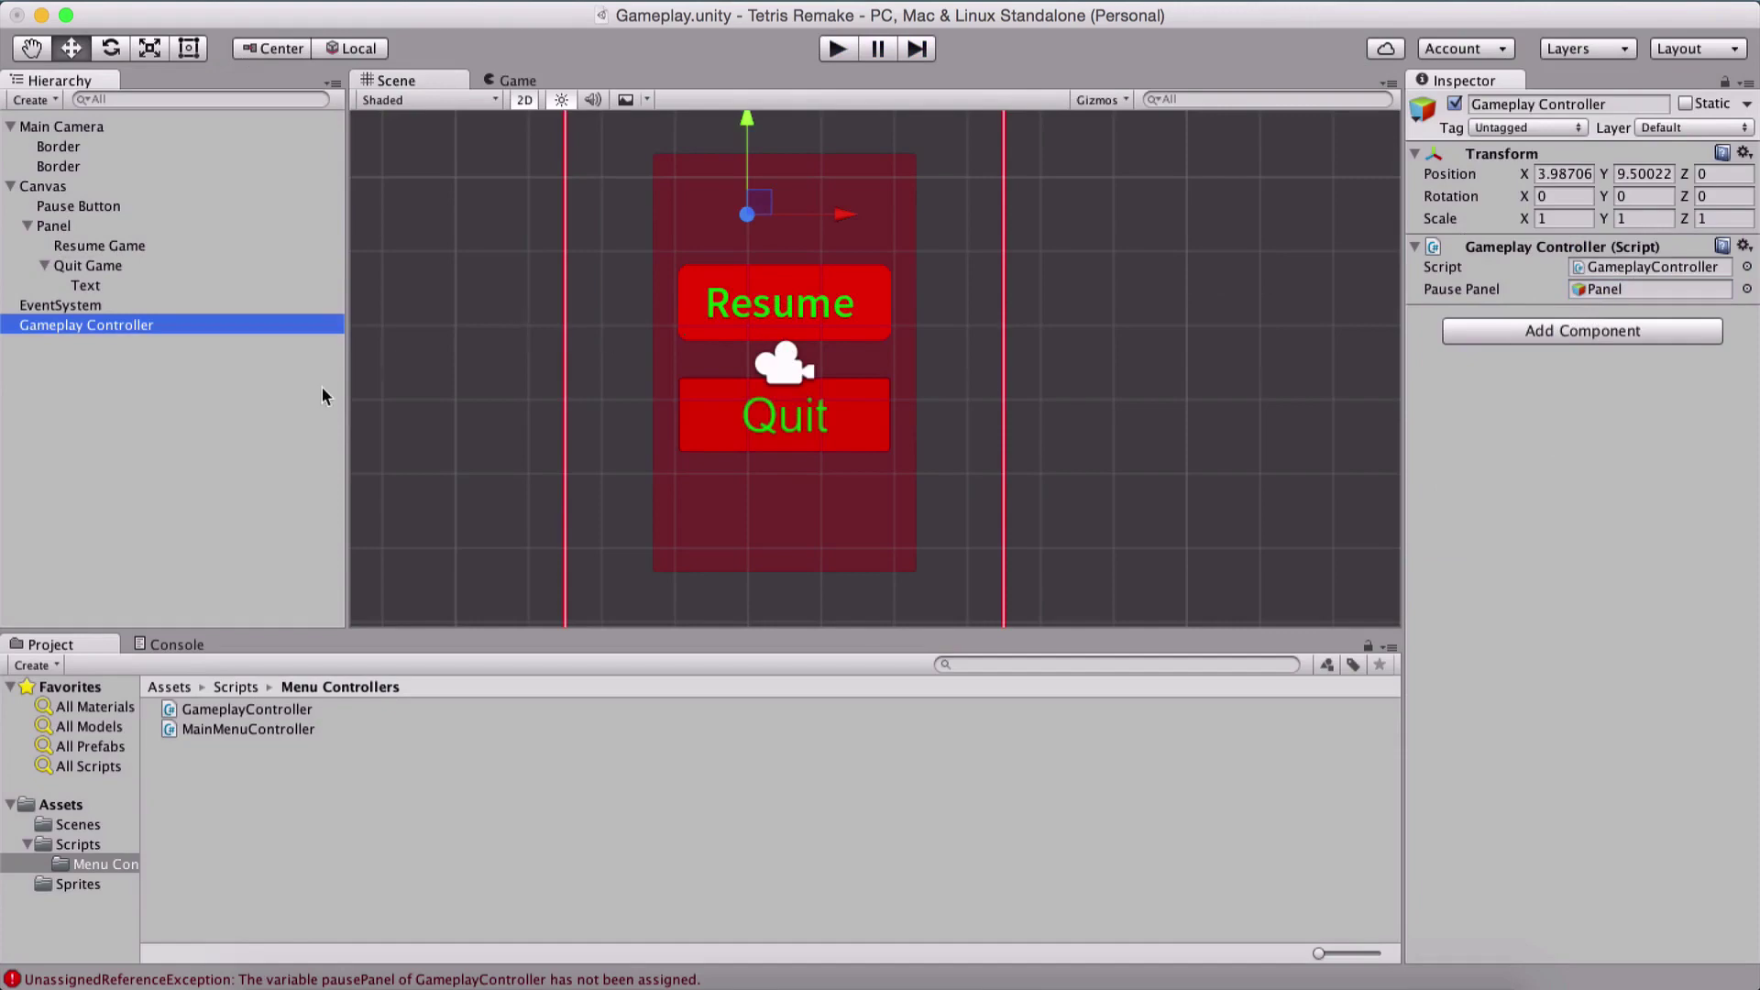
click(174, 647)
click(47, 646)
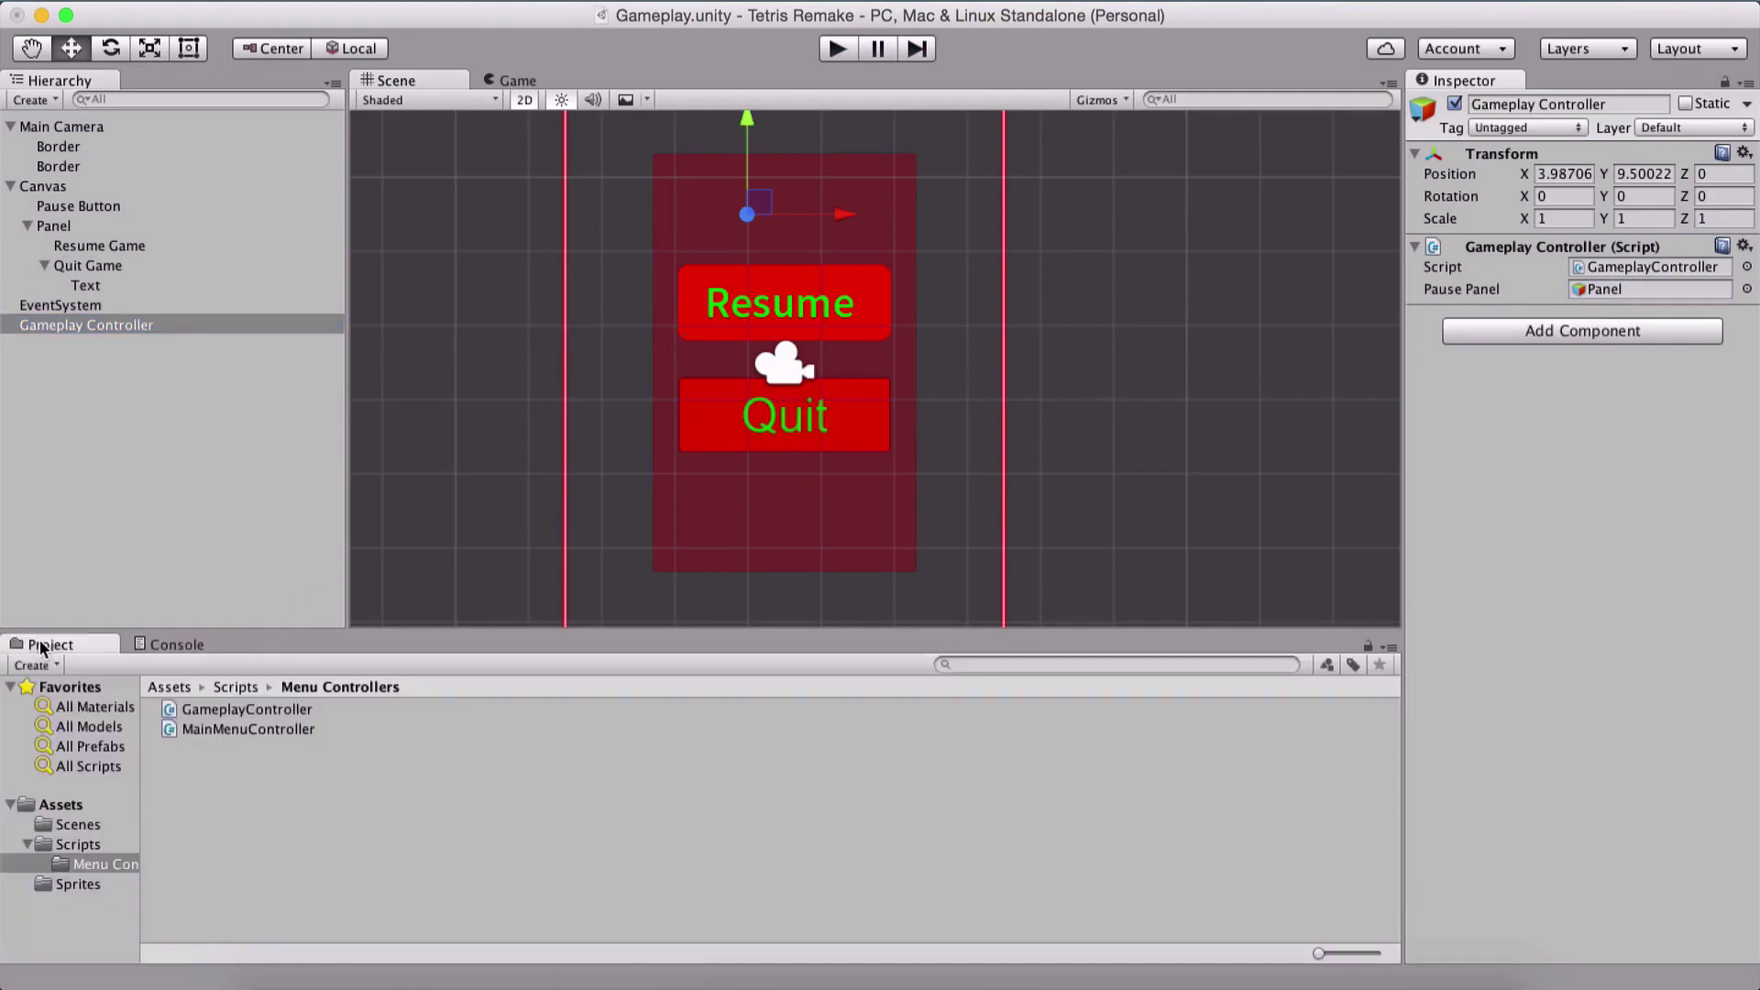
Add the open Gameplay scene to the build's scene list and close the build settings
click(185, 9)
key(super+shift+b)
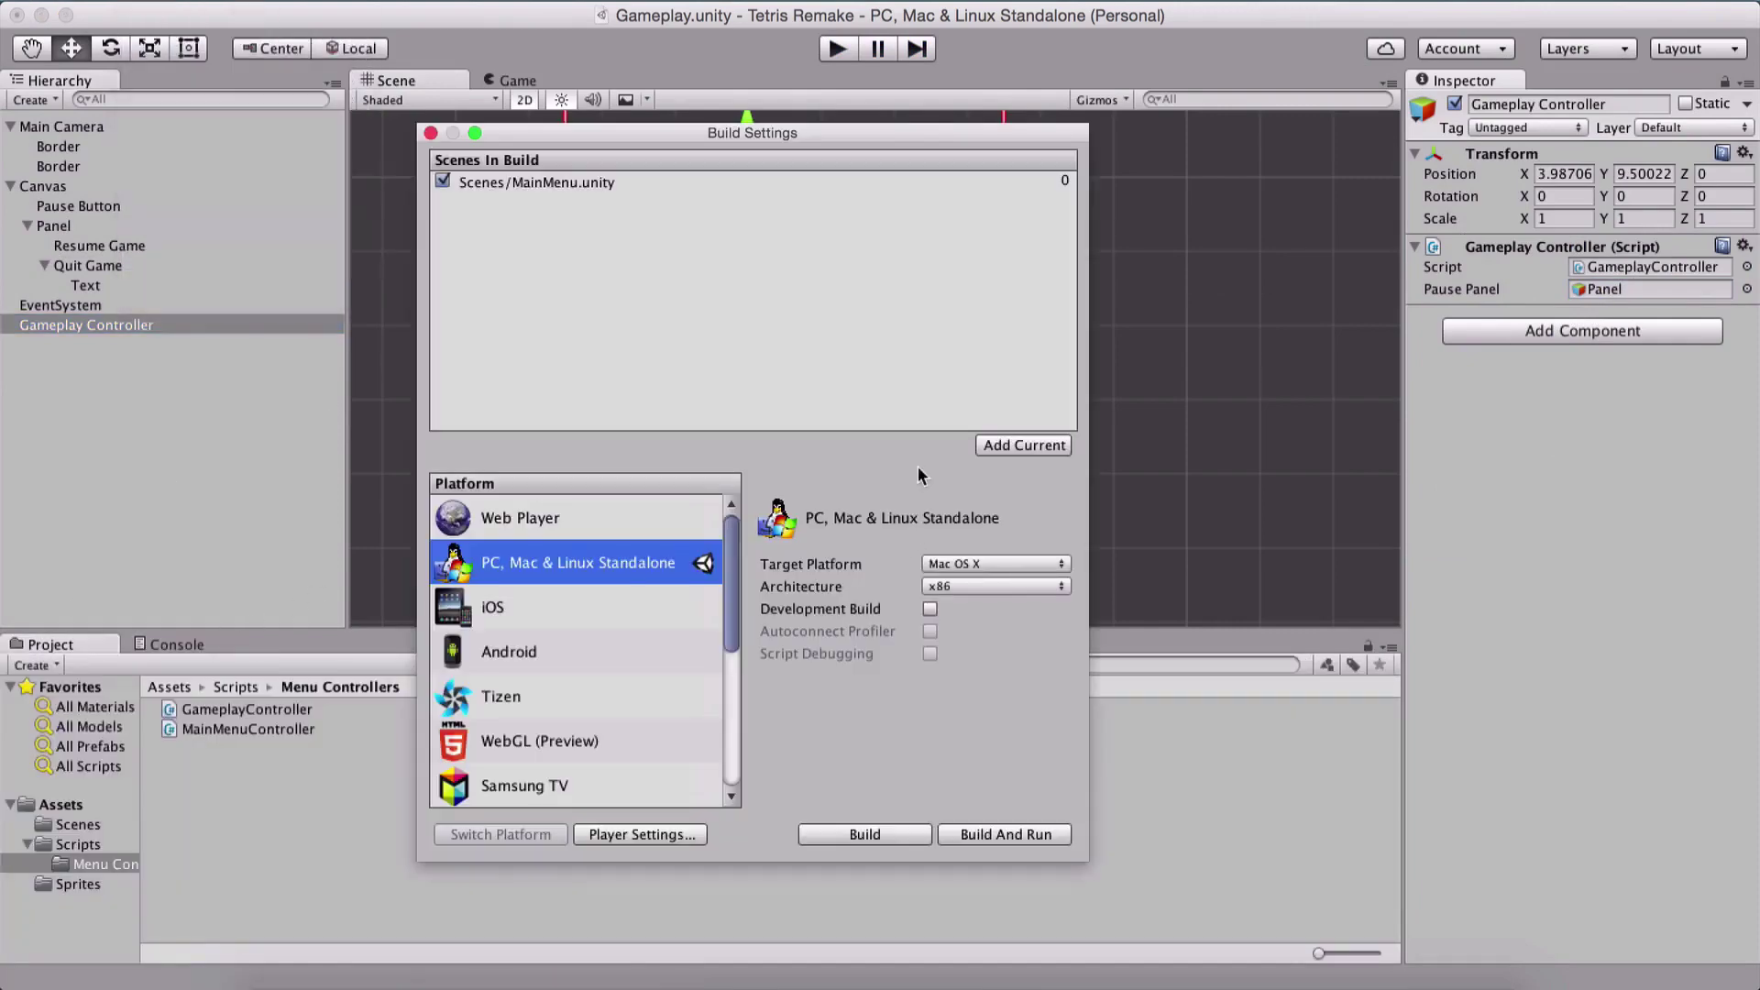
click(1023, 444)
click(431, 133)
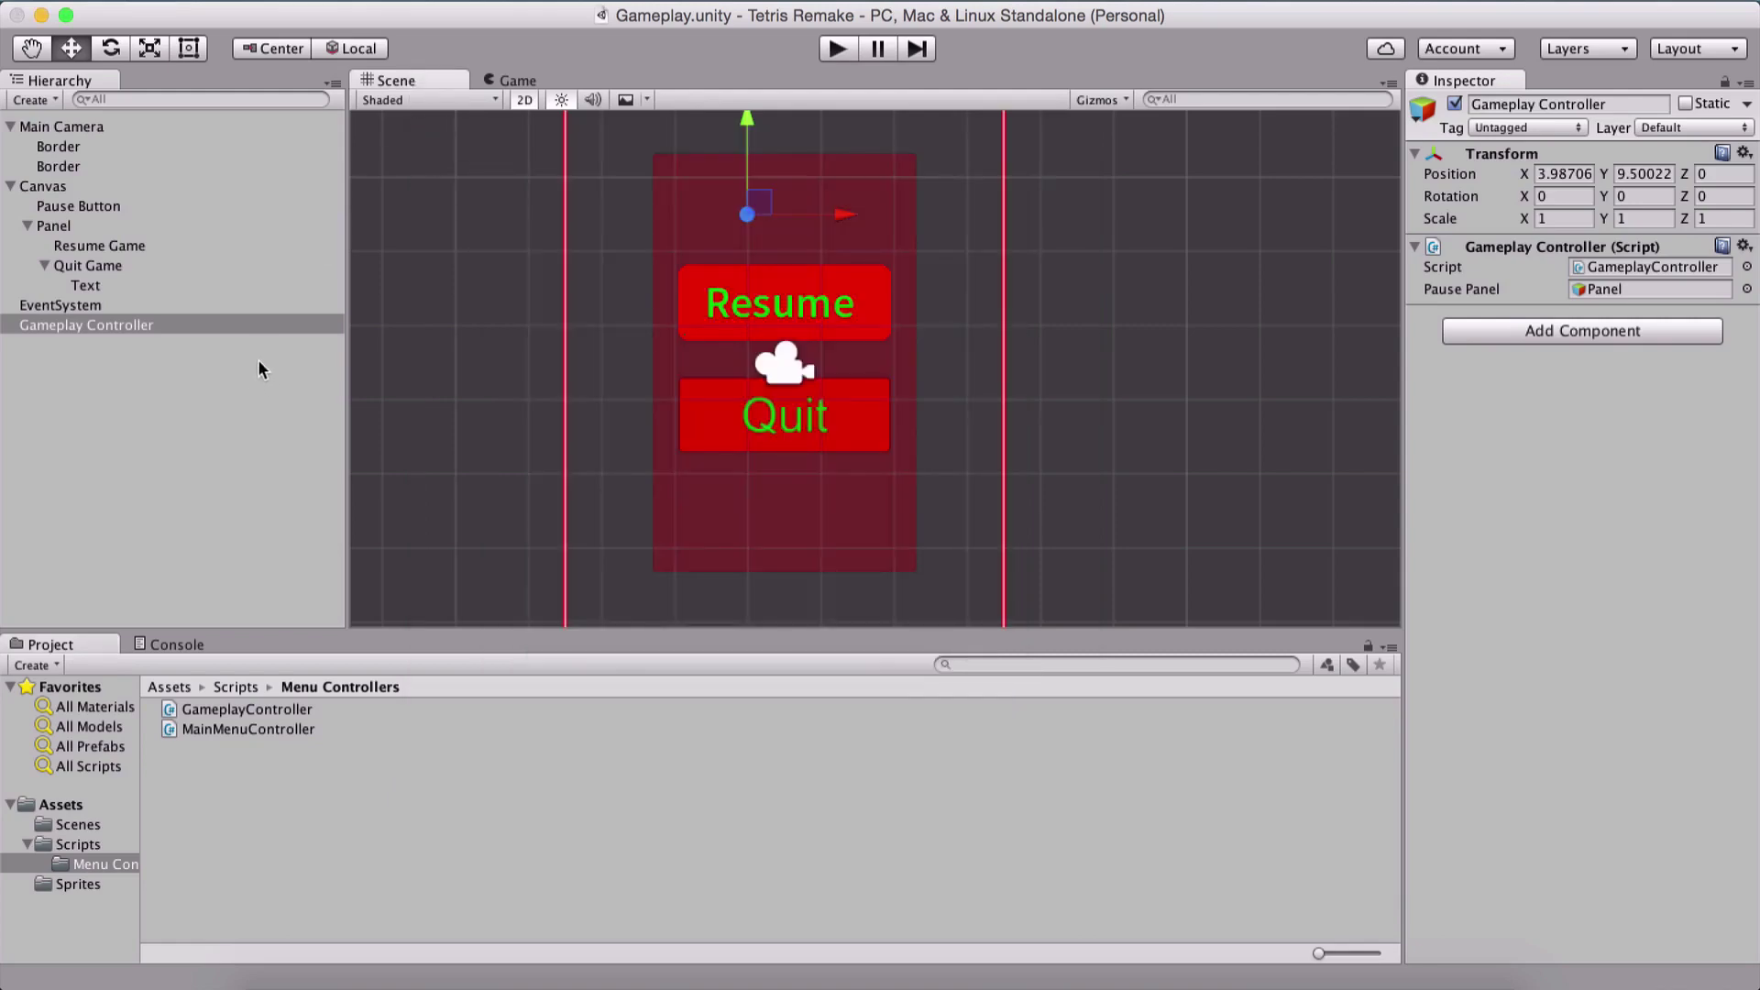
Set the Gameplay Controller's X and Y position to 0
scroll(861, 303, down, 5)
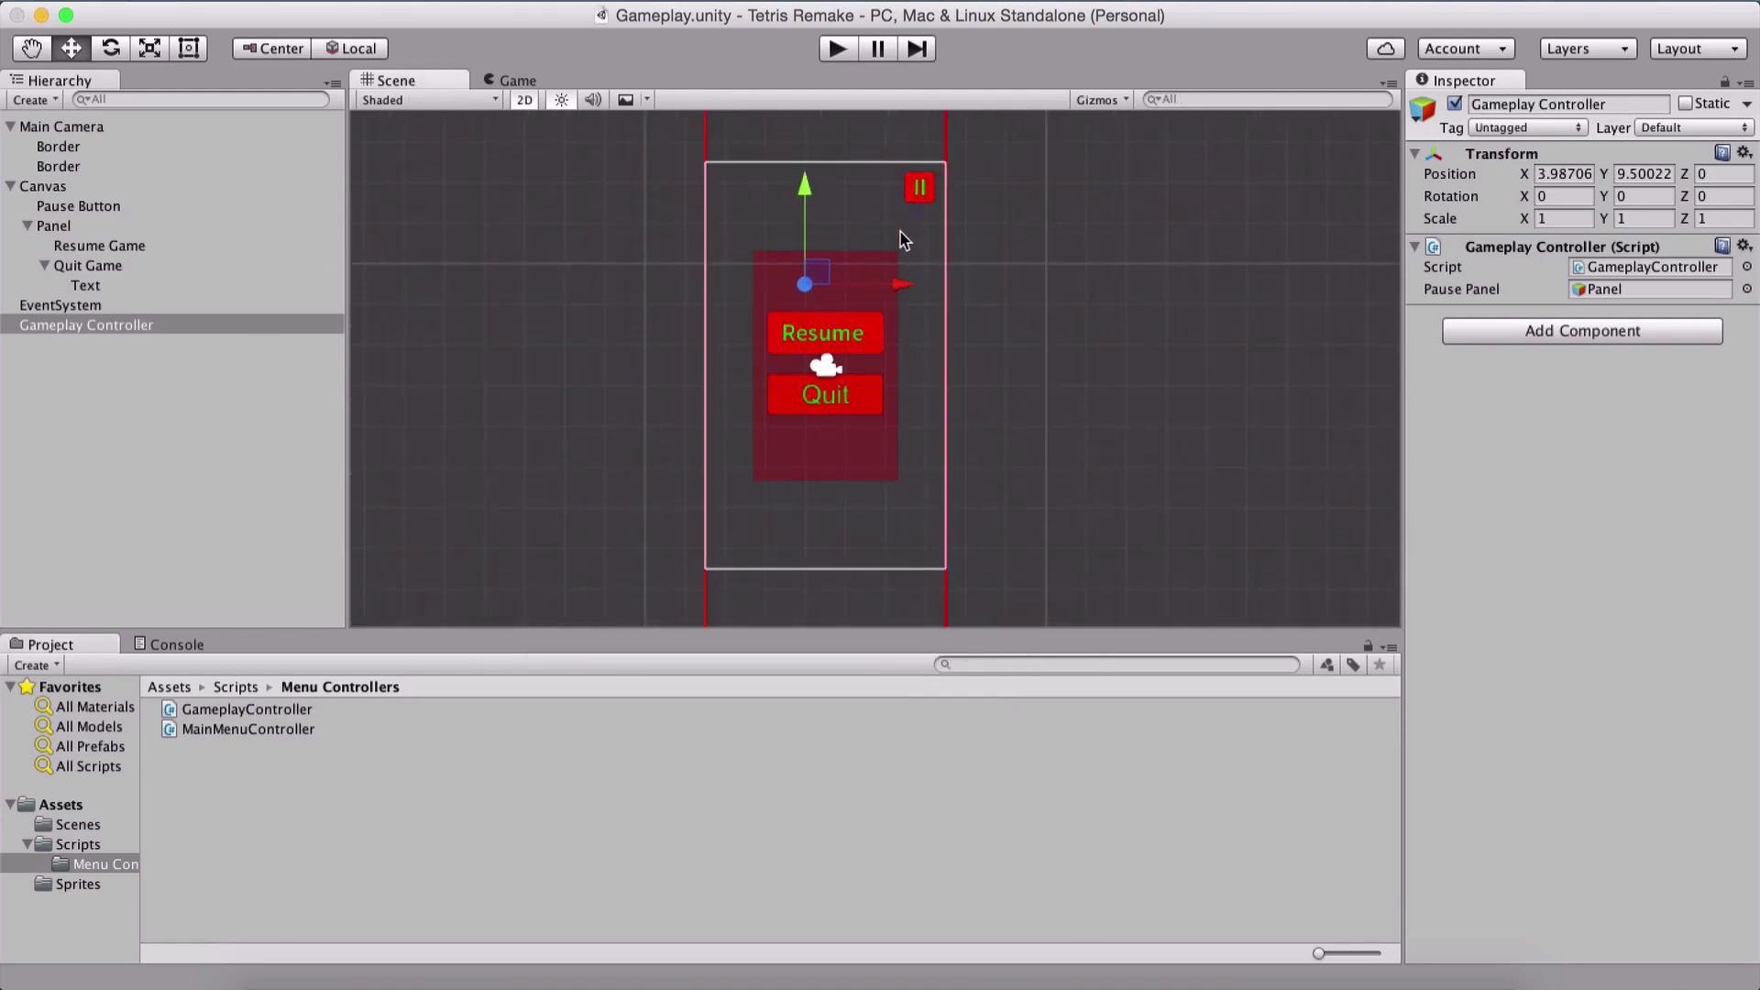
click(1566, 174)
text(0)
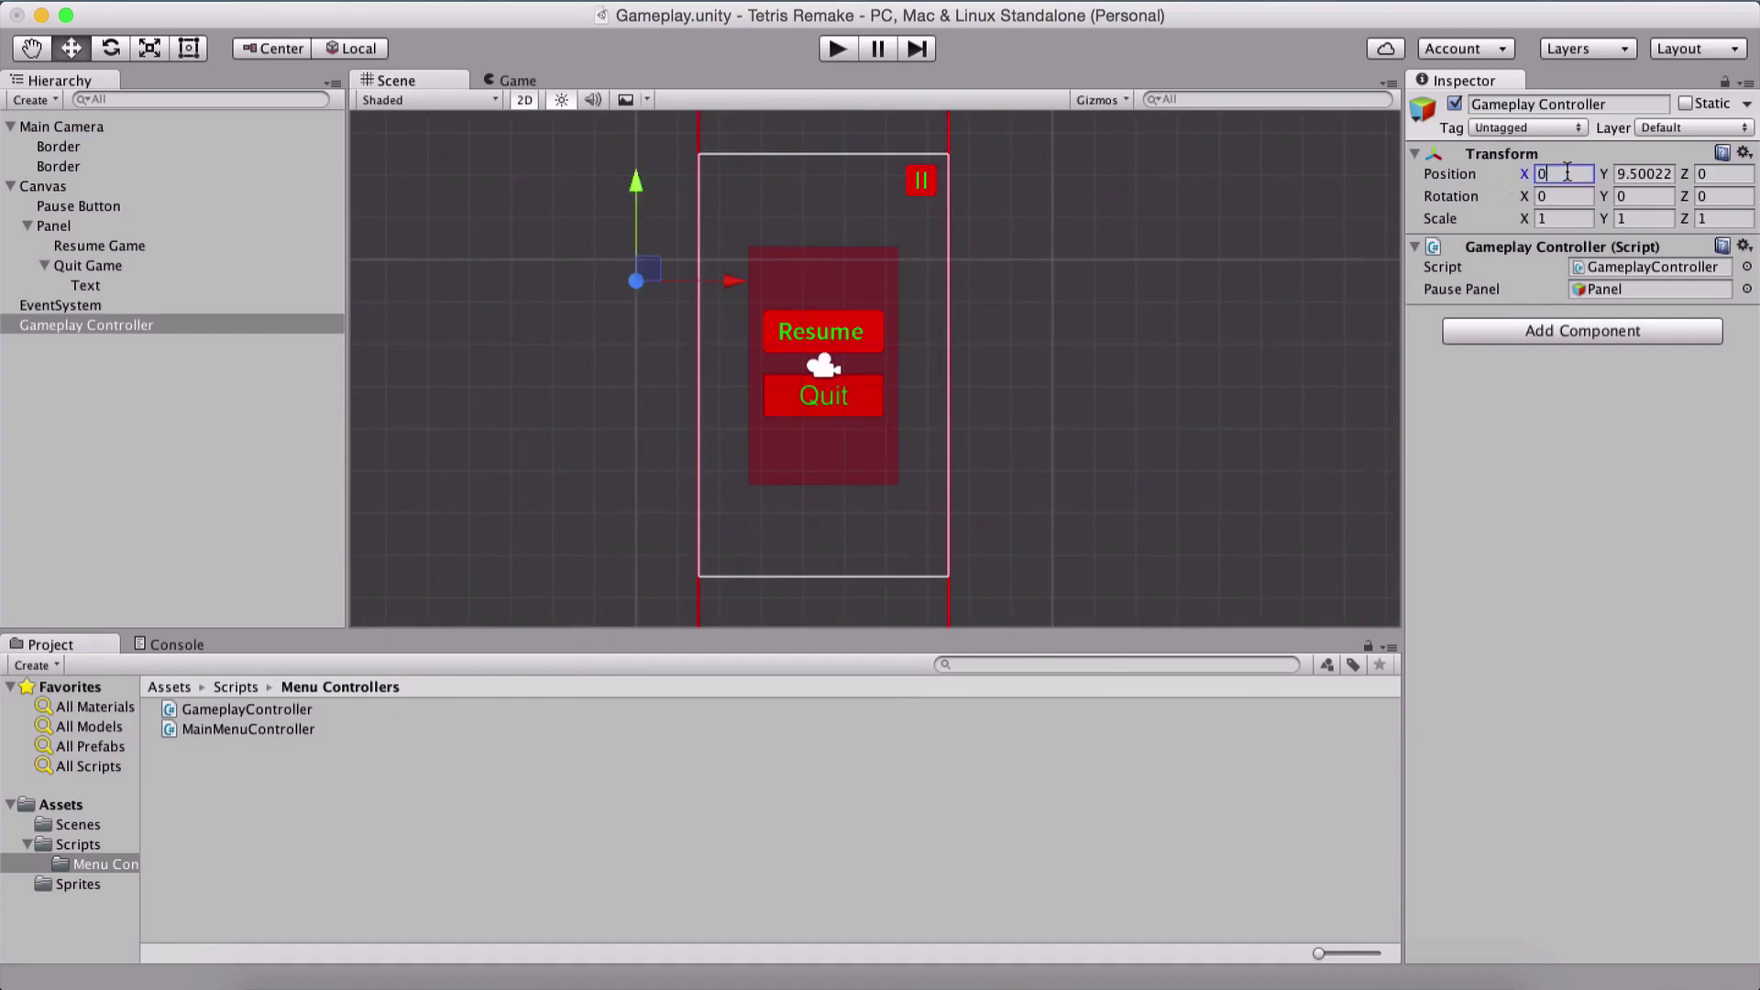
key(Tab)
text(0)
scroll(874, 366, down, 3)
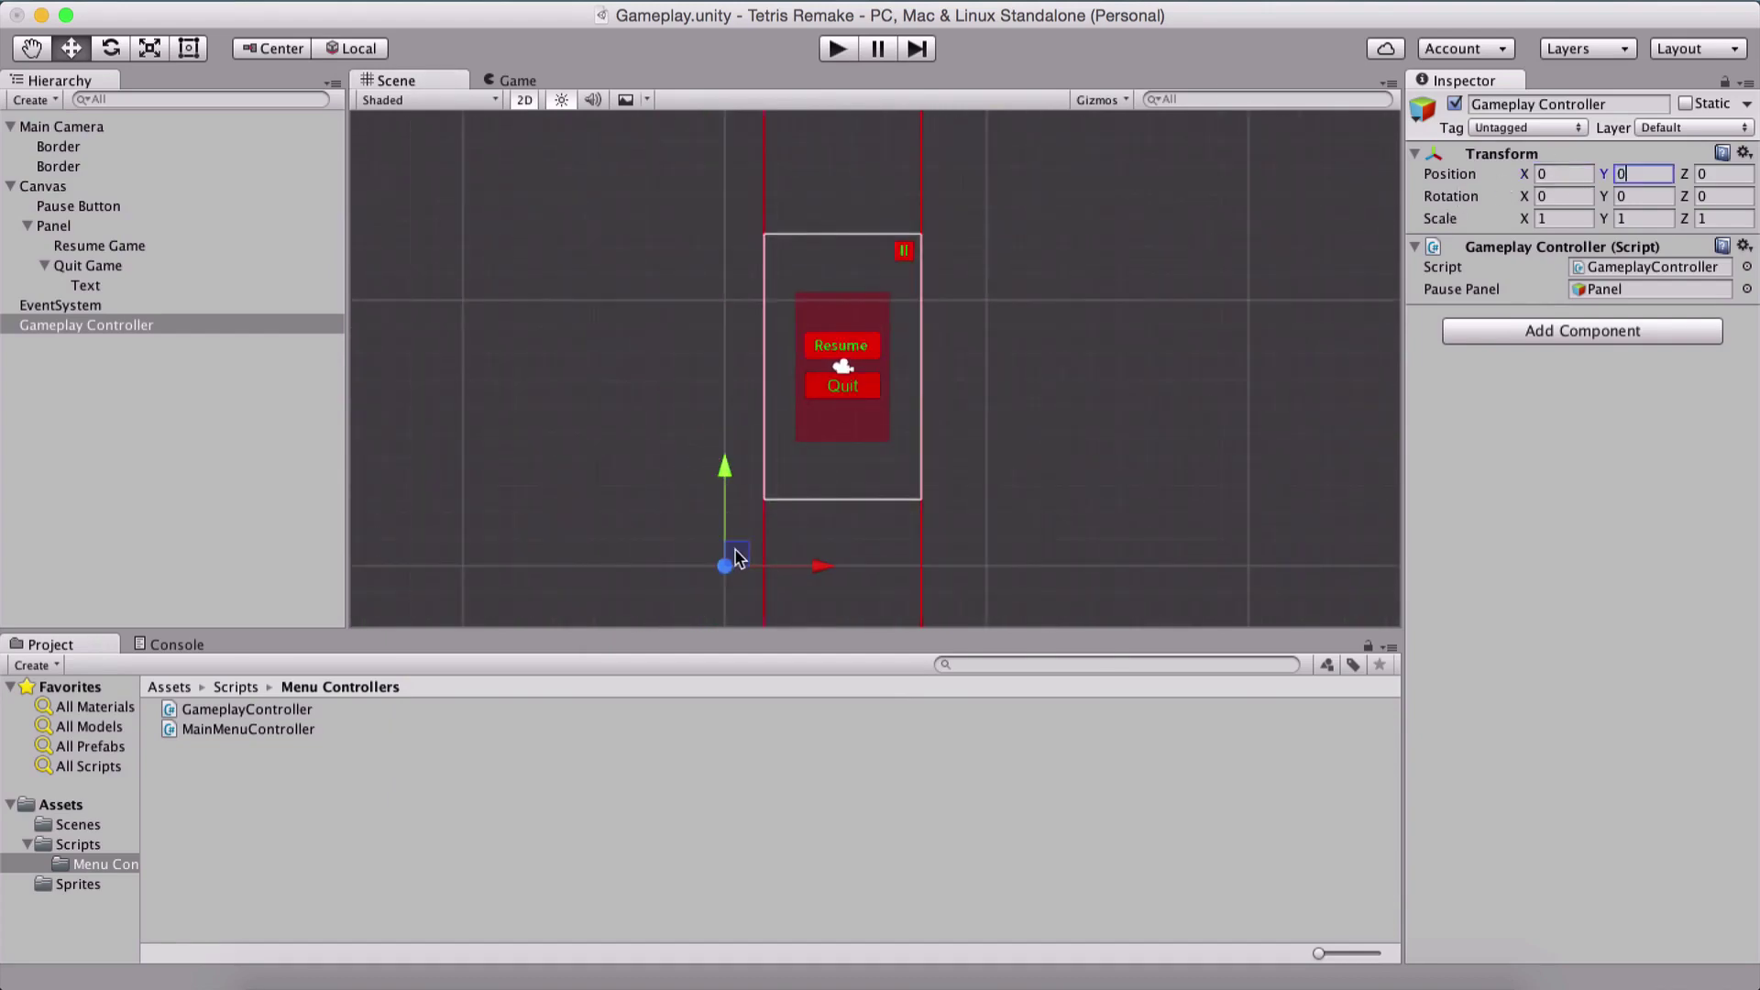
Move the Gameplay Controller to the centre of the pause panel at X 4.5 and set its Y position to 7.5
drag(726, 562, 866, 351)
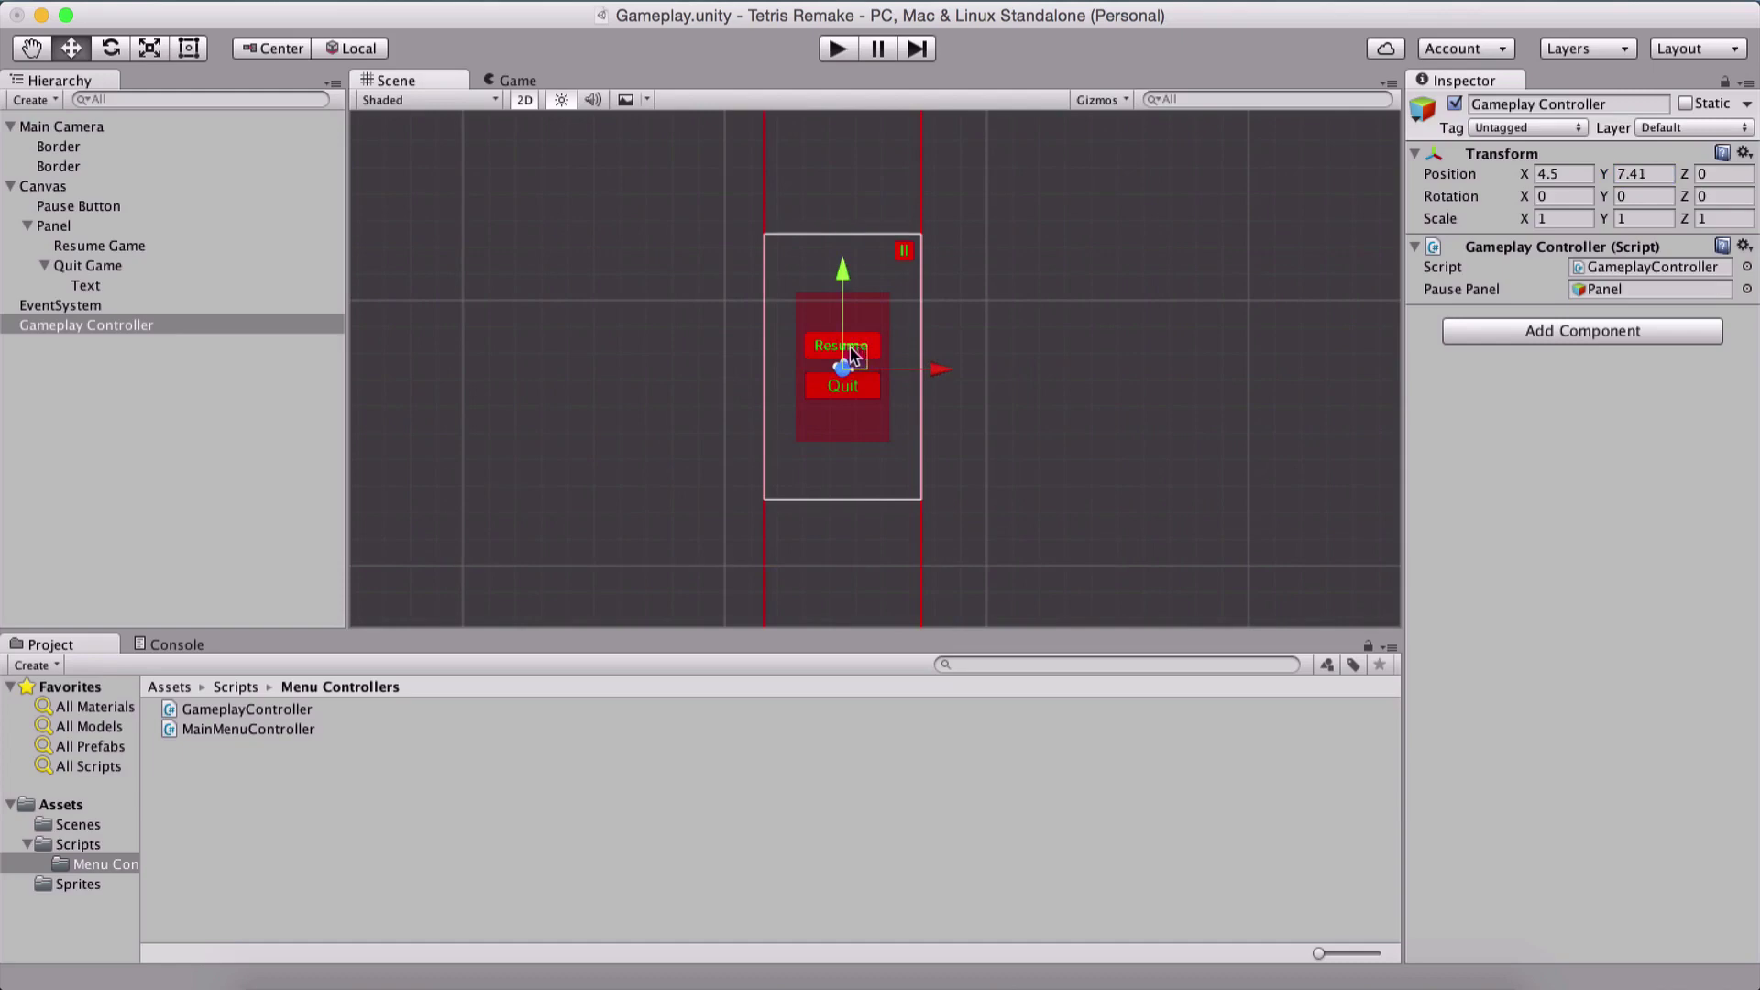
scroll(871, 348, up, 3)
click(1655, 174)
text(7.5)
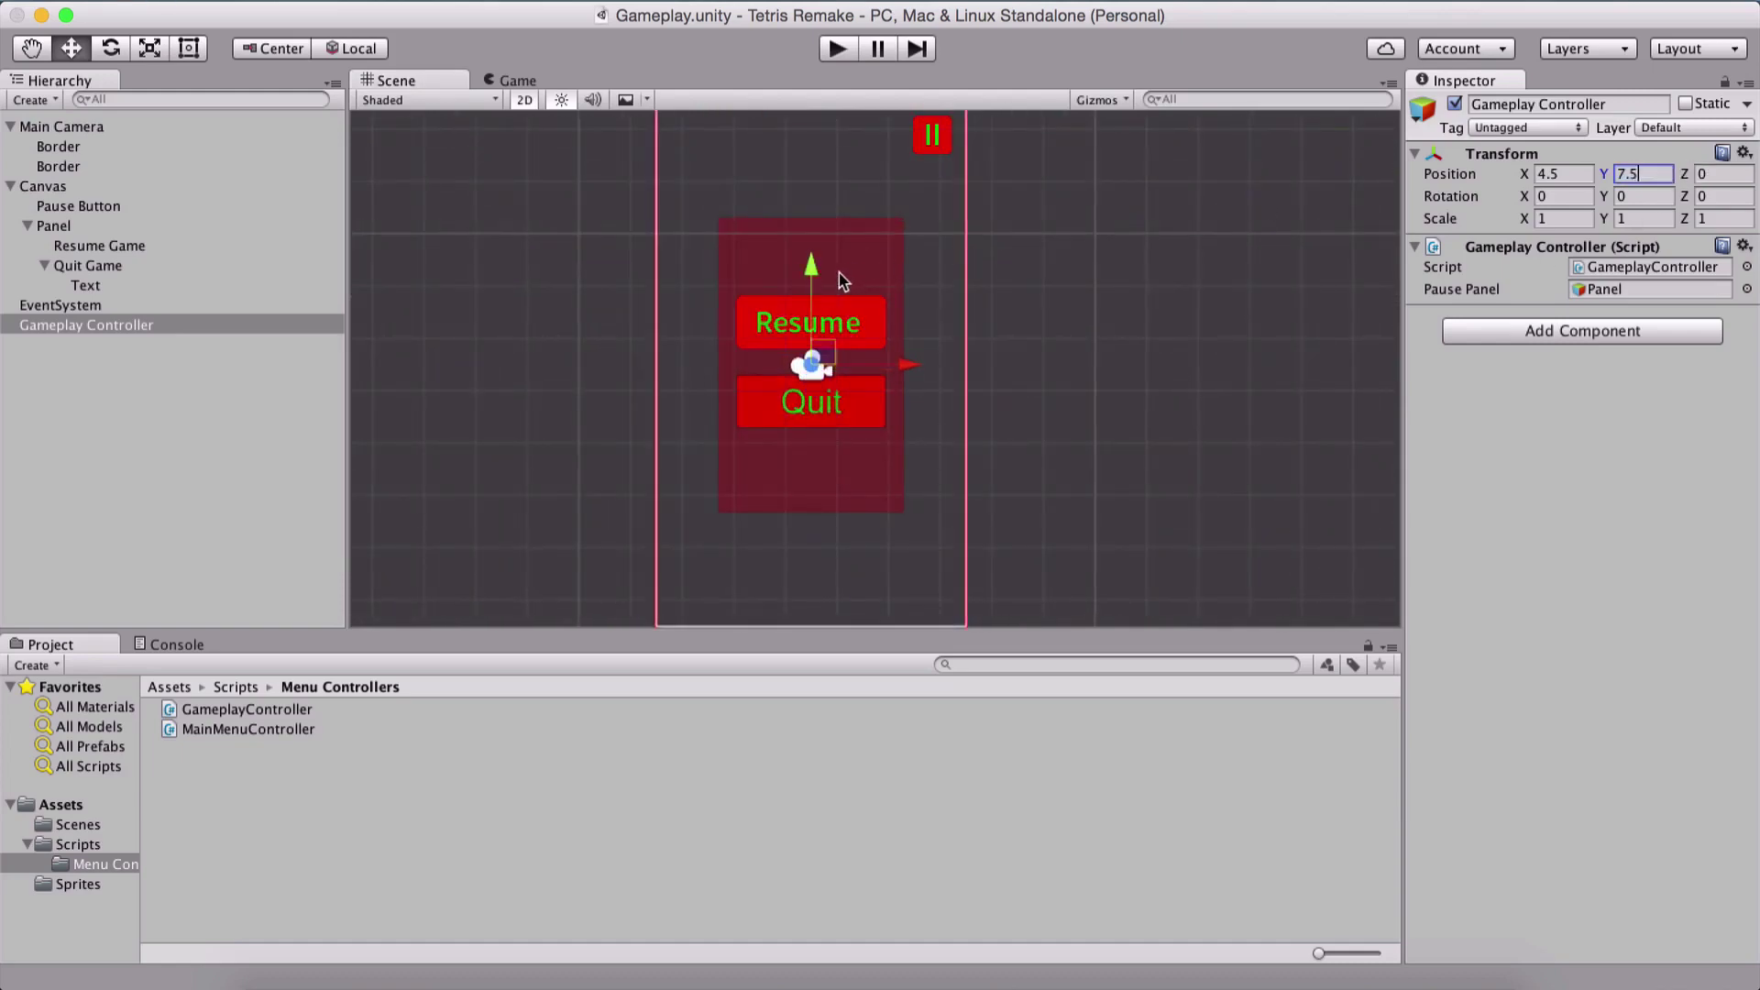
Check the Main Camera's position, play-test the Gameplay scene with the pause panel's buttons, and stop the game
scroll(834, 273, down, 3)
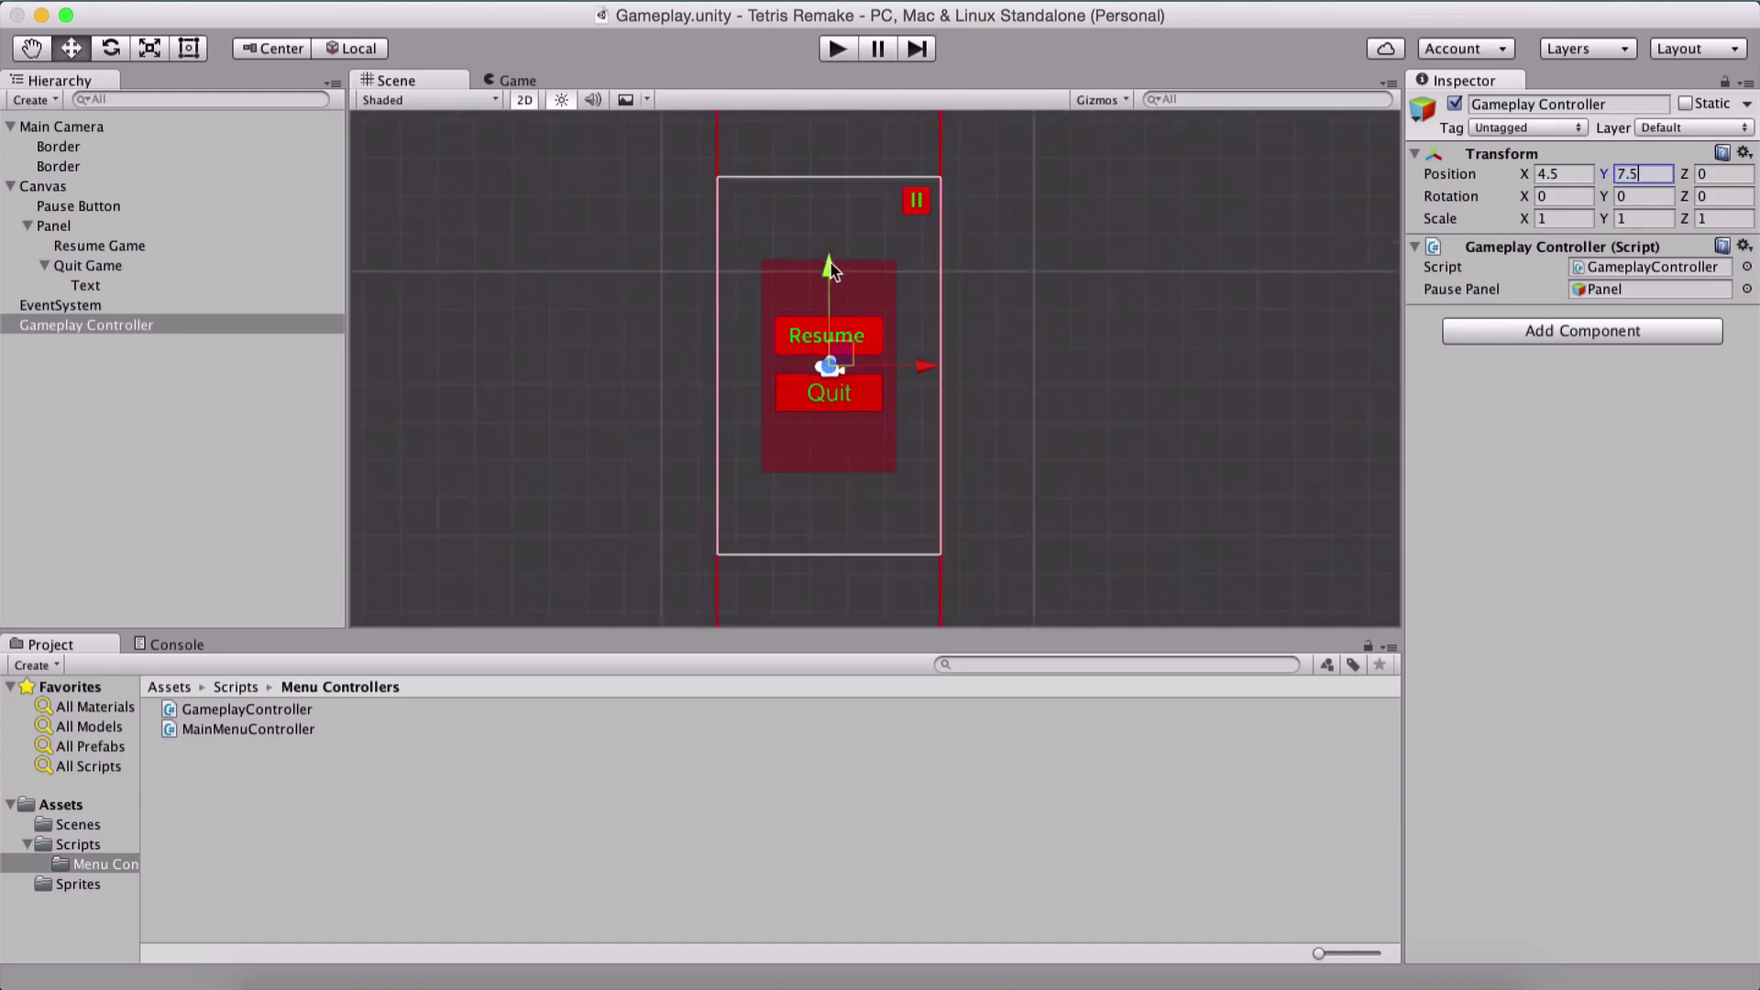
click(61, 127)
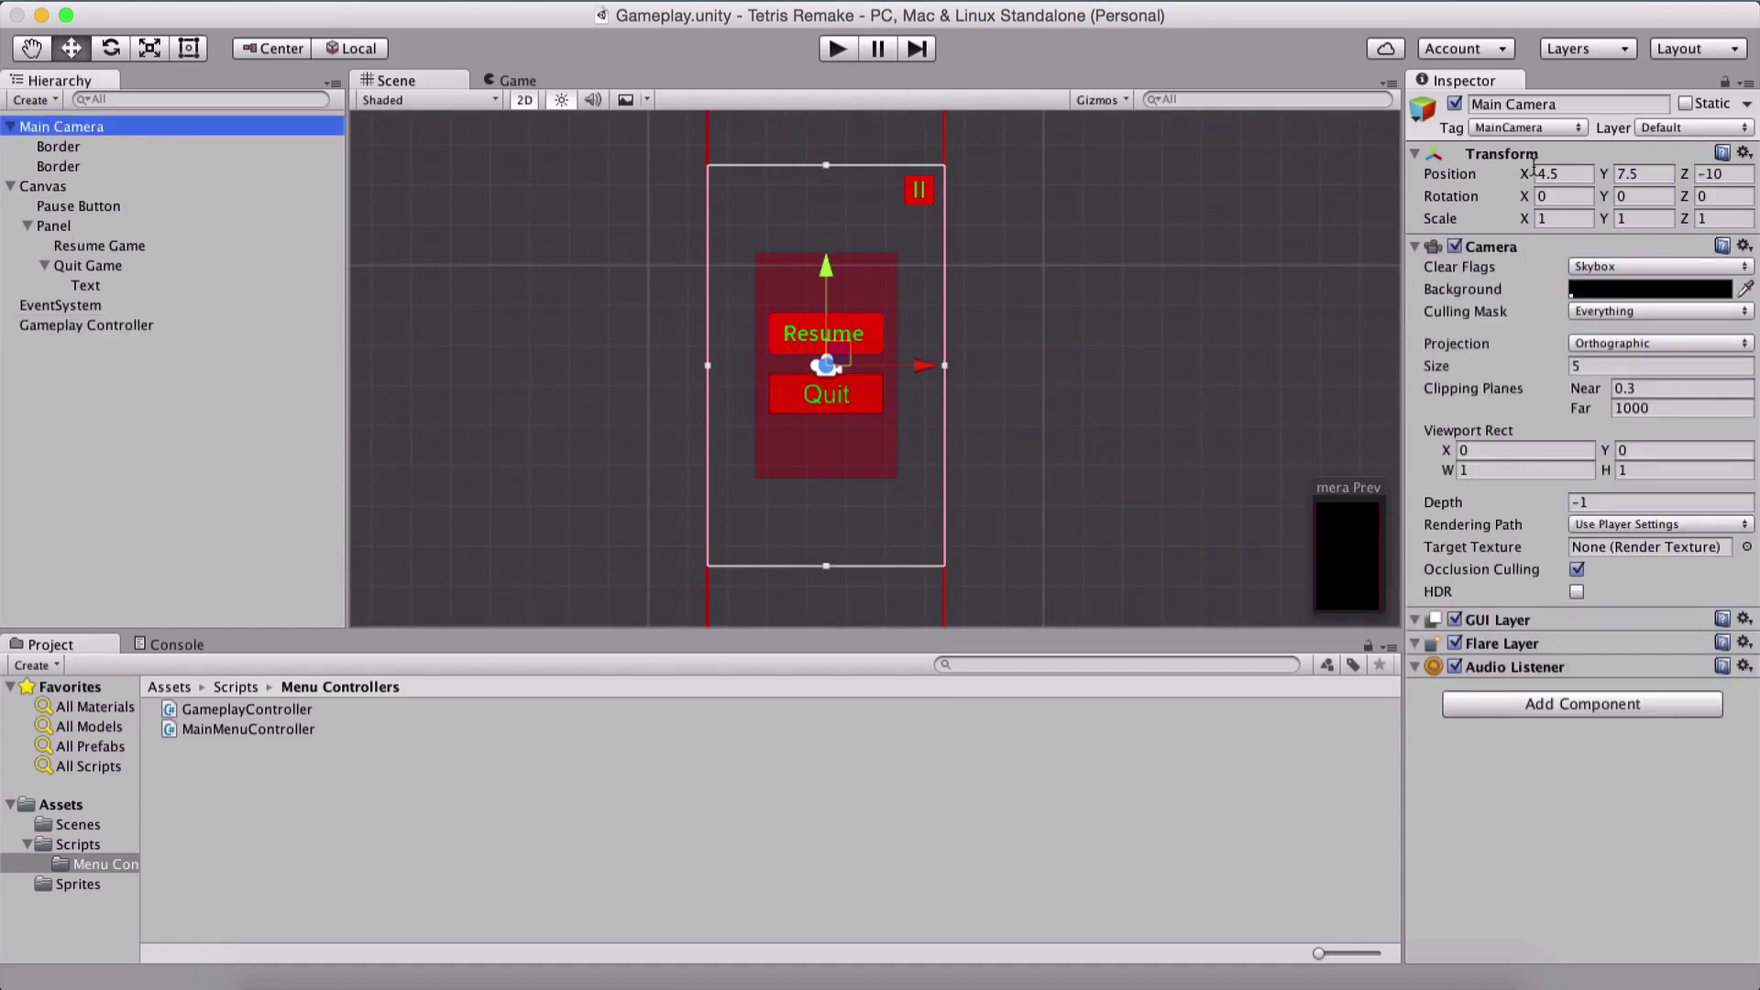
click(836, 49)
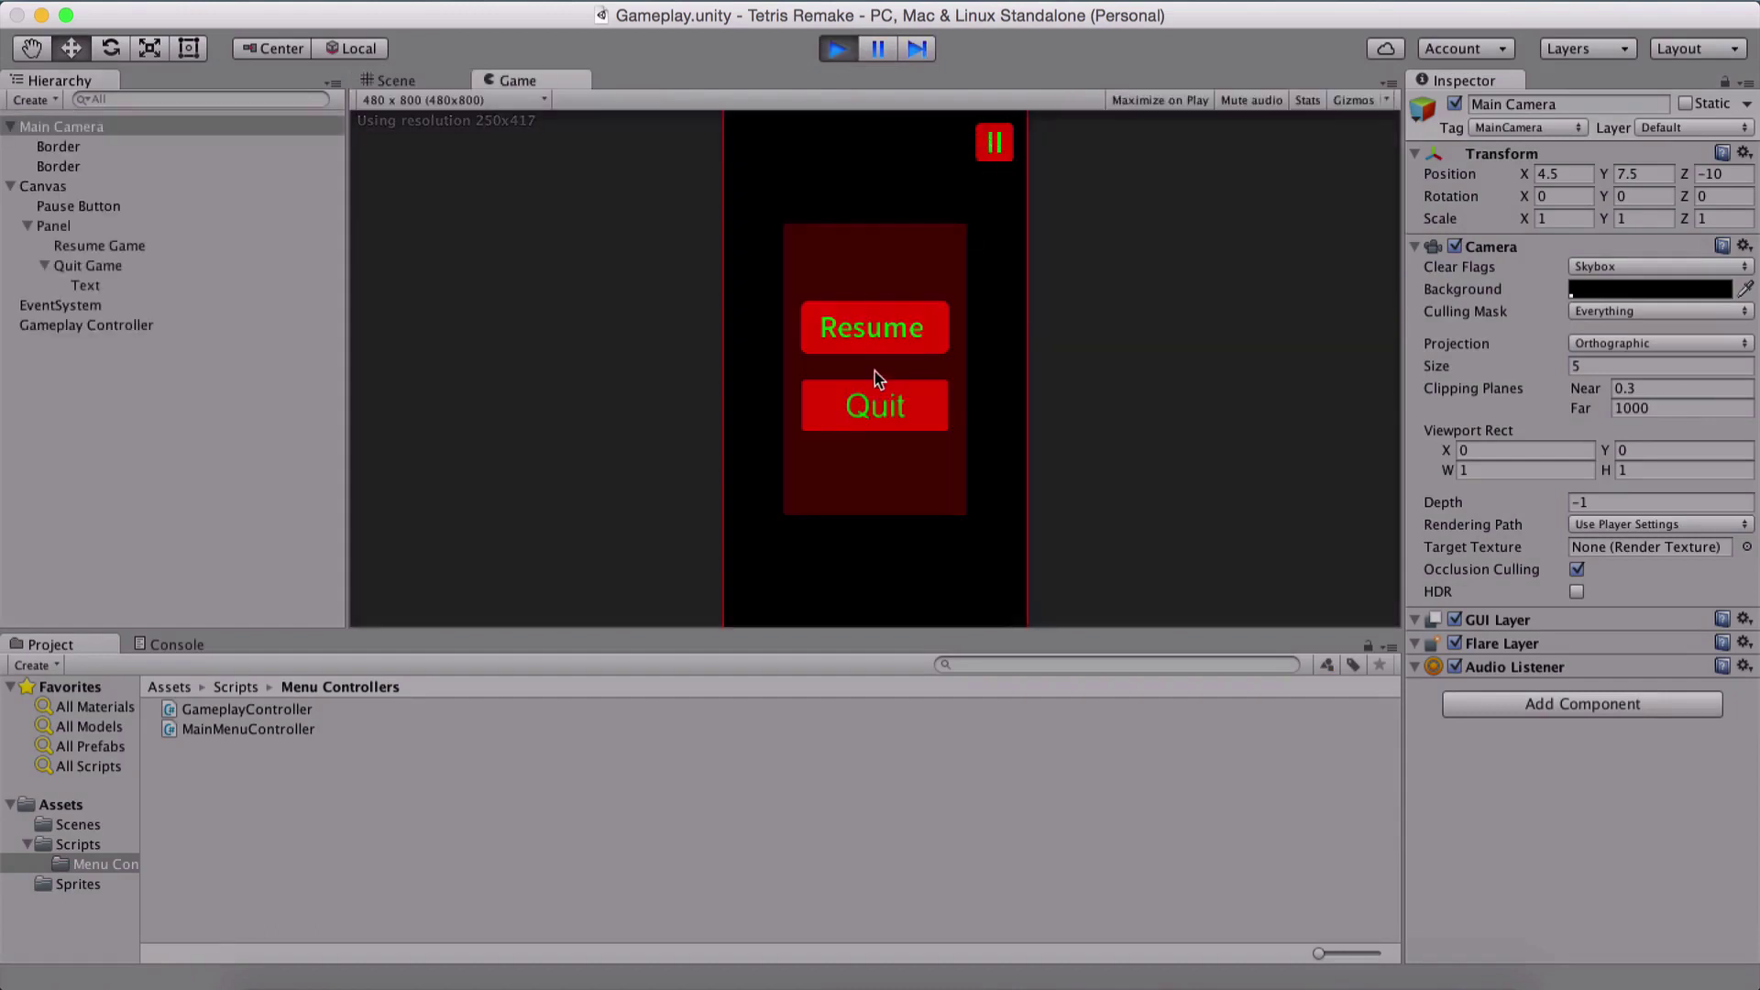
click(875, 401)
click(885, 344)
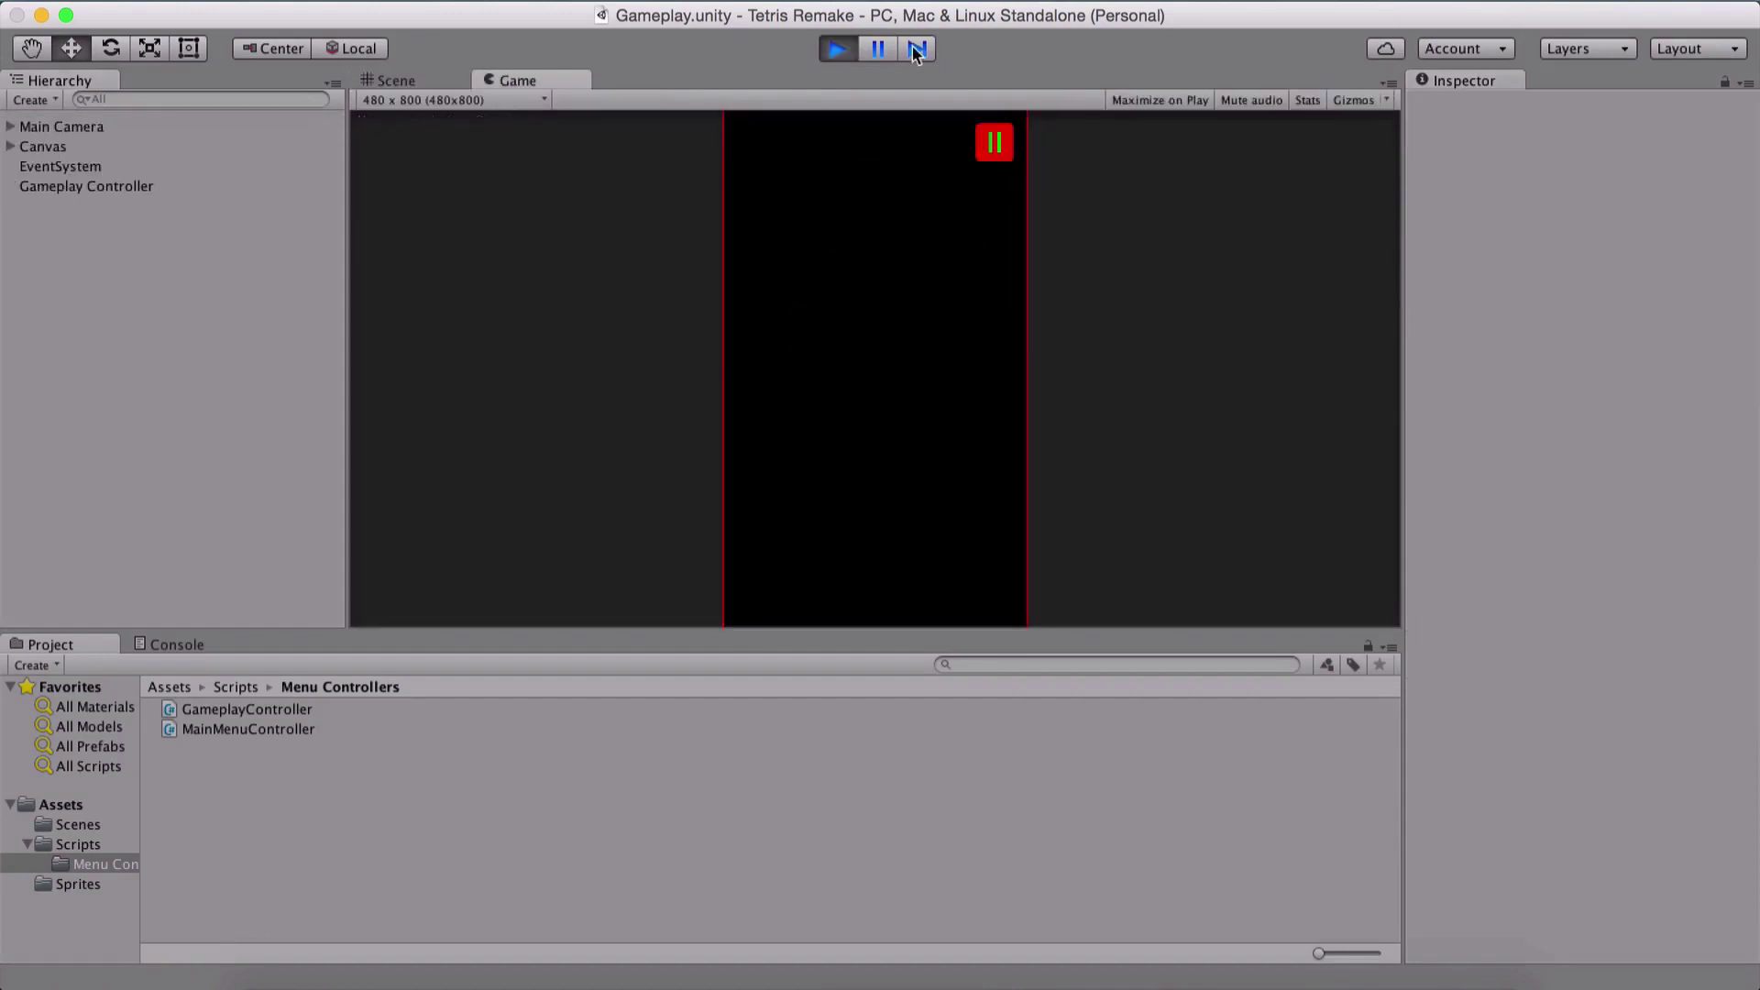
click(832, 50)
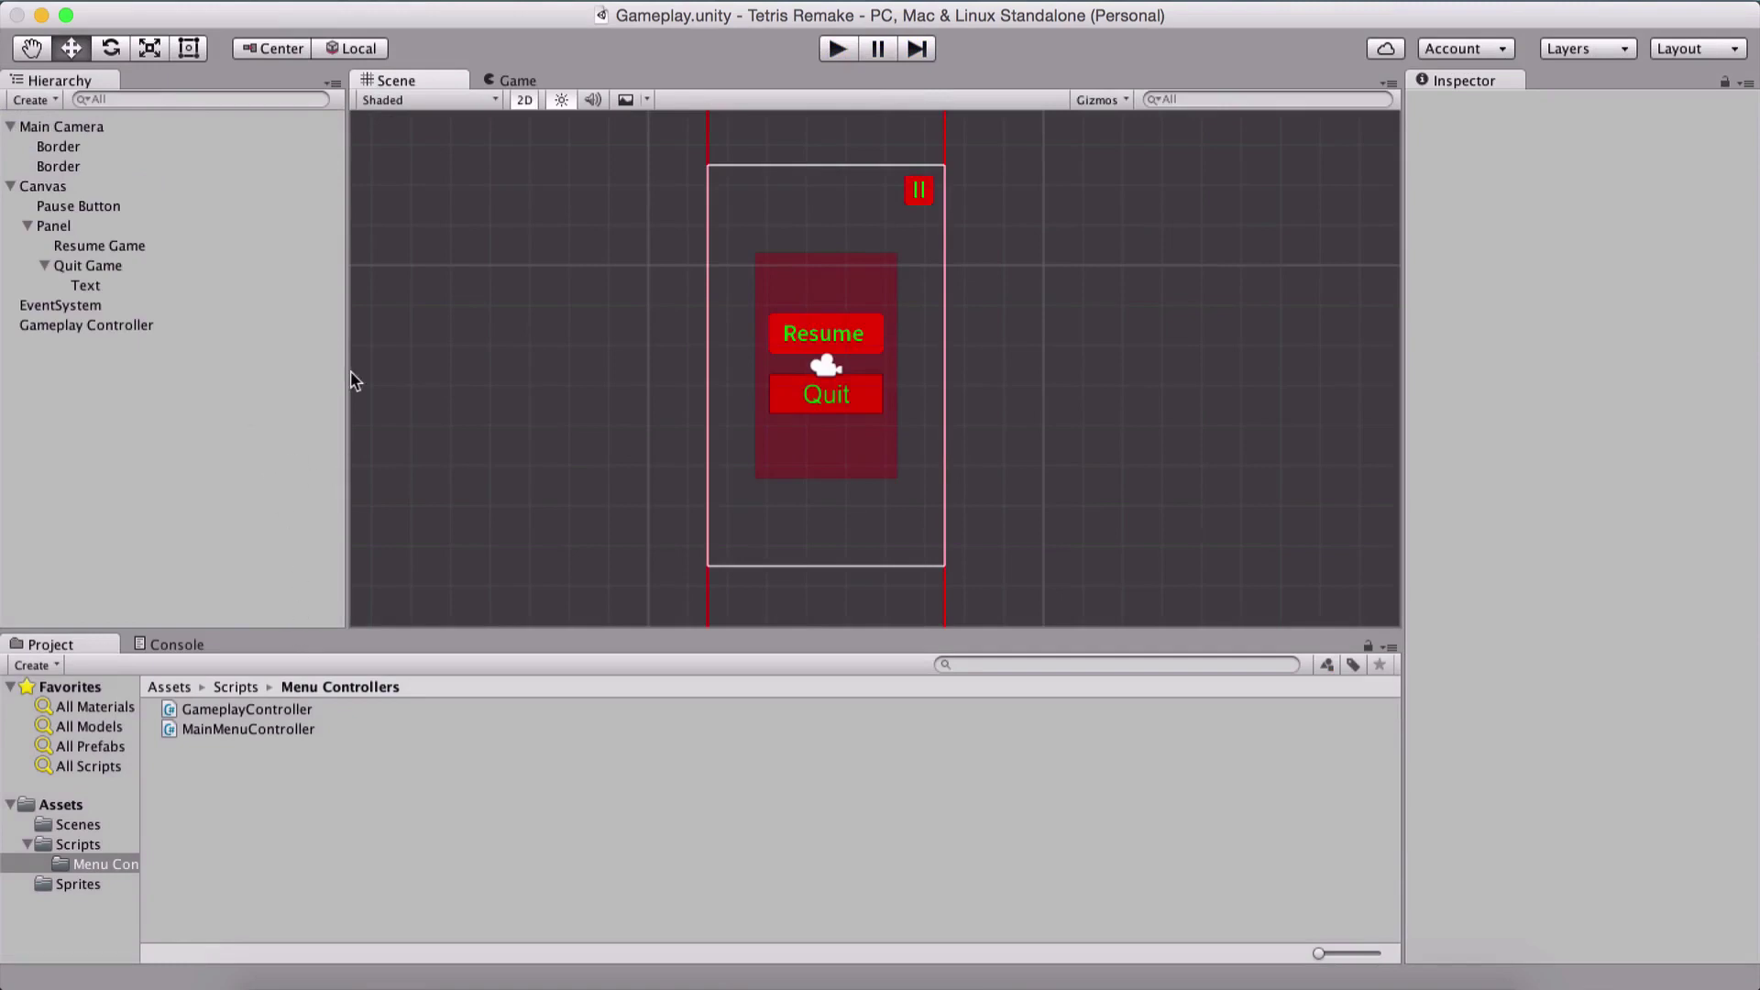
Examine the pause panel's layout in the Game view and return to the Scene view
scroll(564, 339, up, 2)
click(519, 80)
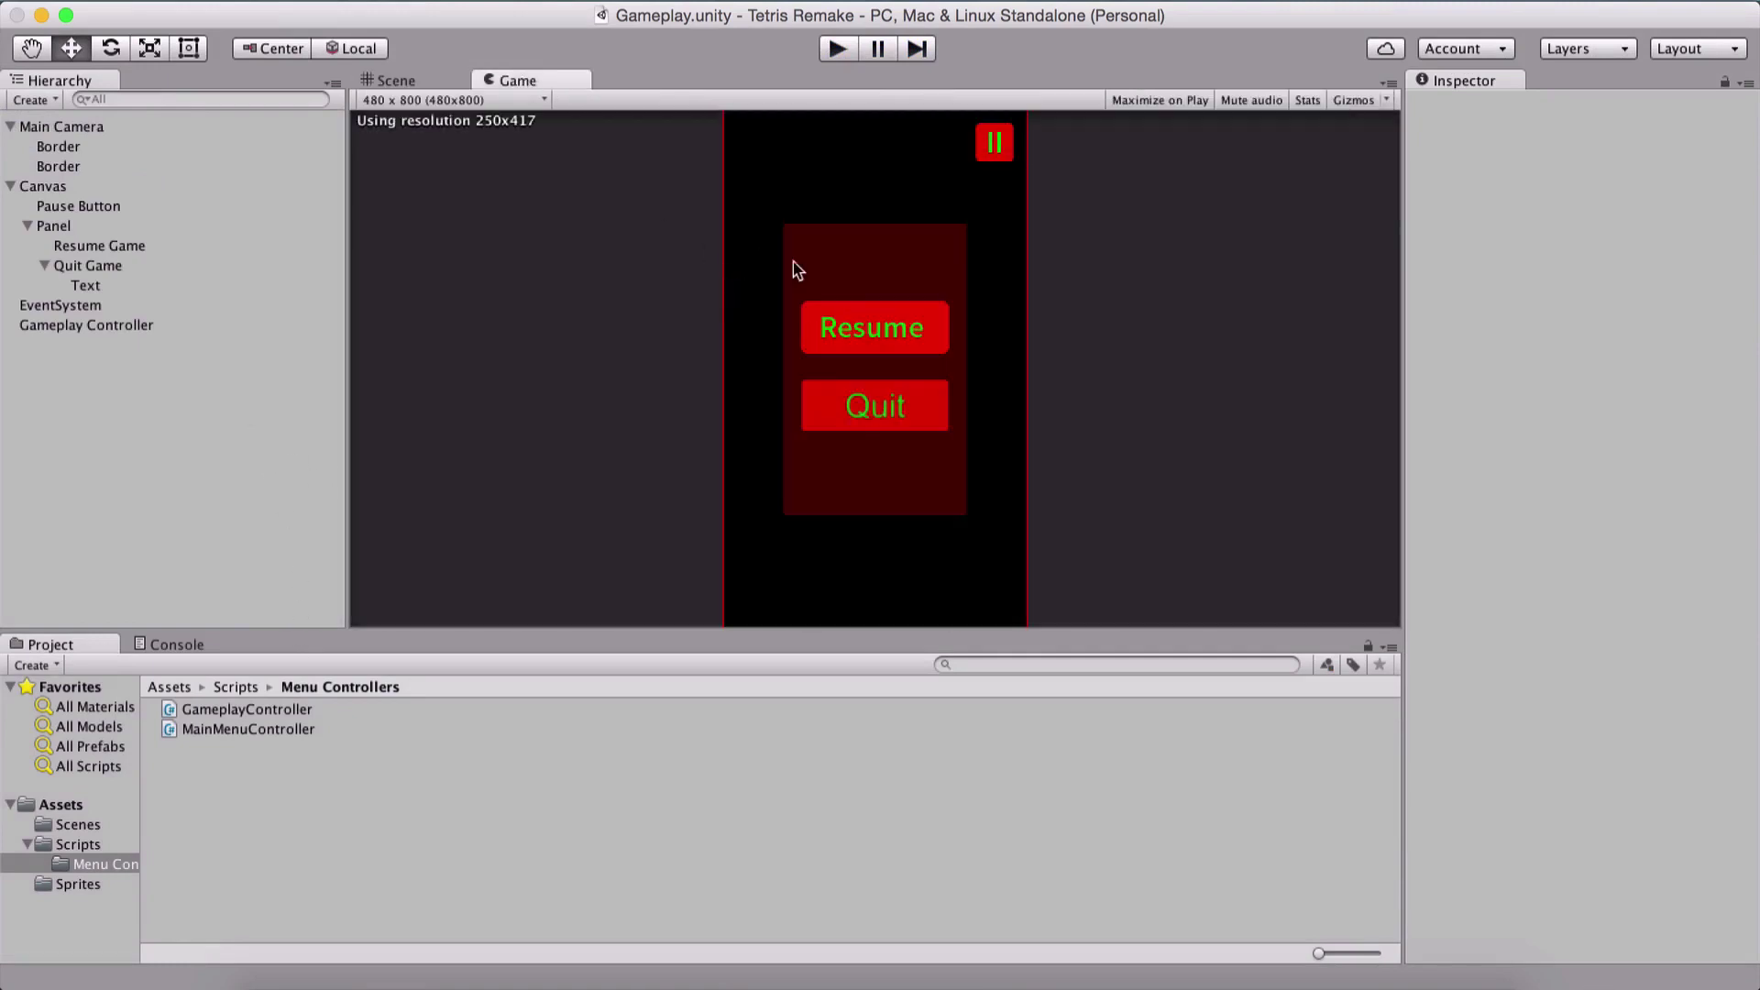
click(415, 80)
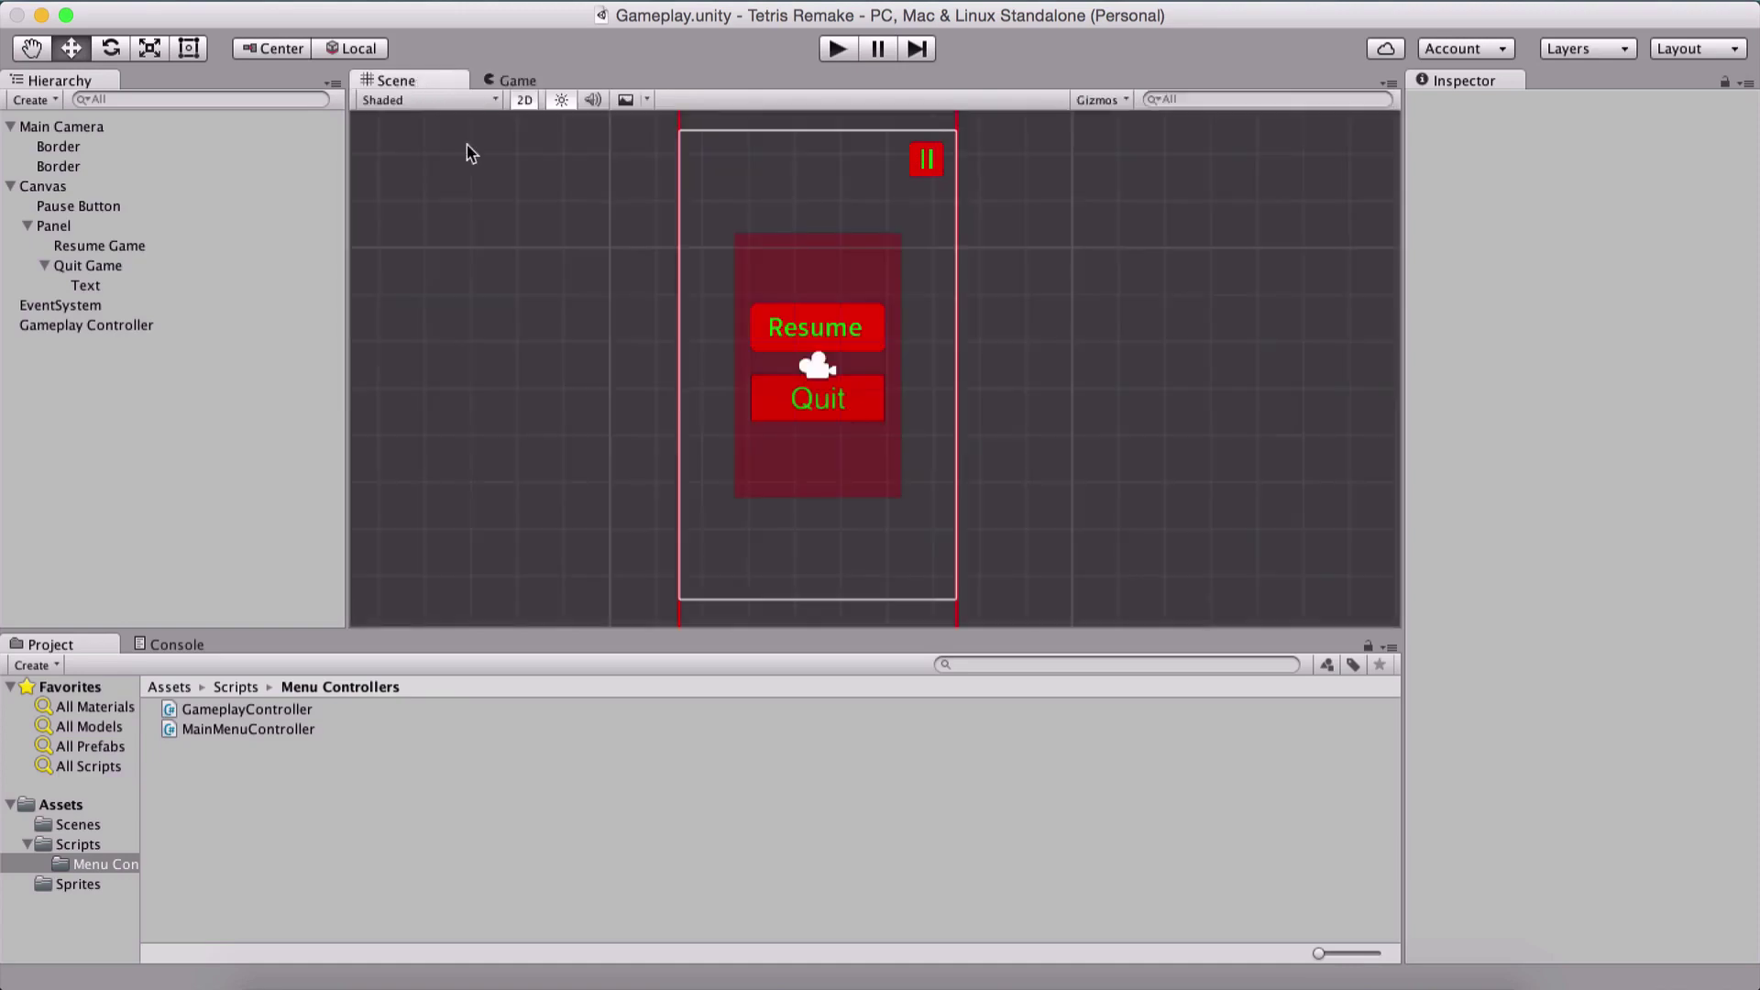